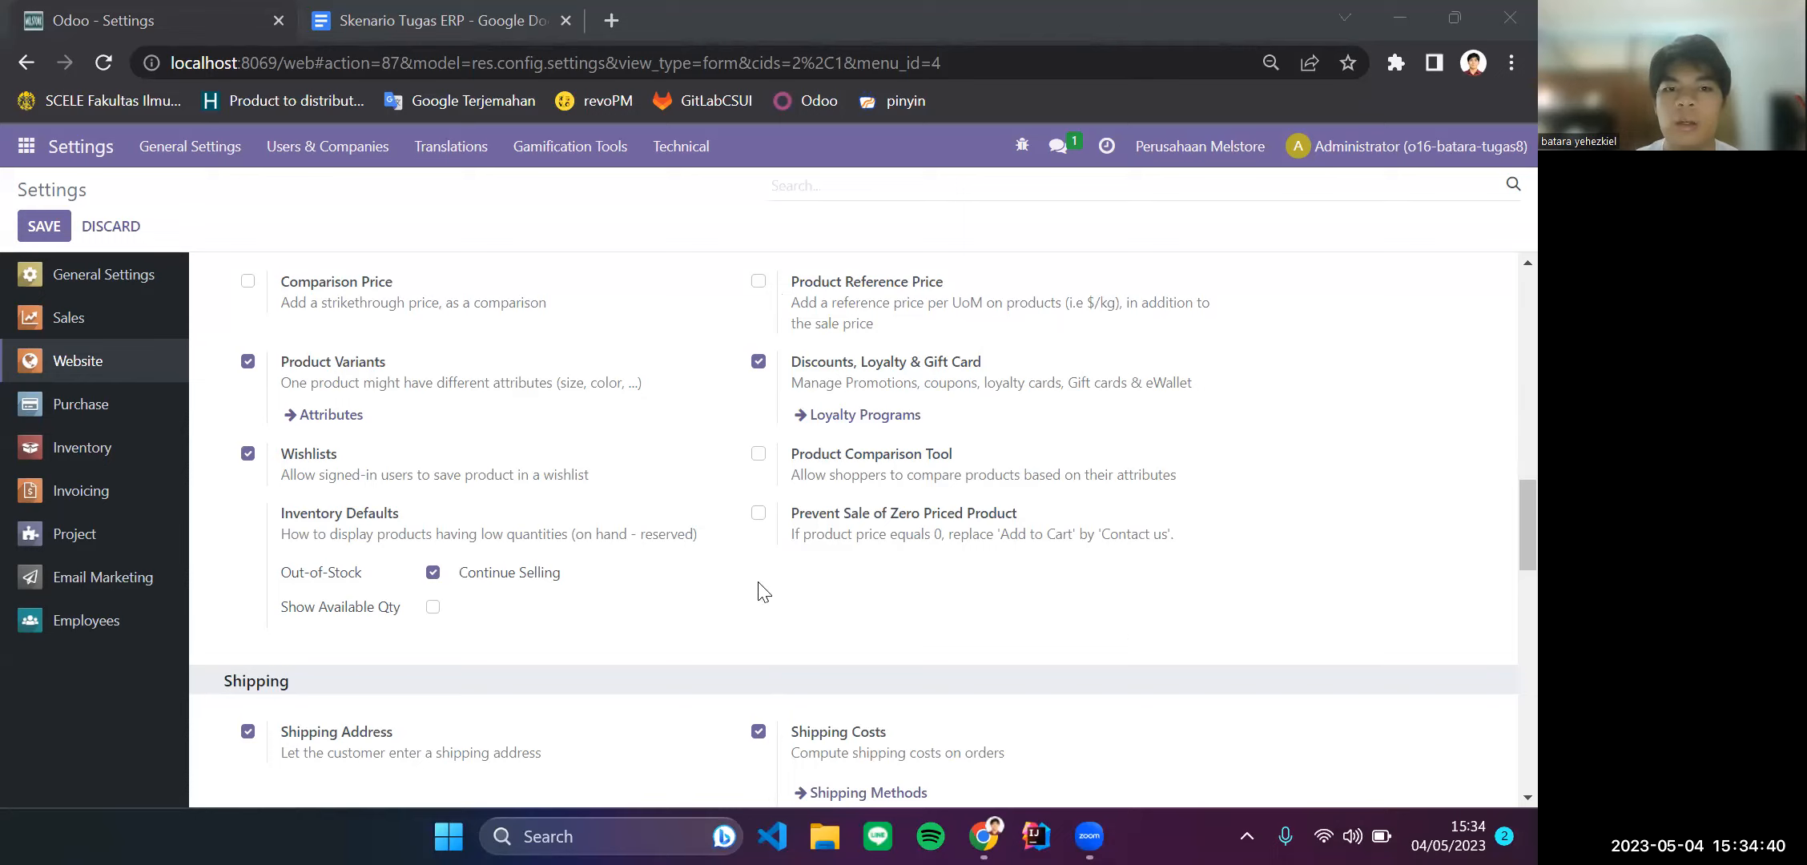
Step: Switch to the Skenario Tugas ERP document and read which internal and customer accounts the e-commerce transaction scenario needs
click(497, 10)
scroll(624, 593, down, 3)
scroll(631, 584, down, 2)
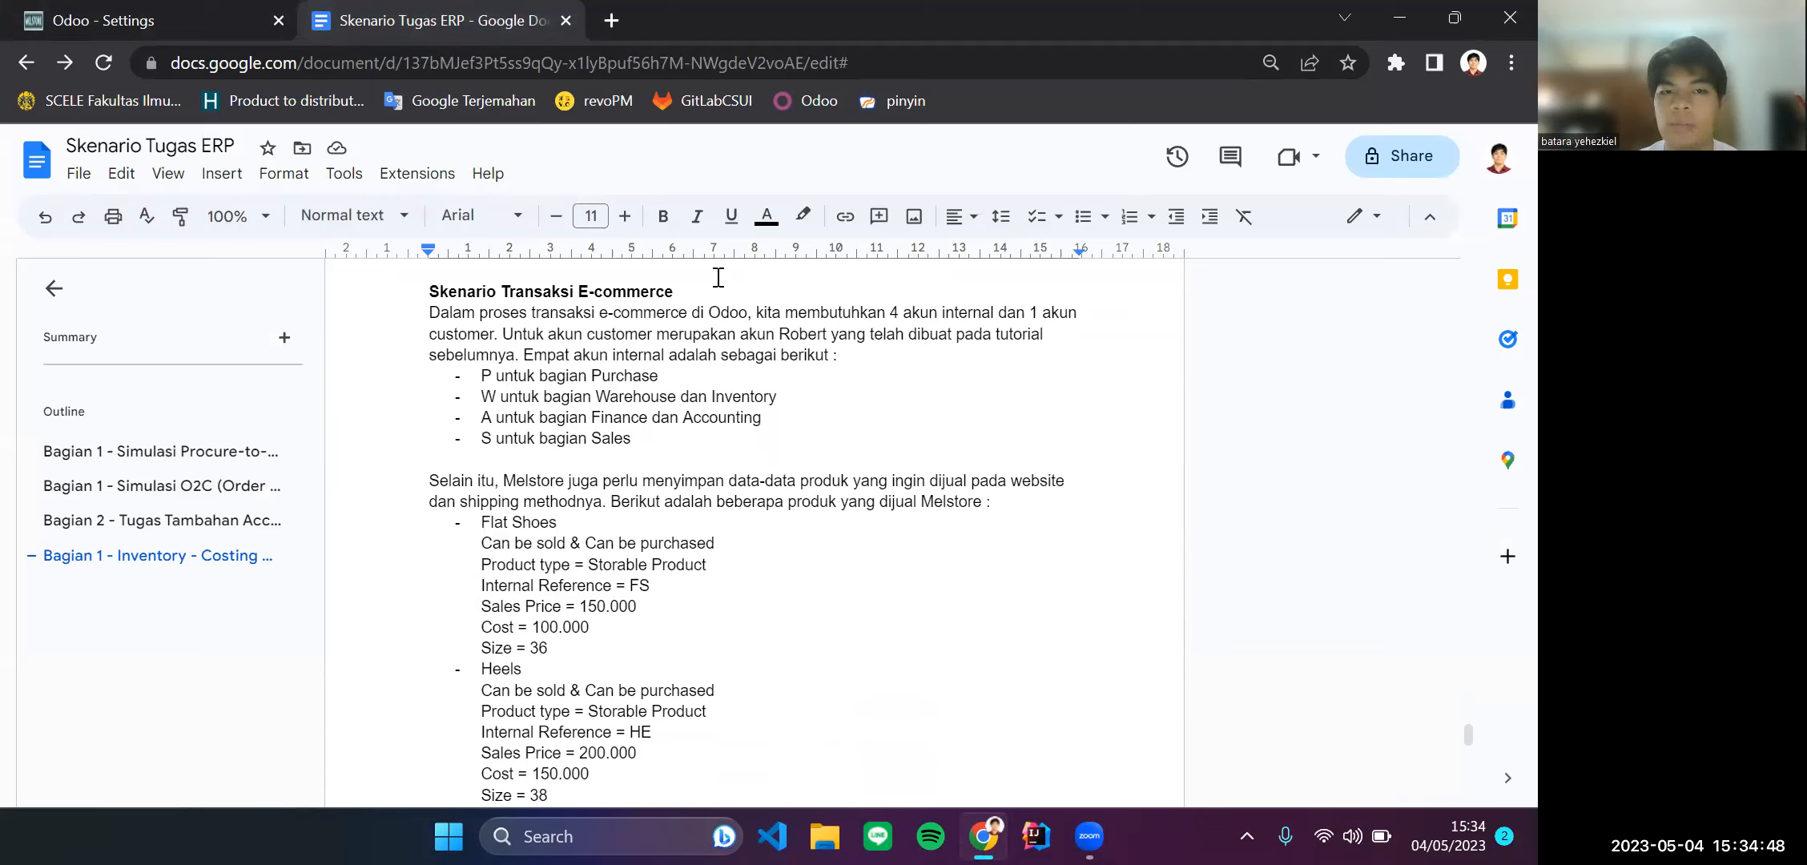
click(718, 277)
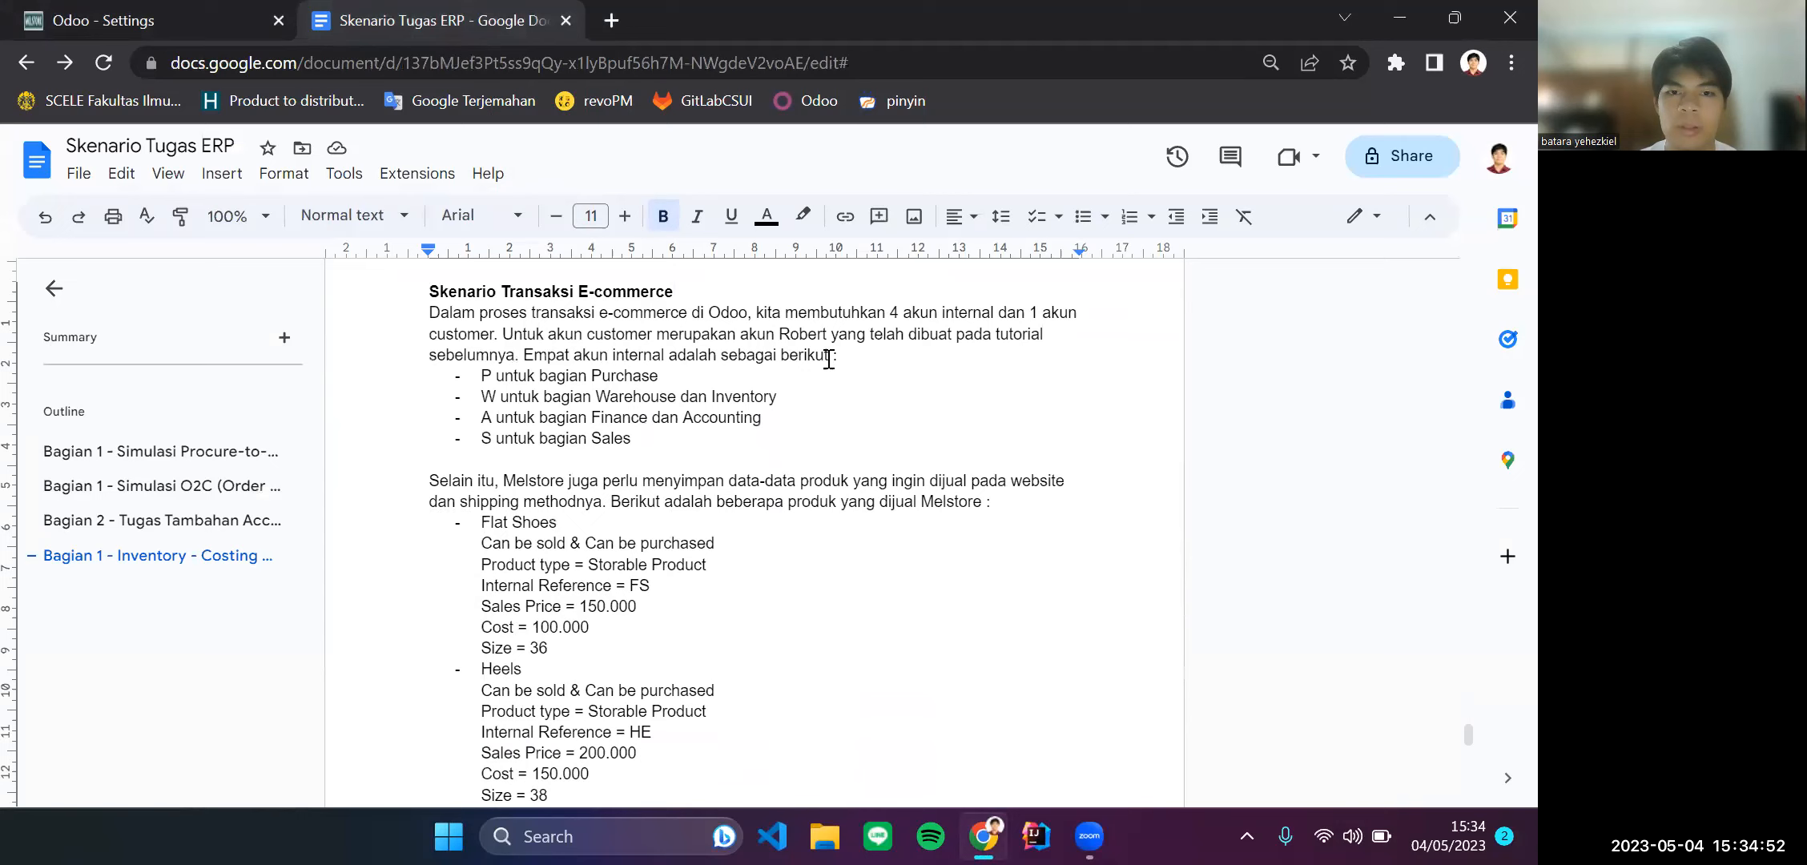
click(406, 316)
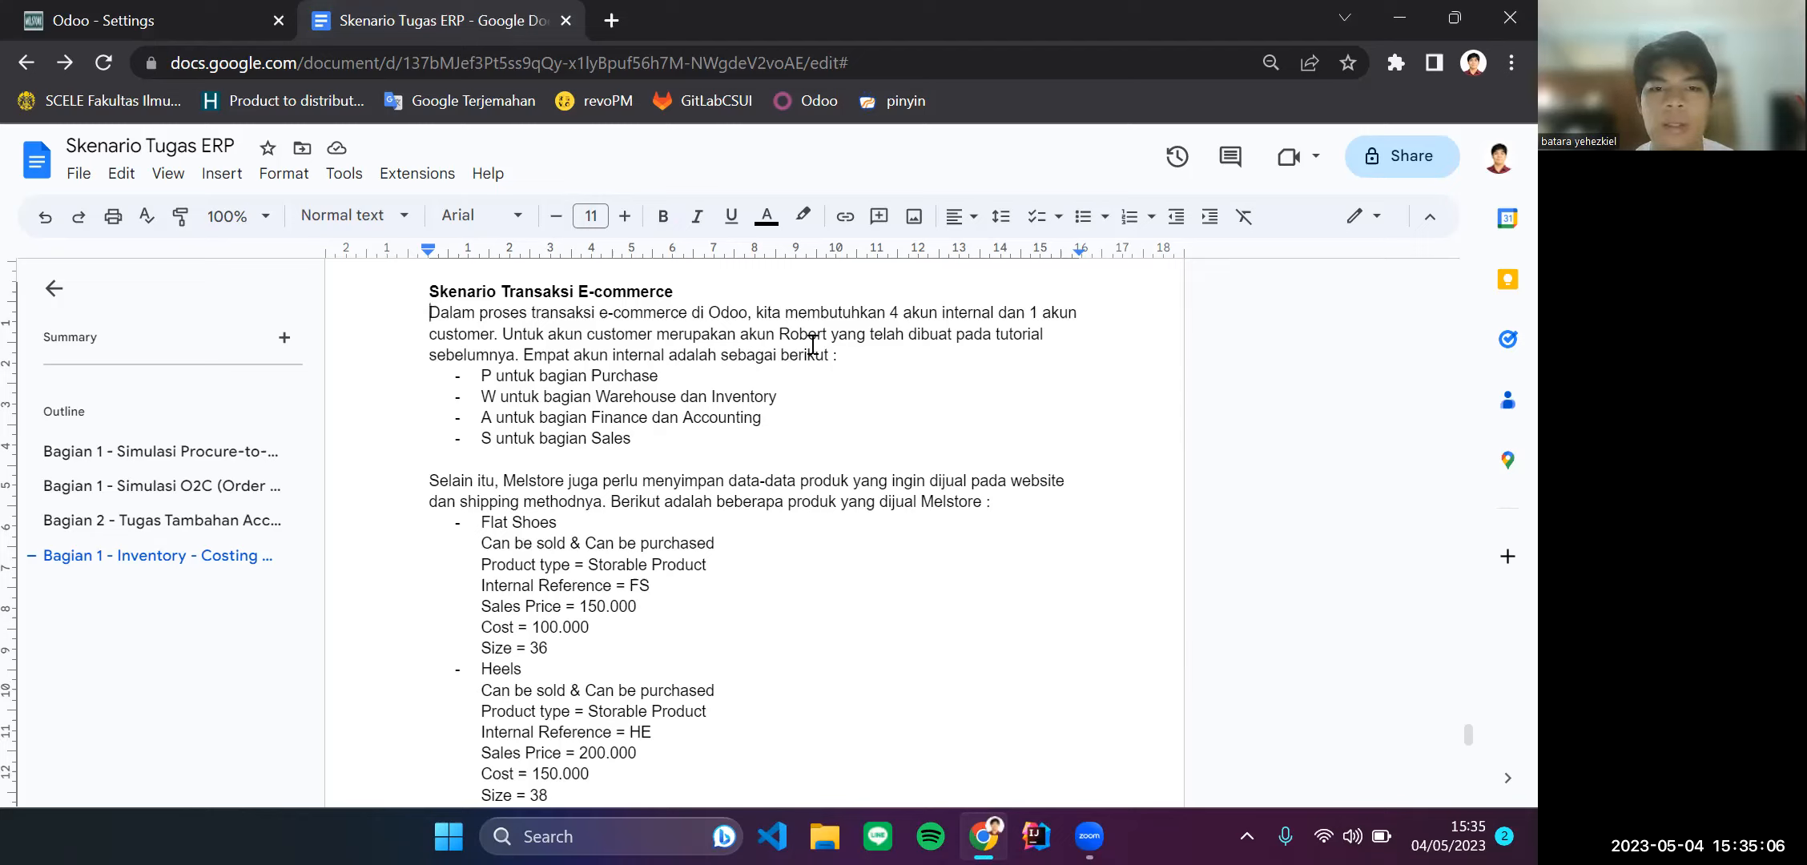
click(701, 380)
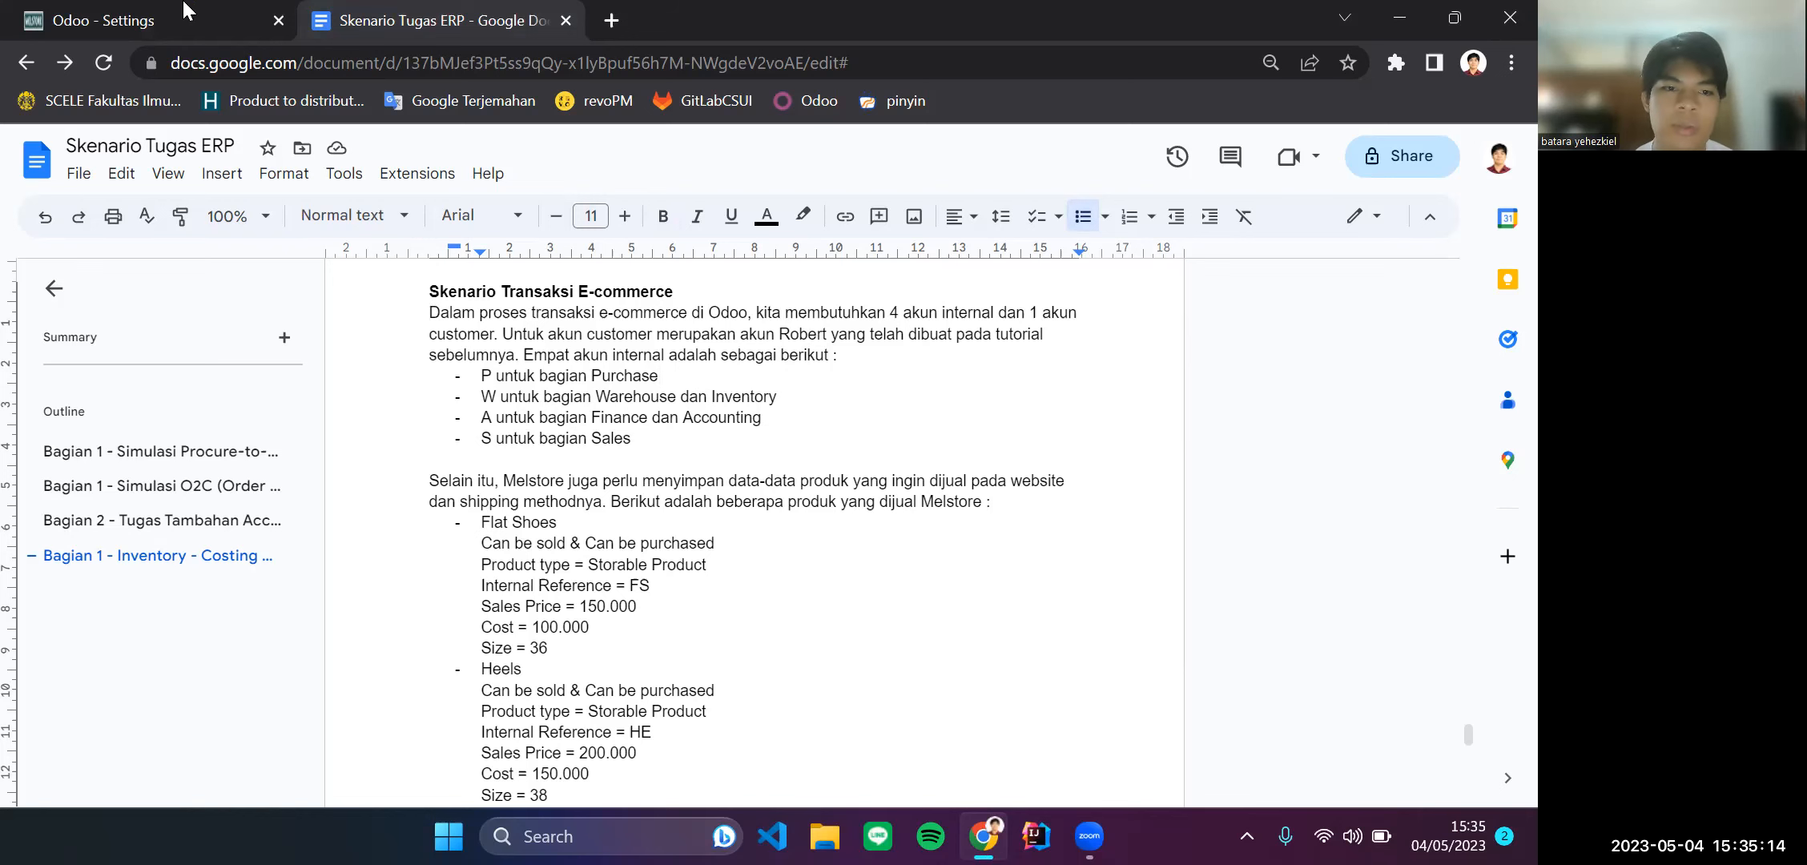
Step: Switch back to Odoo, open the users list and check the access rights of user A
click(161, 20)
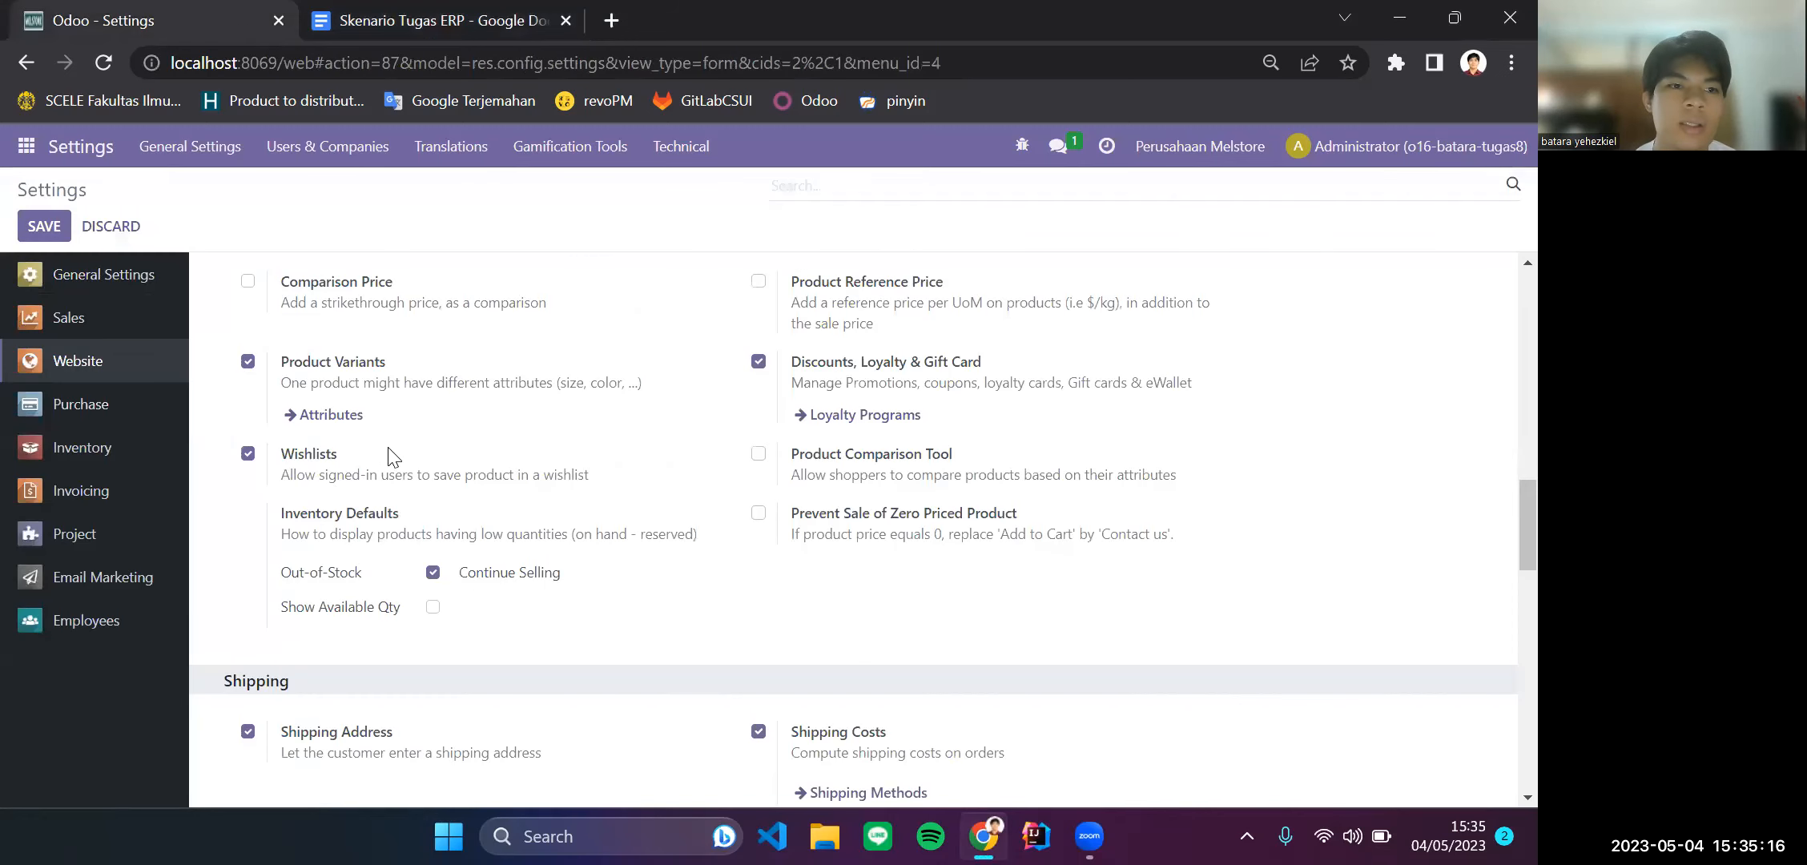
click(307, 152)
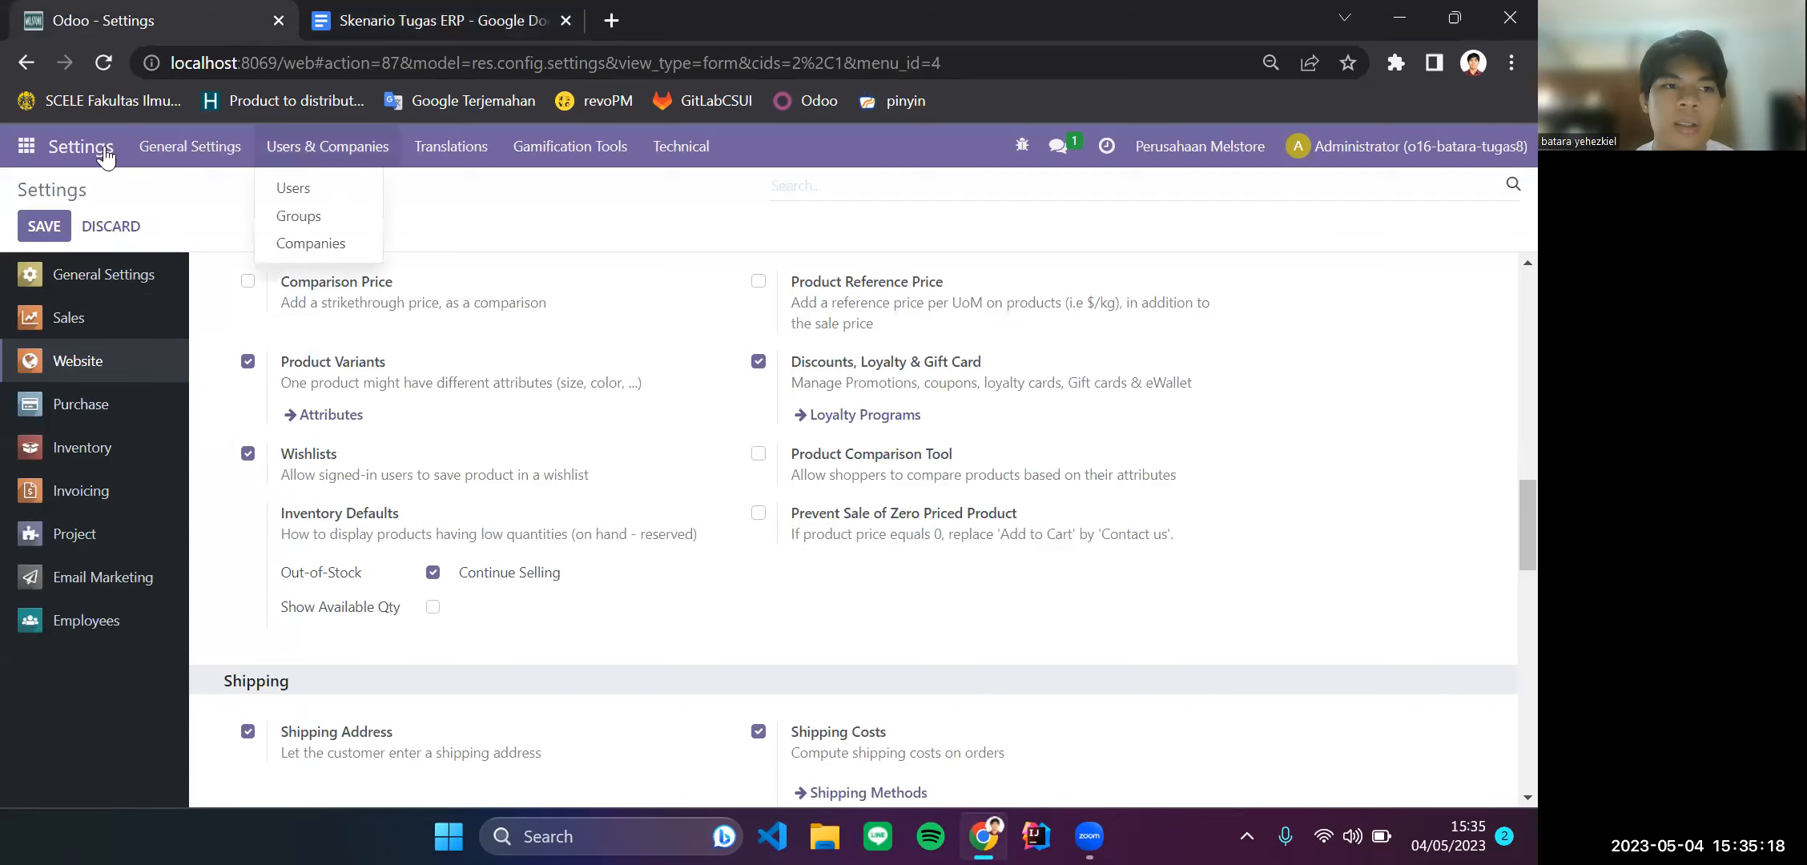
click(351, 197)
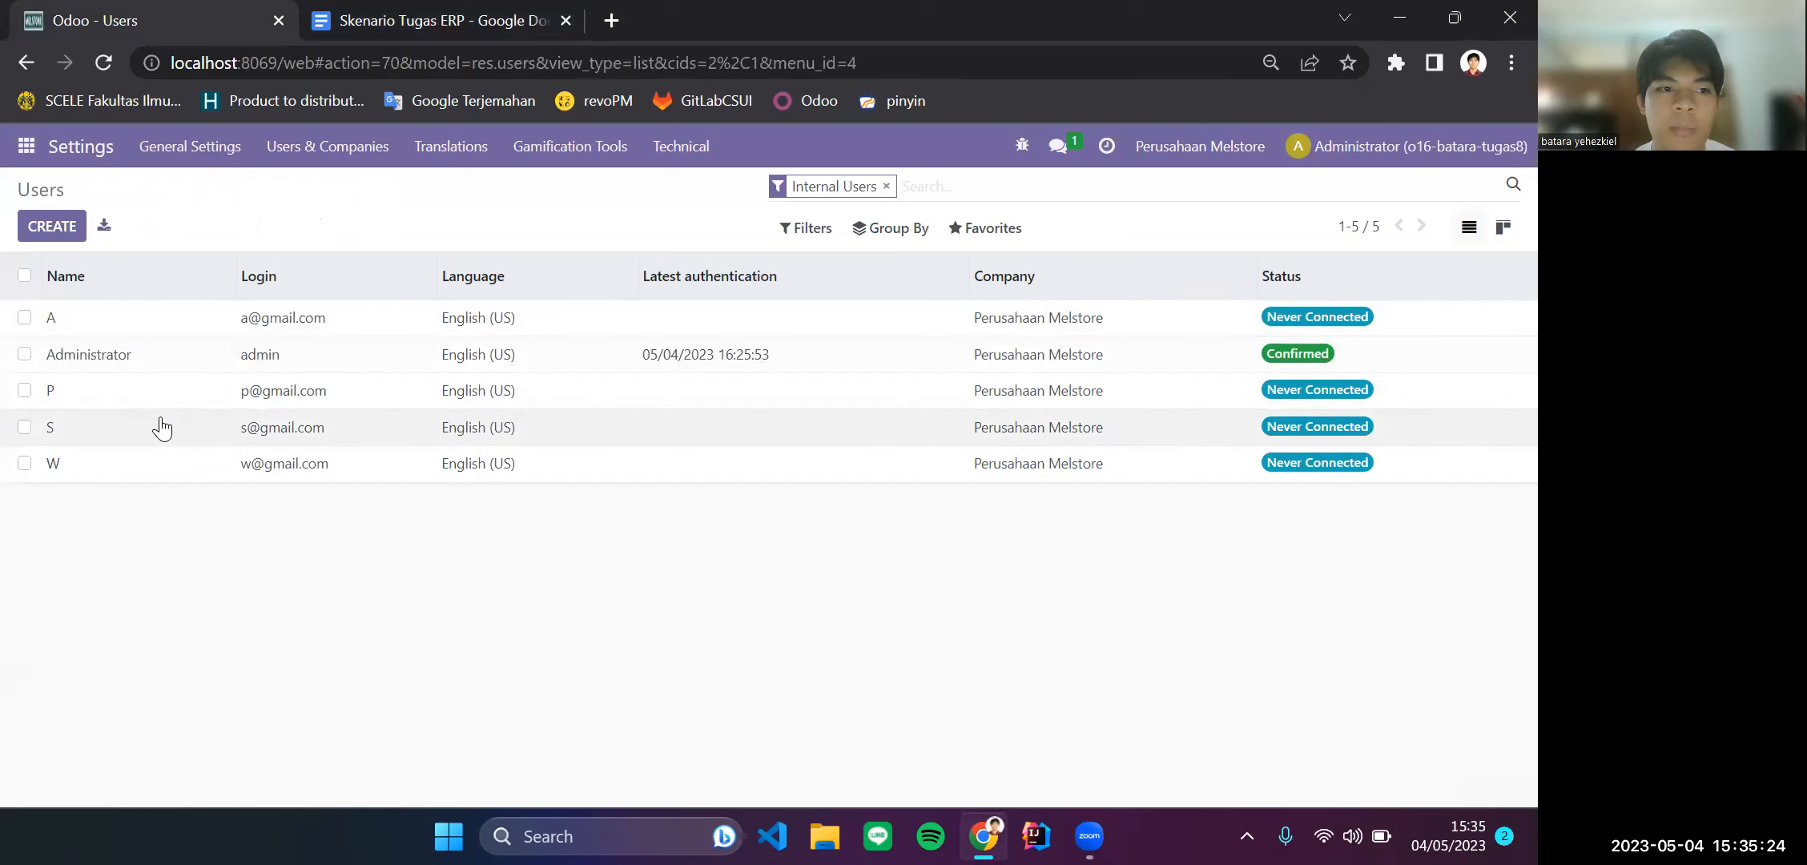
click(219, 318)
scroll(322, 552, down, 5)
scroll(324, 552, down, 2)
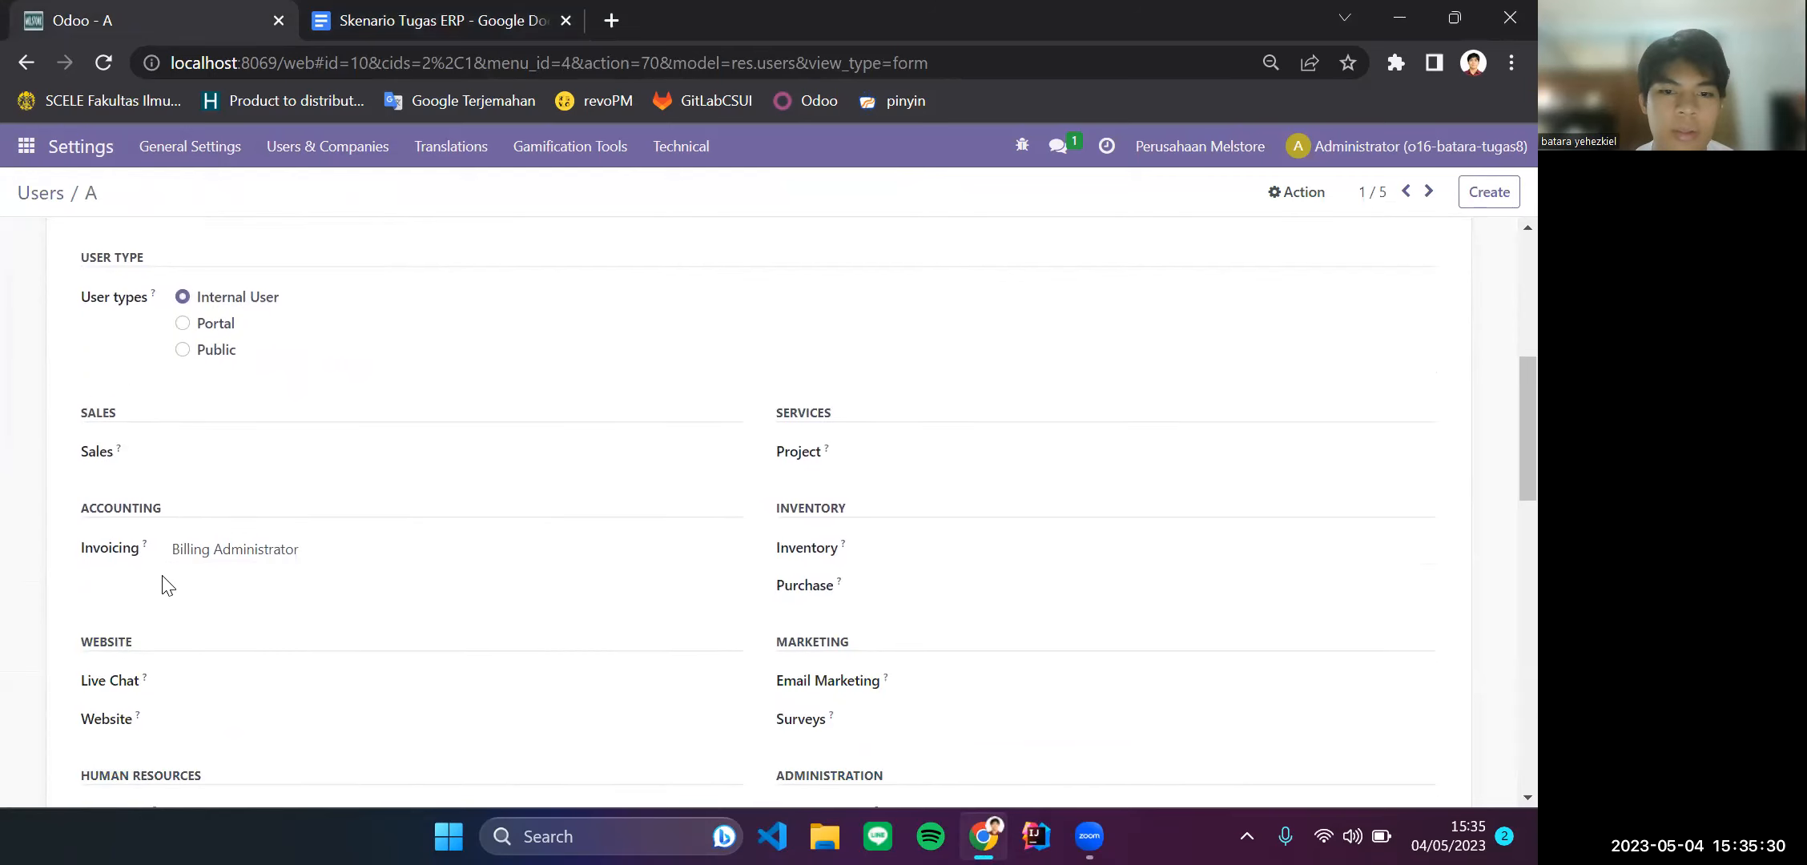
key(alt+Left)
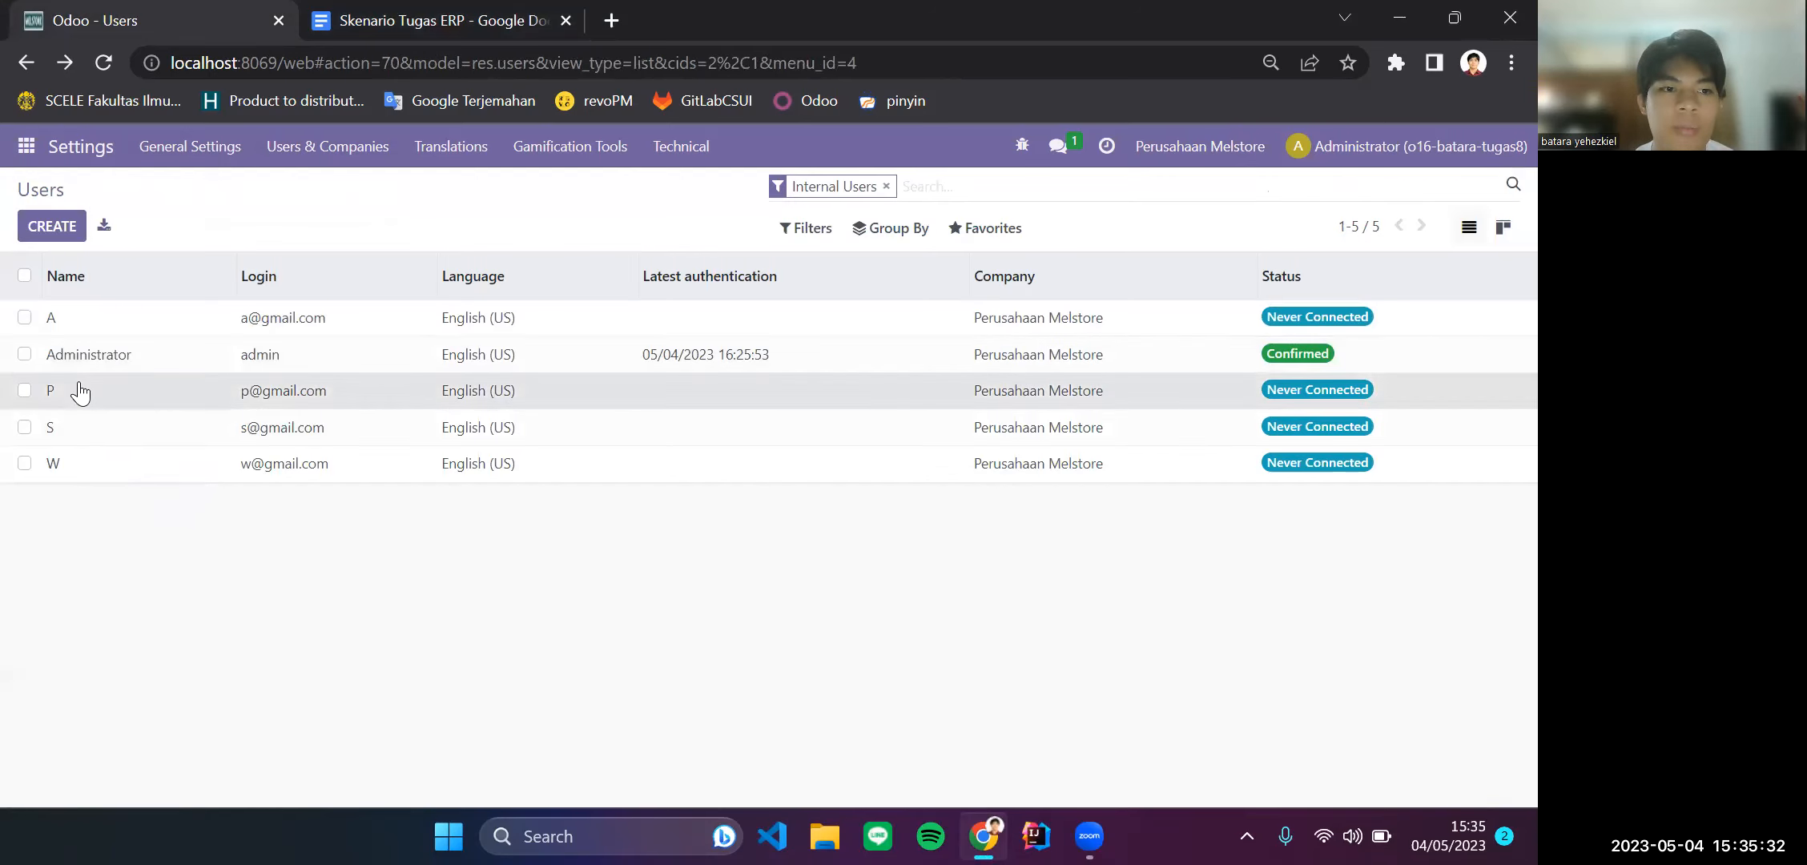
Step: Check the access rights of users P, S and W one after another from the users list
click(78, 390)
scroll(609, 575, down, 1)
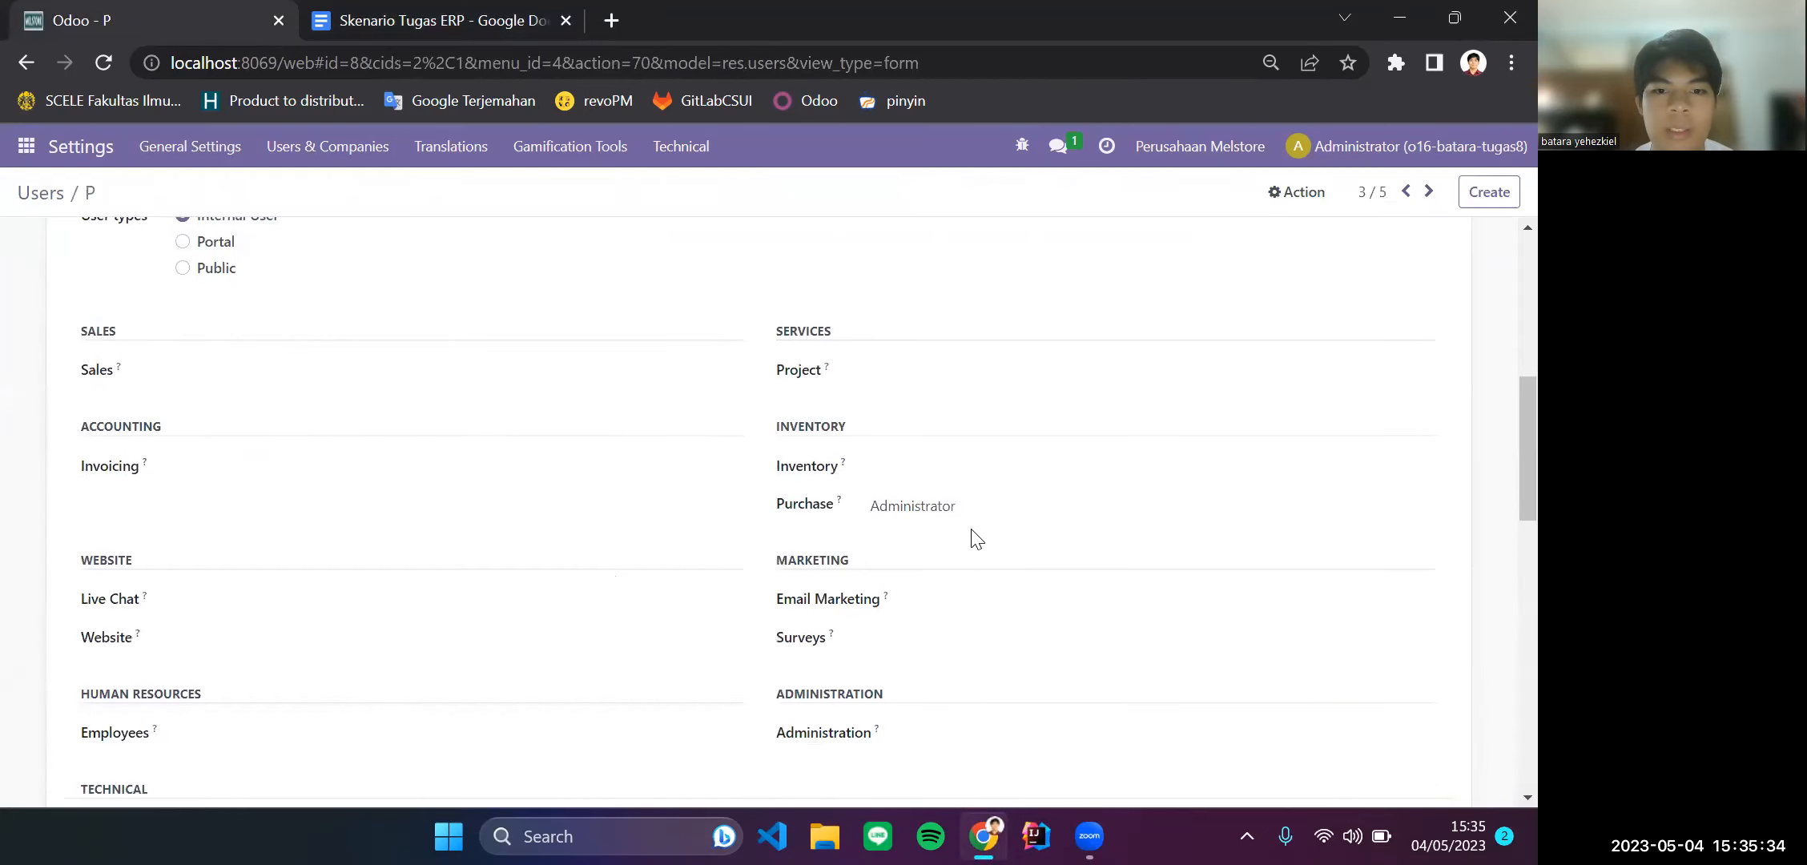
key(alt+Left)
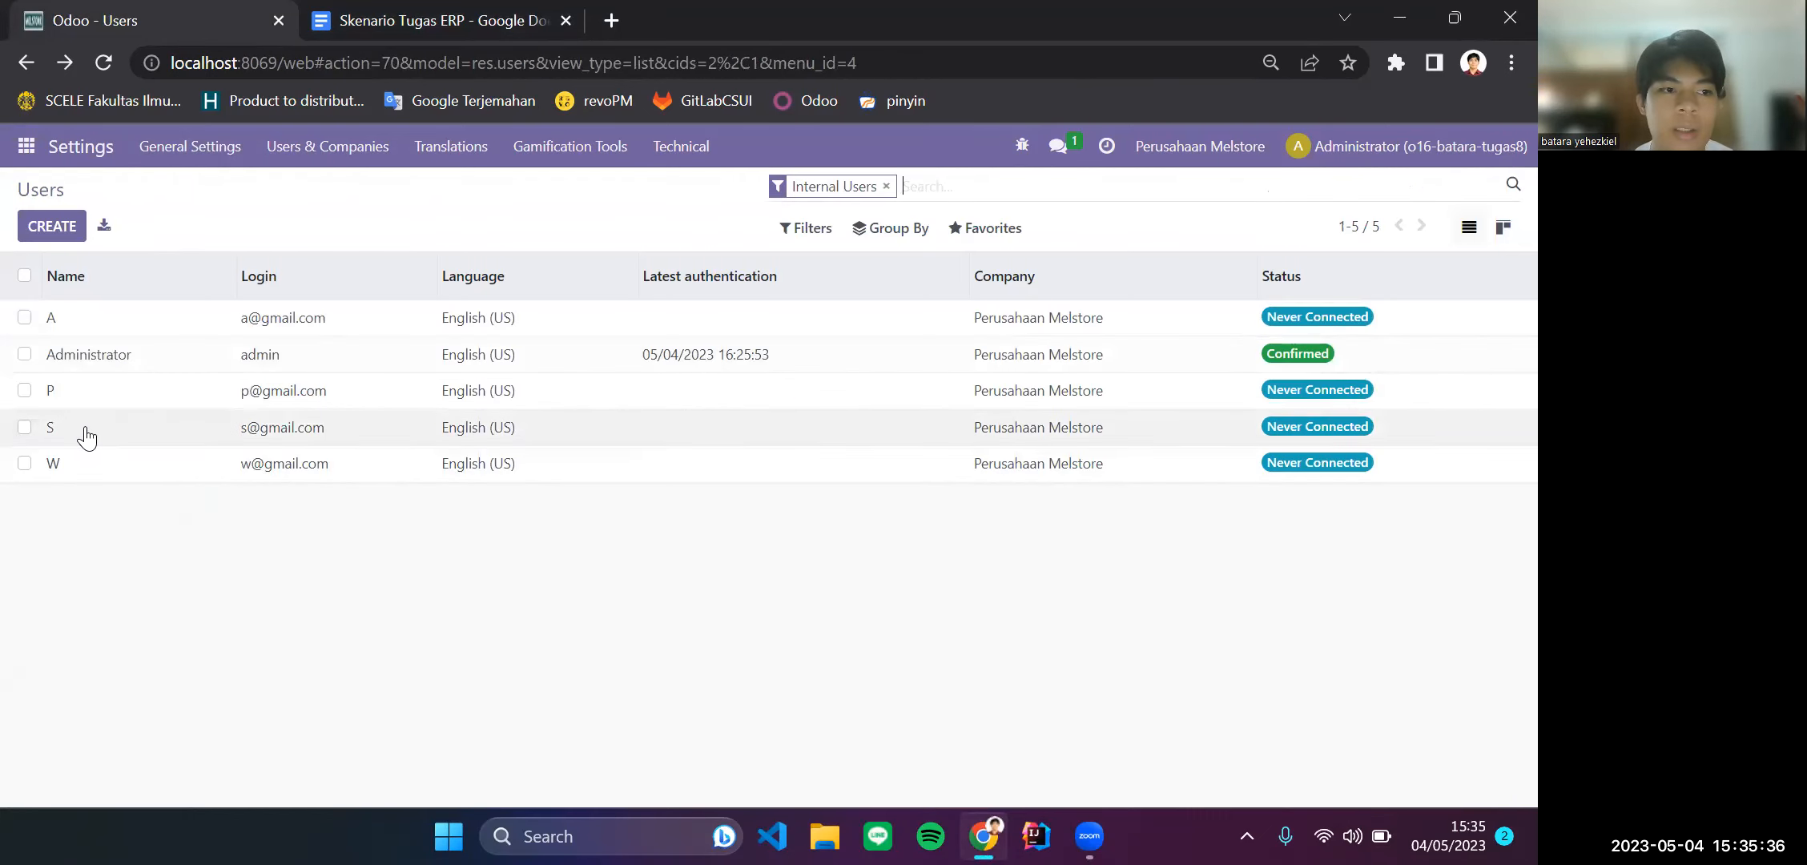
click(85, 427)
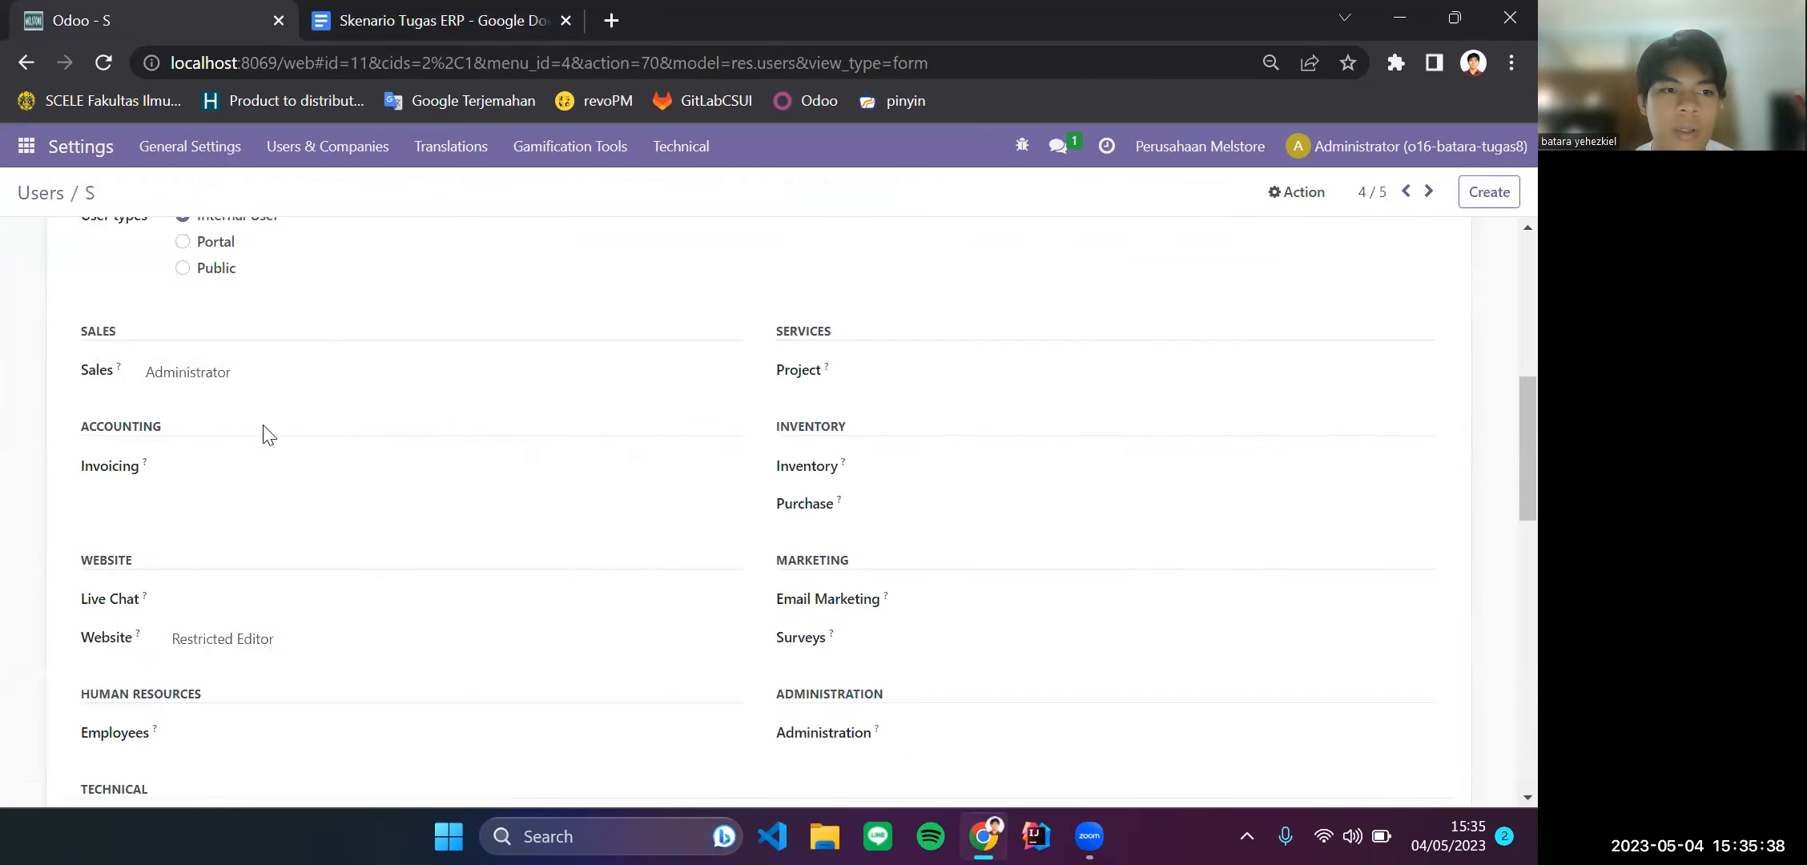
scroll(210, 391, left, 5)
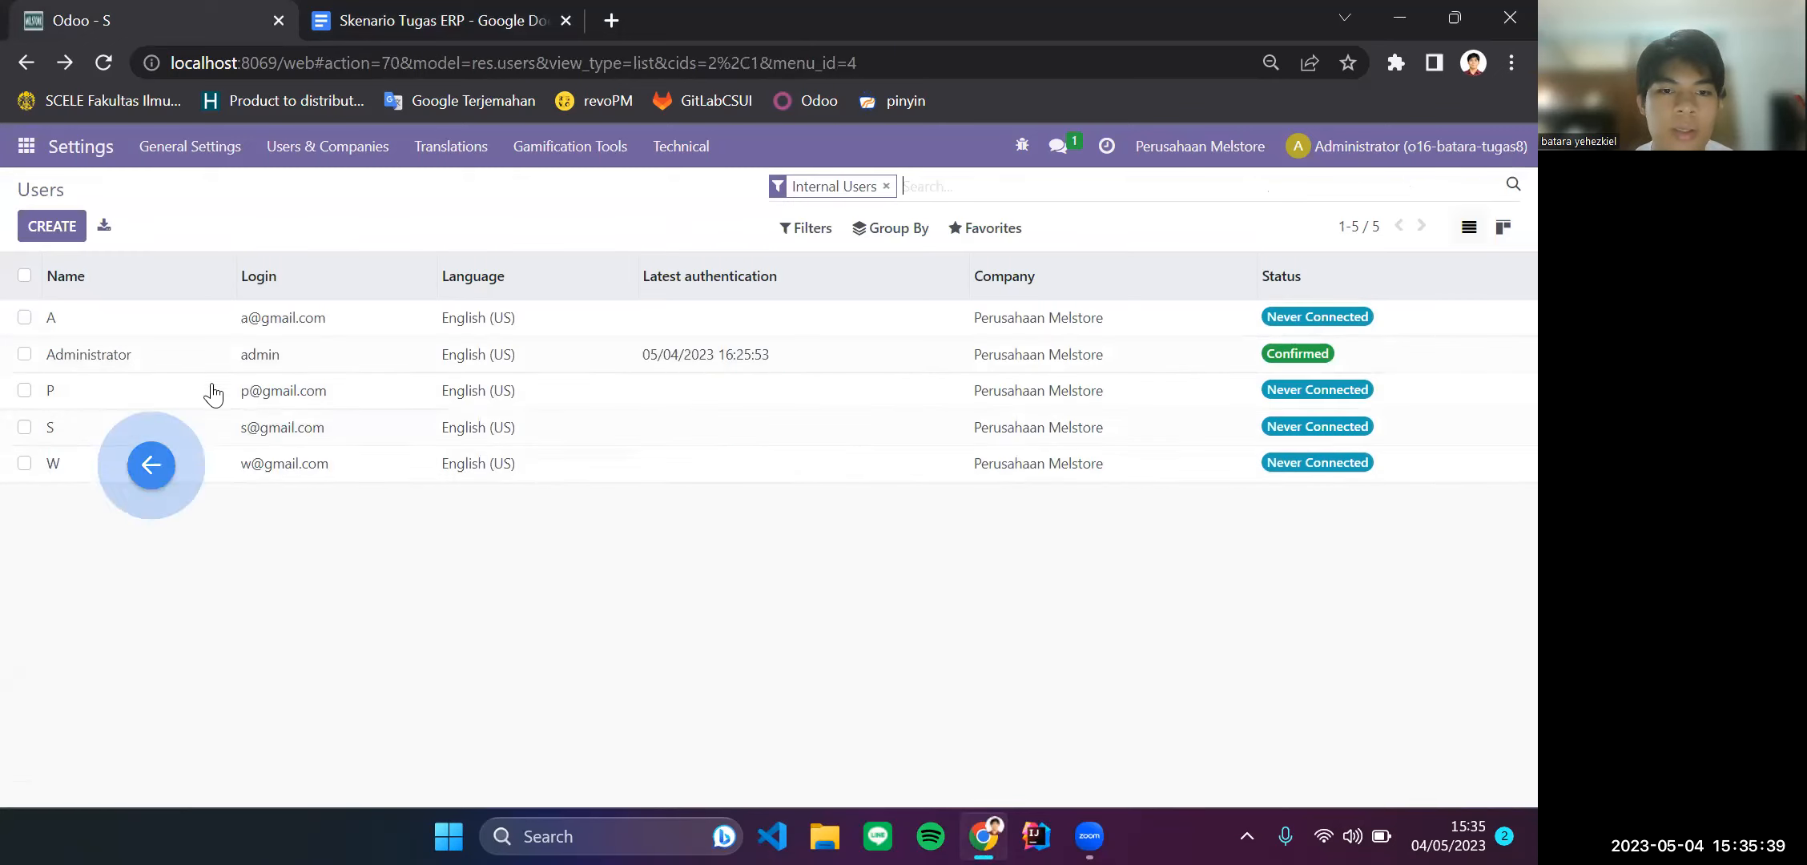
click(105, 479)
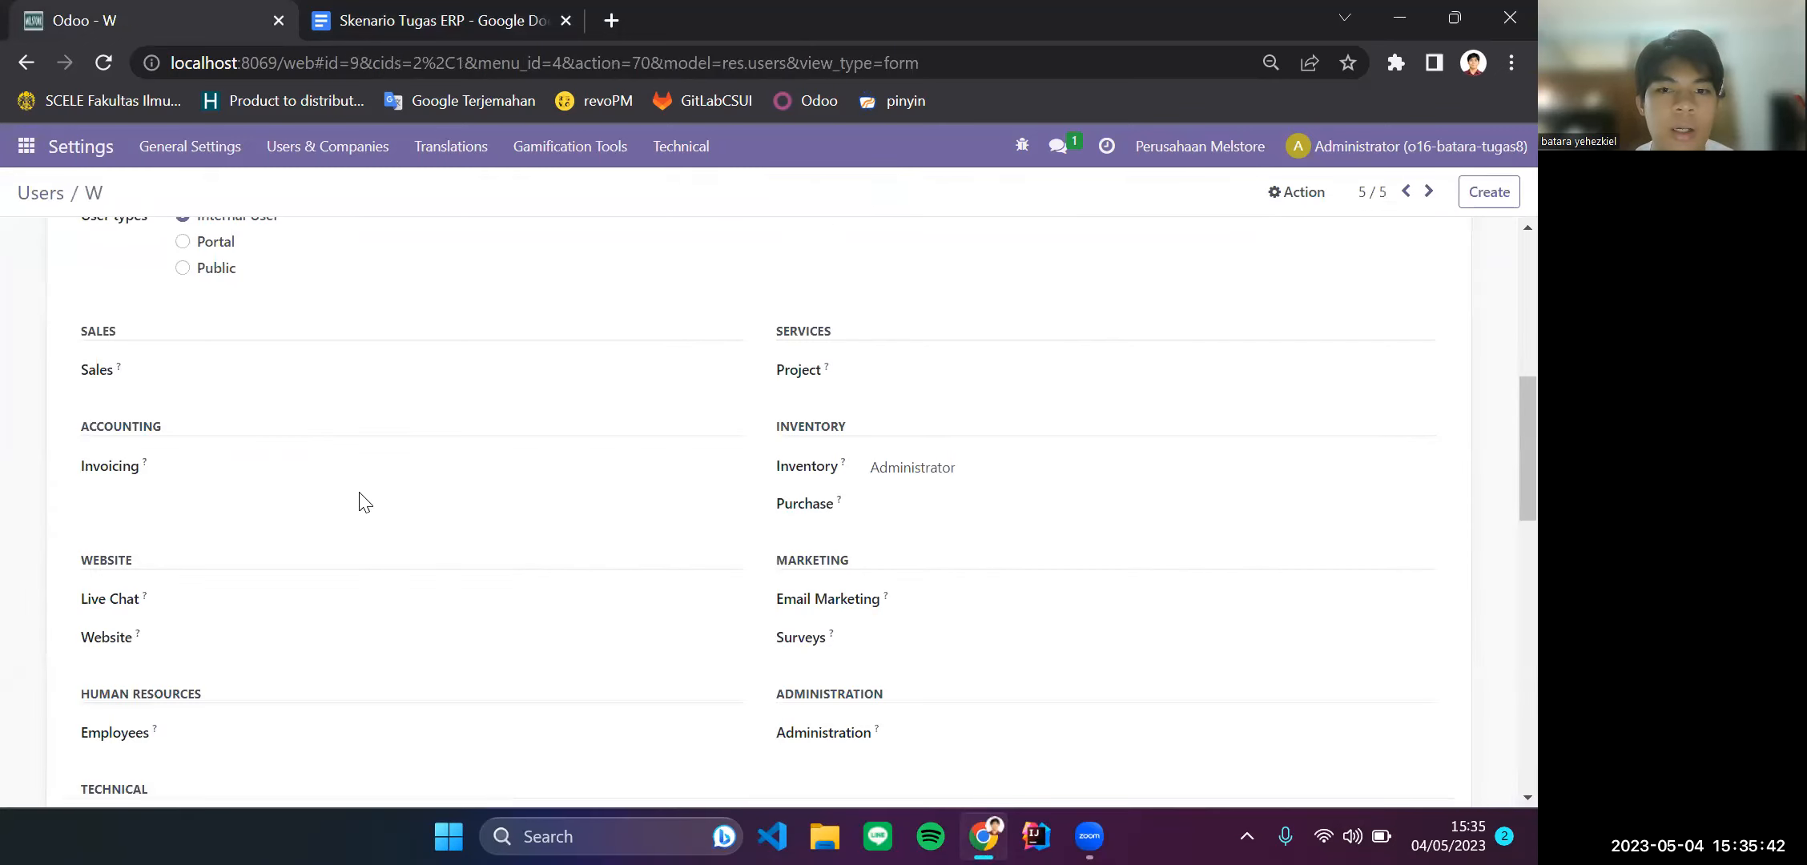
scroll(310, 513, left, 5)
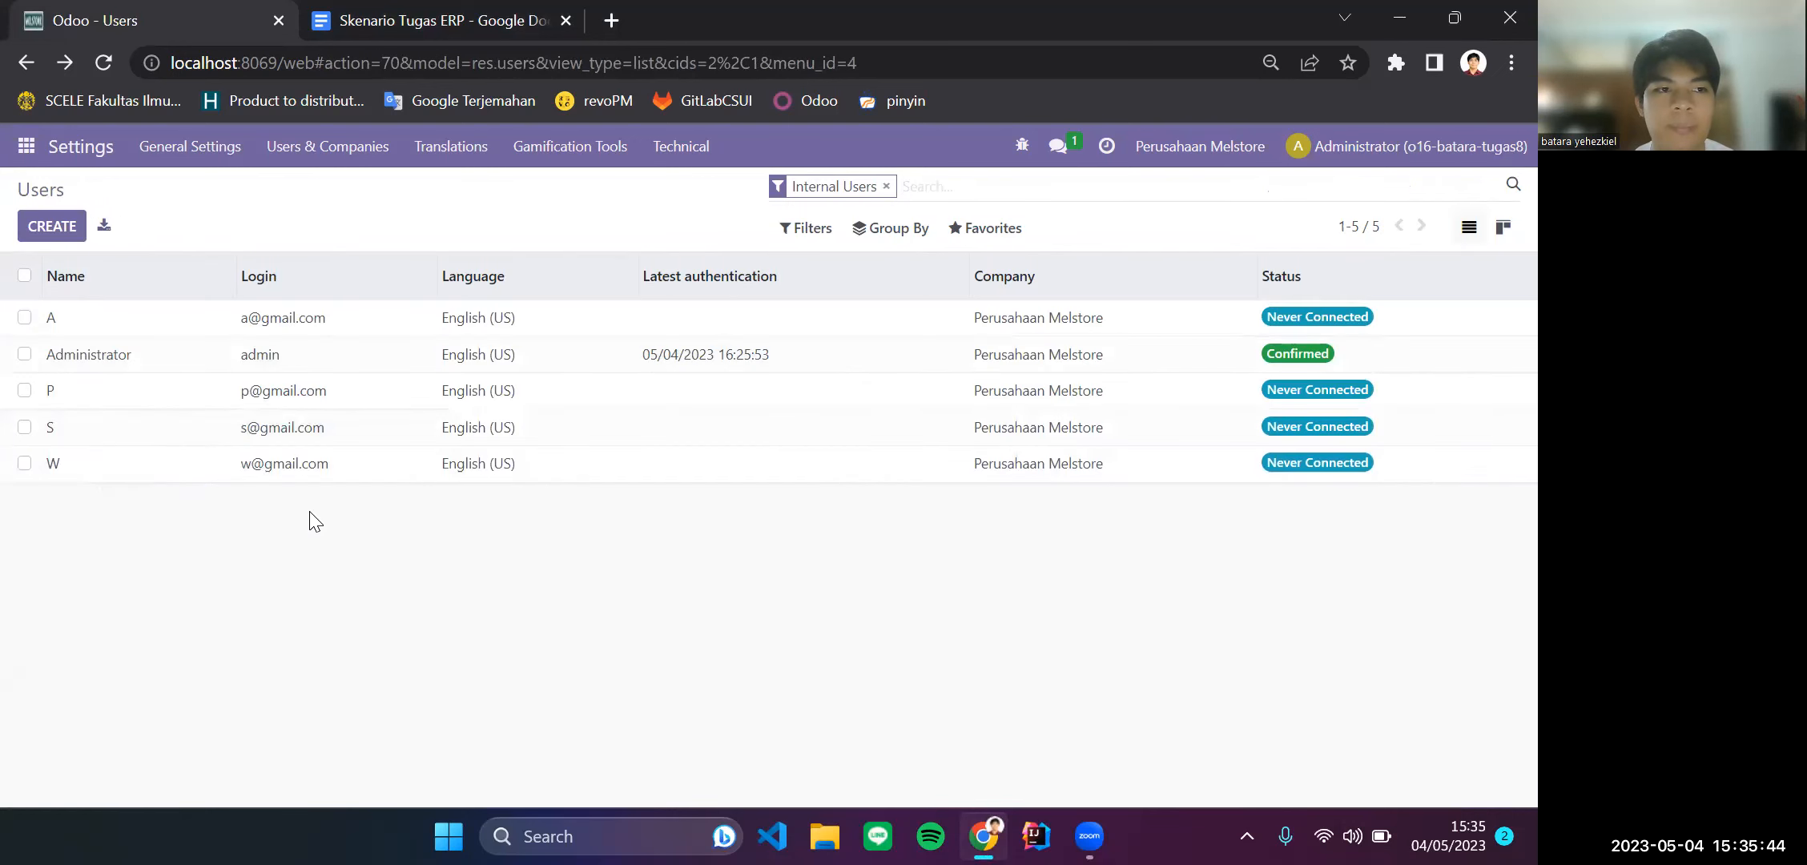
Step: Review the product data for Flat Shoes, Heels and Sepatu Kets in the scenario document
click(446, 9)
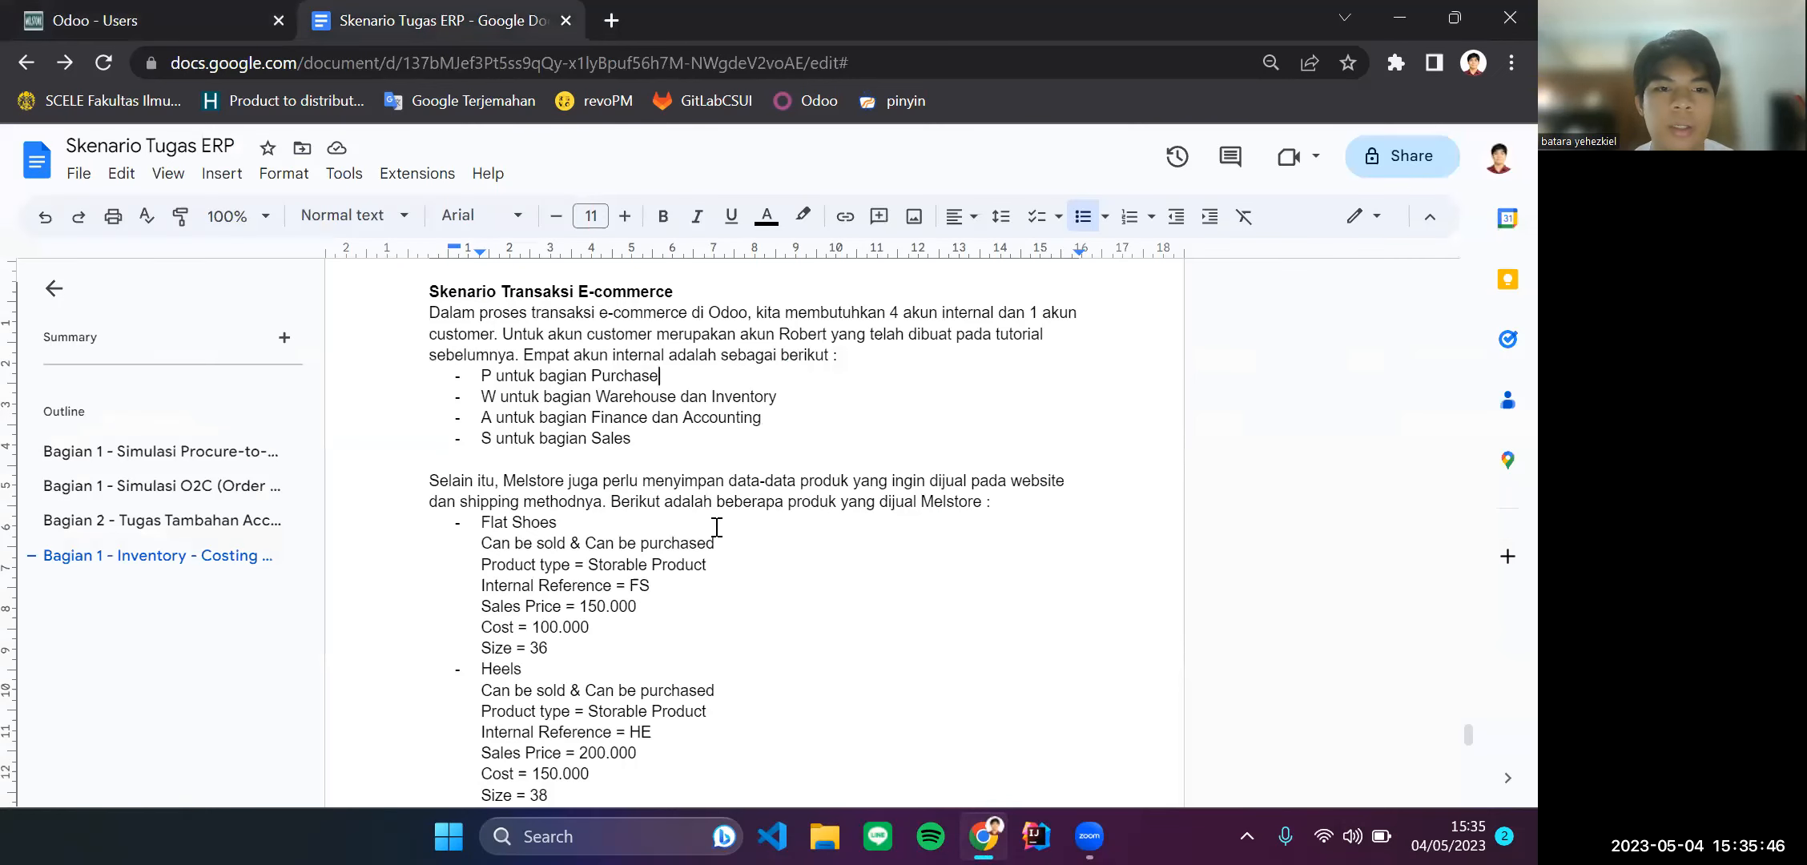
scroll(716, 527, down, 1)
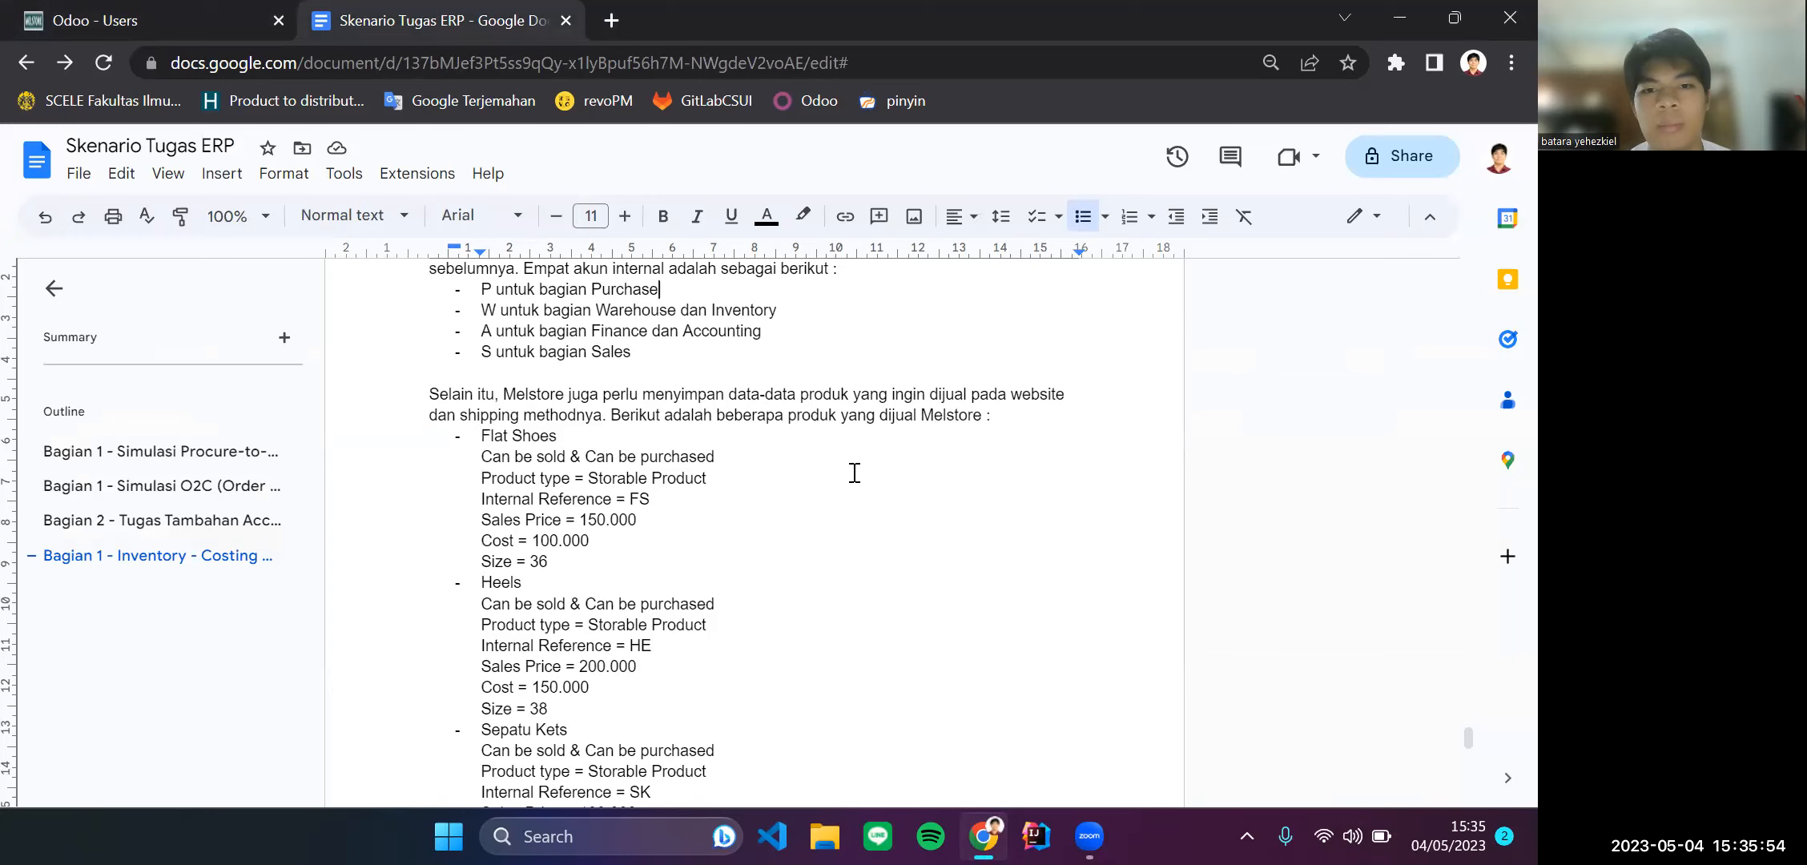
scroll(592, 578, down, 2)
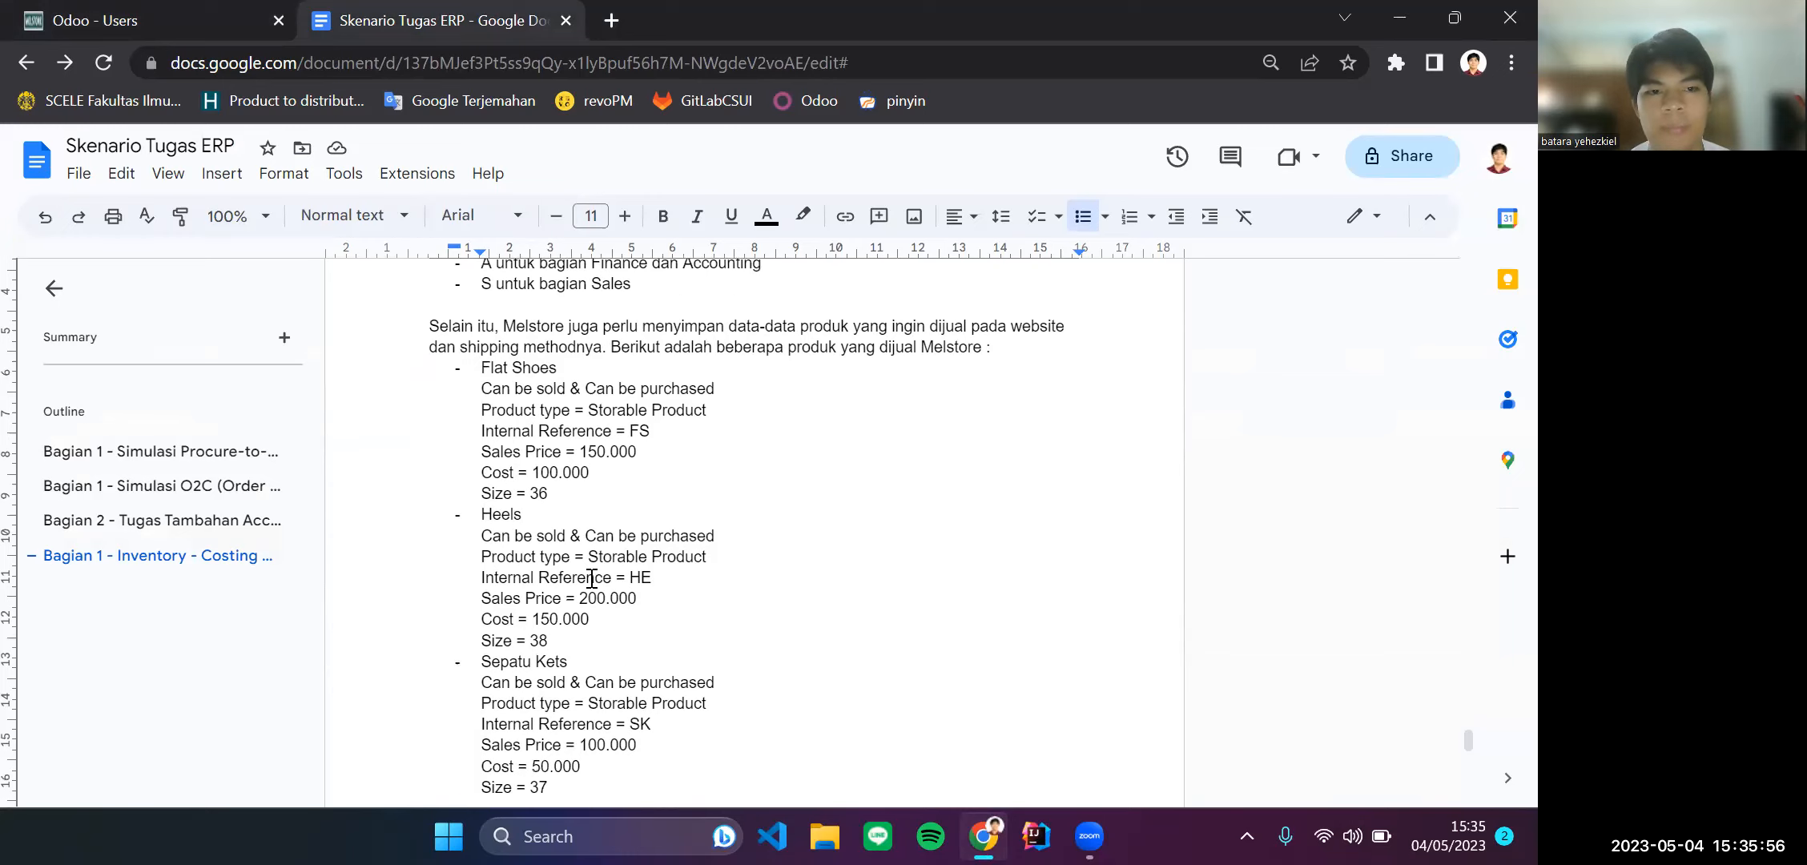
scroll(592, 578, down, 2)
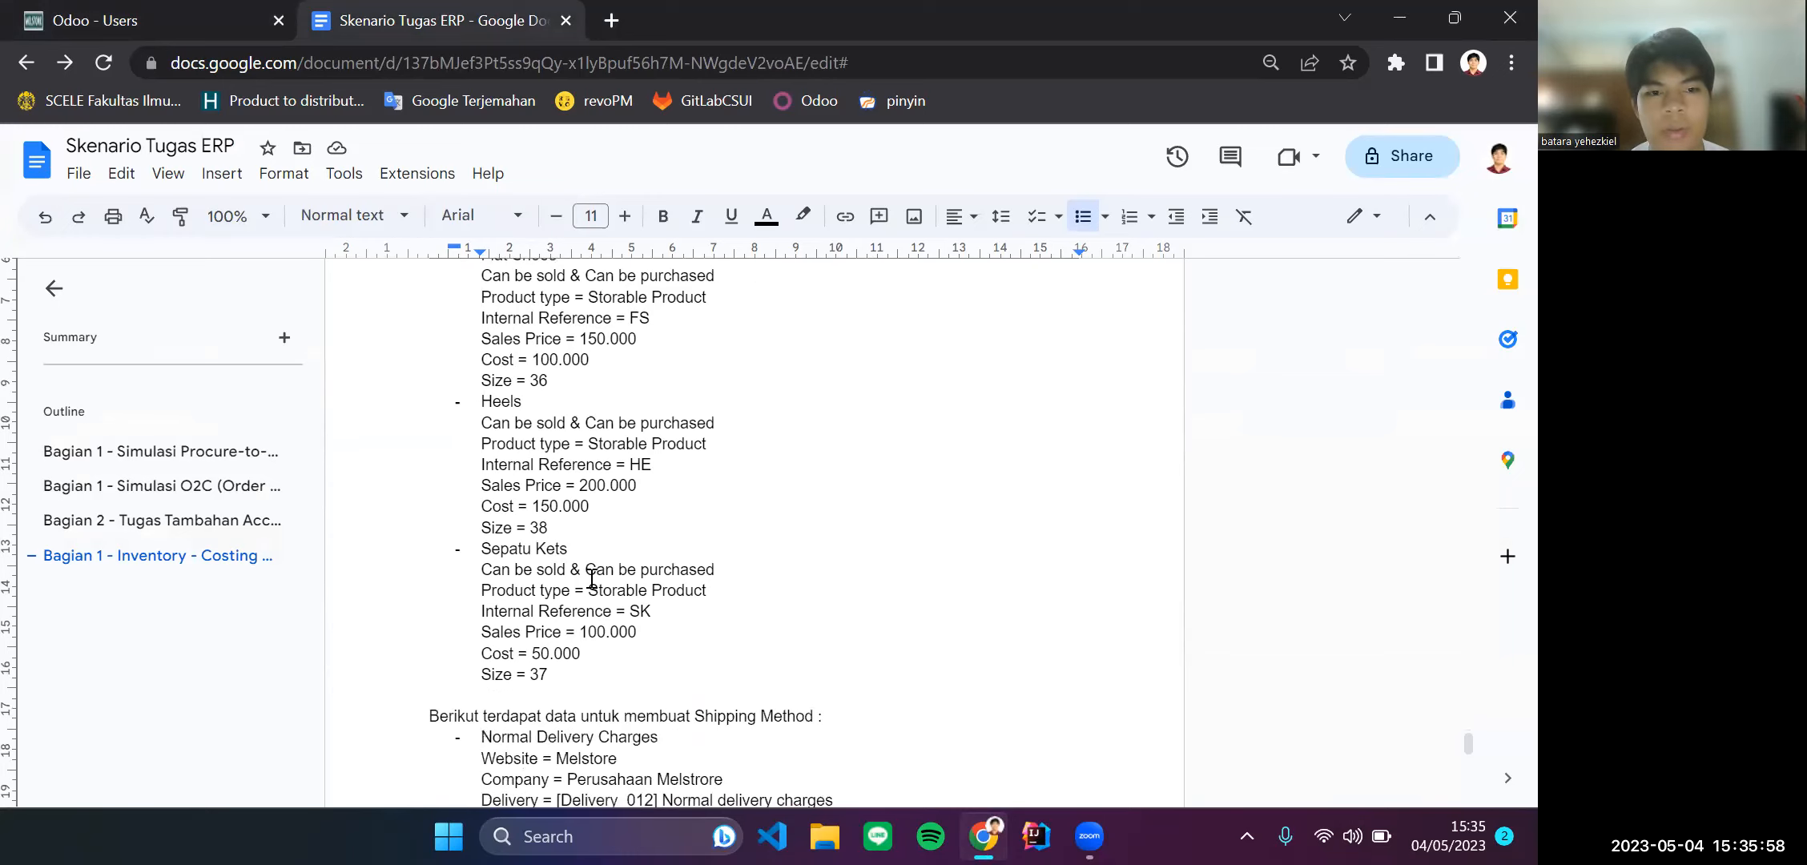
scroll(592, 578, up, 1)
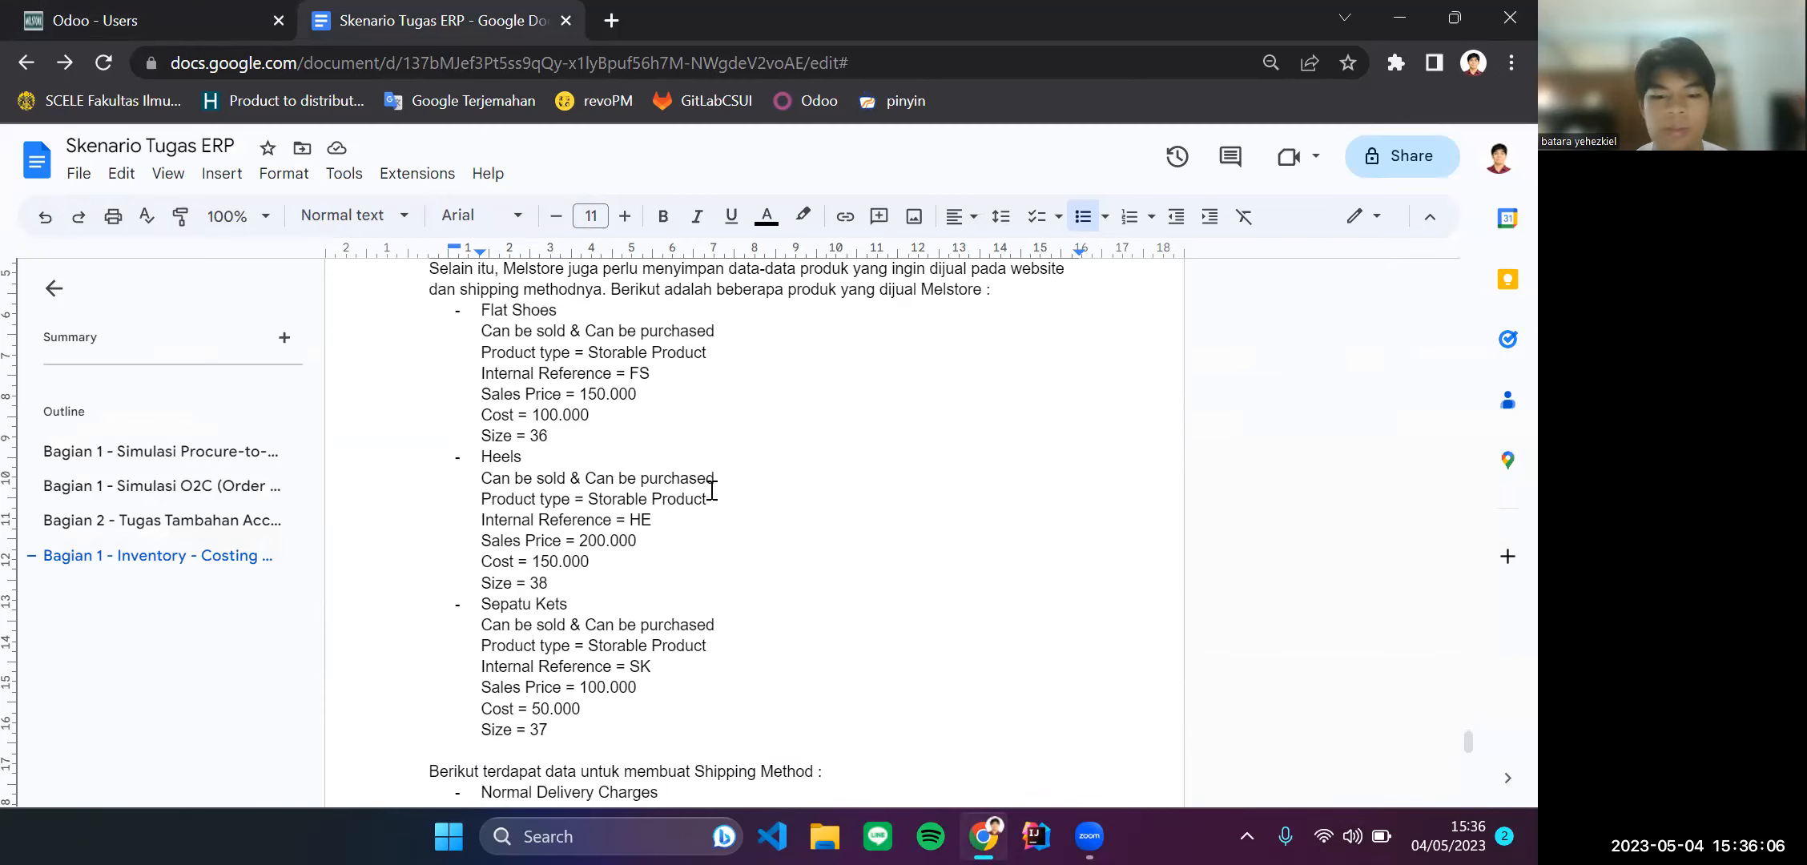
Step: Open the Website app's eCommerce products in Odoo, remove the Published filter and start a new product
click(164, 13)
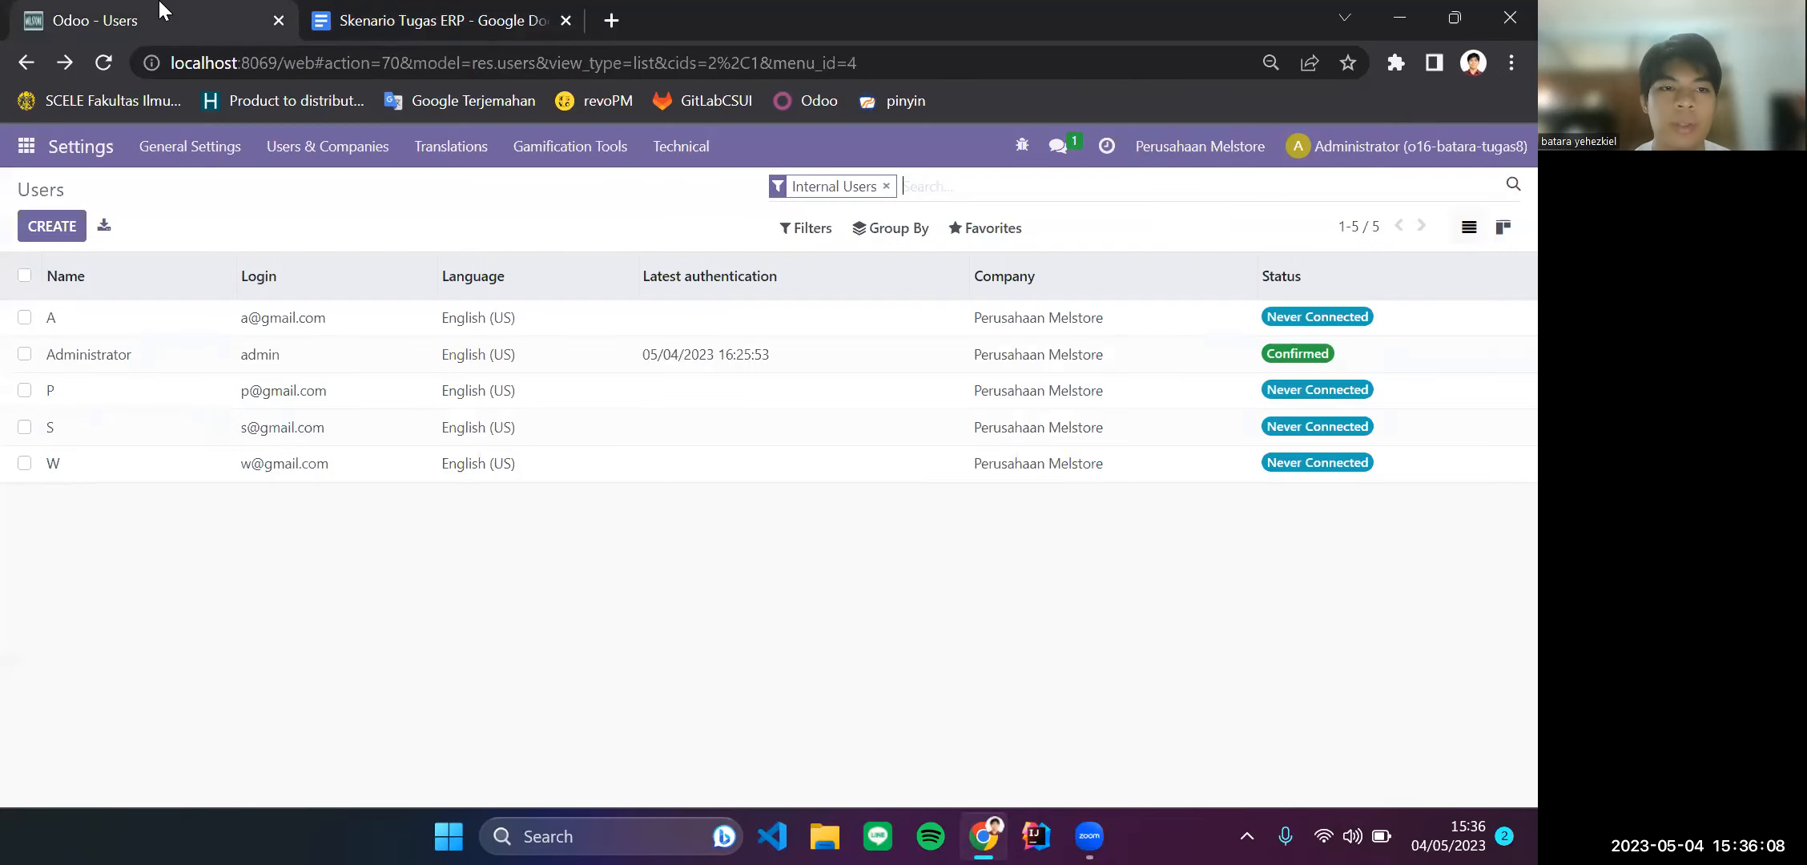
click(26, 149)
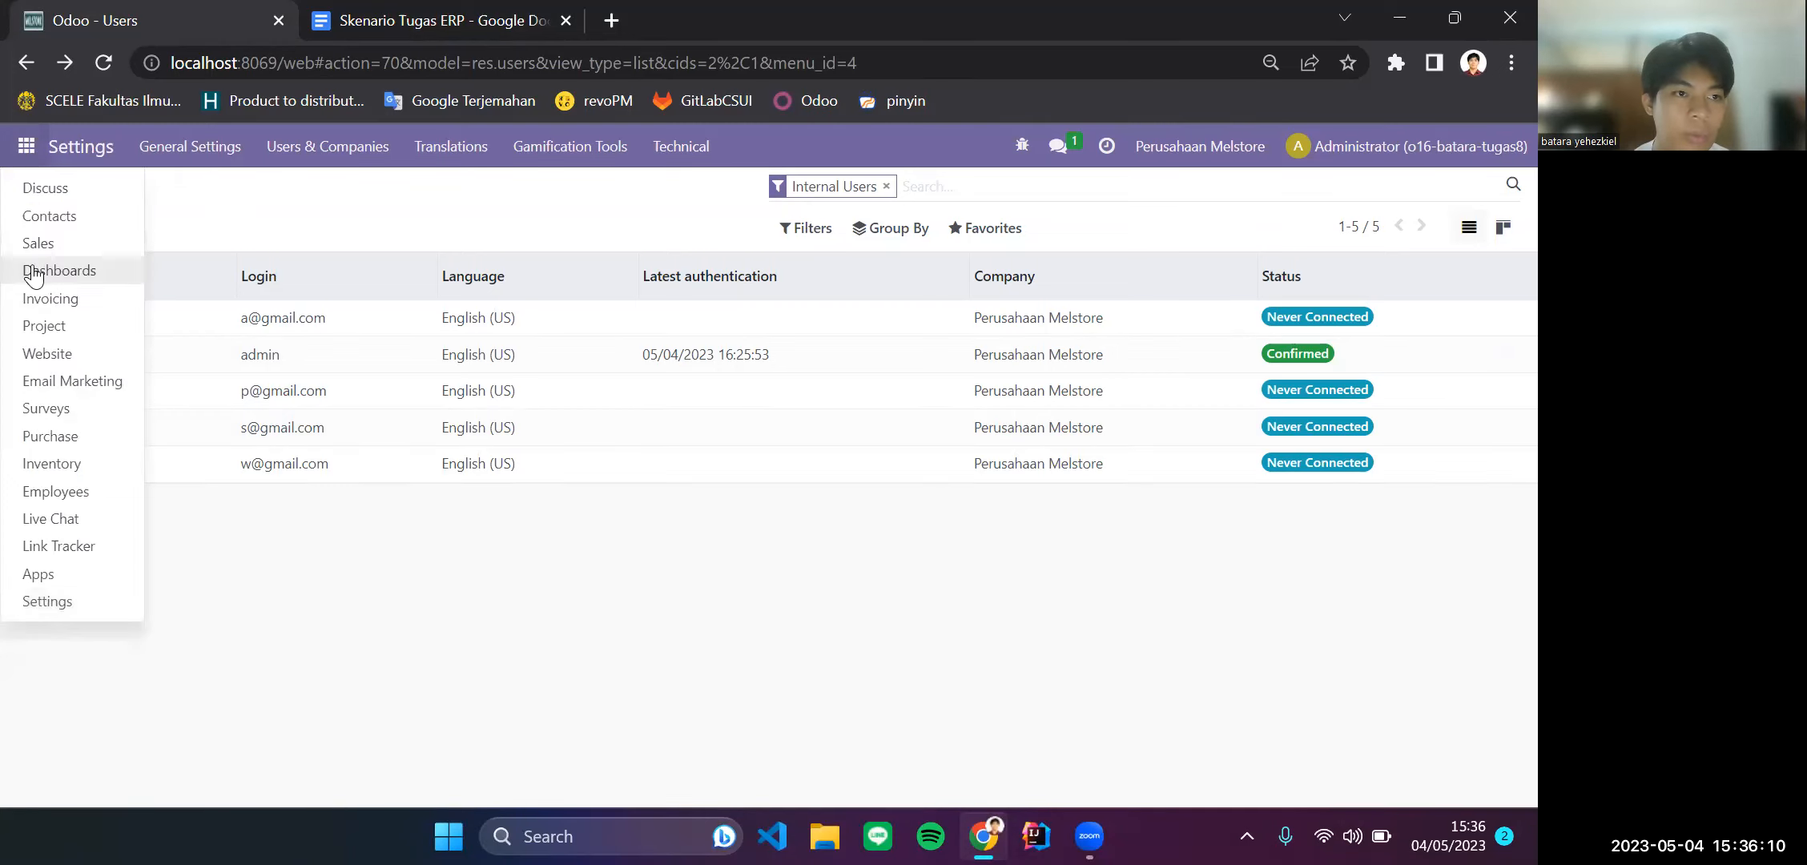
click(67, 353)
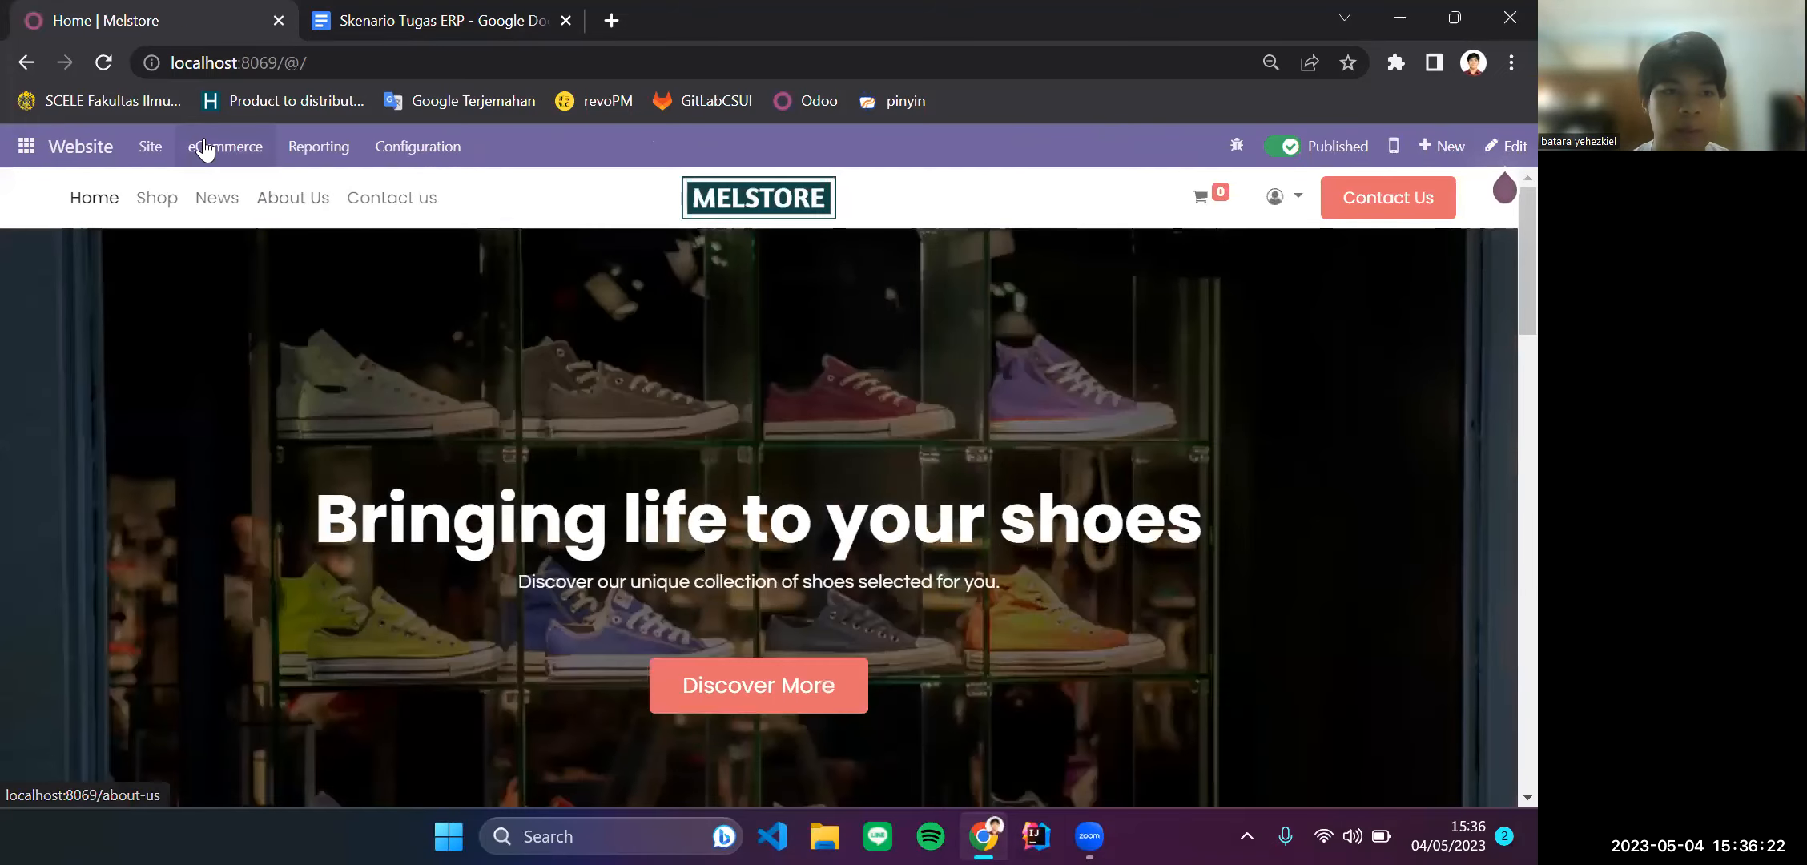
click(204, 148)
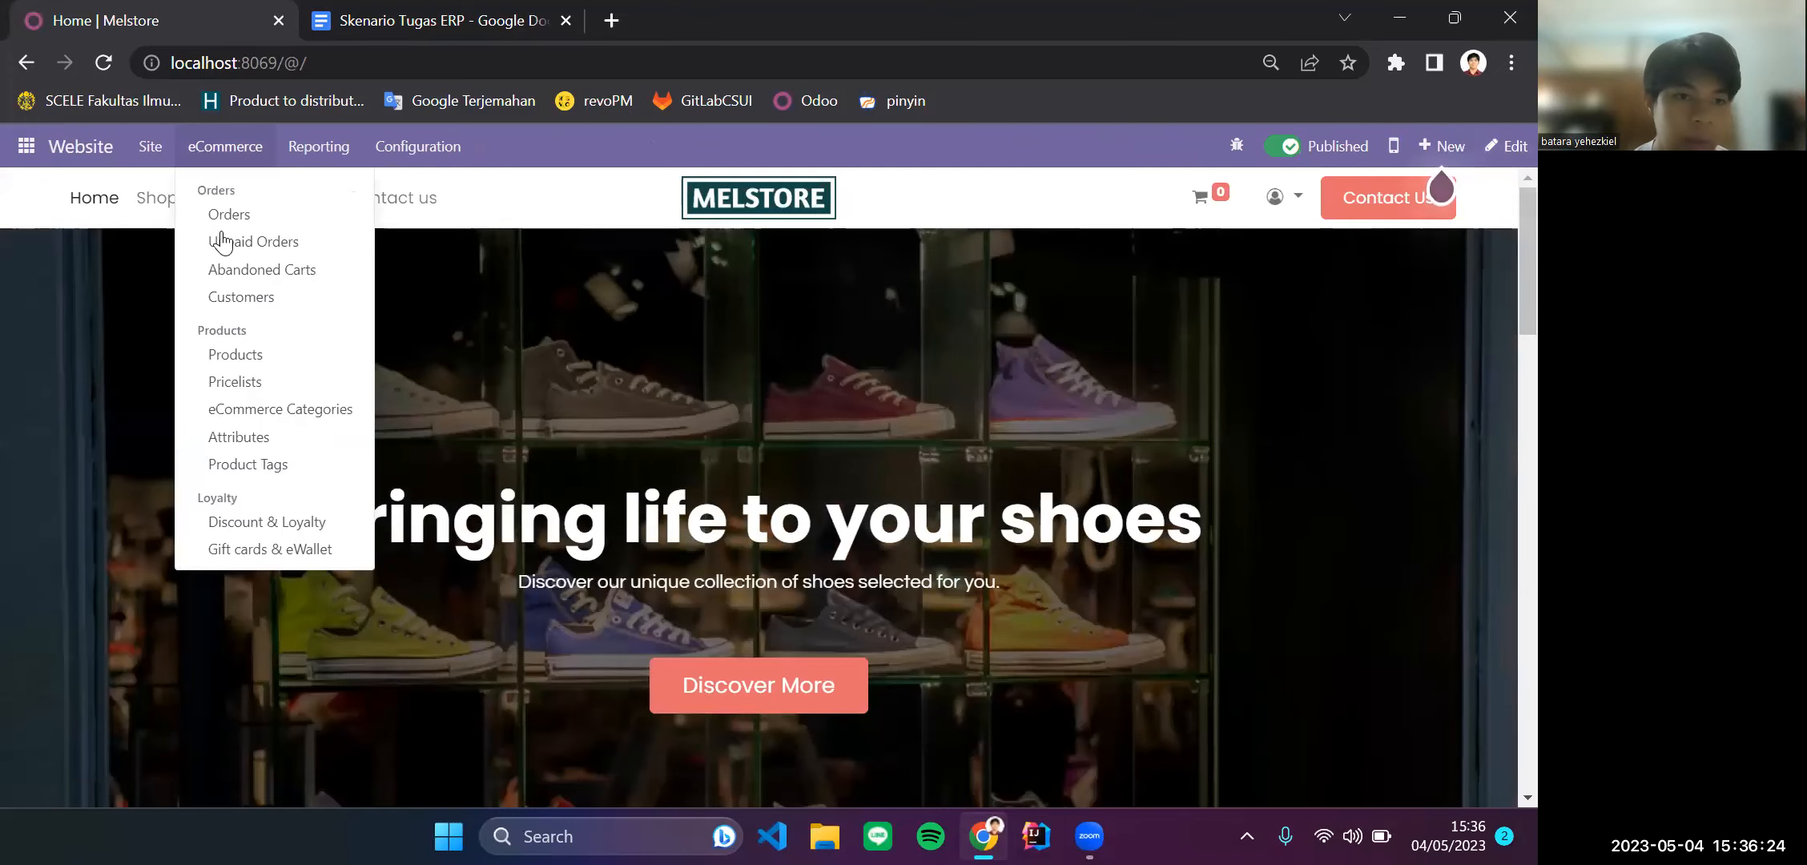
click(276, 355)
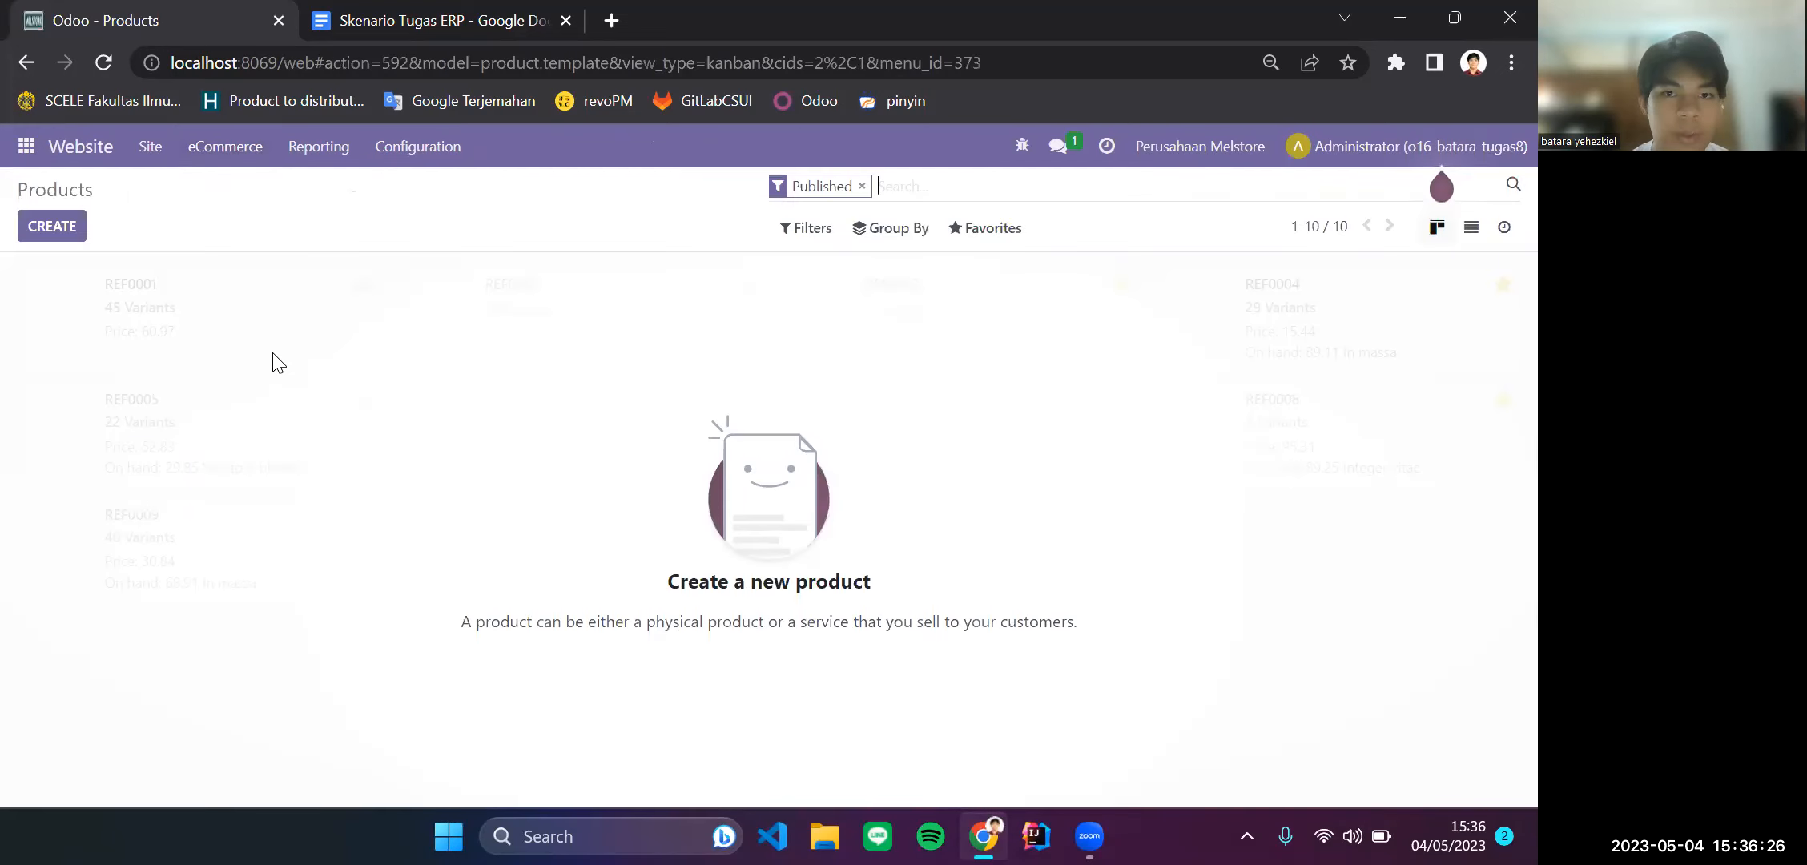
click(861, 186)
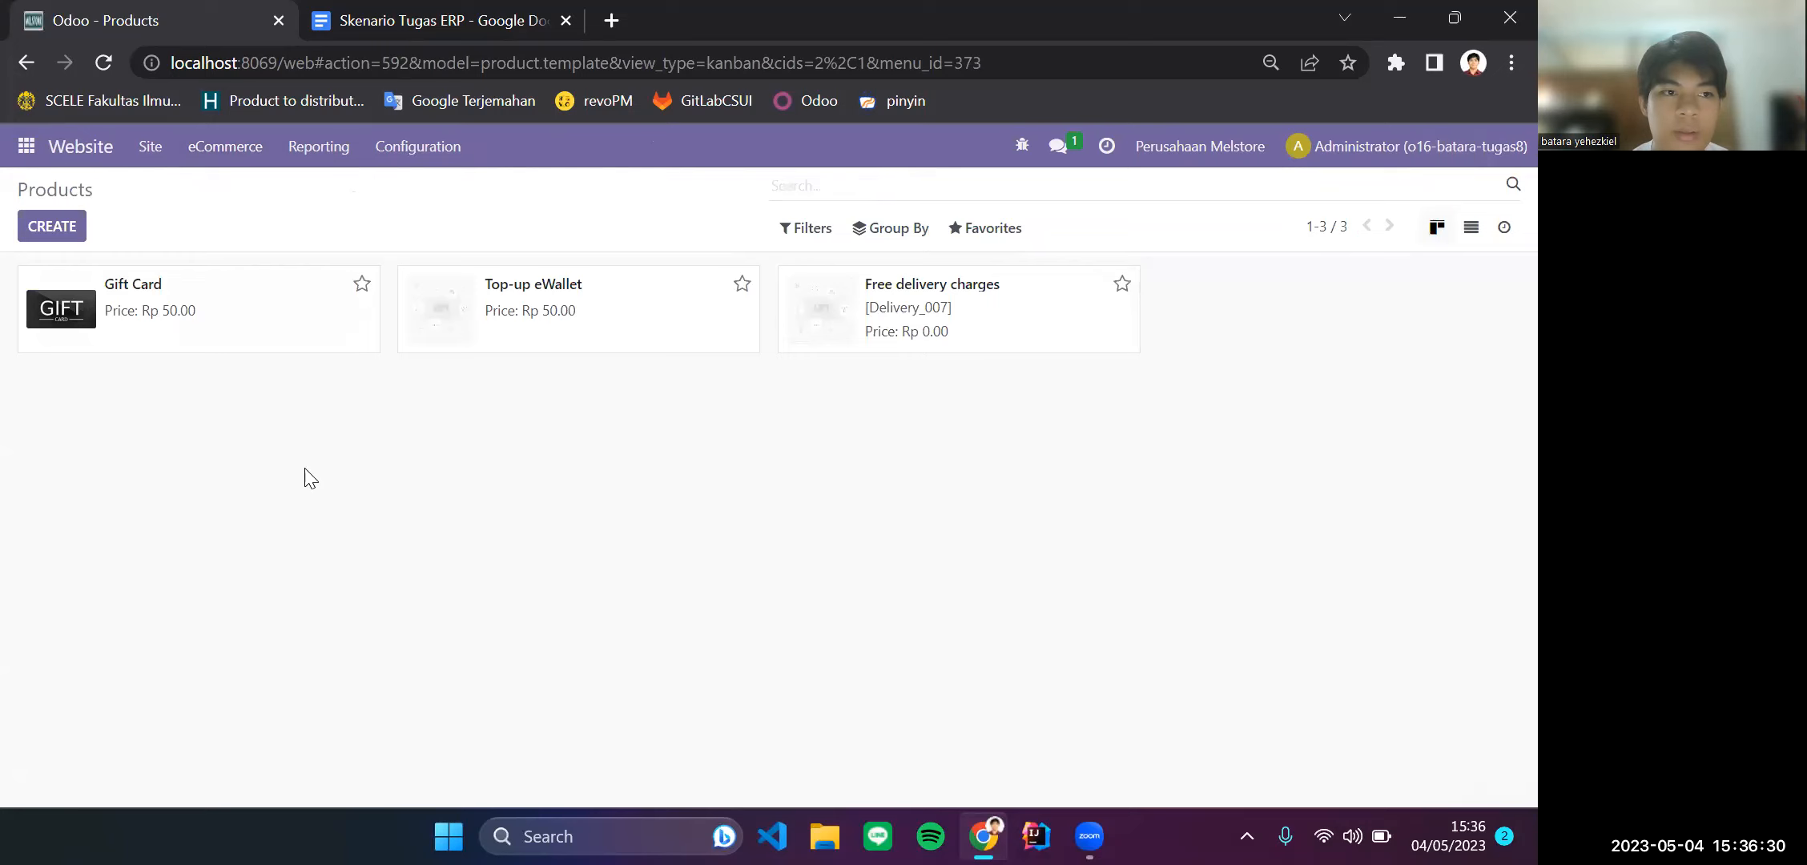
click(50, 226)
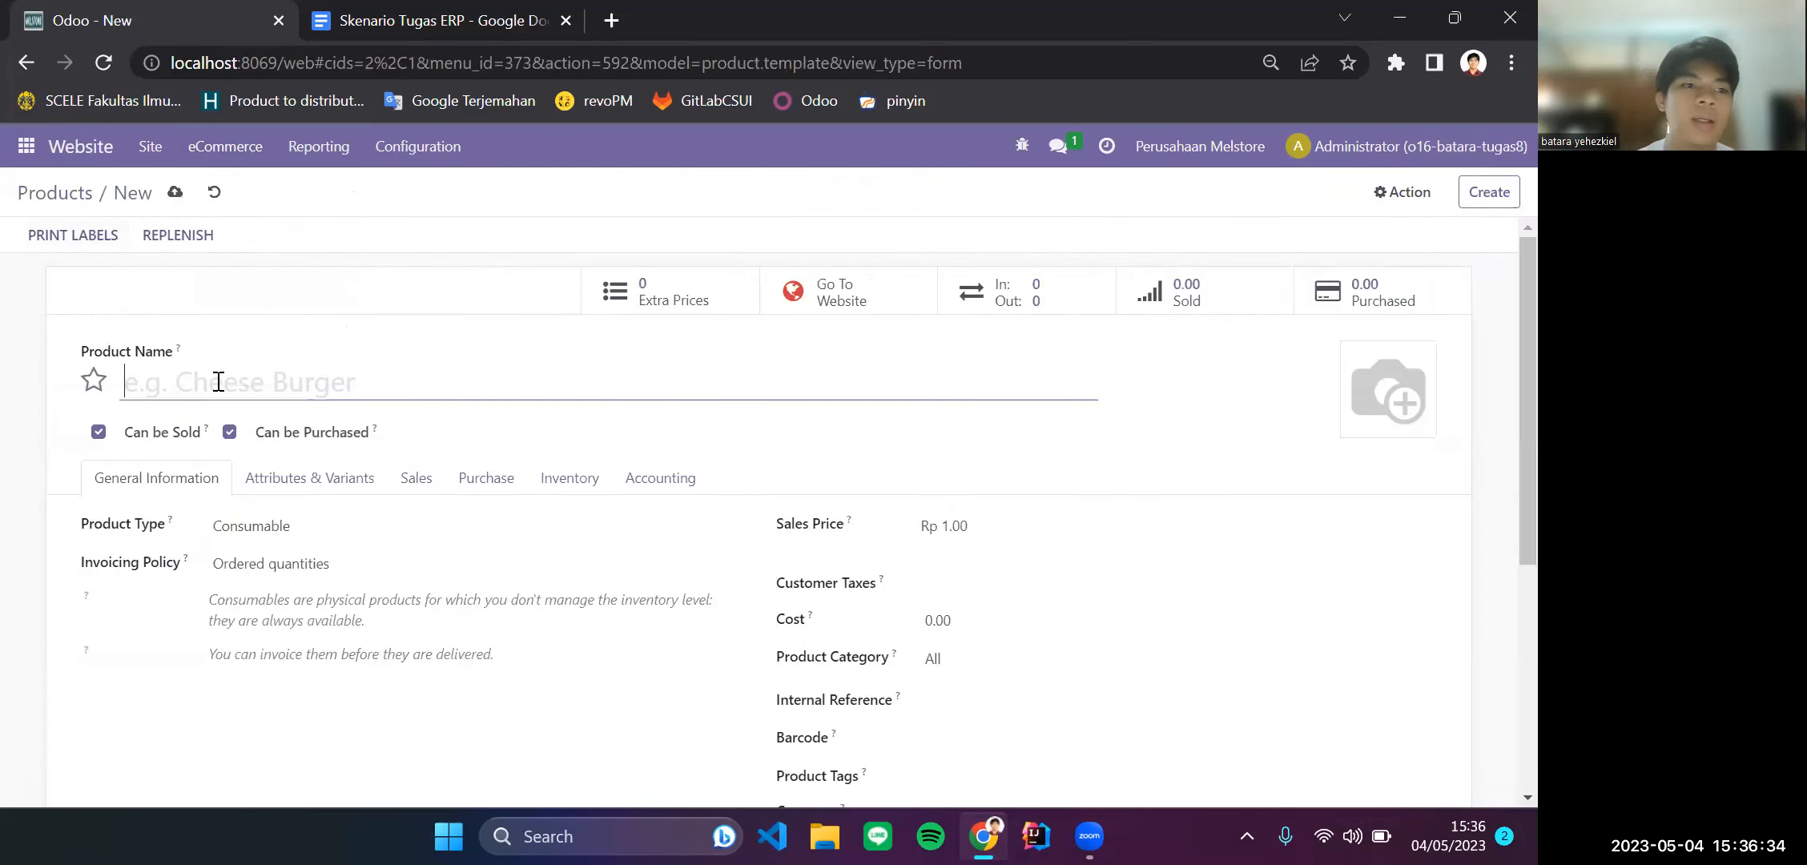
Step: Move the scenario document into its own window and place it side by side with the Odoo product form
click(467, 15)
drag(472, 19, 537, 199)
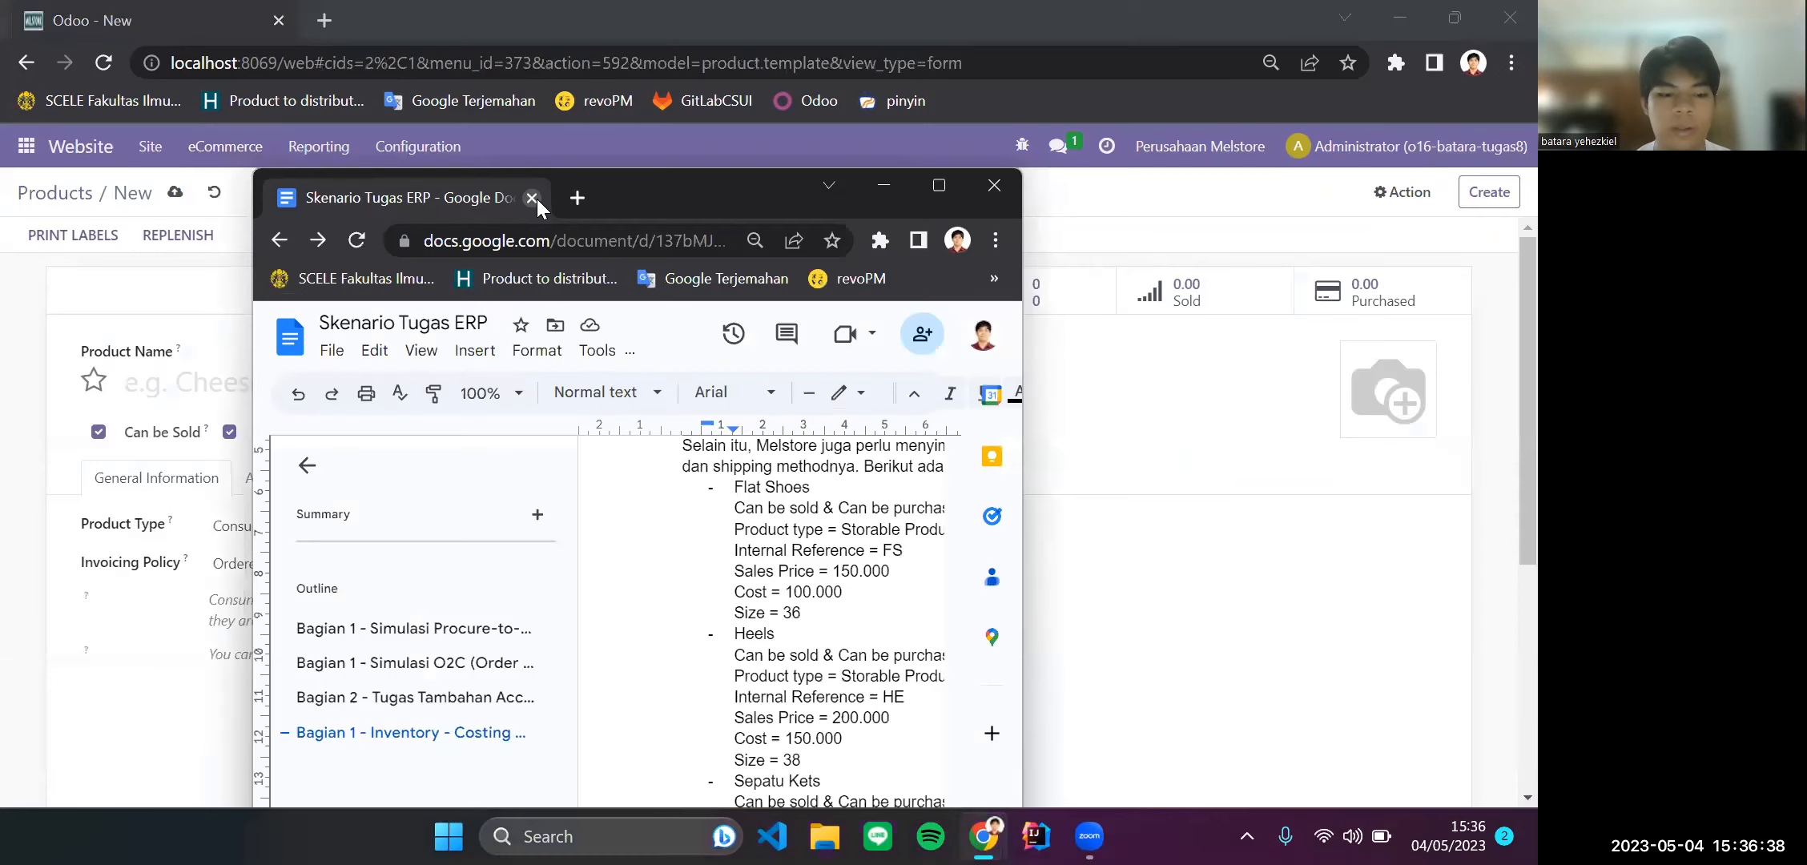
key(super+Left)
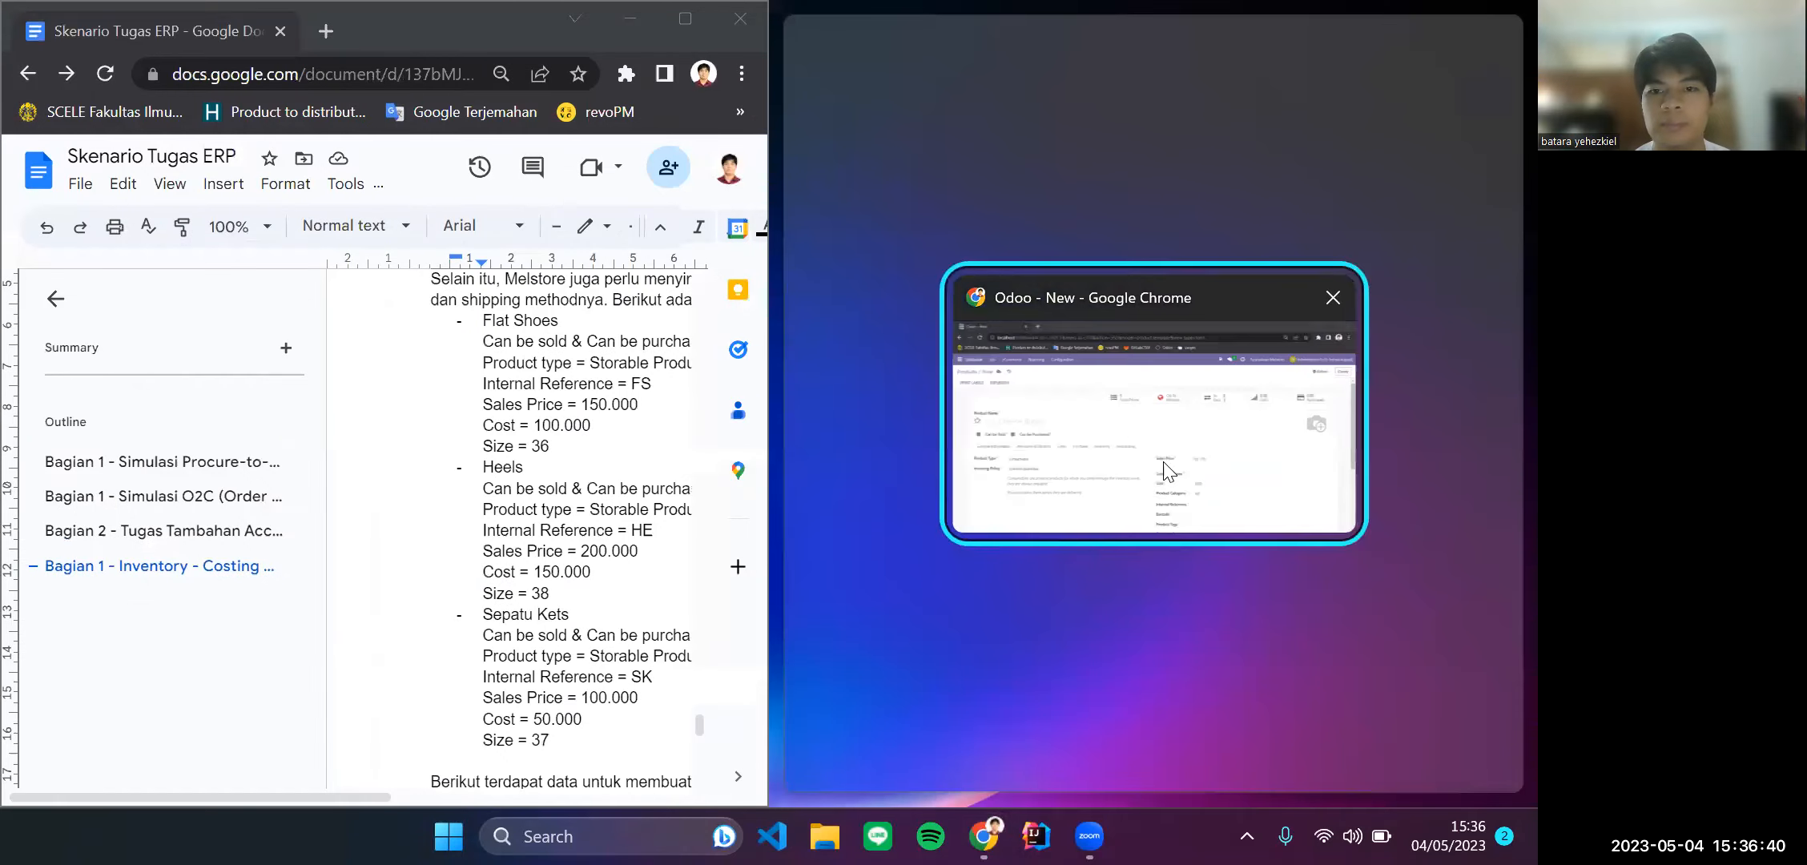
click(1161, 465)
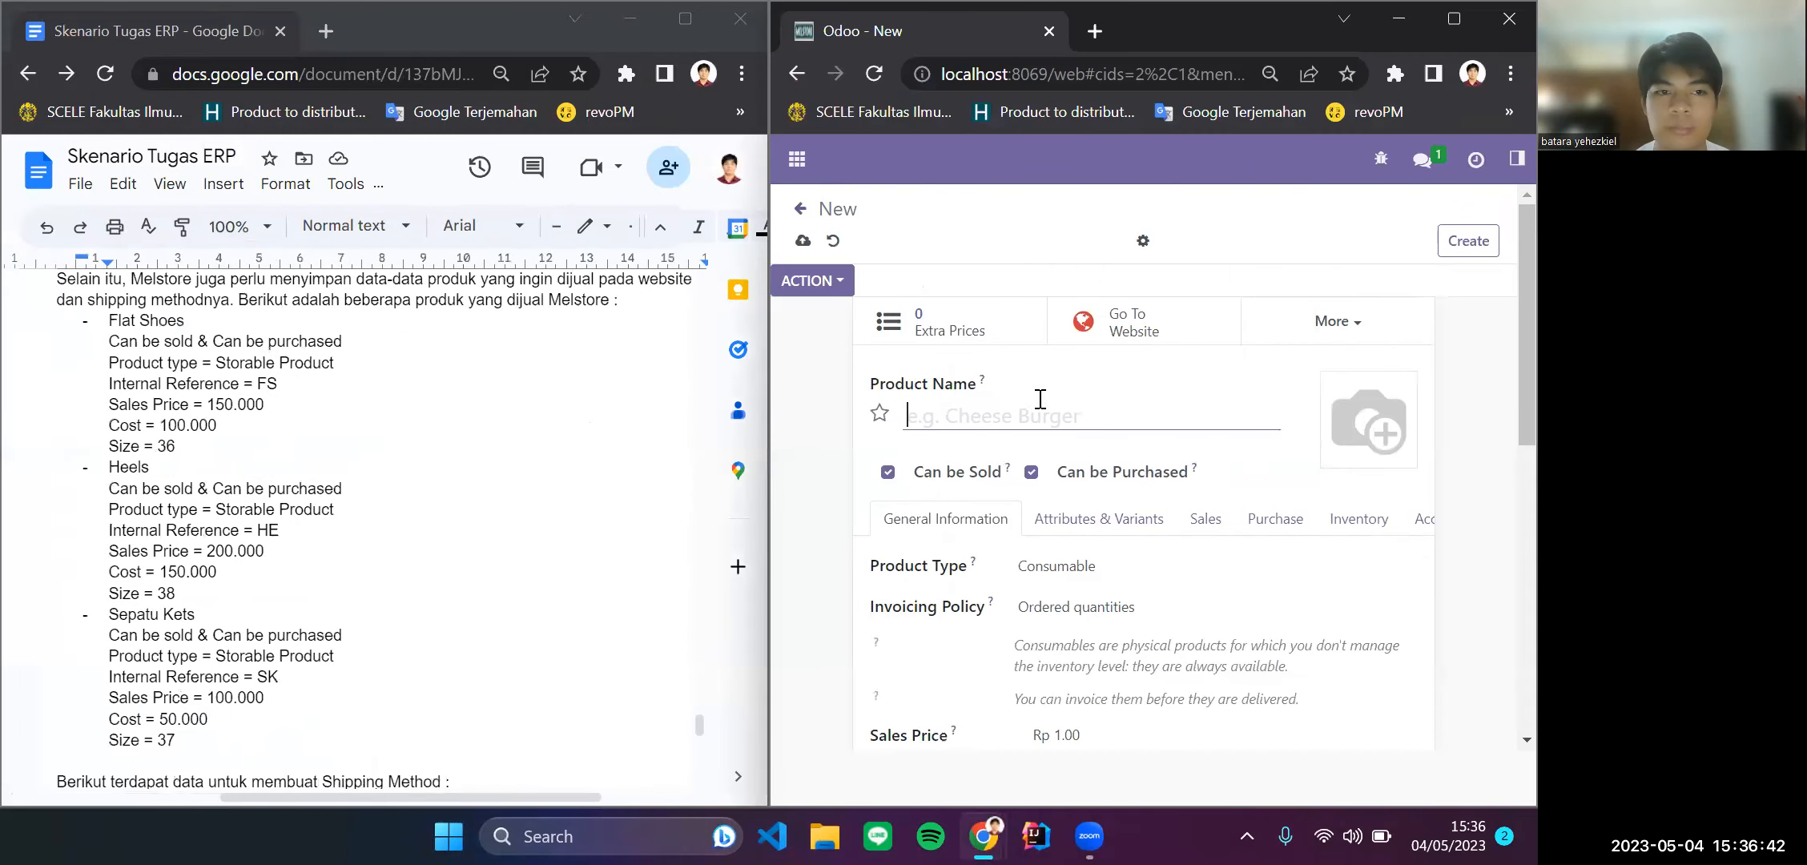
Step: Name the new product Flat Shoes
text(Flat Sho)
text(ws)
key(BackSpace)
key(BackSpace)
text(es)
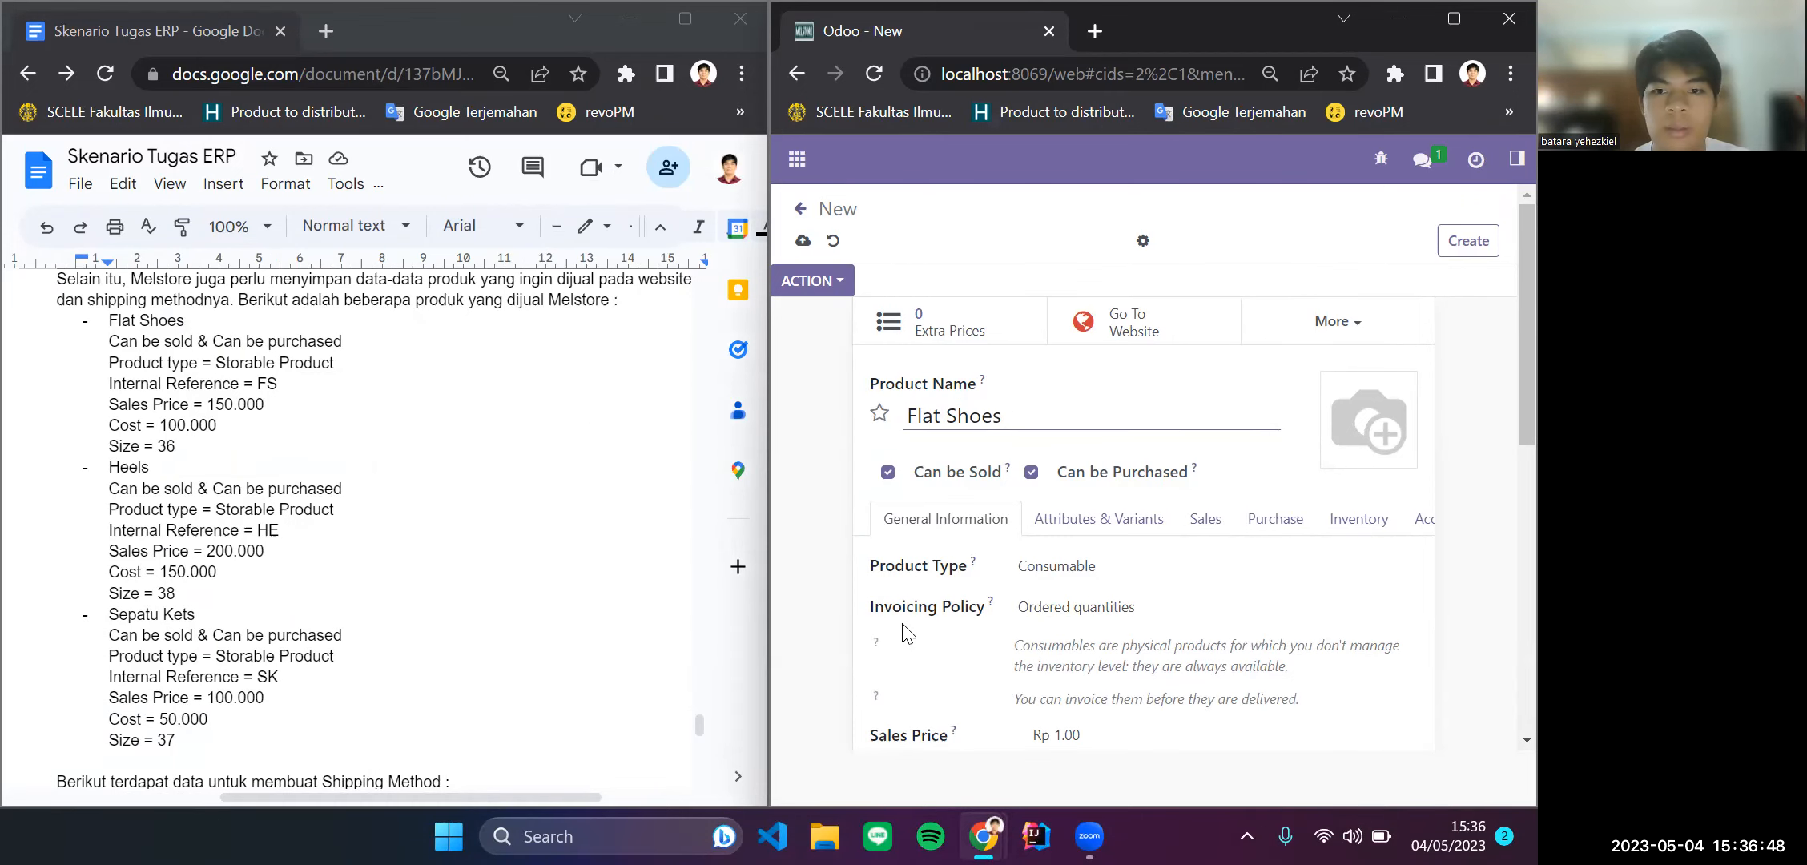
Step: Set the product type of Flat Shoes to Storable Product
scroll(905, 629, down, 3)
scroll(1017, 516, up, 1)
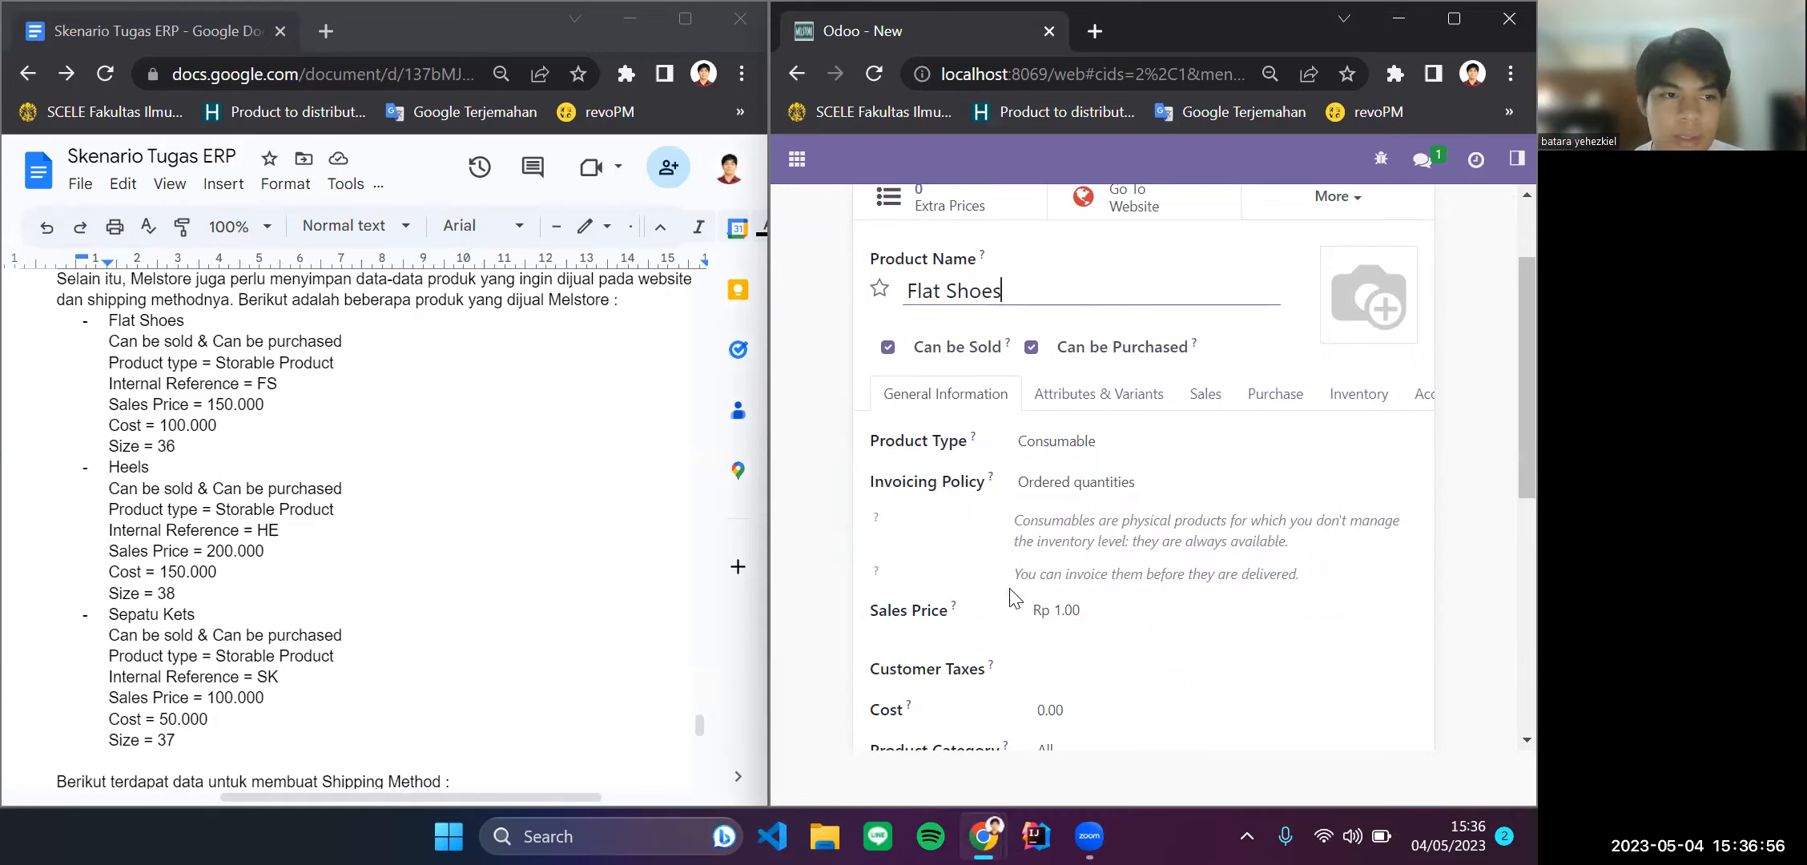
click(1073, 443)
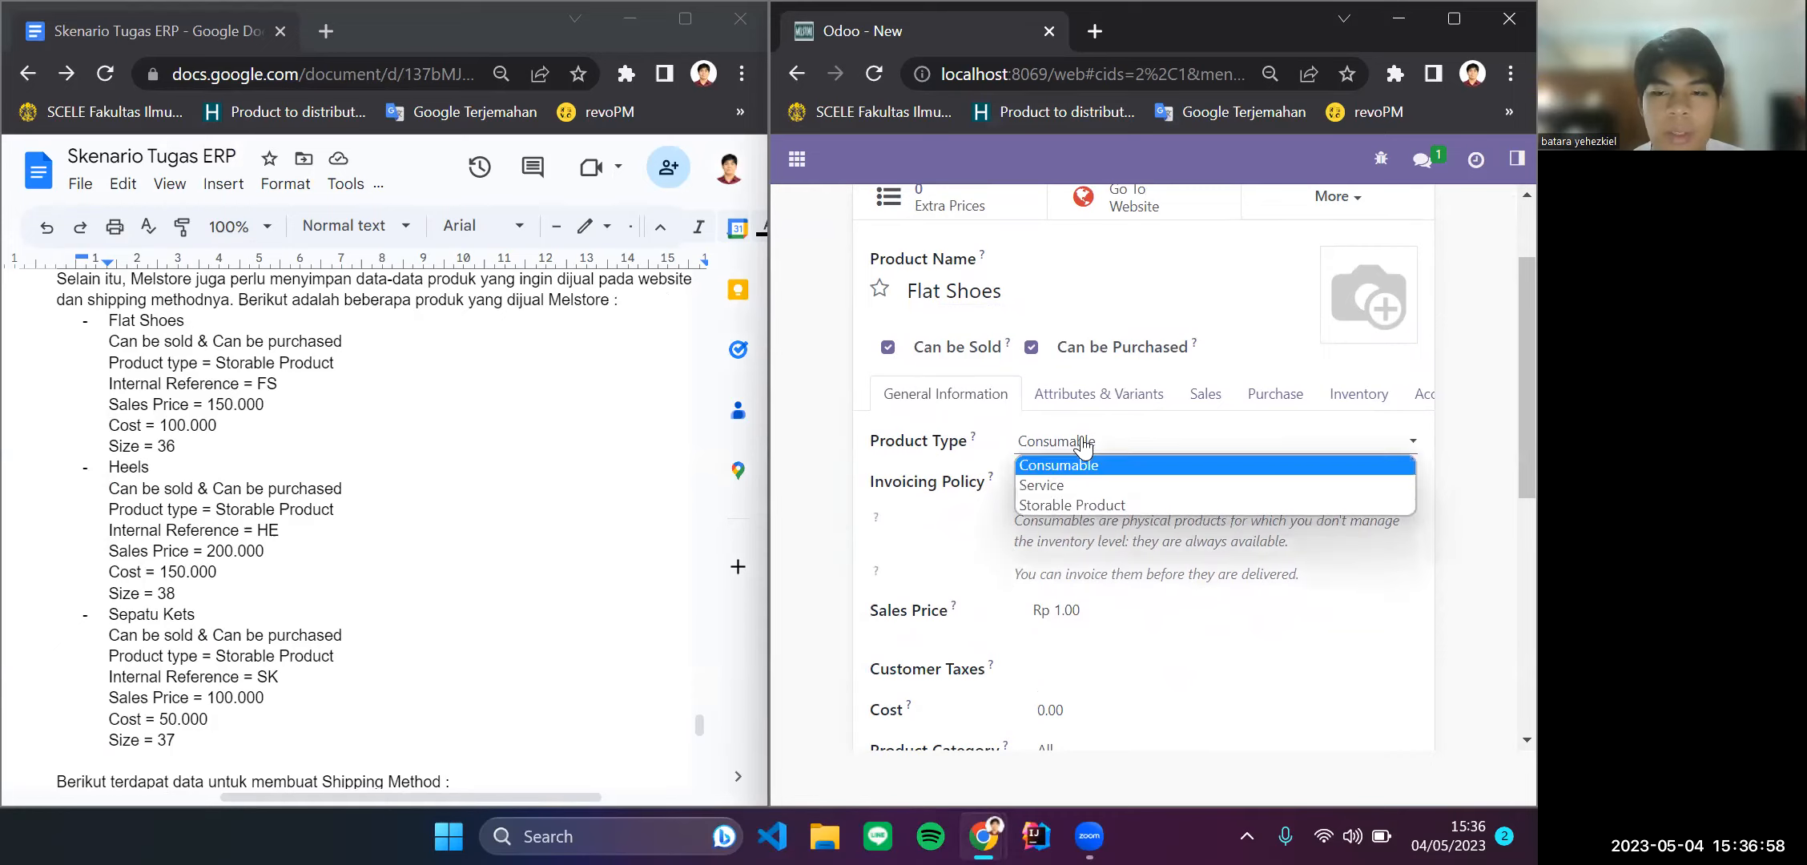
click(1126, 506)
Step: Set the sales price of Flat Shoes to Rp 150000
scroll(875, 593, down, 2)
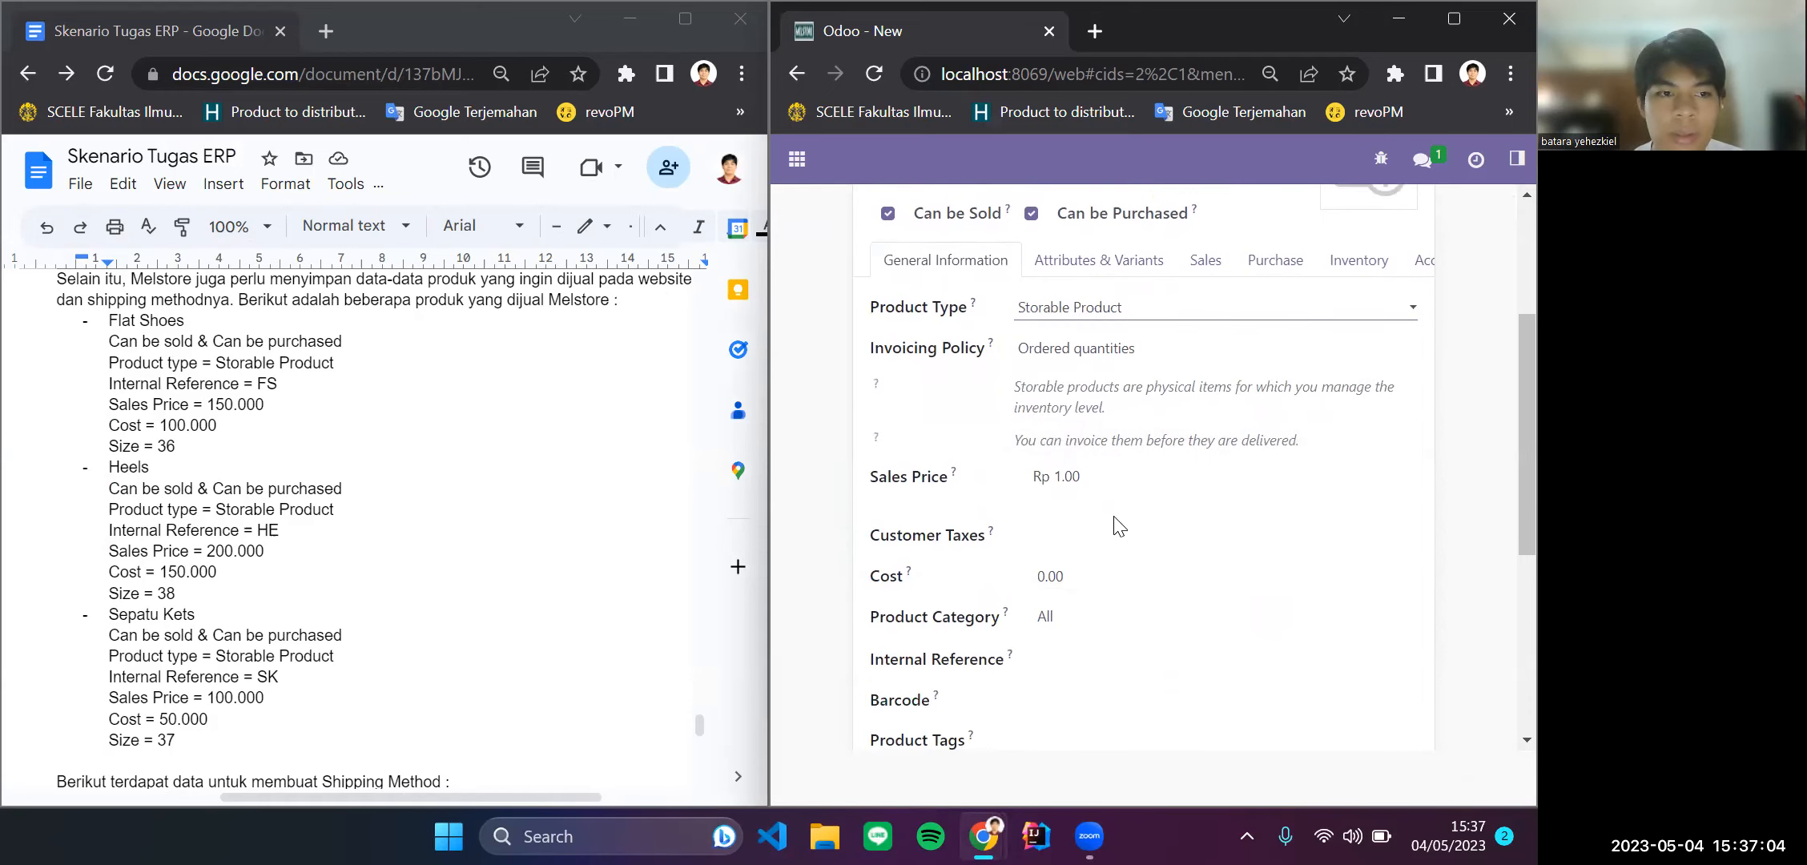
click(1093, 474)
key(BackSpace)
key(BackSpace)
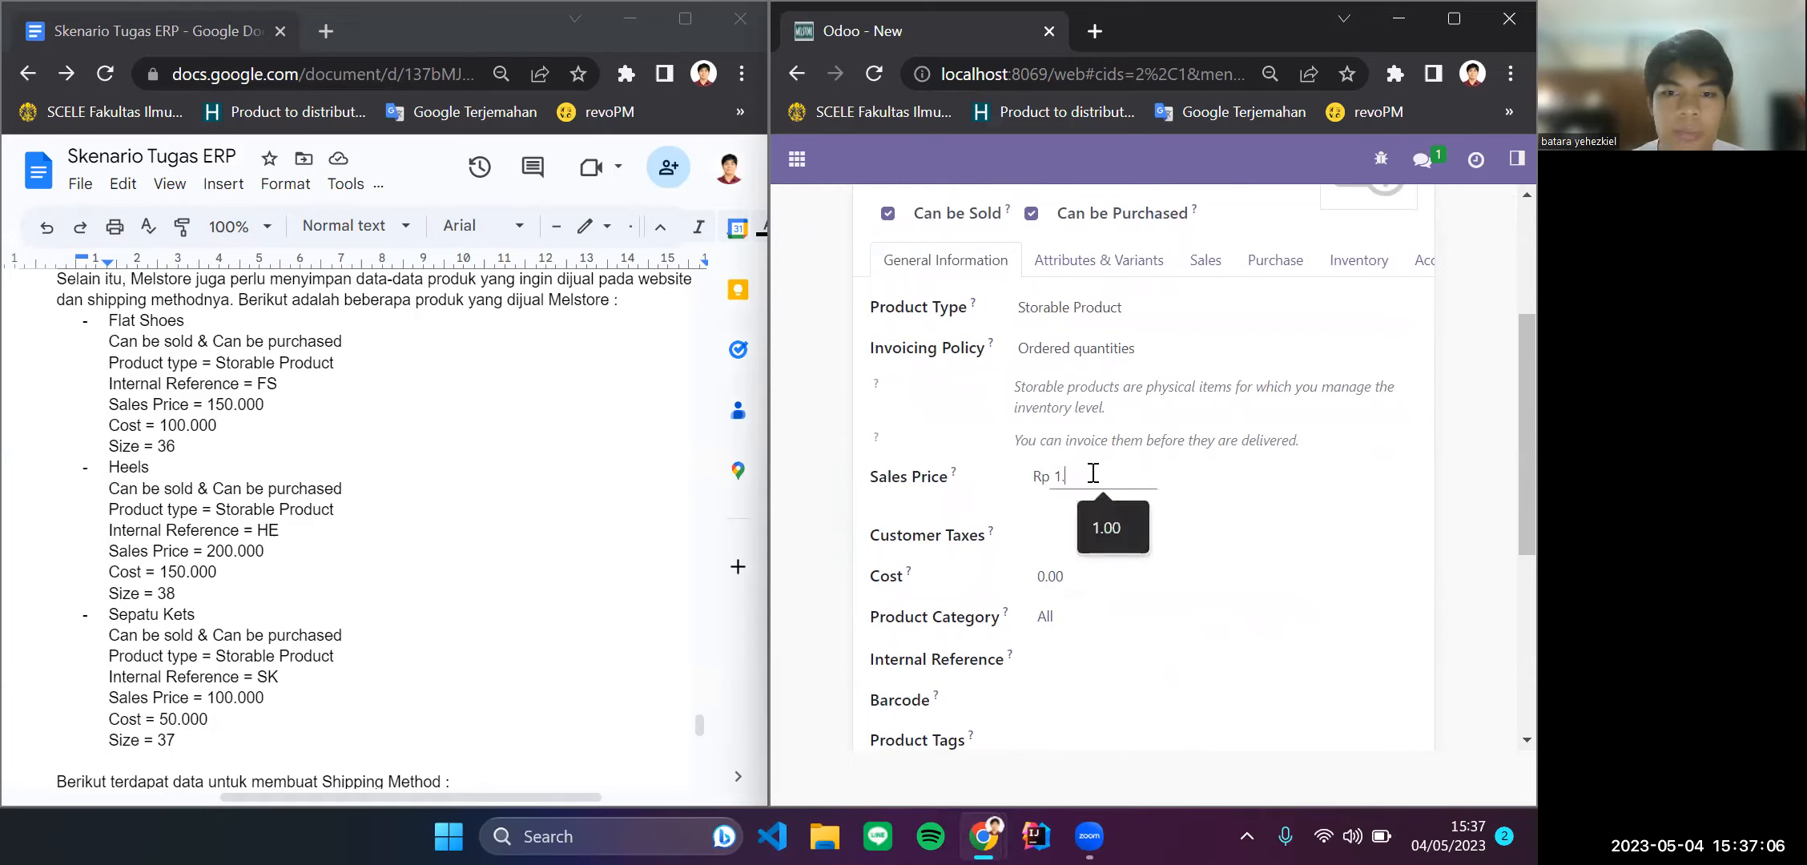
key(BackSpace)
text(50000)
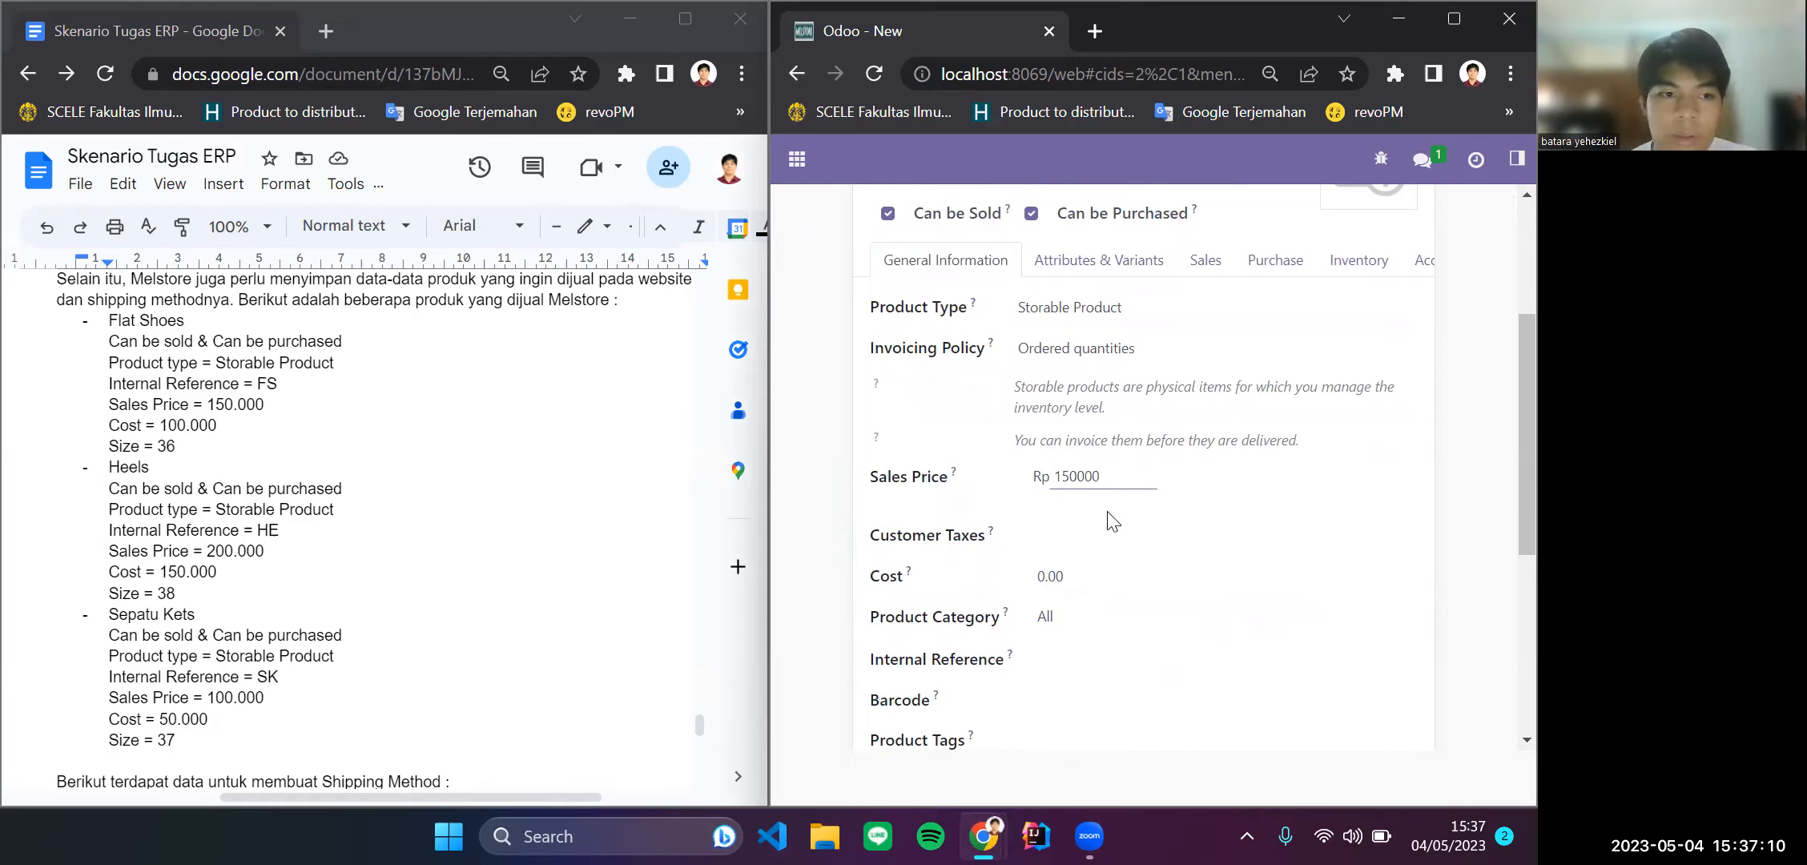
Step: Set the cost of Flat Shoes to 100000
click(1086, 578)
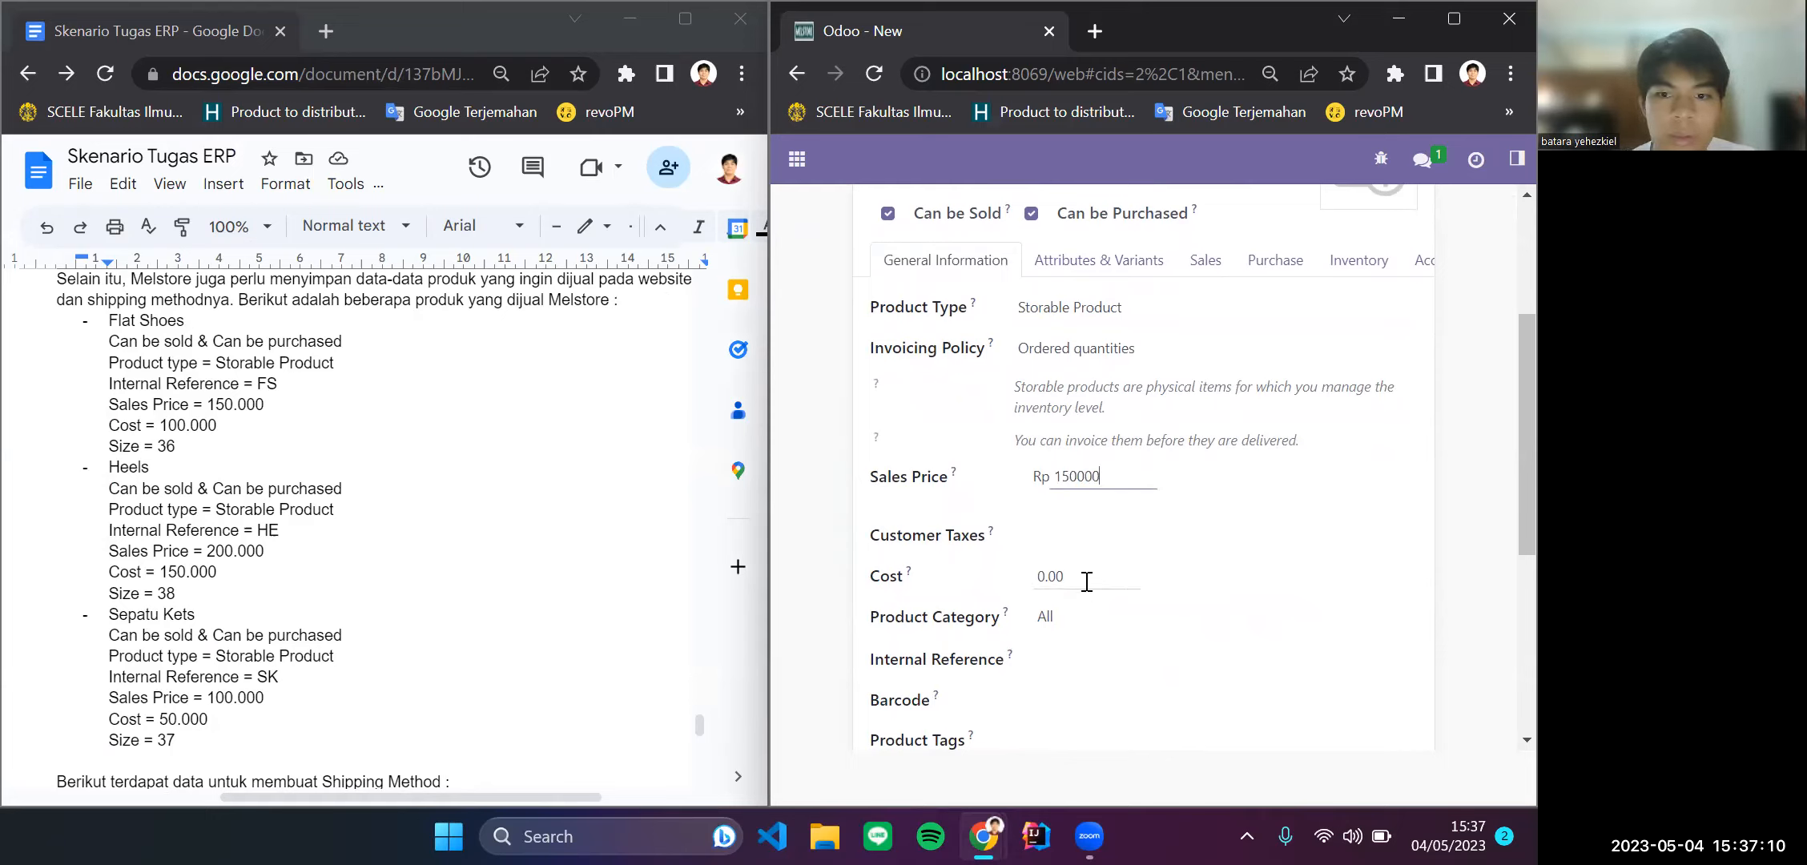
key(BackSpace)
key(BackSpace)
key(BackSpace)
key(BackSpace)
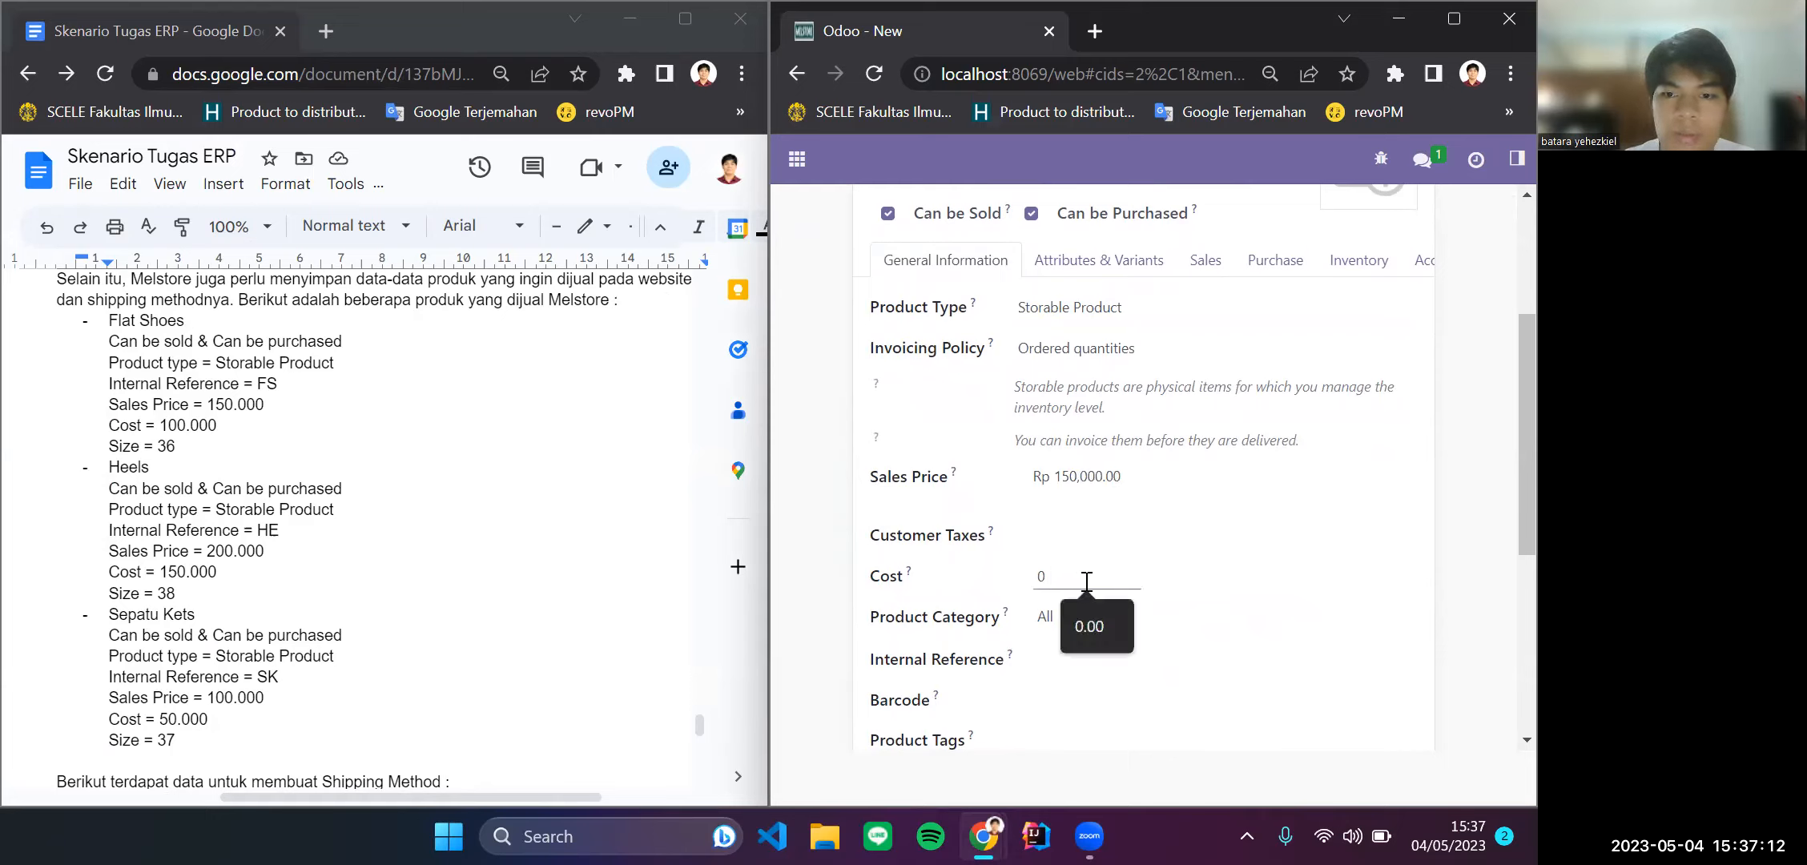
text(10000)
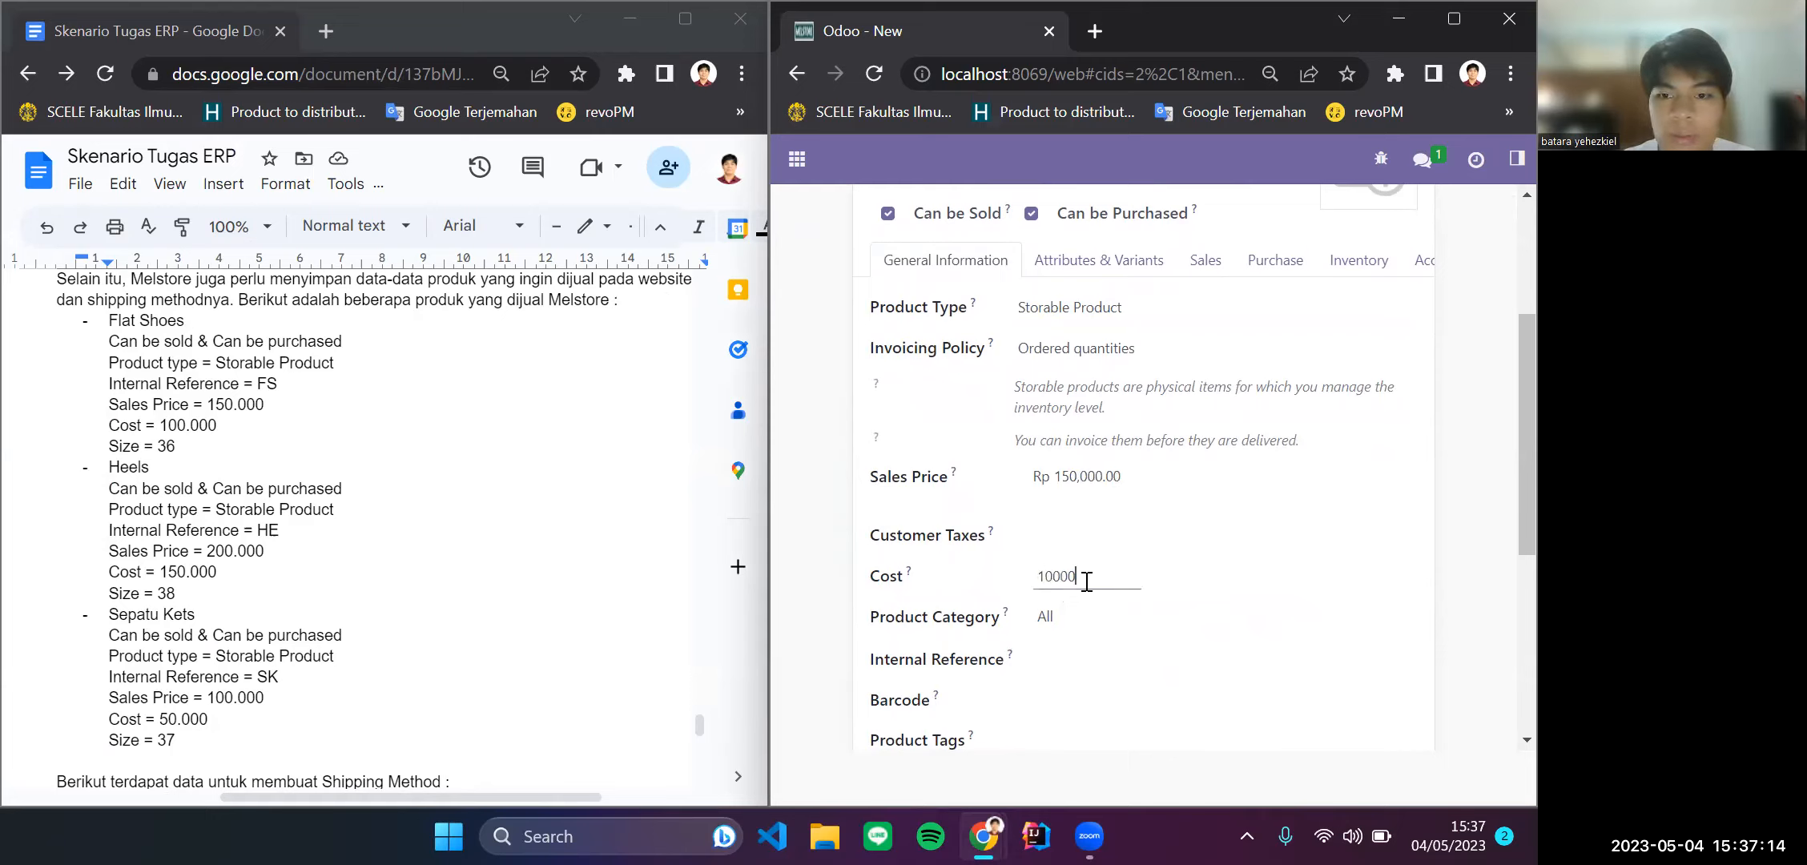
text(0)
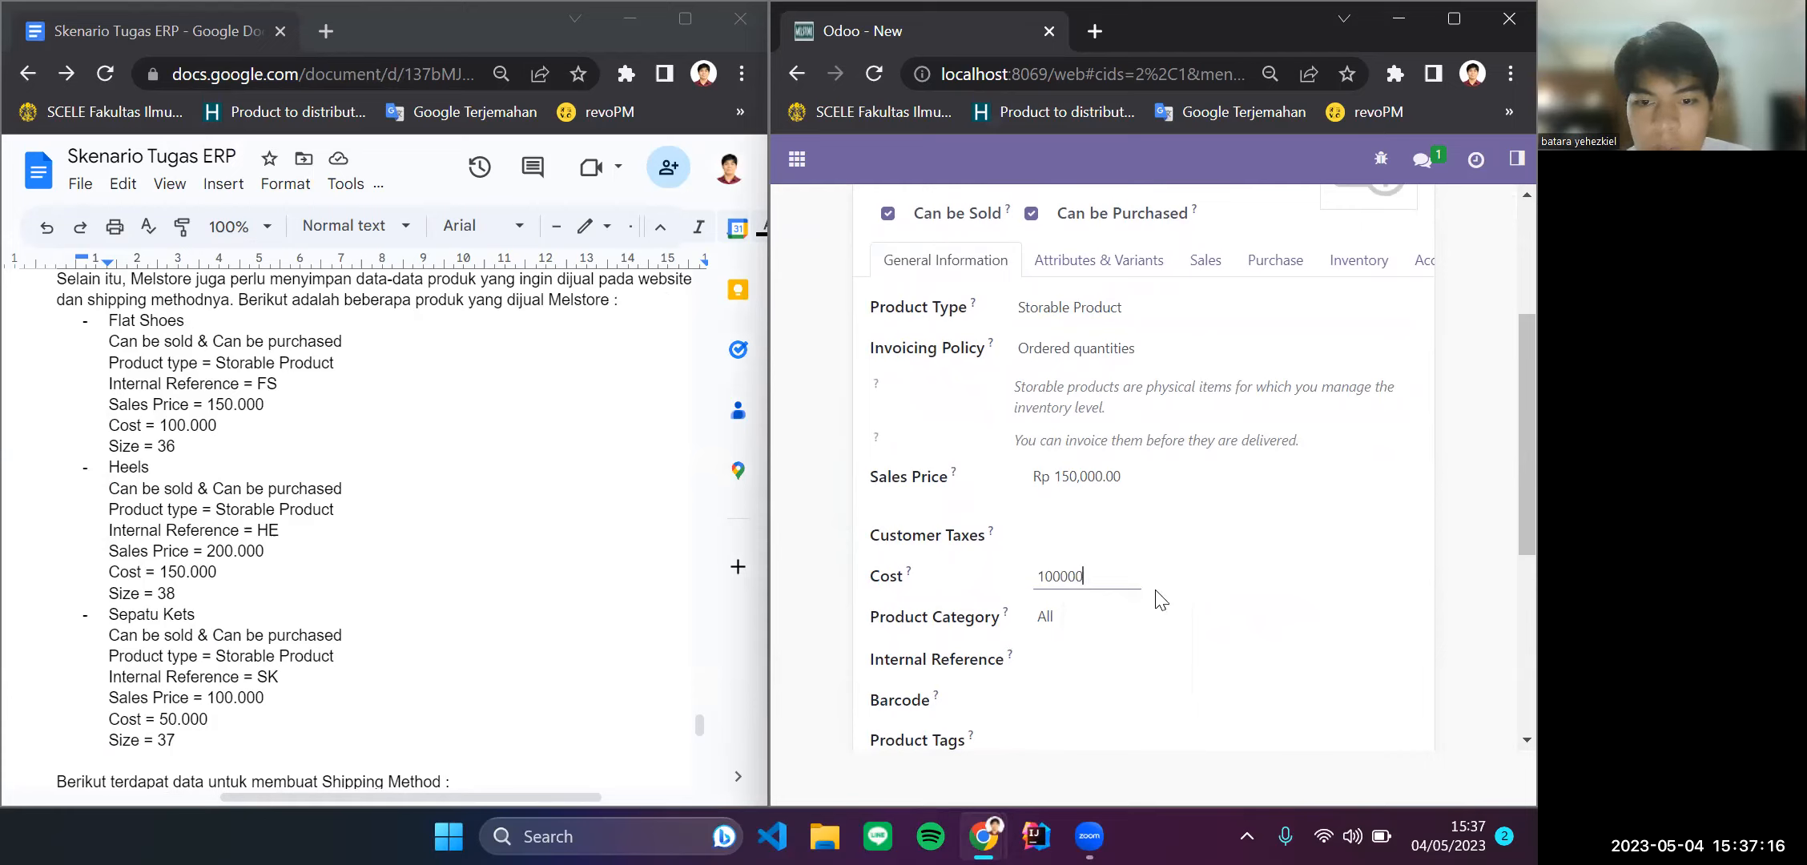
Step: Enter FS as the internal reference of Flat Shoes
scroll(1161, 600, down, 2)
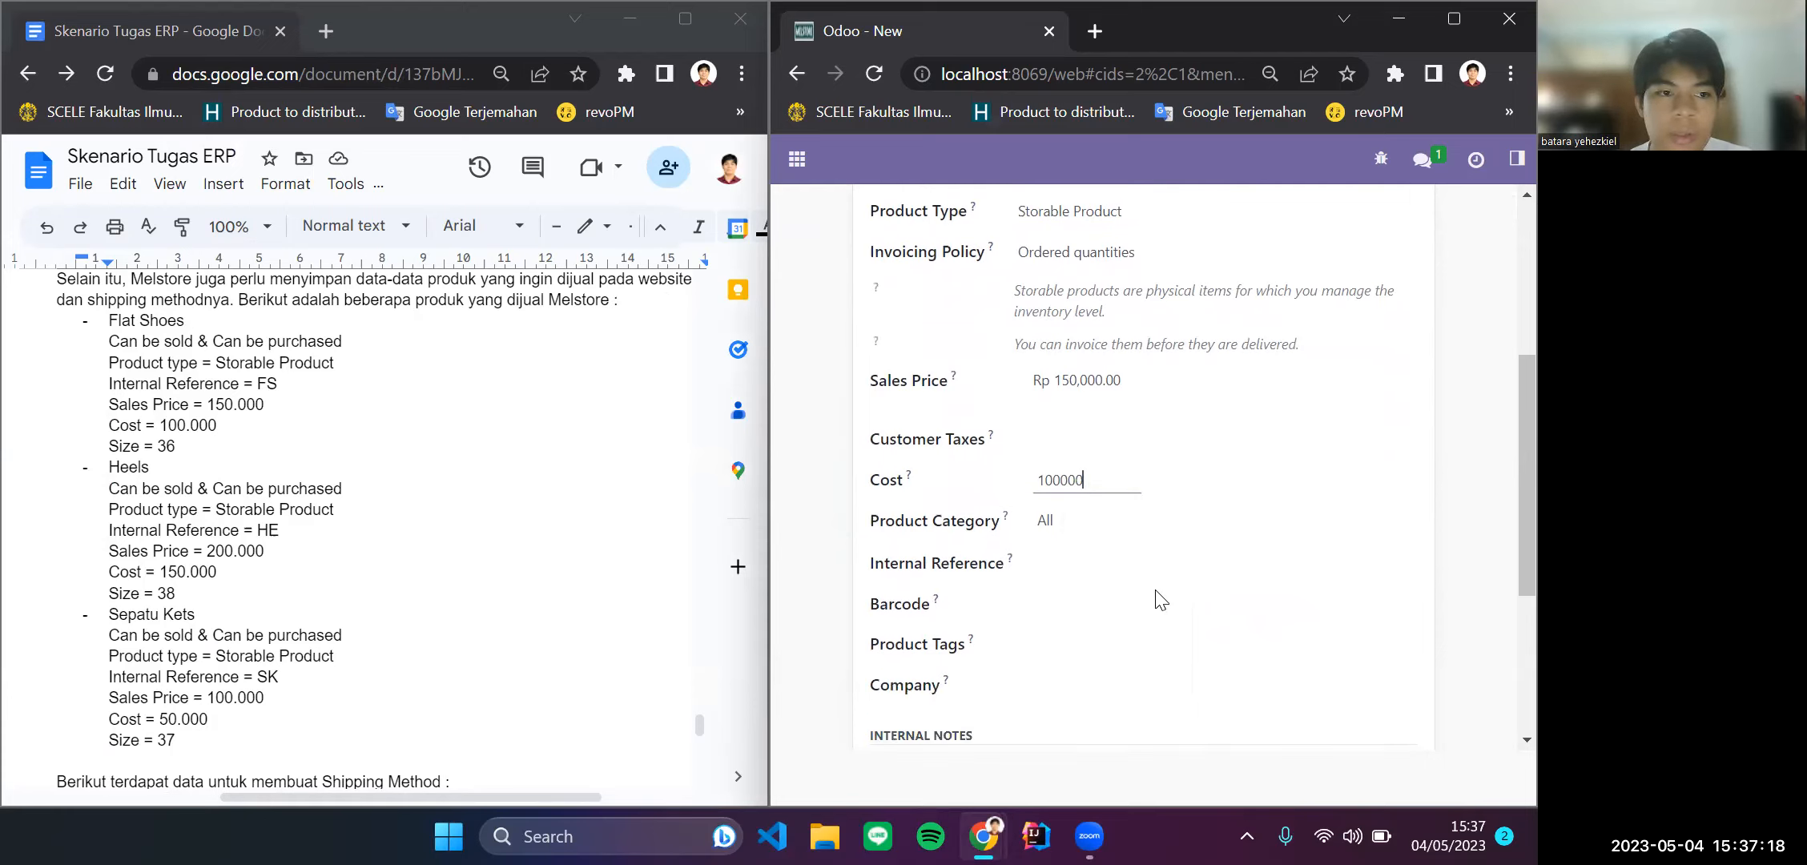
click(1080, 564)
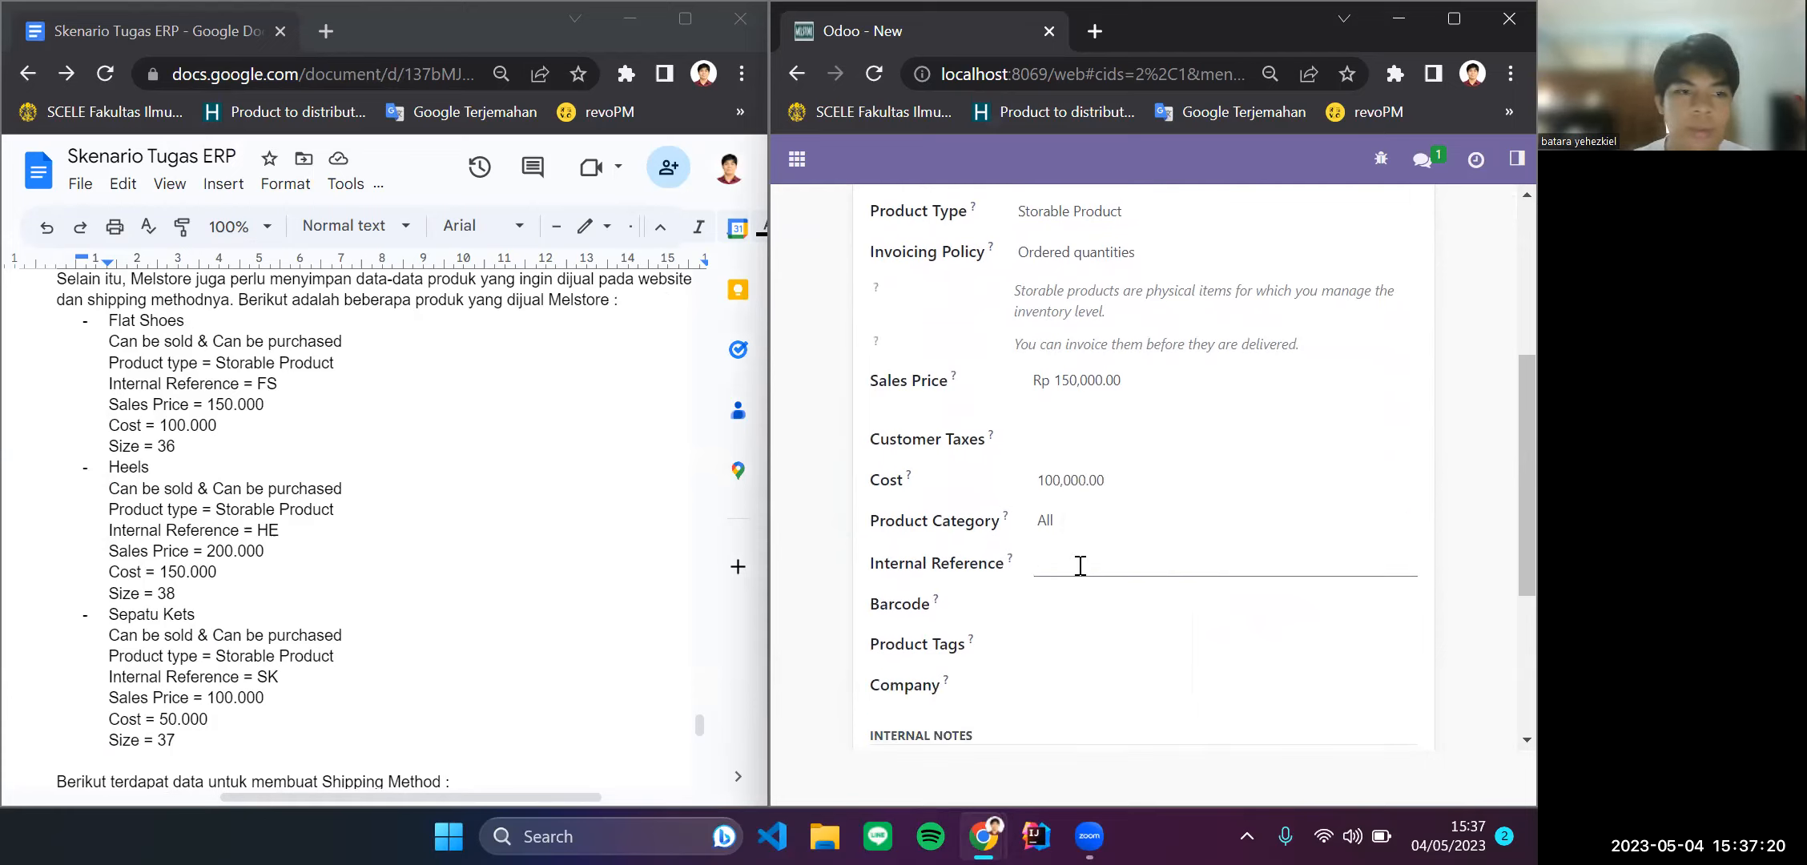
key(Caps_Lock)
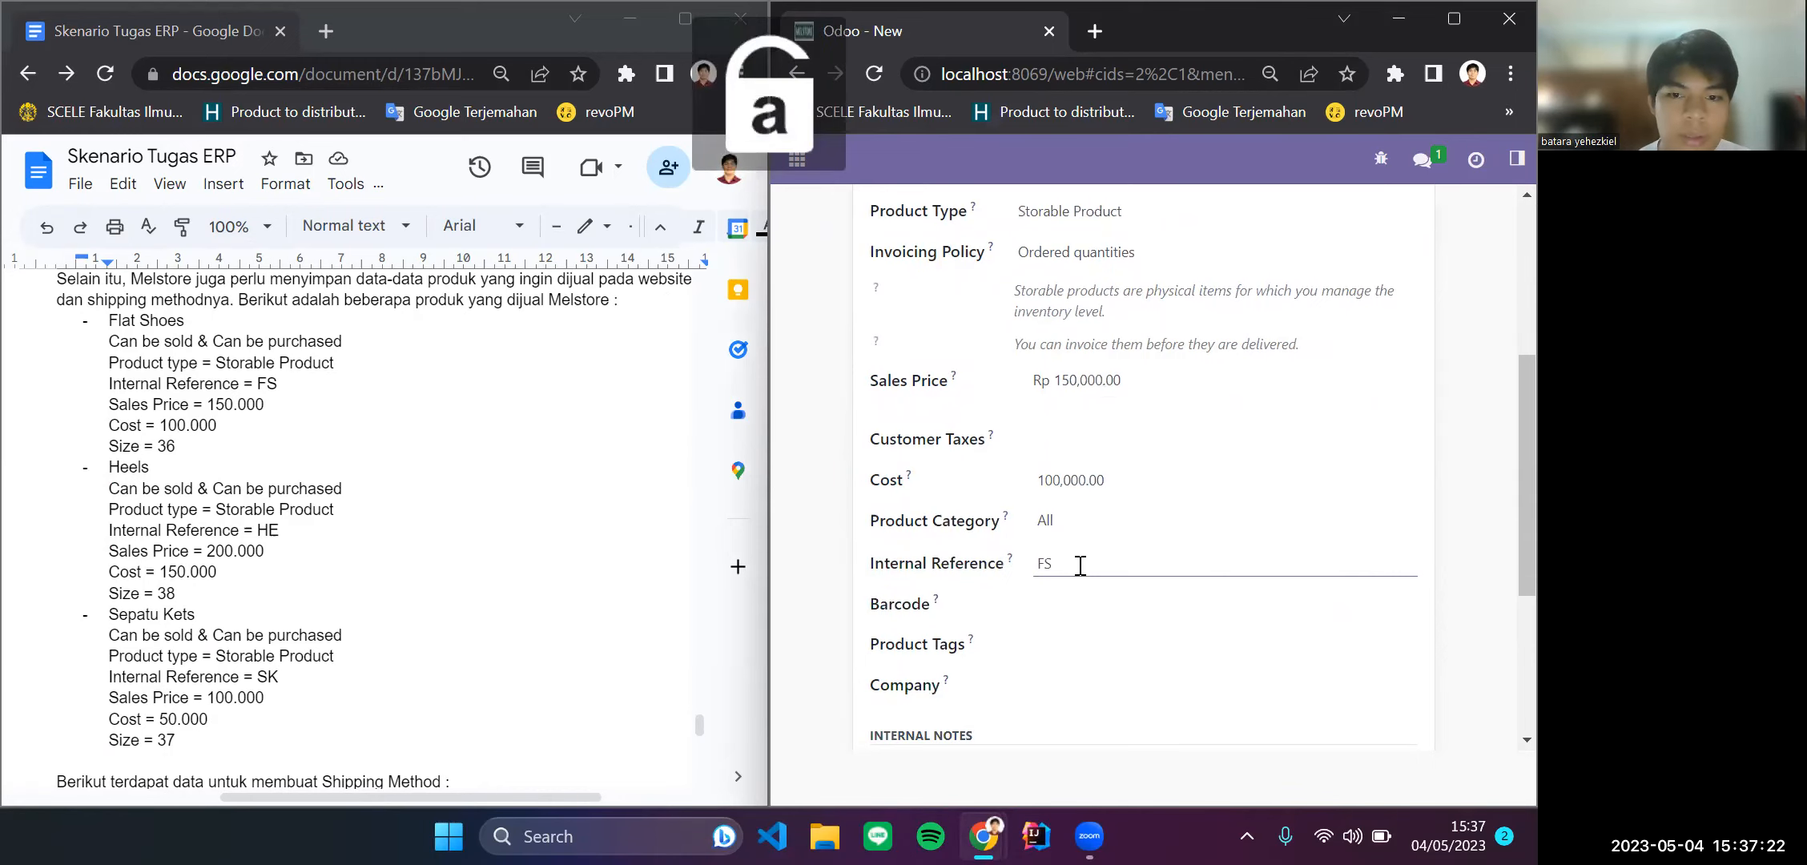
scroll(1080, 565, down, 2)
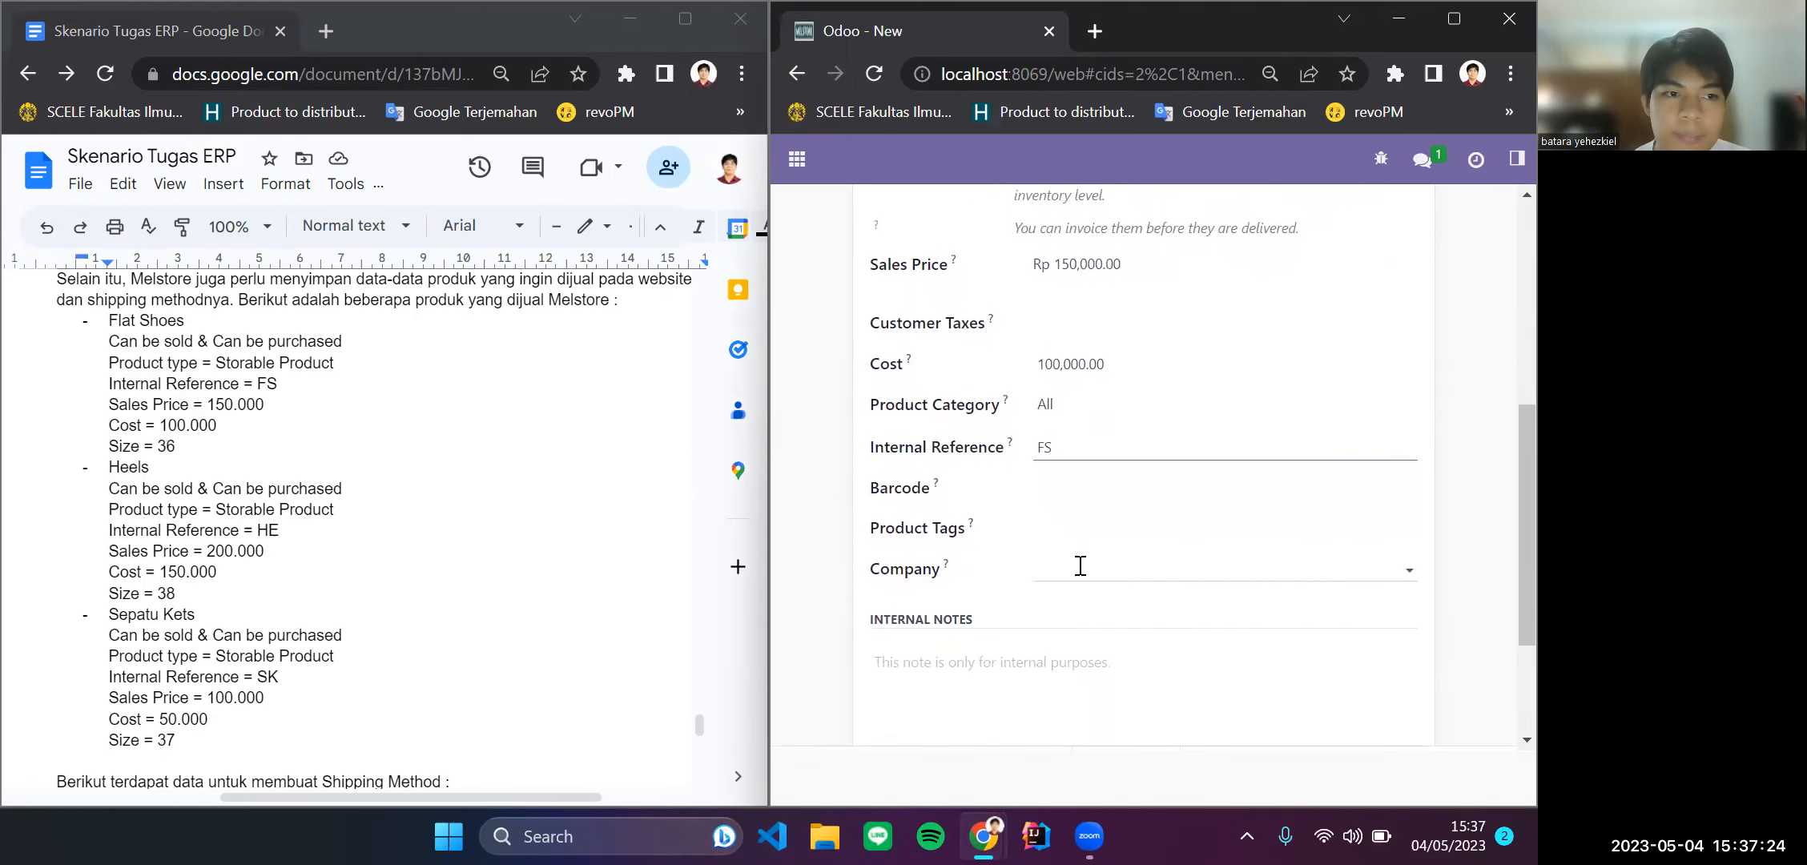
scroll(1080, 565, down, 1)
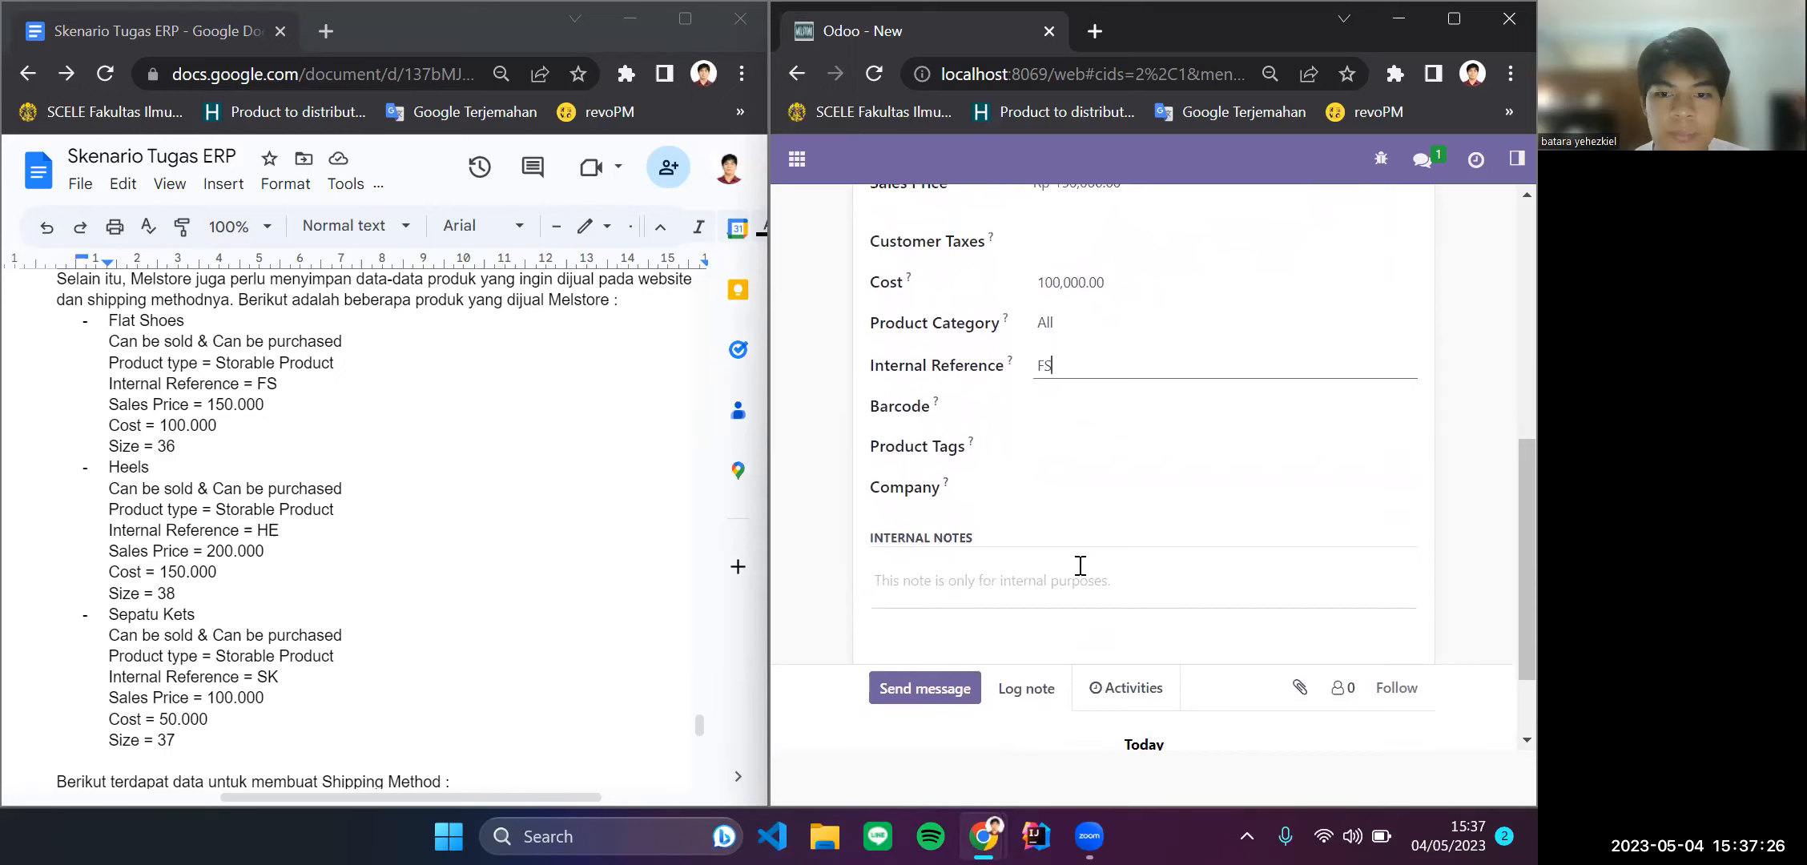
Step: Add an attribute line to Flat Shoes and choose the existing Size attribute for it
scroll(1080, 566, up, 6)
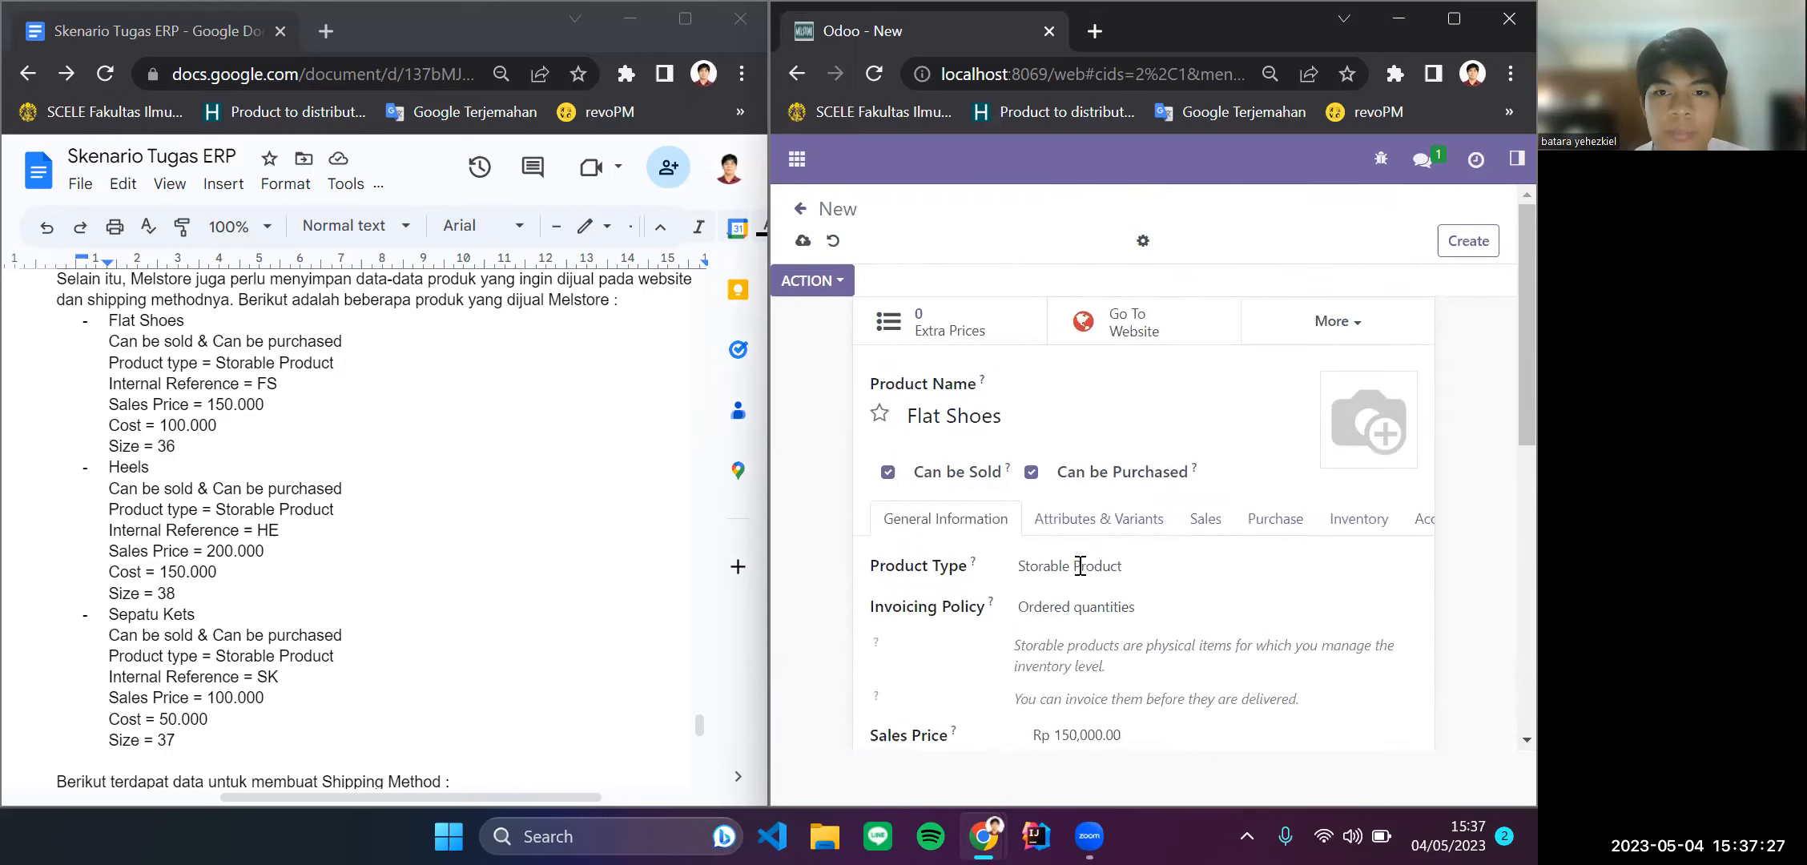
click(1079, 521)
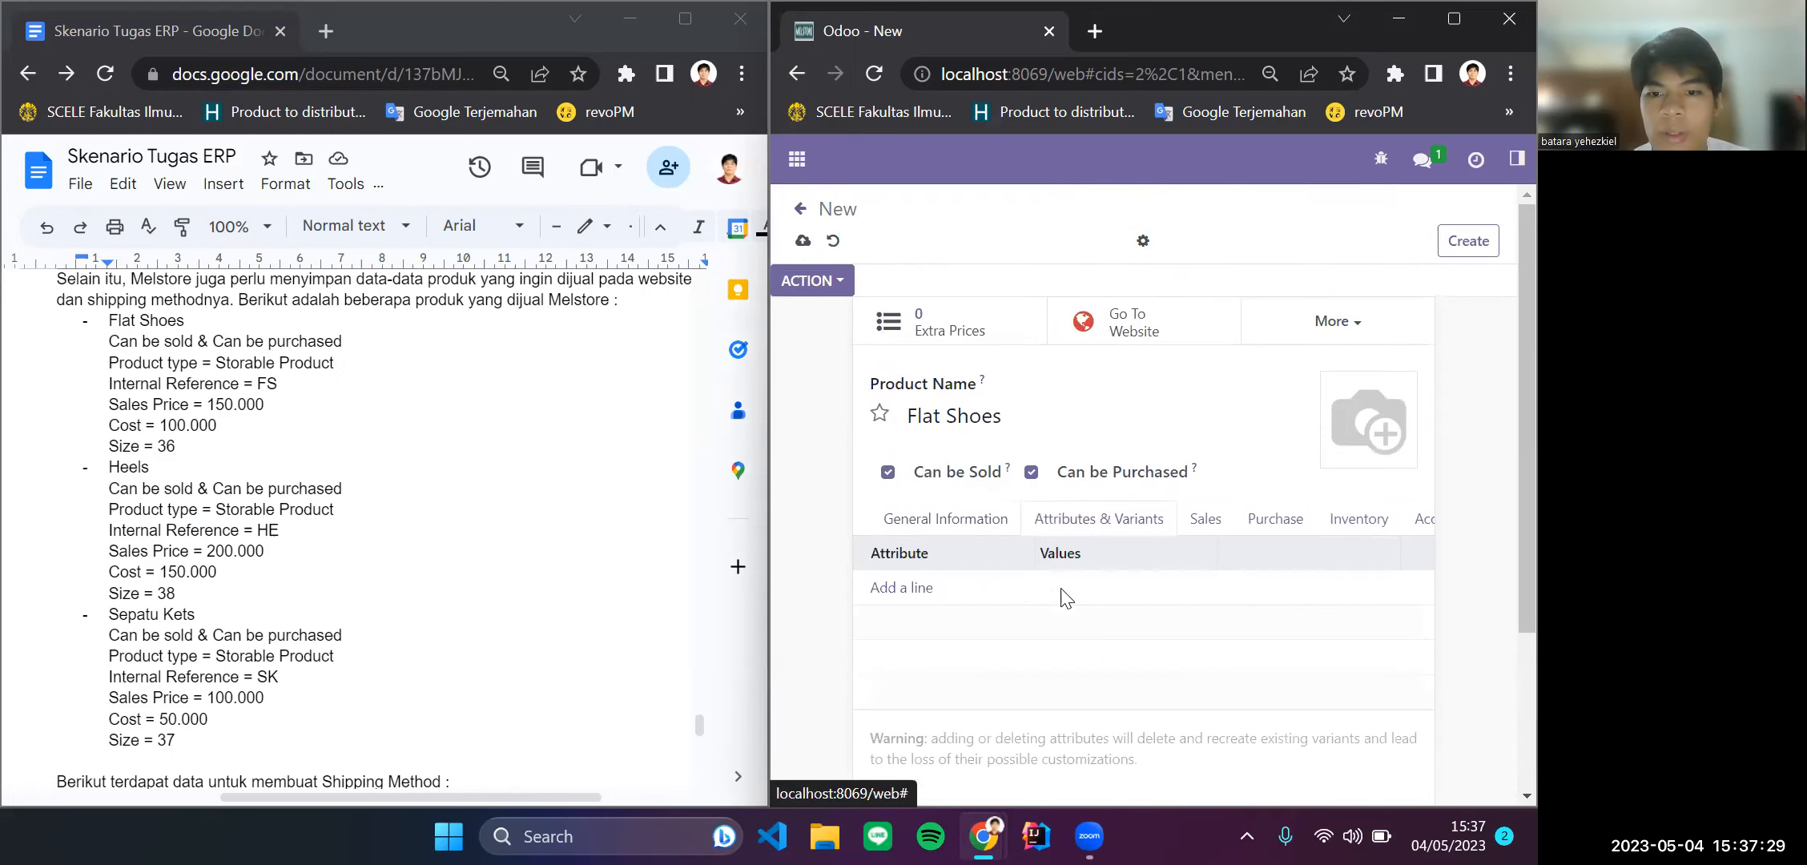
click(895, 593)
click(921, 601)
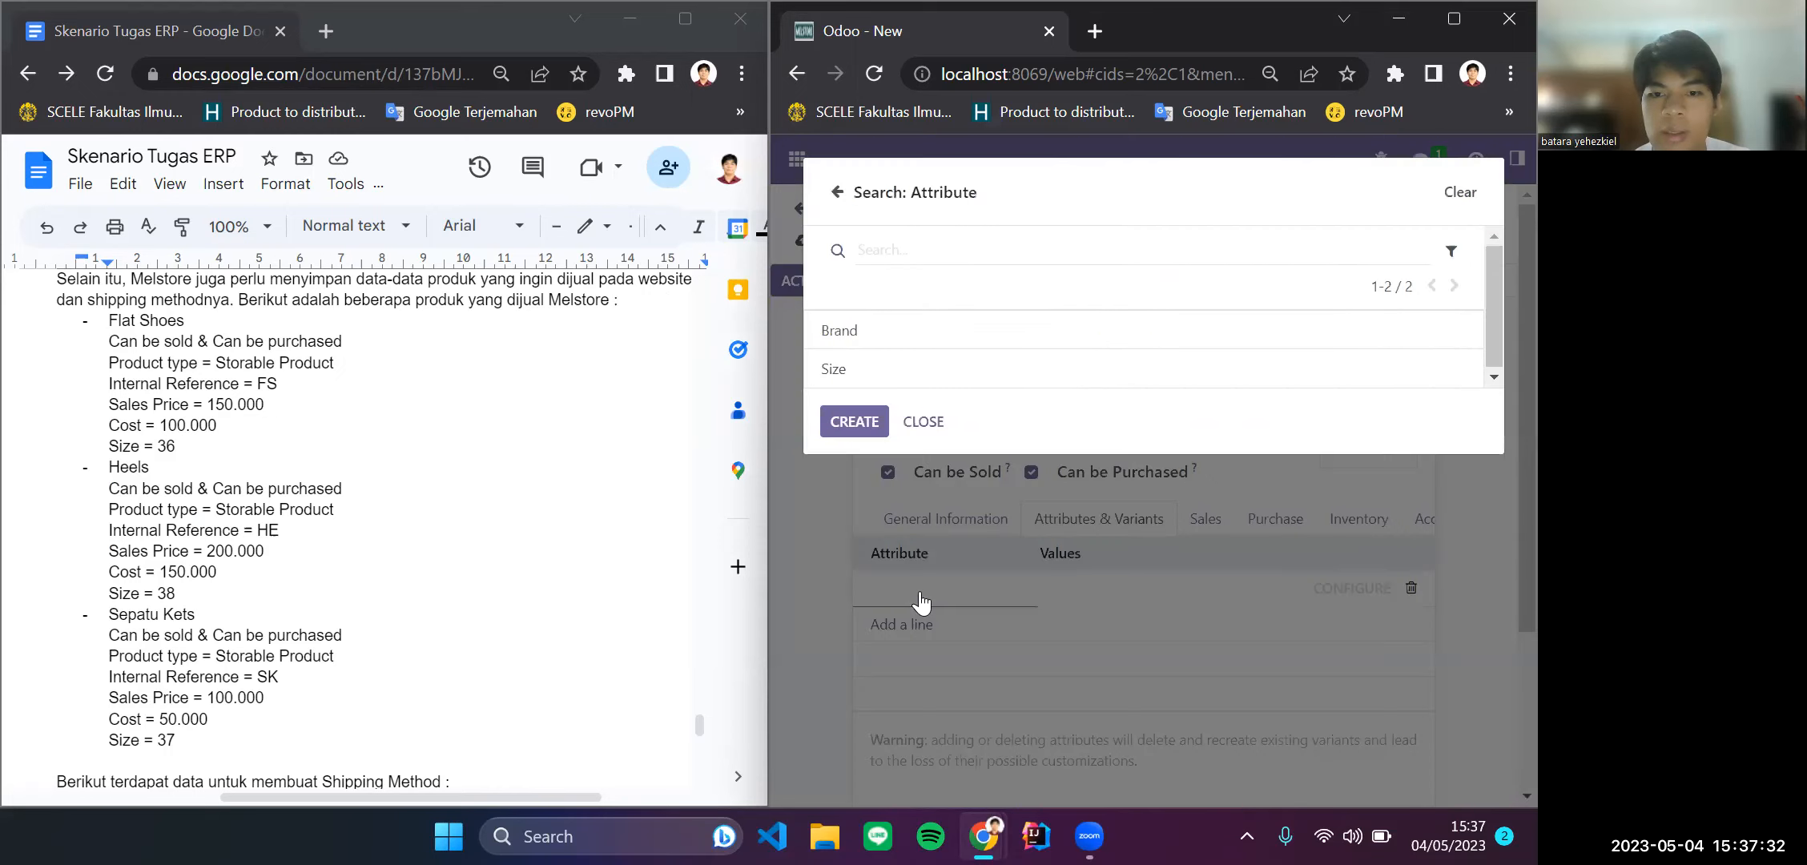
click(875, 370)
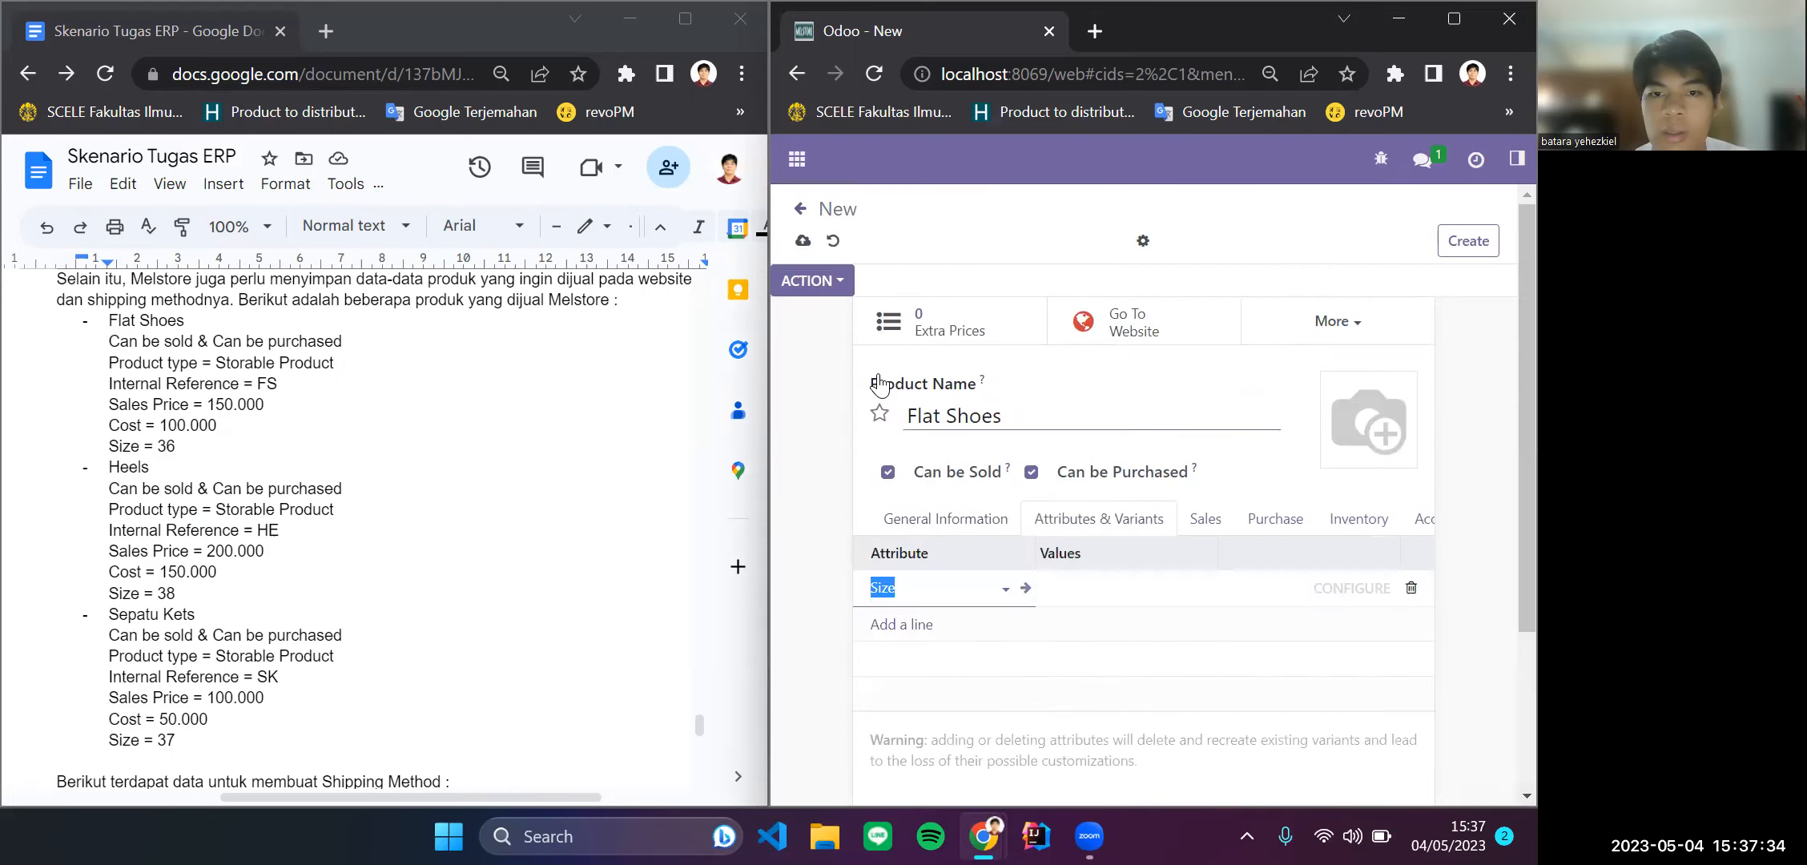
Step: Create a new value 36 for the Size attribute of Flat Shoes and save it
click(1124, 591)
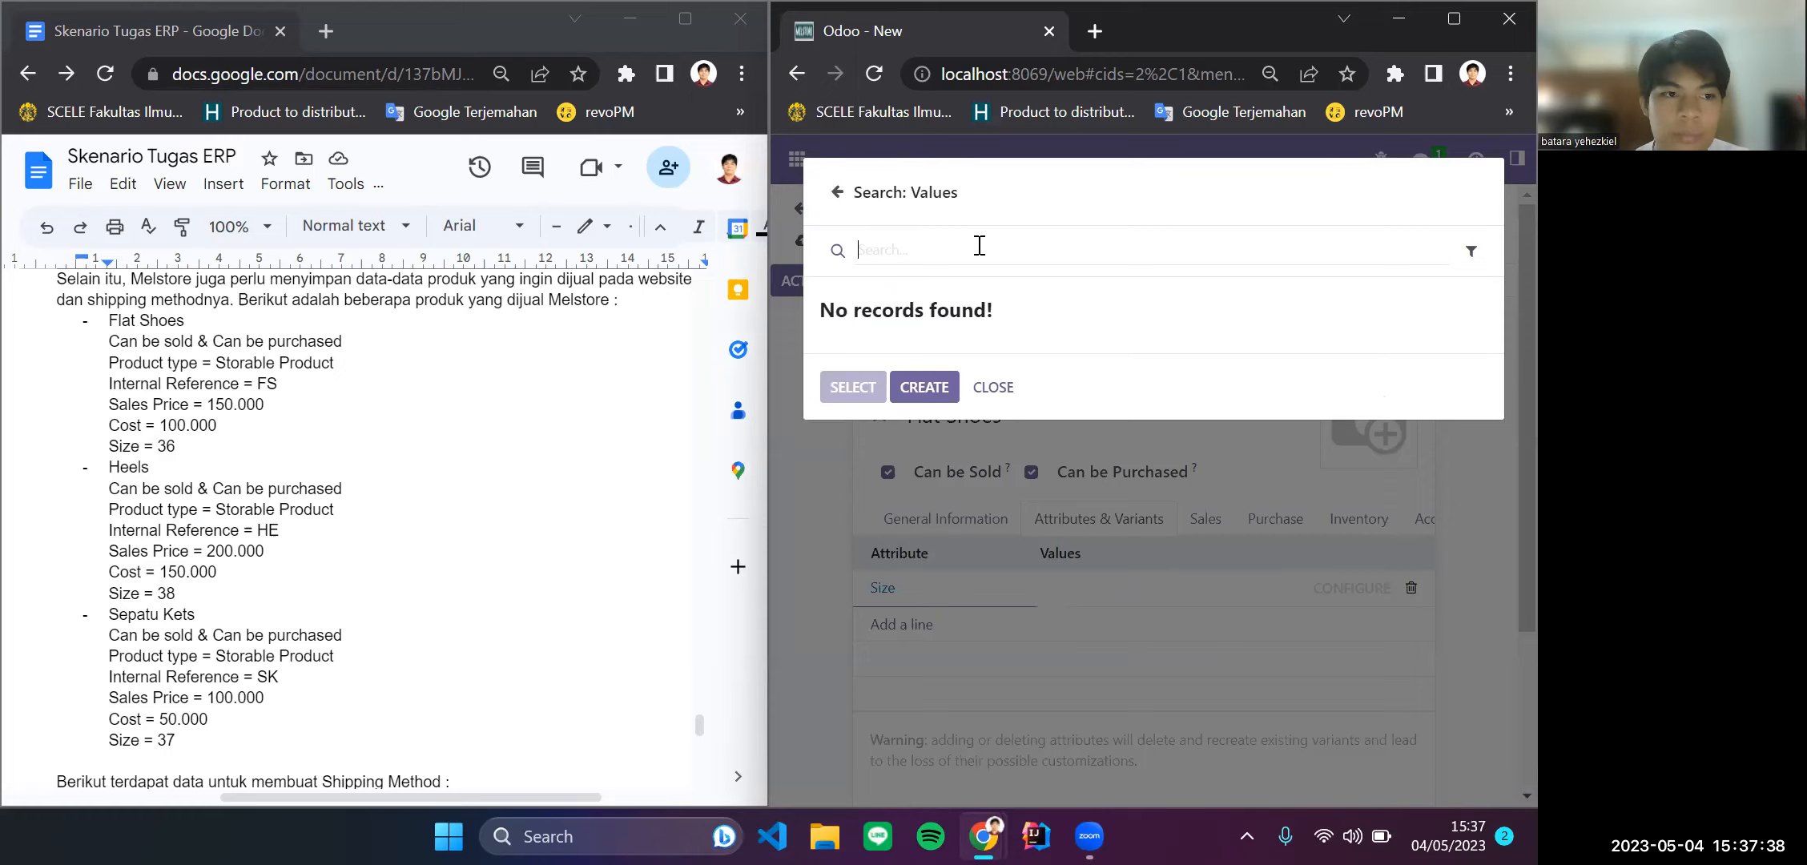
text(36)
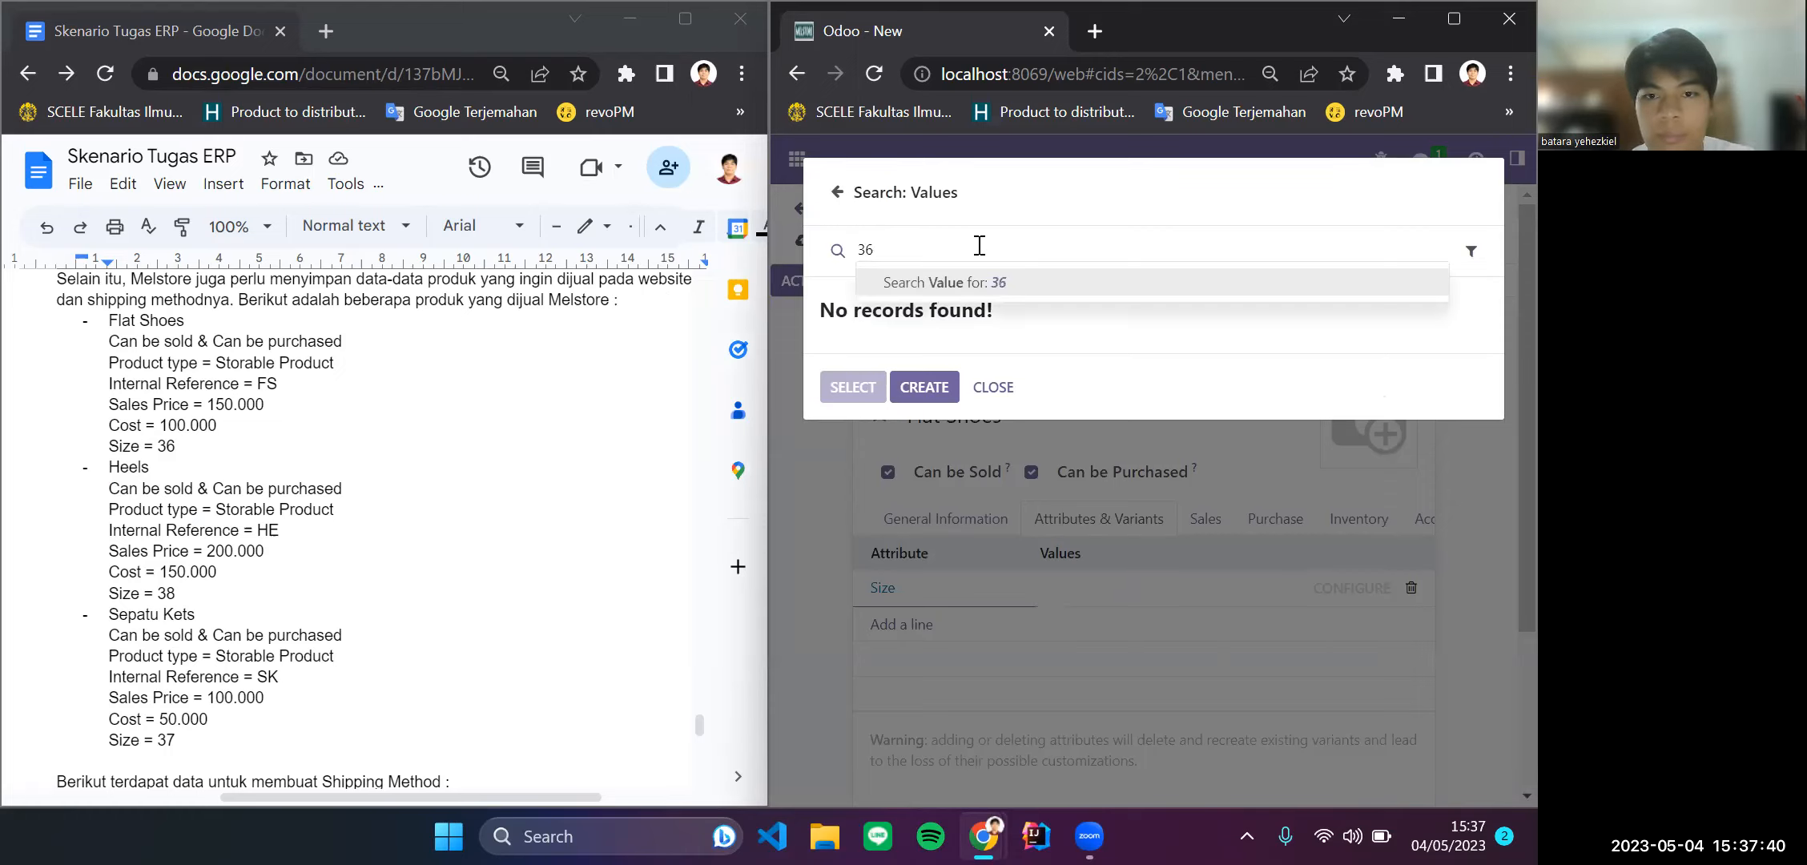
click(925, 387)
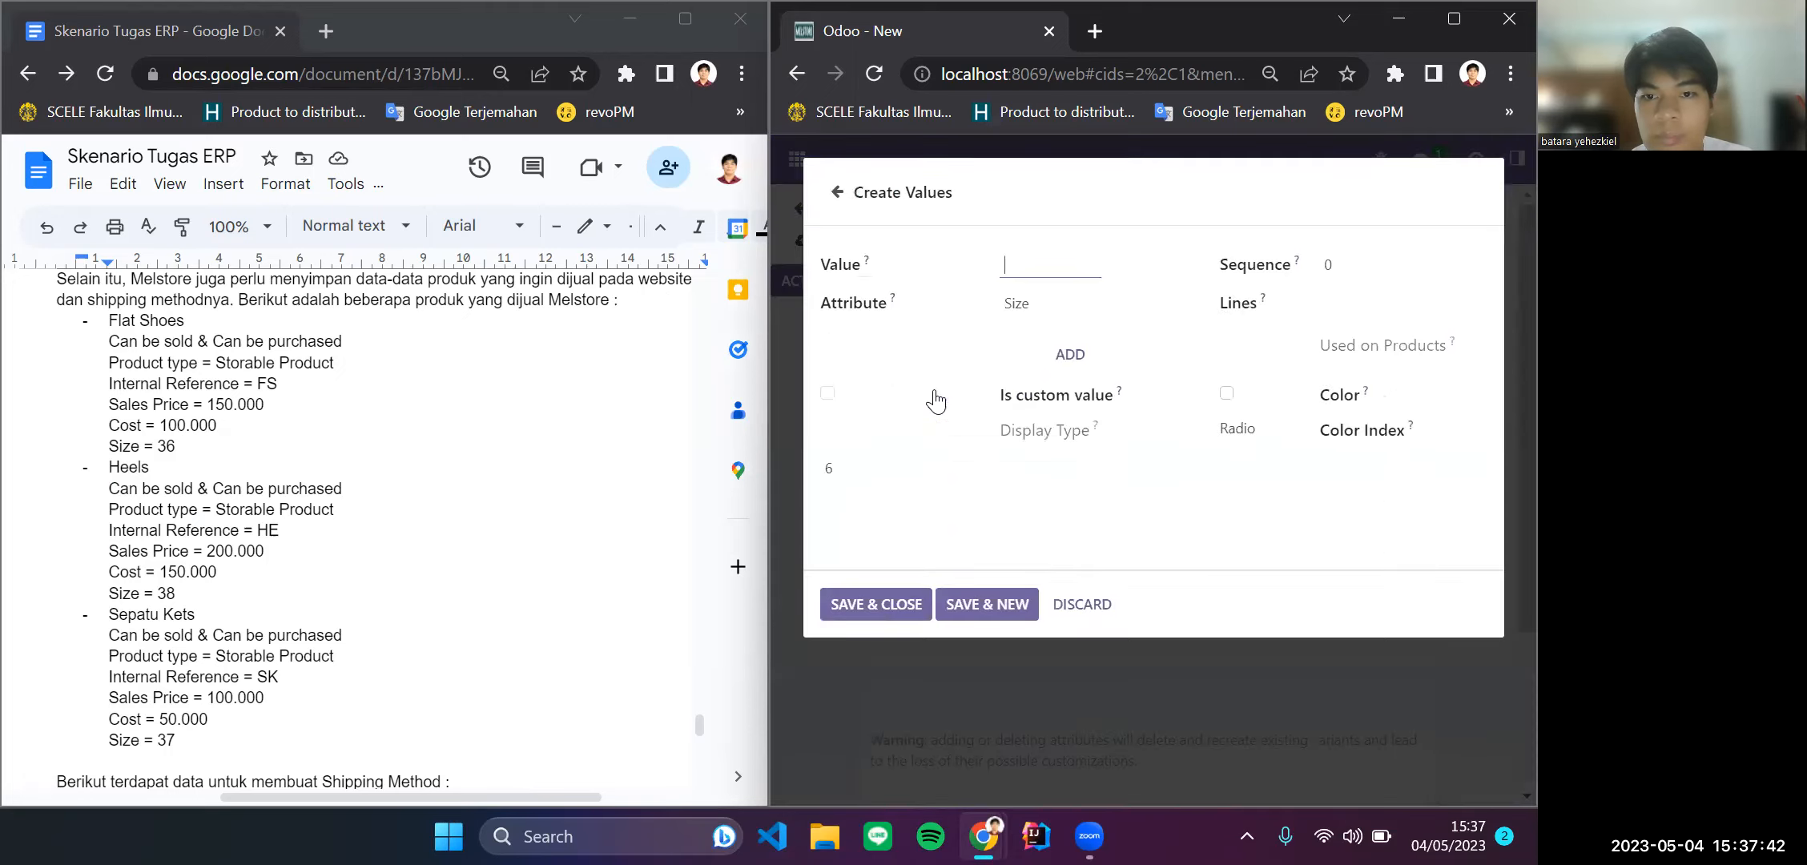
key(alt+Tab)
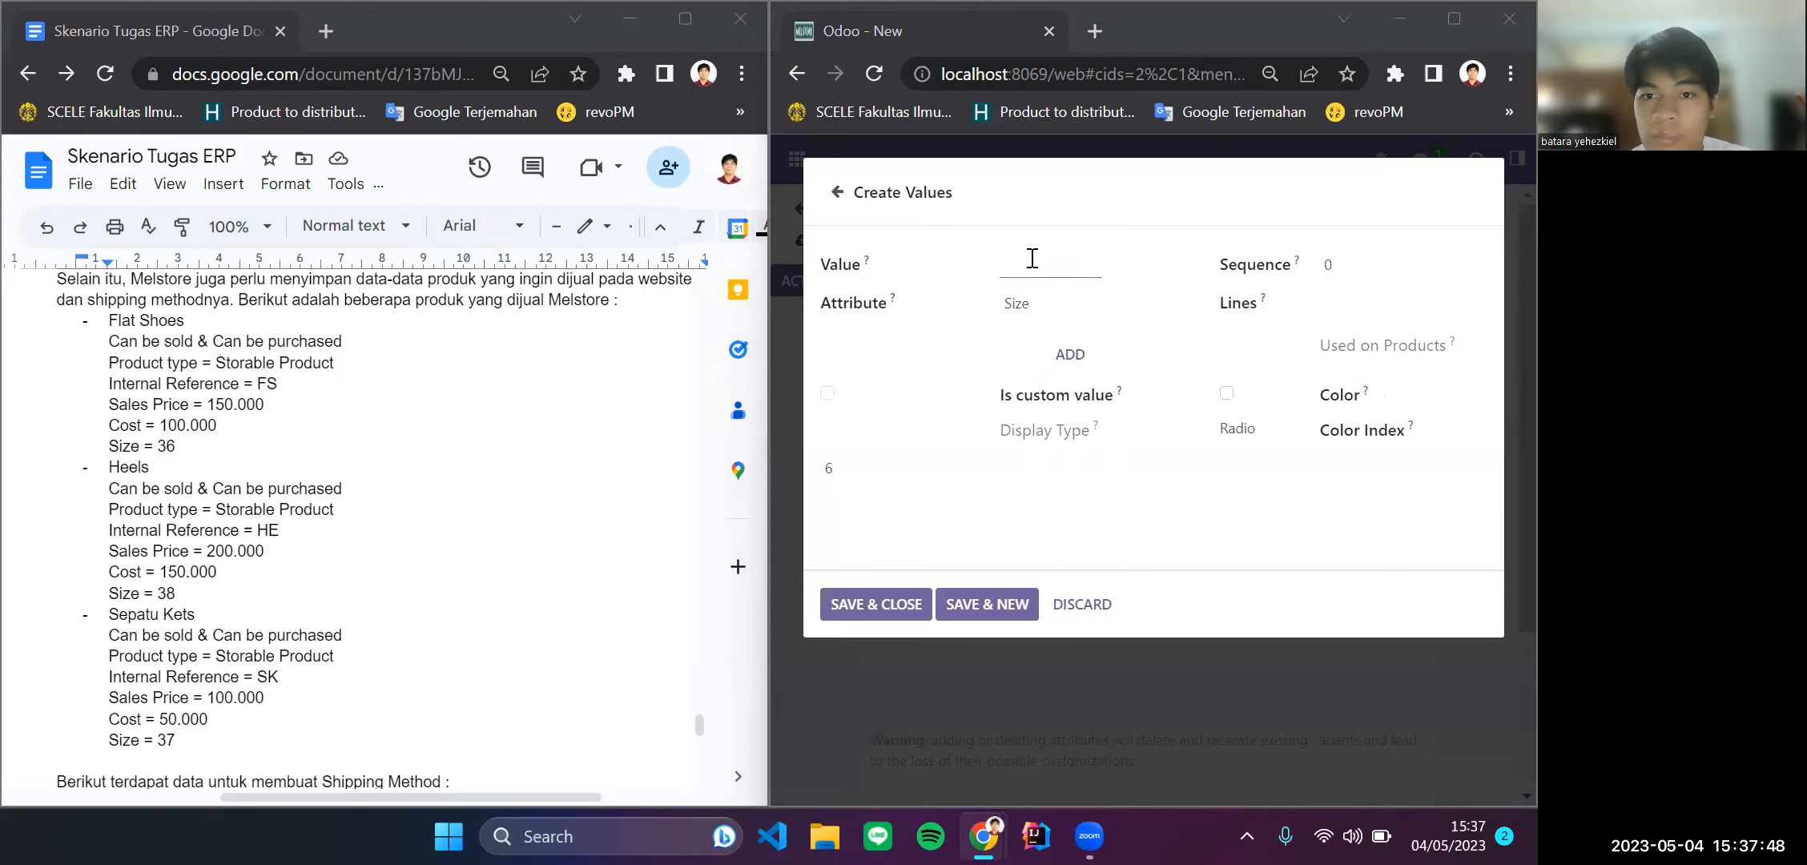
click(1032, 258)
text(36)
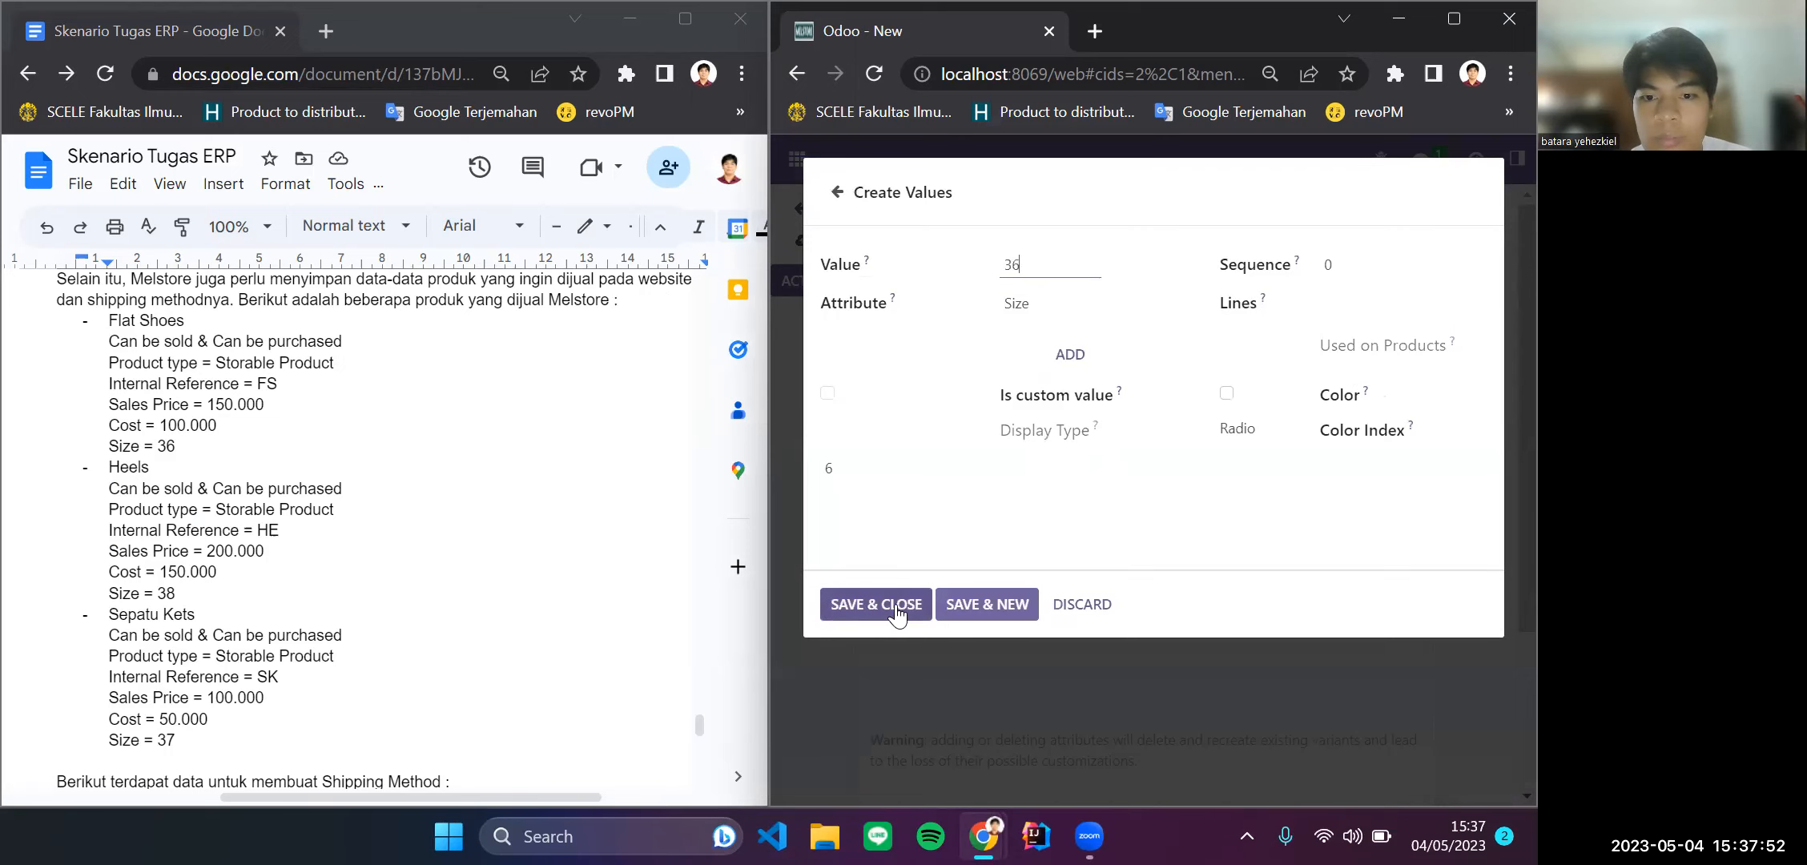
click(897, 613)
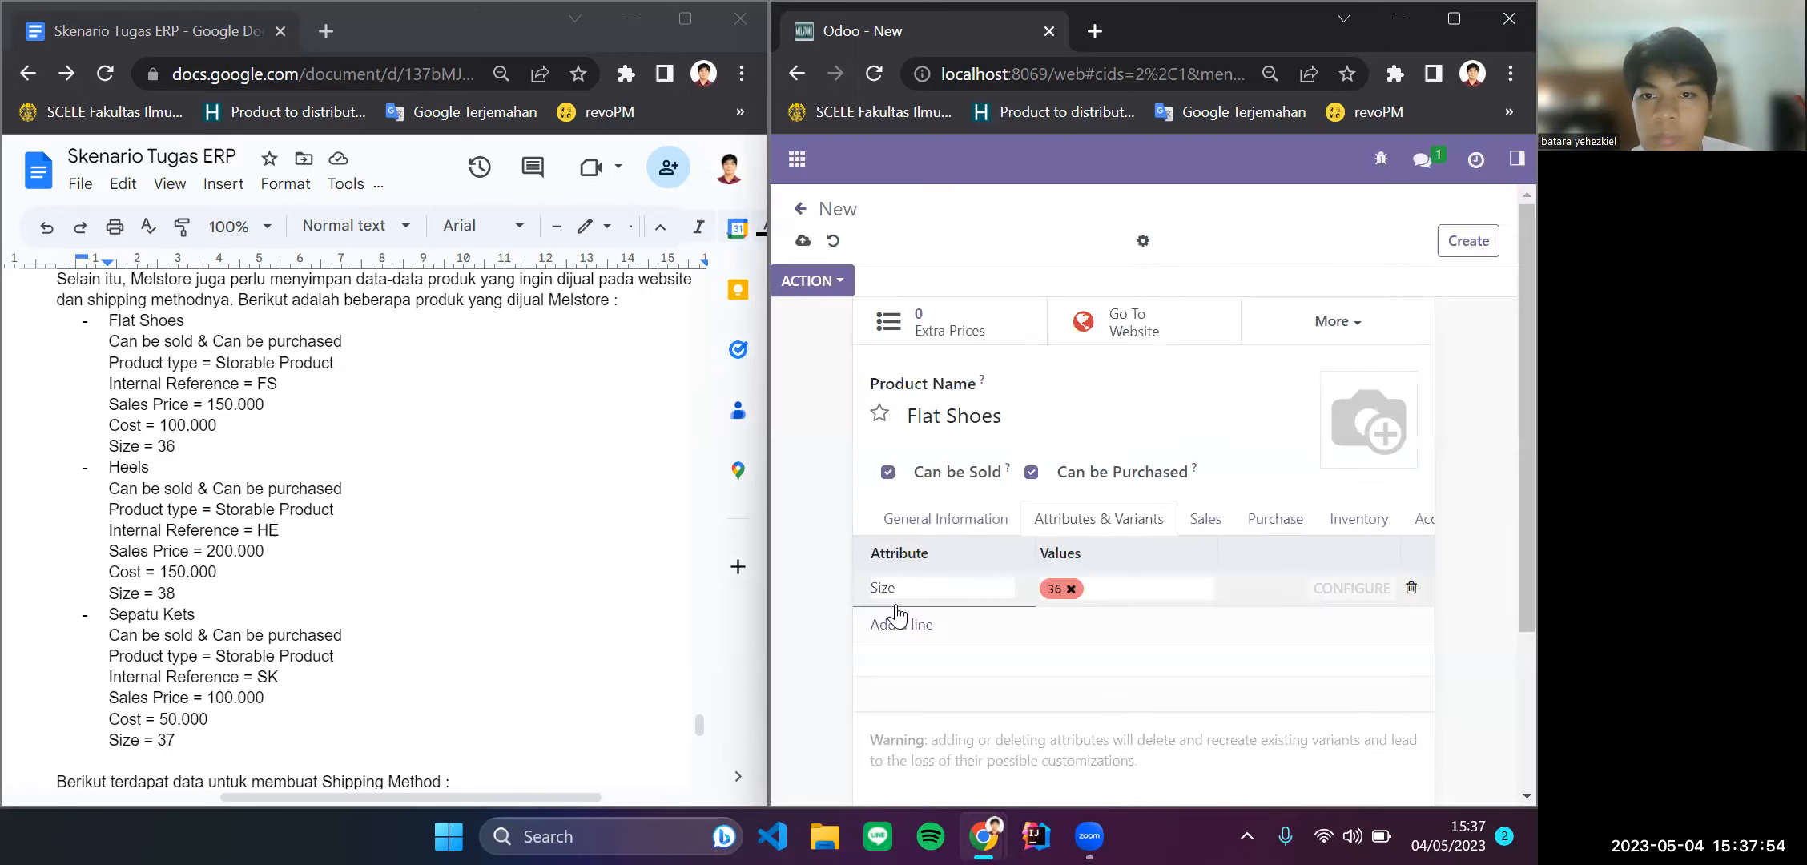
Step: Review the sales, purchase, inventory, accounting and general information settings of Flat Shoes against the scenario document
scroll(1079, 618, down, 2)
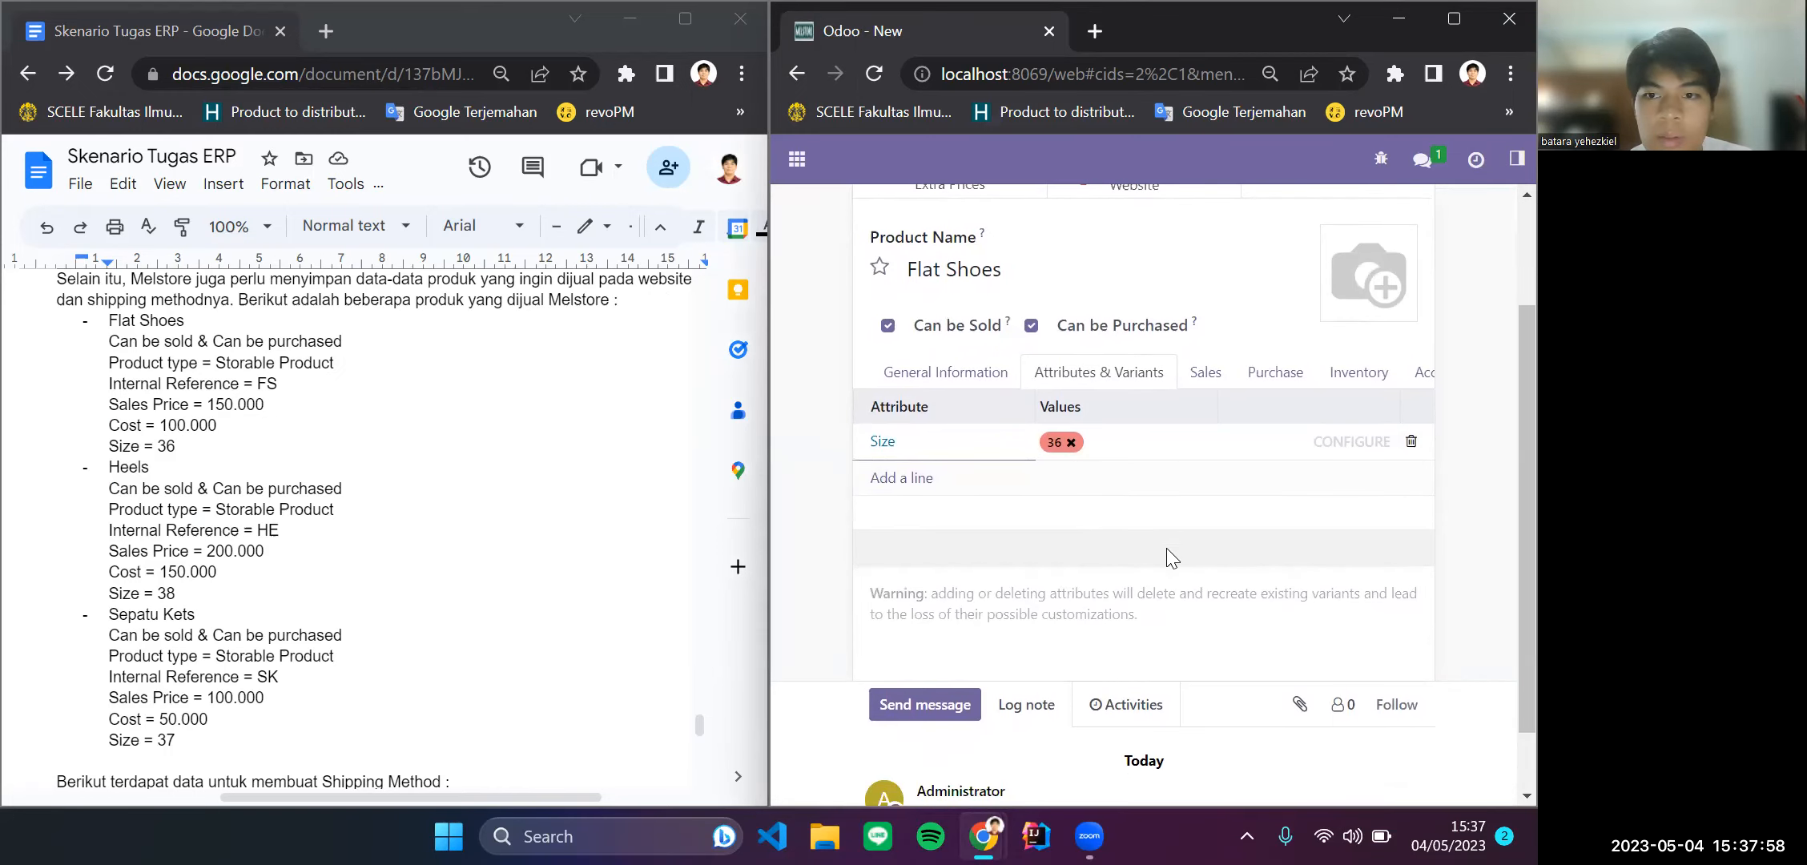
click(1201, 388)
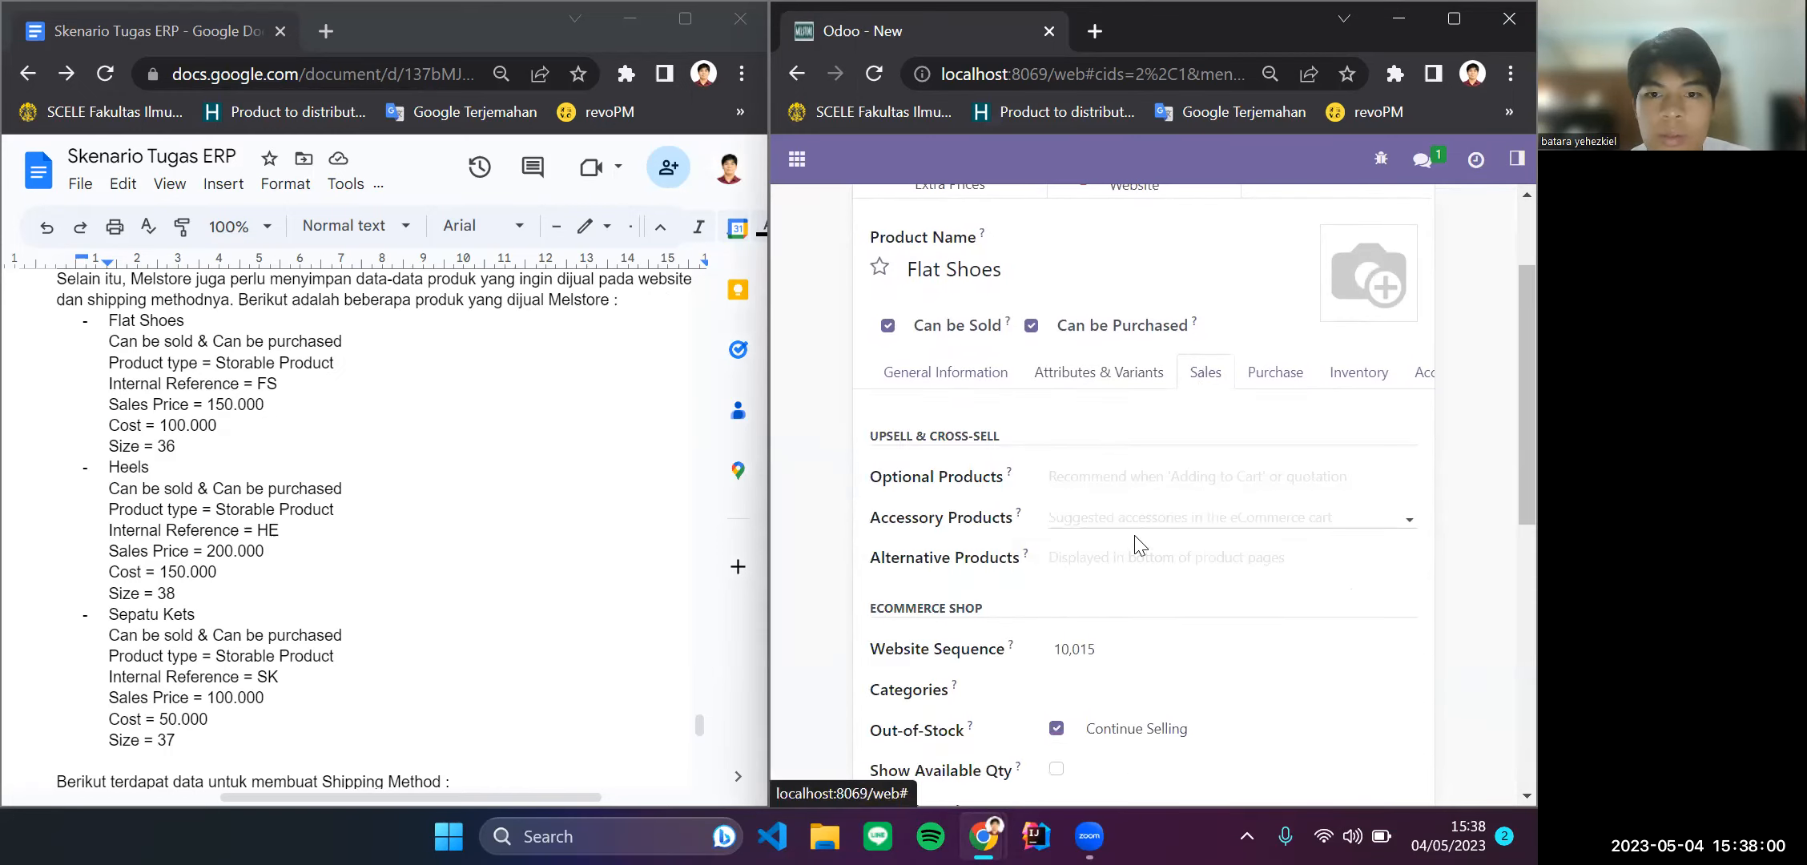
scroll(1138, 552, down, 3)
scroll(1137, 553, down, 2)
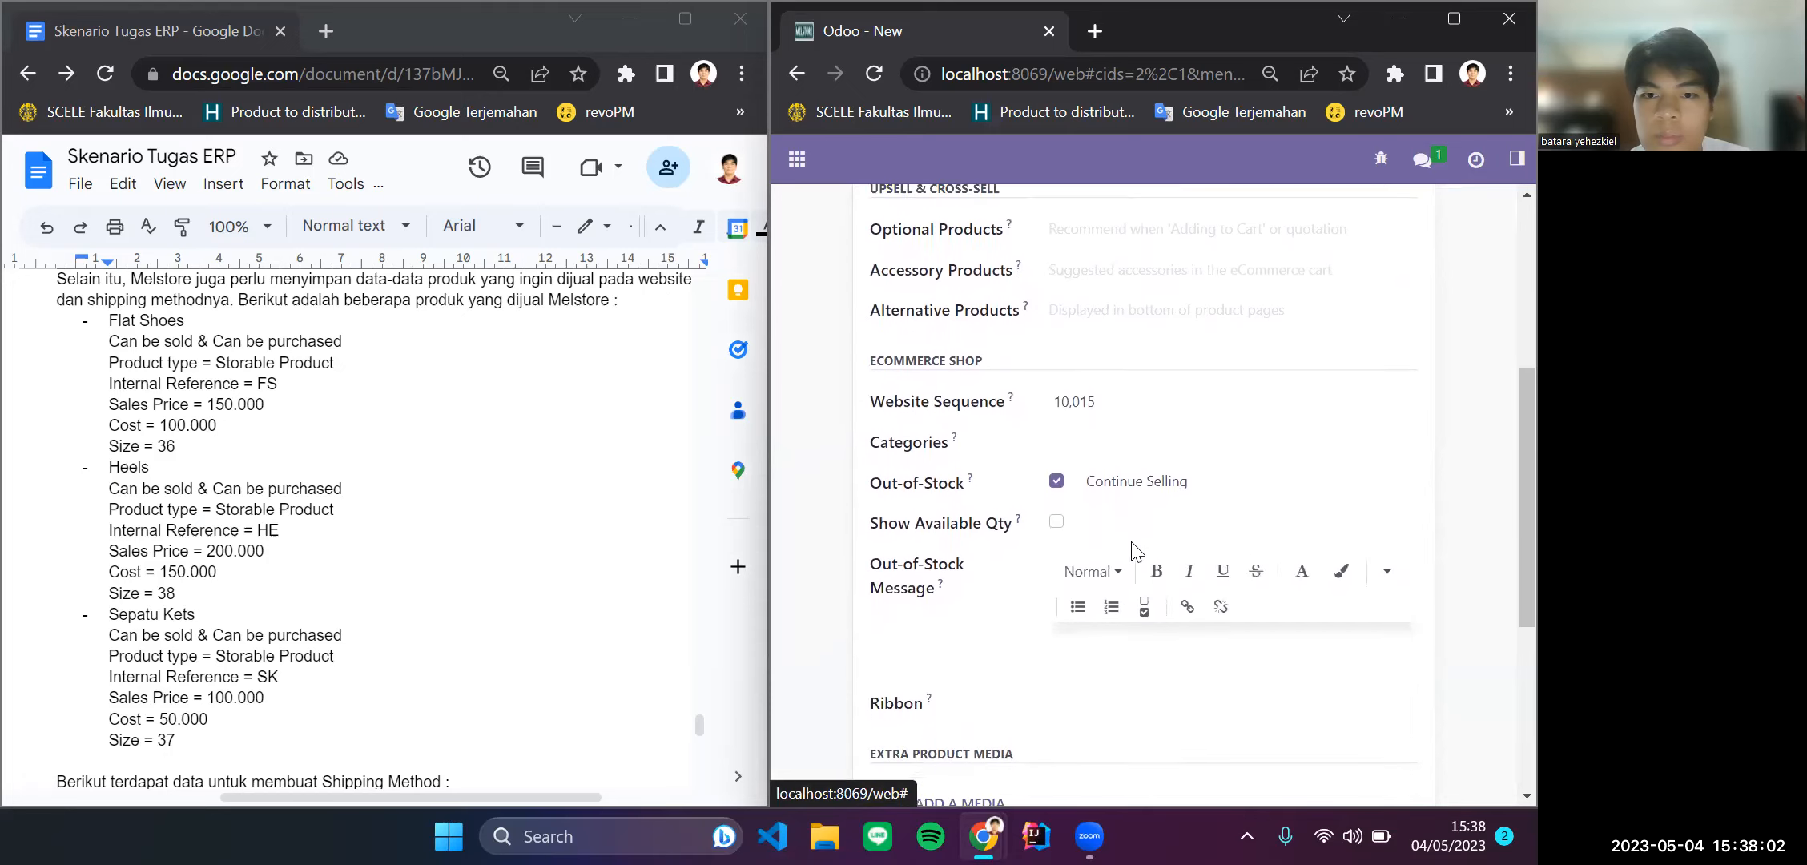
scroll(1138, 552, down, 4)
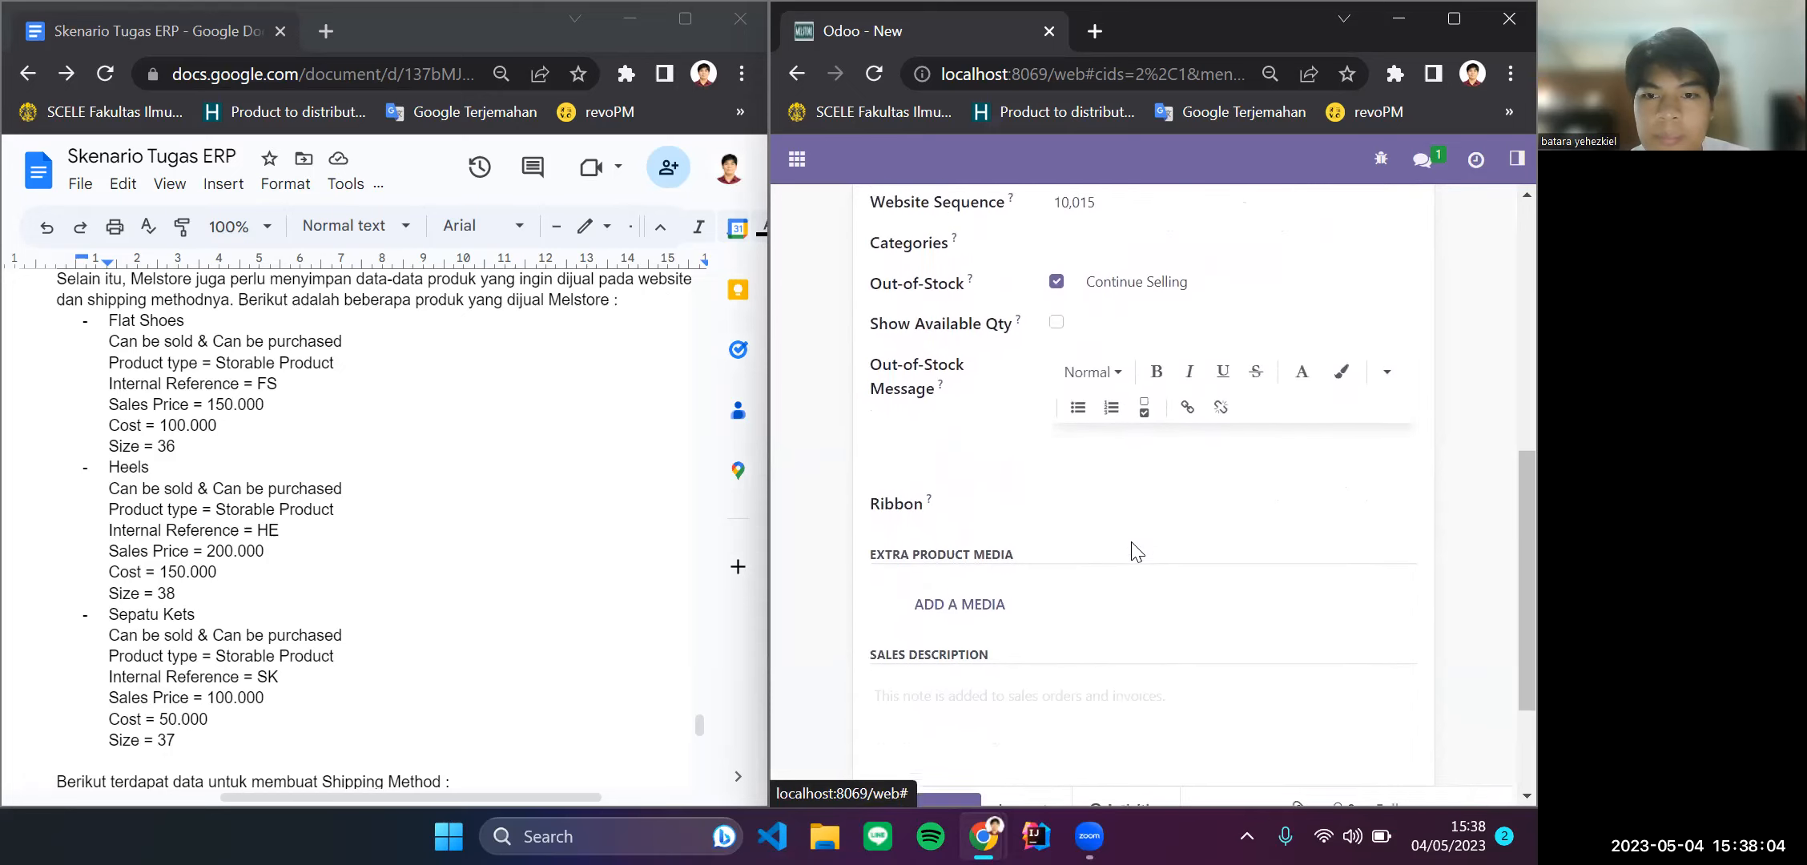
scroll(1137, 553, up, 8)
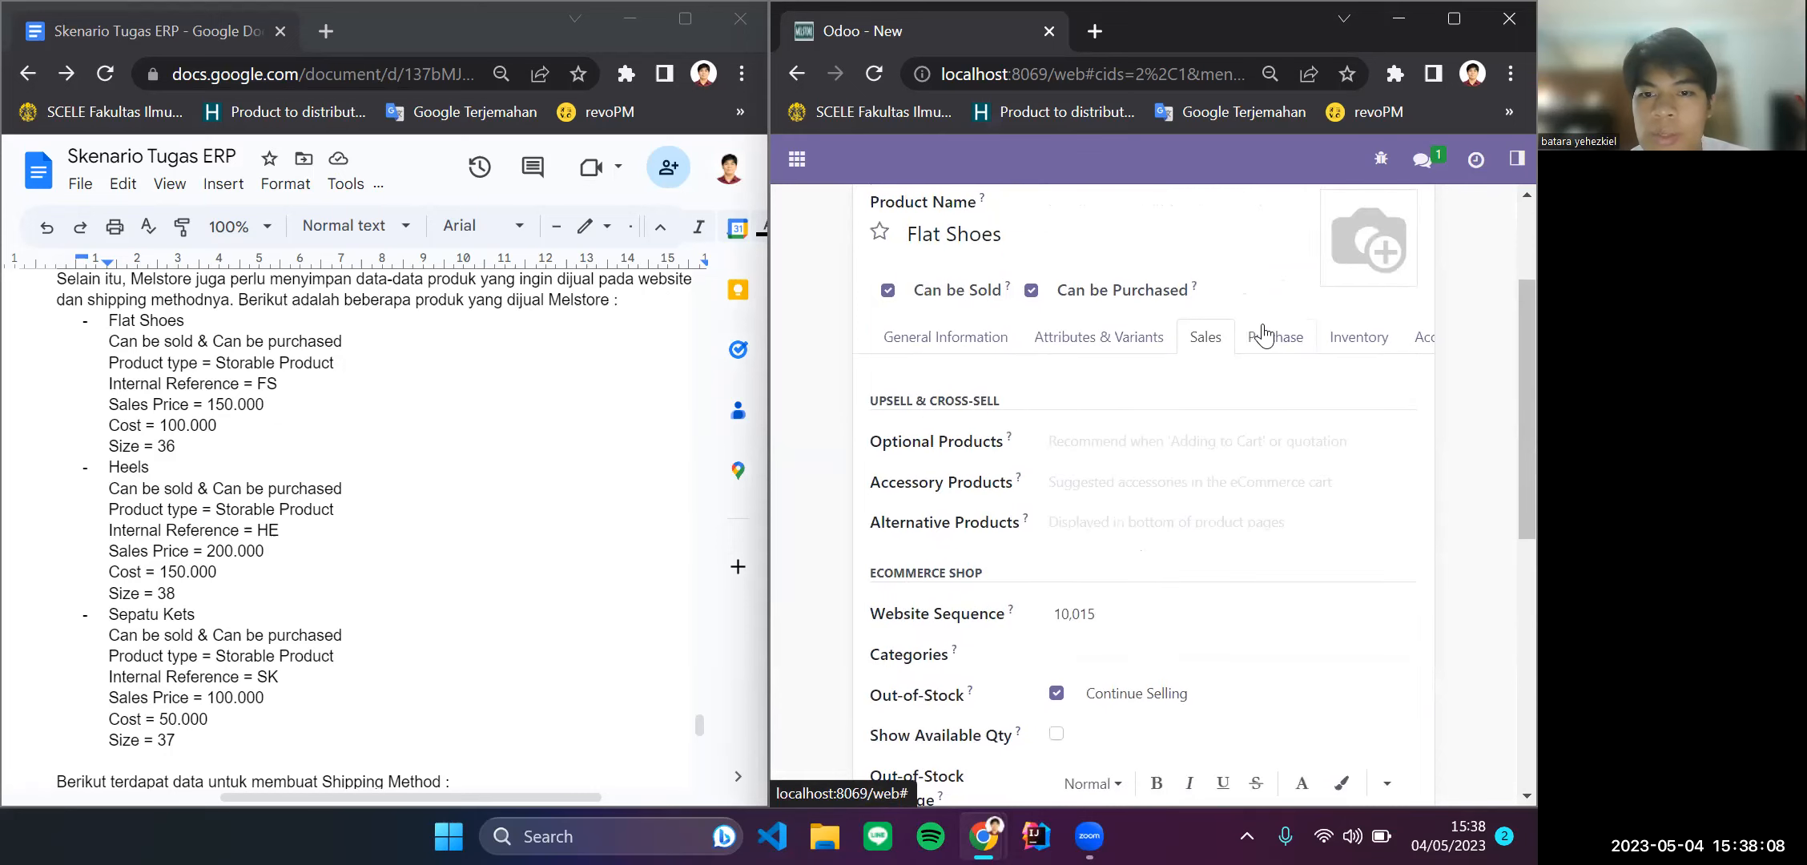
click(1263, 335)
scroll(1313, 352, down, 2)
scroll(1359, 361, up, 2)
click(1359, 358)
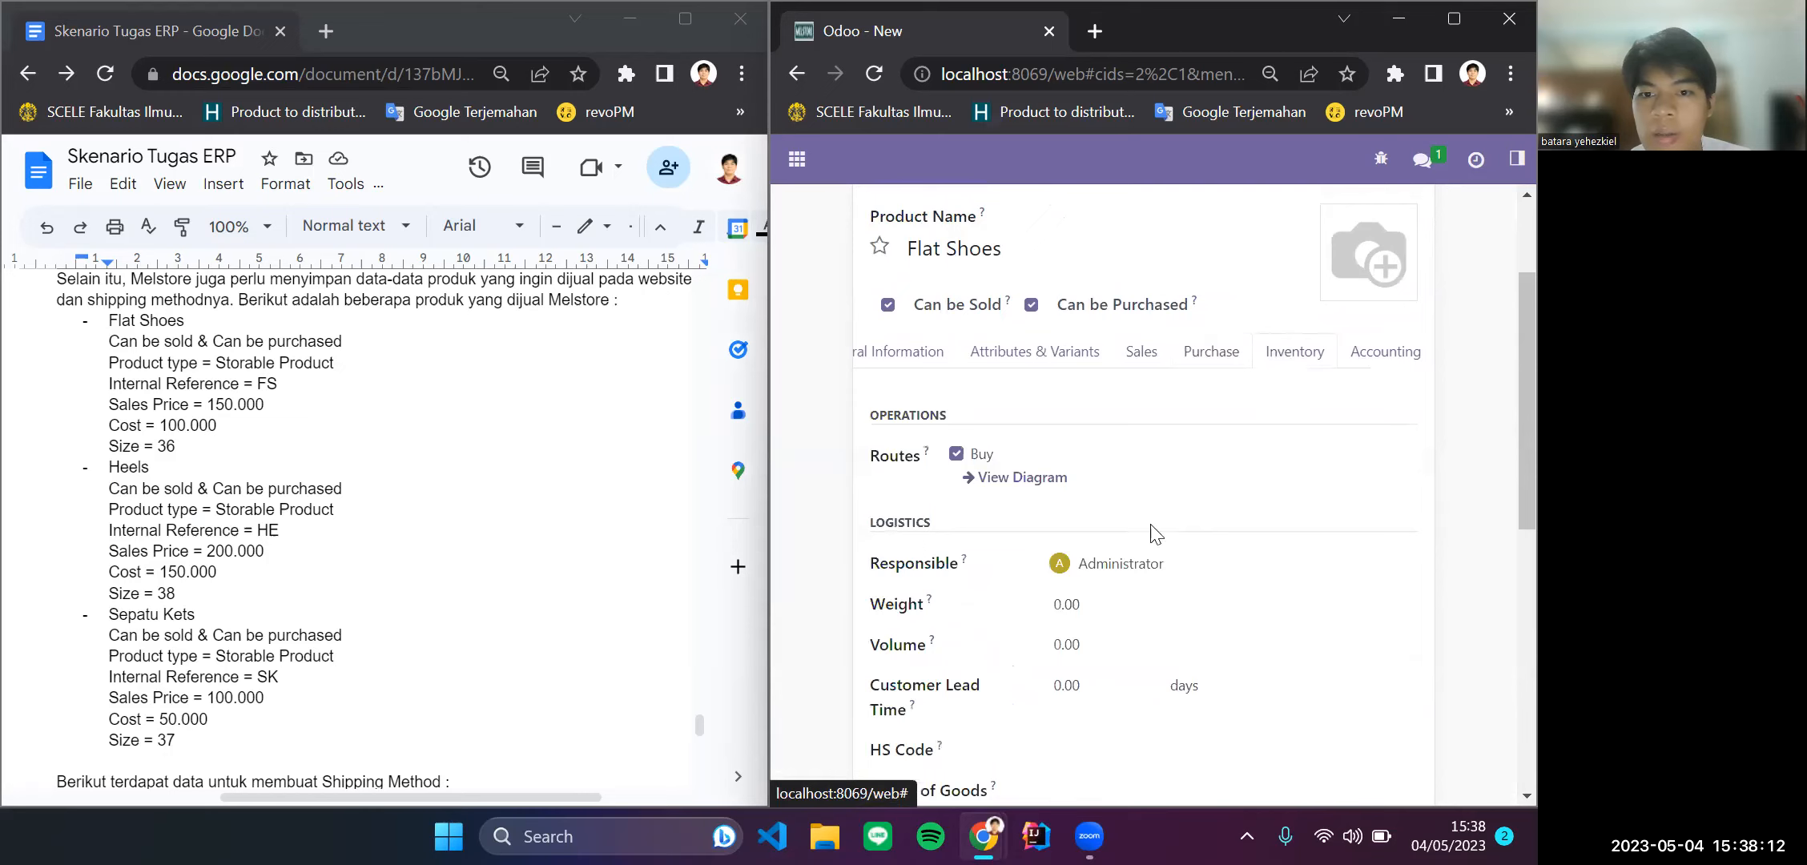
scroll(1169, 506, down, 5)
scroll(1145, 545, up, 3)
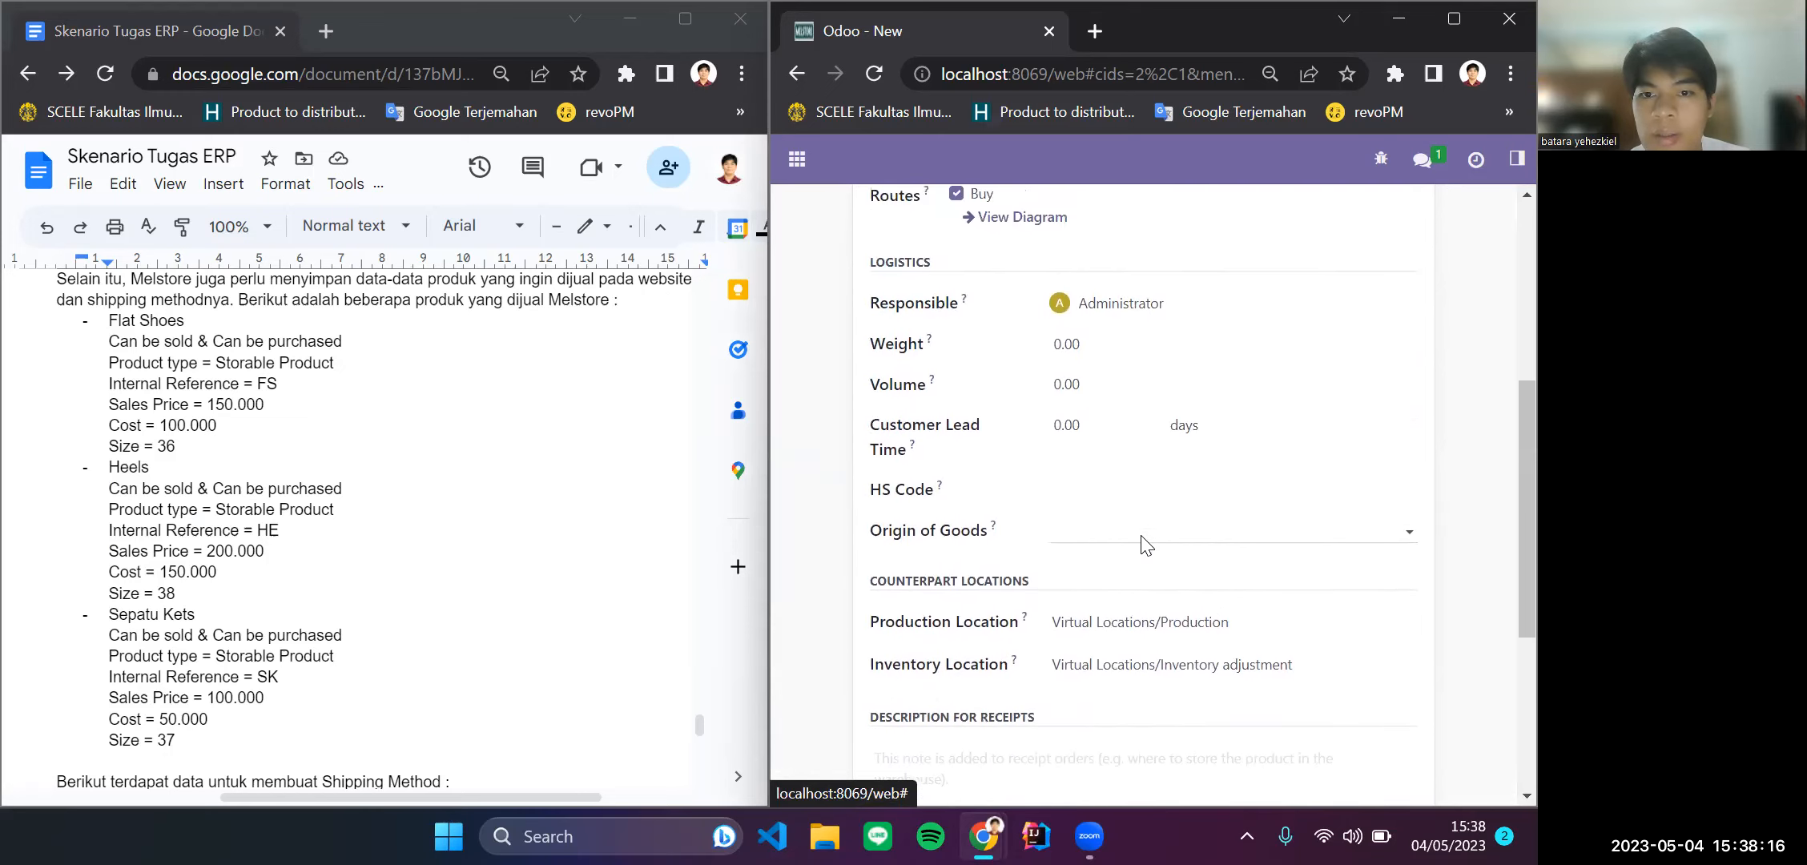
scroll(1145, 545, down, 5)
scroll(1145, 545, up, 7)
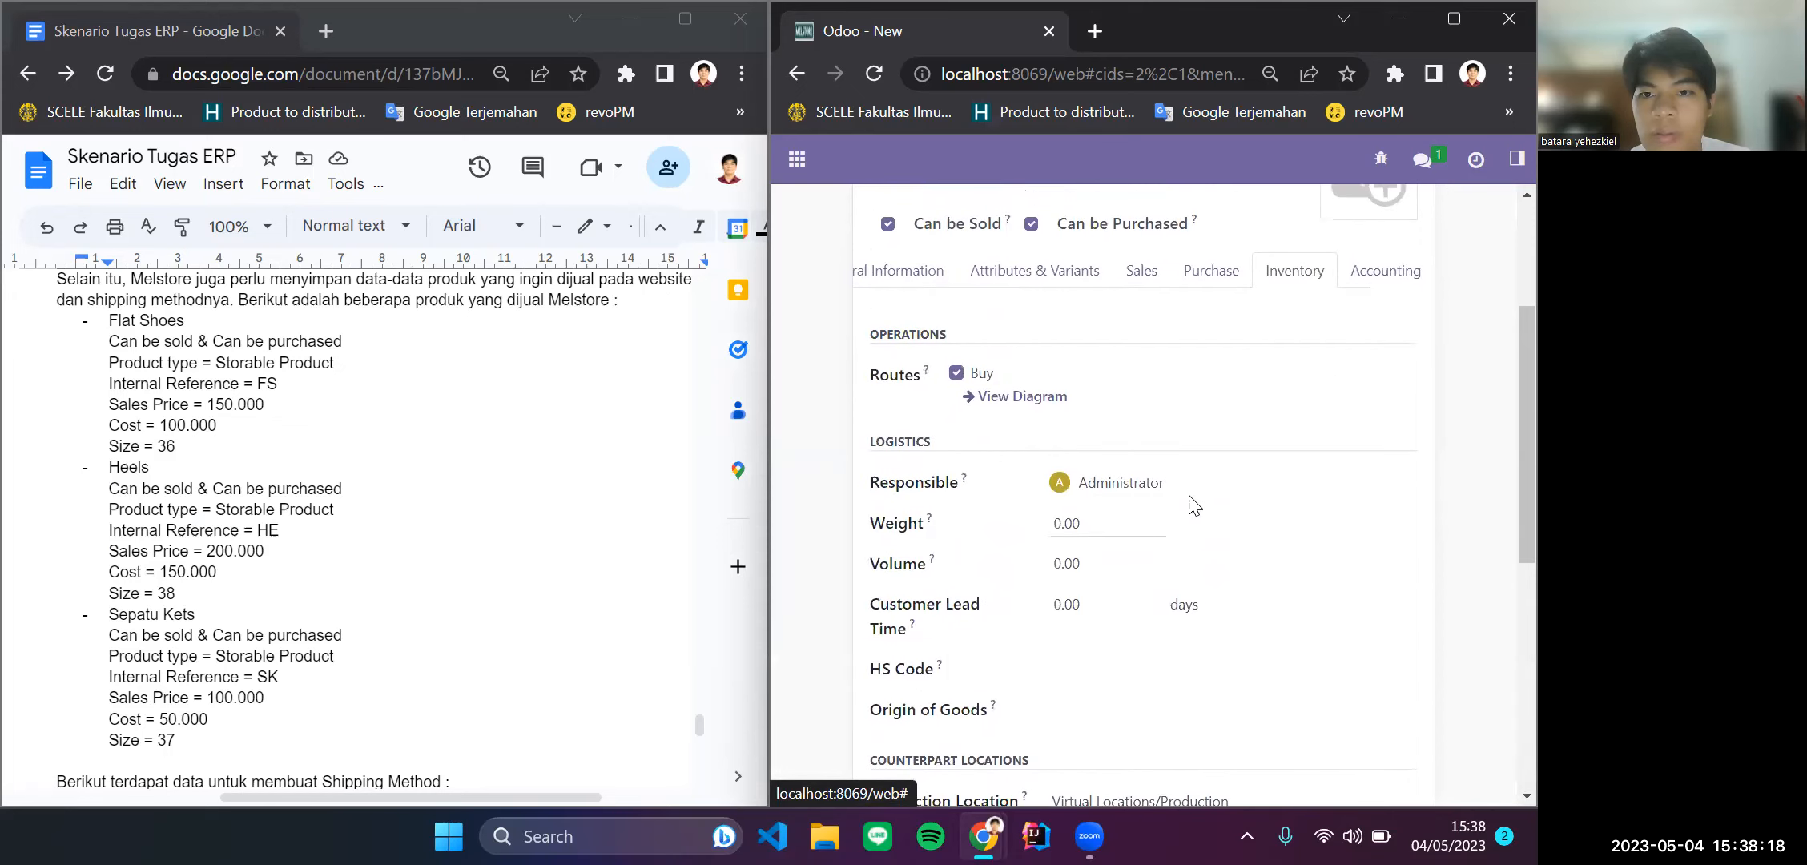
click(1387, 293)
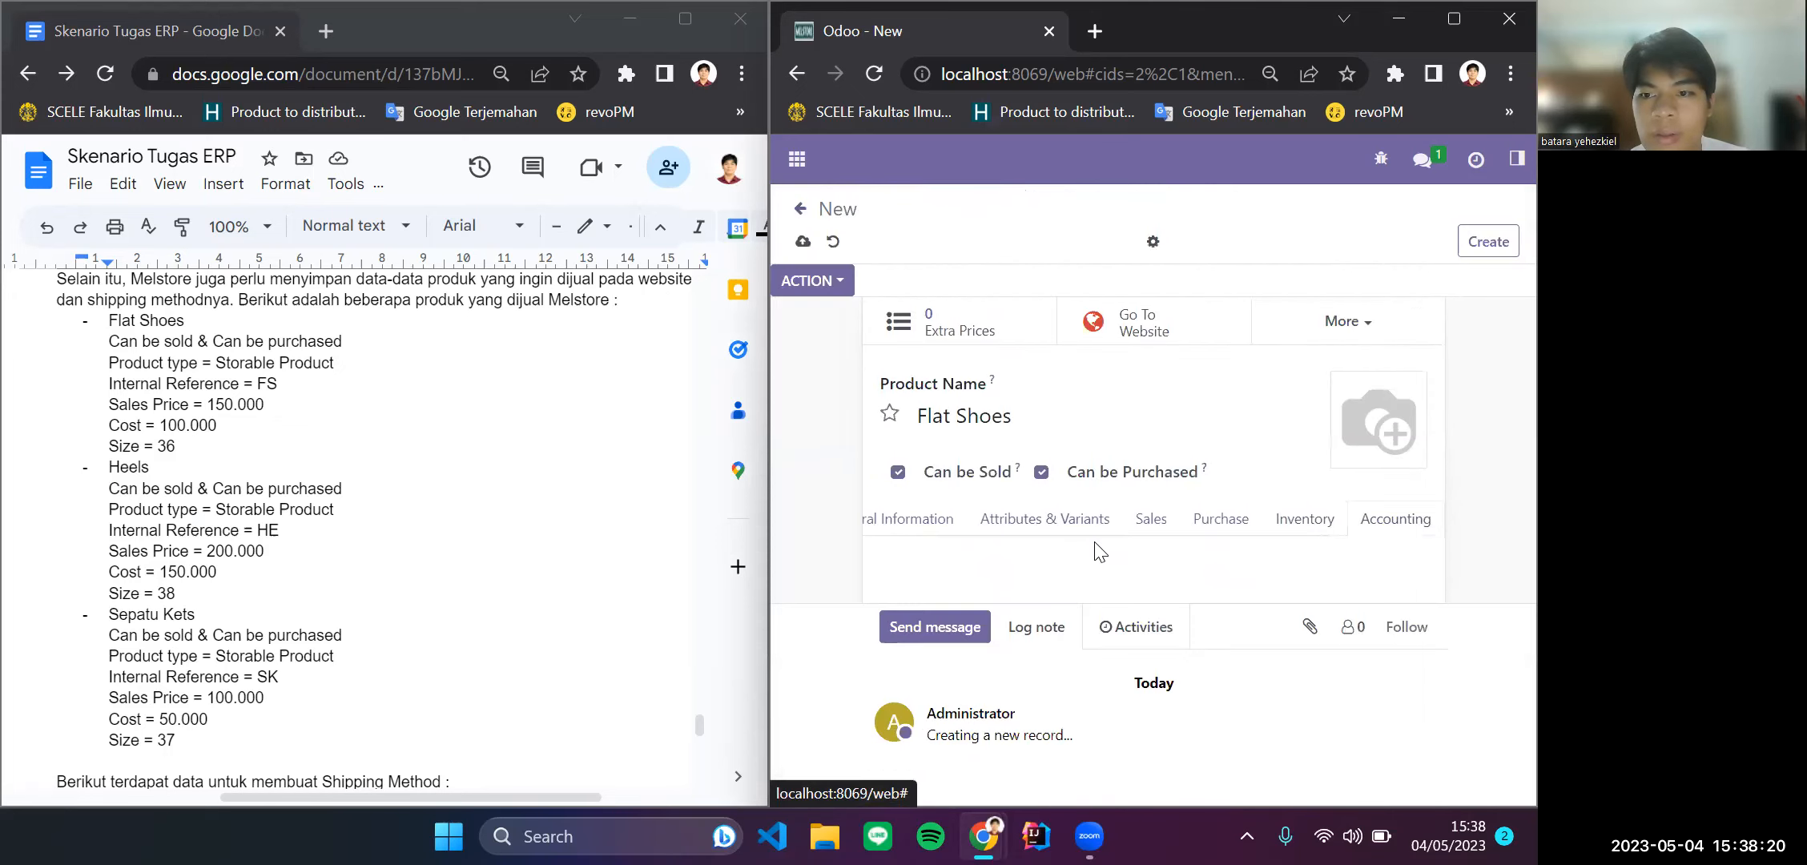
scroll(1013, 537, left, 2)
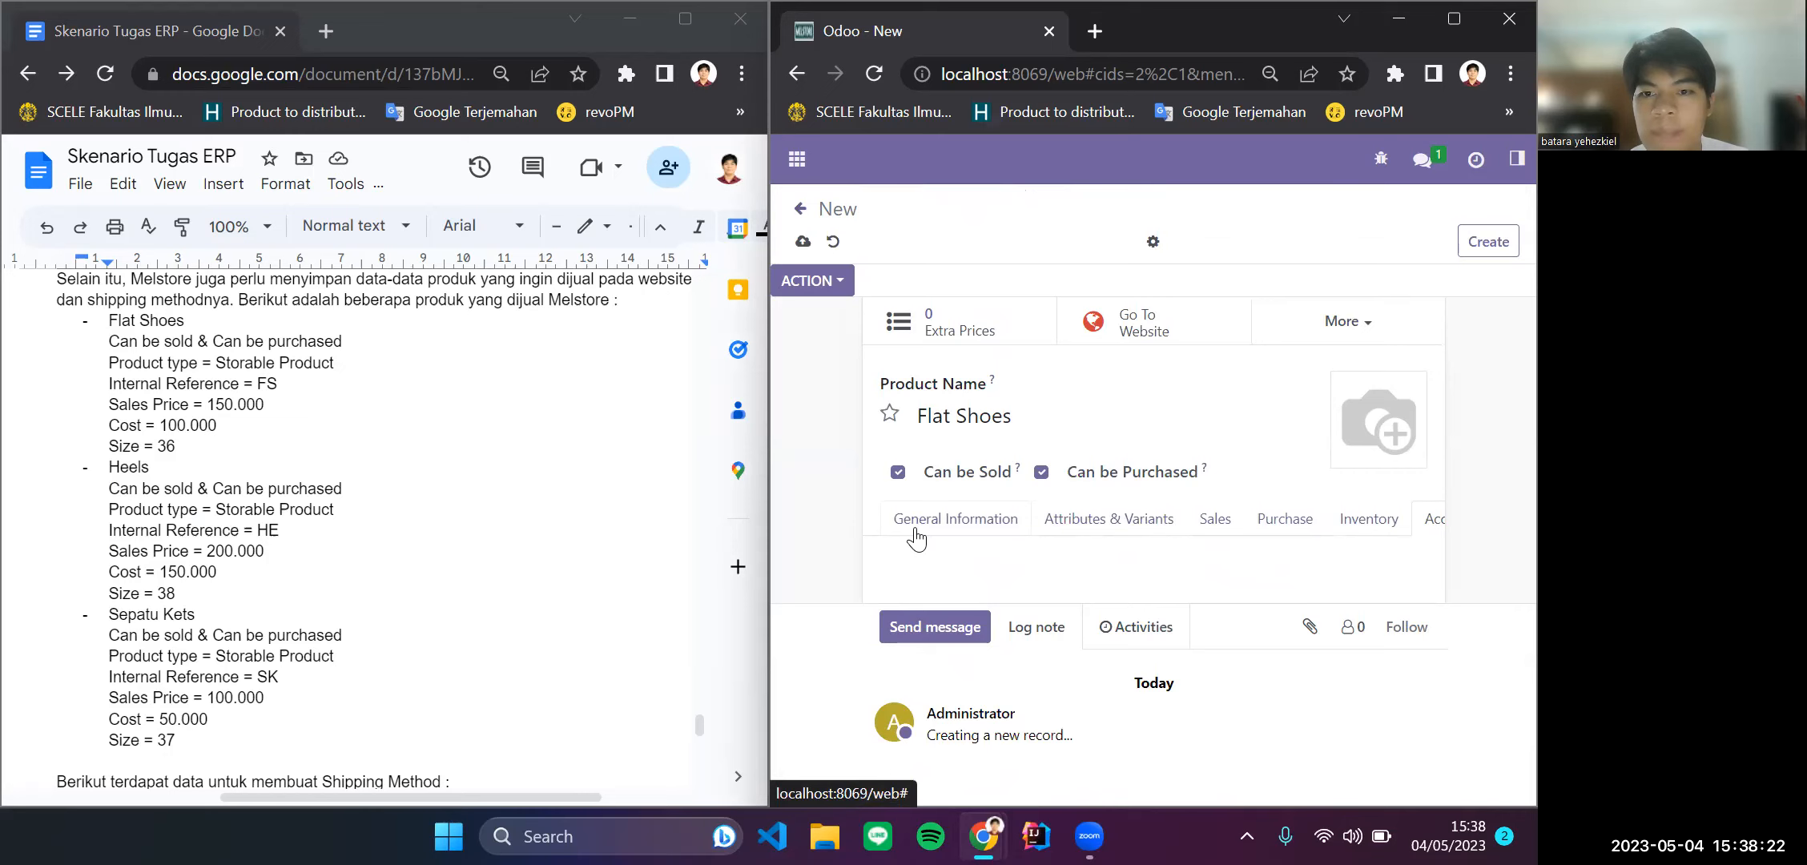
click(955, 519)
scroll(916, 538, down, 8)
scroll(915, 537, up, 10)
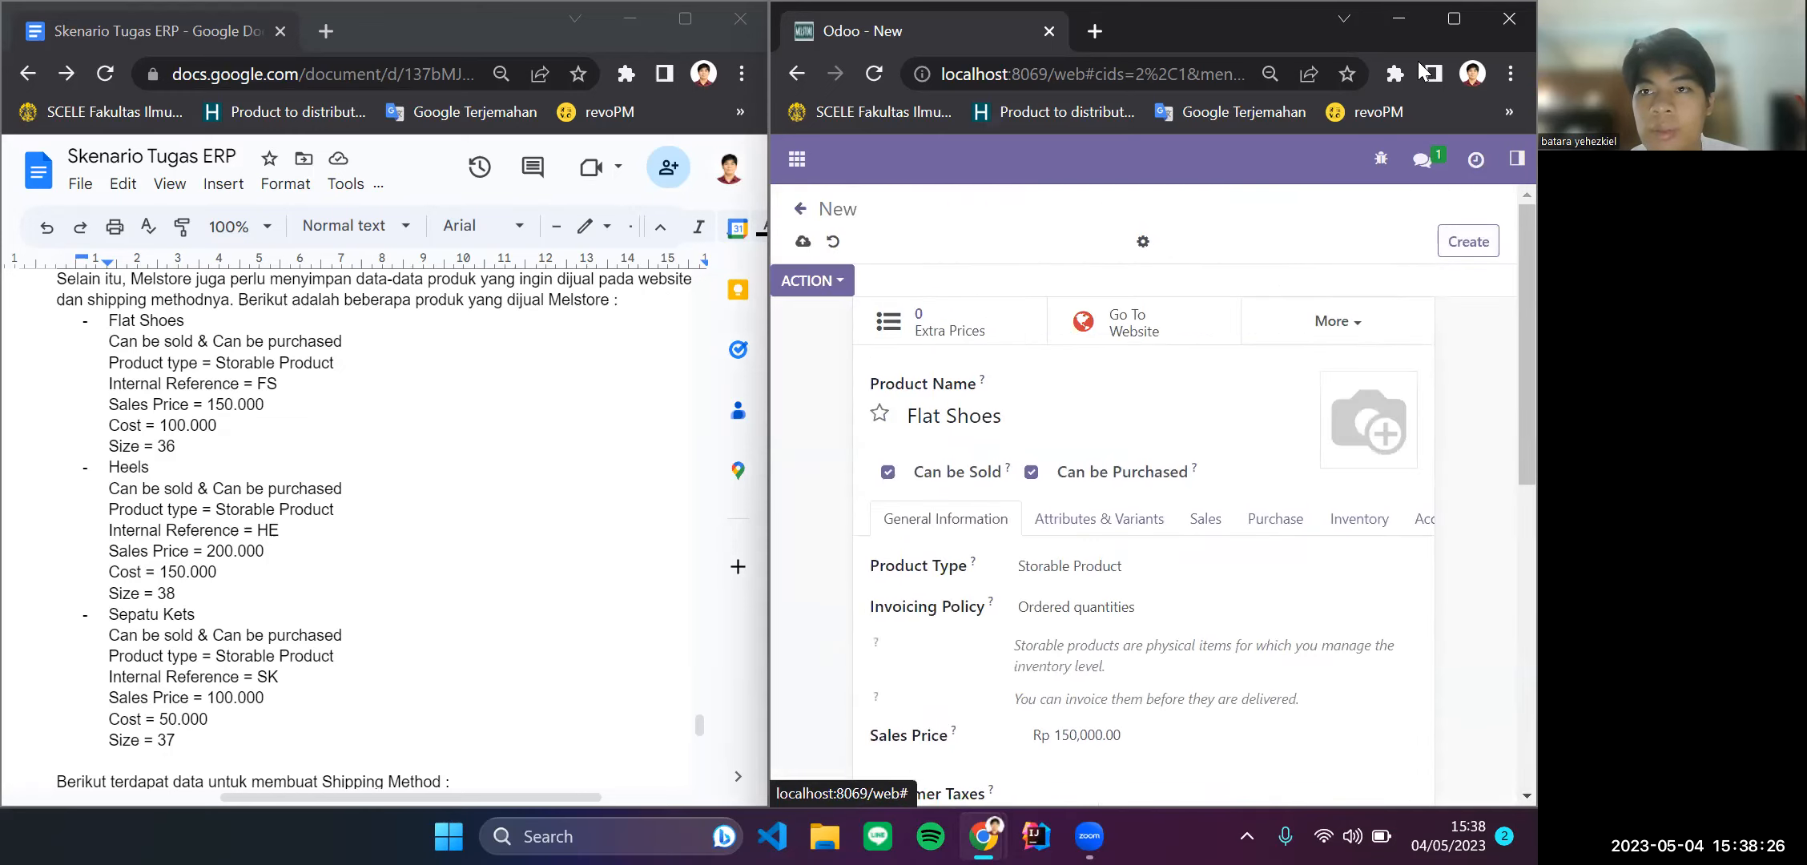
Step: Maximize the Odoo window and save the Flat Shoes product record
click(1453, 18)
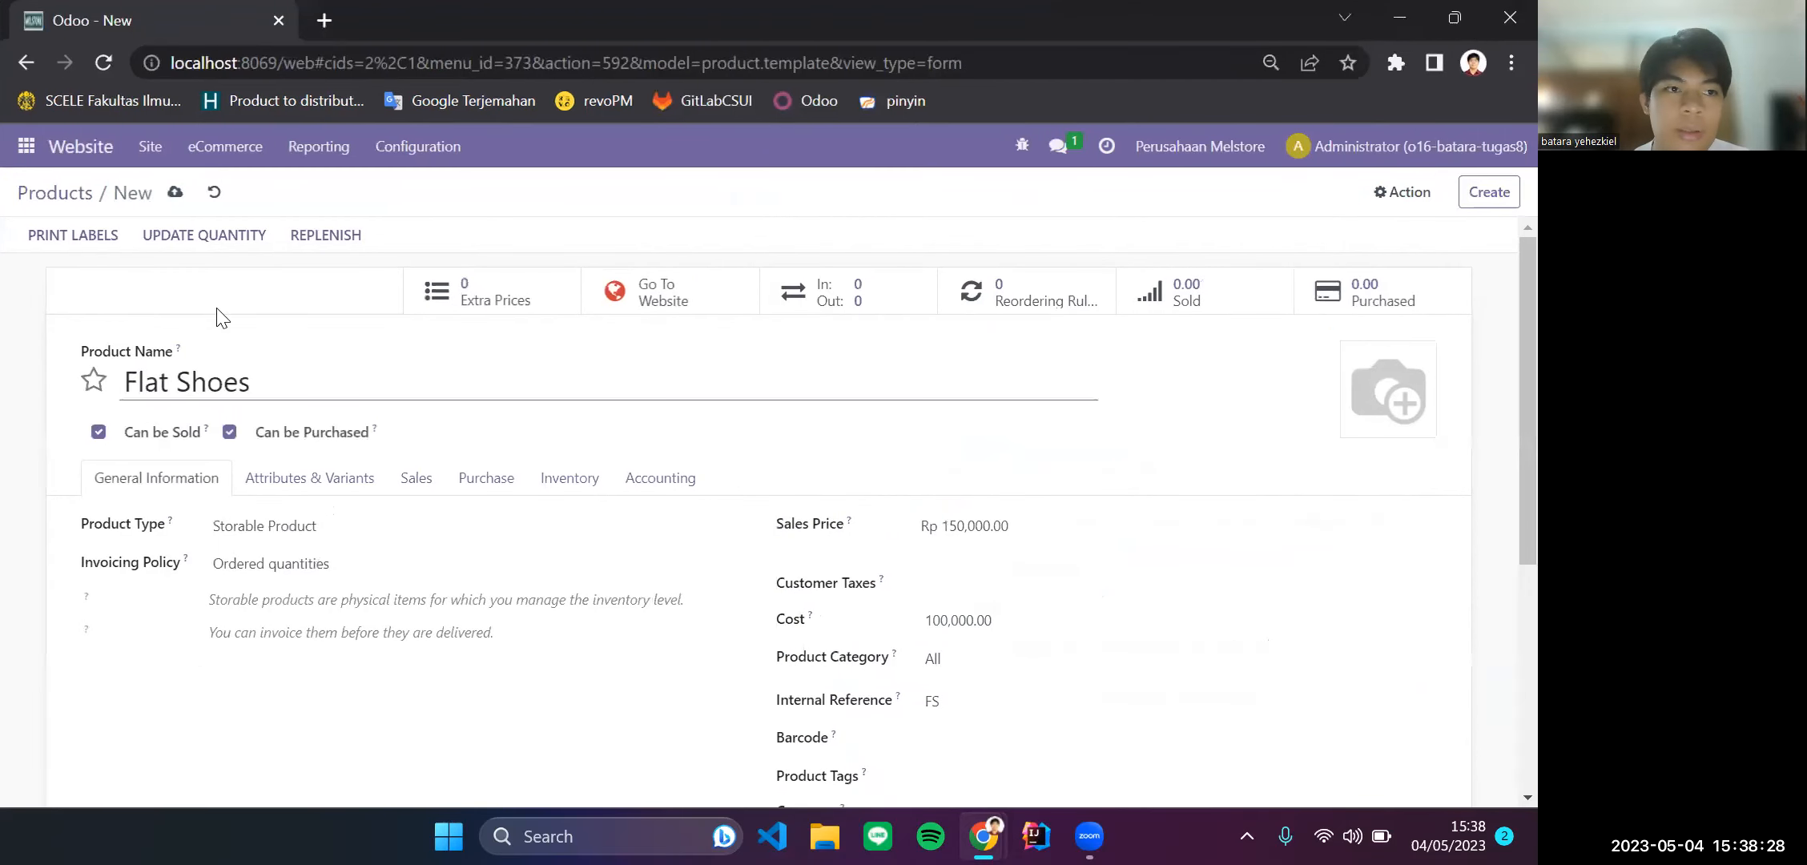
click(174, 192)
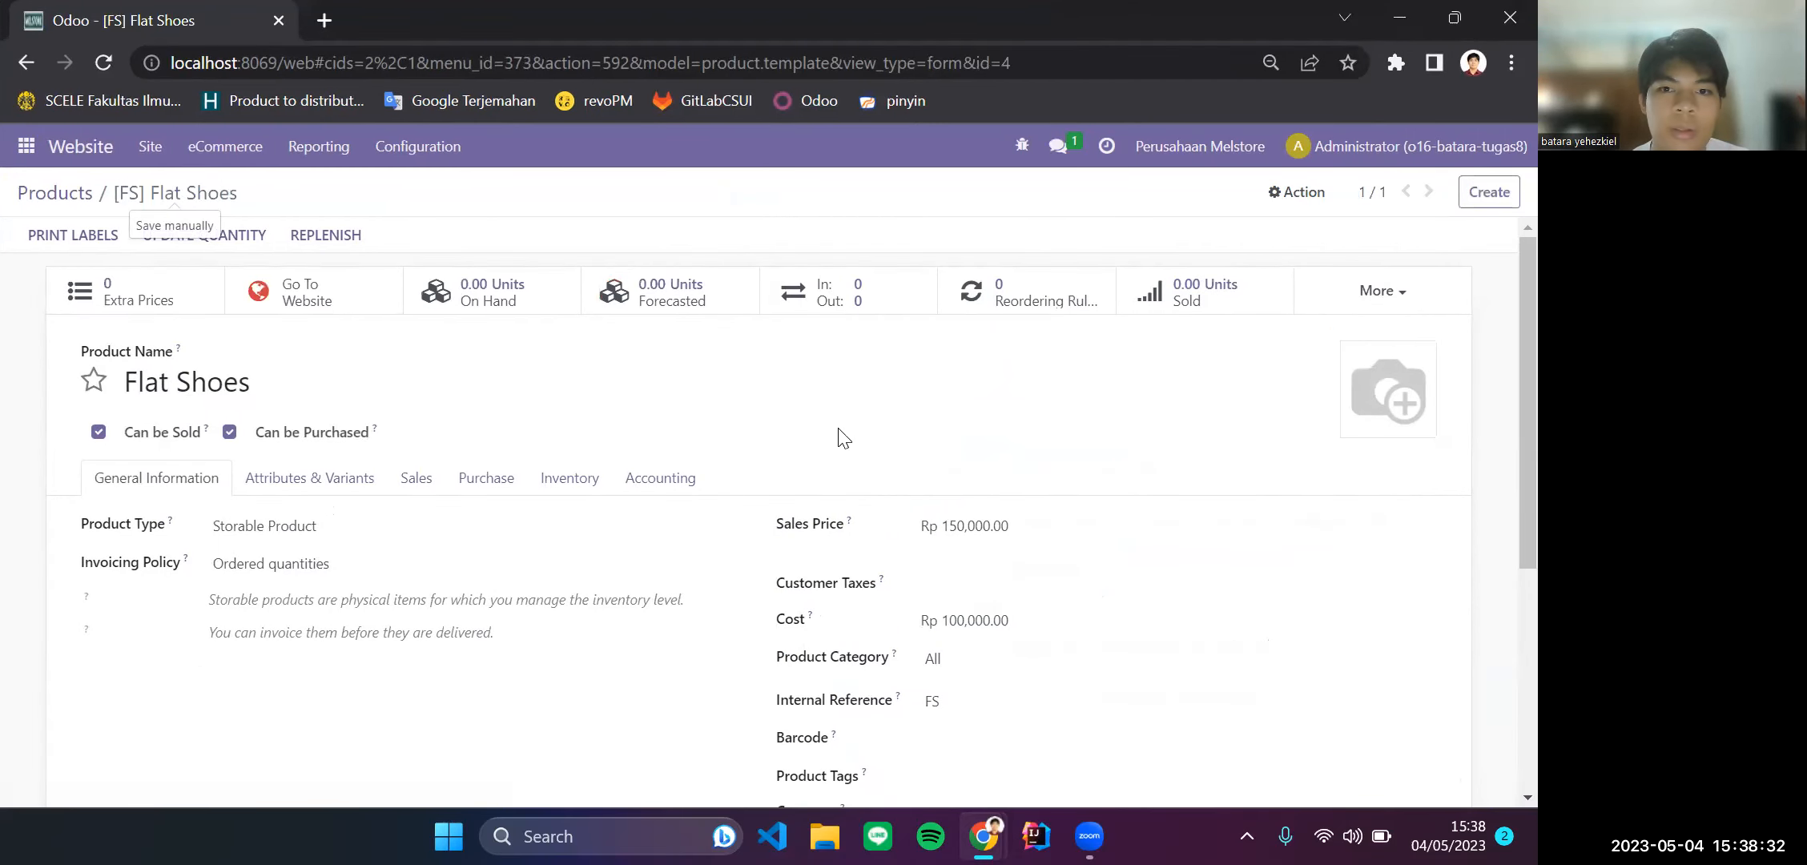
Step: Check the general information of Flat Shoes and duplicate the product record
scroll(914, 435, down, 5)
scroll(914, 435, up, 5)
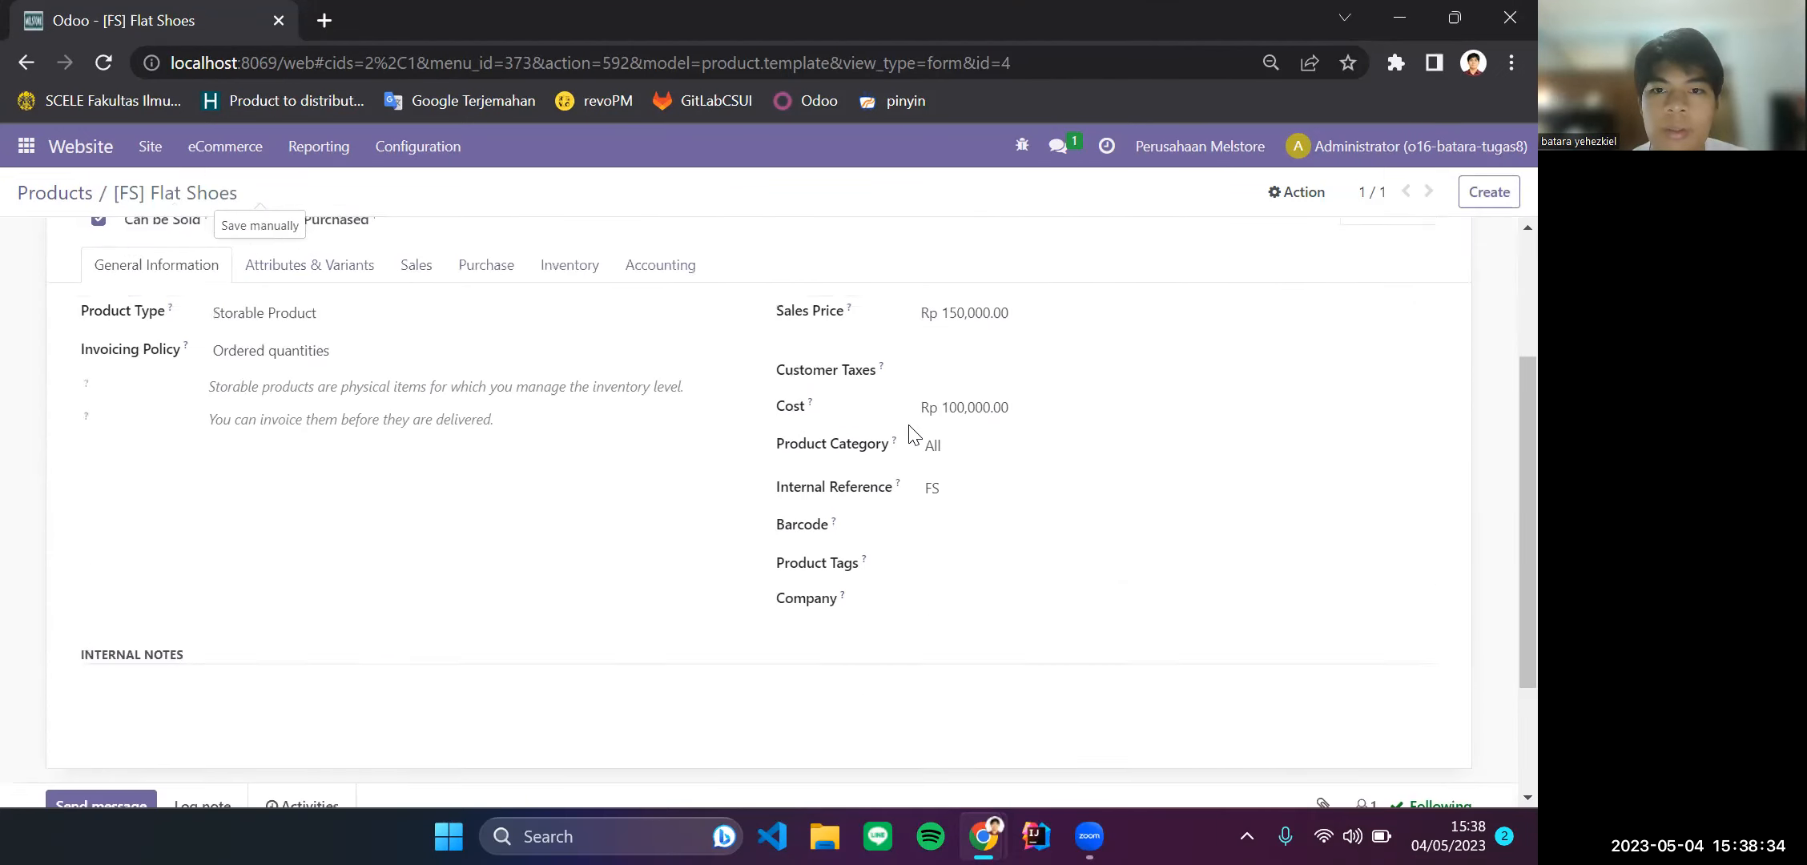
click(1284, 196)
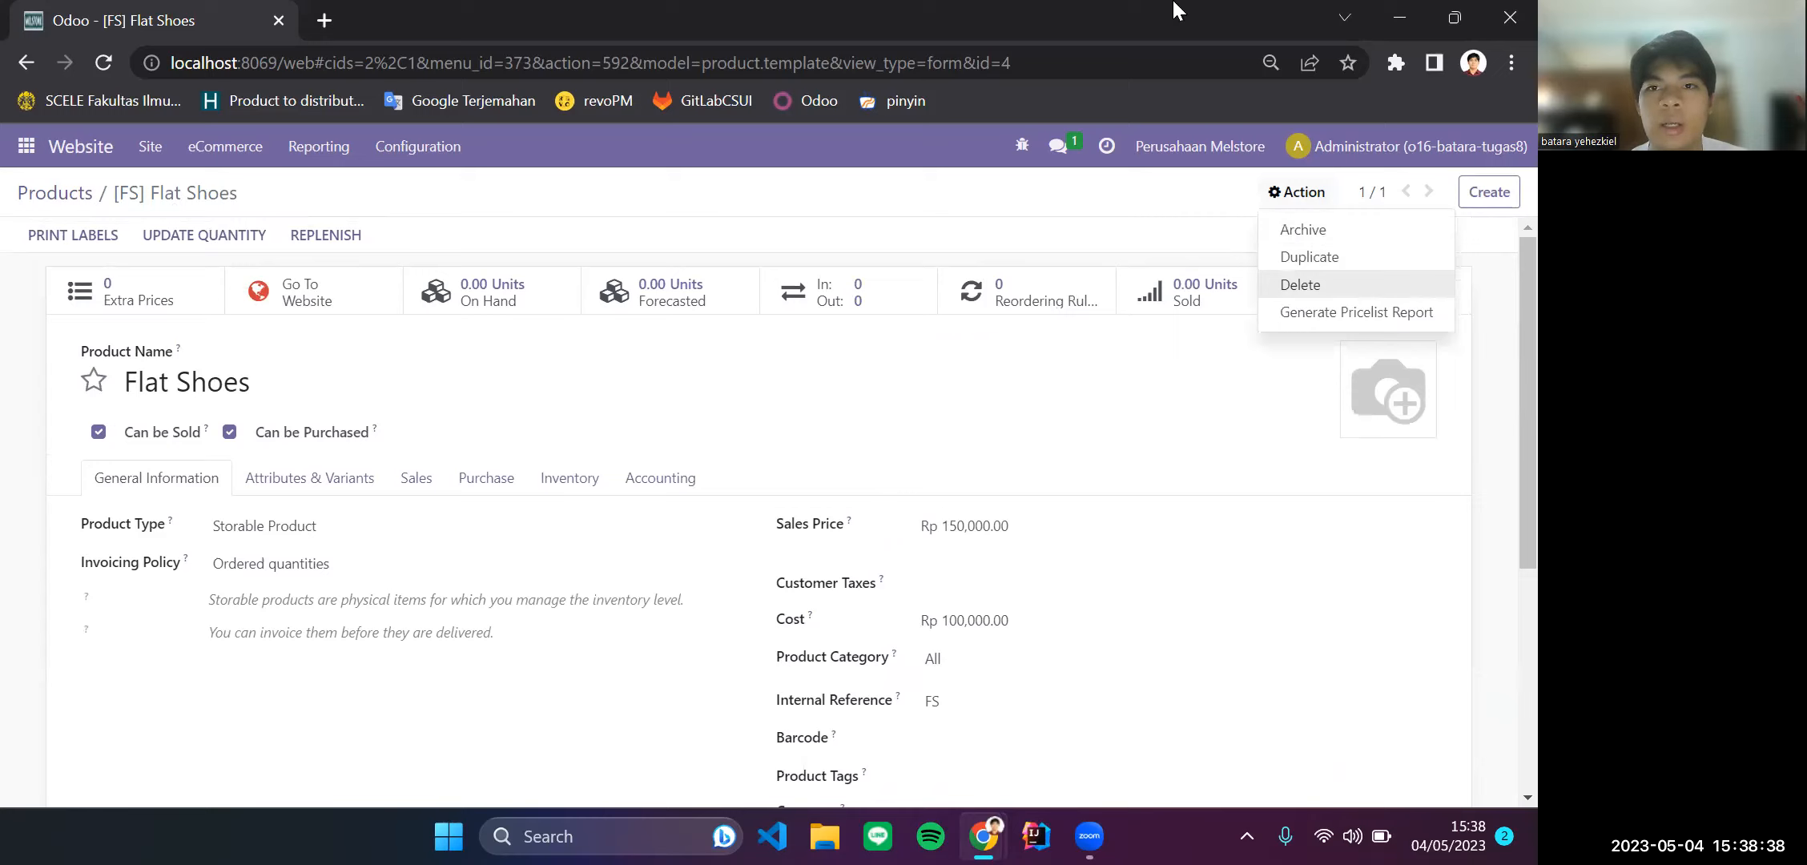
click(1307, 256)
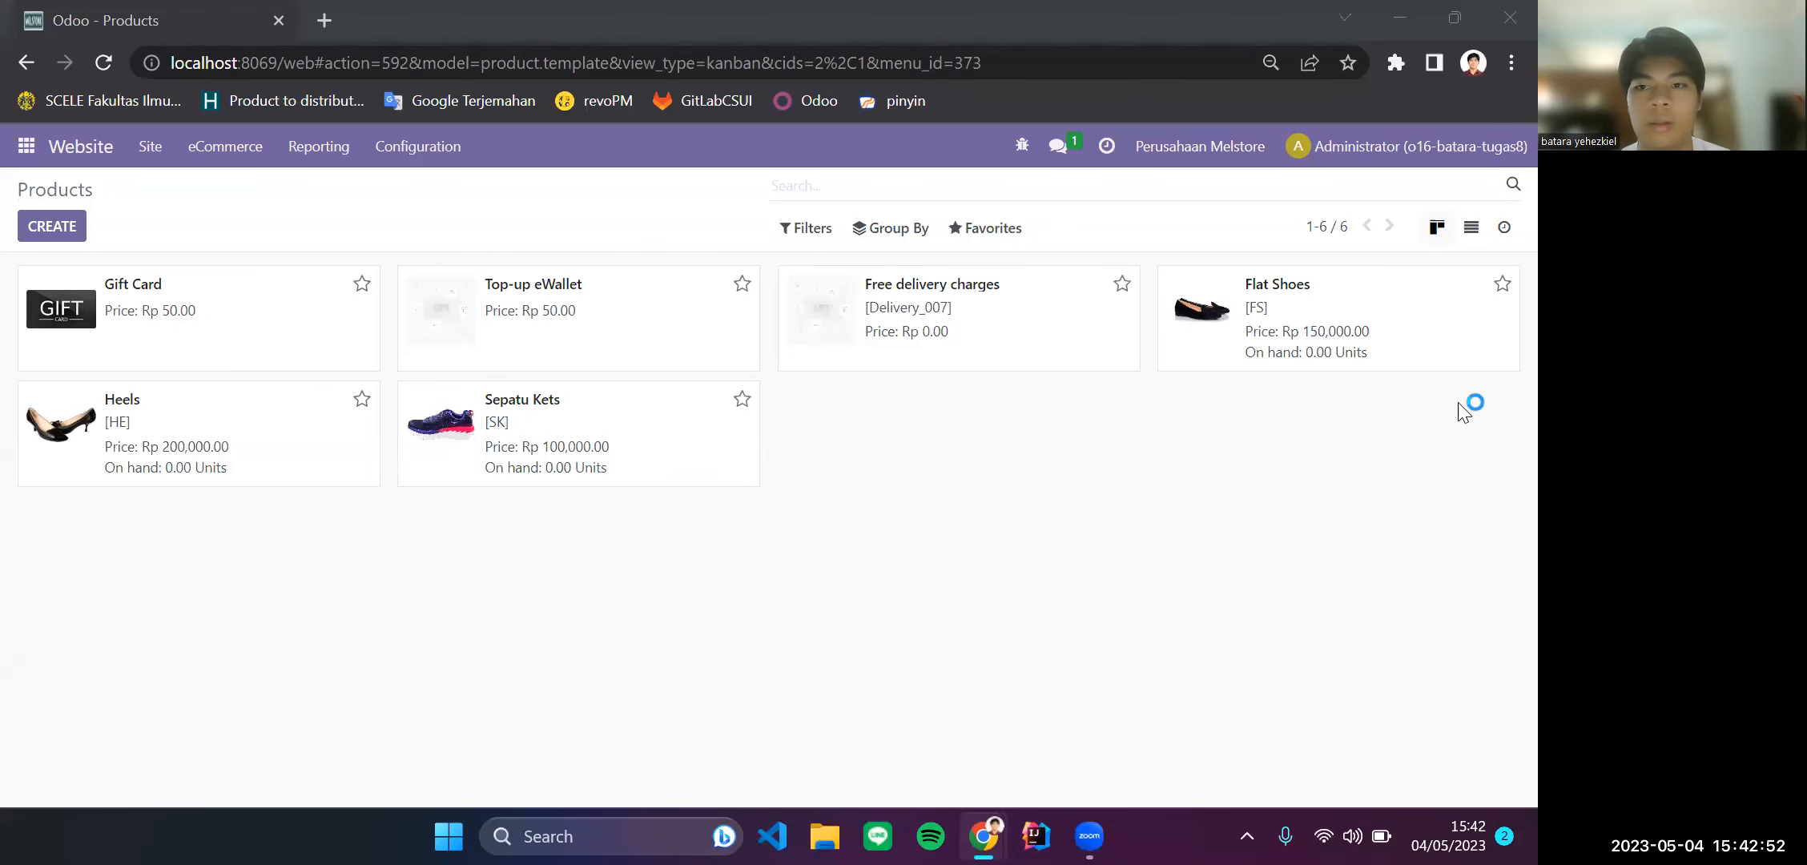
Step: Review the product records of Flat Shoes, Heels and Sepatu Kets one after another from the Products overview
click(1304, 308)
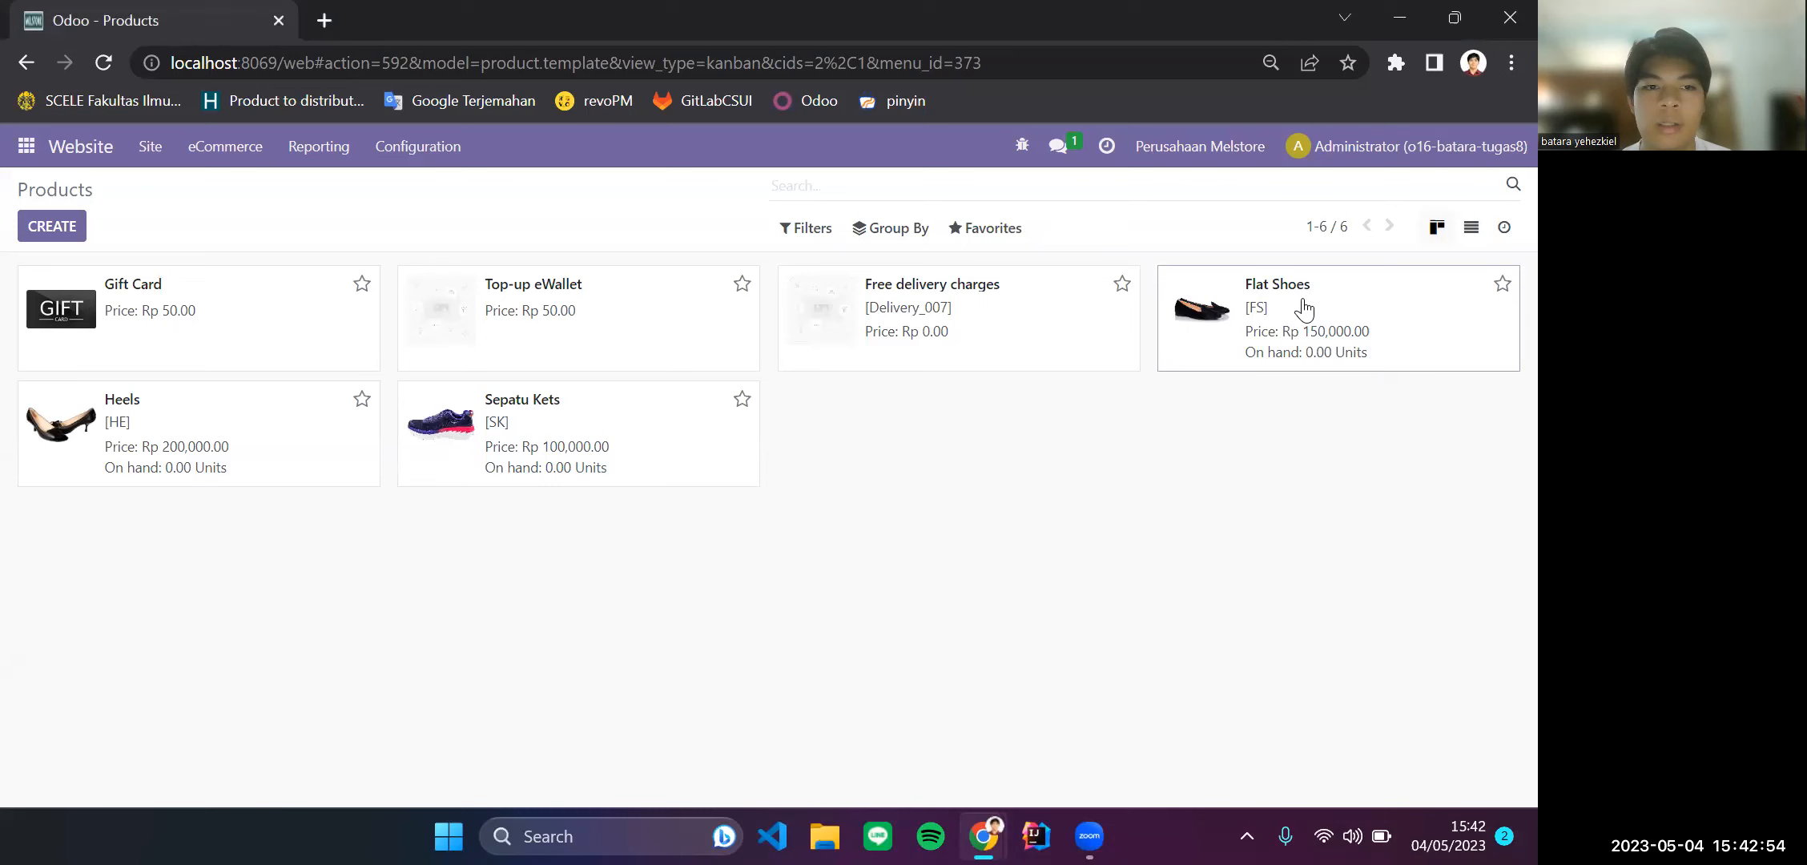
scroll(859, 430, down, 4)
scroll(860, 430, up, 4)
scroll(859, 430, left, 5)
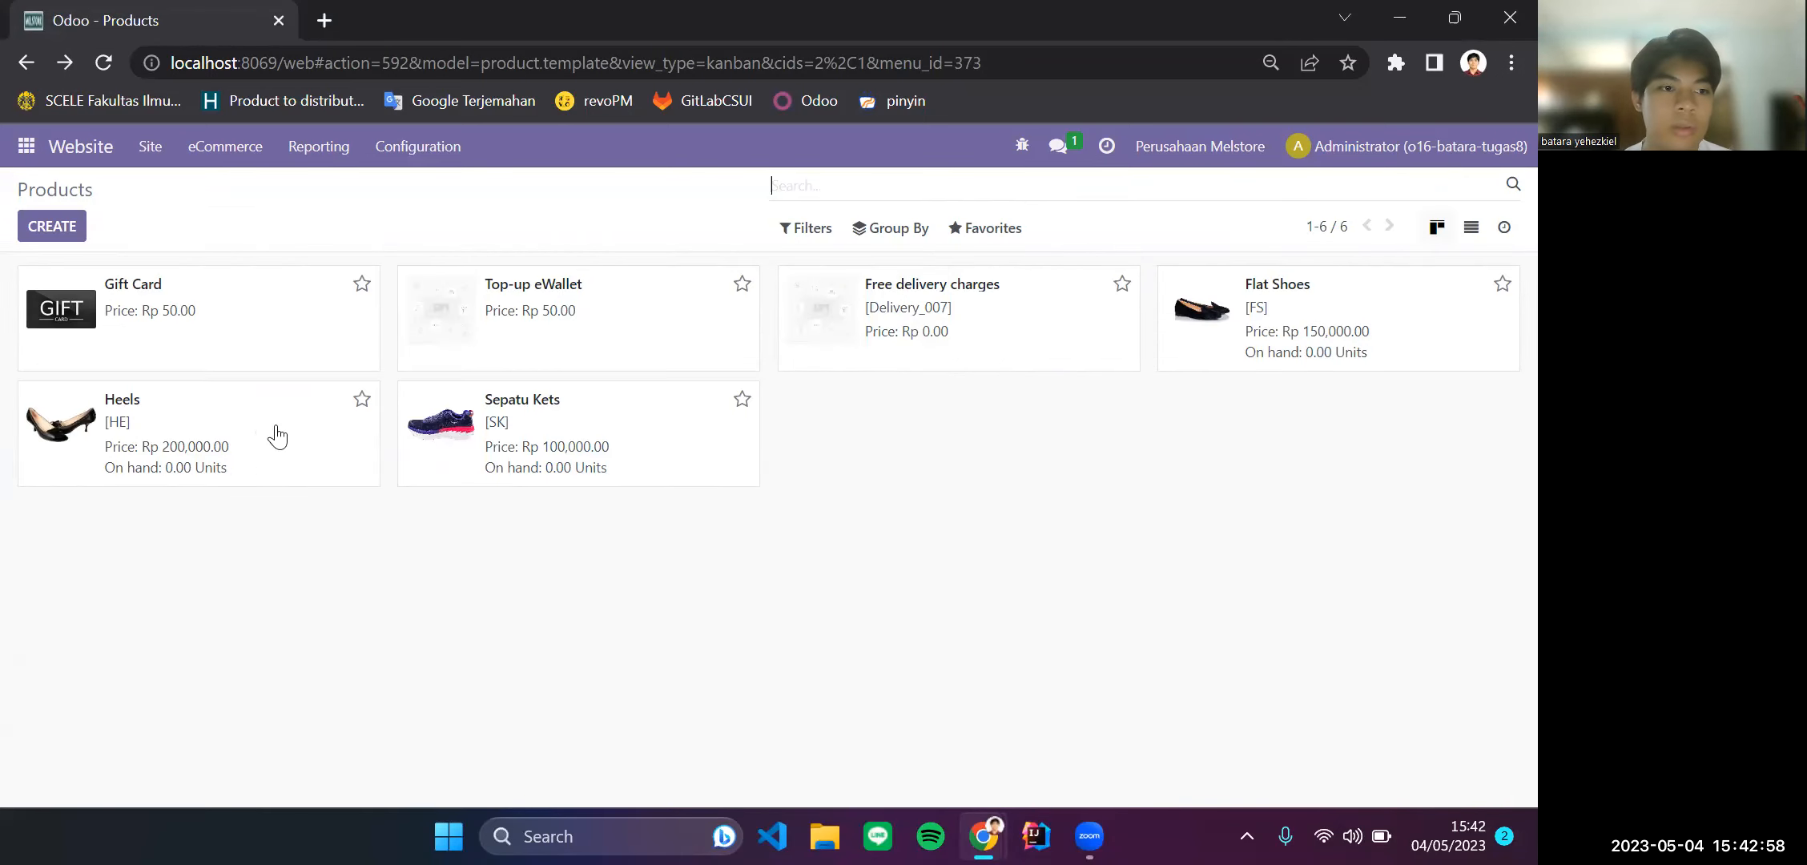
key(Return)
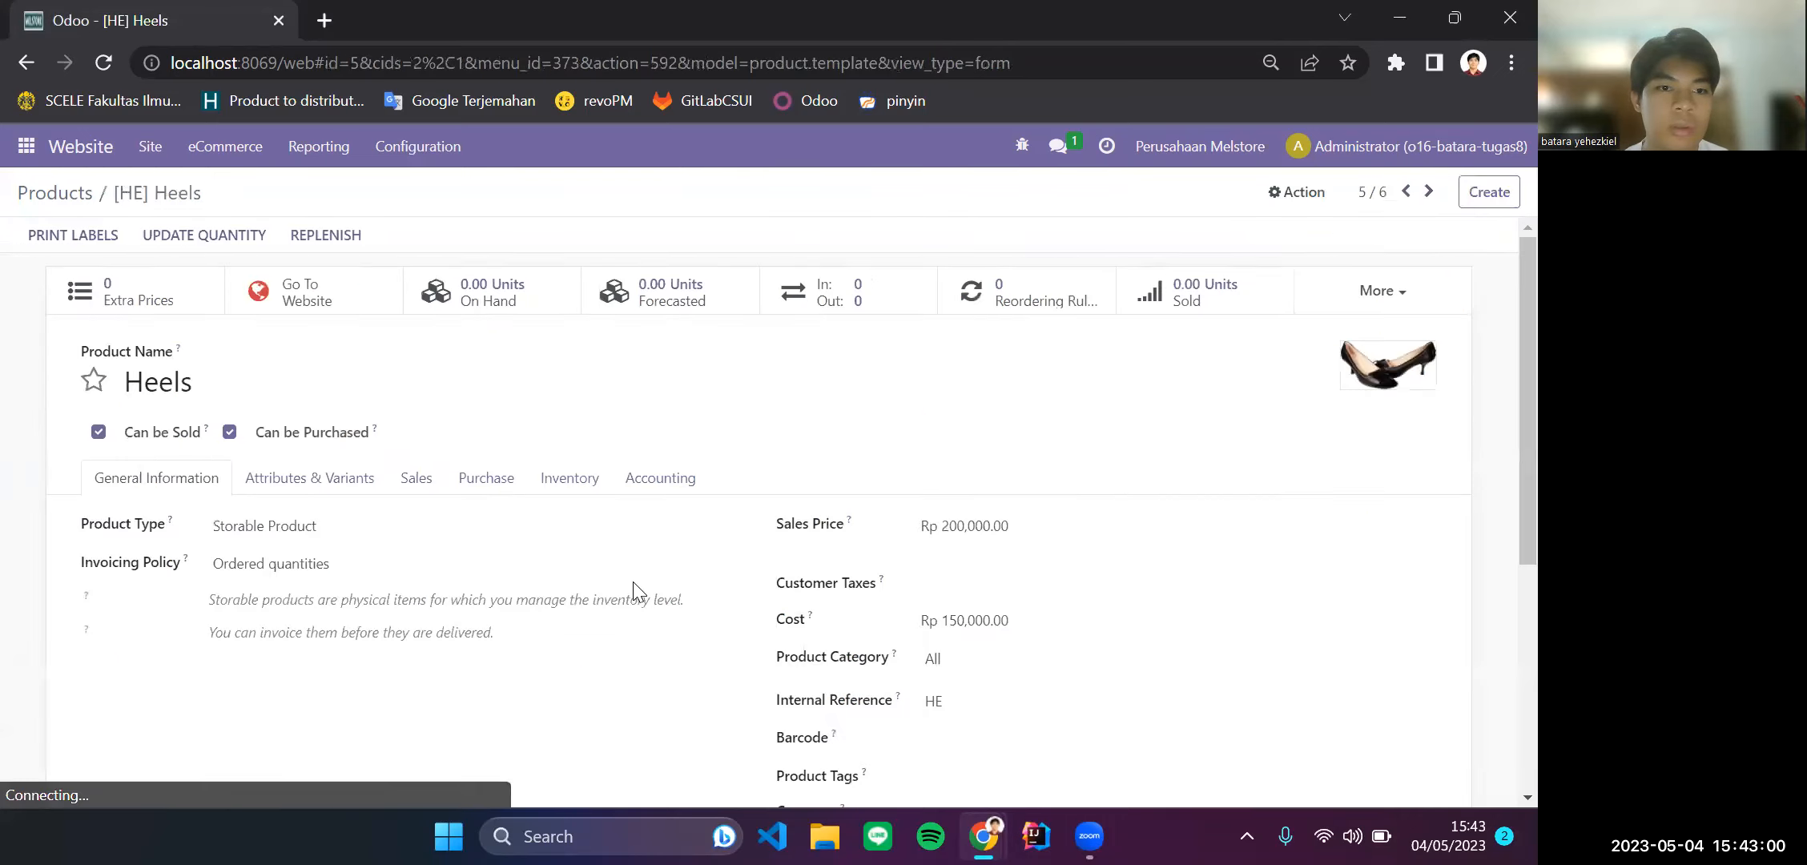
scroll(638, 592, down, 2)
scroll(638, 592, up, 2)
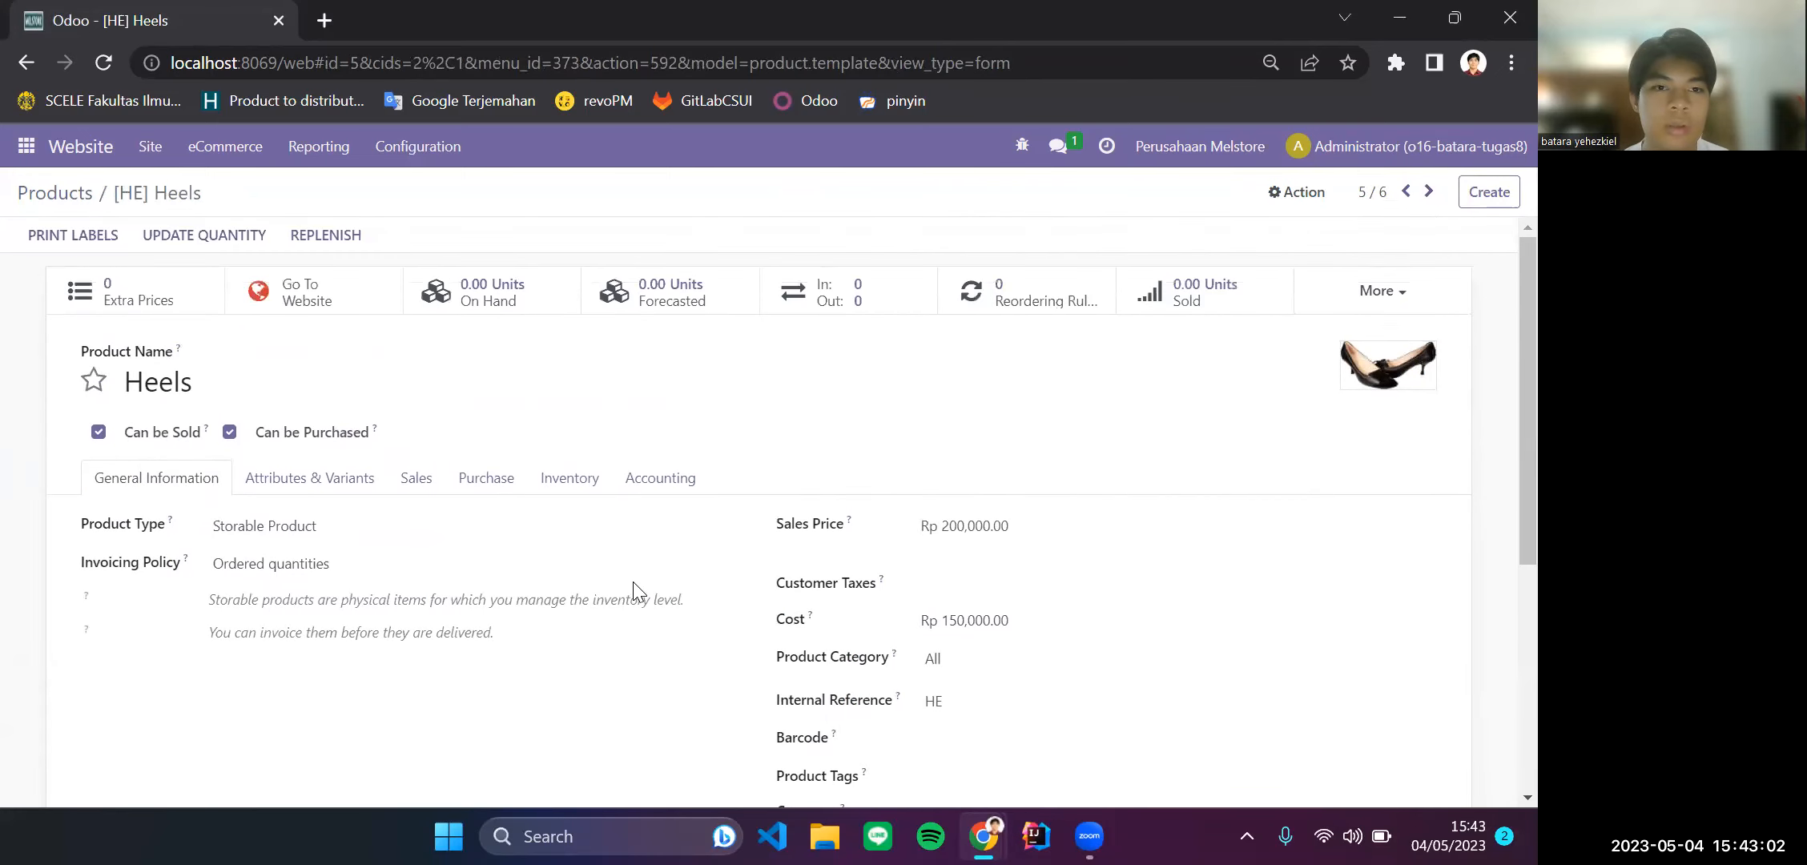
scroll(633, 591, left, 5)
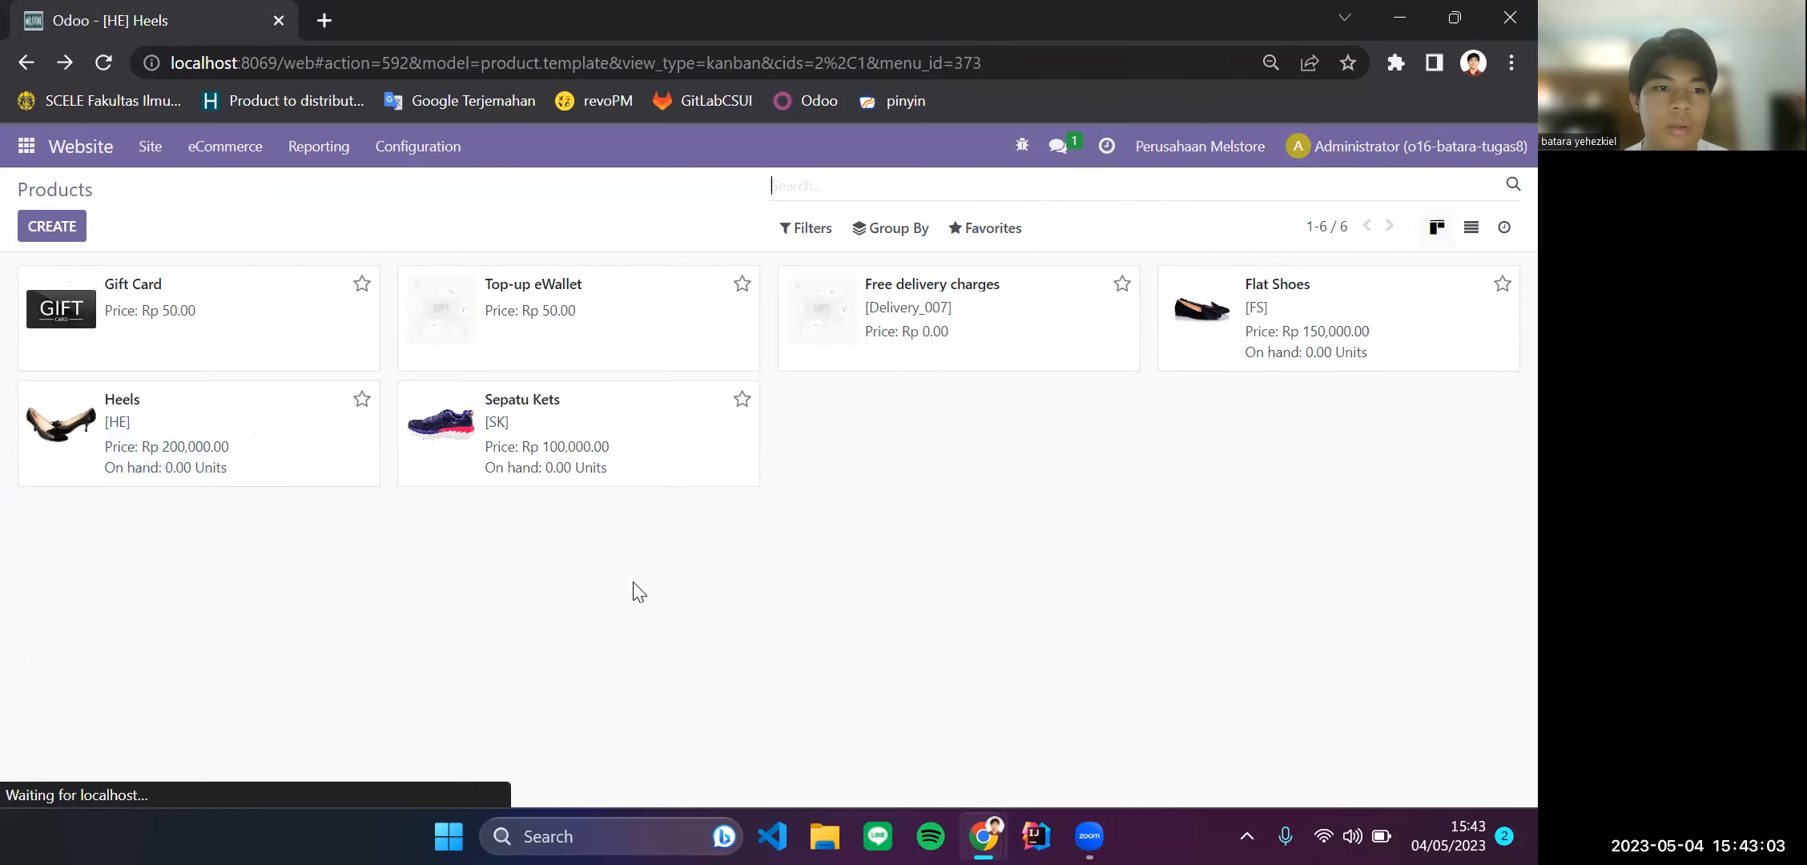
click(549, 463)
scroll(537, 653, down, 2)
scroll(537, 653, up, 2)
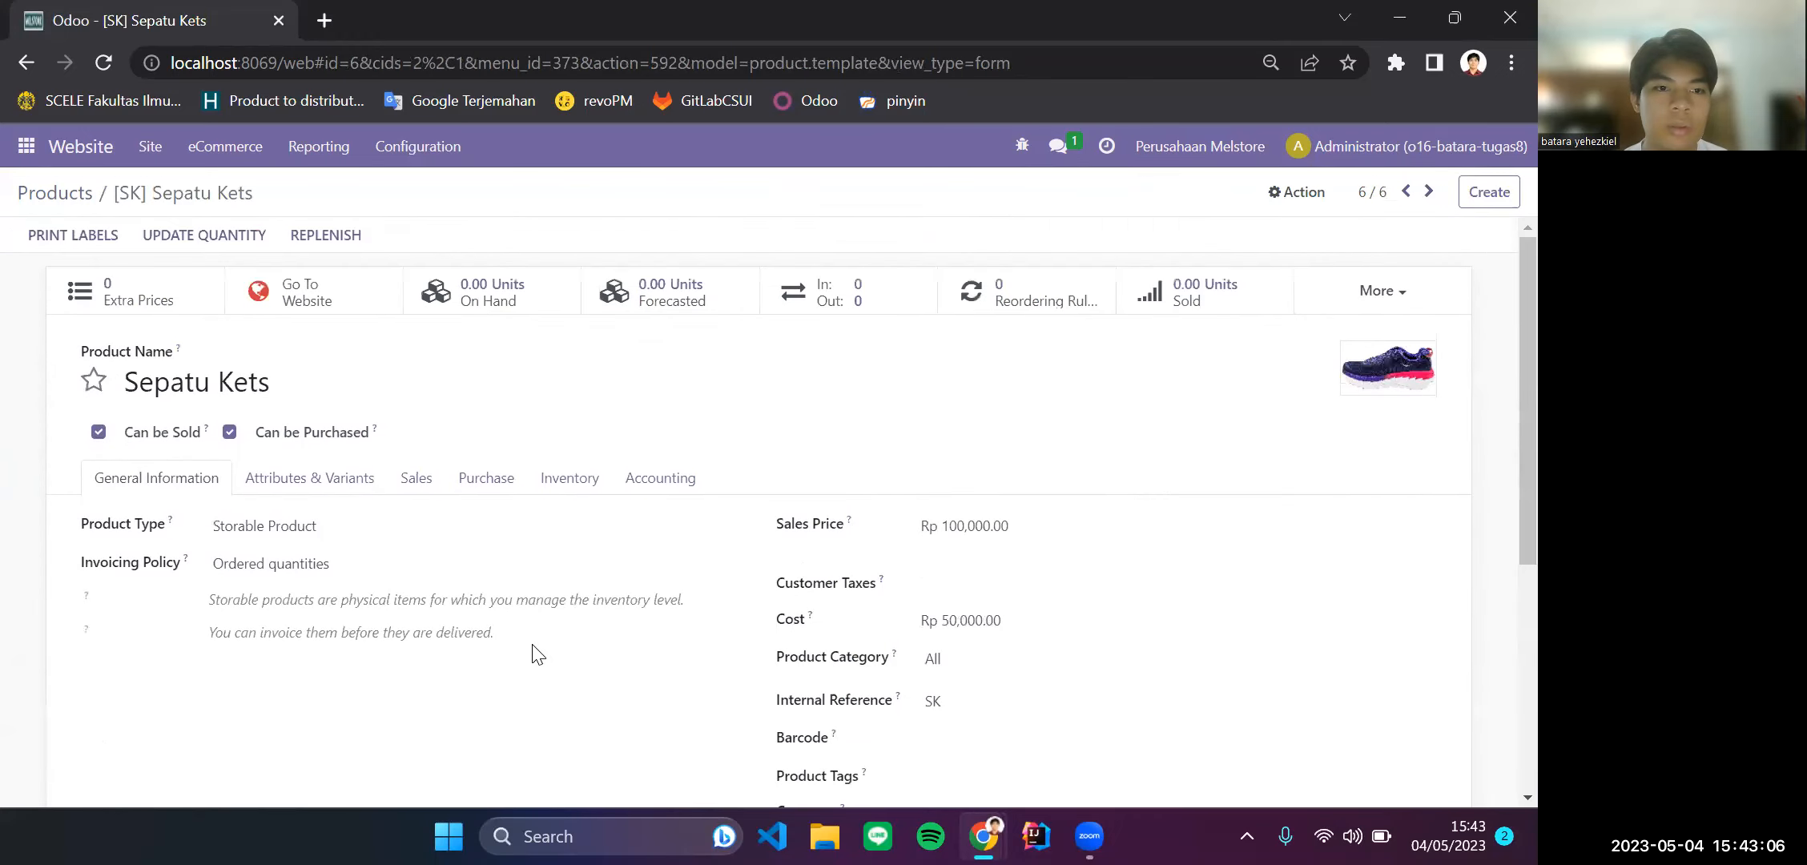
scroll(533, 645, left, 5)
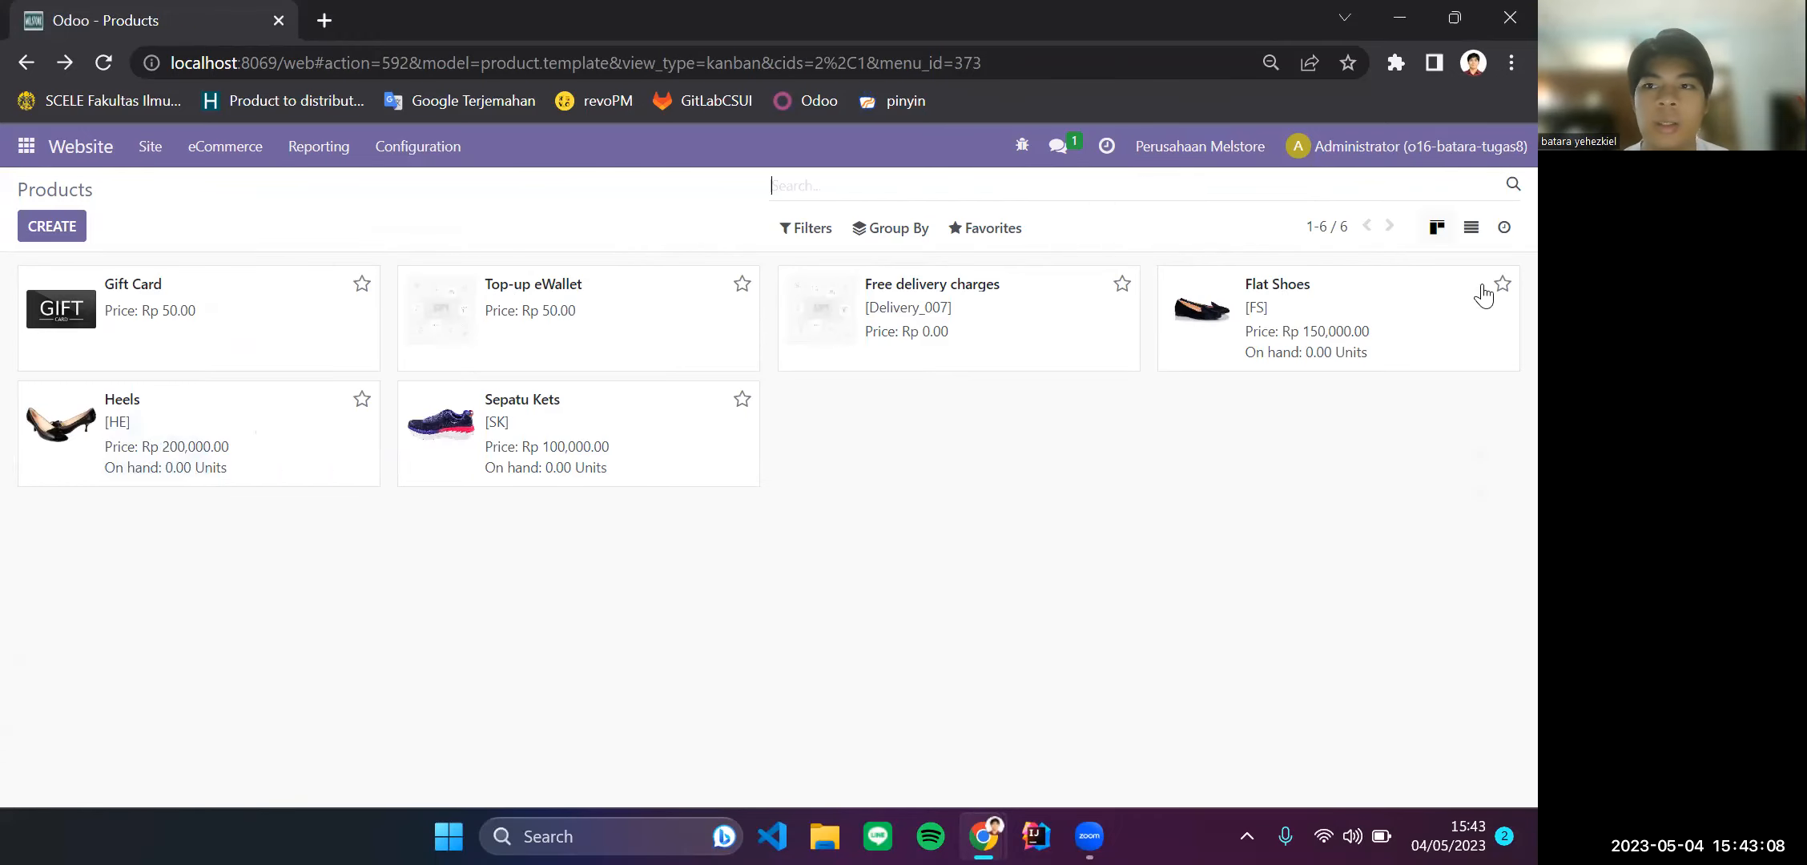
Step: Show the products as a list and add the Is Published column to it
click(1470, 229)
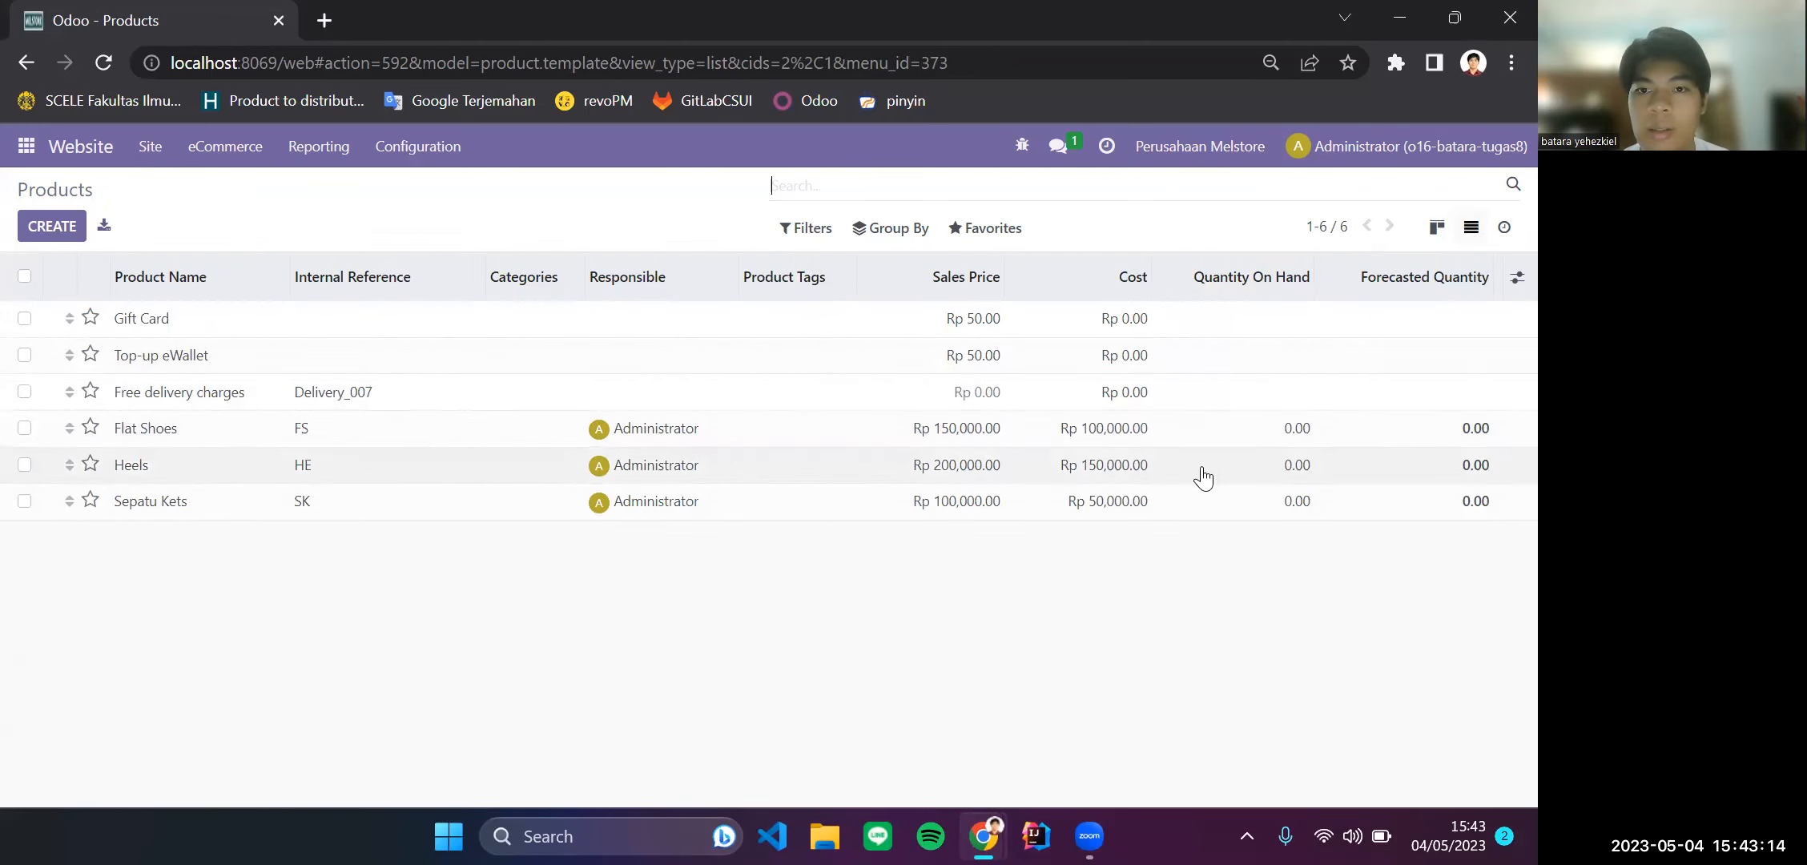
click(1514, 280)
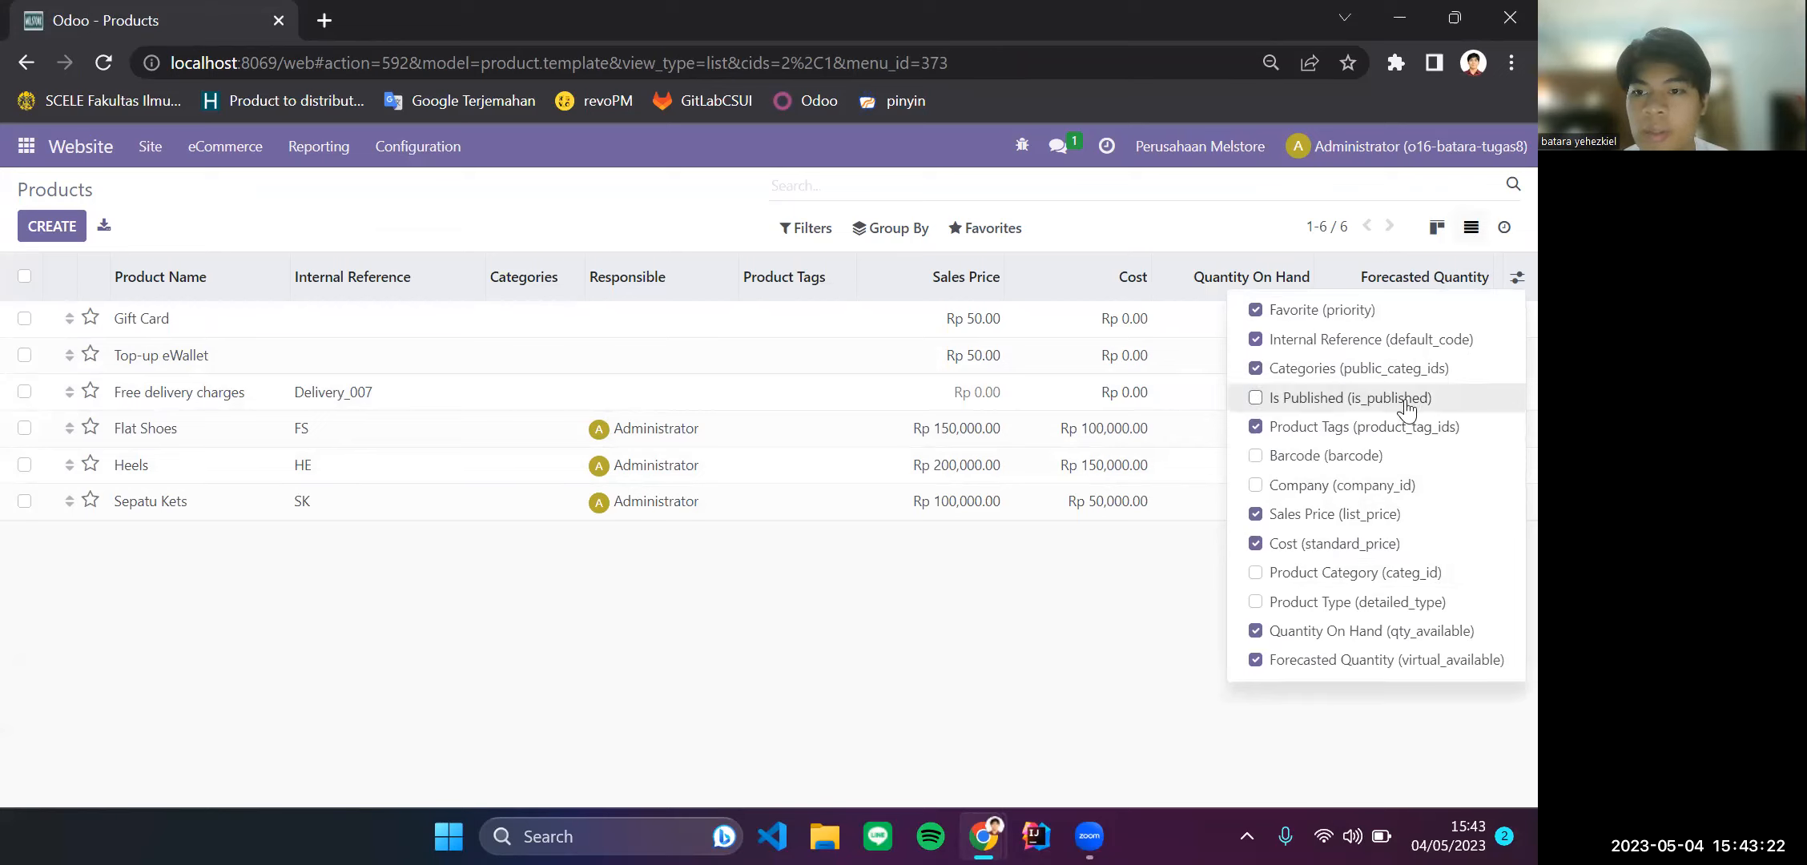
click(1255, 398)
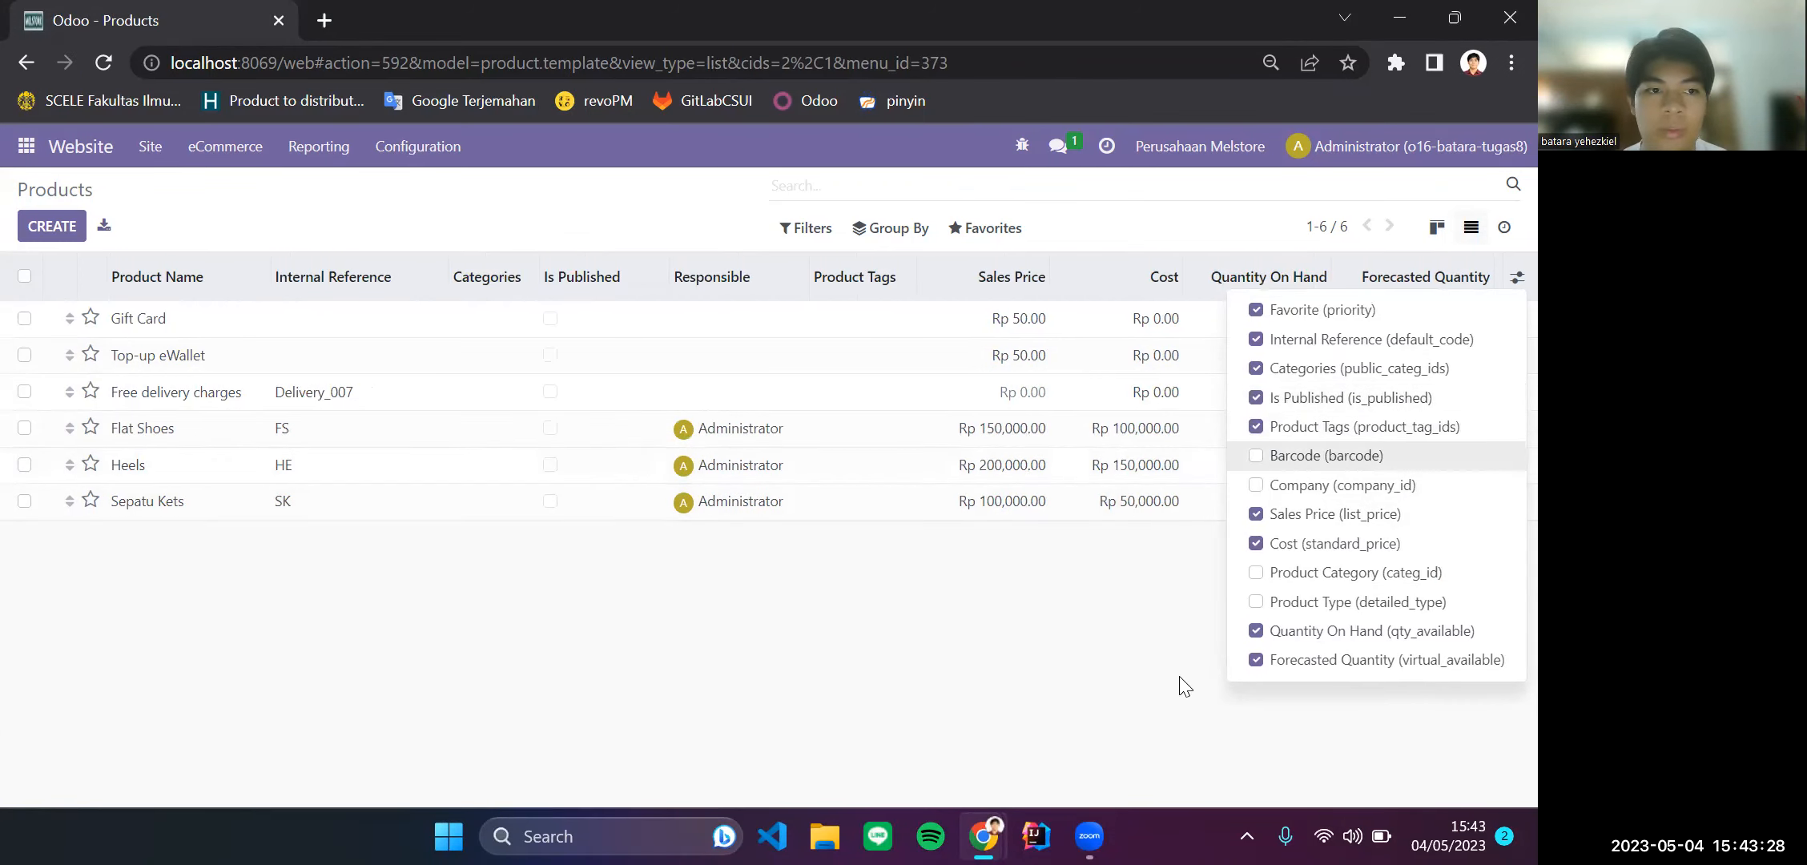
click(1129, 644)
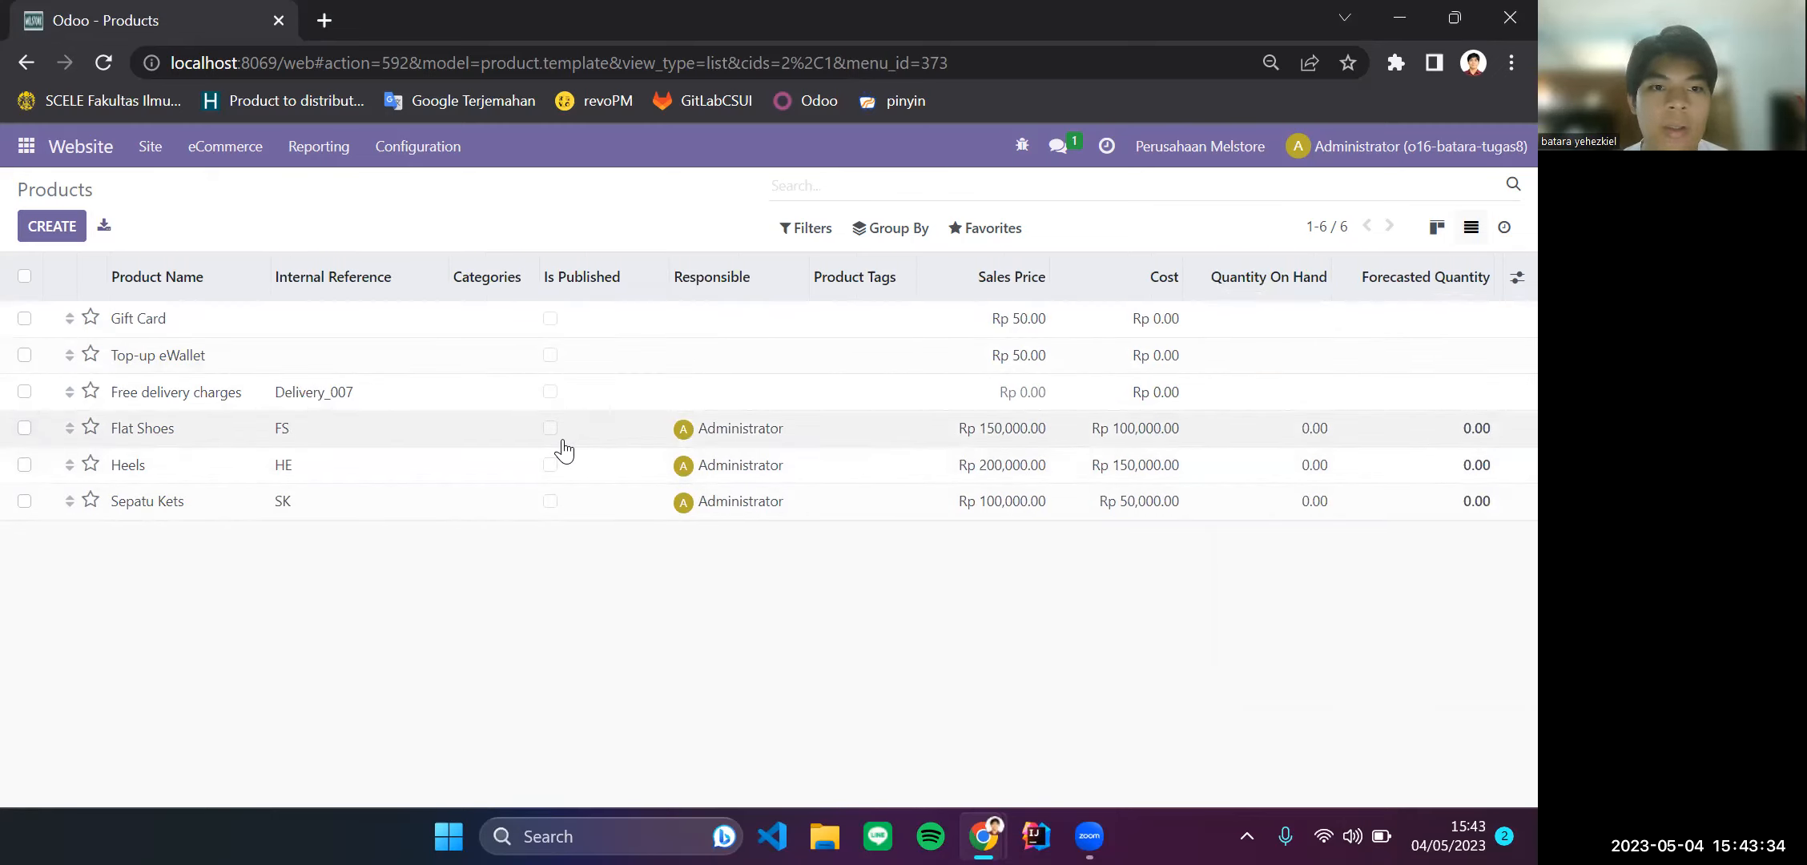
Step: Publish Flat Shoes, Heels and Sepatu Kets together by enabling Is Published for all three and confirming the update
click(24, 428)
click(25, 465)
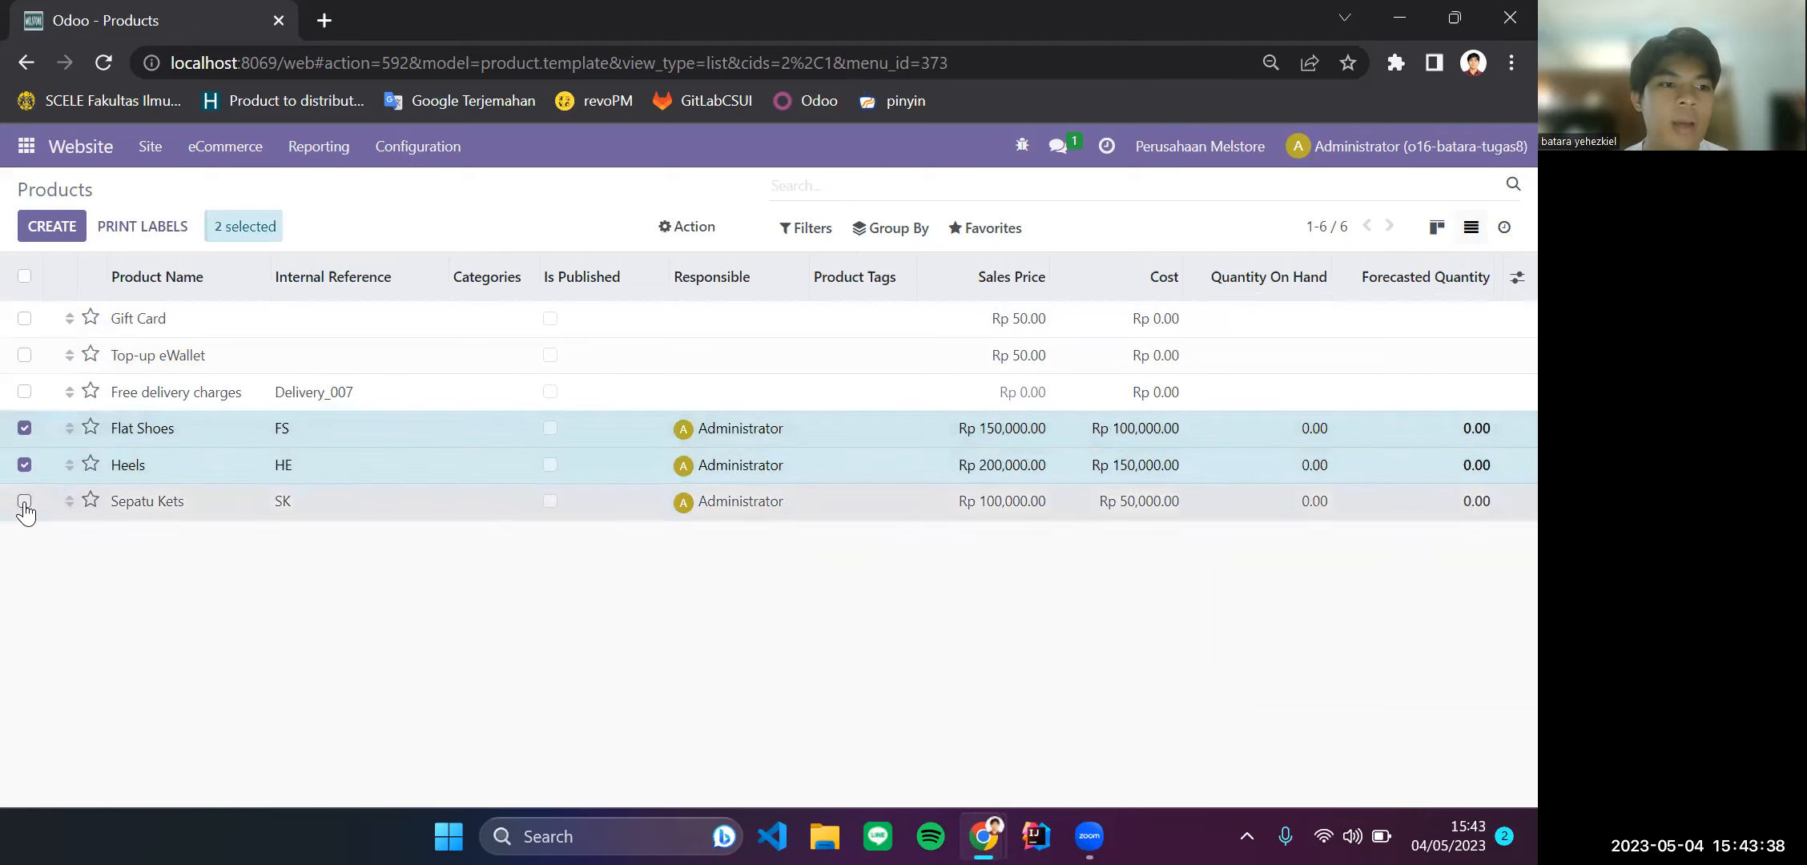
click(25, 502)
click(549, 443)
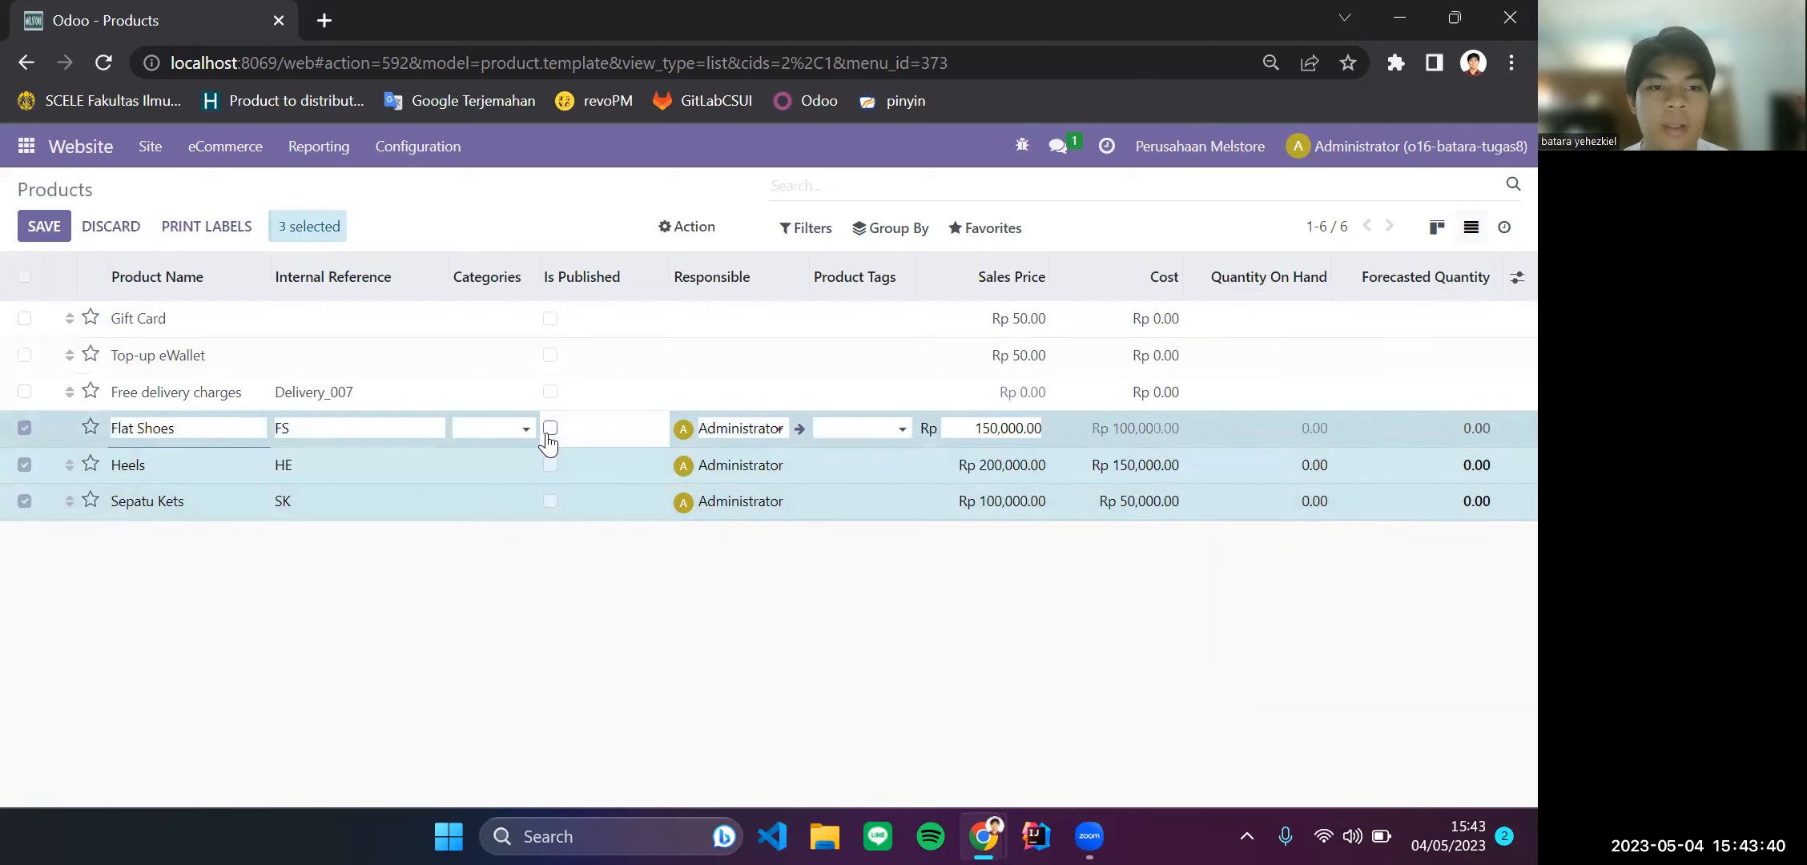
click(548, 432)
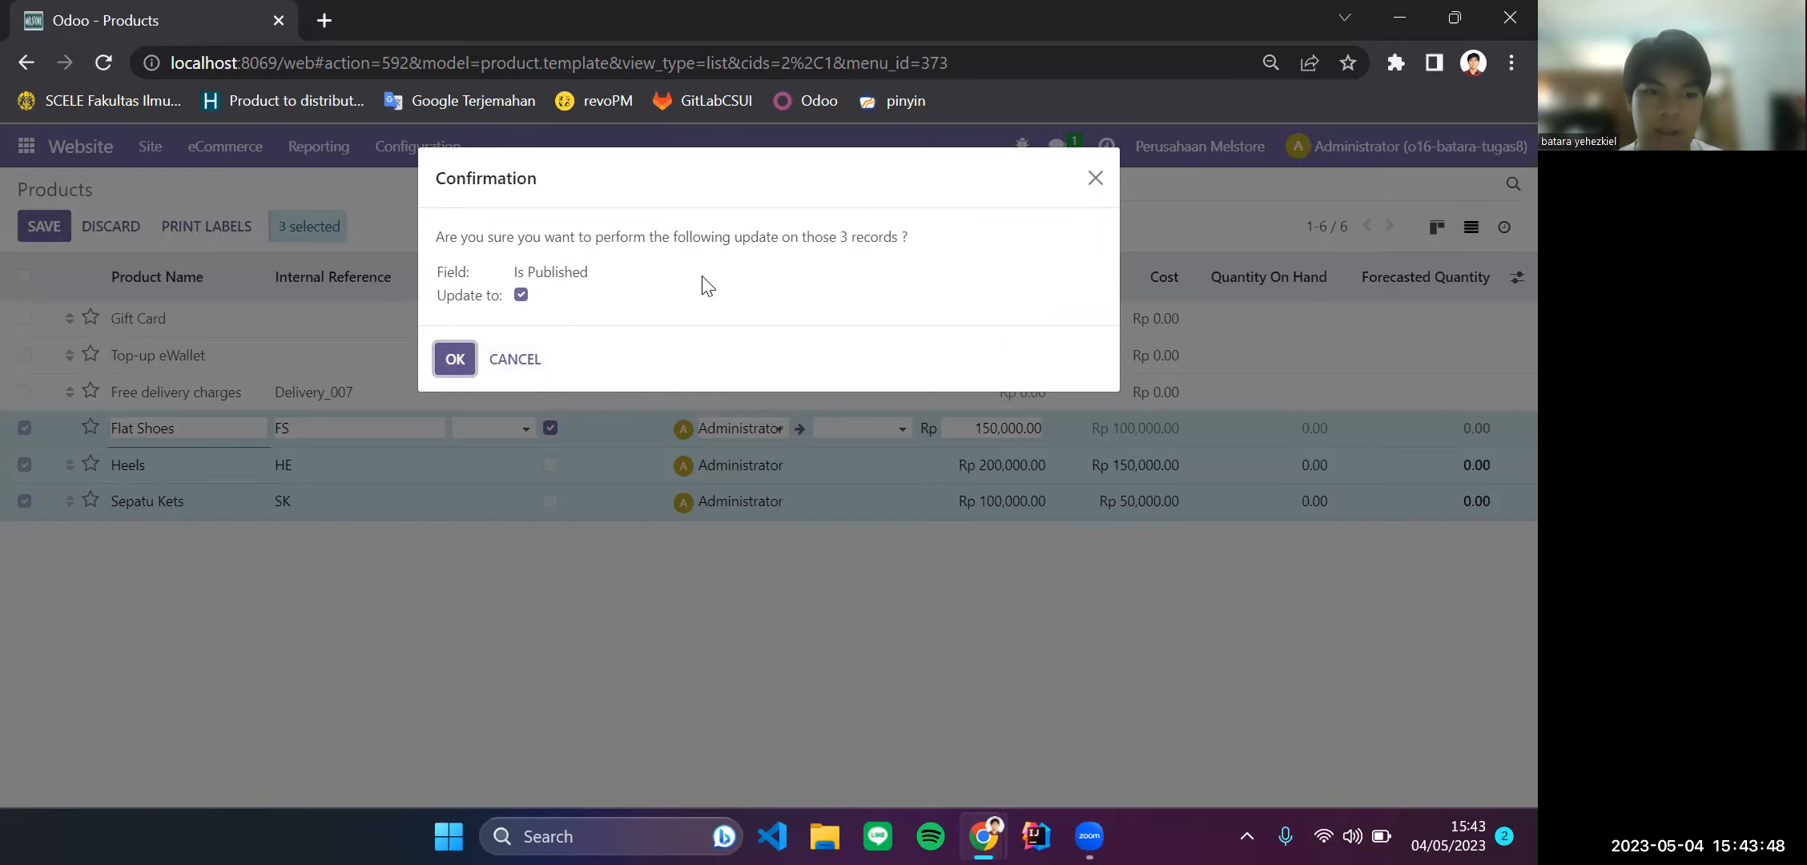
click(455, 360)
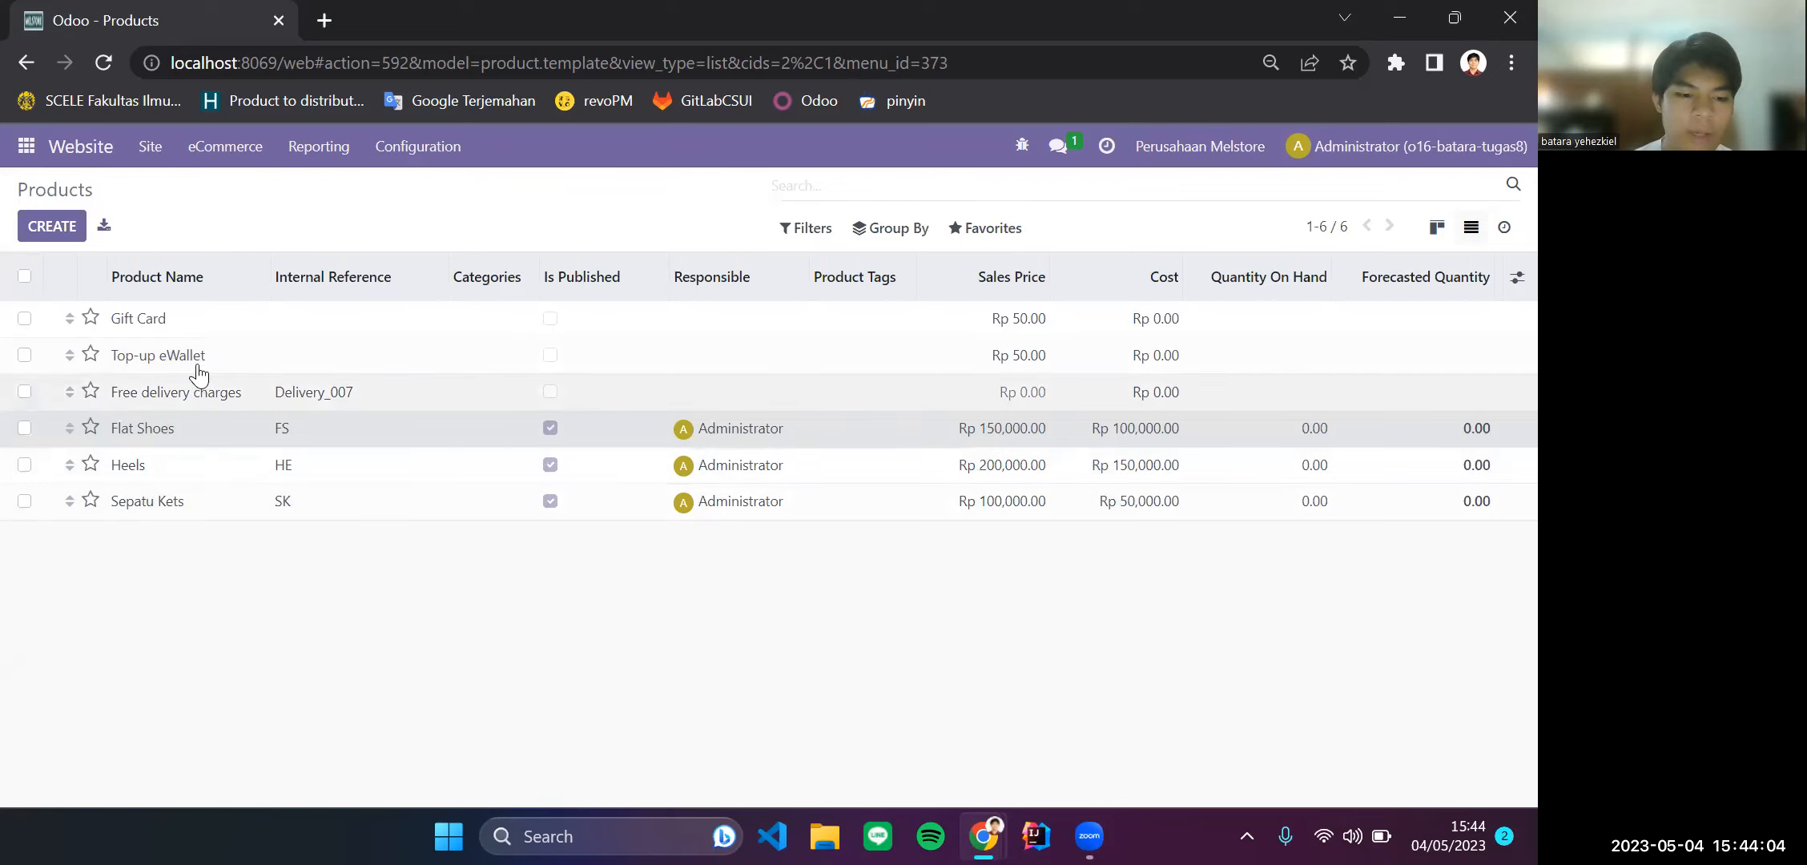
Step: Open the Melstore homepage and check the published products on its Shop page
click(135, 150)
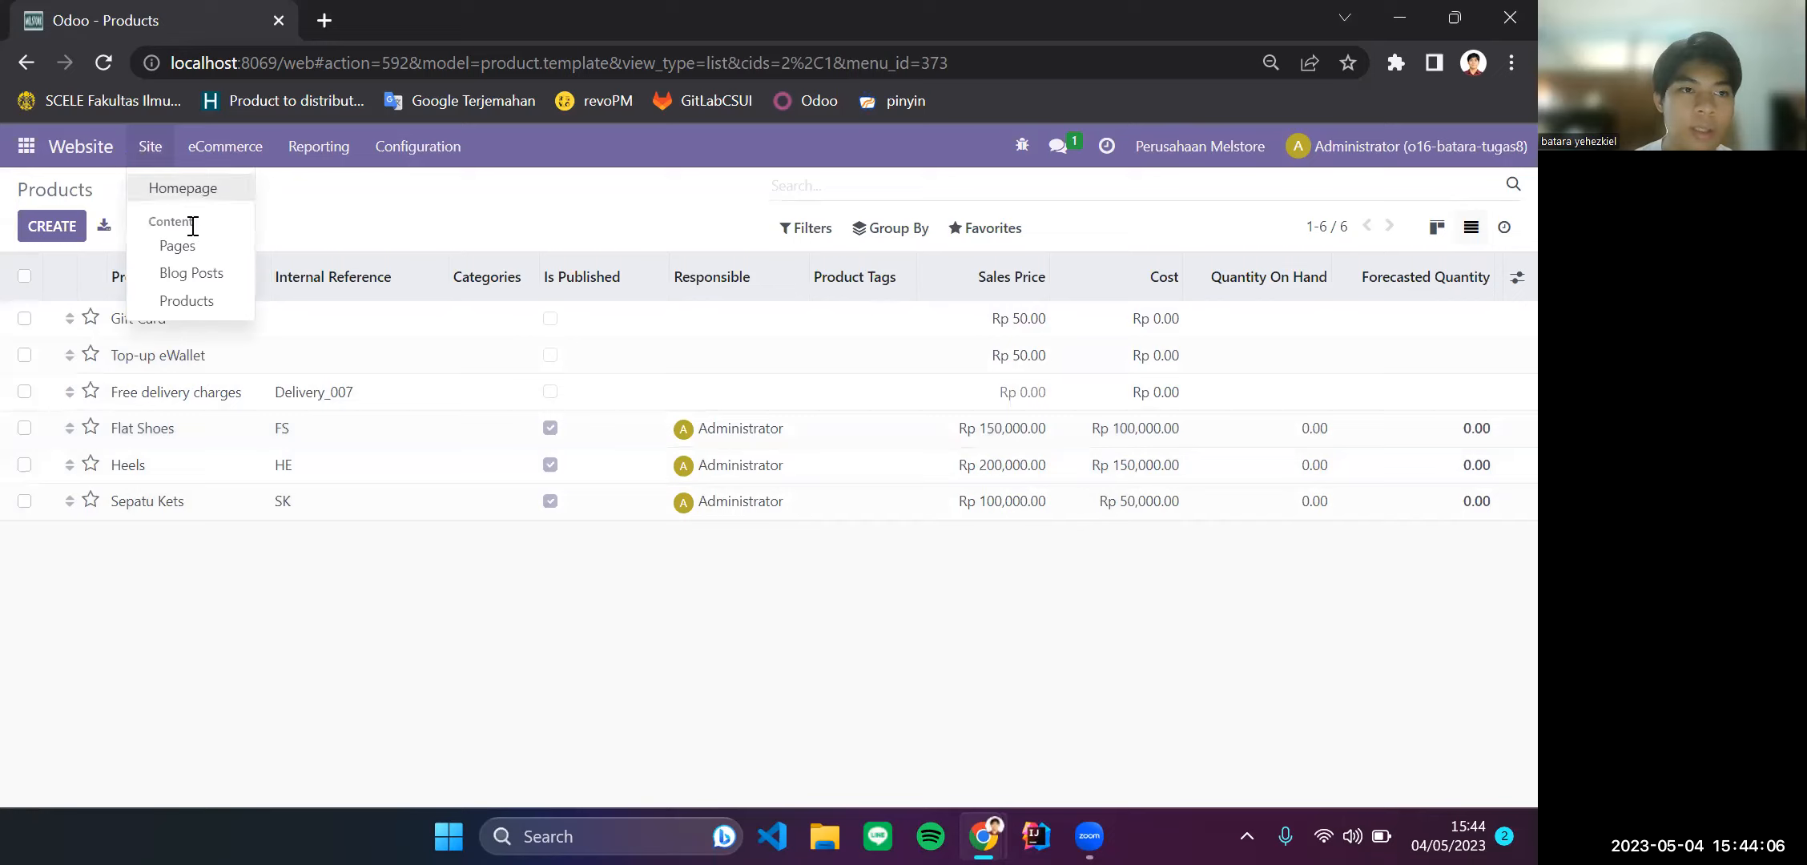
click(210, 195)
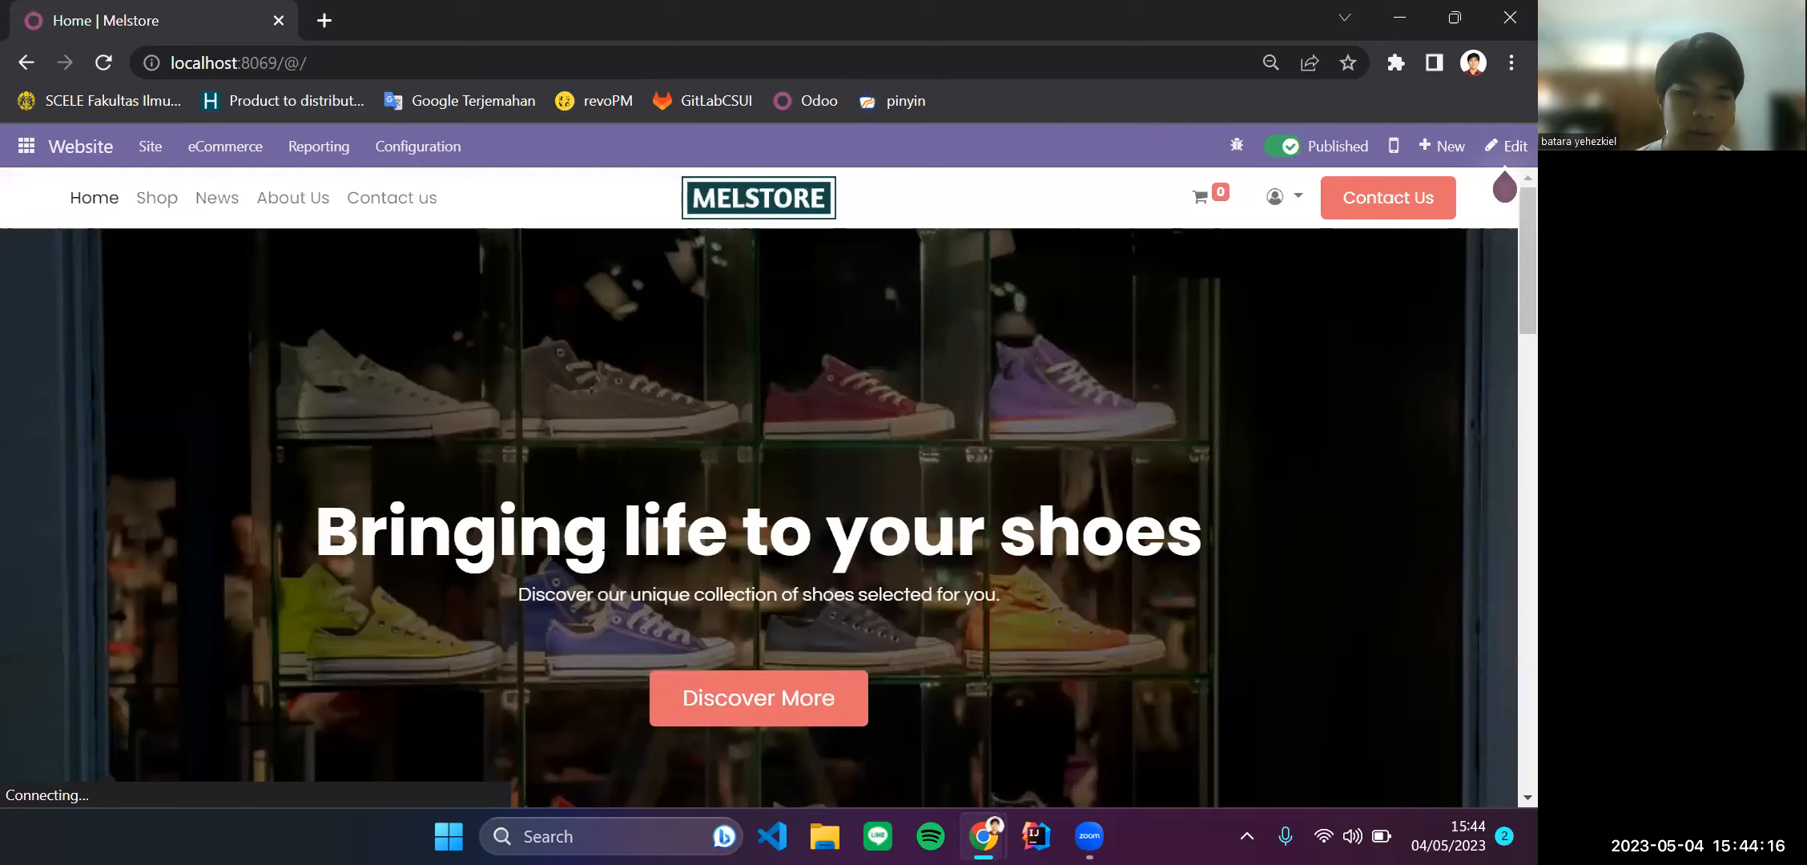
click(155, 216)
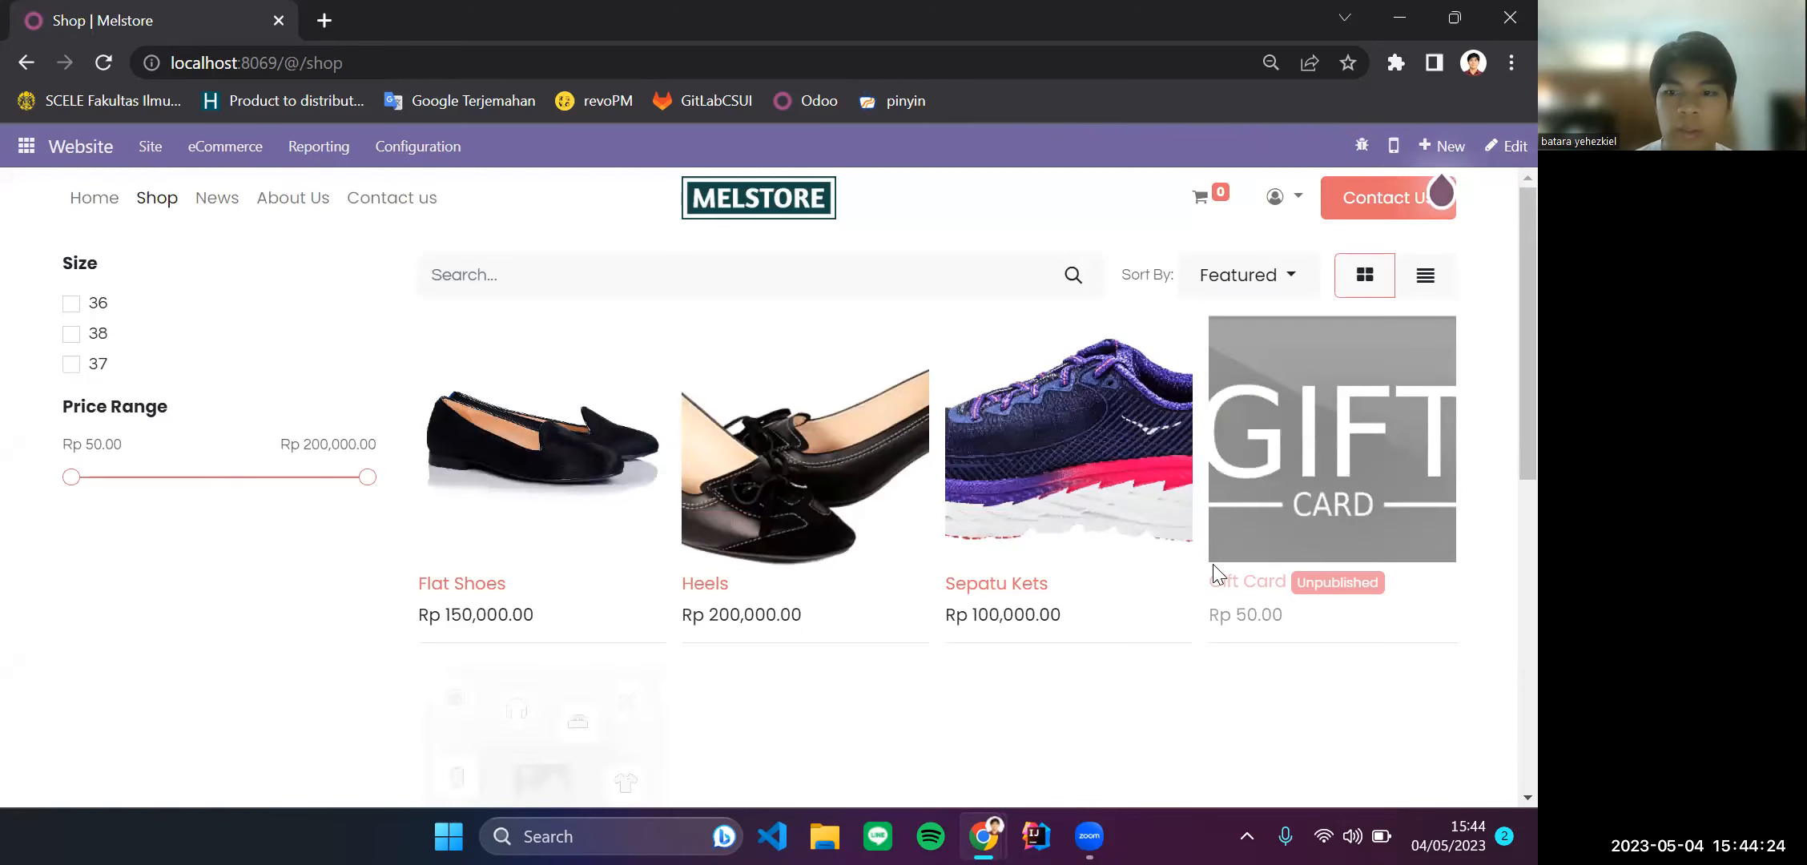
scroll(1207, 629, down, 4)
scroll(1207, 629, up, 3)
scroll(1211, 637, up, 1)
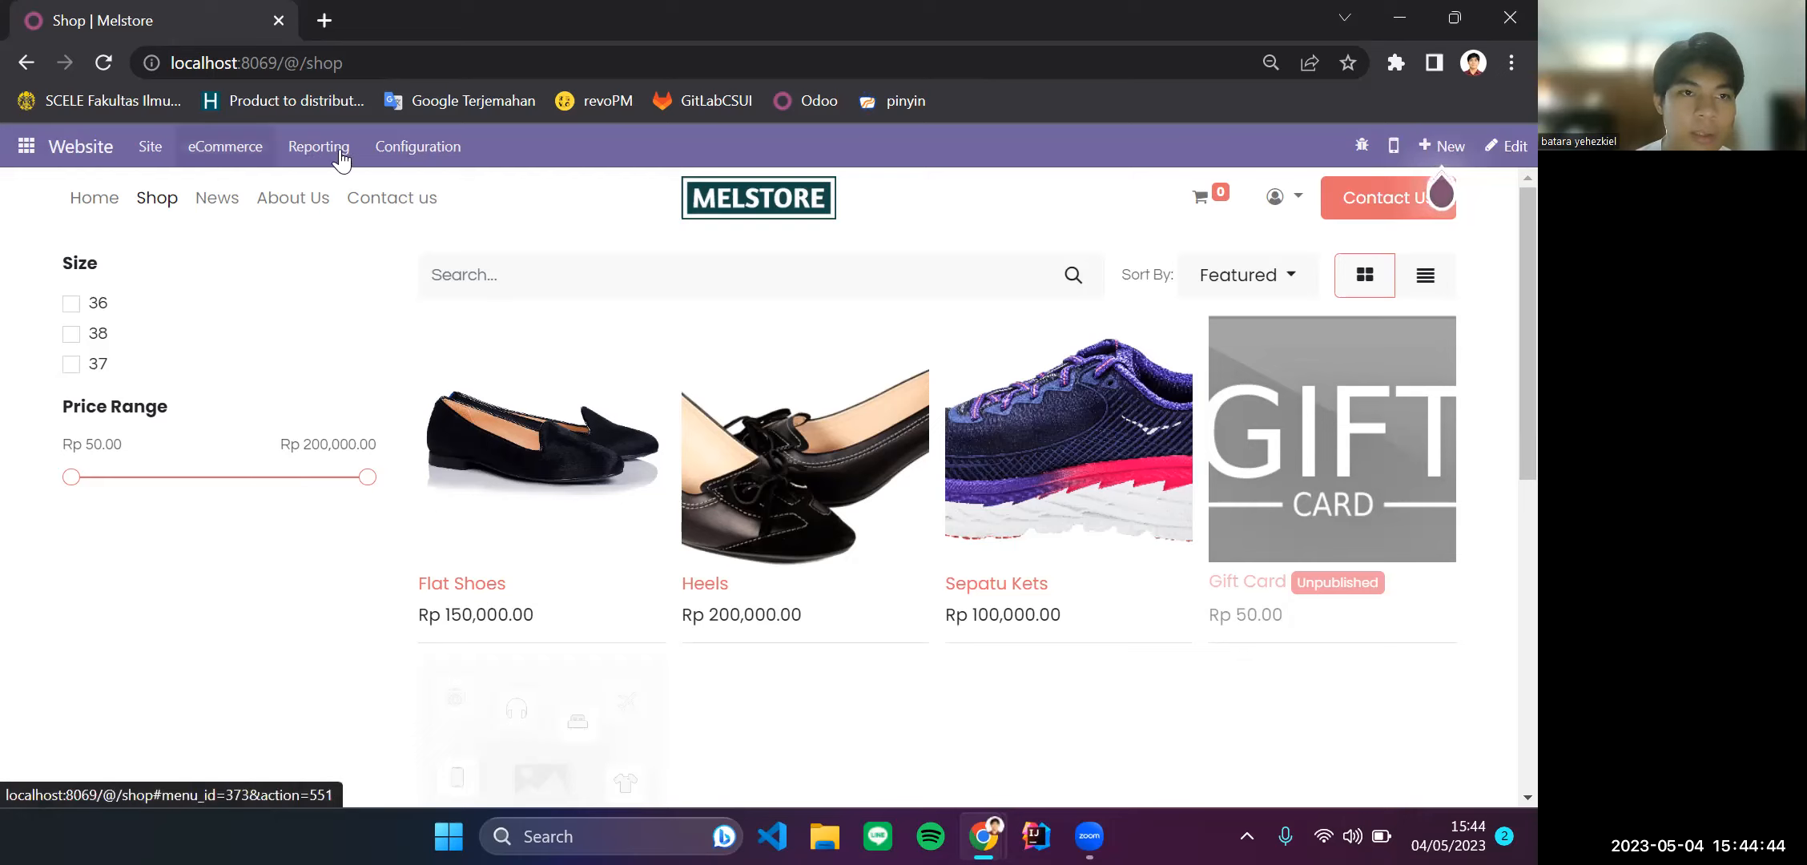
Step: Open the Discount & Loyalty programs and bring the Skenario Tugas ERP document into the Odoo browser window as a tab
click(232, 160)
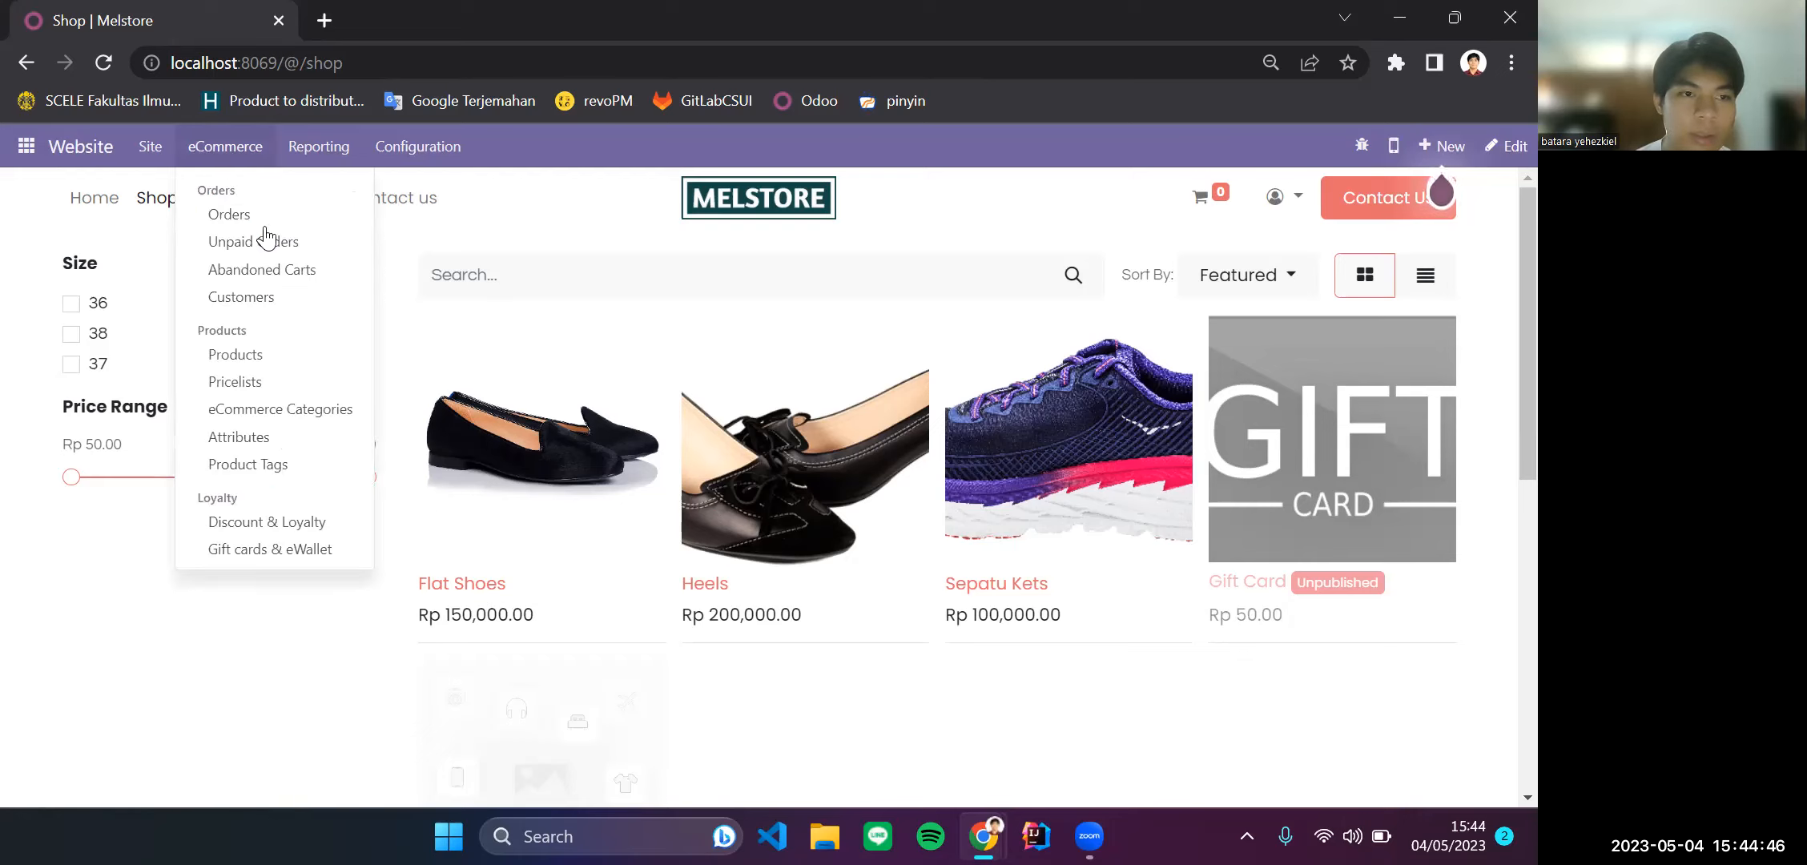
click(298, 529)
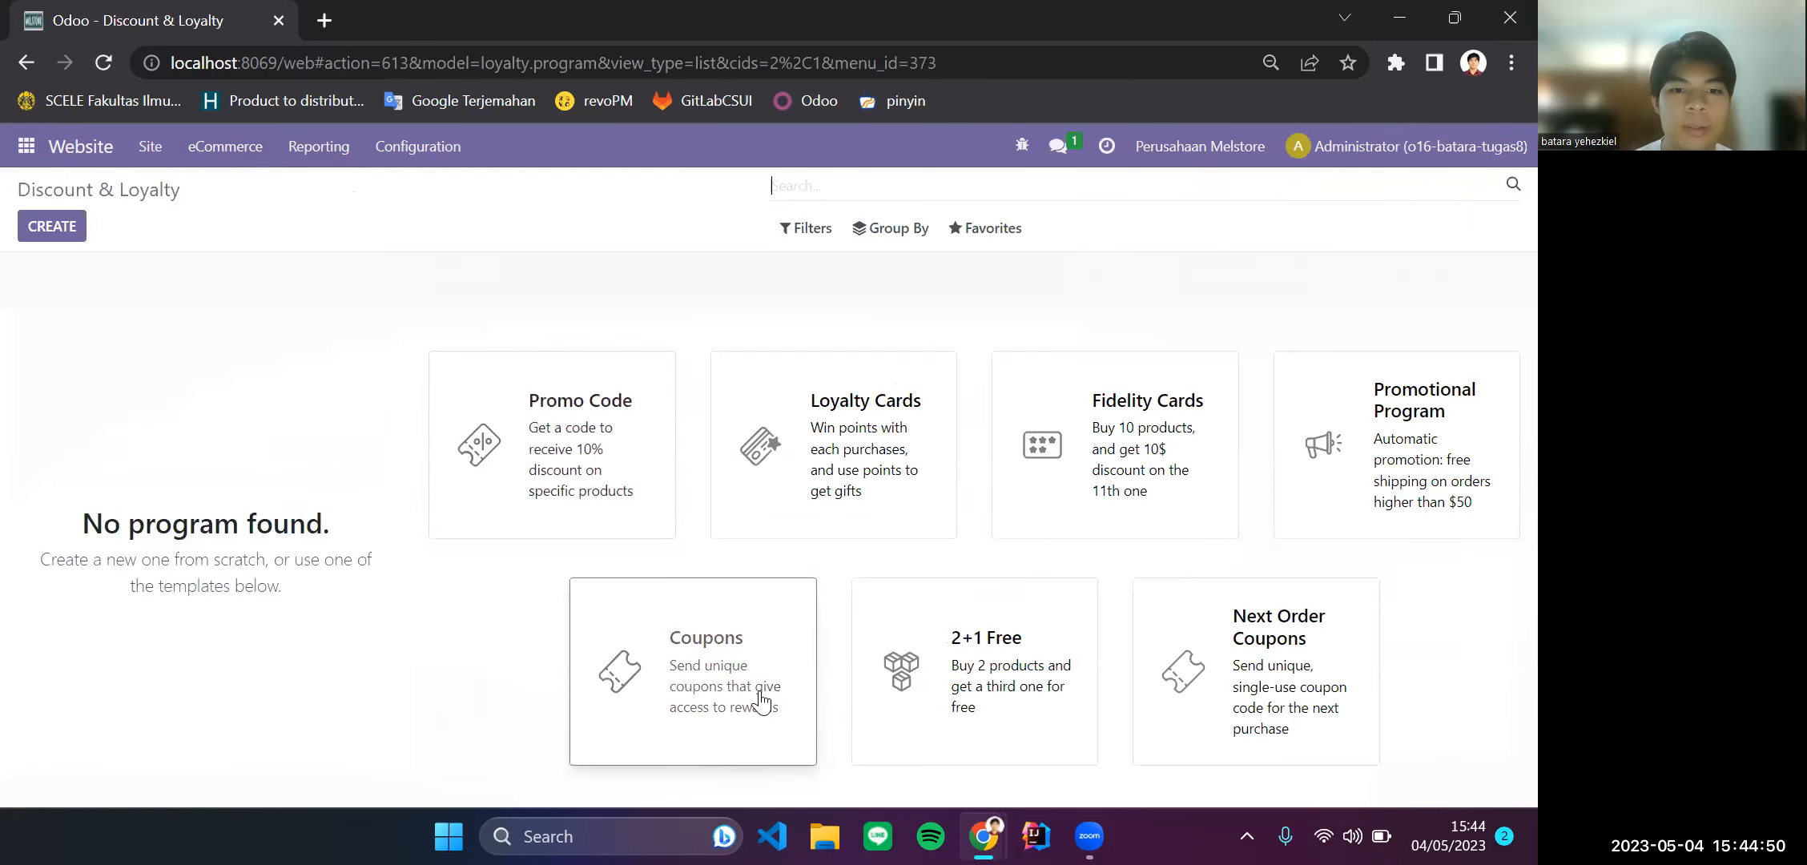
mouse_move(983, 836)
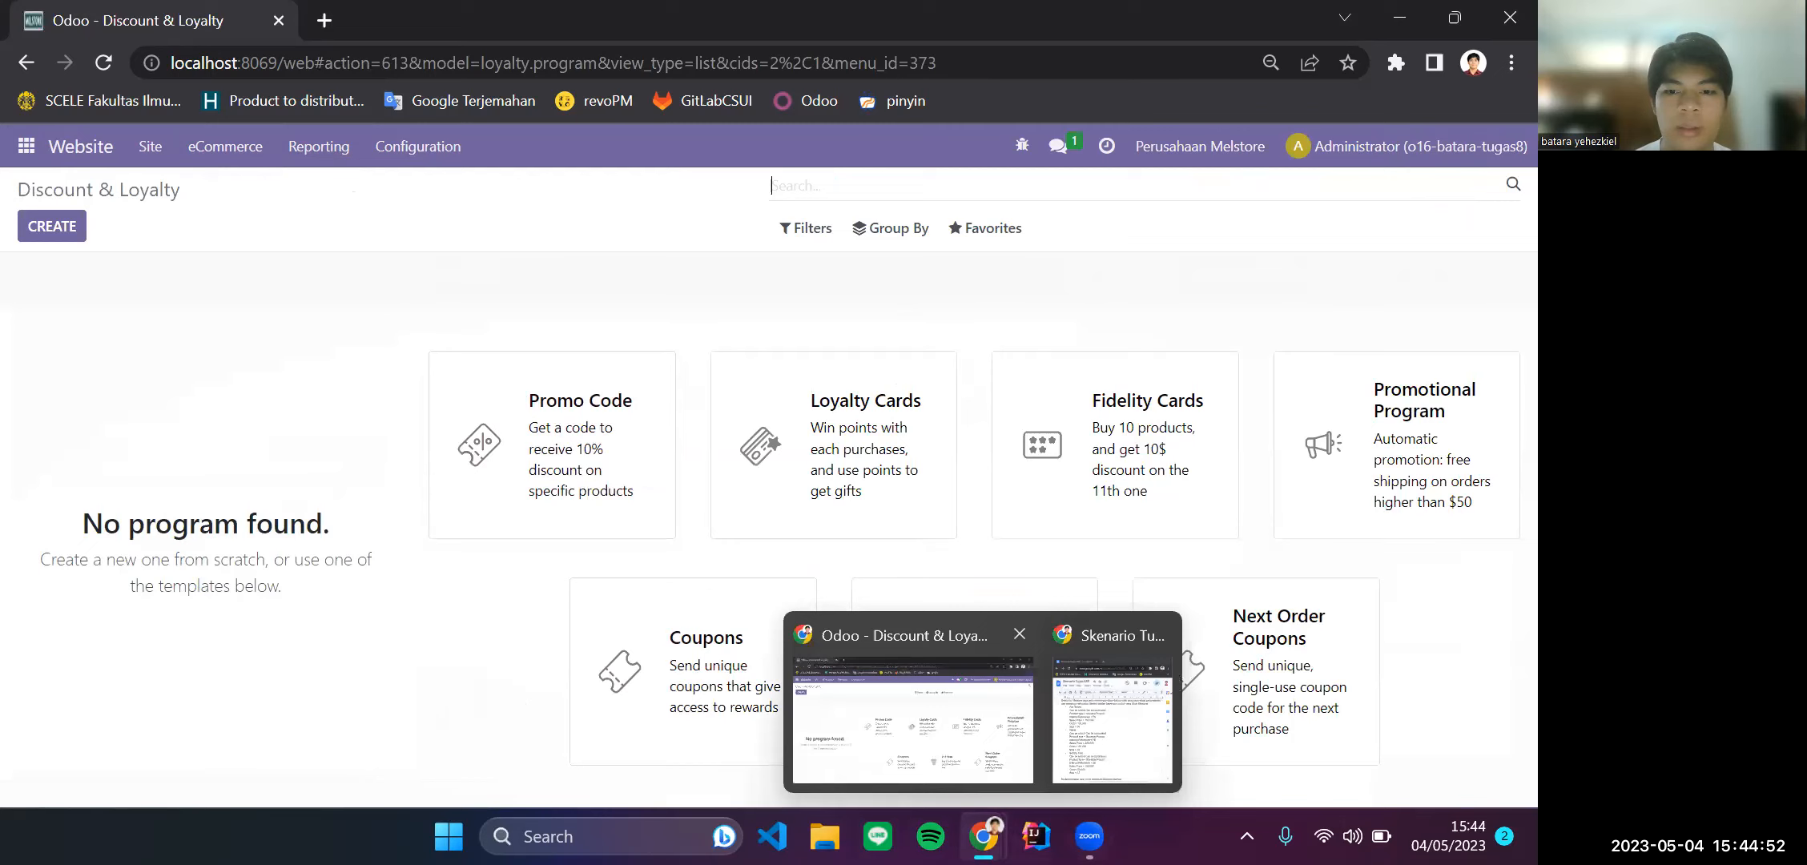
click(1126, 705)
drag(198, 28, 480, 38)
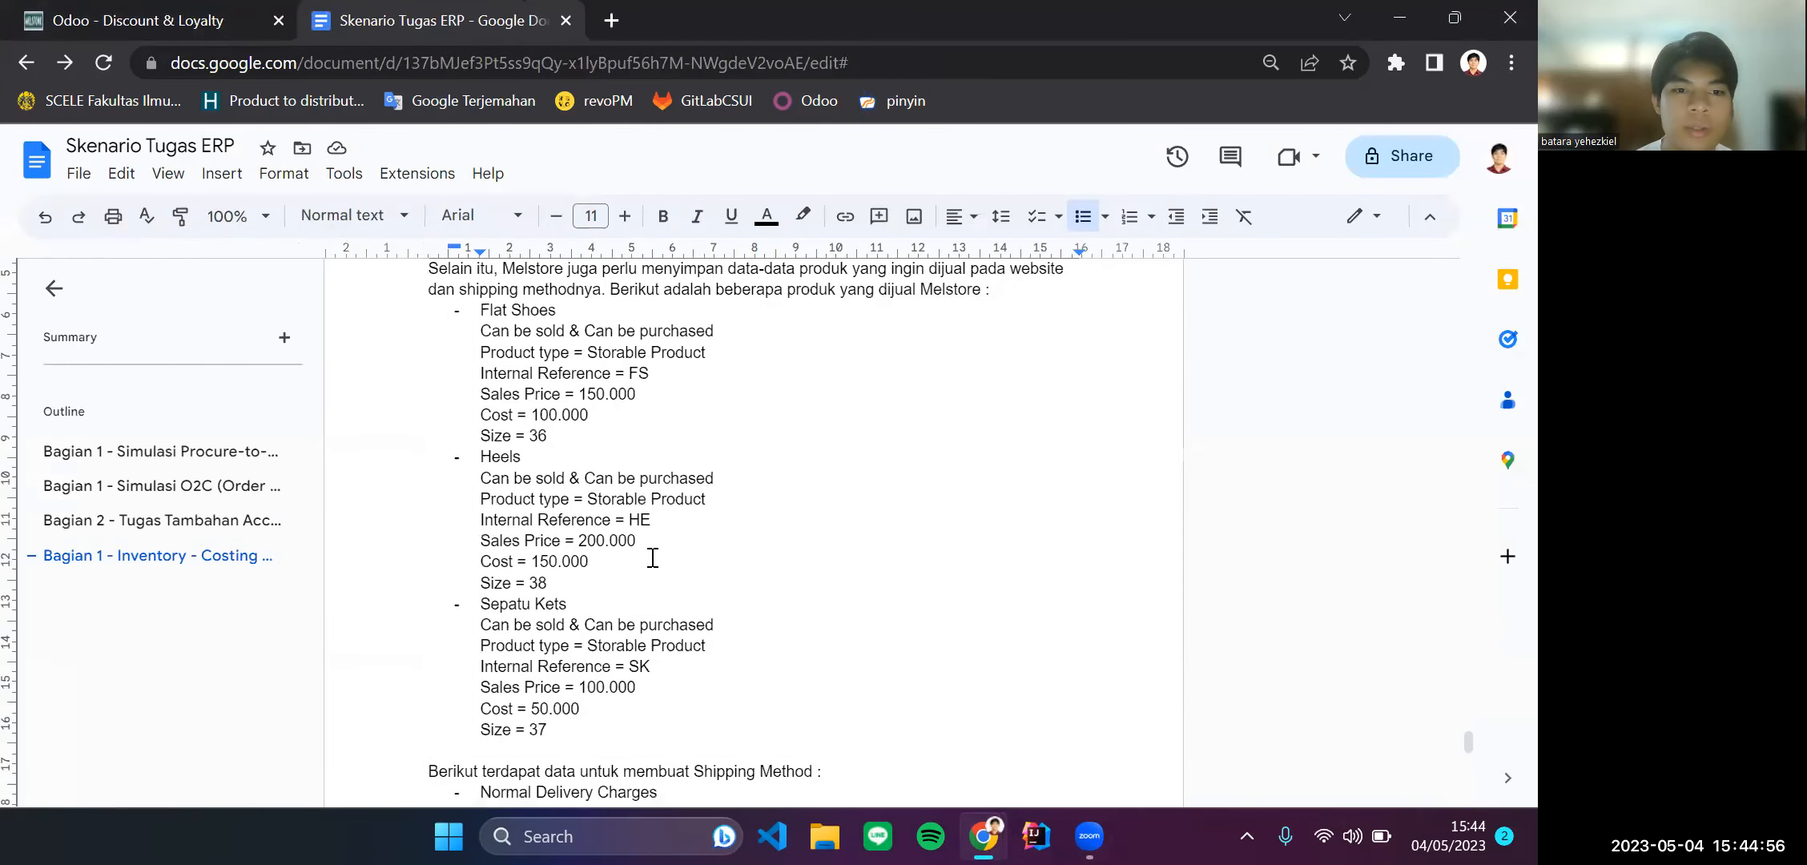
Step: Look up the discount and coupon terms in the customer transaction table at the end of the scenario document
scroll(653, 557, down, 5)
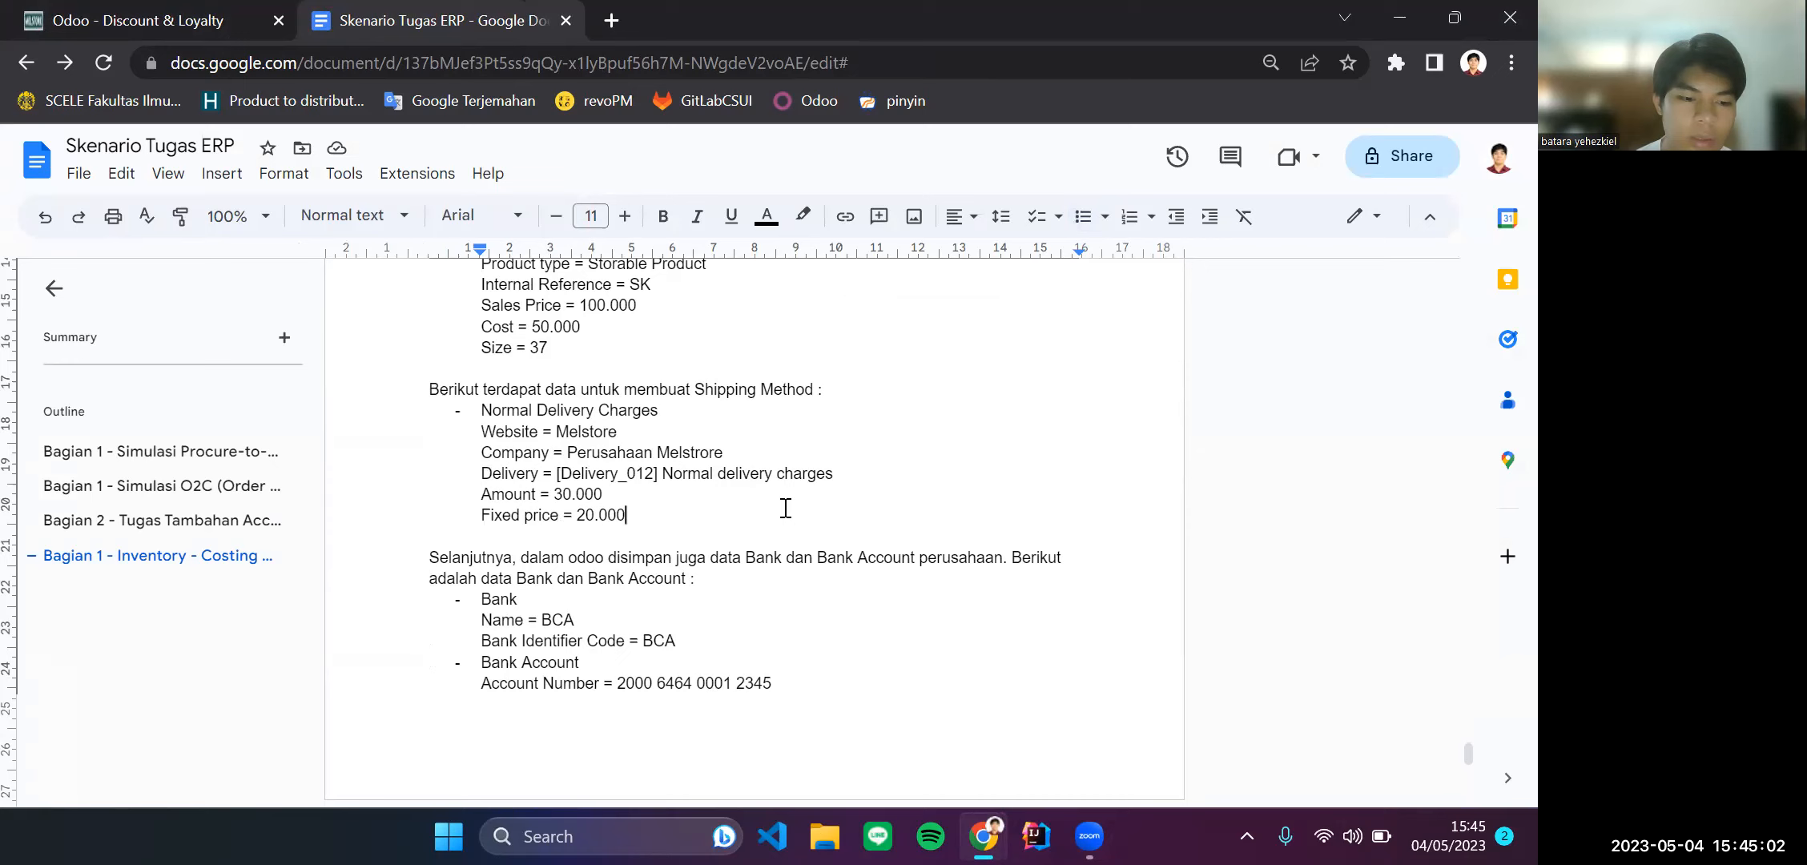
scroll(786, 508, down, 15)
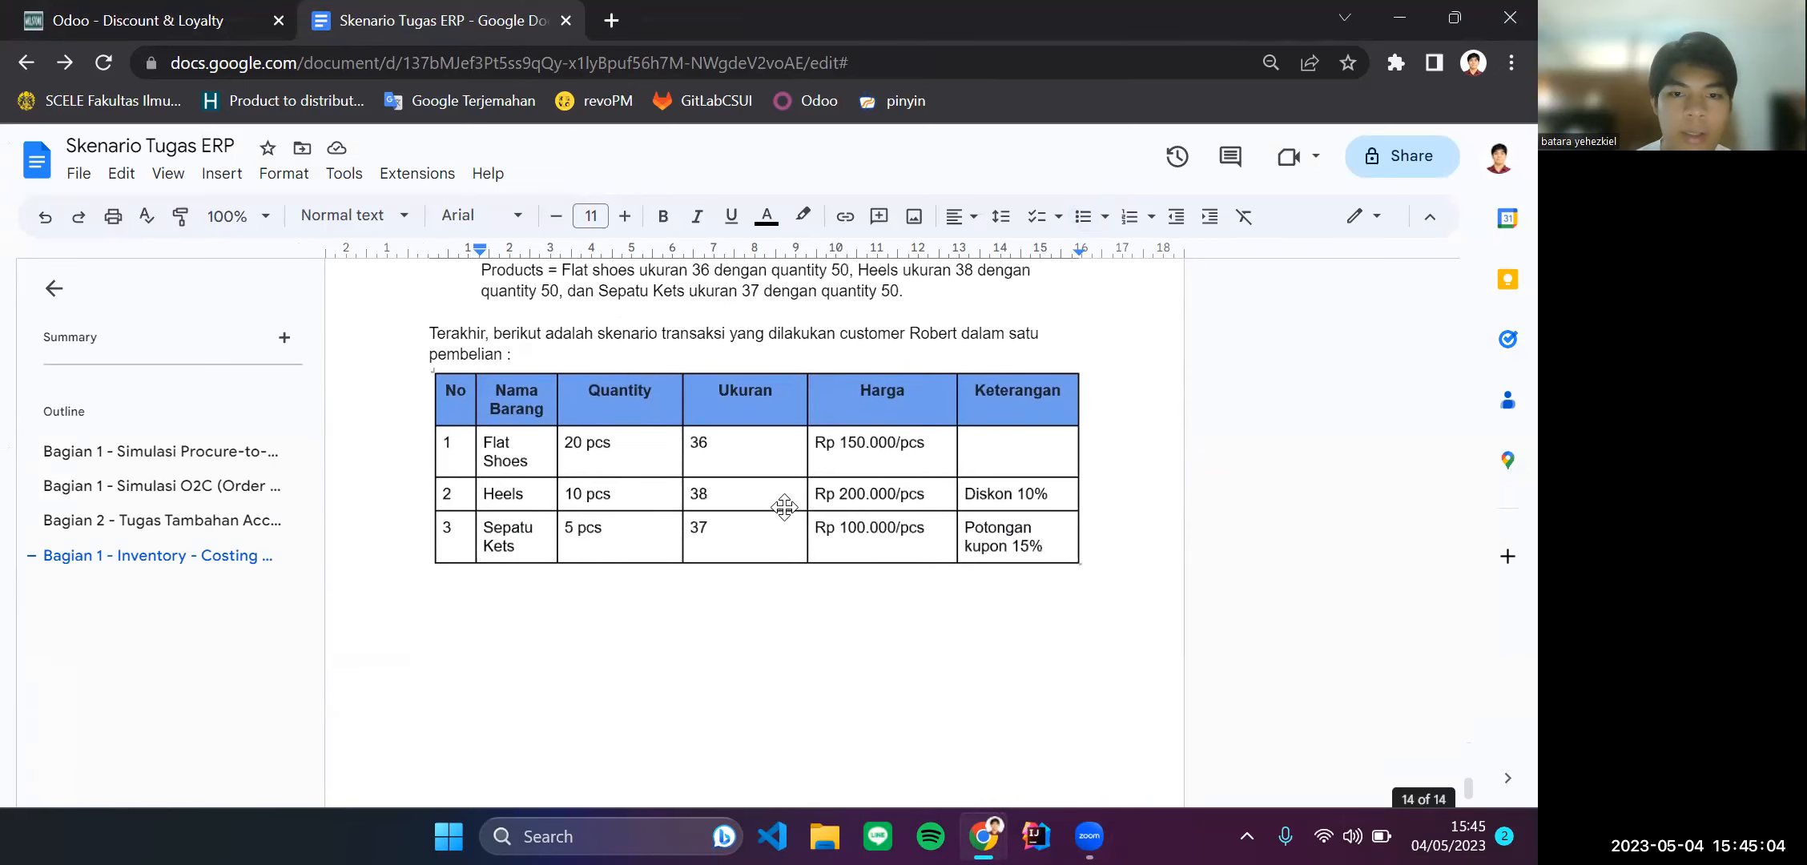
click(1041, 480)
click(1128, 559)
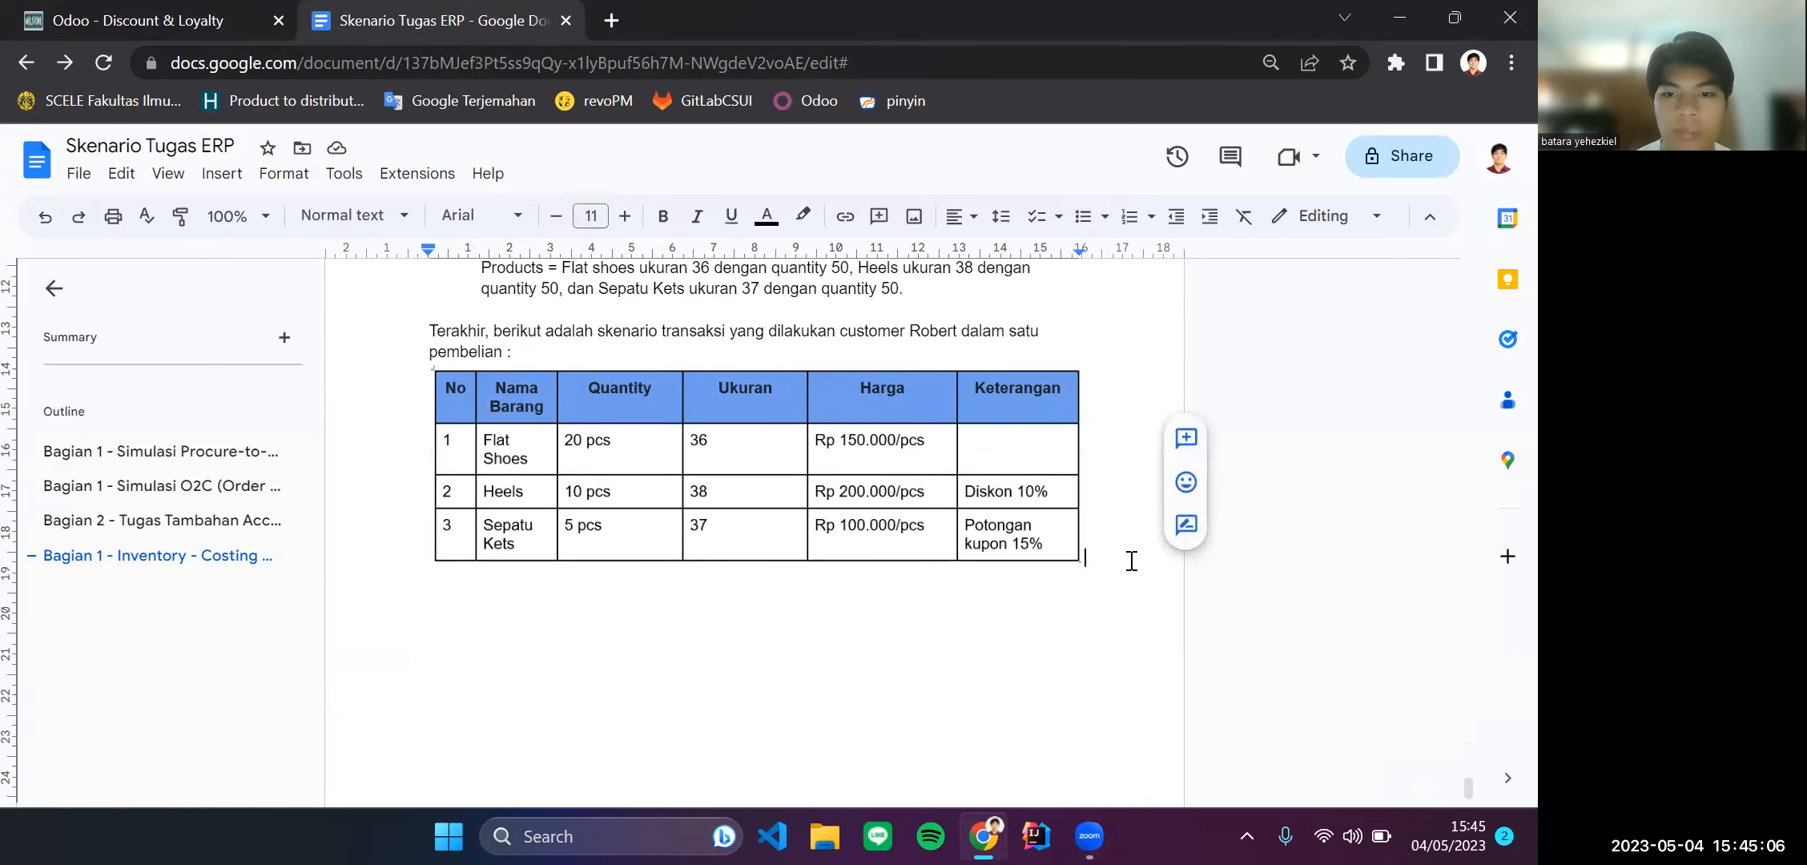
Step: Switch back to Odoo, create a discount program from the Promo Code template and return to the program list
click(90, 11)
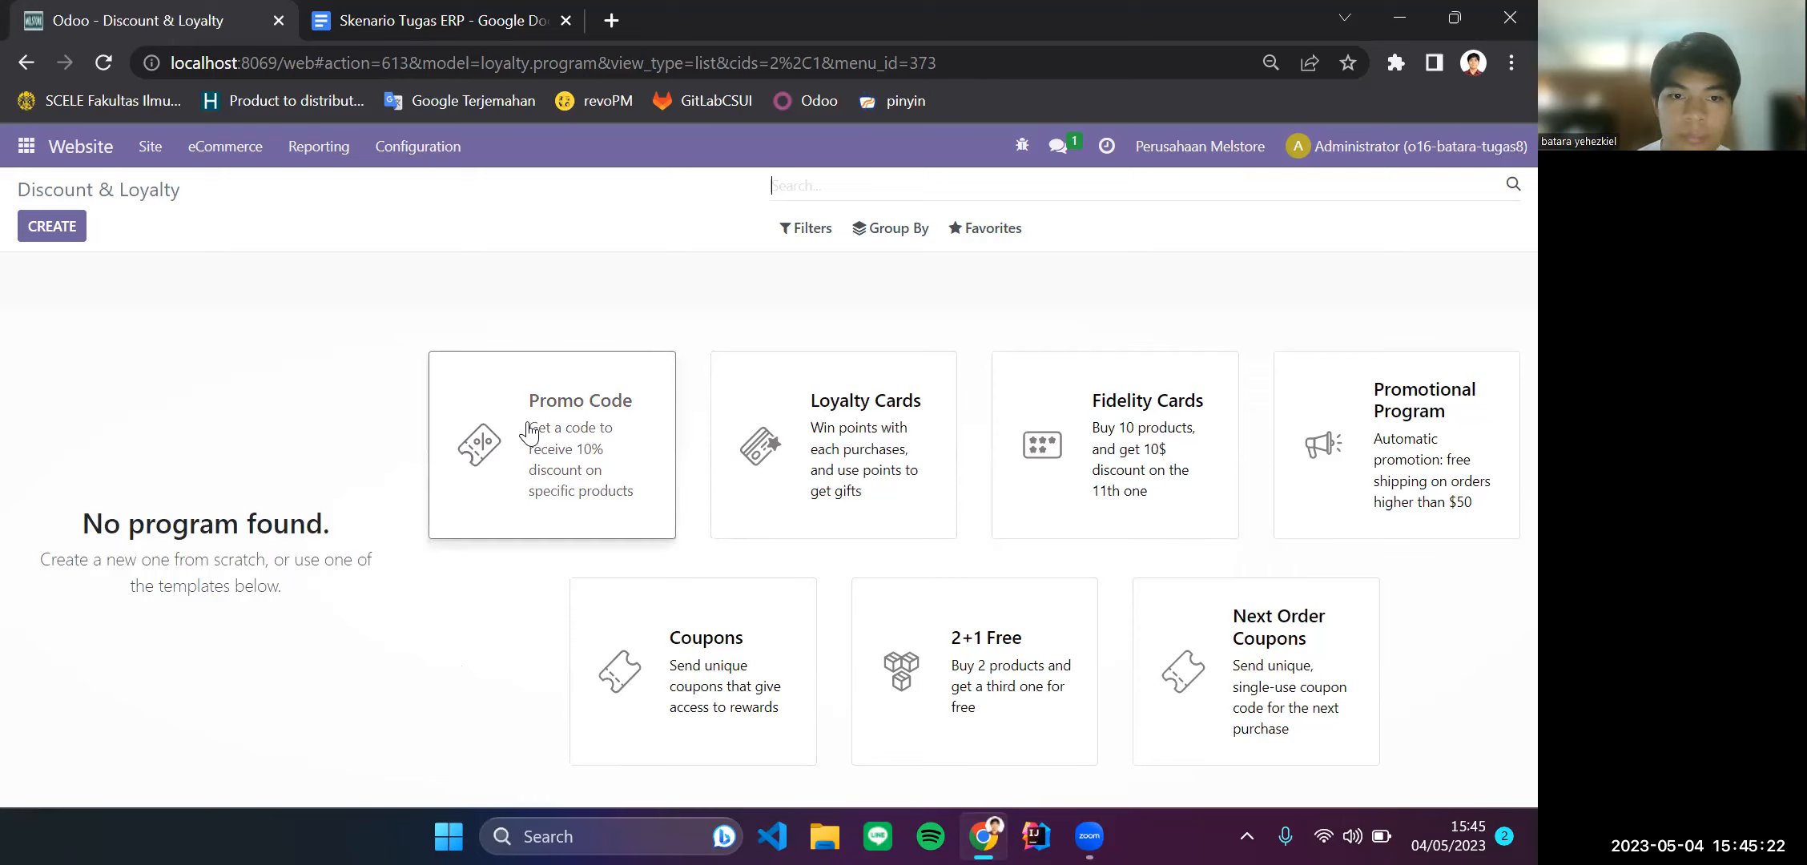
click(573, 458)
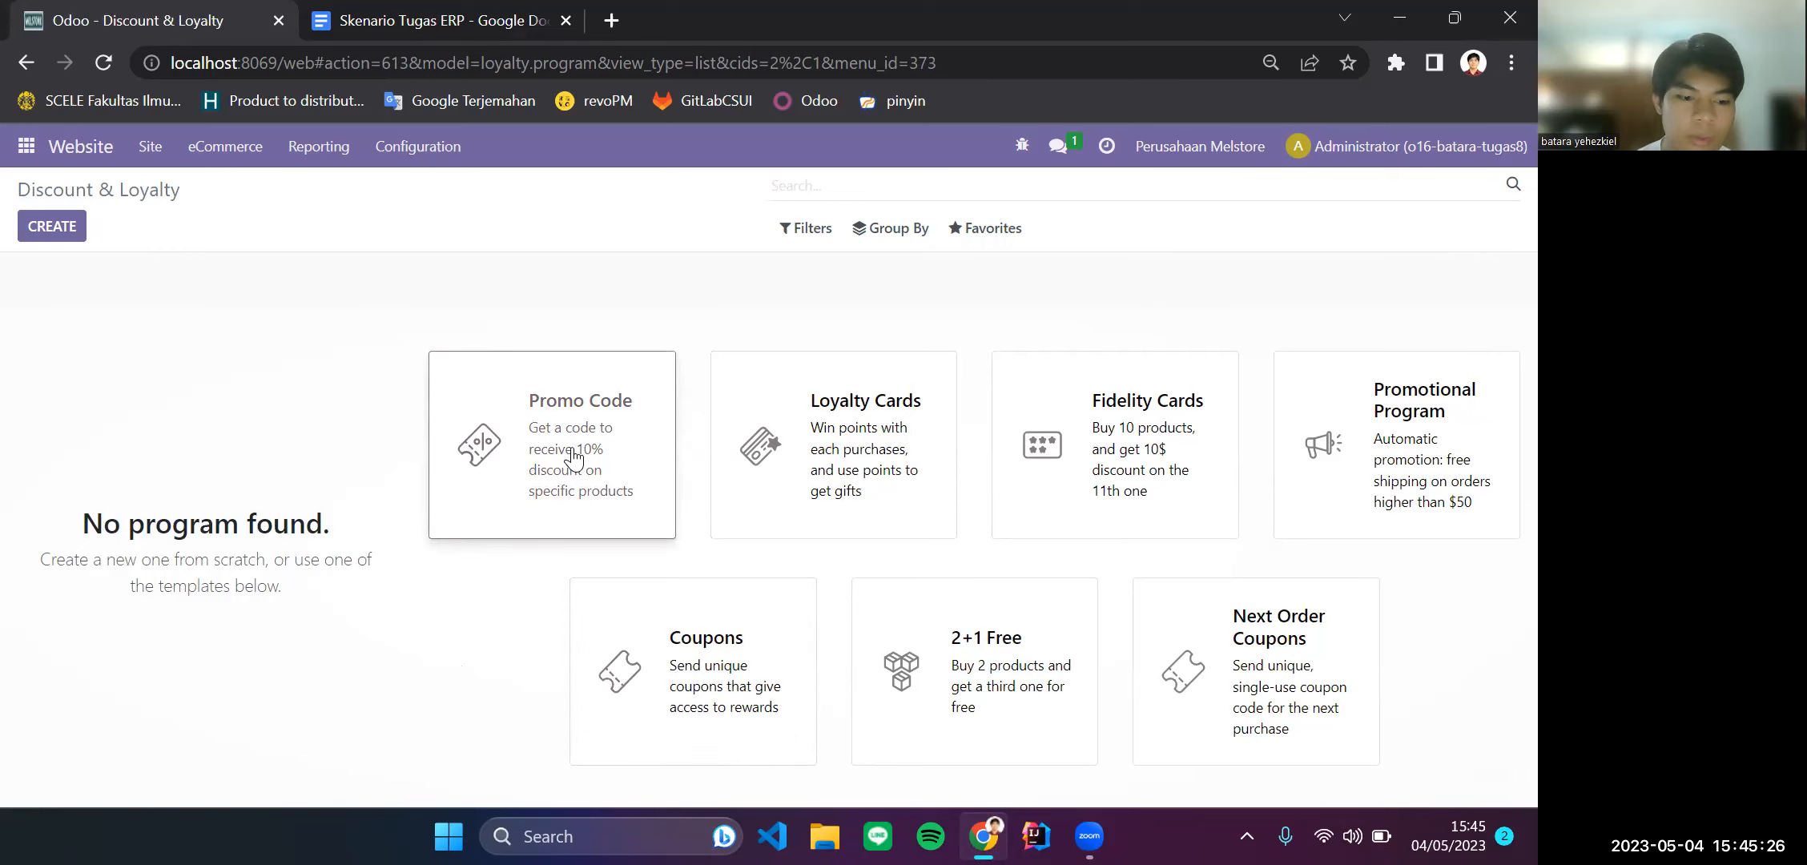
scroll(573, 458, left, 5)
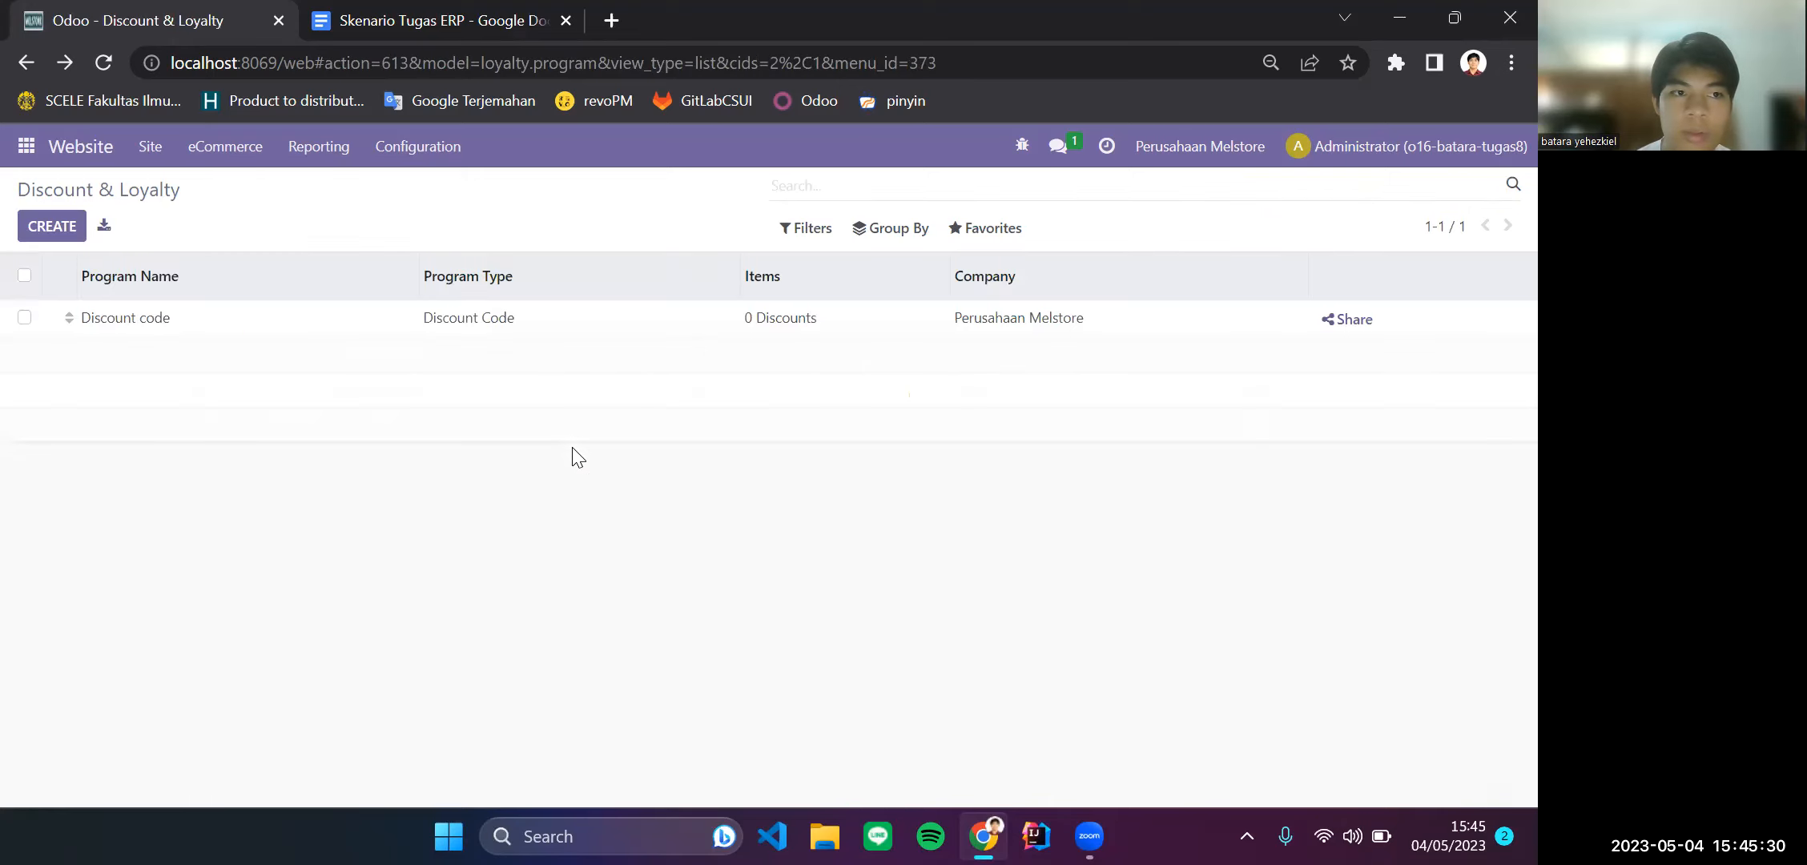
Step: Reopen the Discount & Loyalty programs, start a new program and look over its default settings, conditional rules and rewards
click(224, 151)
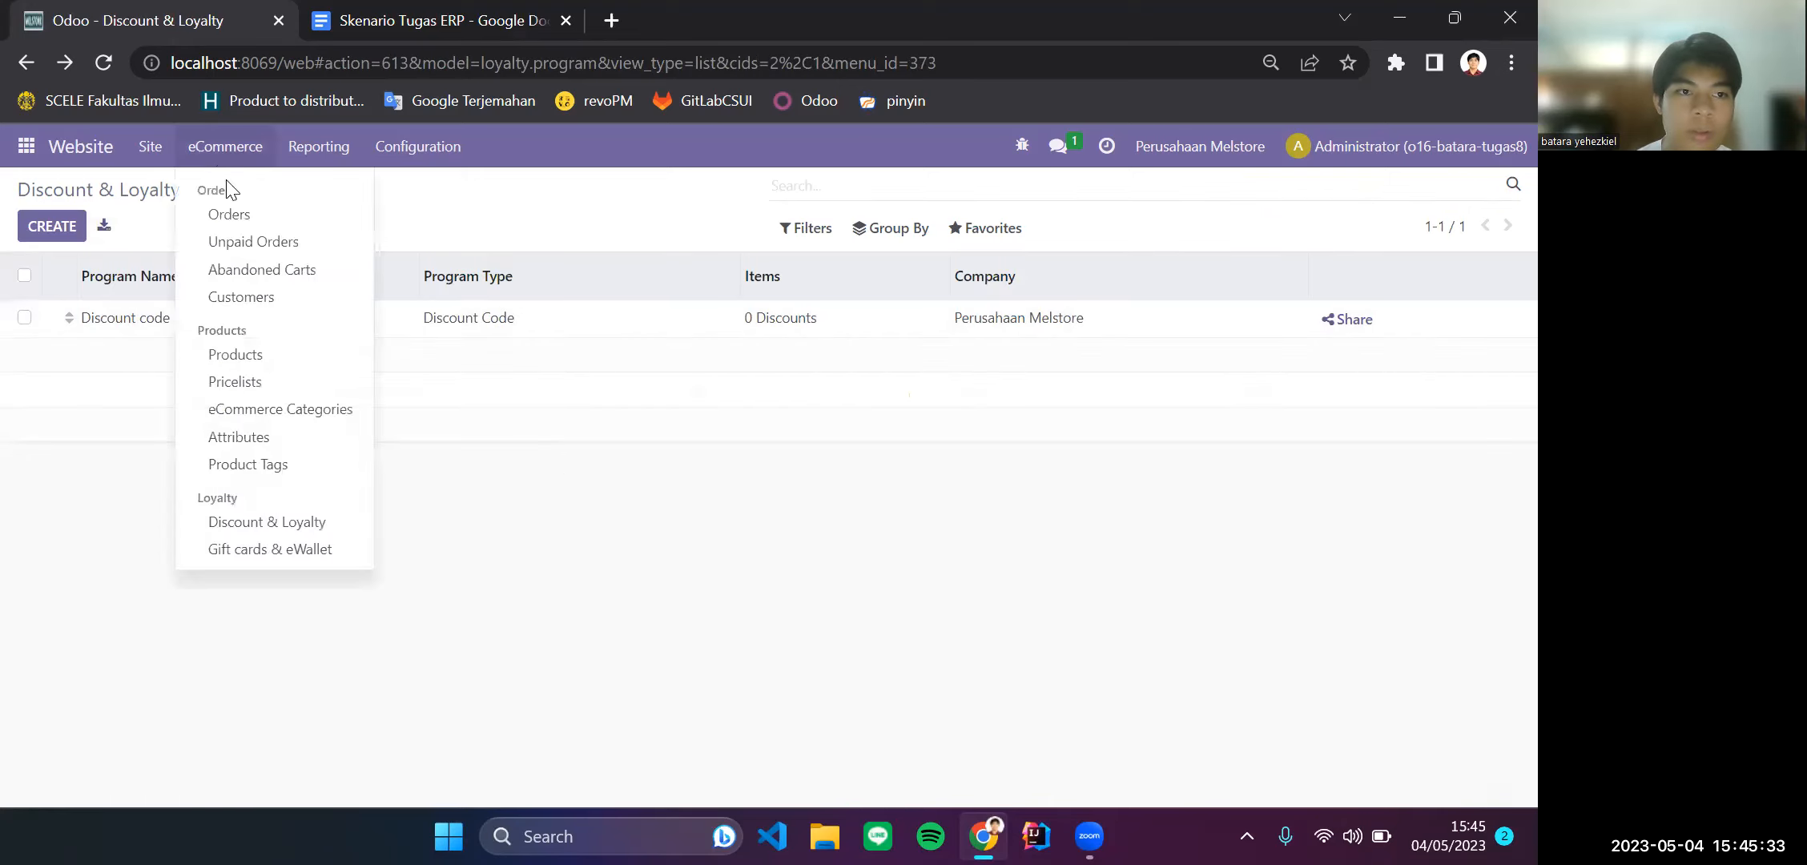
click(318, 522)
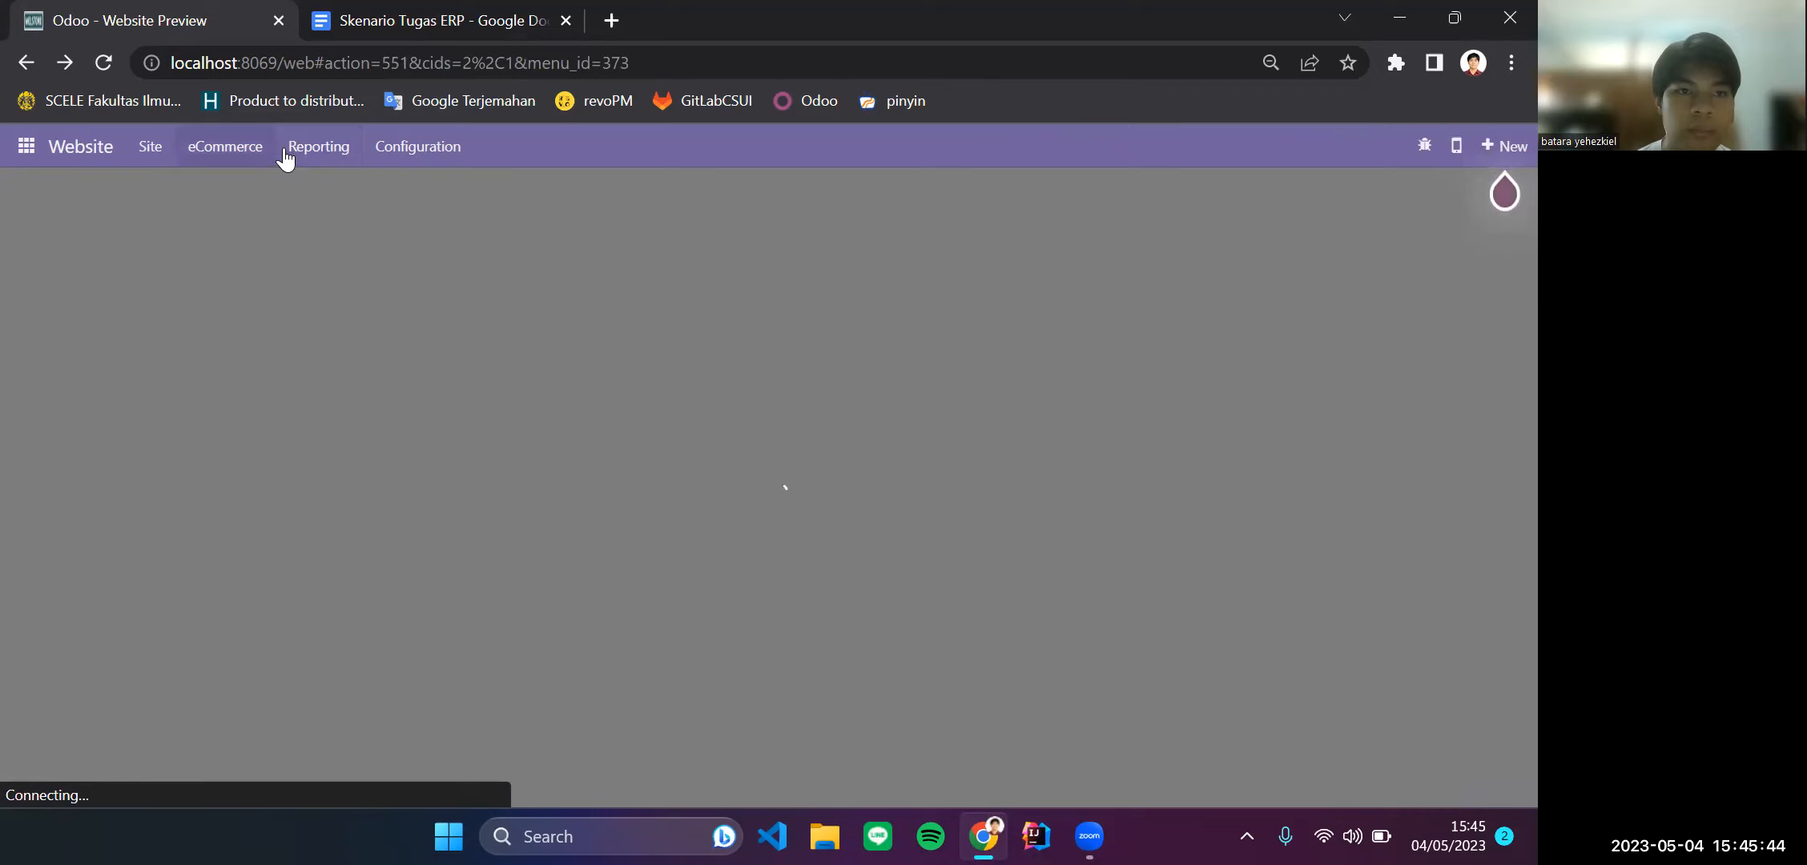
click(193, 157)
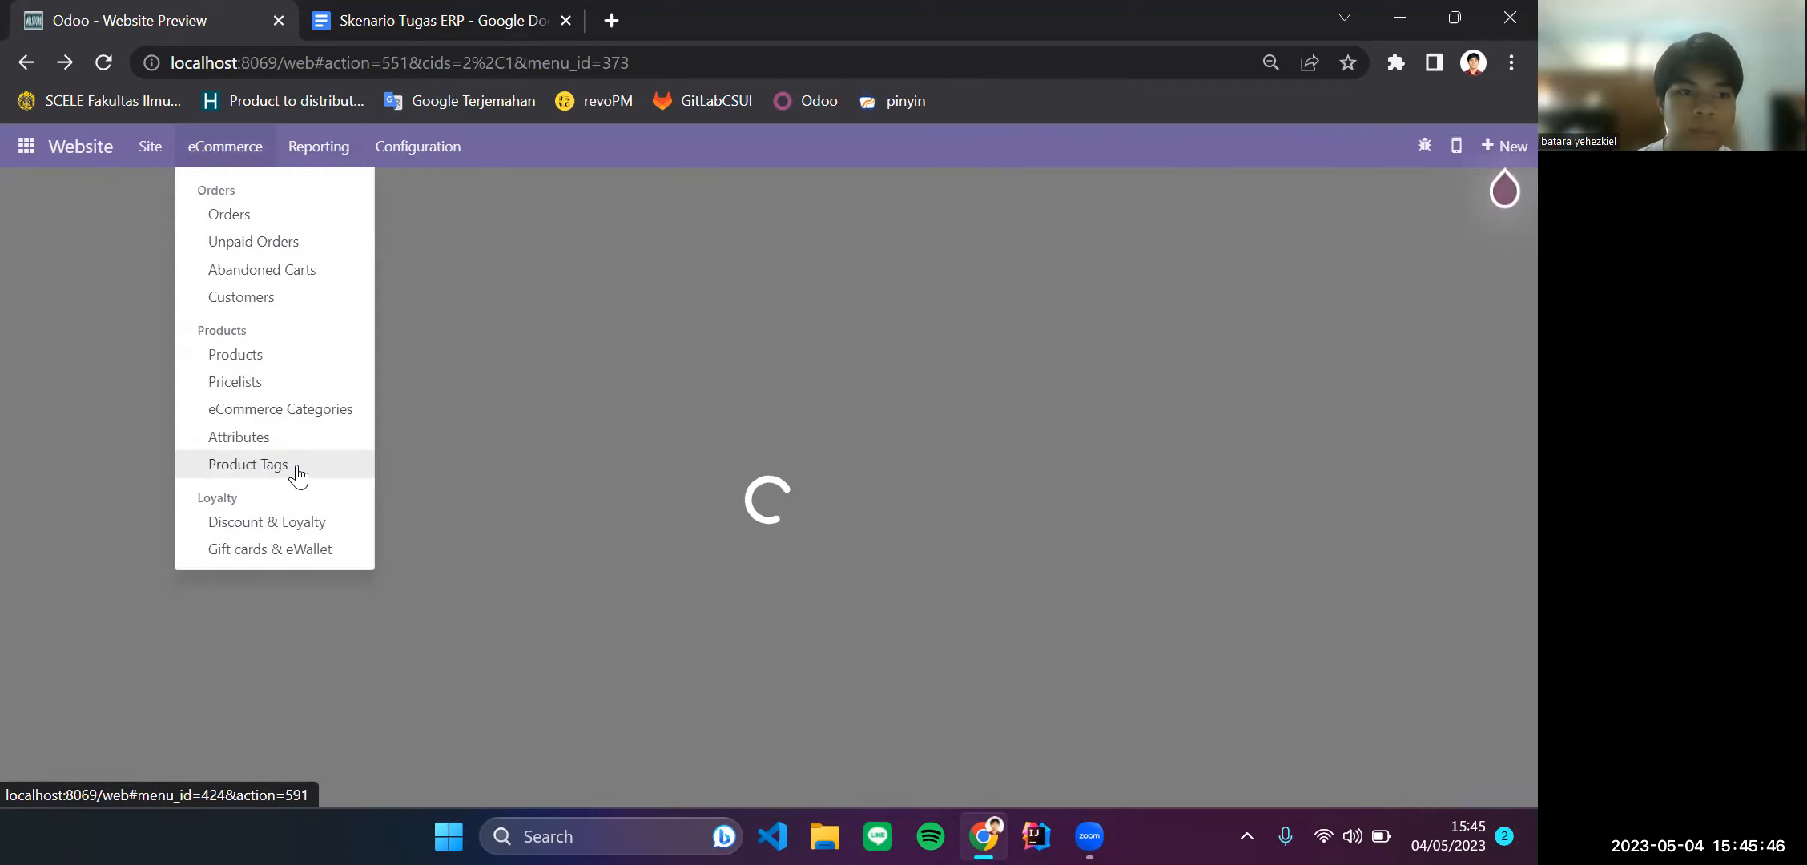
click(317, 522)
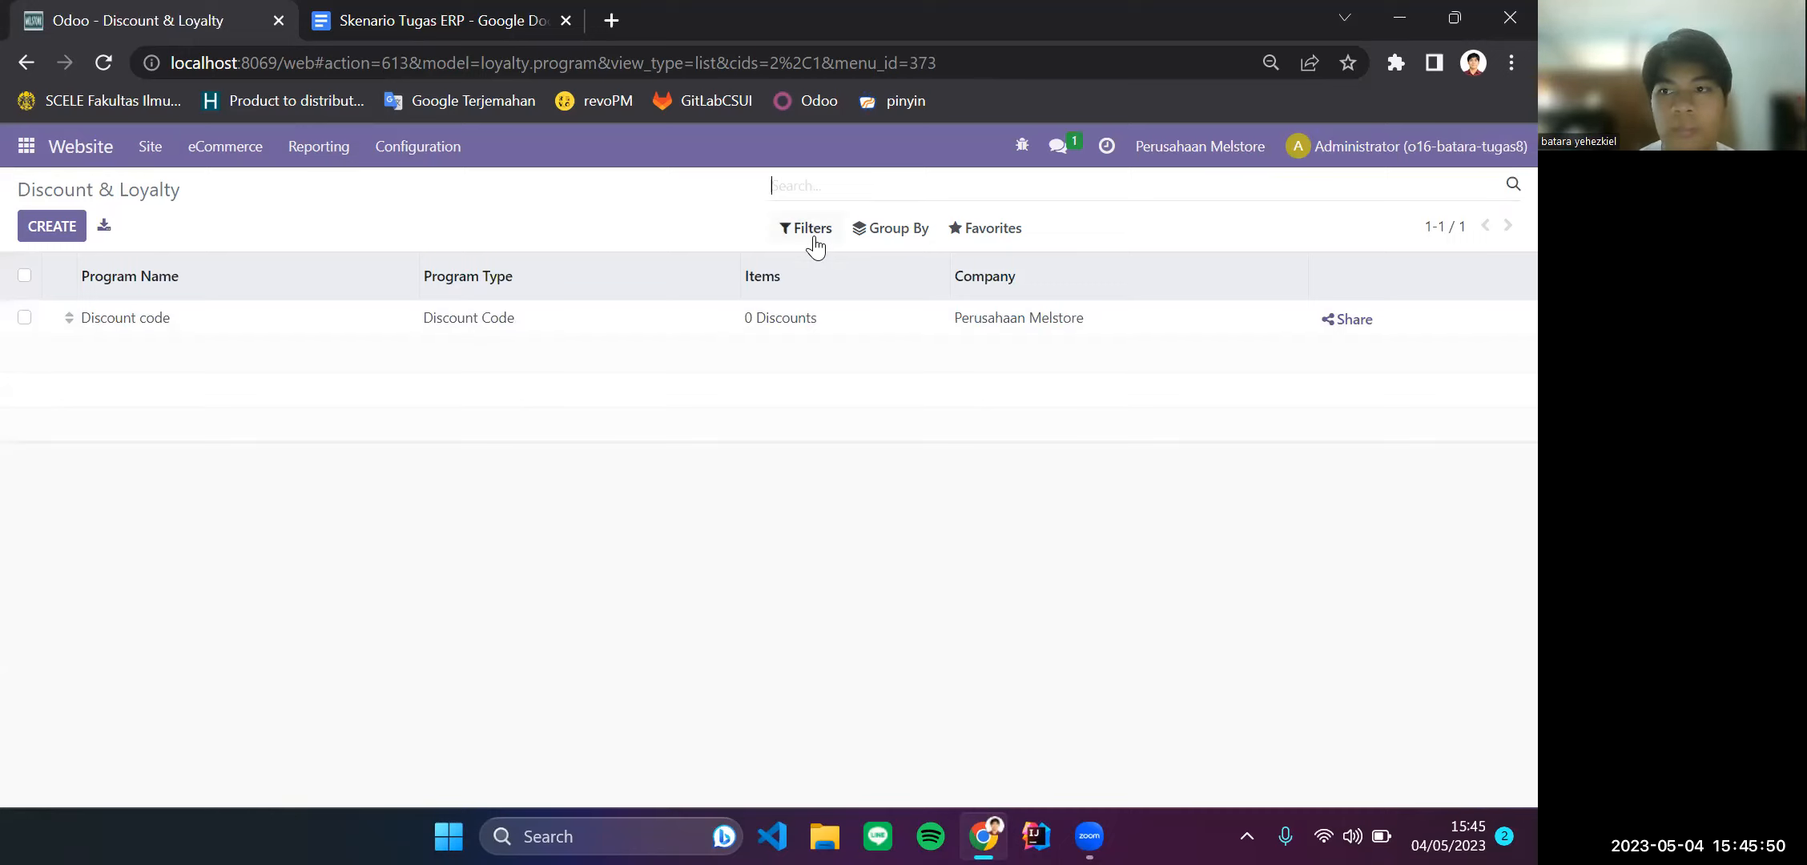
click(28, 232)
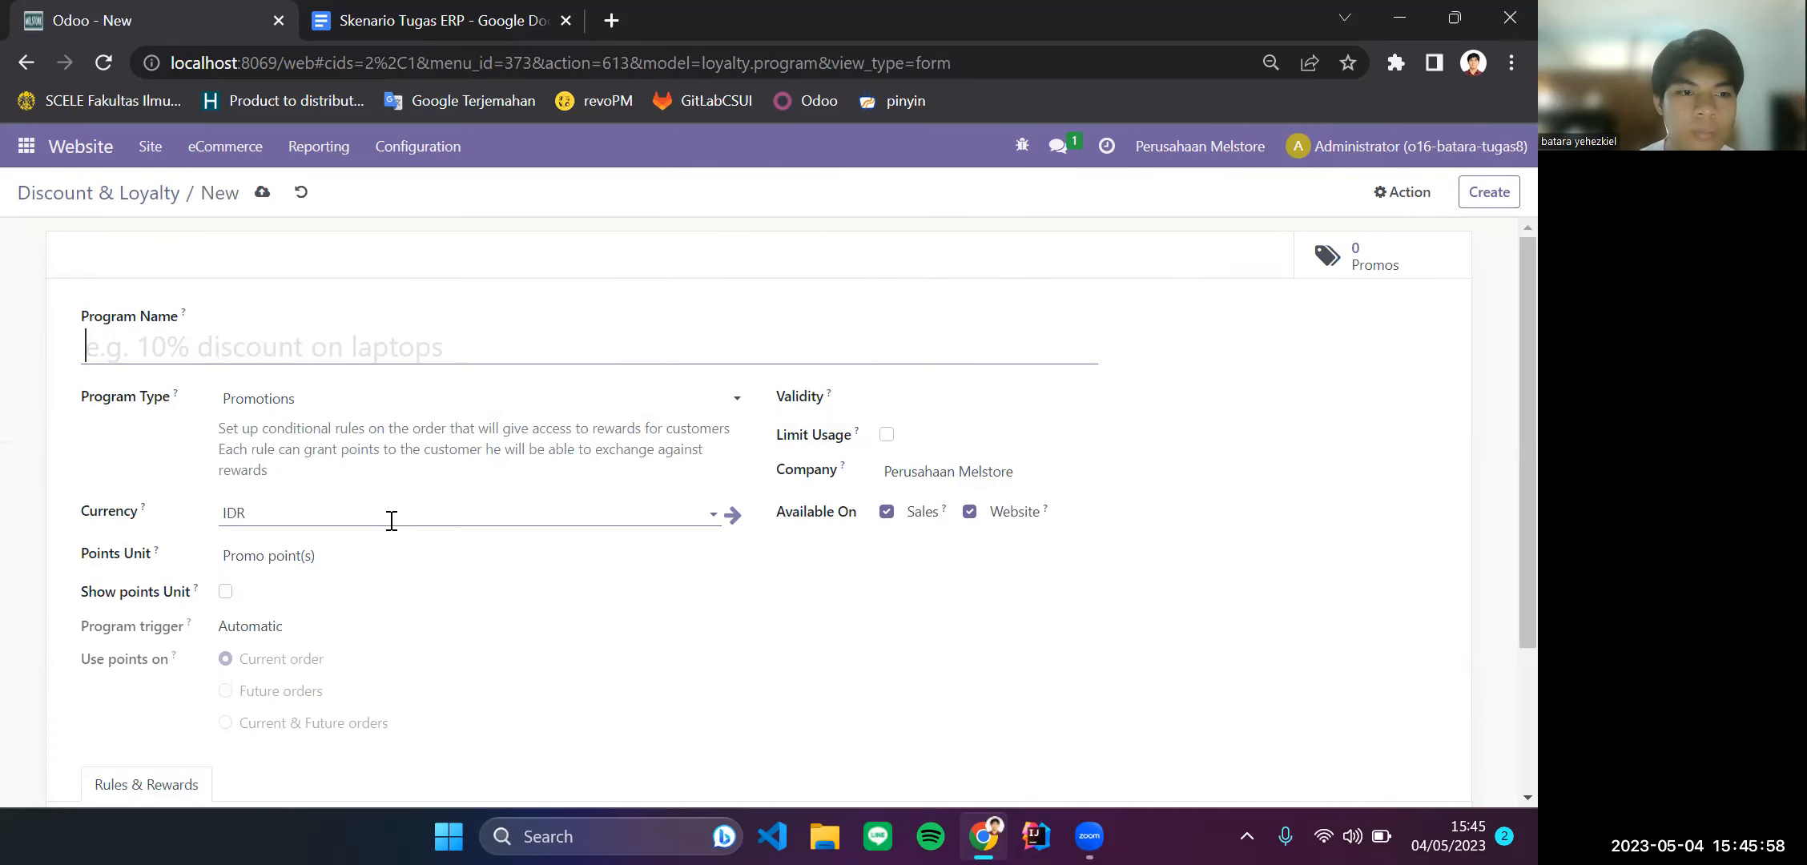
scroll(391, 521, down, 2)
scroll(394, 528, down, 1)
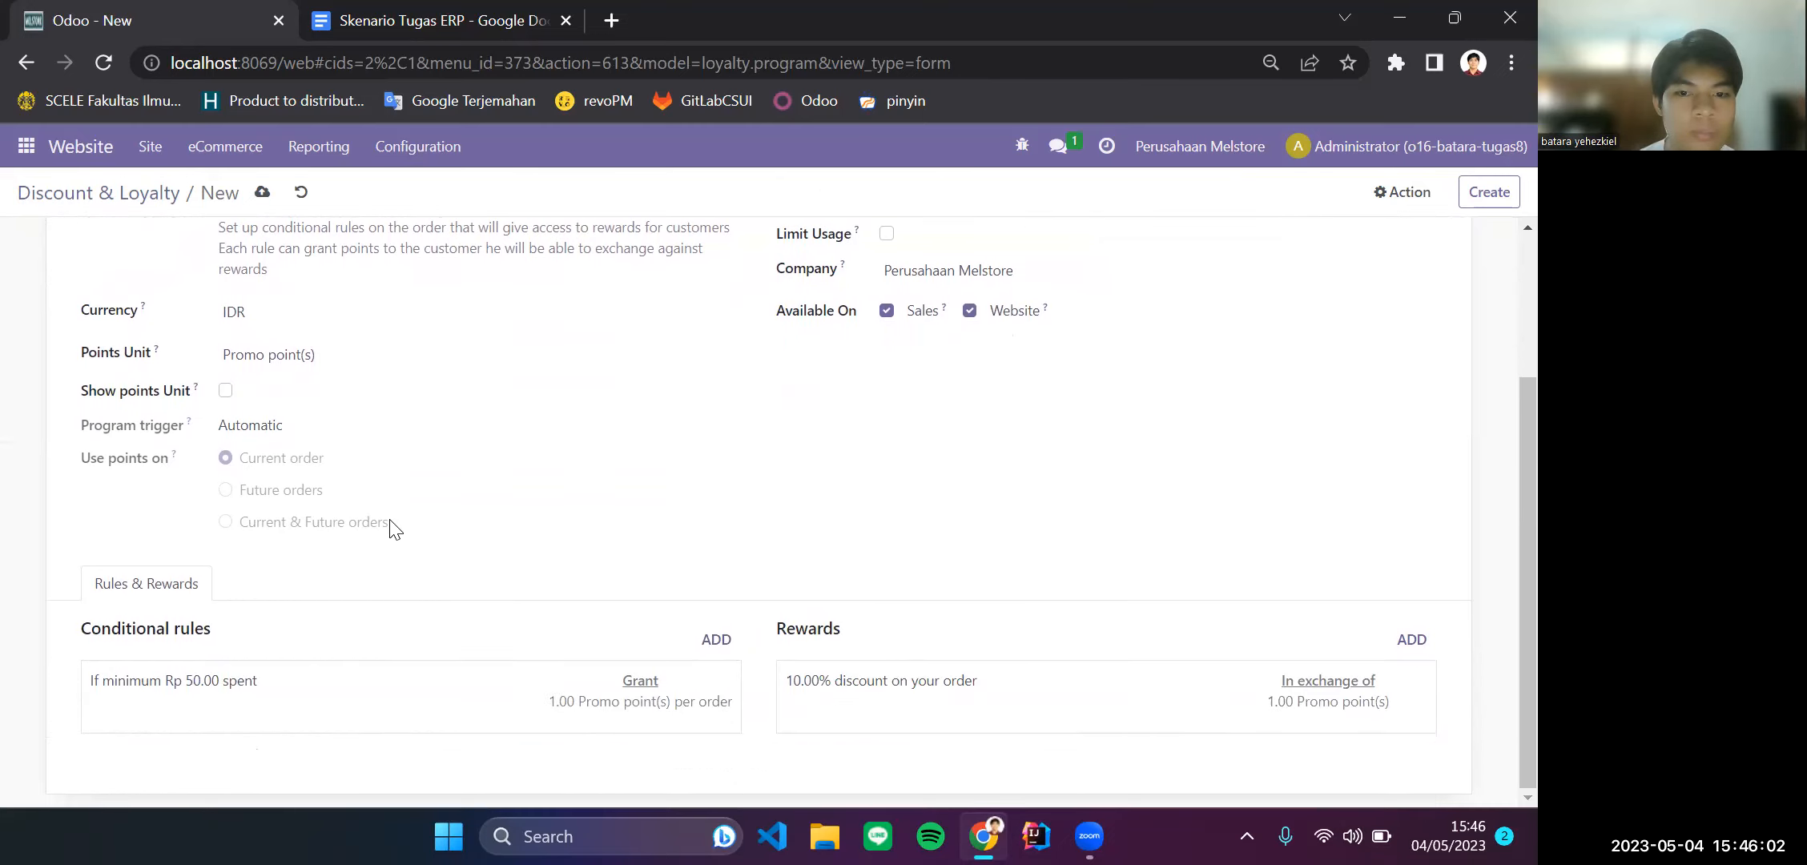
scroll(392, 529, up, 3)
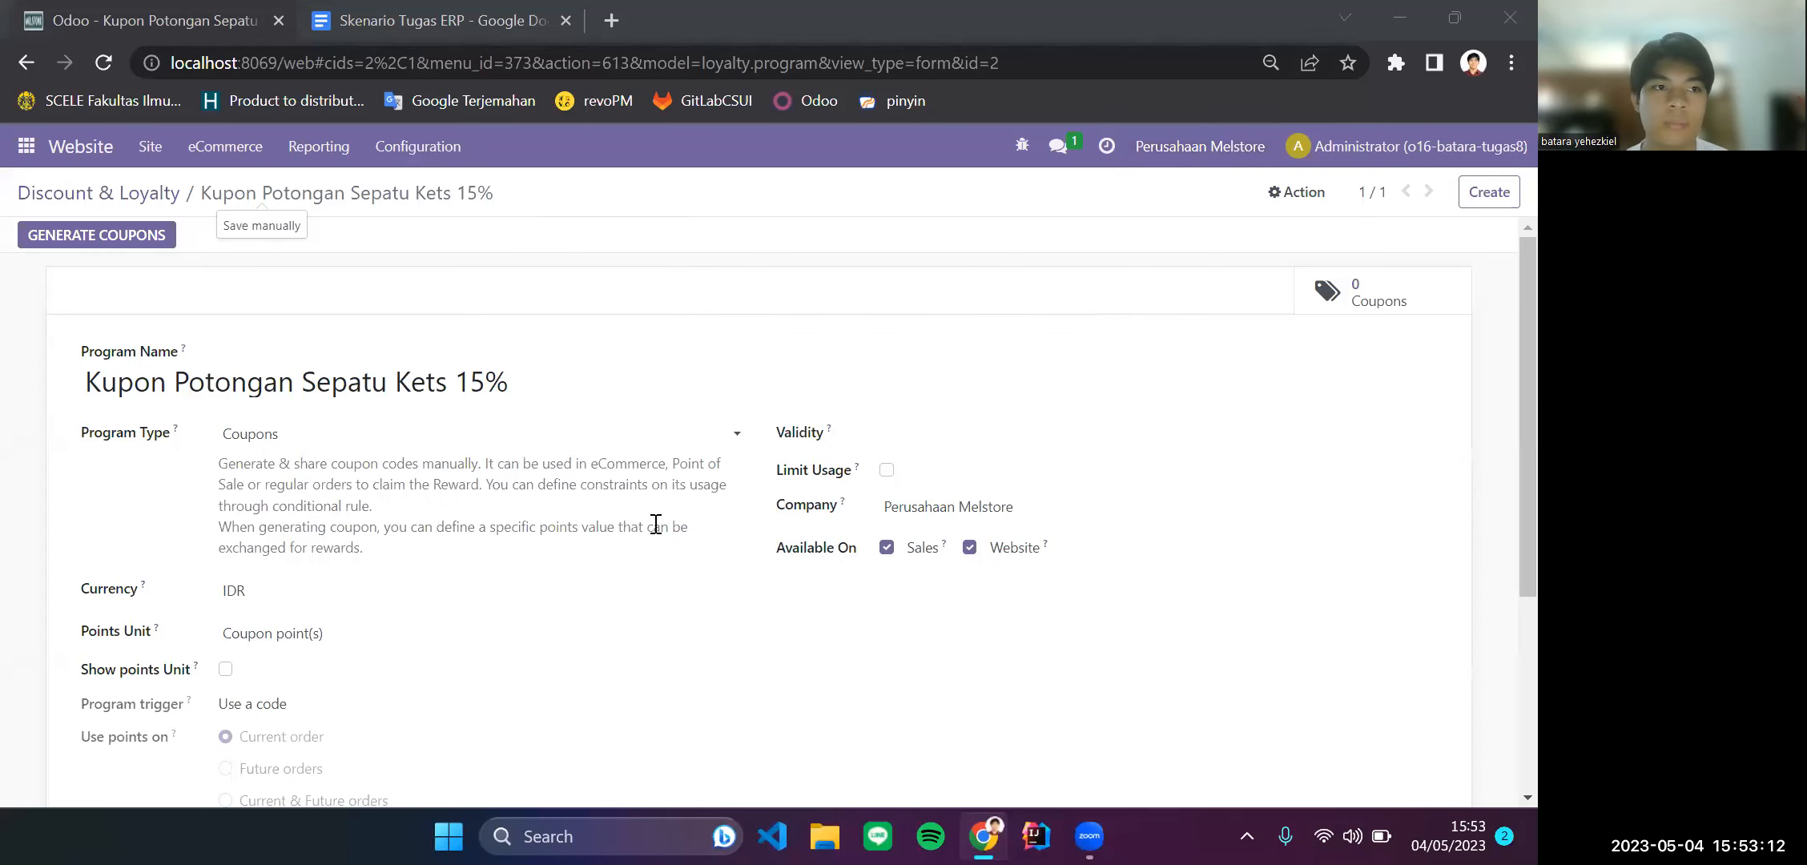
Step: Review the general settings of the Kupon Potongan Sepatu Kets 15% program against the transaction table in the scenario document
scroll(580, 360, down, 2)
scroll(580, 361, up, 2)
scroll(585, 367, down, 1)
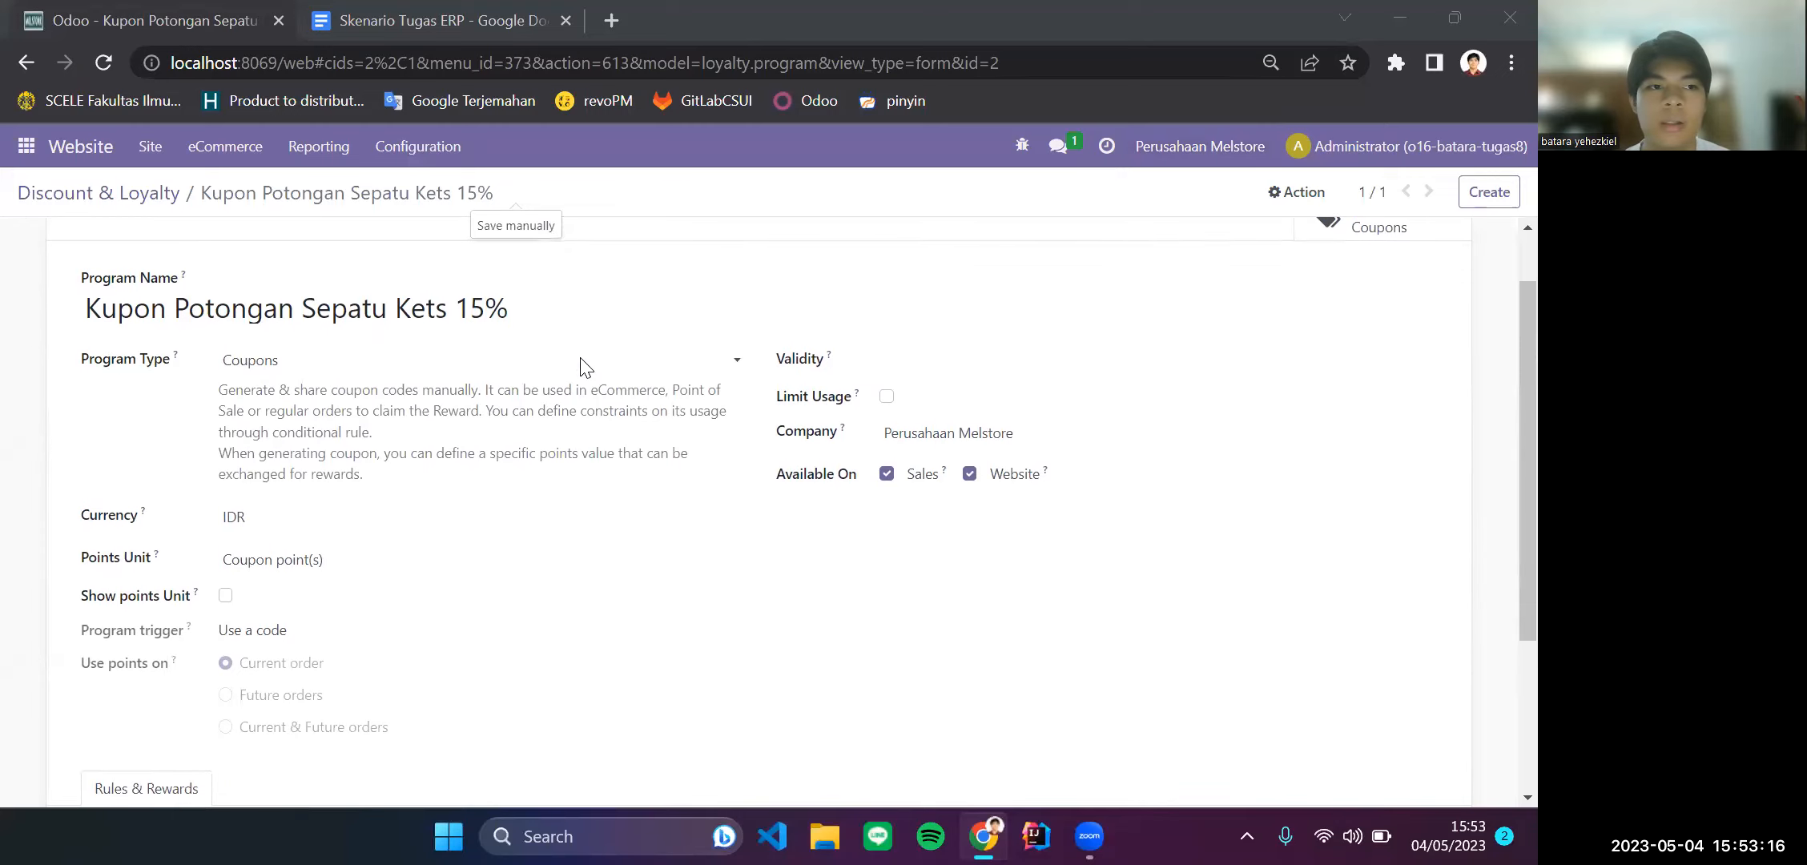
scroll(582, 366, up, 1)
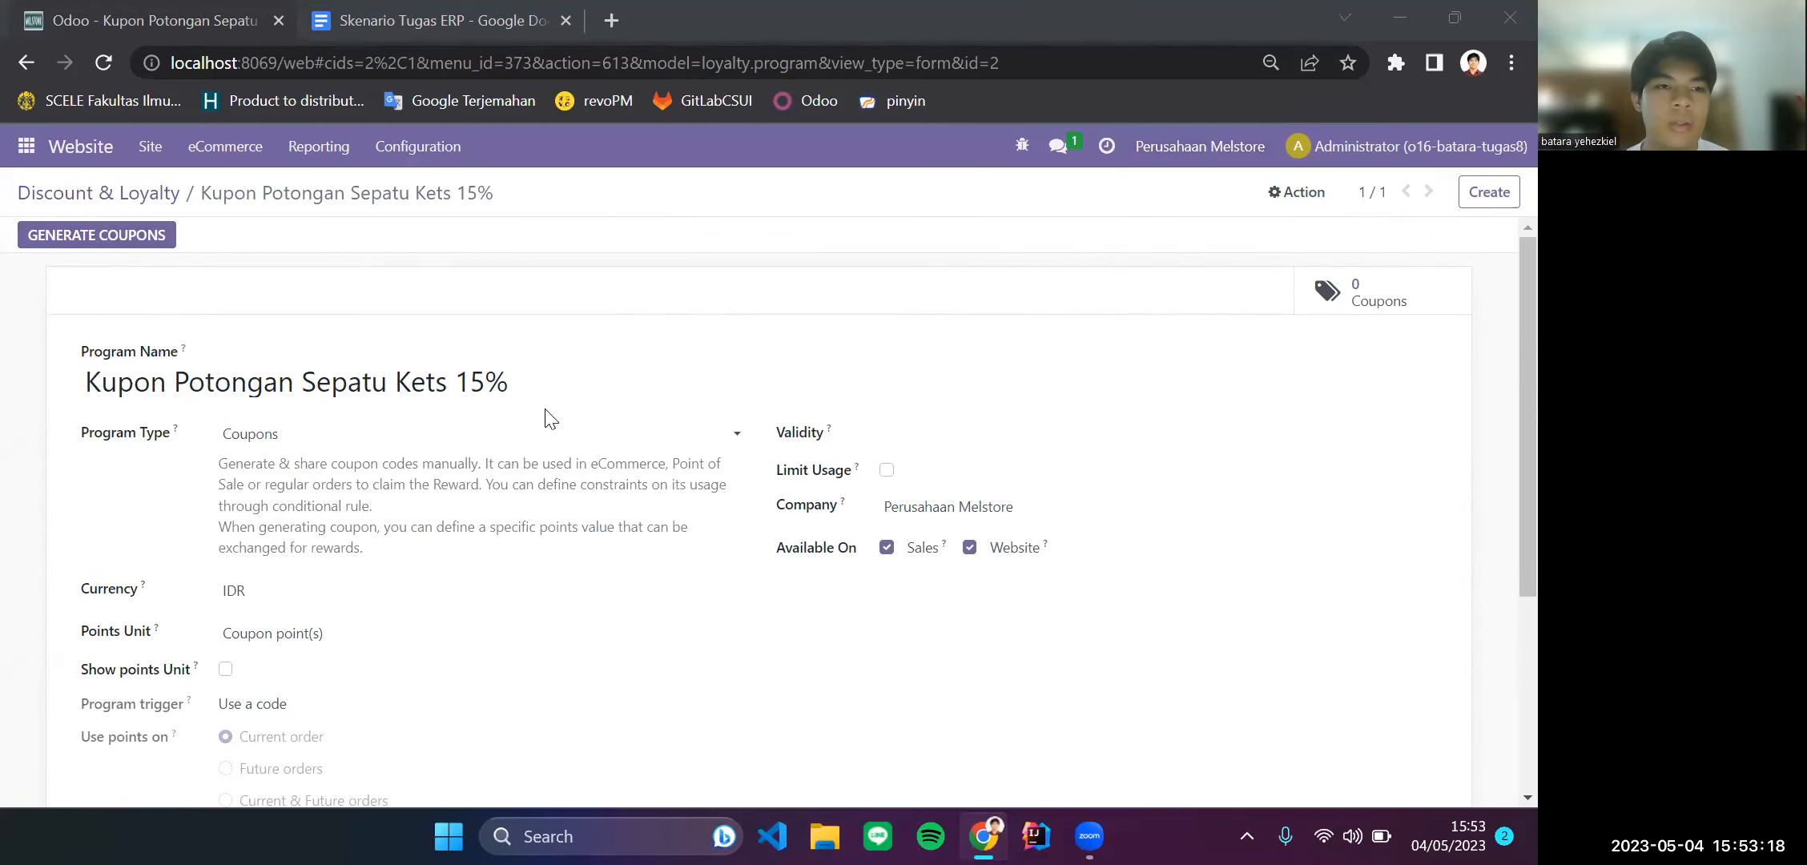
scroll(215, 478, down, 1)
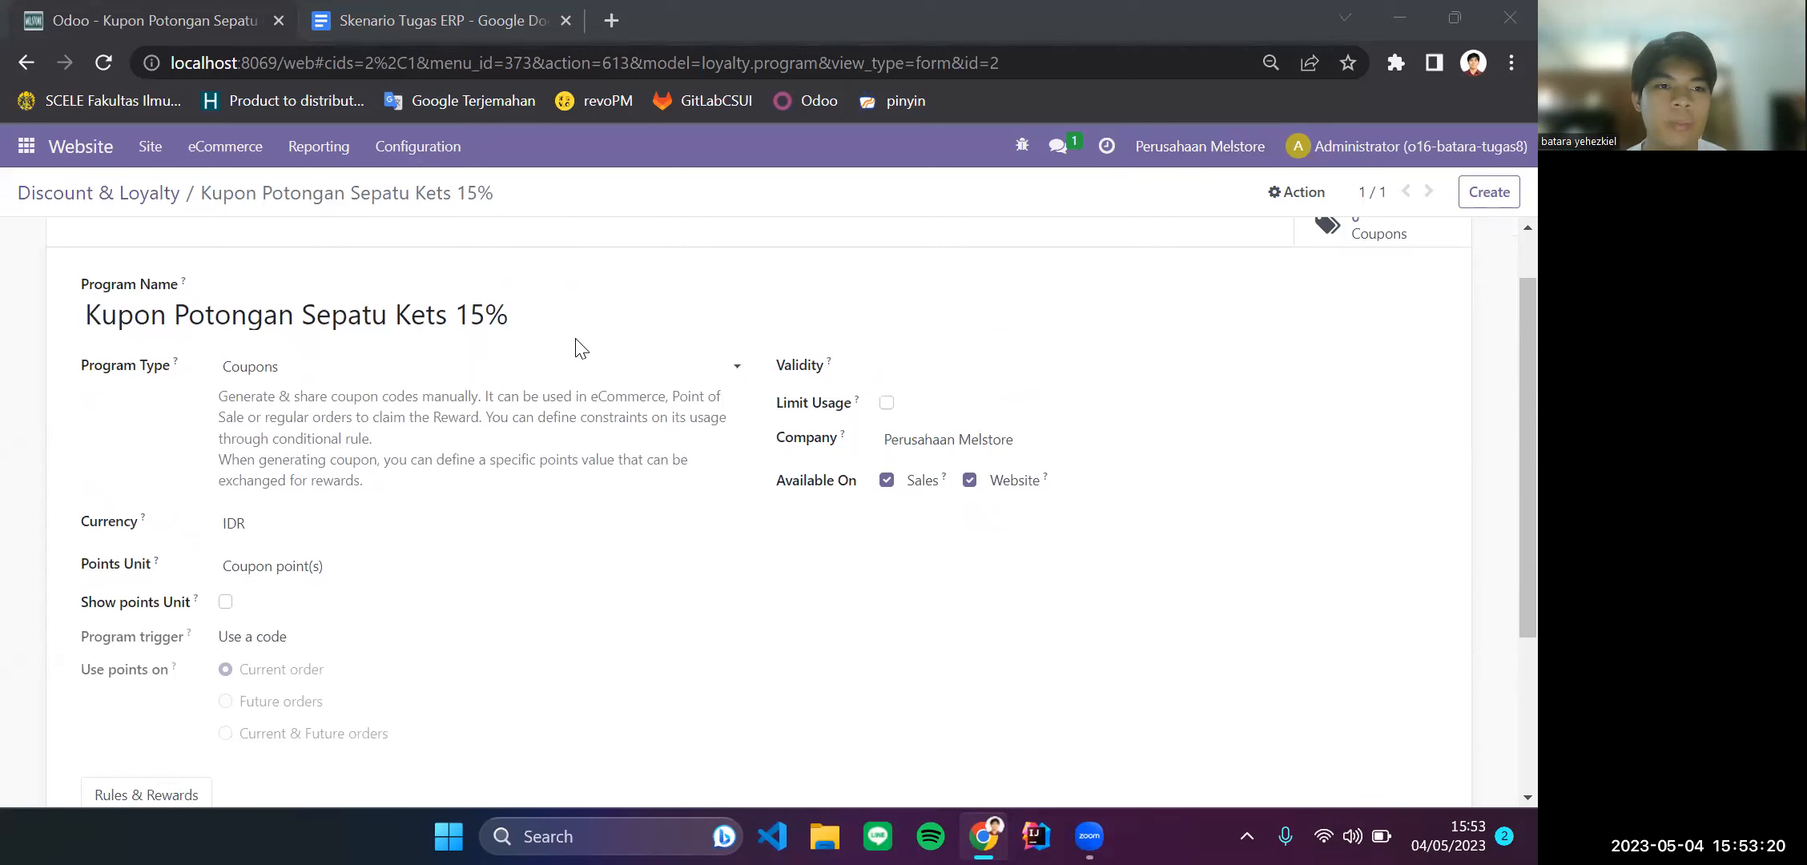
click(468, 20)
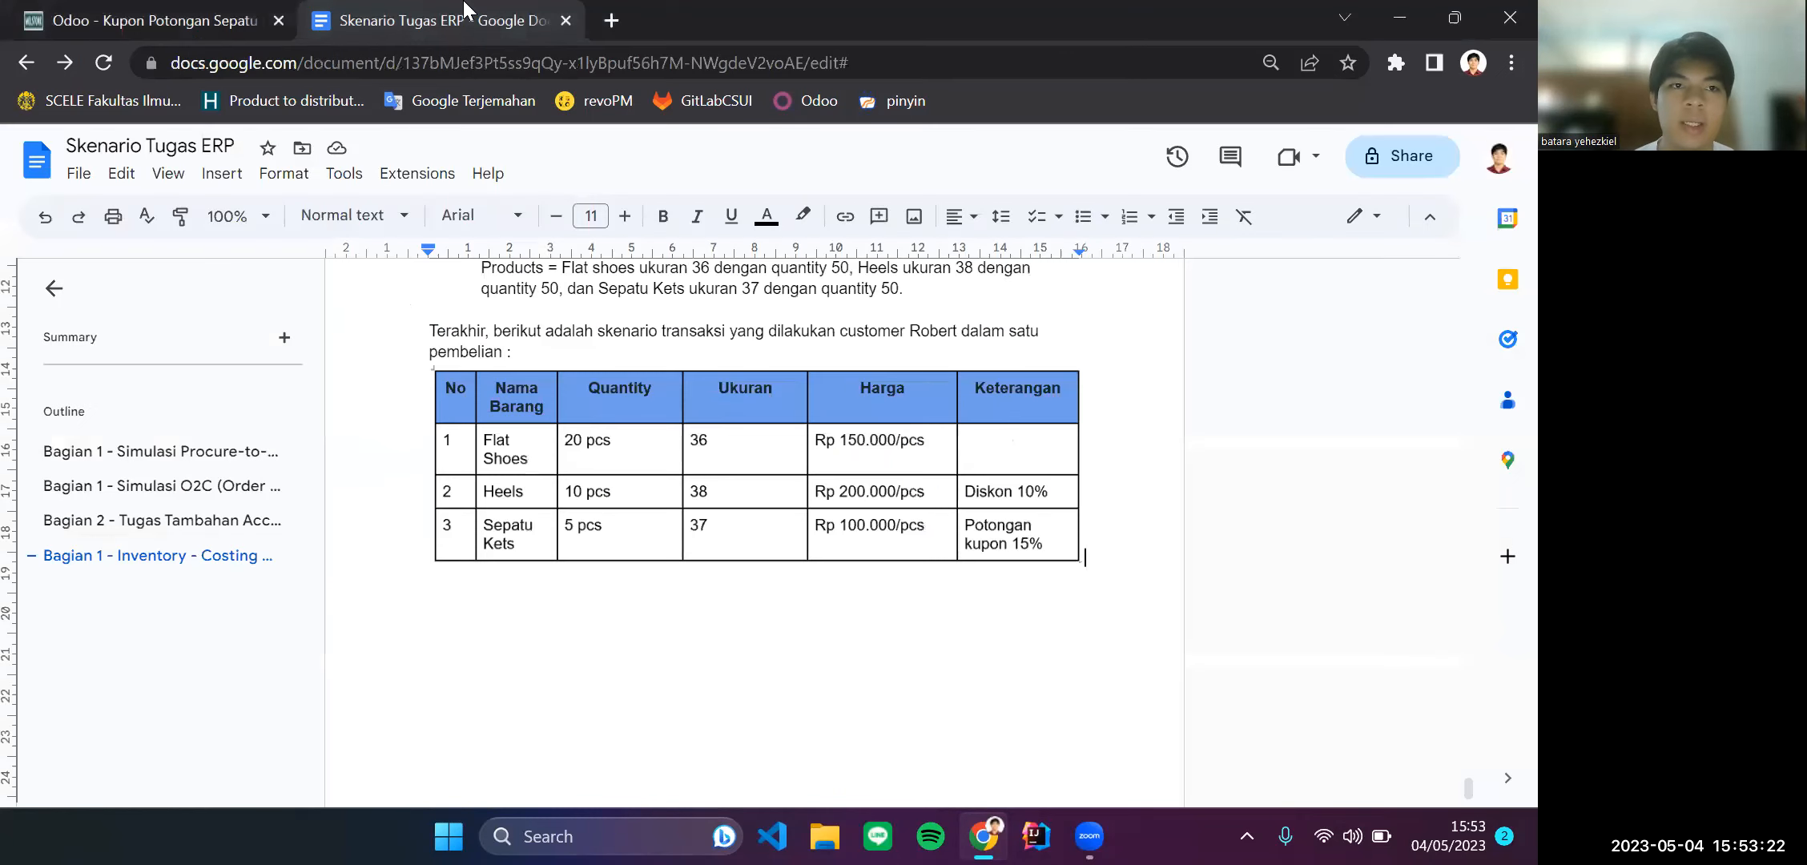
click(210, 34)
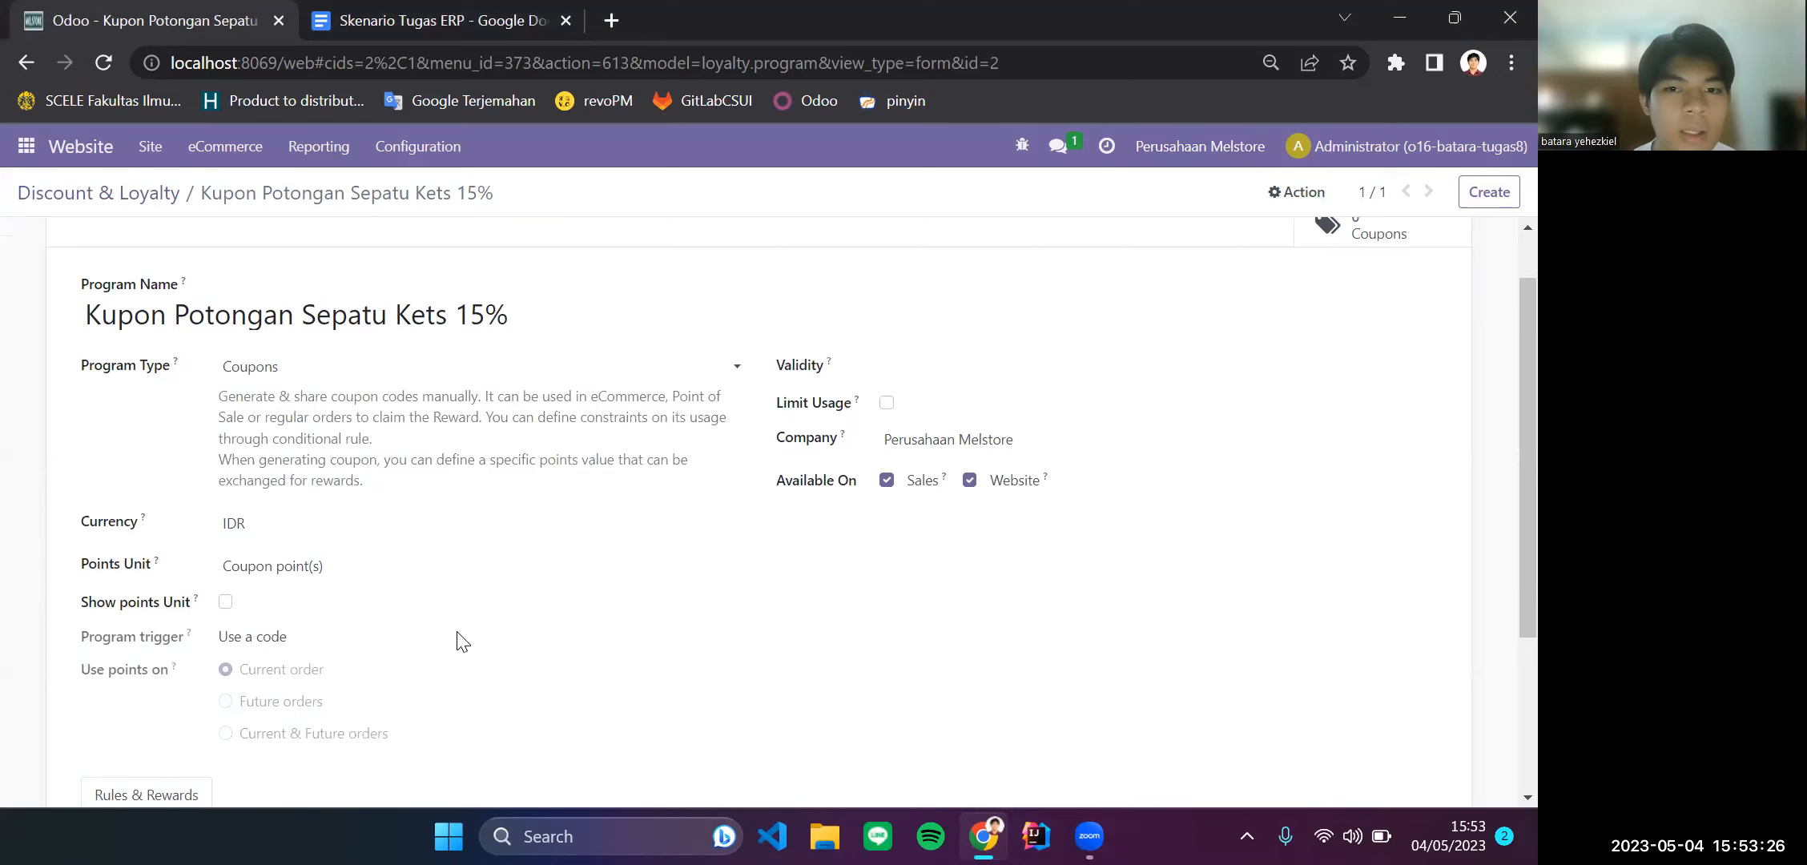
Step: Examine the coupon program's conditional rule and its reward, closing each without making changes
scroll(462, 641, down, 1)
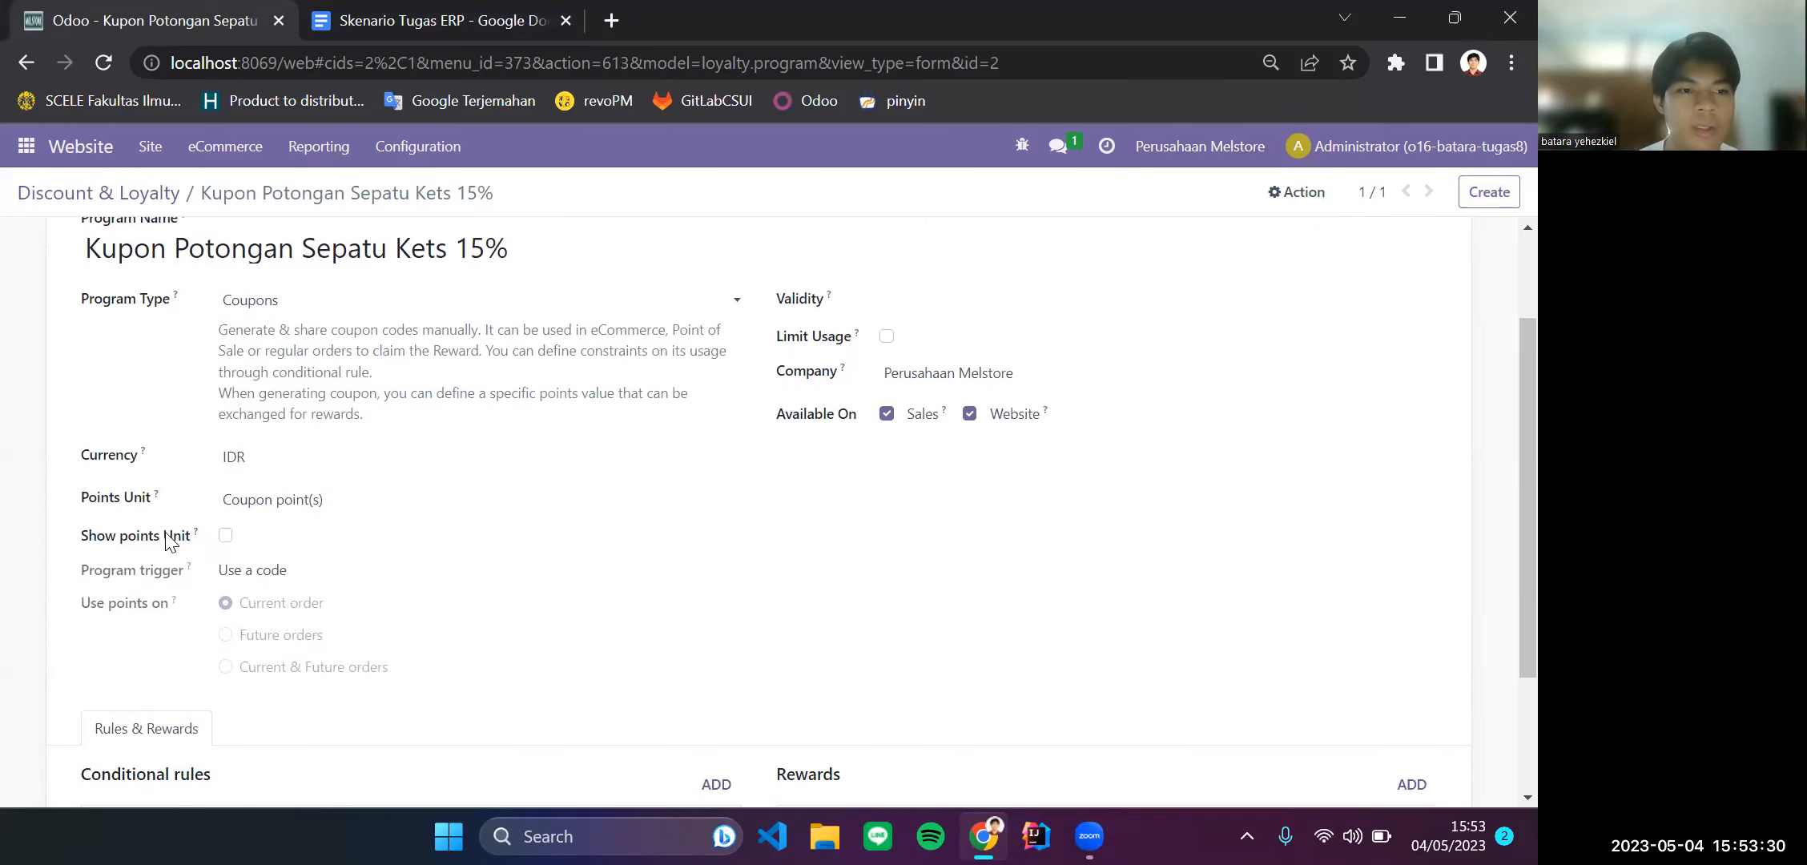
scroll(166, 532, down, 1)
scroll(165, 533, down, 1)
scroll(166, 533, up, 2)
scroll(165, 534, down, 3)
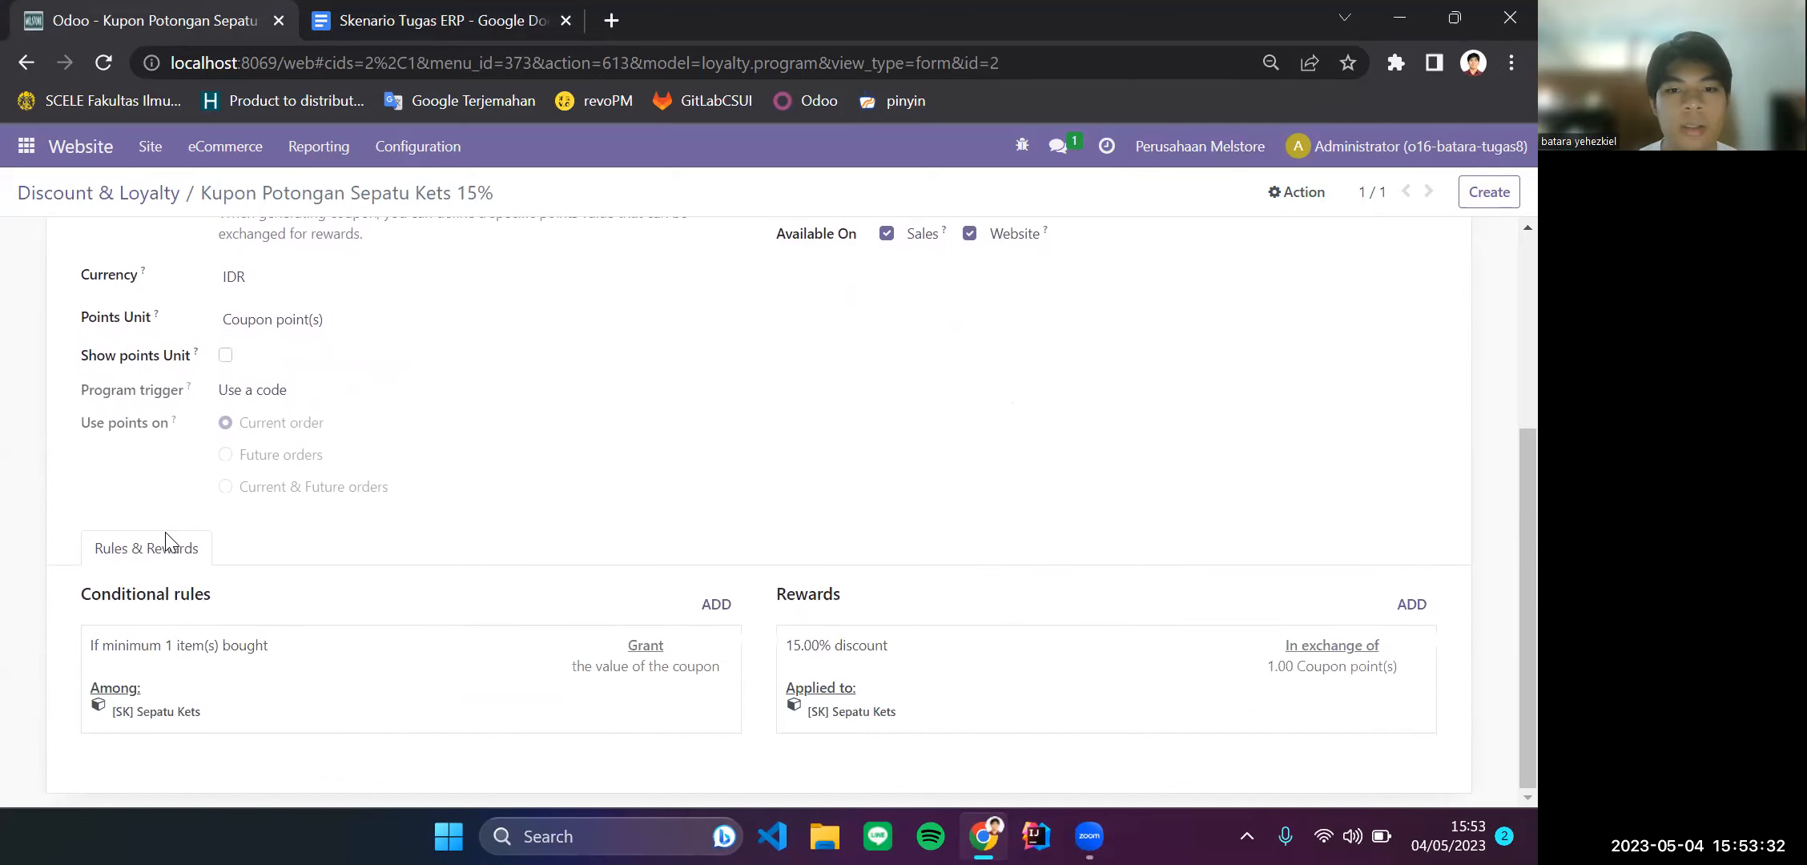
click(330, 678)
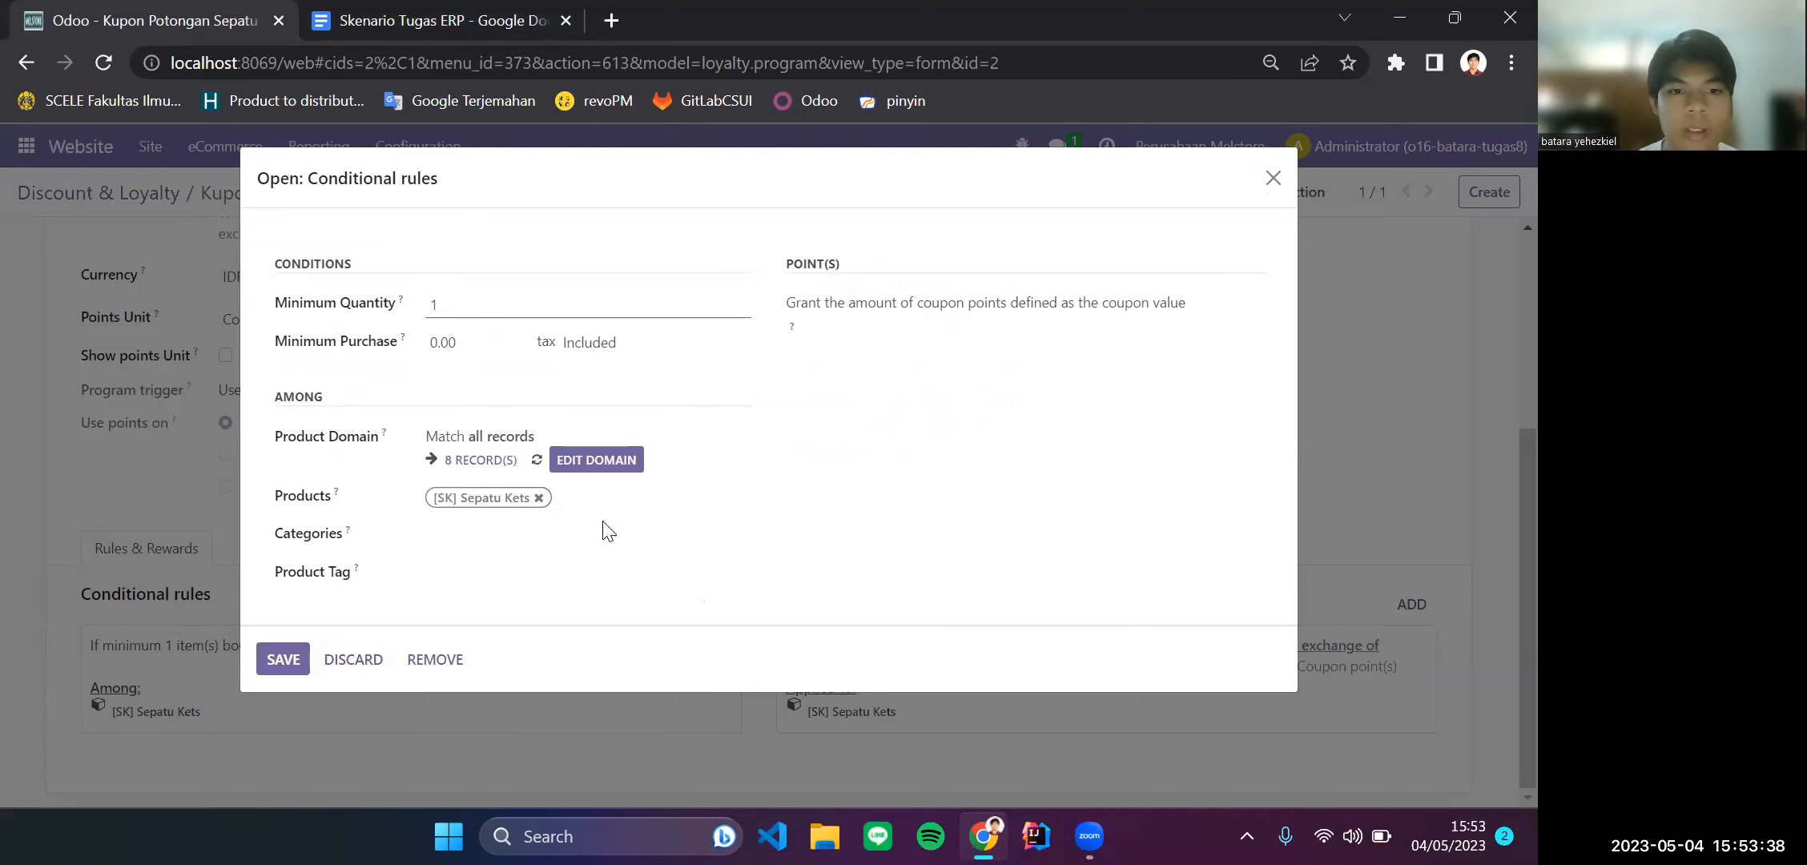
click(1270, 187)
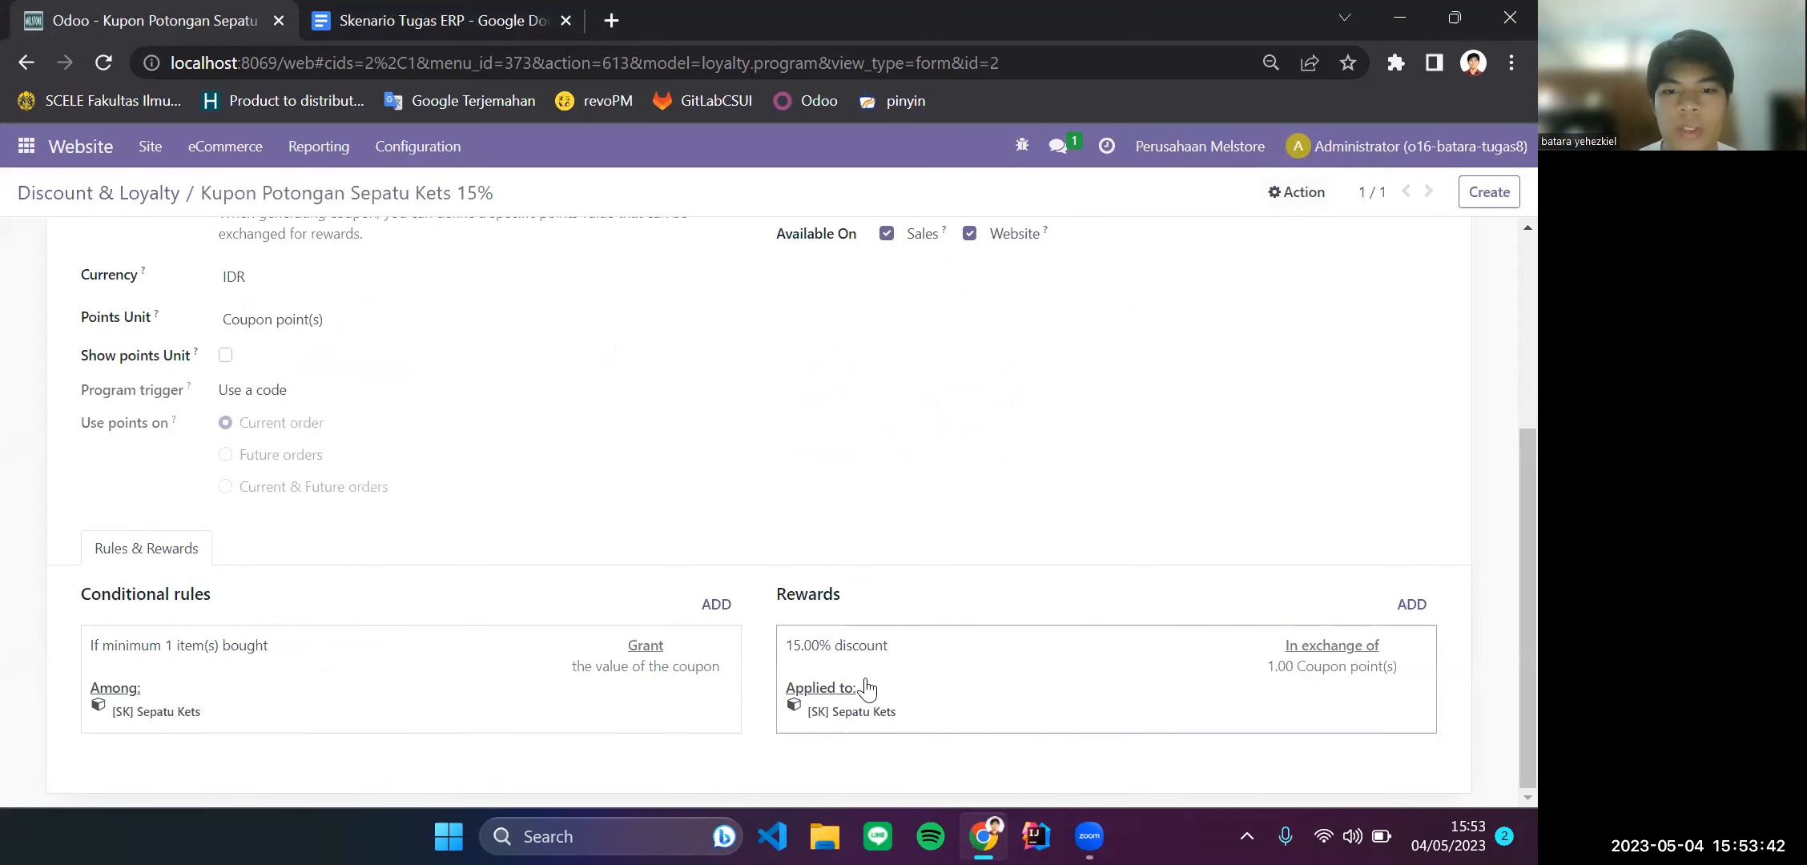
click(868, 689)
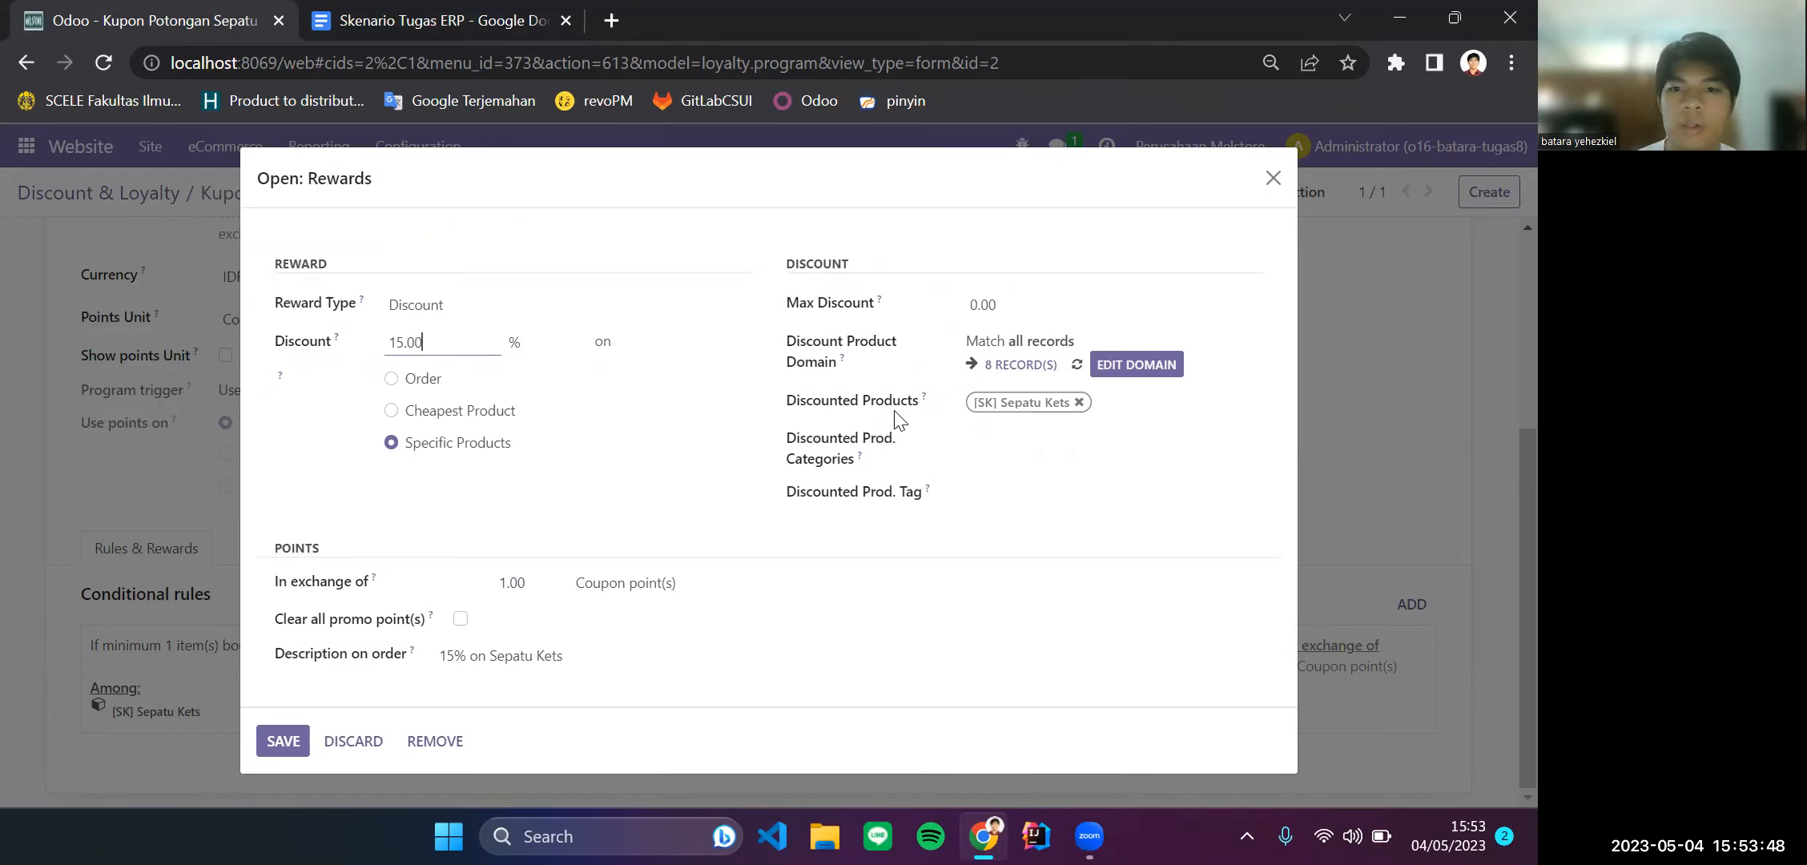
click(1270, 181)
scroll(536, 347, up, 3)
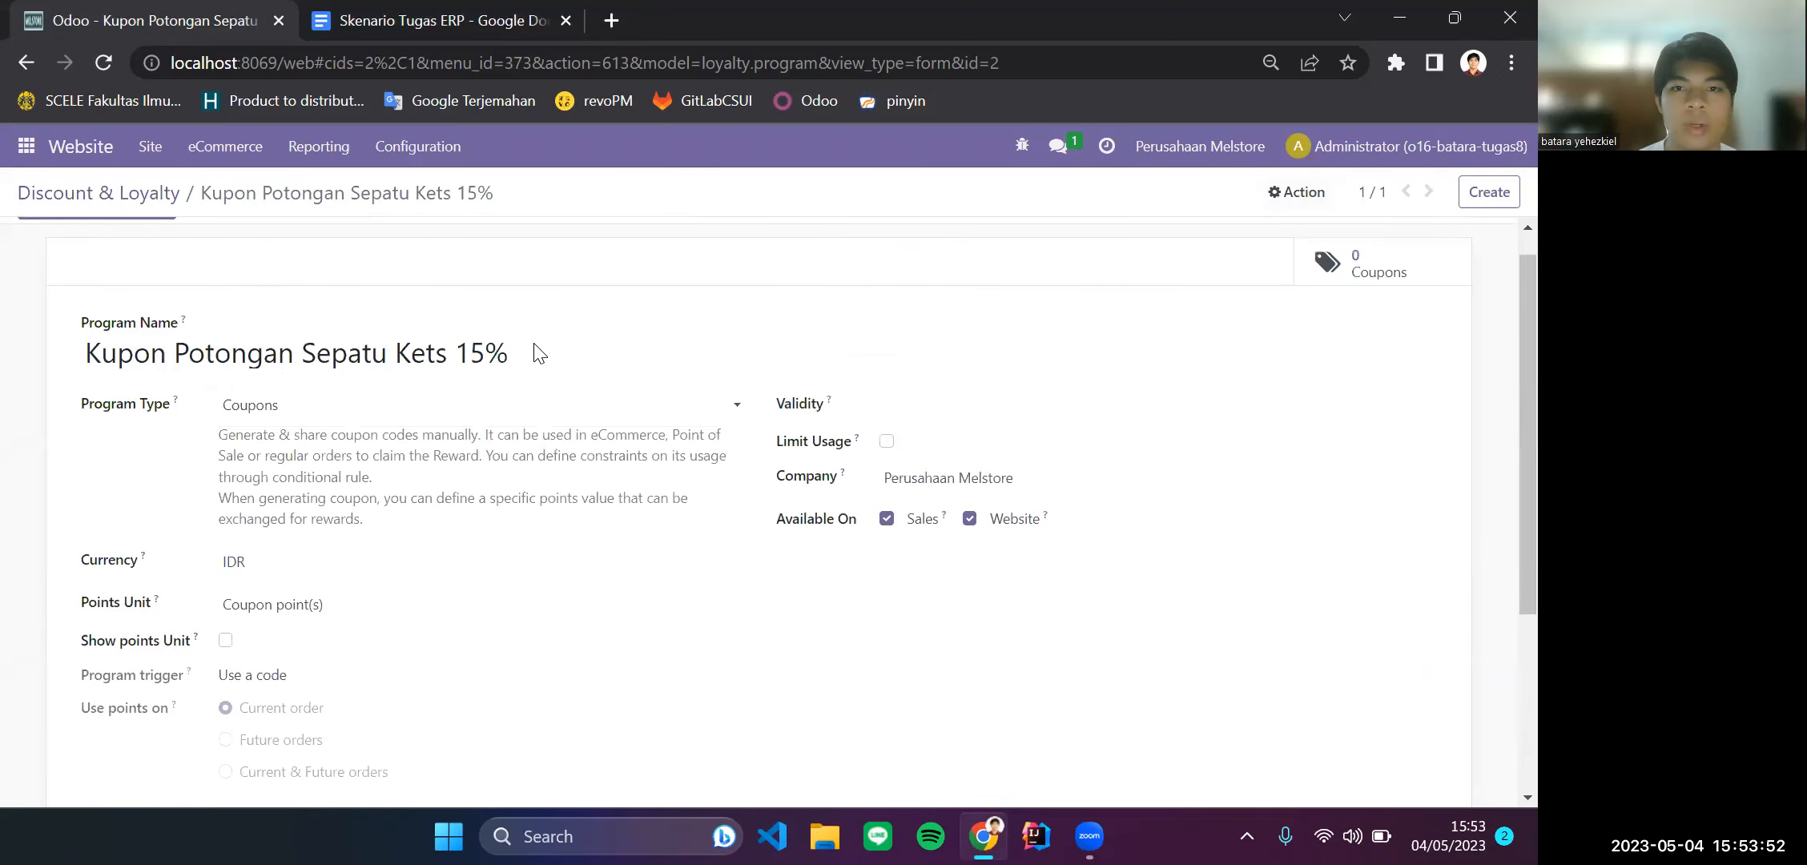
scroll(539, 353, up, 1)
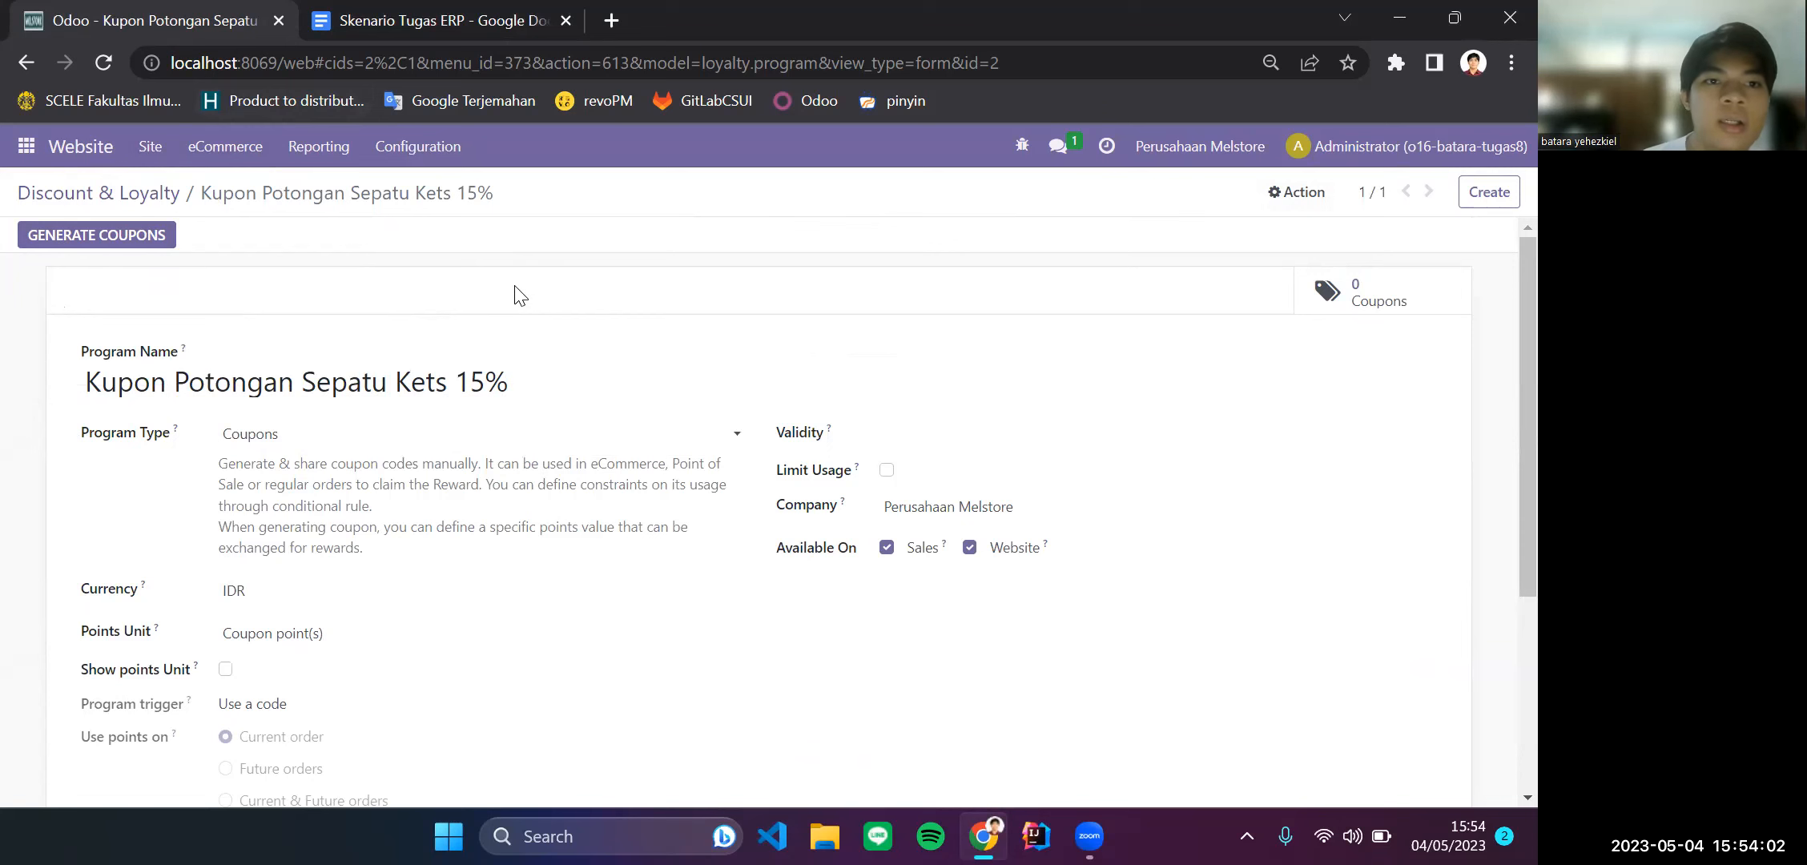
Step: Check the discount terms for Heels in the scenario document's transaction table and return to Odoo
click(465, 12)
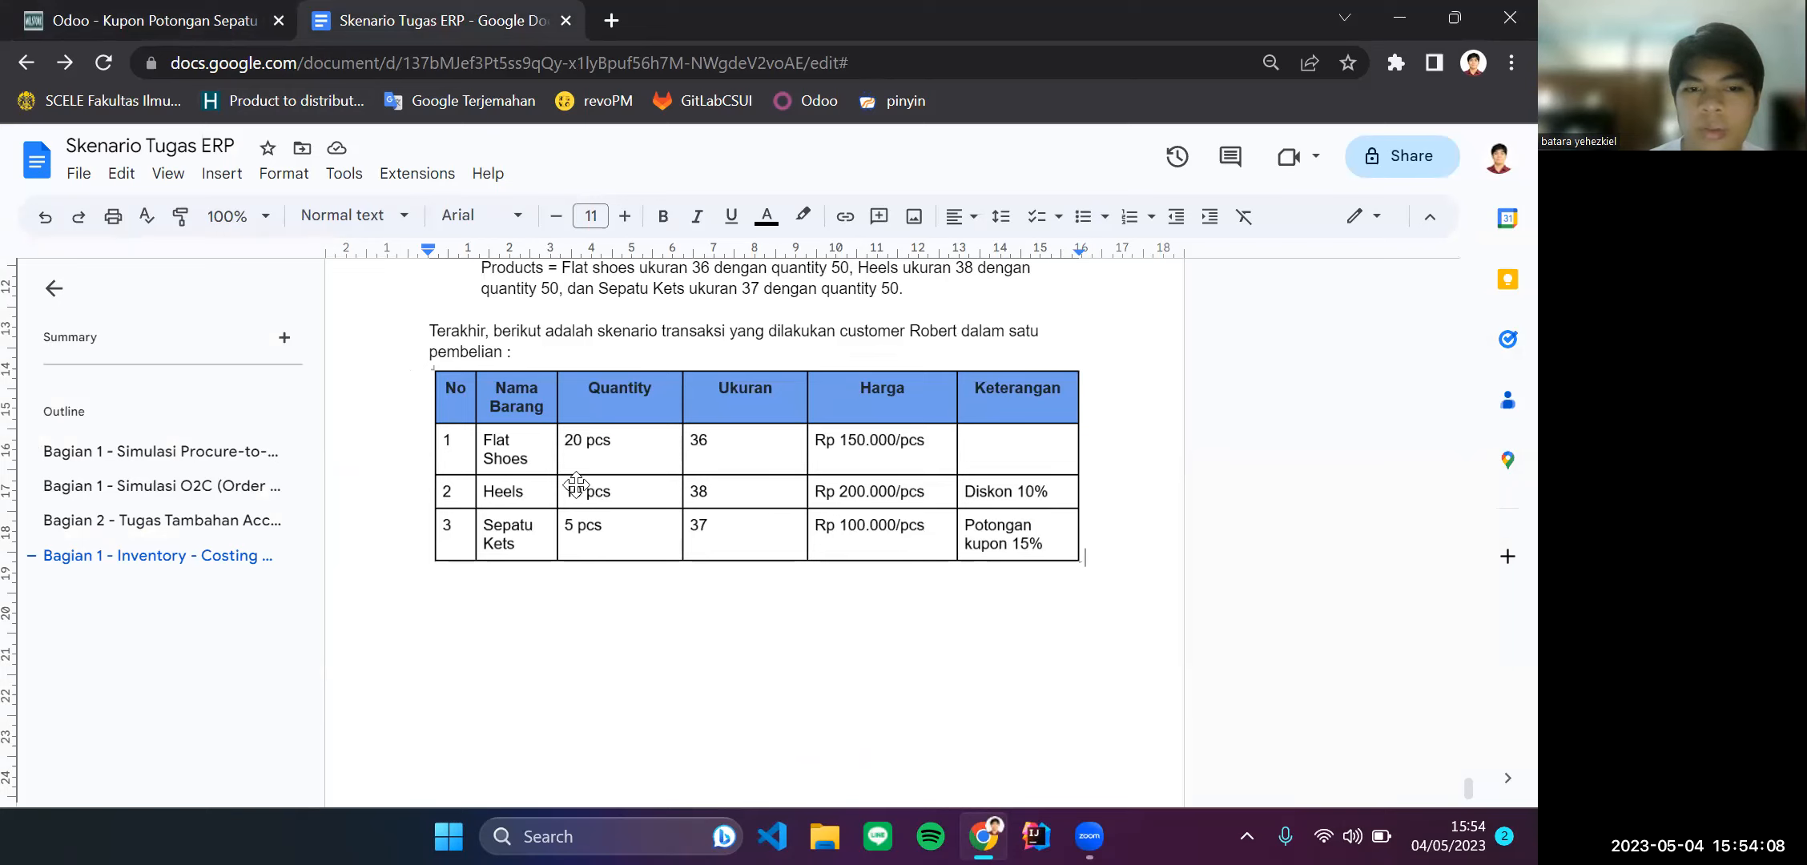
click(945, 521)
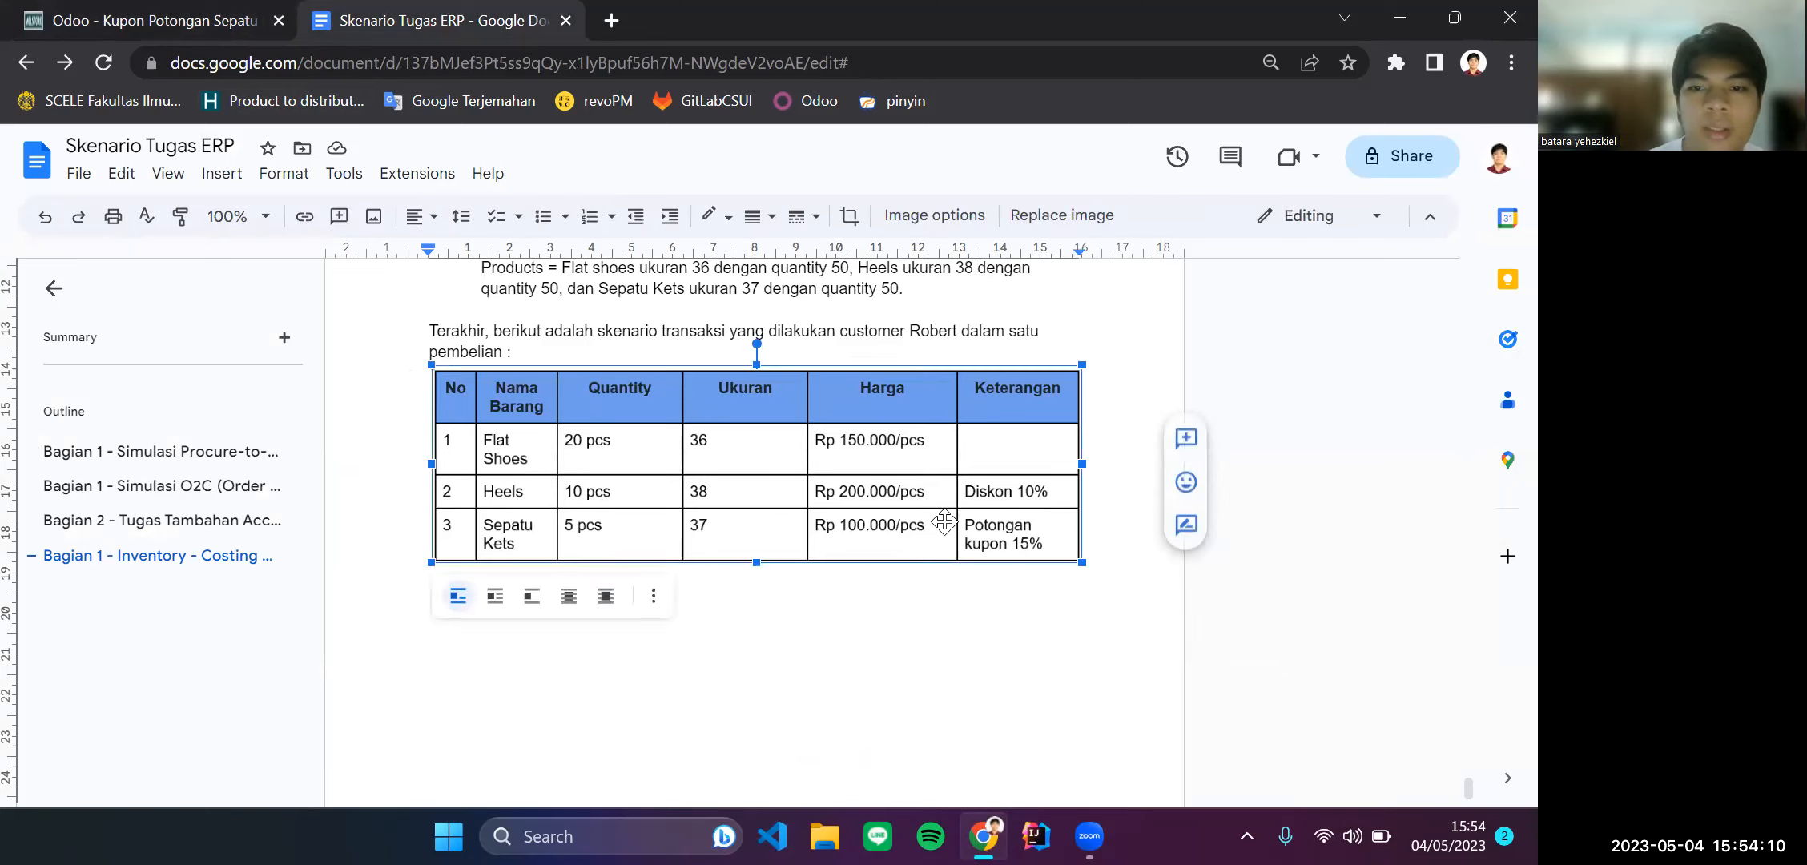
click(129, 10)
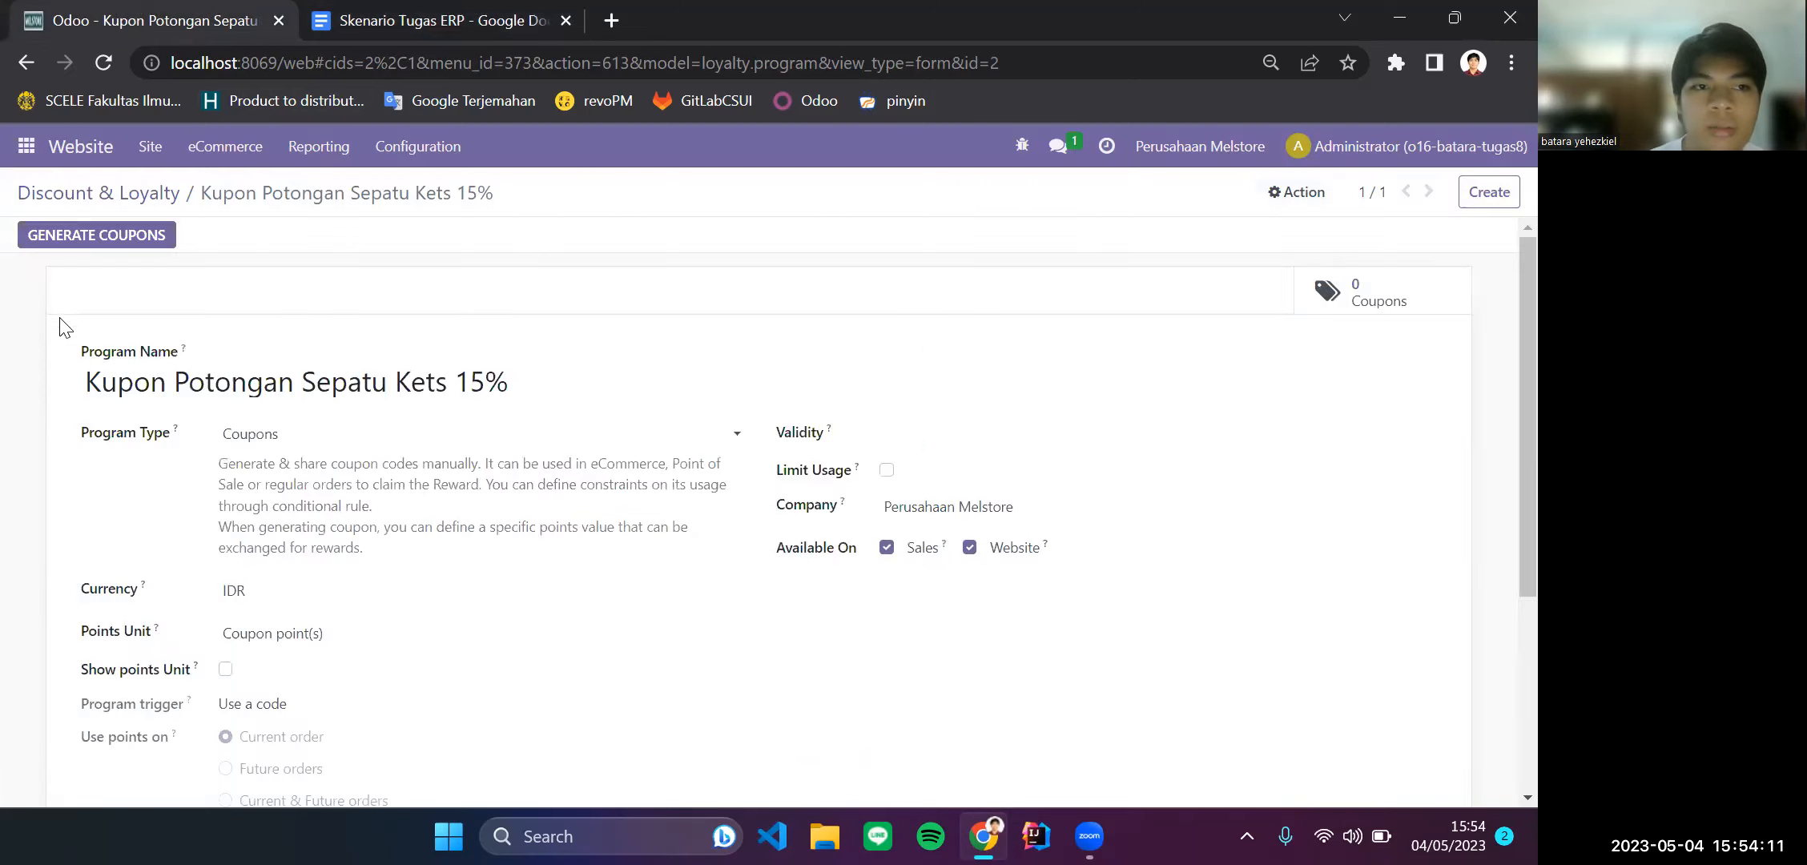
Step: Open the Heels price rule in the Public Pricelist, check its discount, product and validity period, and save the rule
click(234, 160)
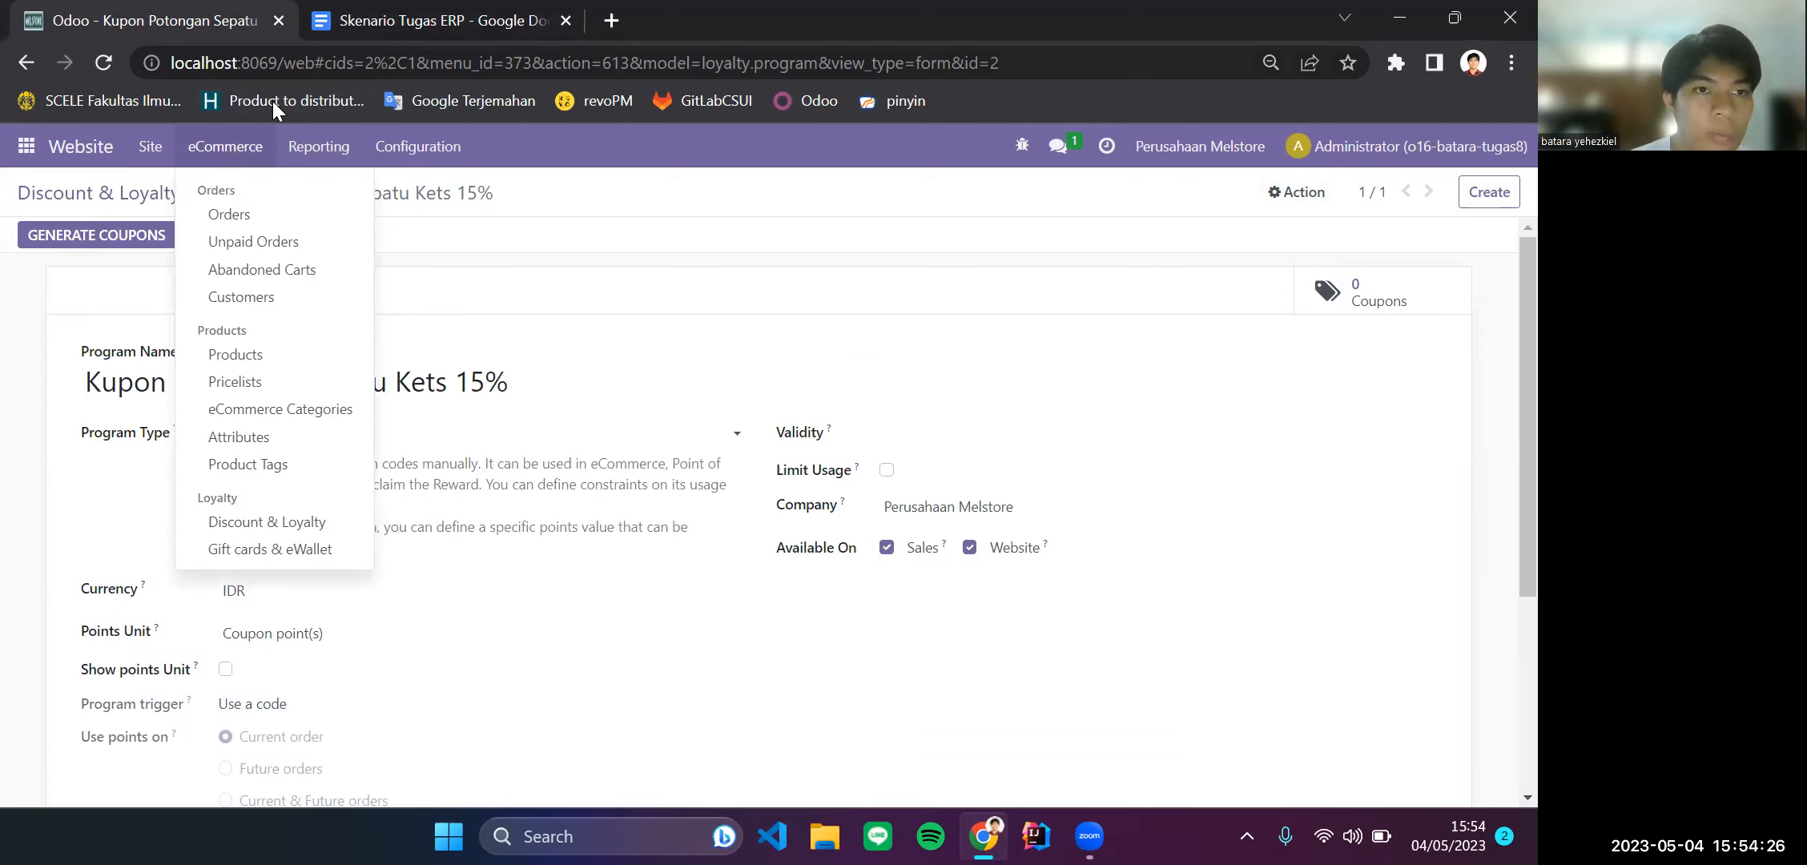
click(264, 383)
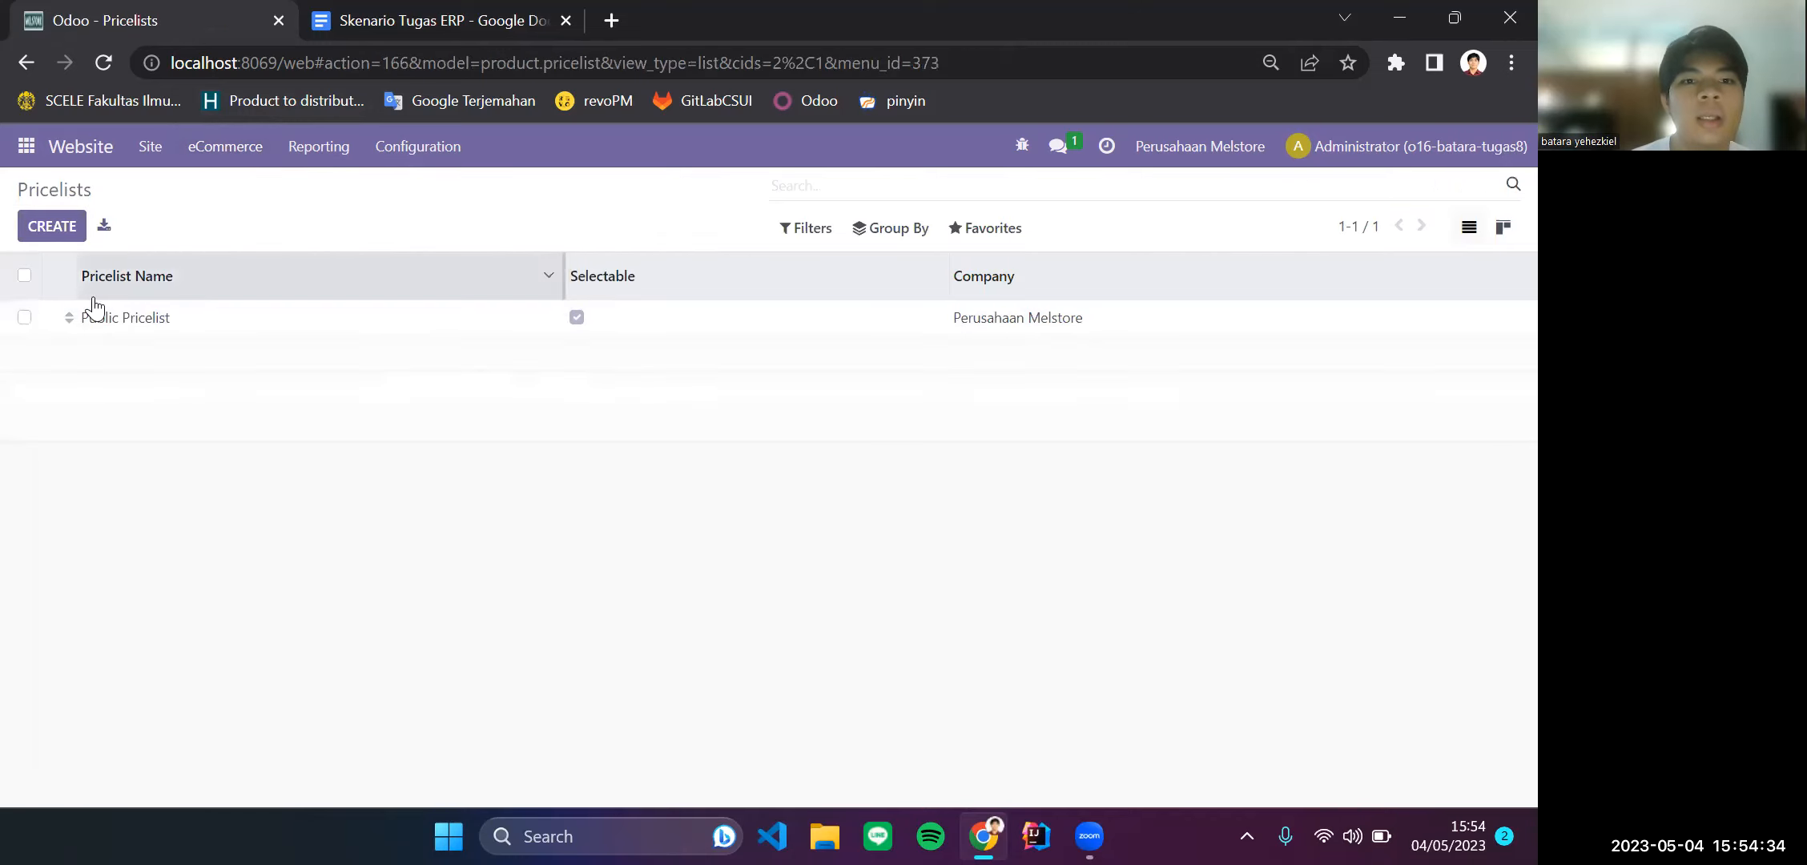
click(165, 318)
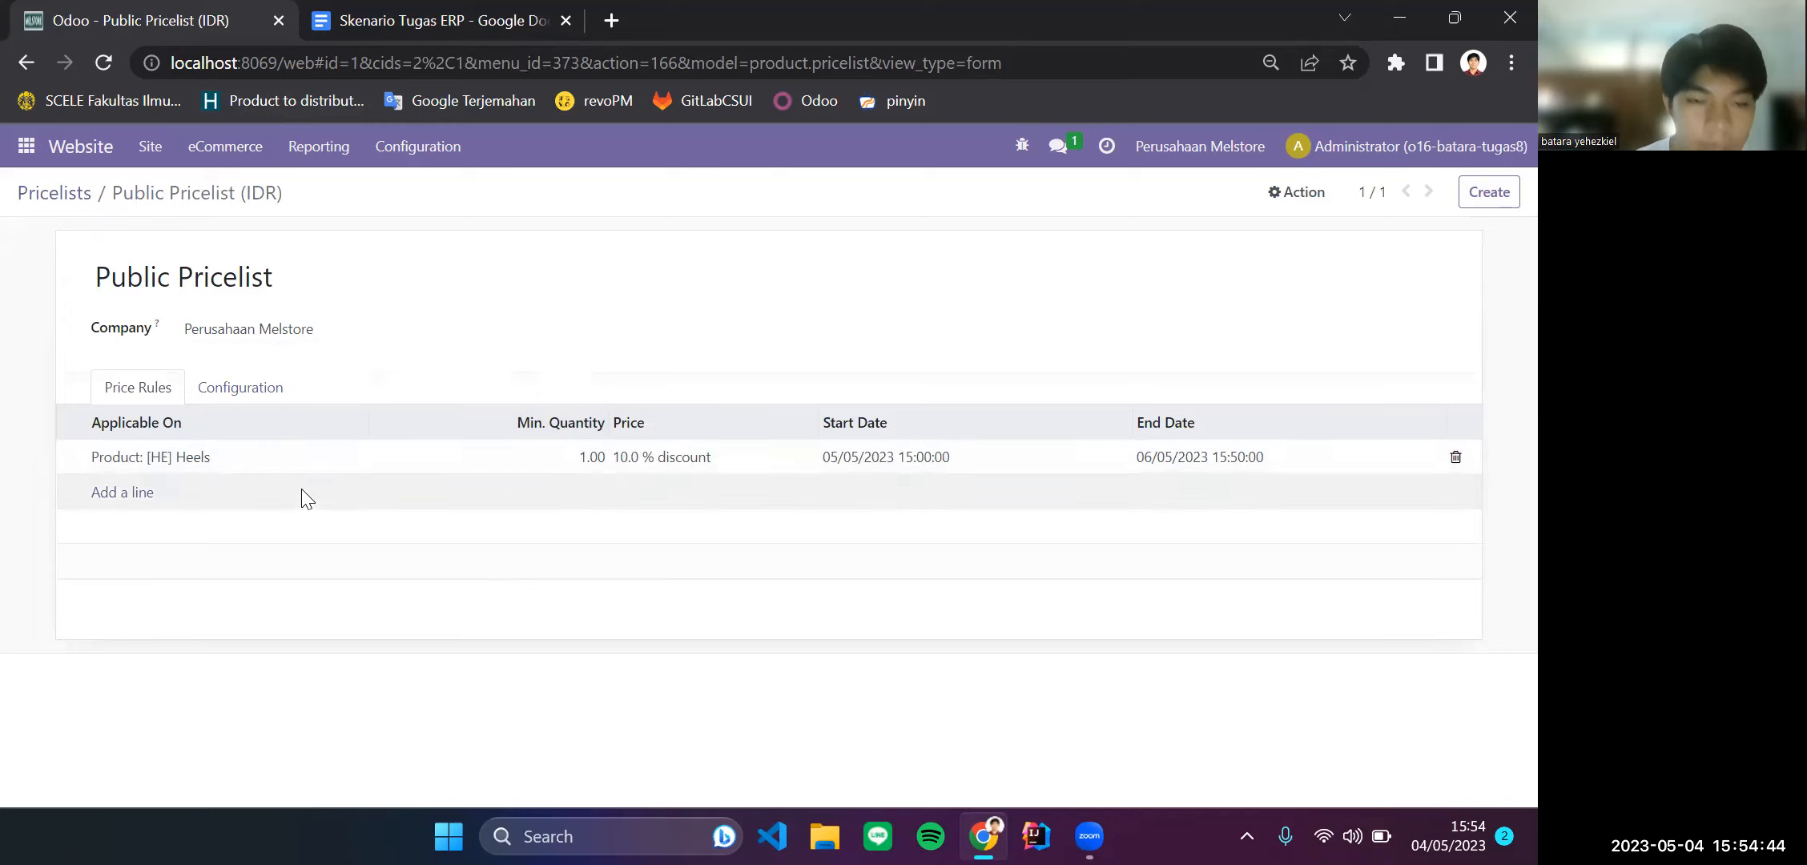
click(210, 457)
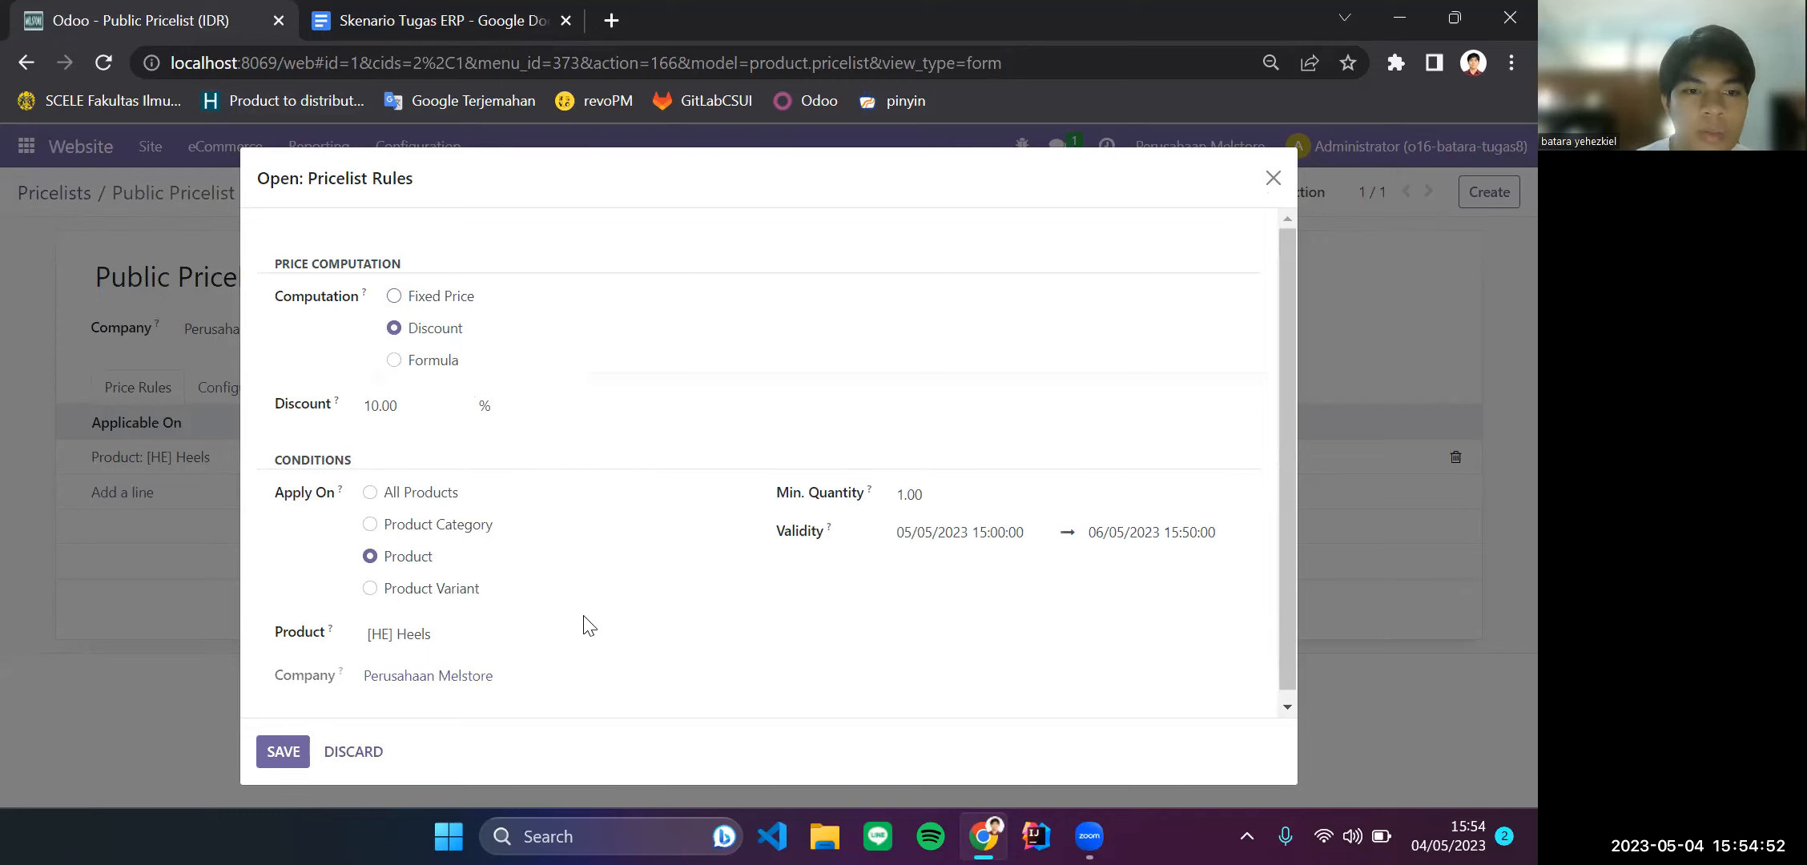
scroll(589, 625, down, 1)
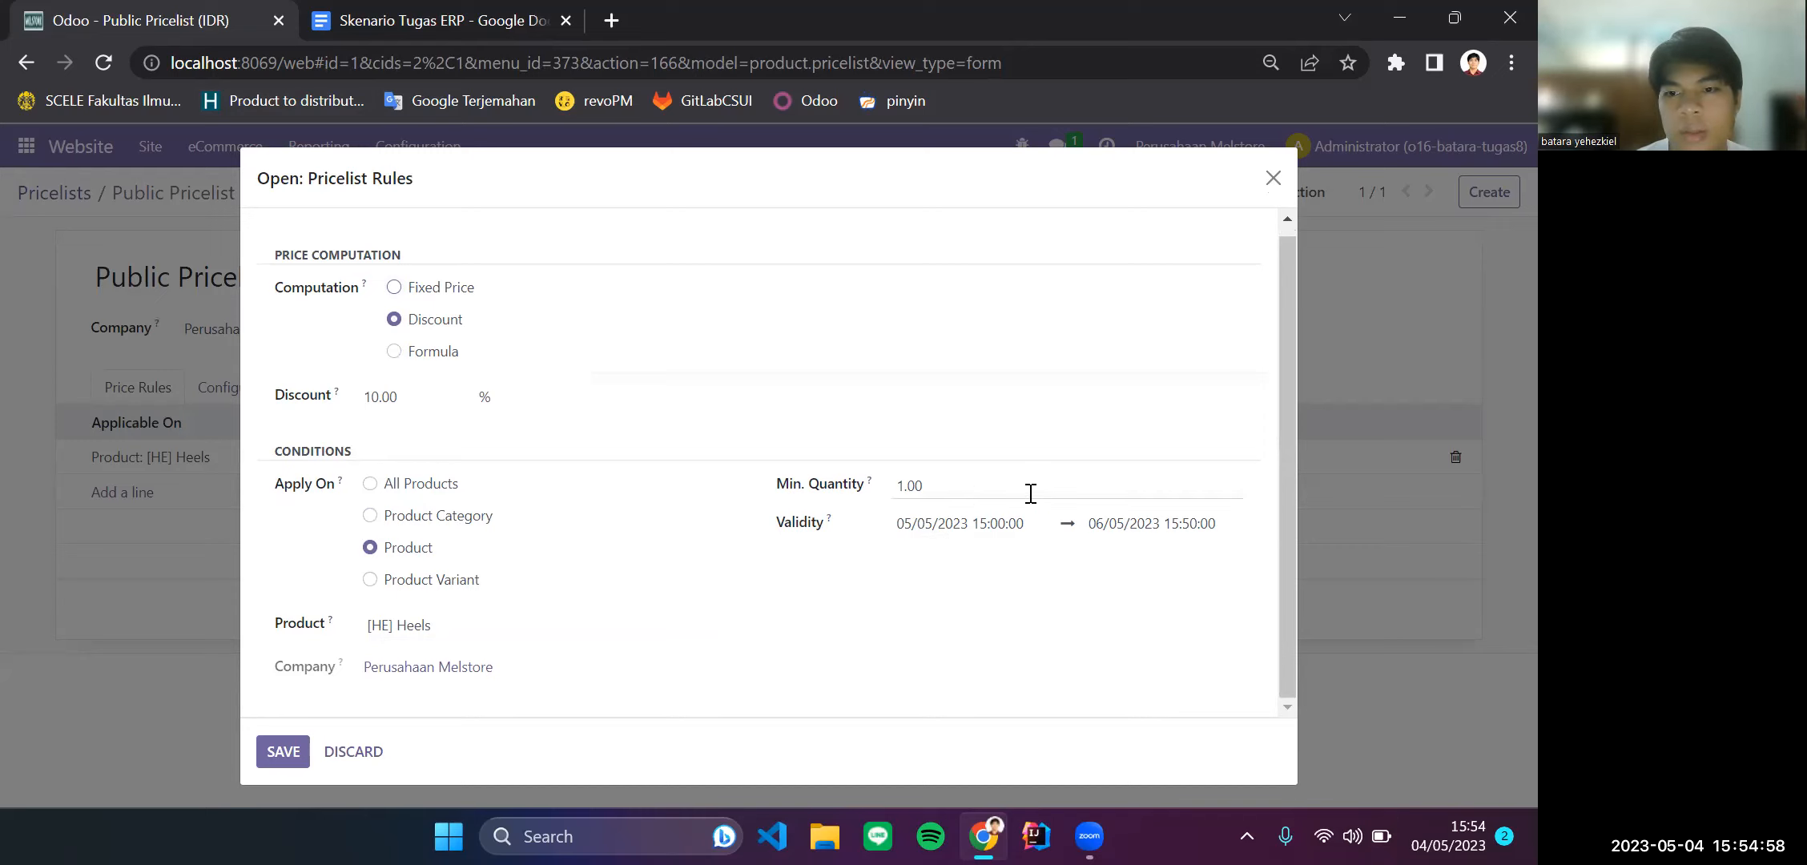
click(283, 753)
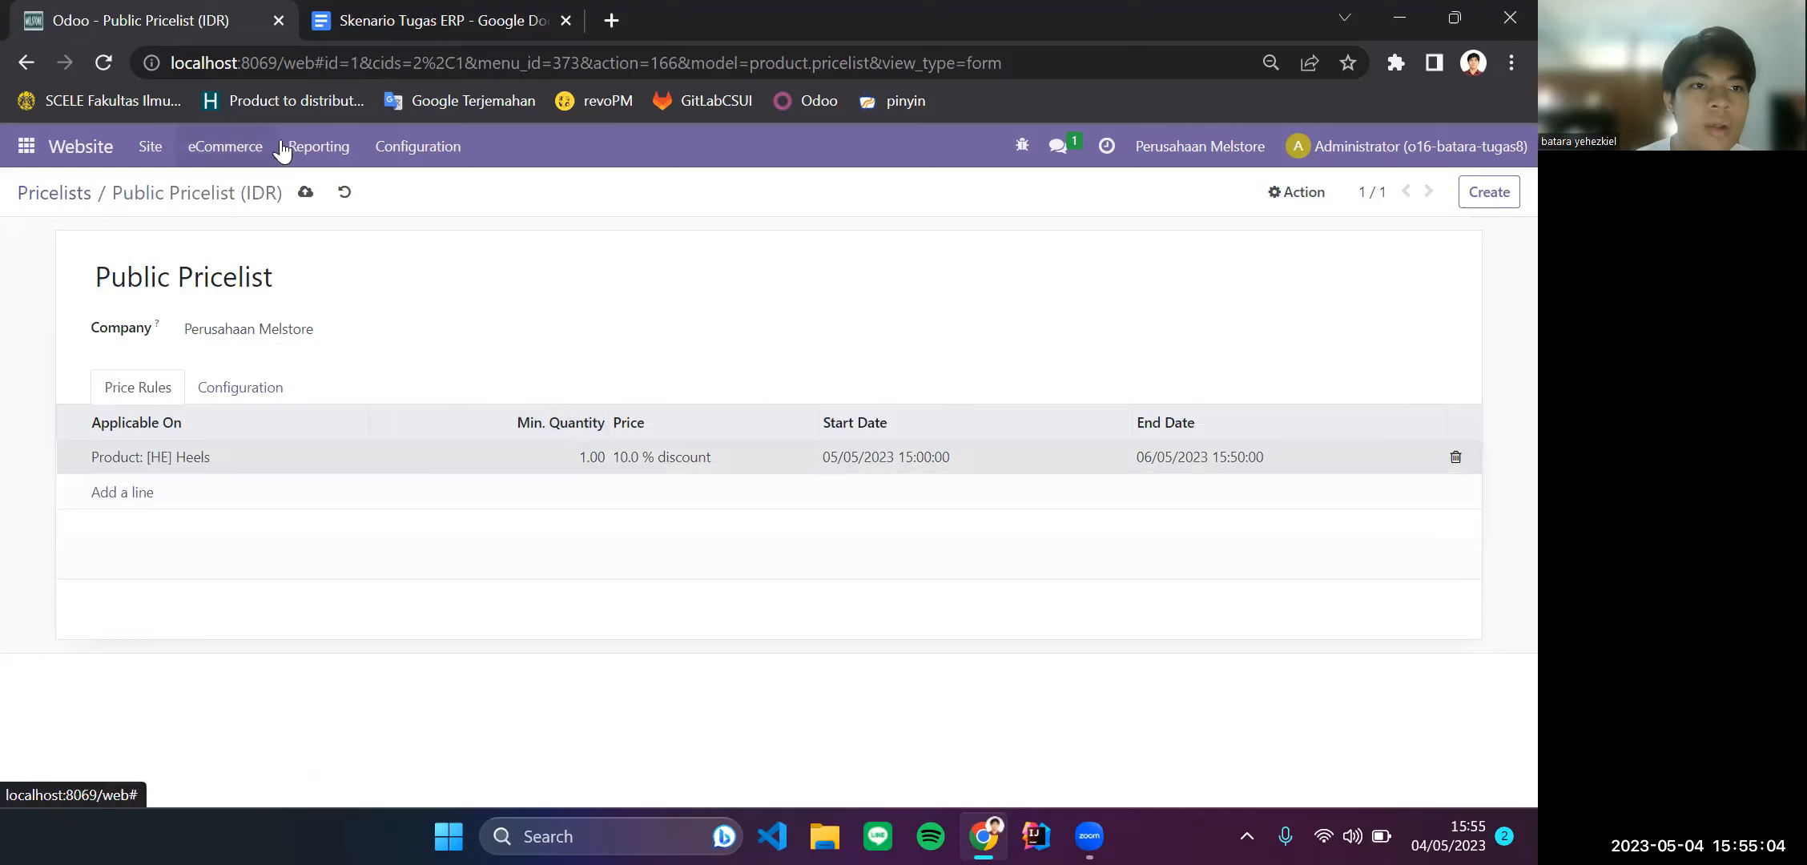
Step: Open the Melstore homepage and go to its Shop page to check the product prices
click(215, 160)
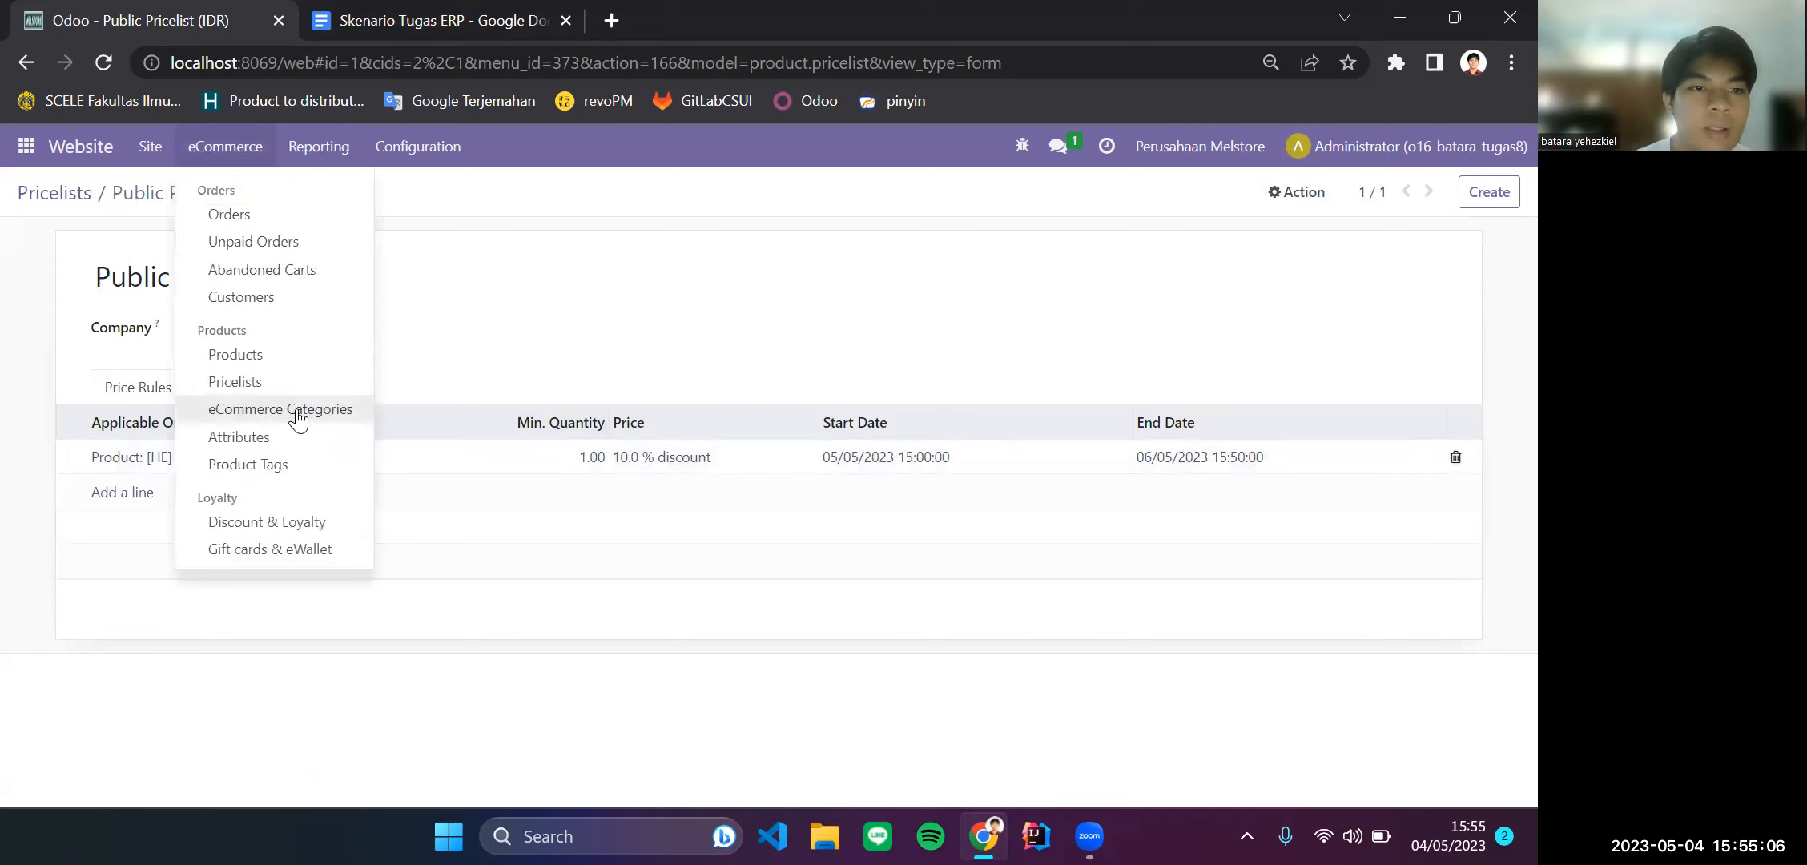
mouse_move(157, 152)
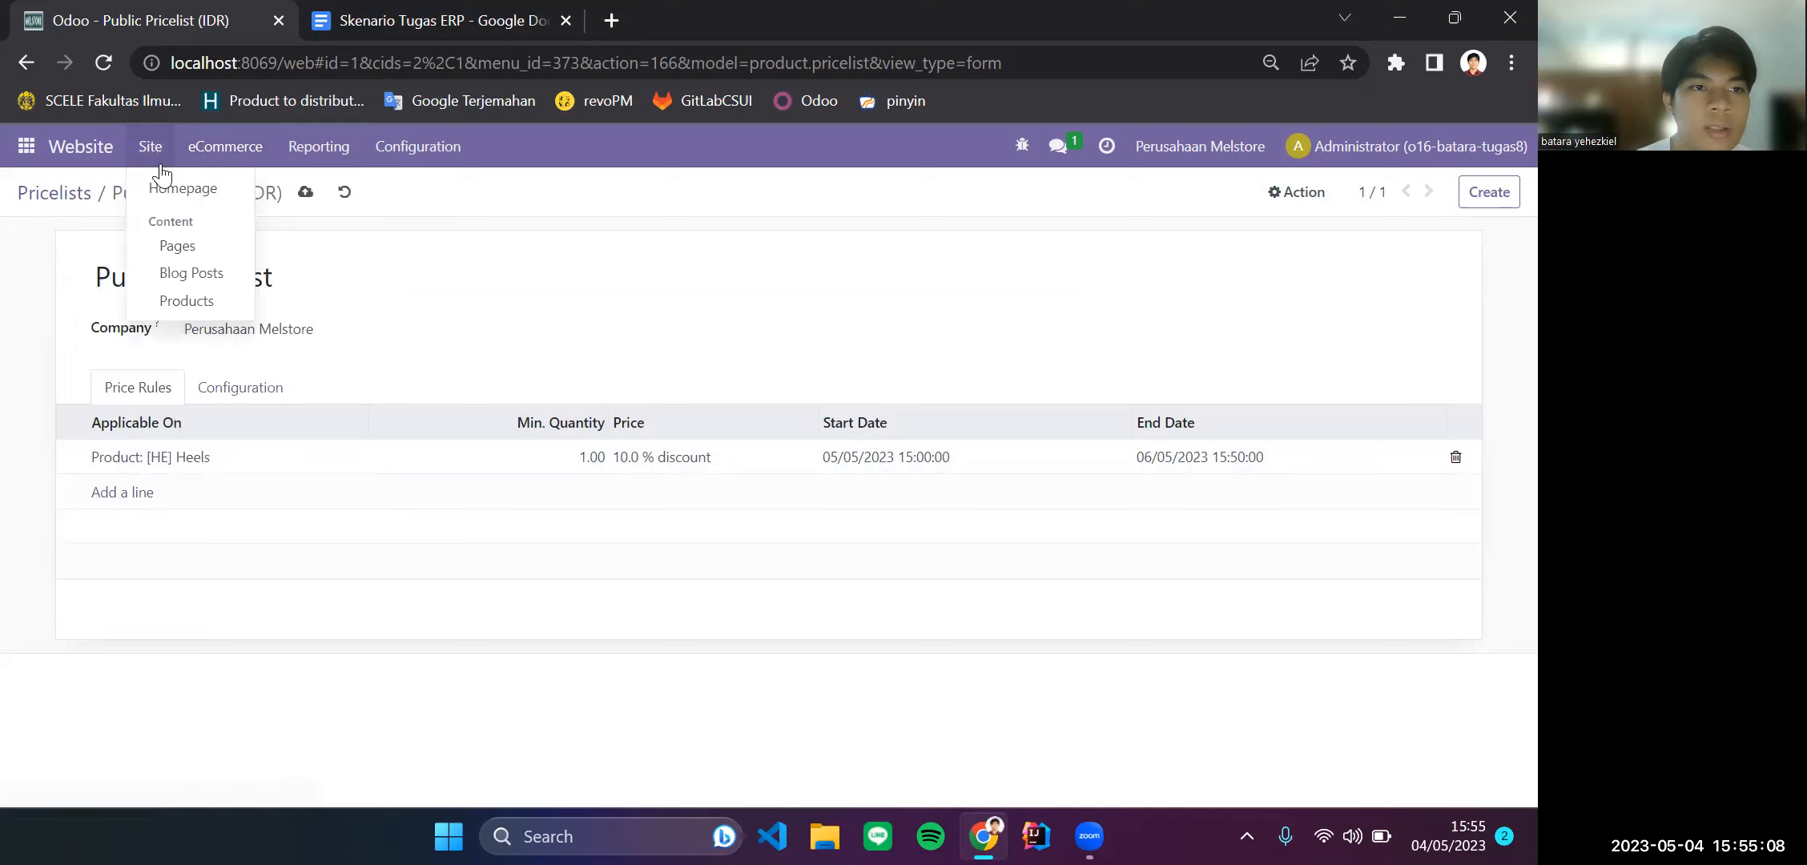
click(228, 207)
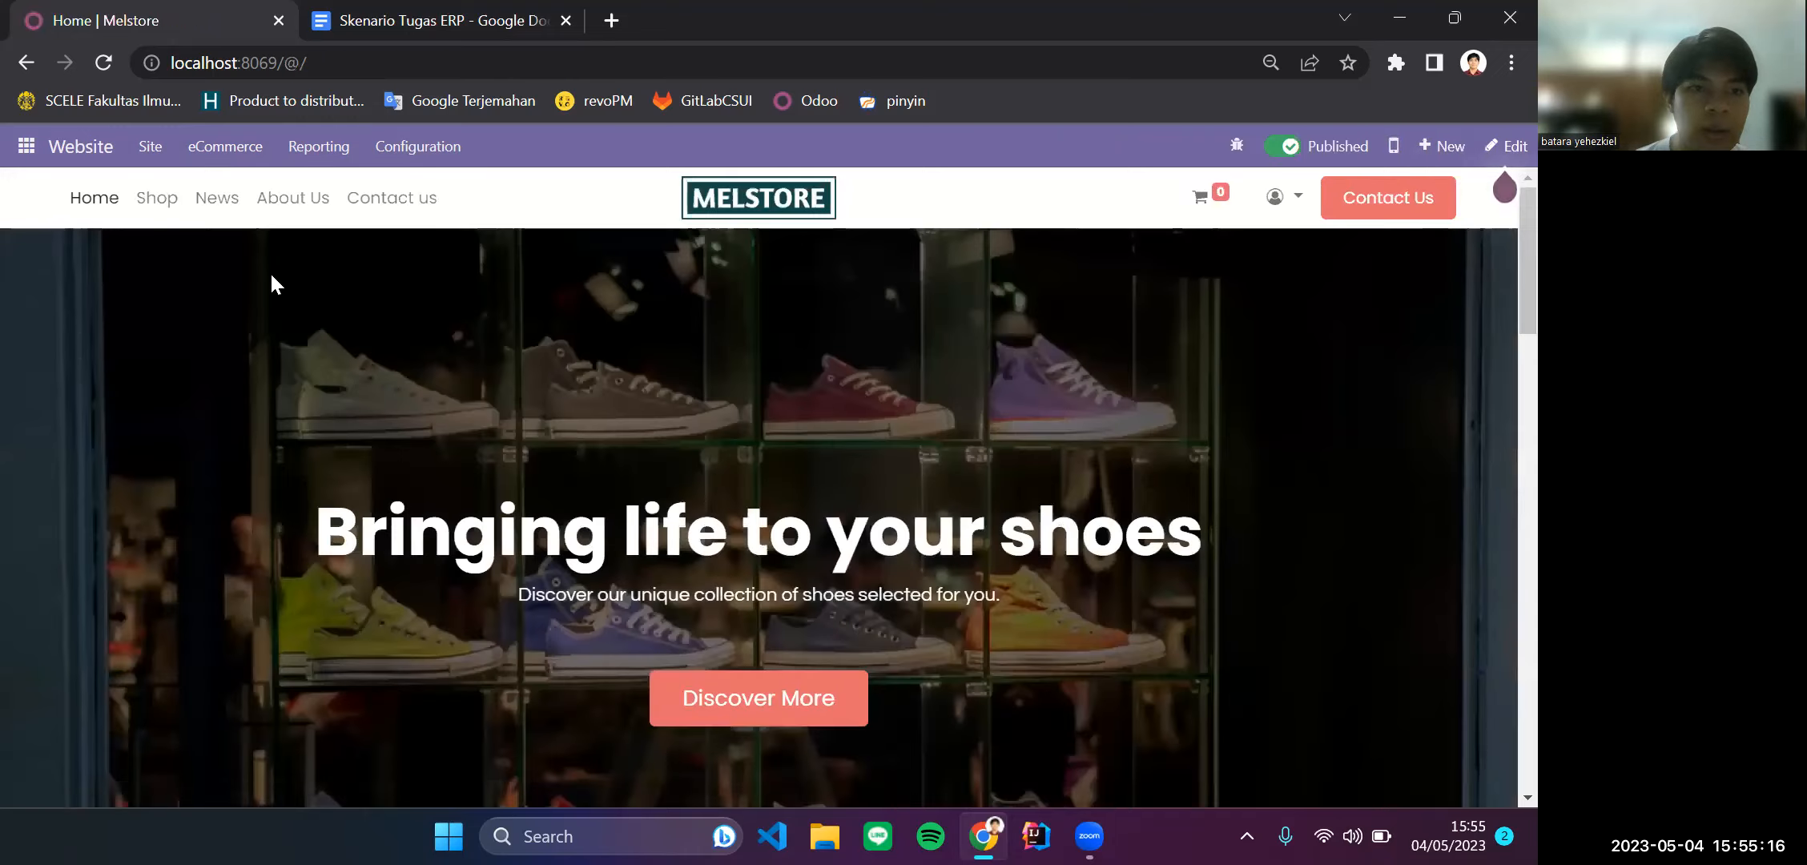
click(156, 199)
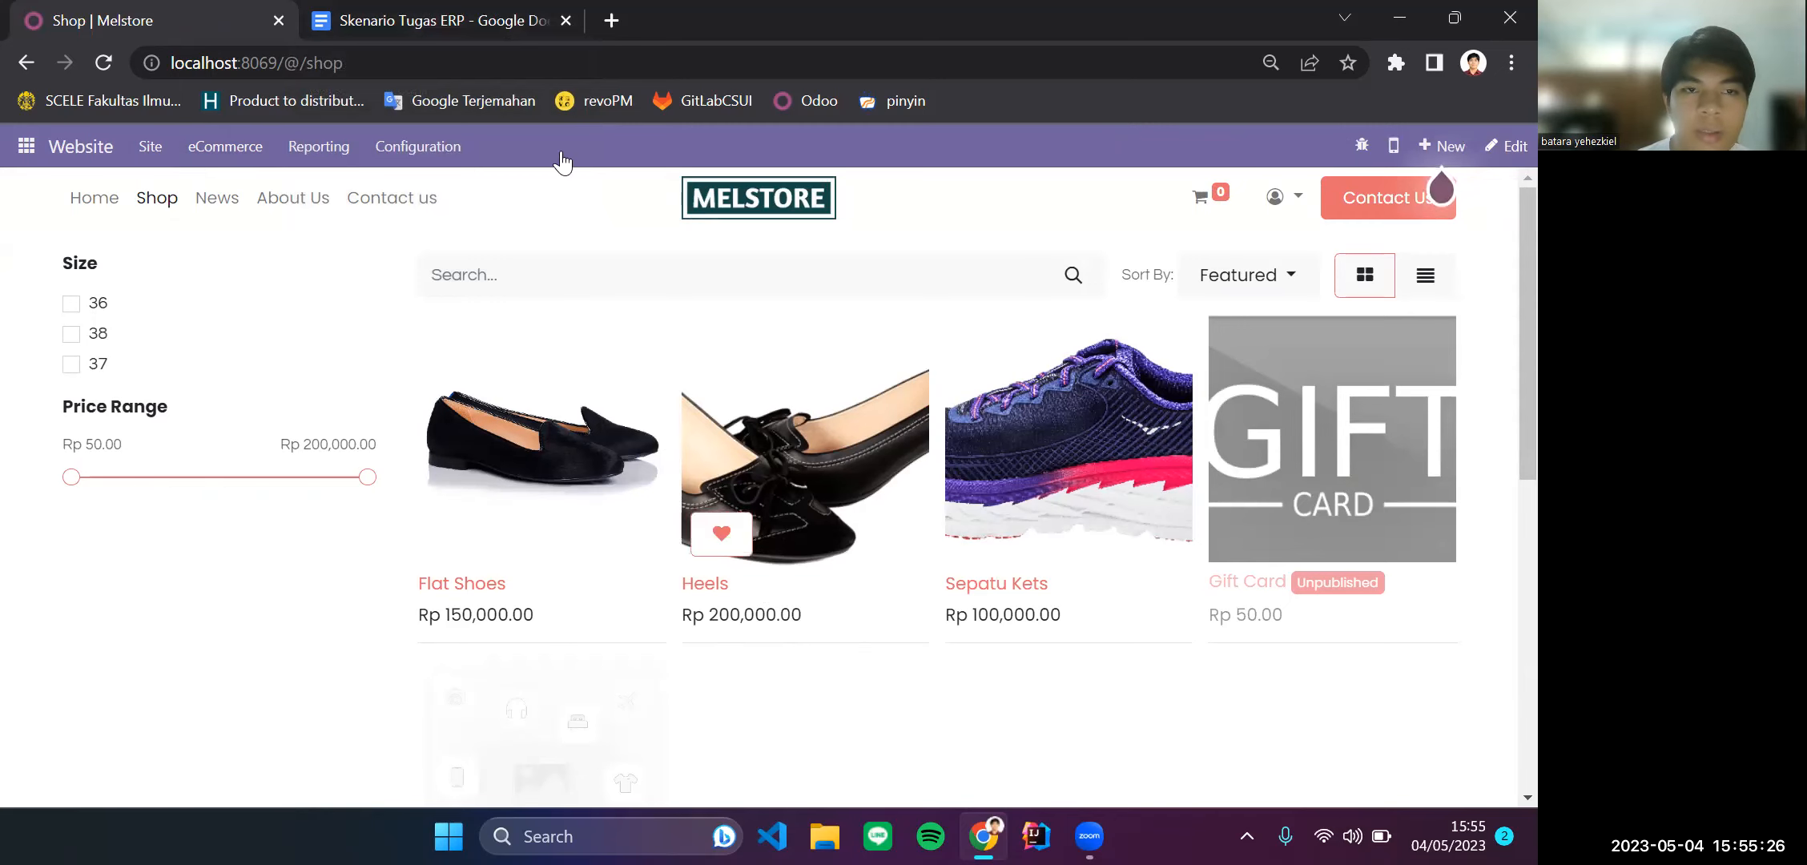
Step: Consult the scenario's transaction table again, reload the Shop page and check the price of Heels
click(460, 12)
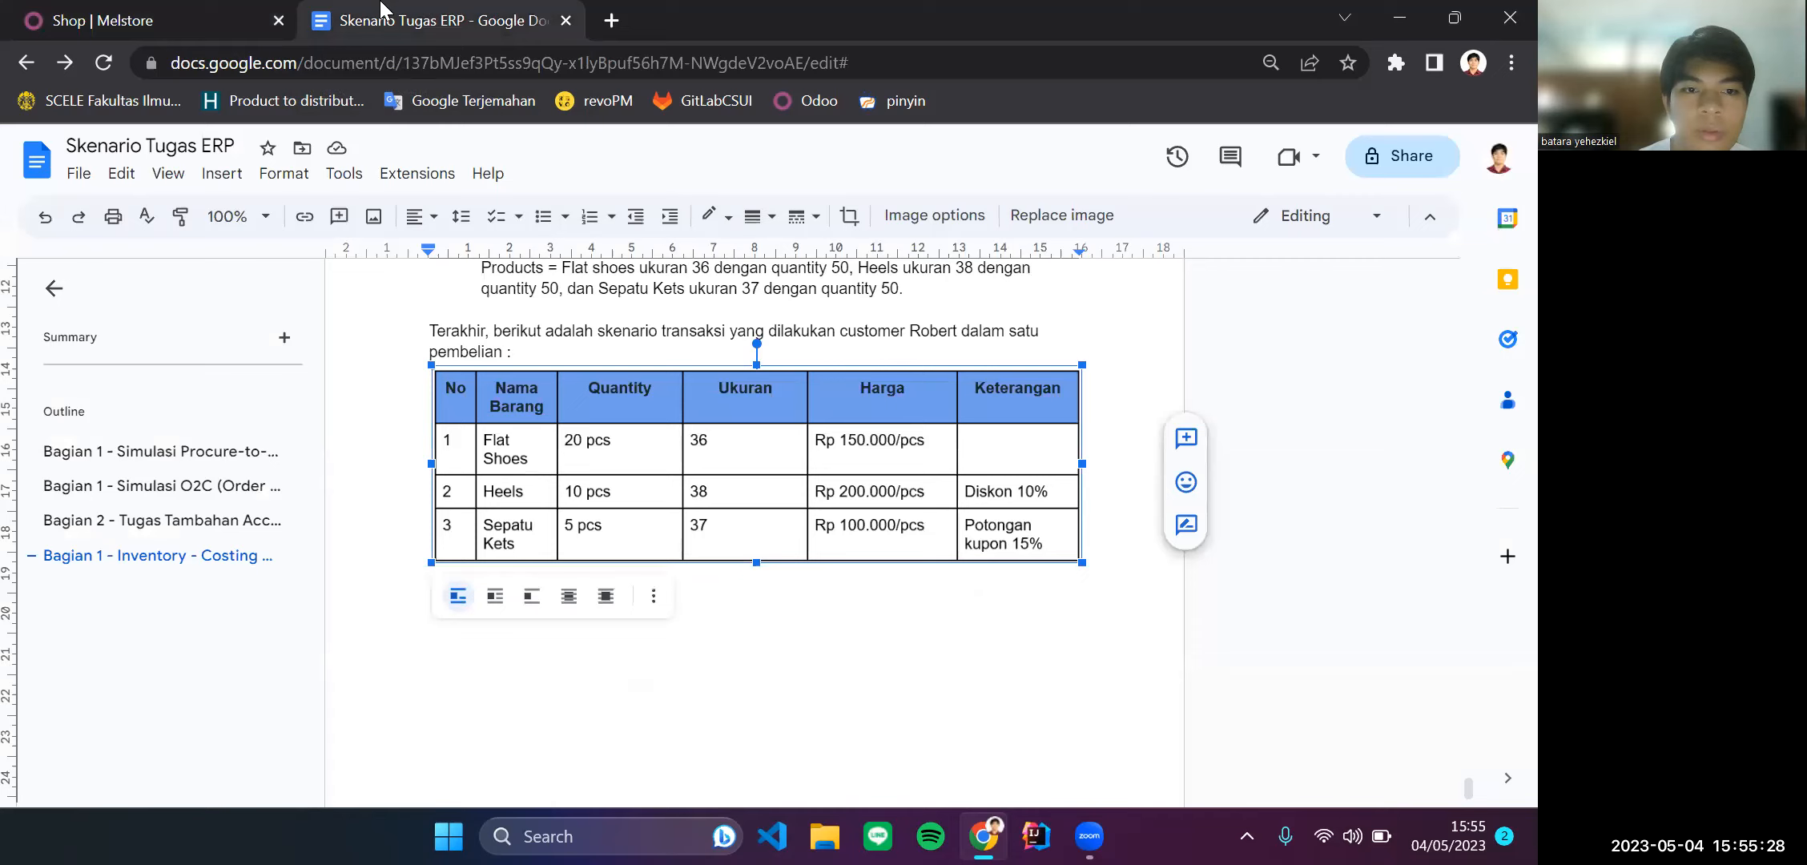
click(81, 12)
click(109, 74)
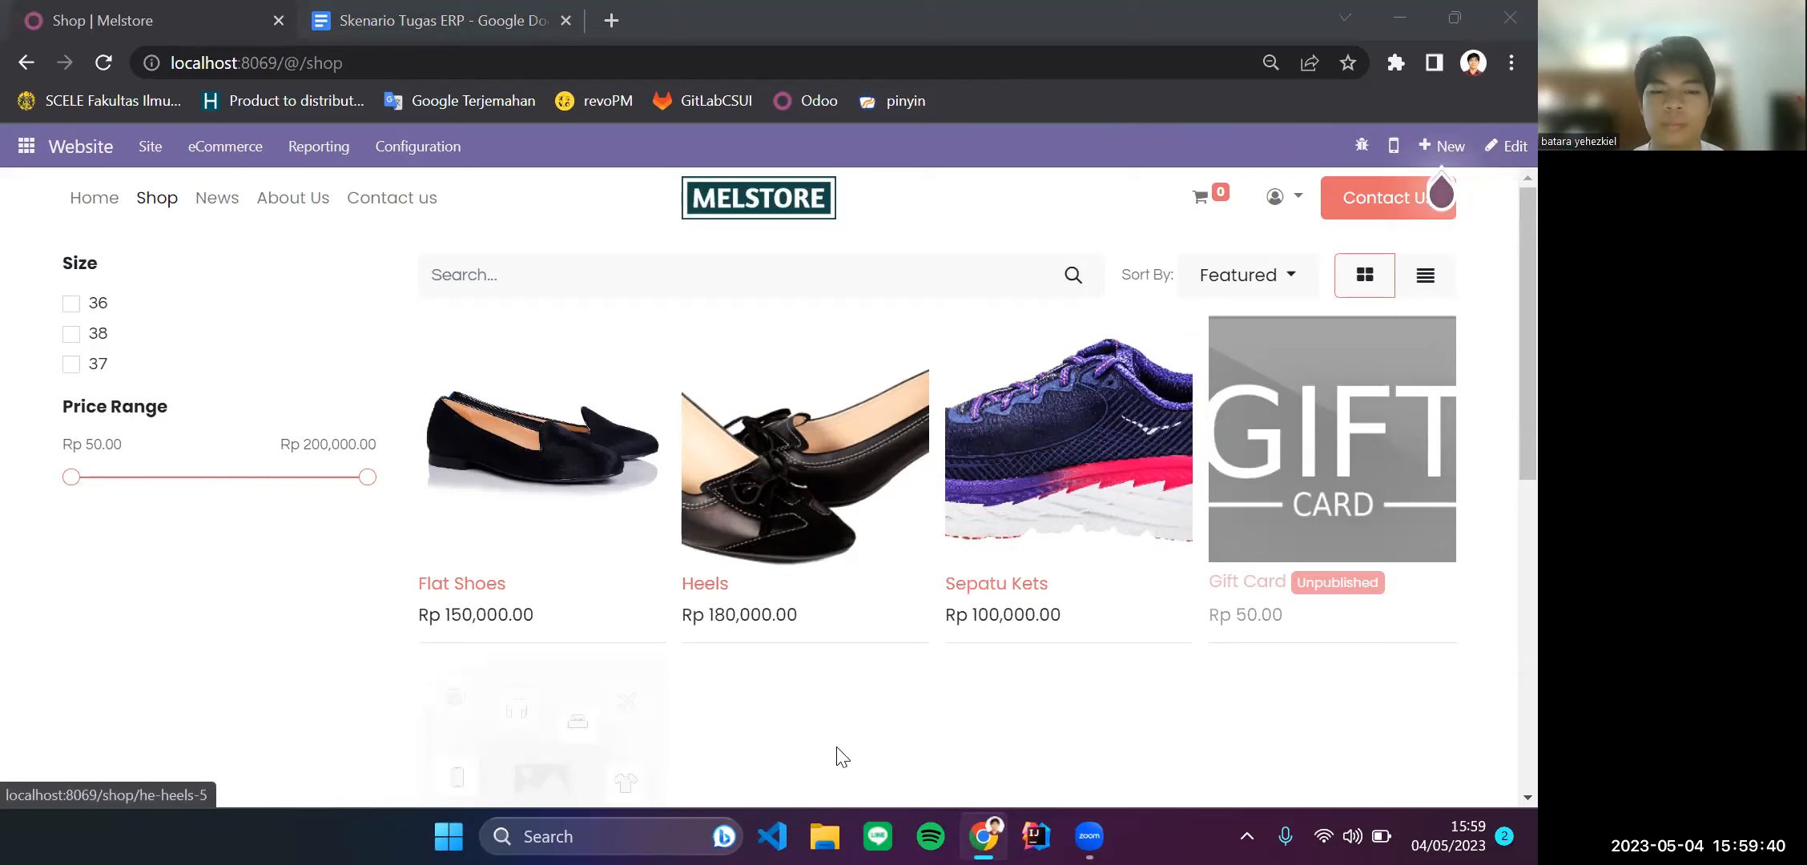
mouse_move(764, 607)
scroll(880, 617, down, 2)
scroll(881, 616, up, 2)
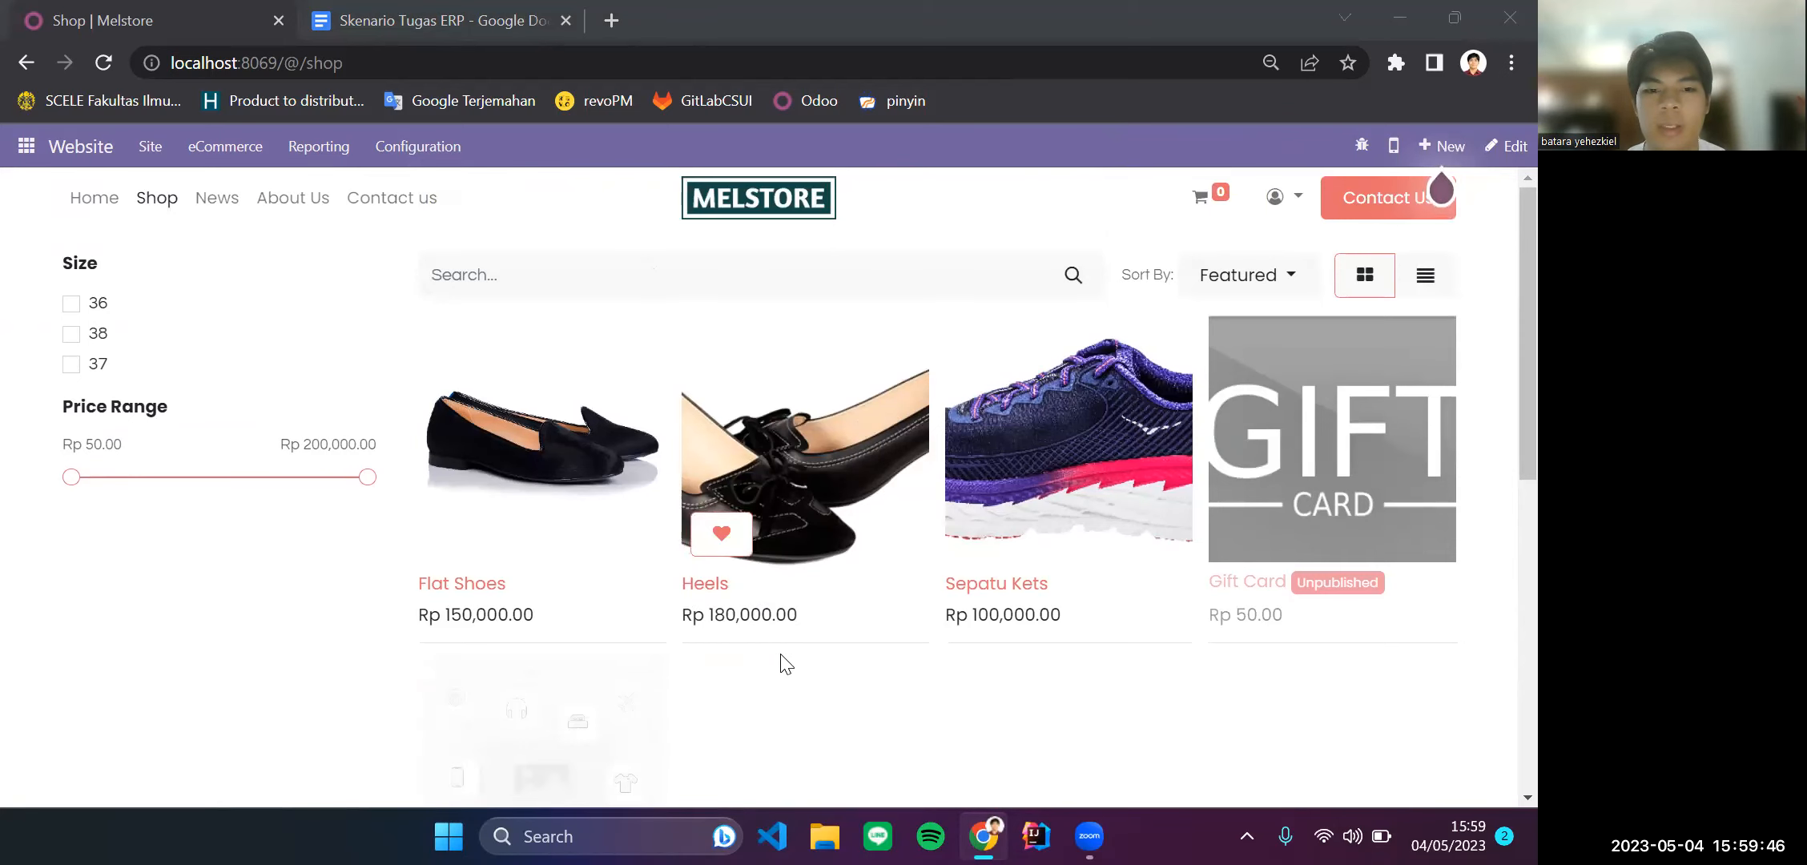
Step: Check the scenario document, open the Kupon Potongan Sepatu Kets 15% program and generate 1 coupon for anonymous customers
click(443, 11)
click(88, 9)
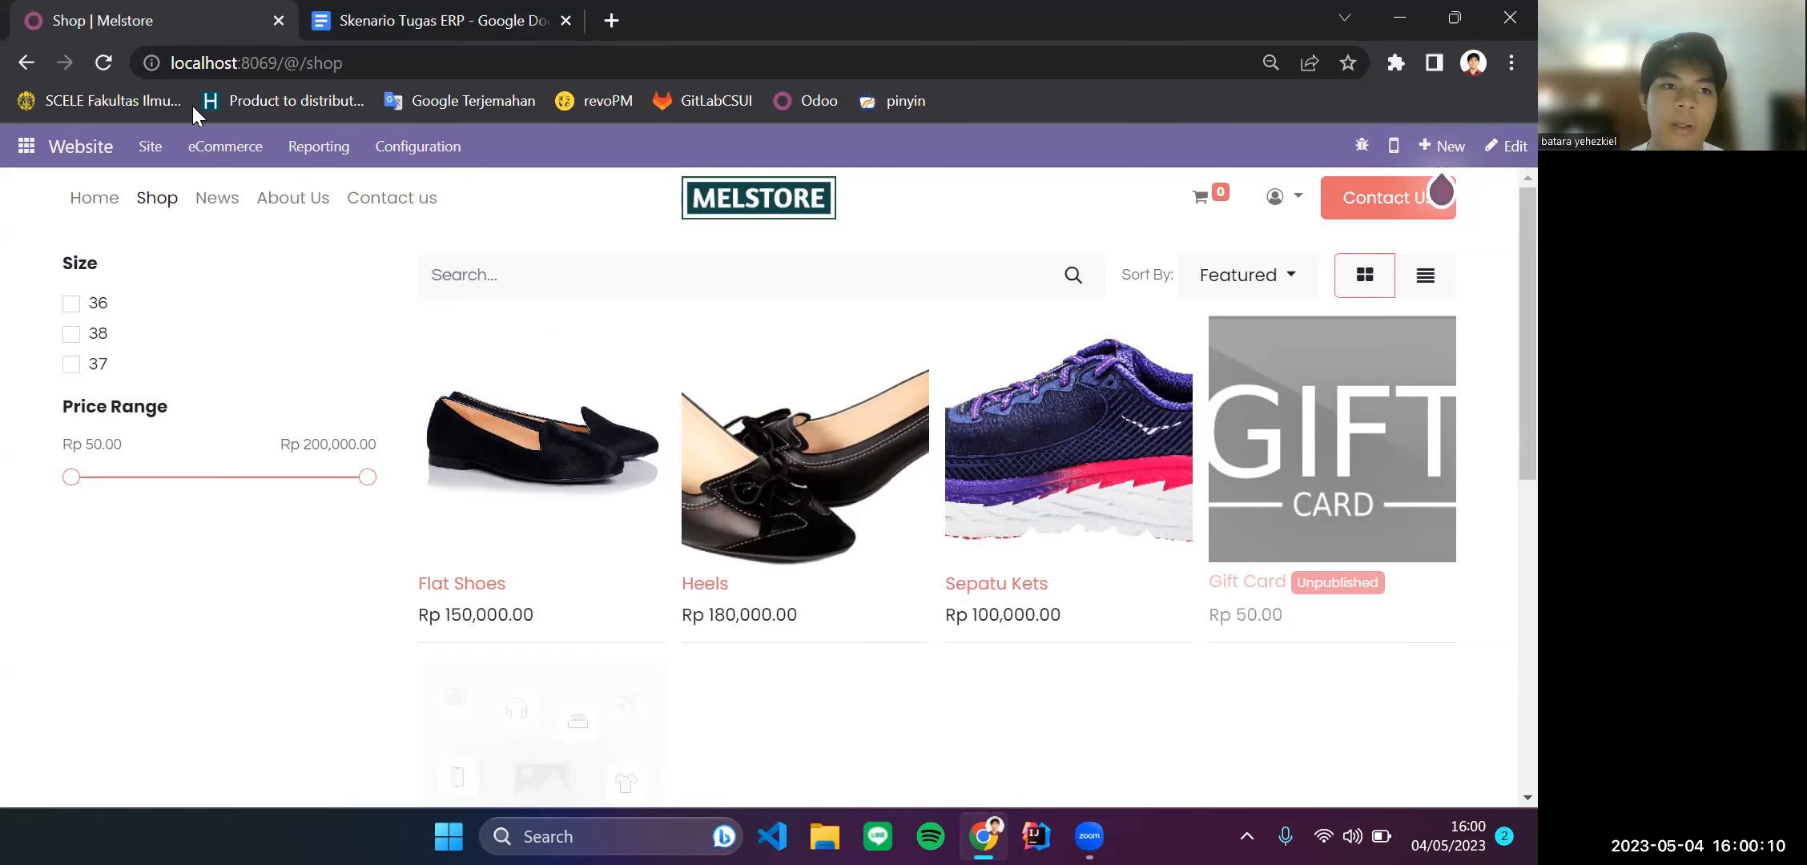
click(205, 153)
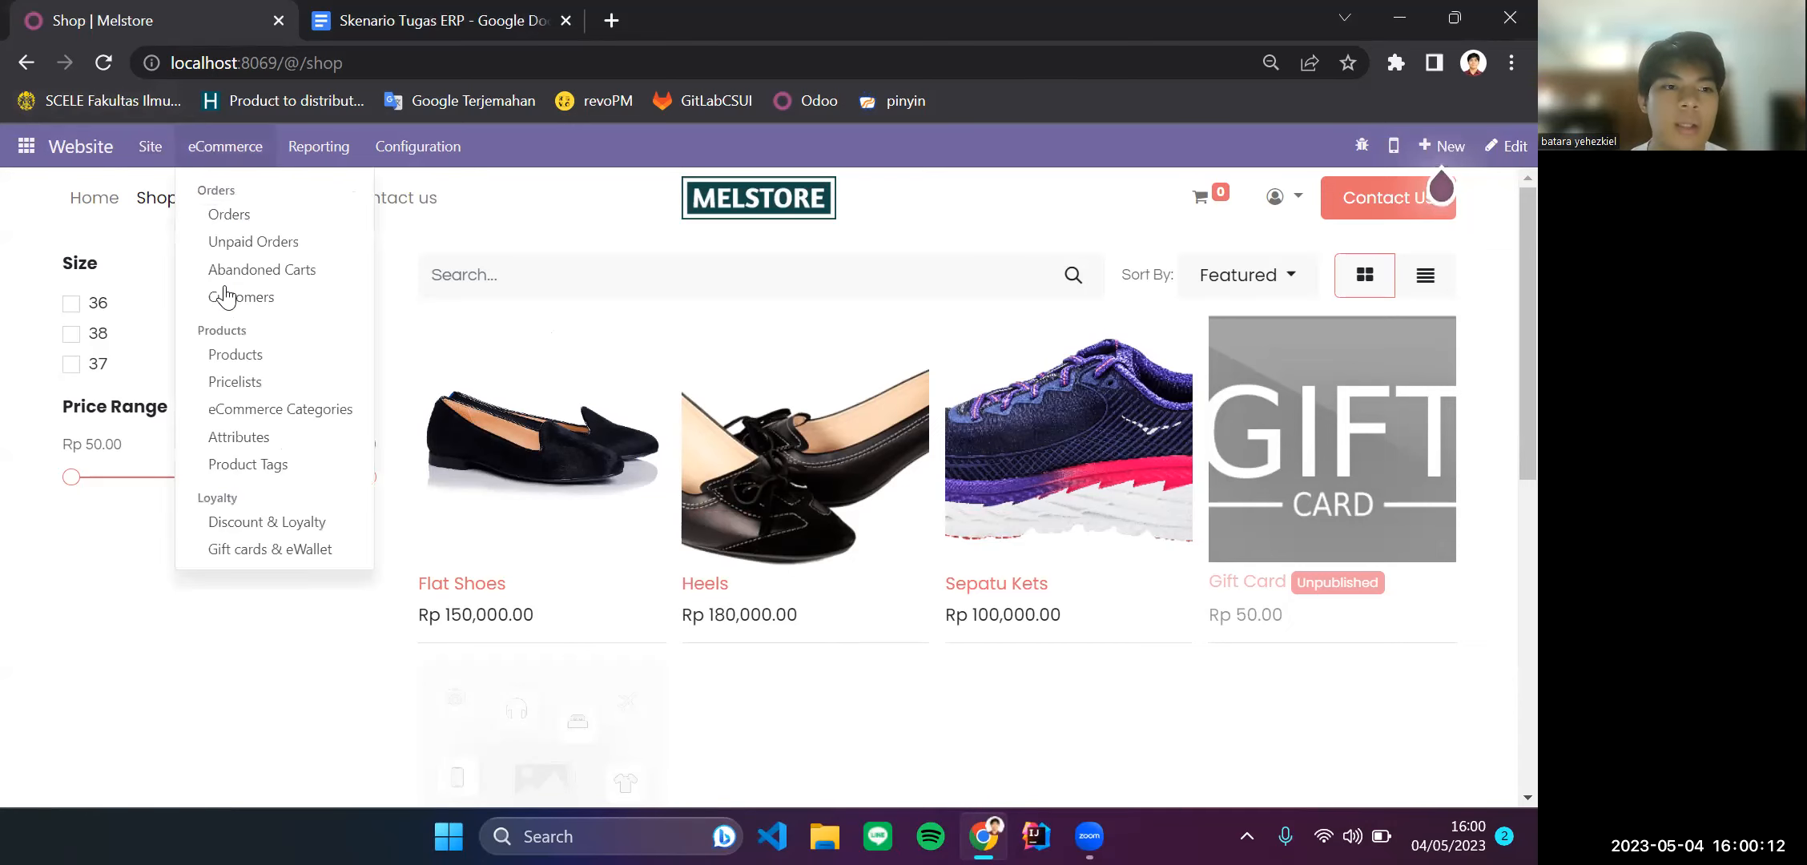
click(309, 521)
click(244, 362)
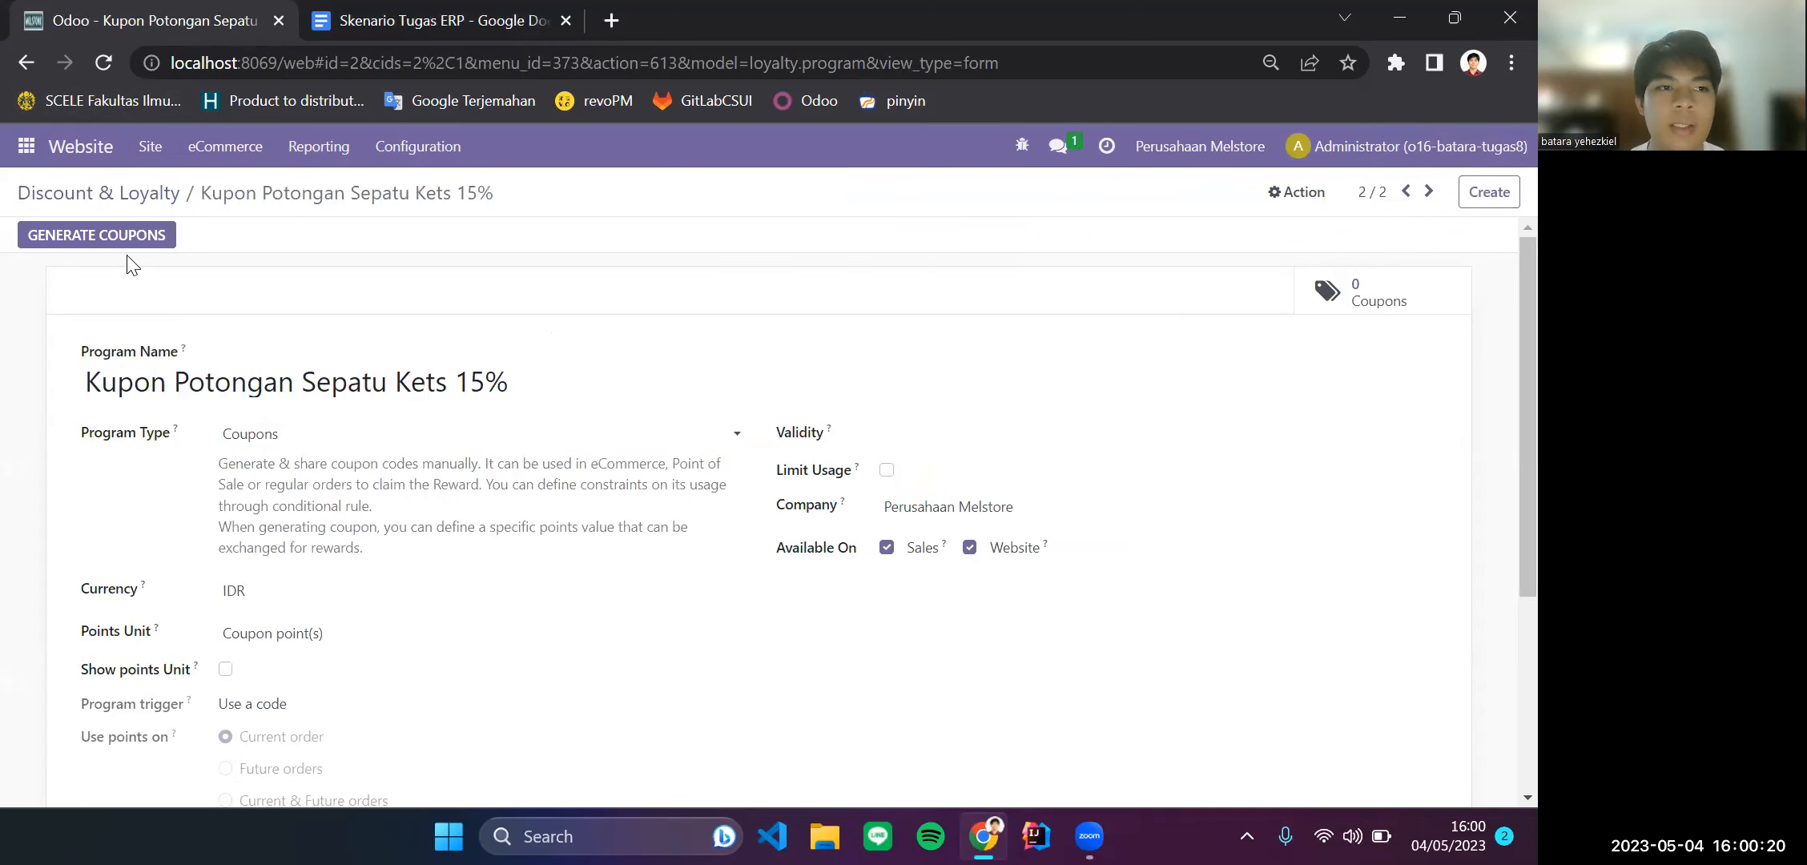
click(87, 240)
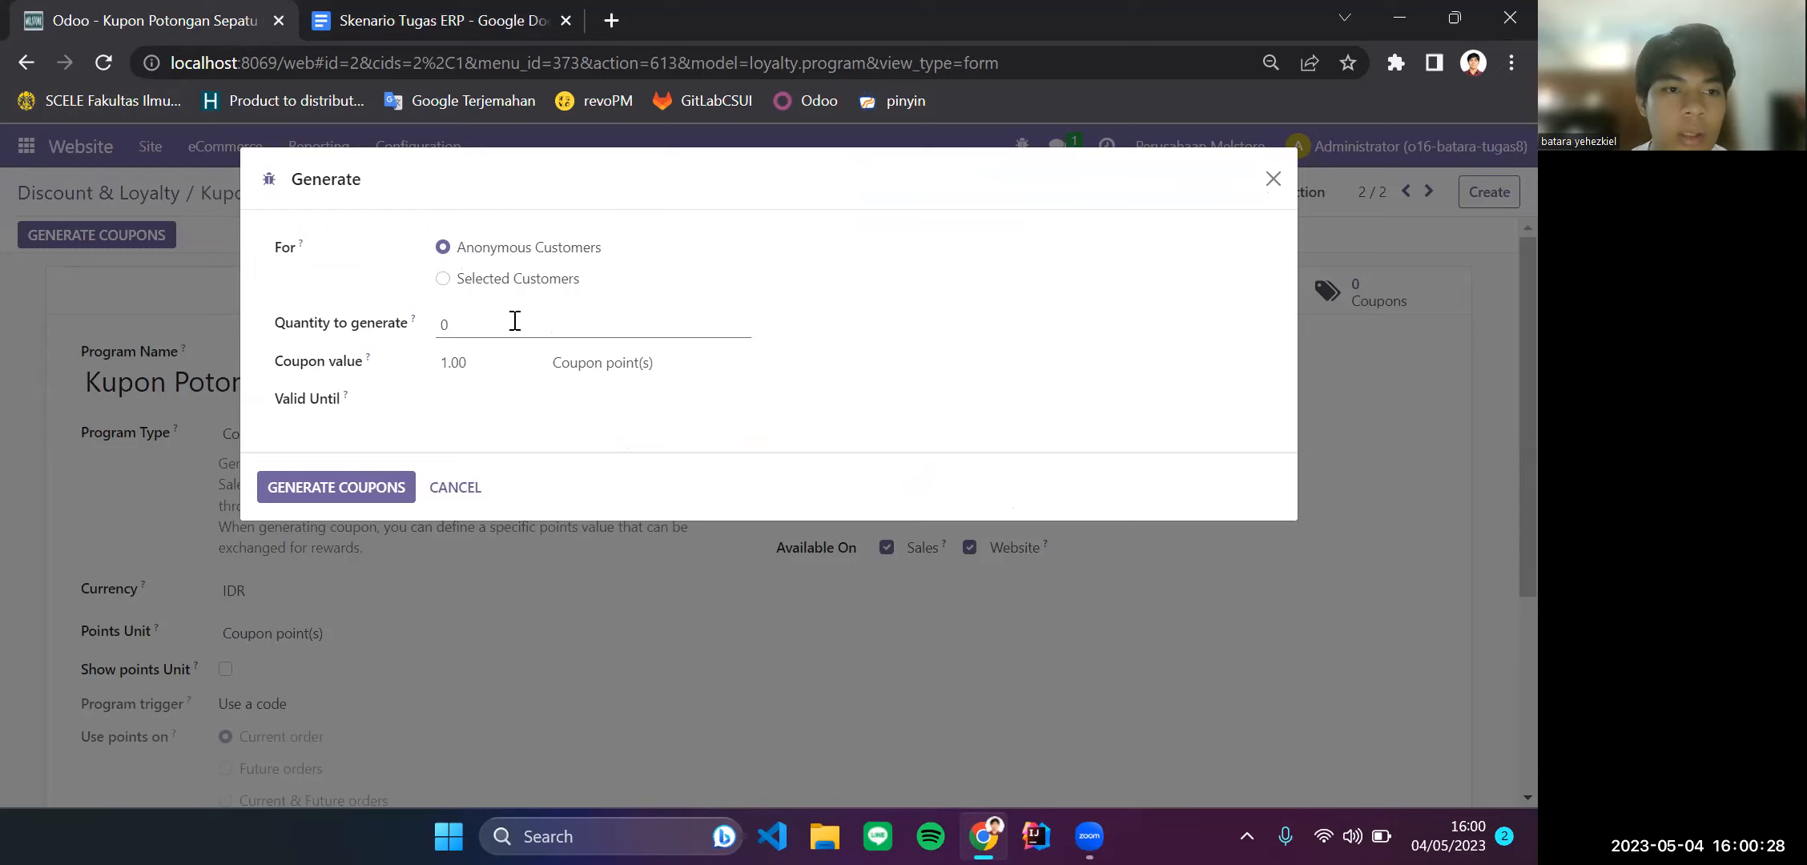
drag(515, 320, 425, 324)
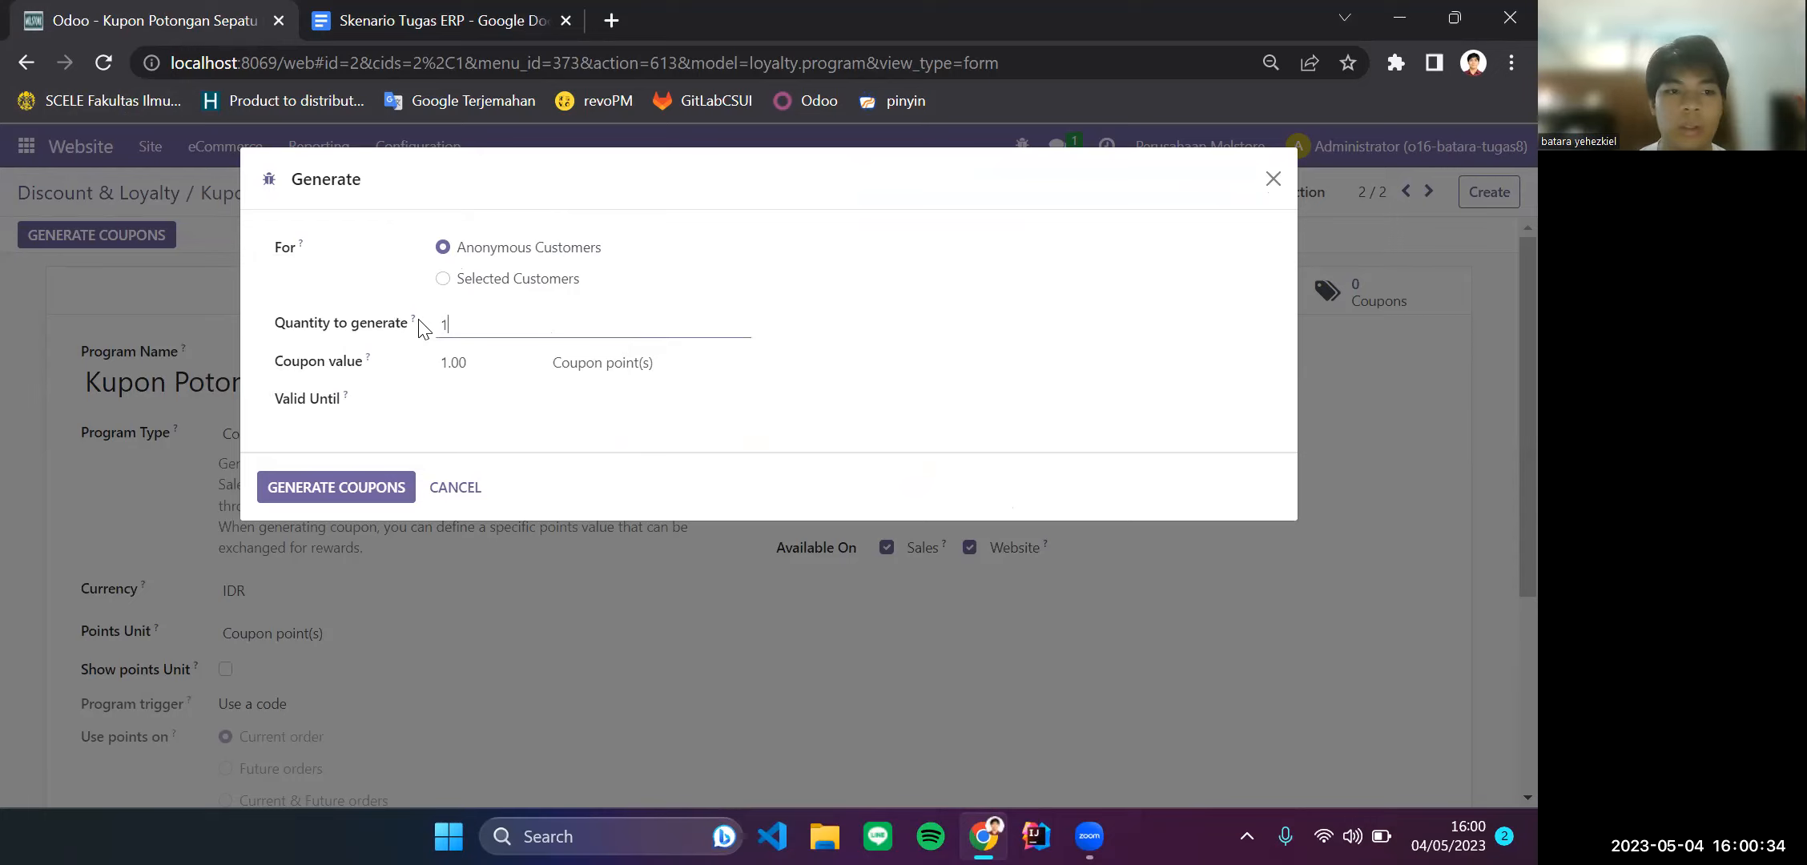
click(318, 483)
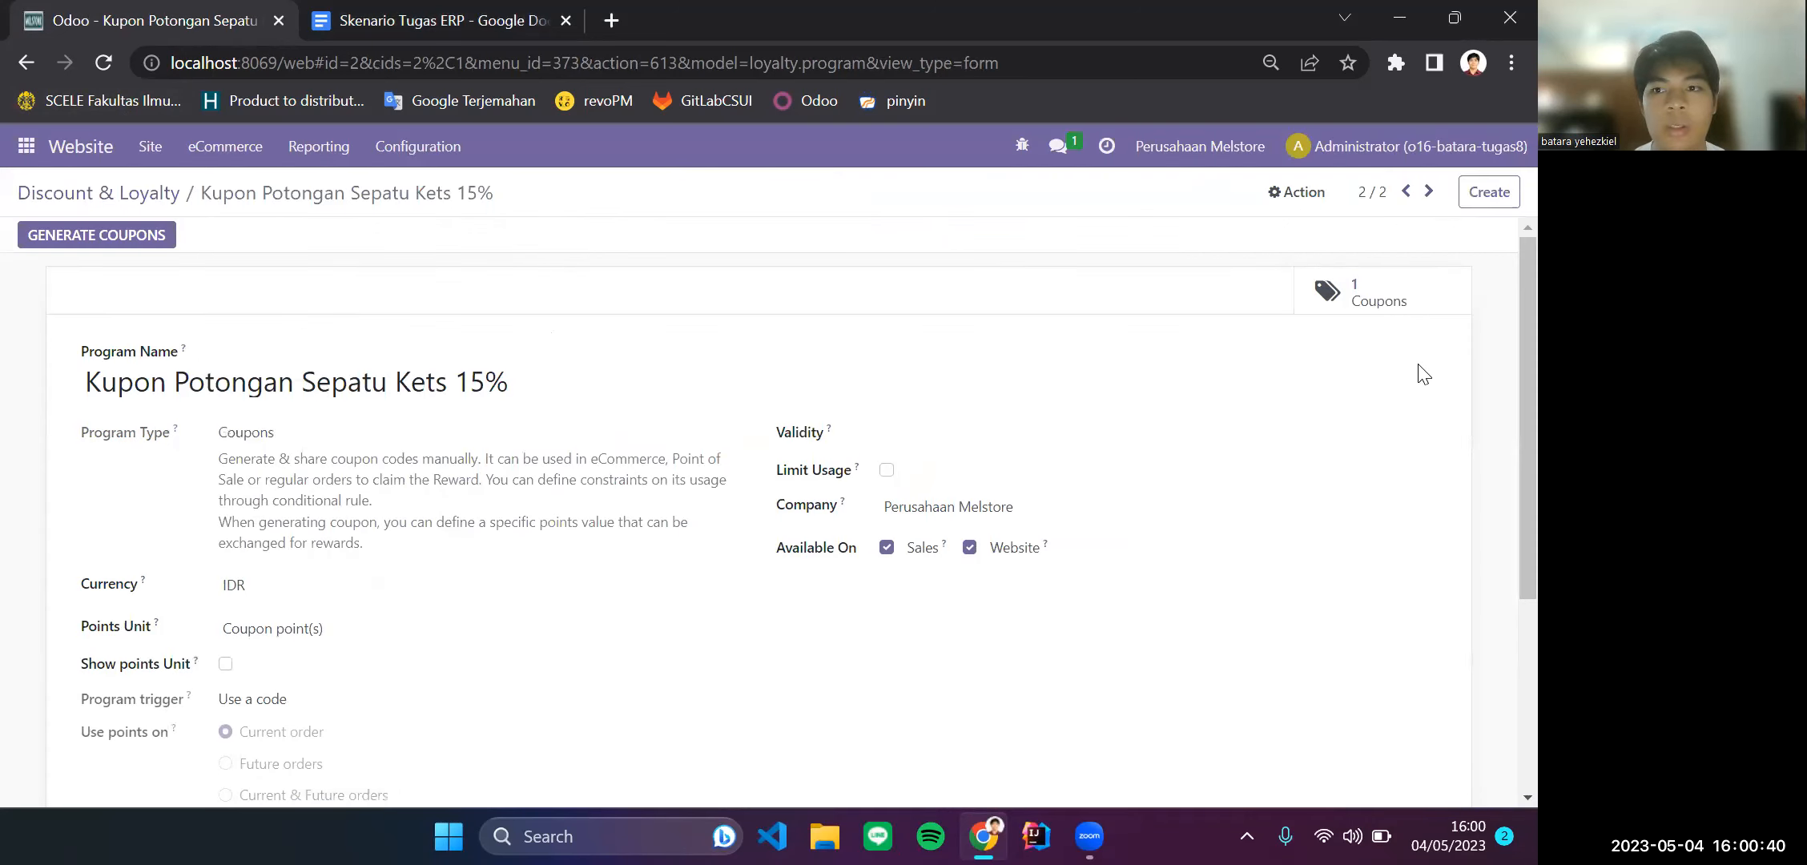
Step: Open the coupon generated for the Sepatu Kets program, check its details and return to the coupon list
click(1358, 309)
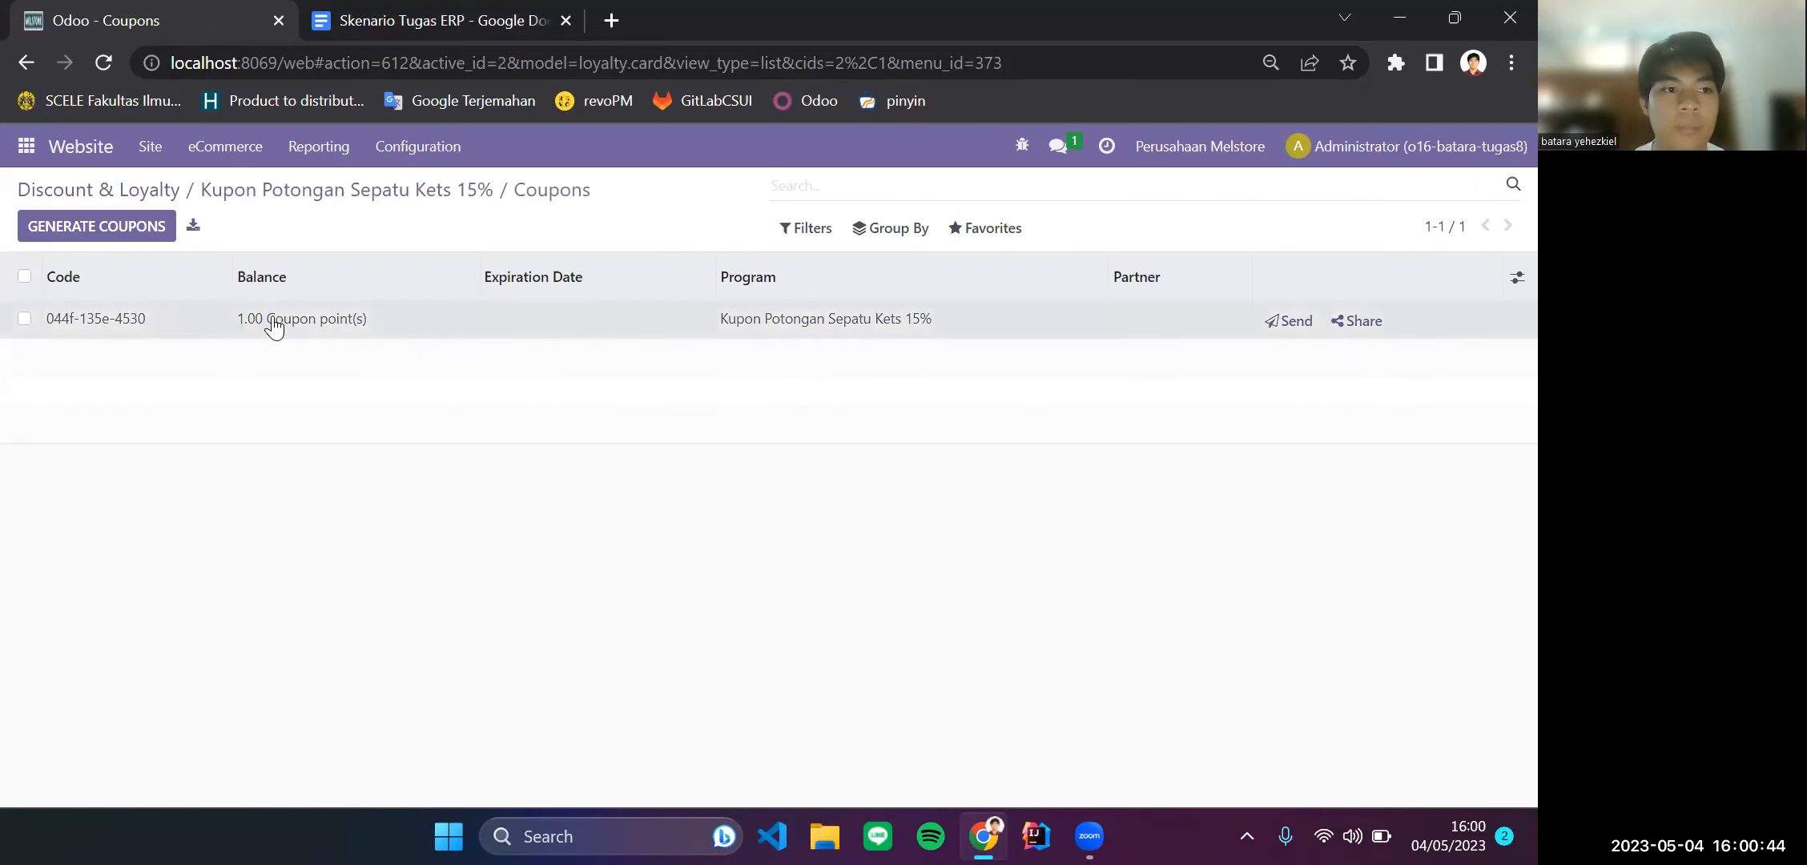
click(273, 325)
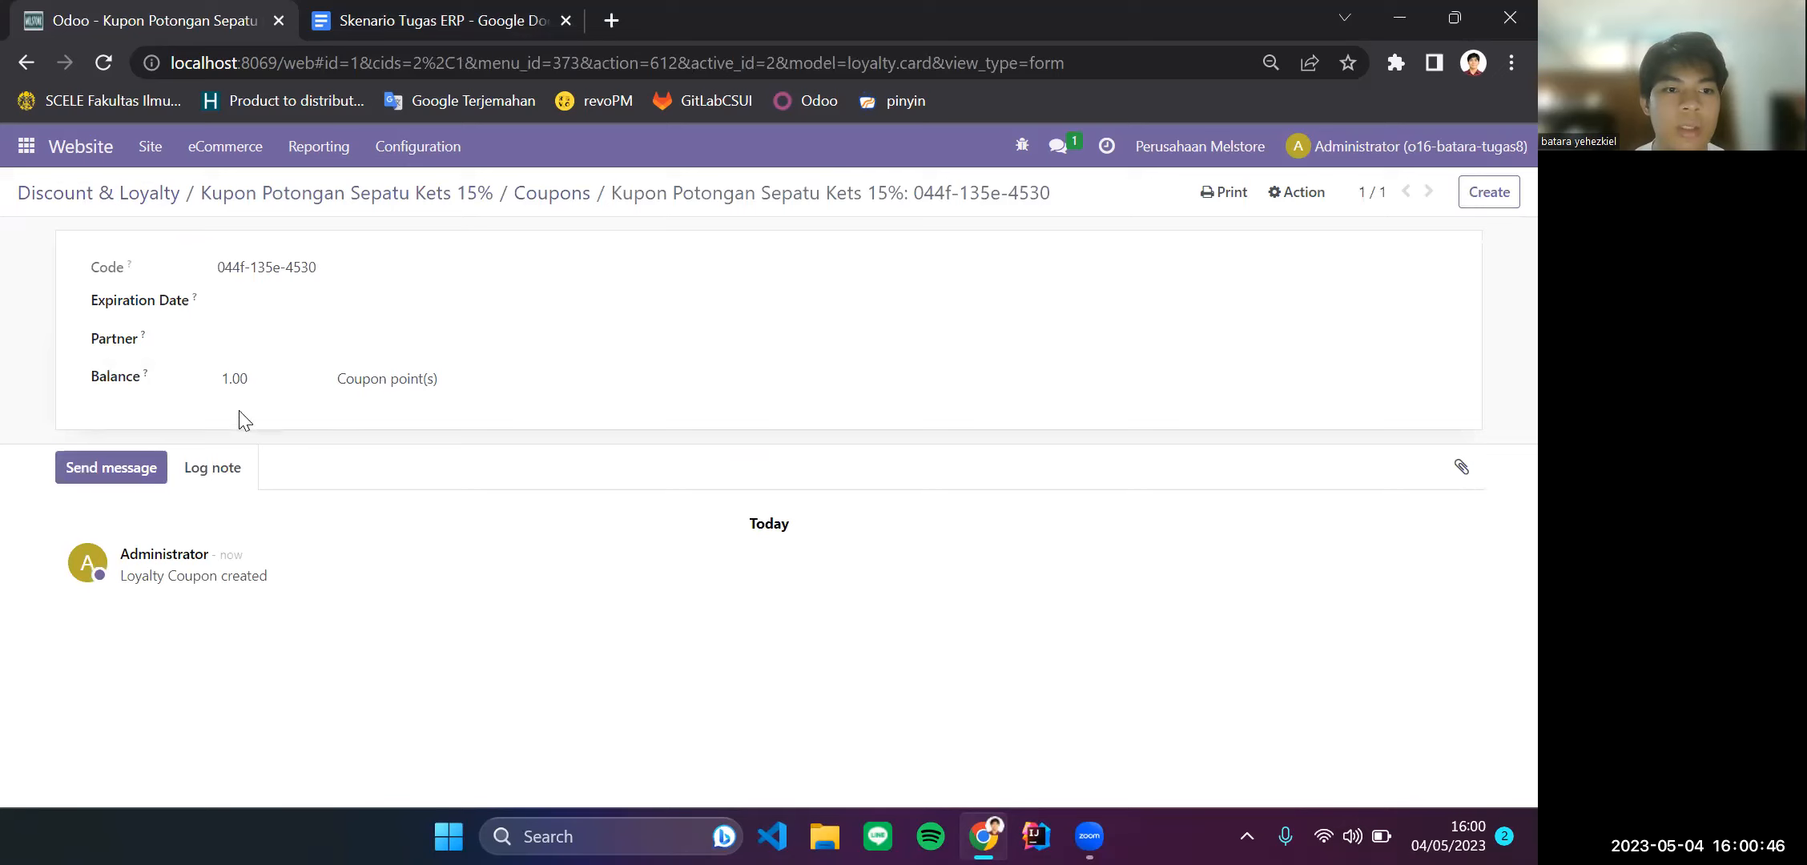
scroll(464, 412, left, 5)
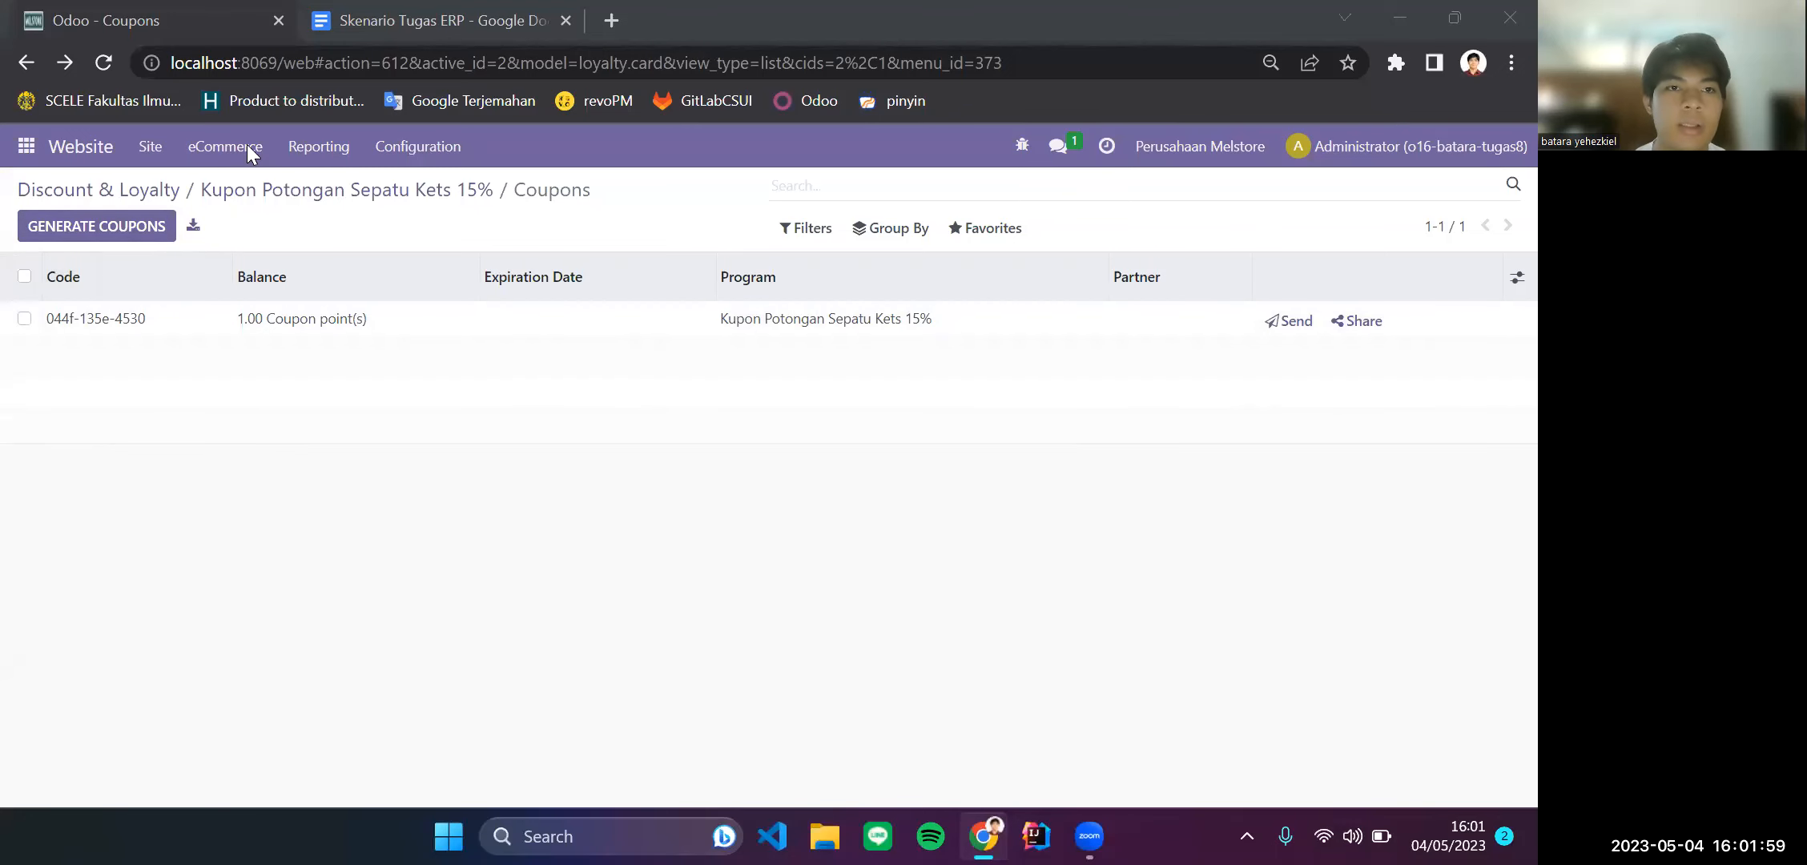
Step: Read the shipping method data for Normal Delivery Charges in the scenario document and return to Odoo
click(489, 11)
scroll(625, 473, up, 15)
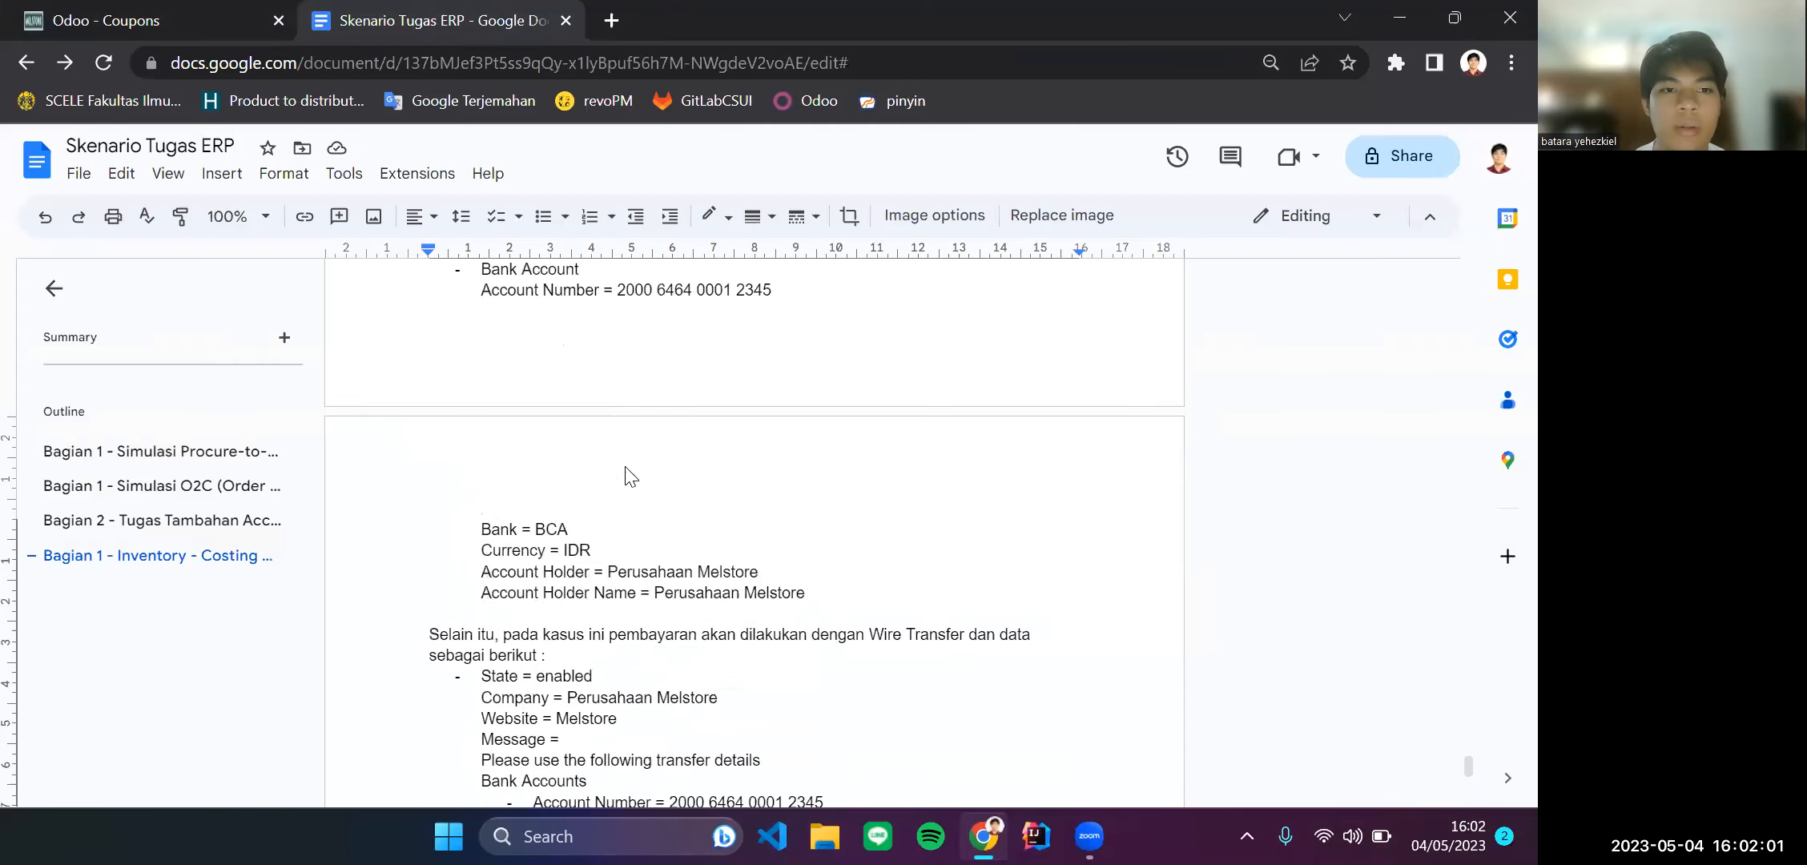
scroll(628, 475, up, 4)
click(578, 566)
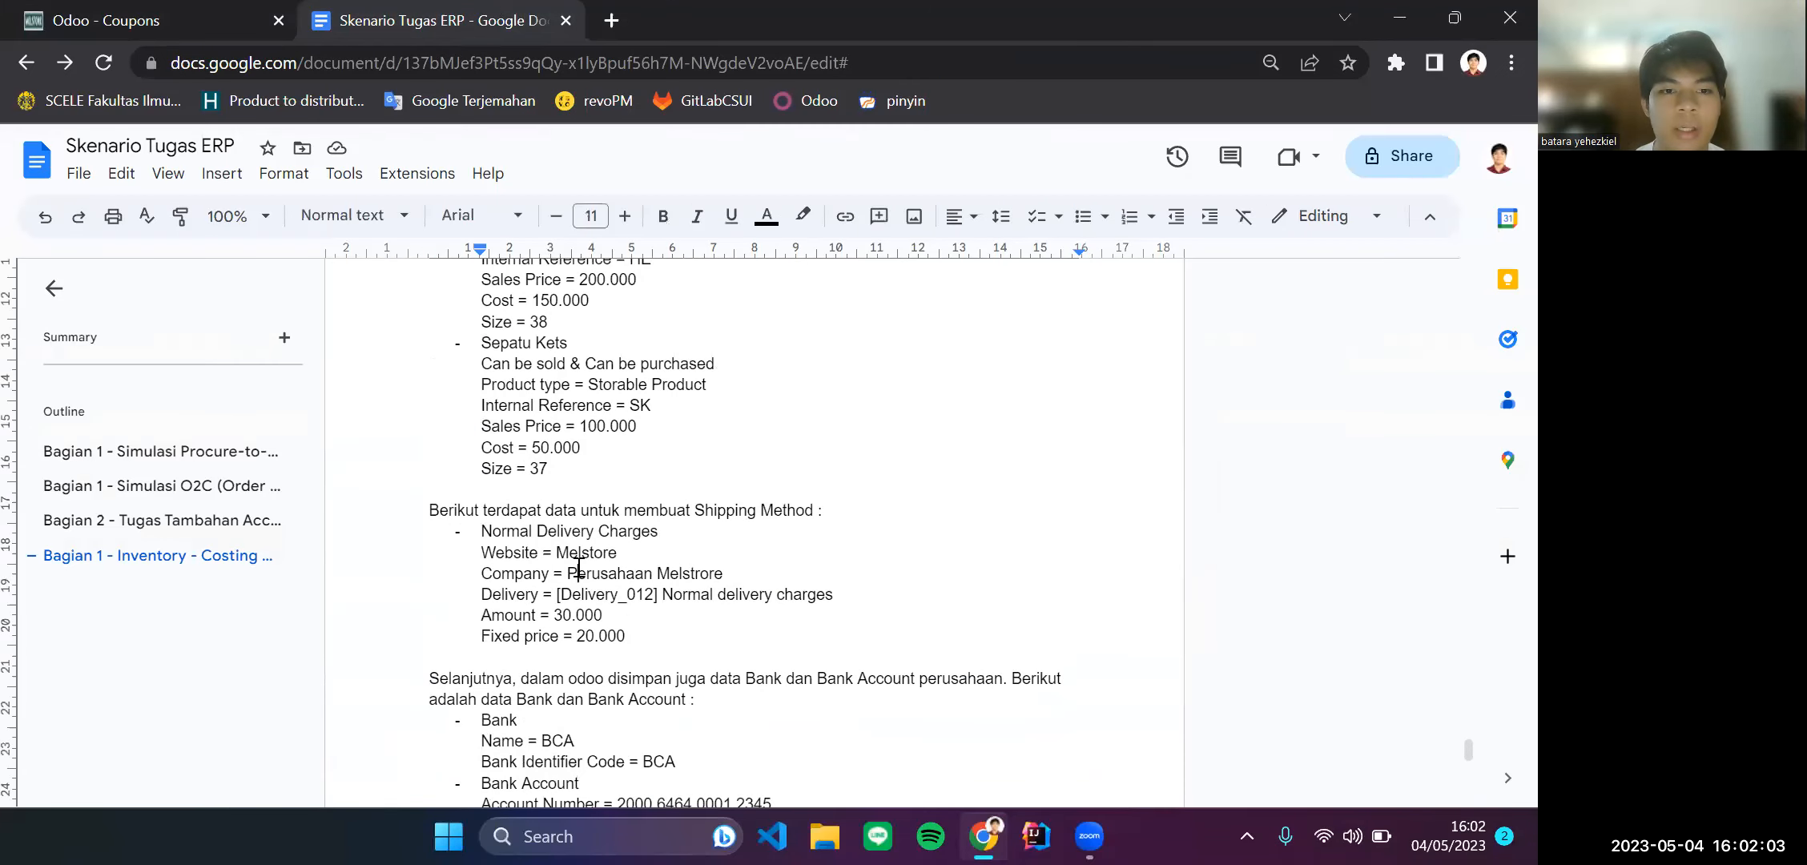
scroll(577, 564, down, 4)
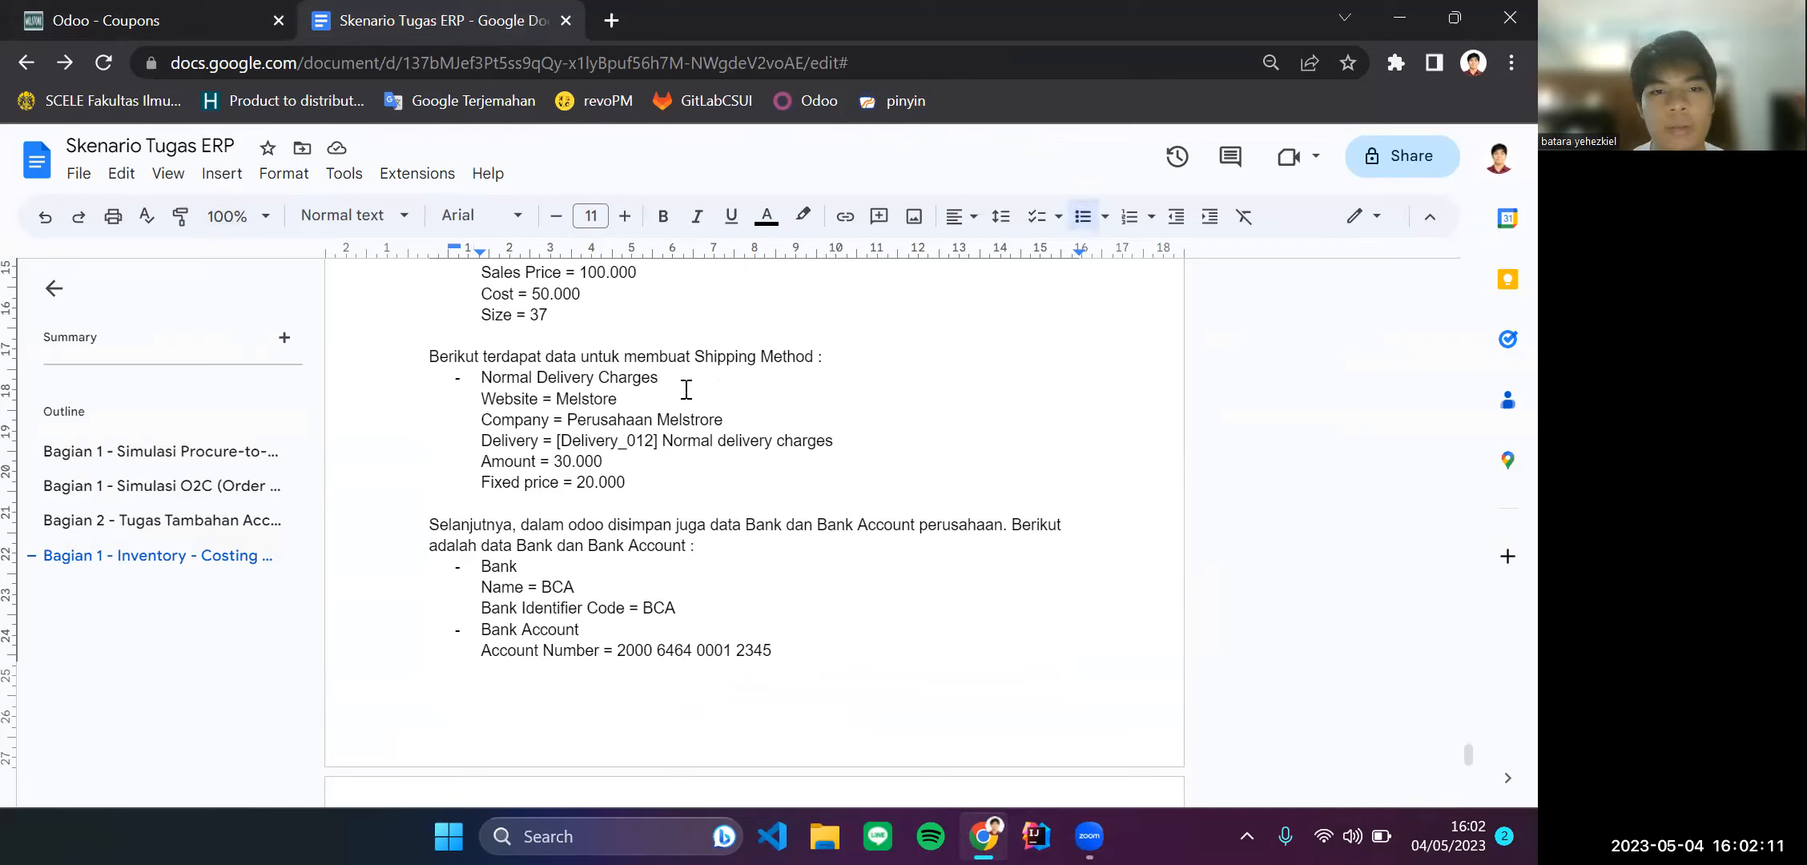
click(628, 396)
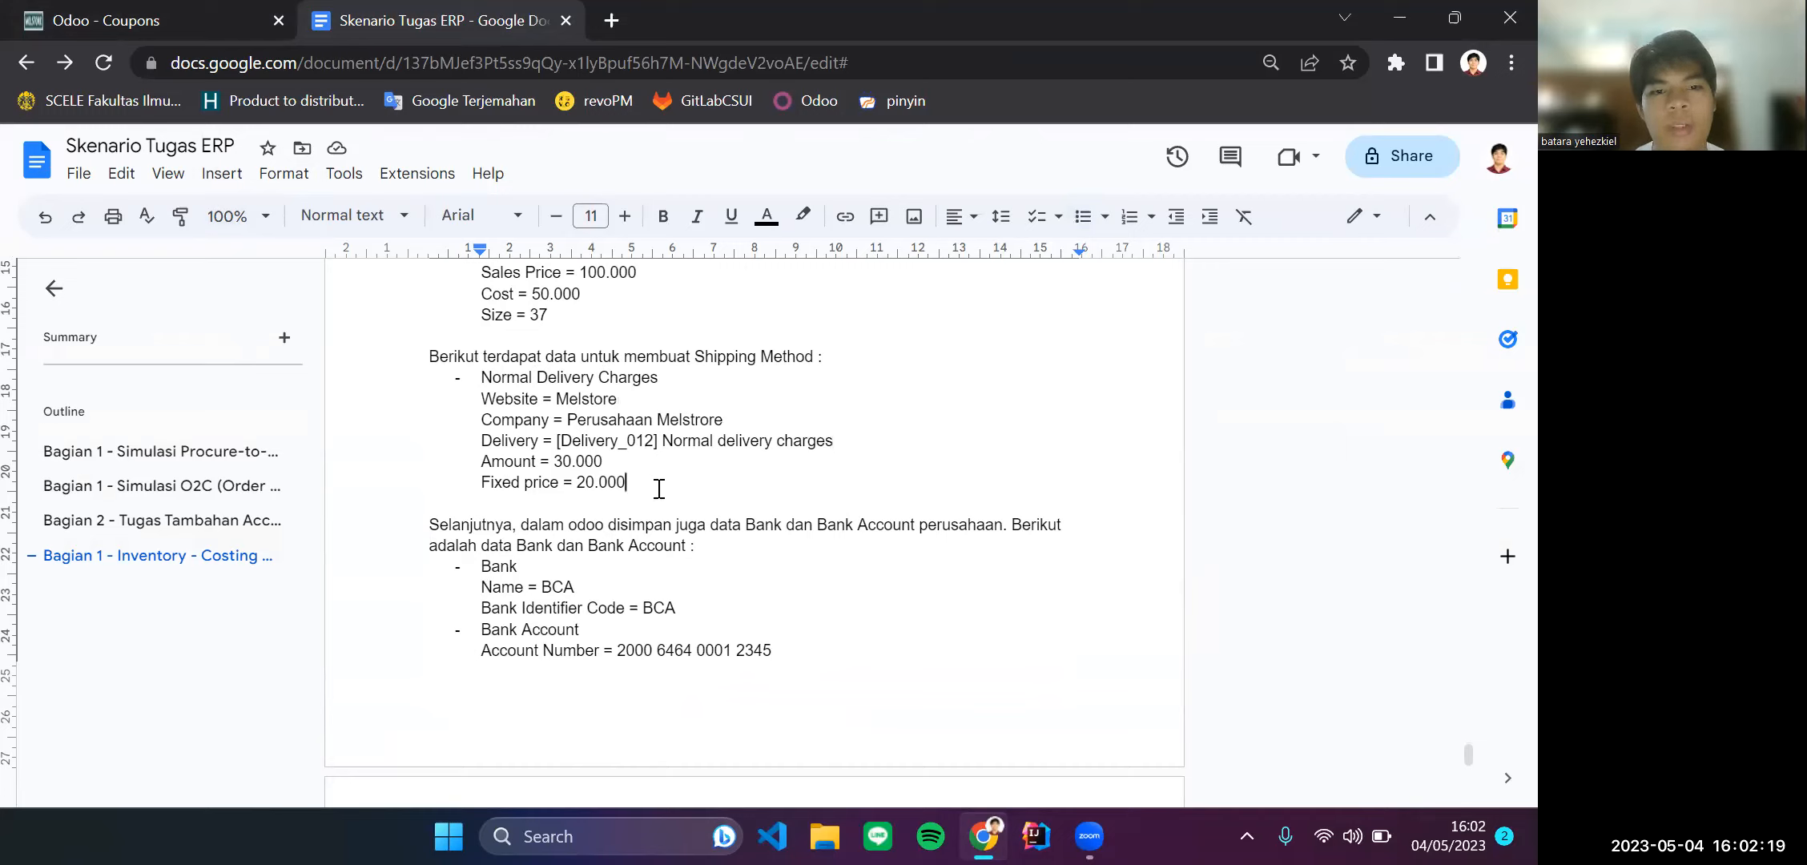
click(78, 9)
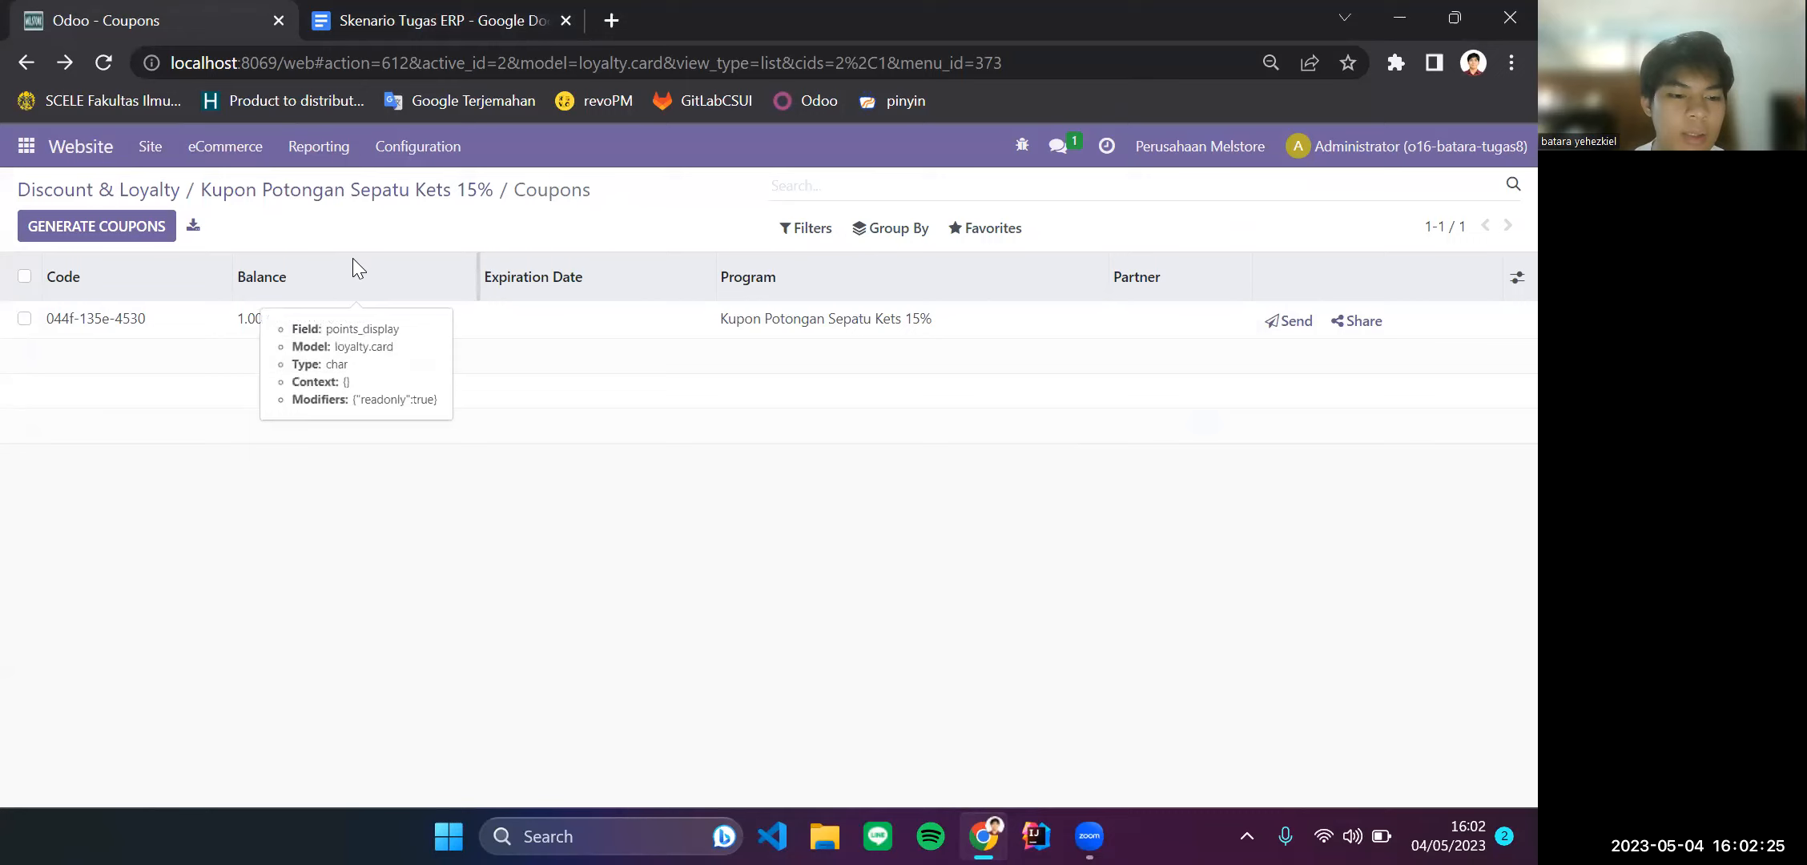
Step: Create a new shipping method named Normal Delivery Charges, copying the name from the scenario document
click(400, 144)
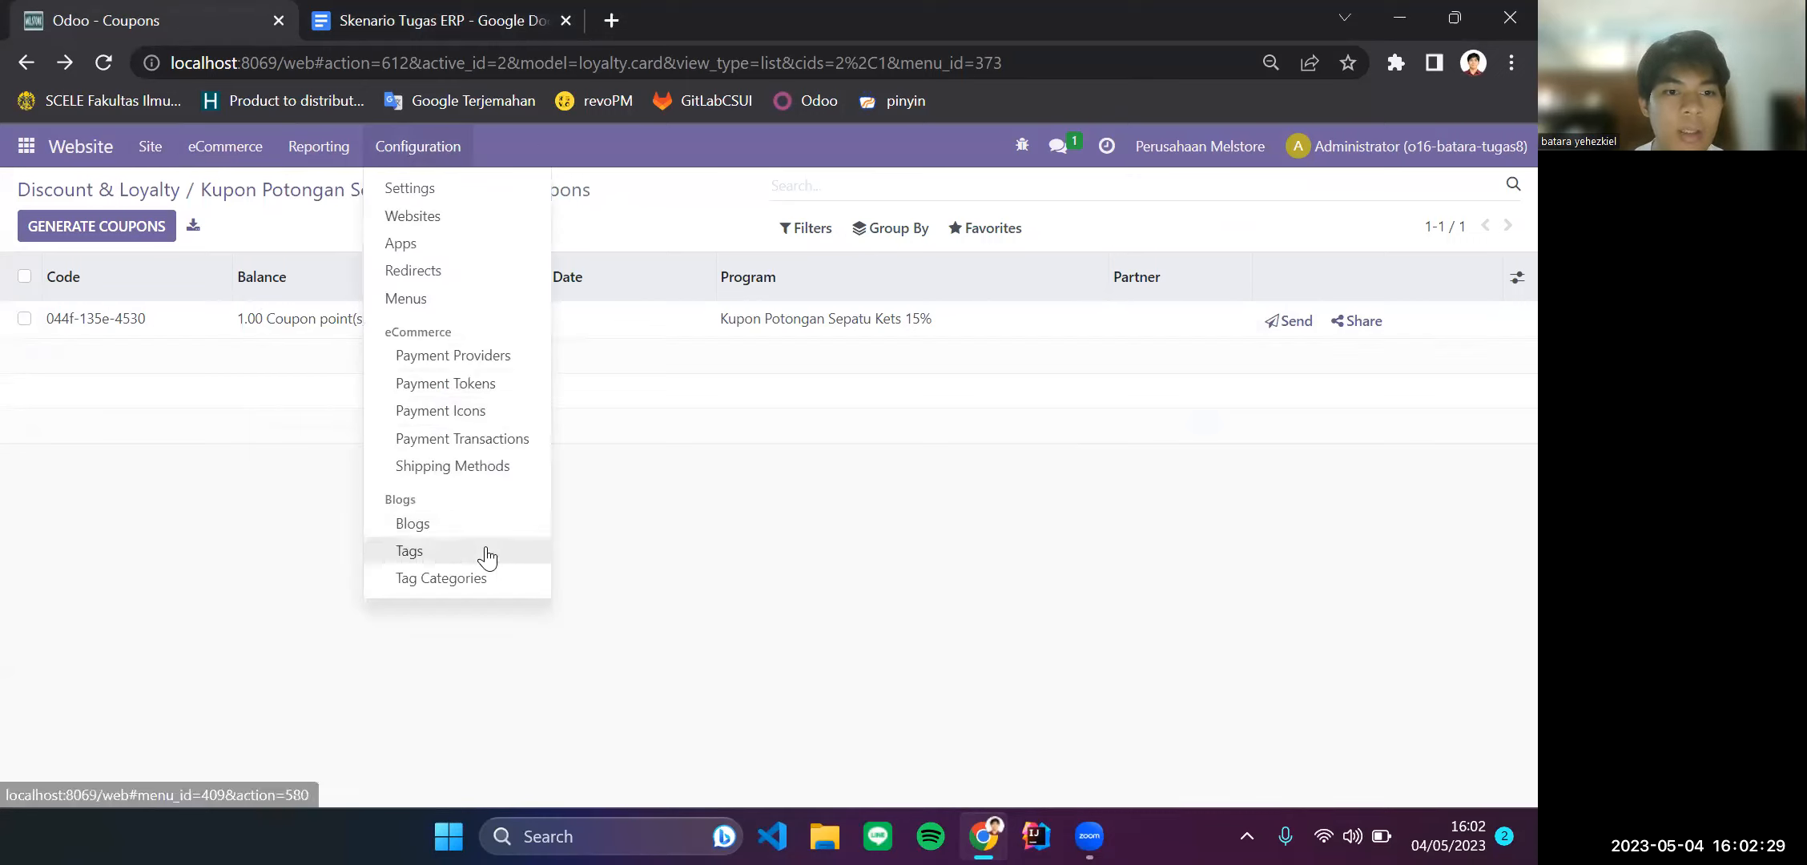
click(472, 468)
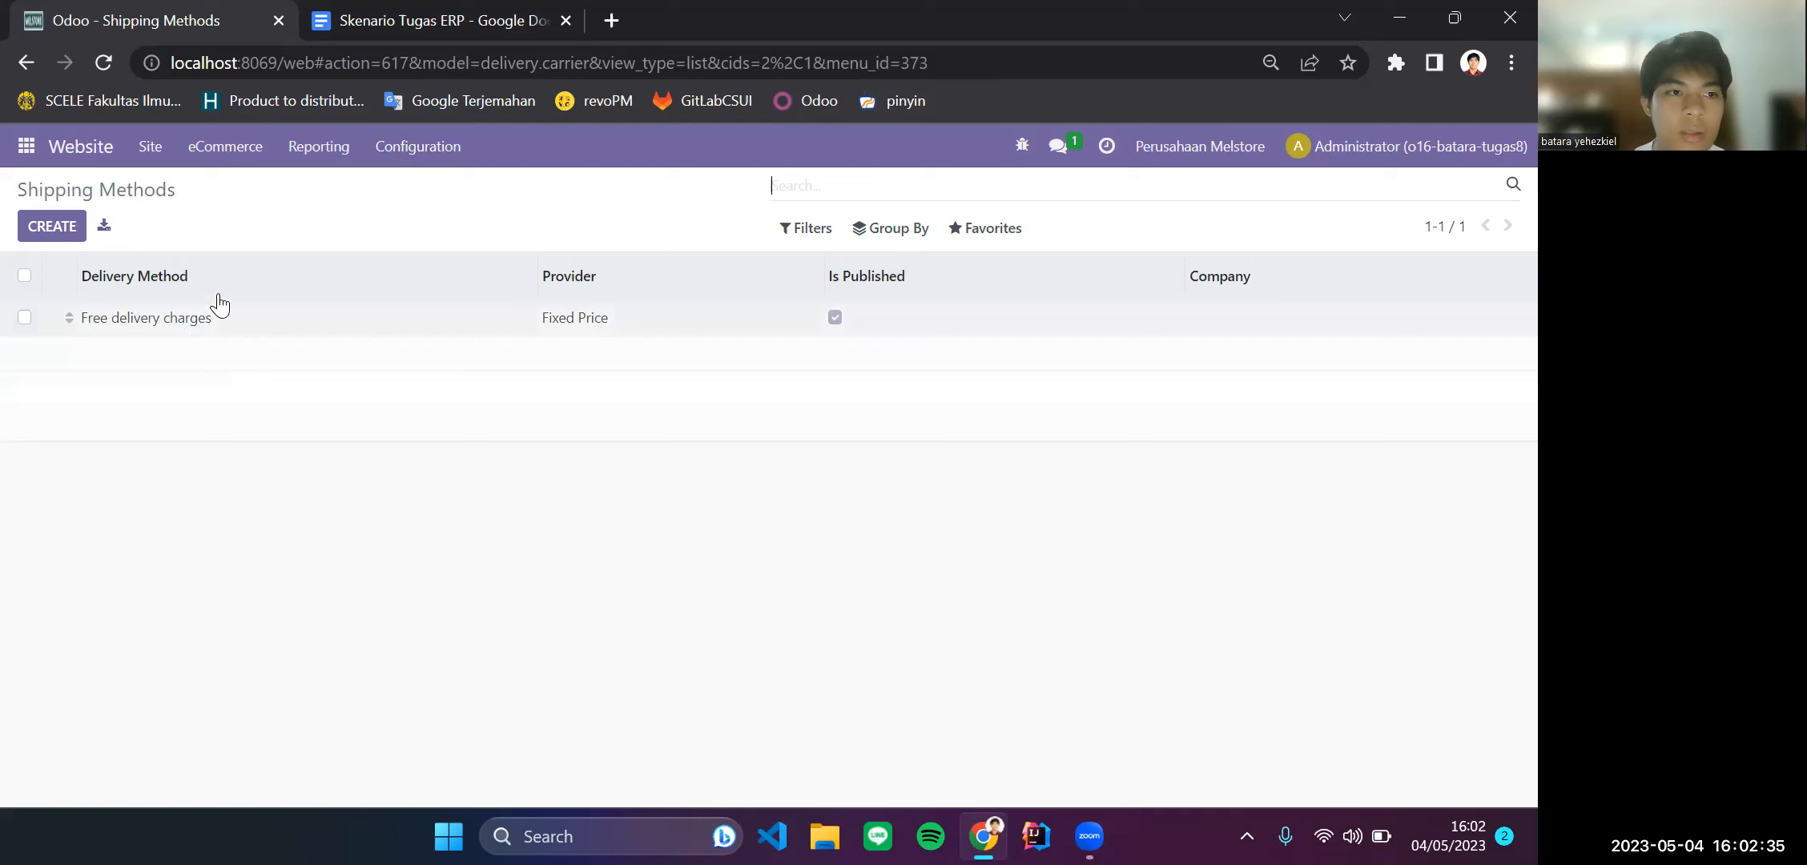
click(35, 237)
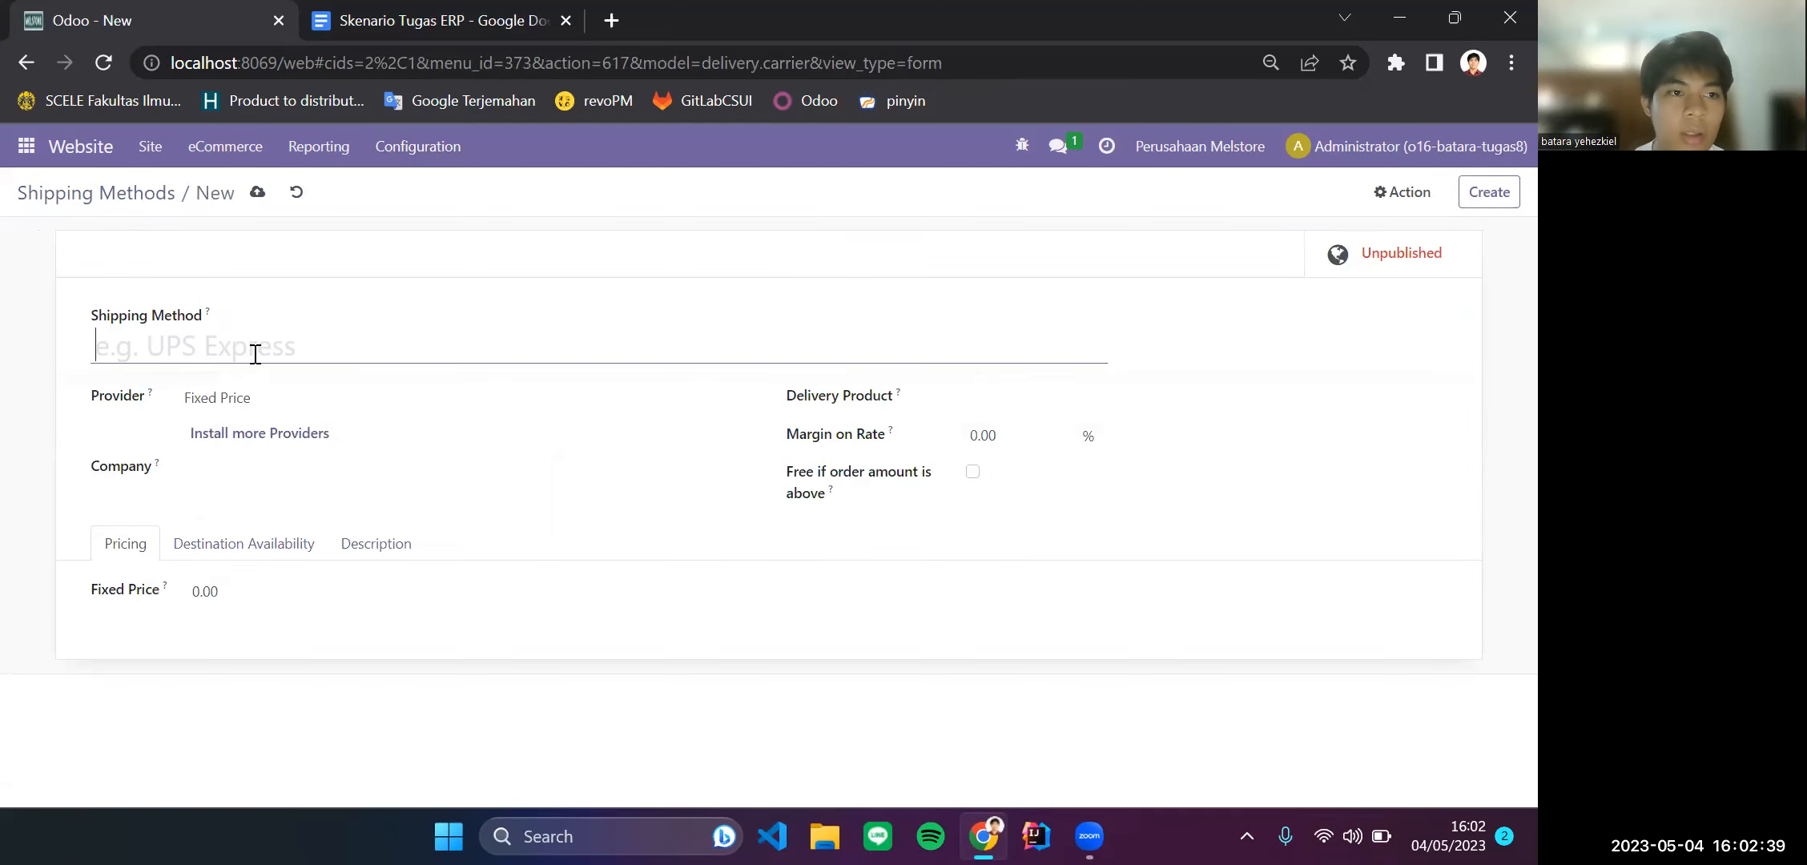
click(469, 9)
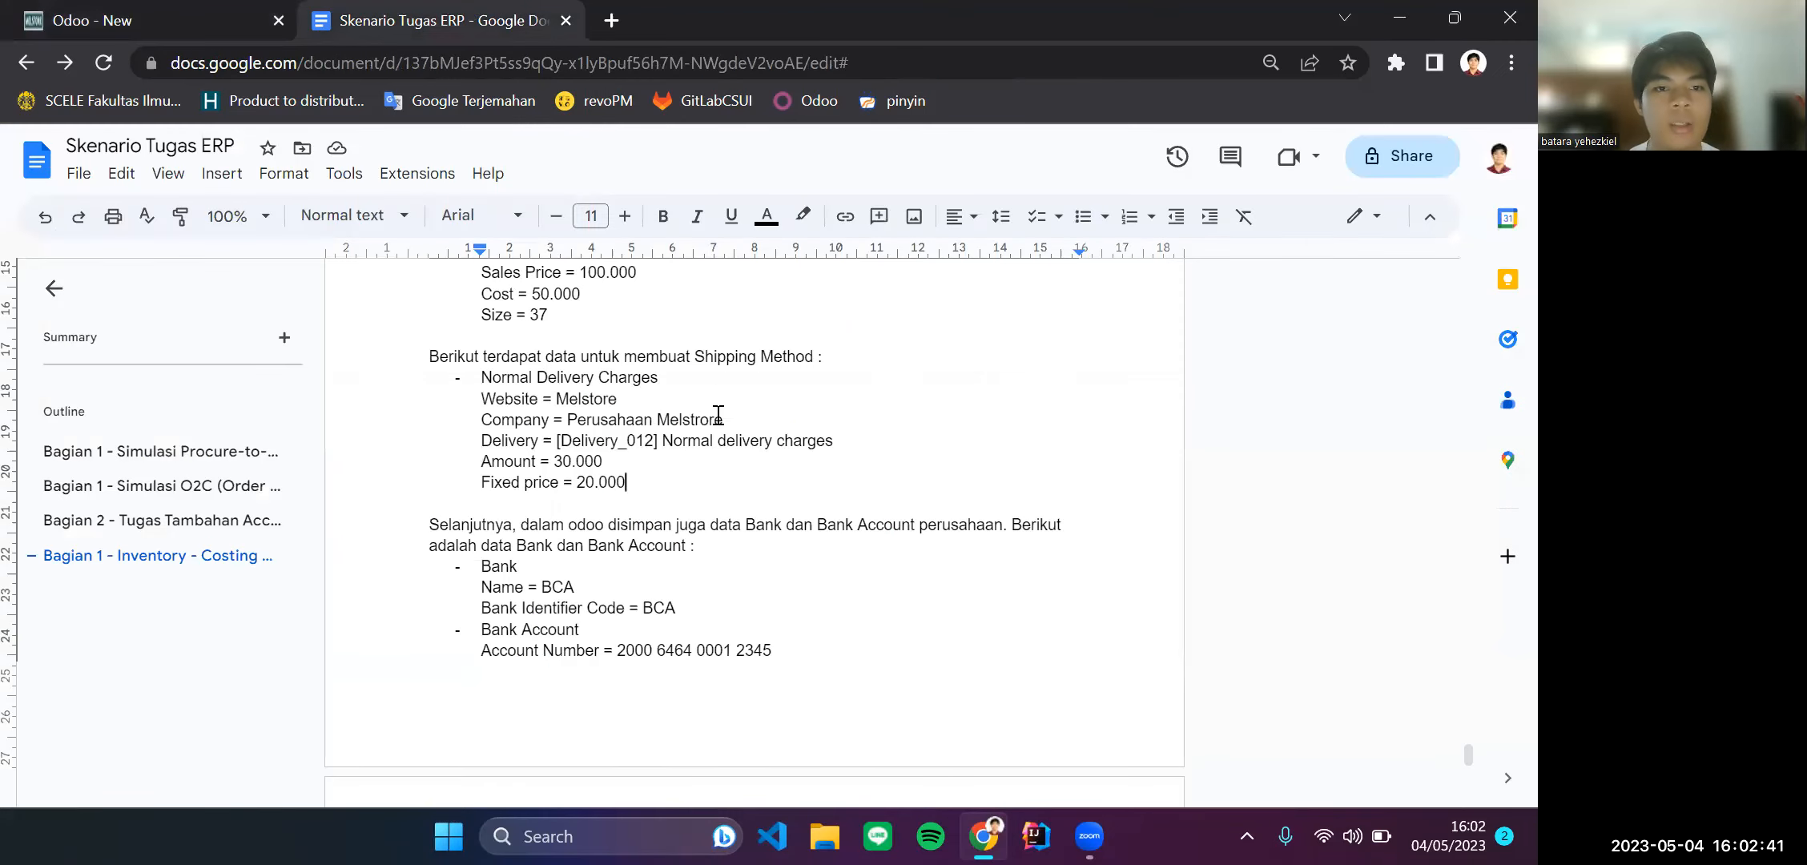
drag(689, 386, 486, 379)
key(ctrl+c)
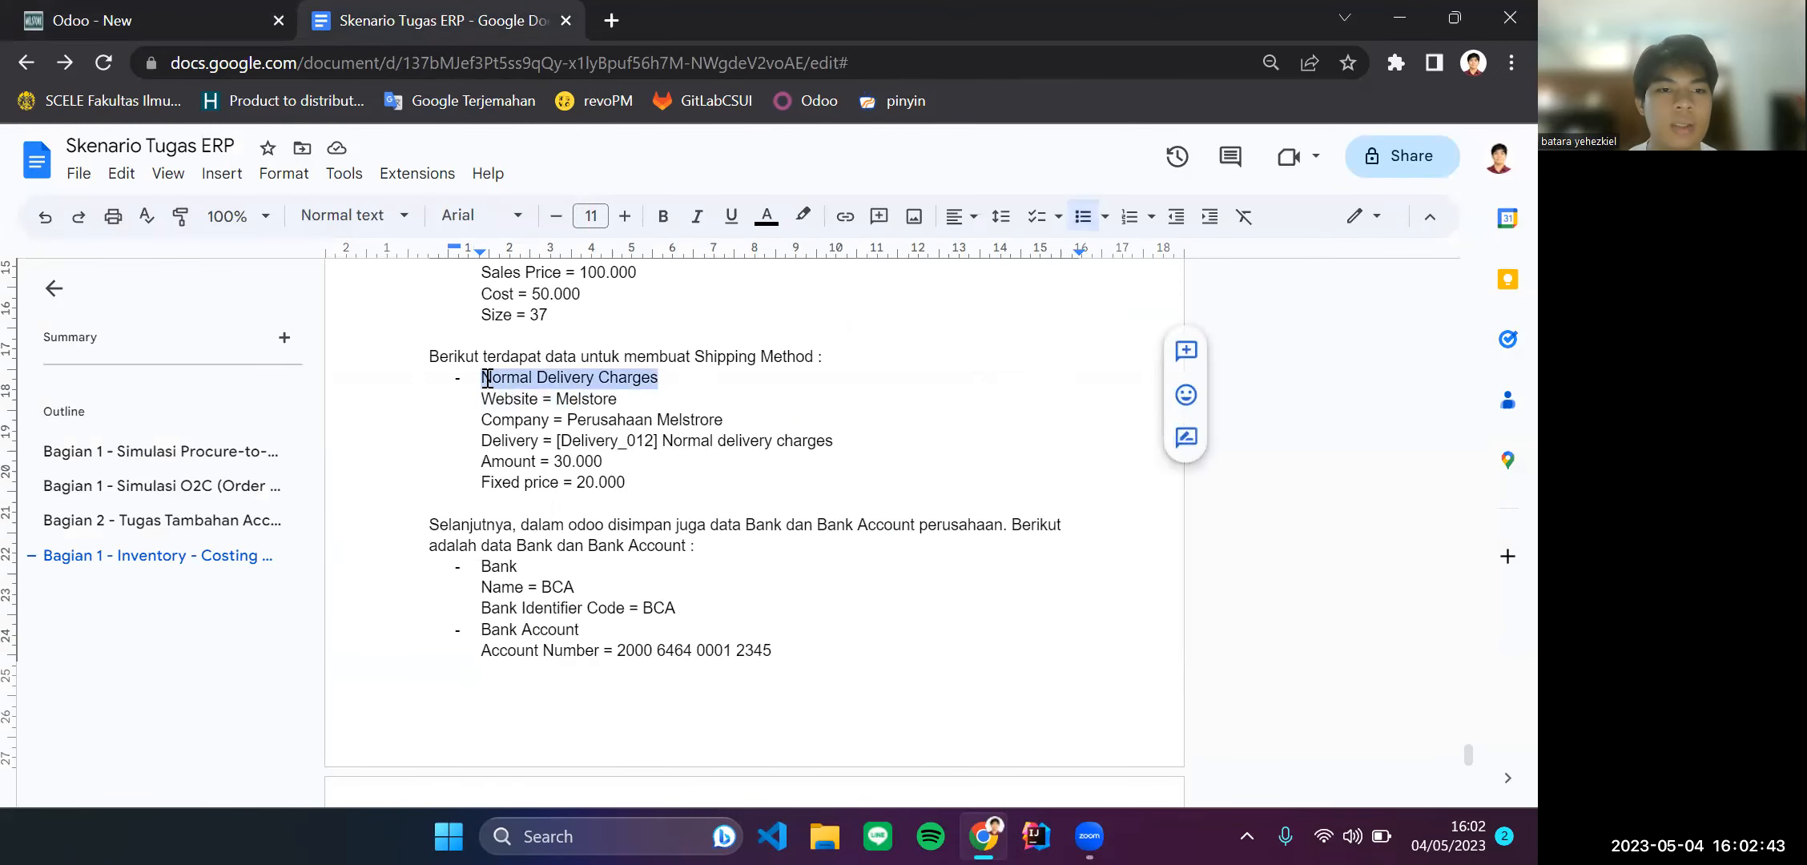
click(48, 11)
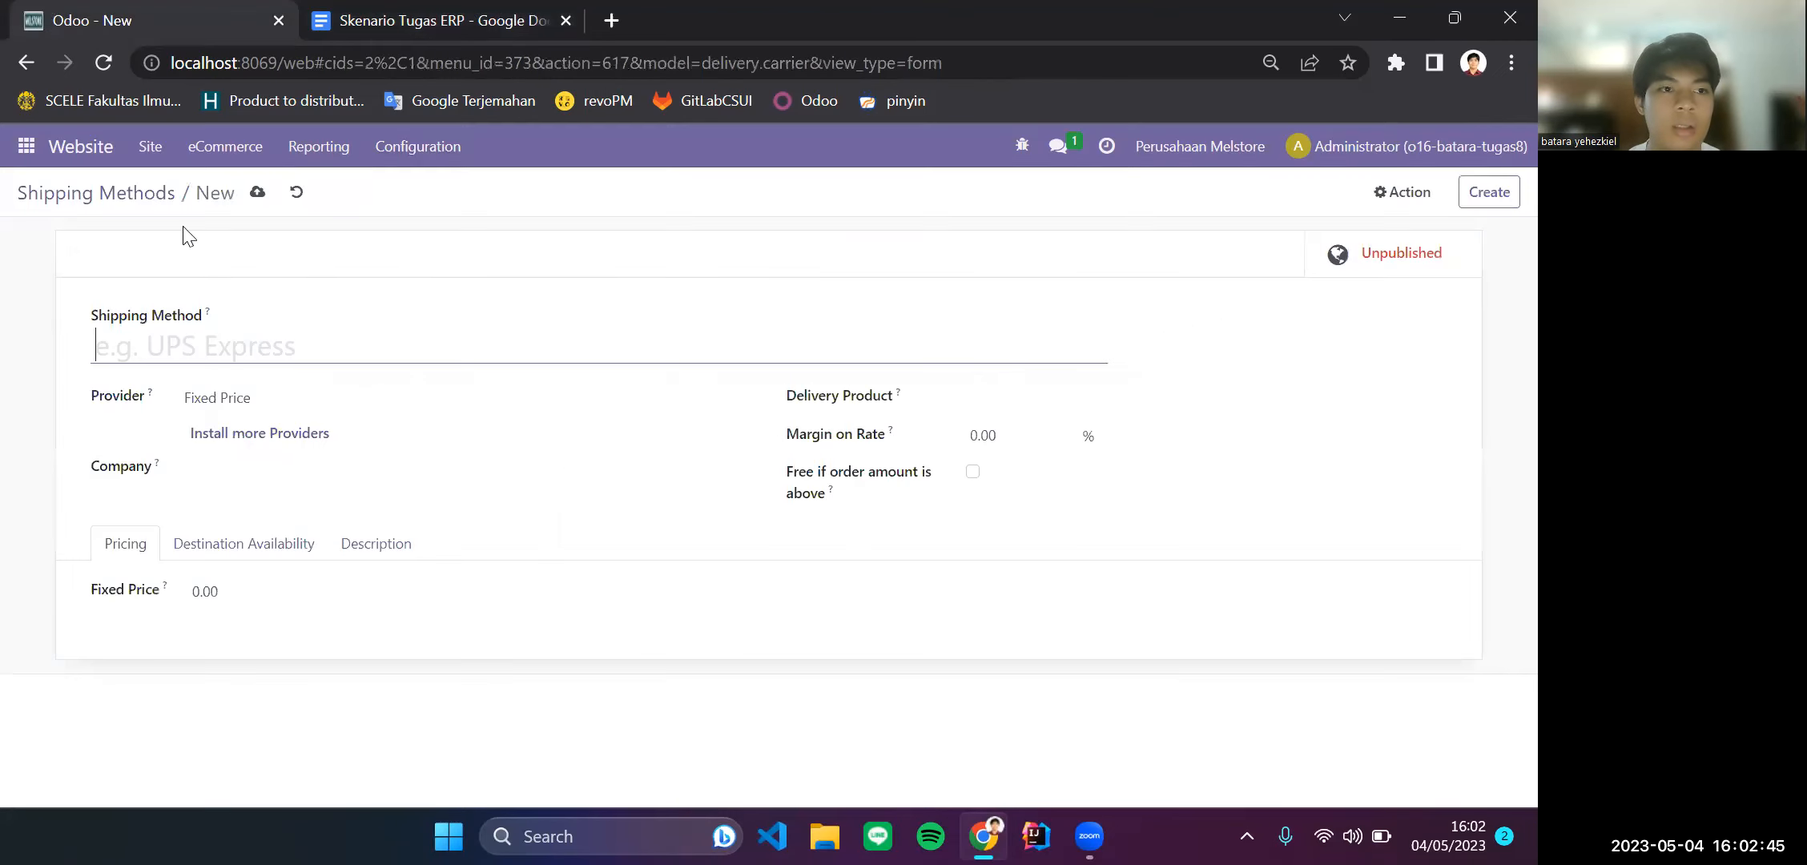
key(ctrl+v)
Step: Set the shipping method's company to Perusahaan Melstore, consulting the shipping data in the scenario document
click(375, 11)
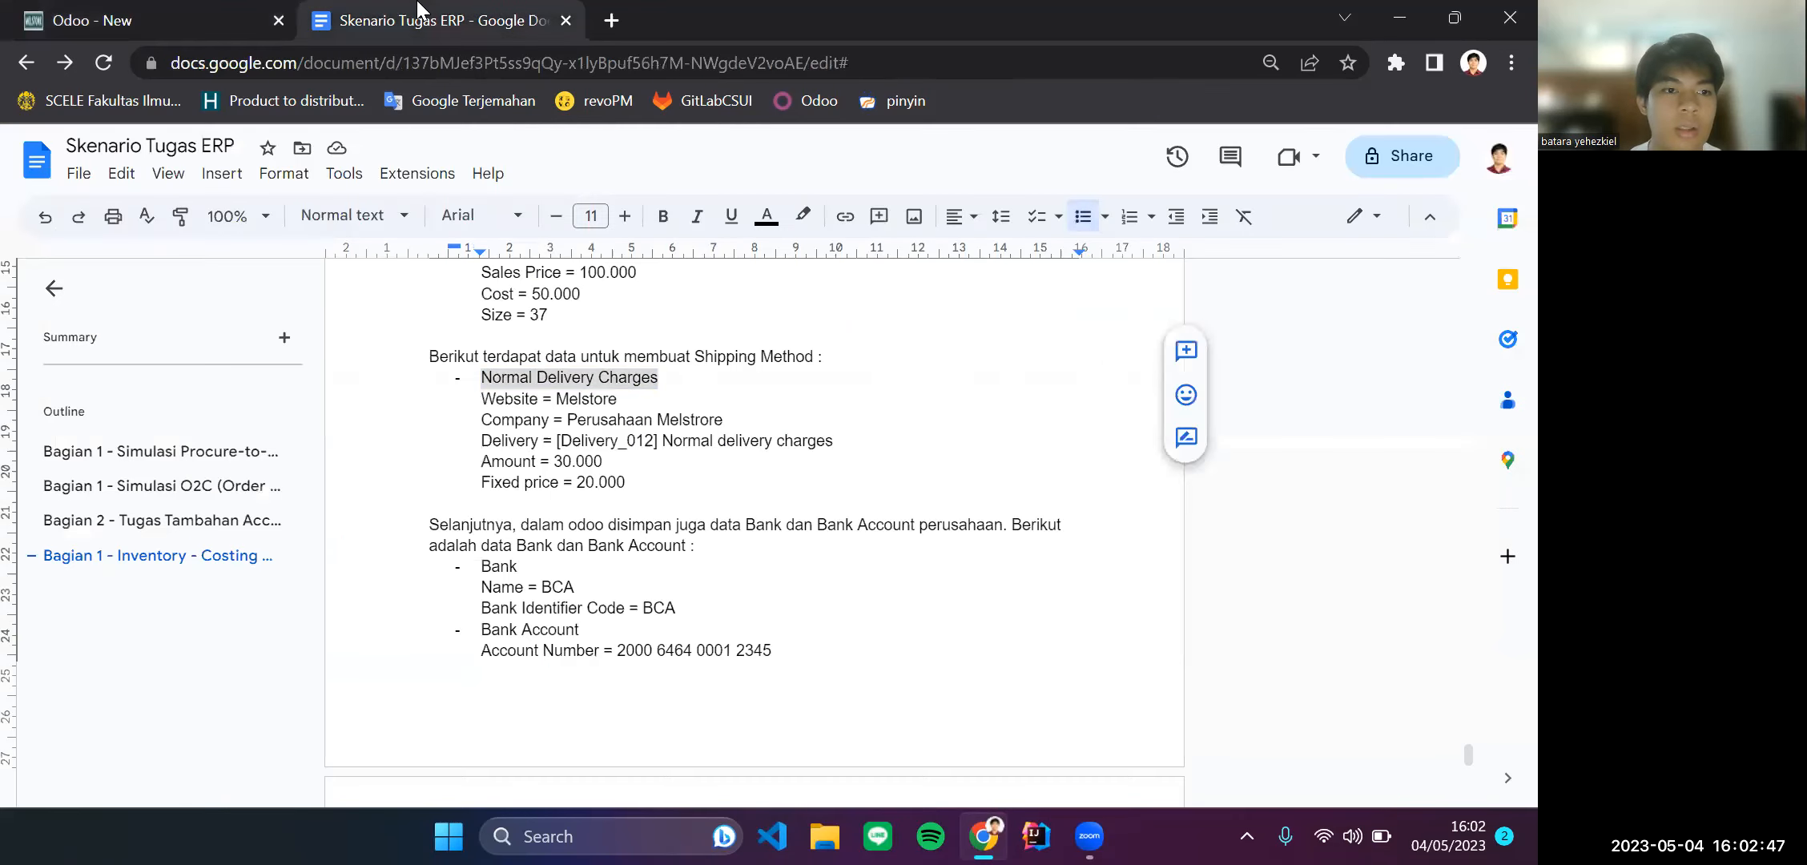
click(145, 11)
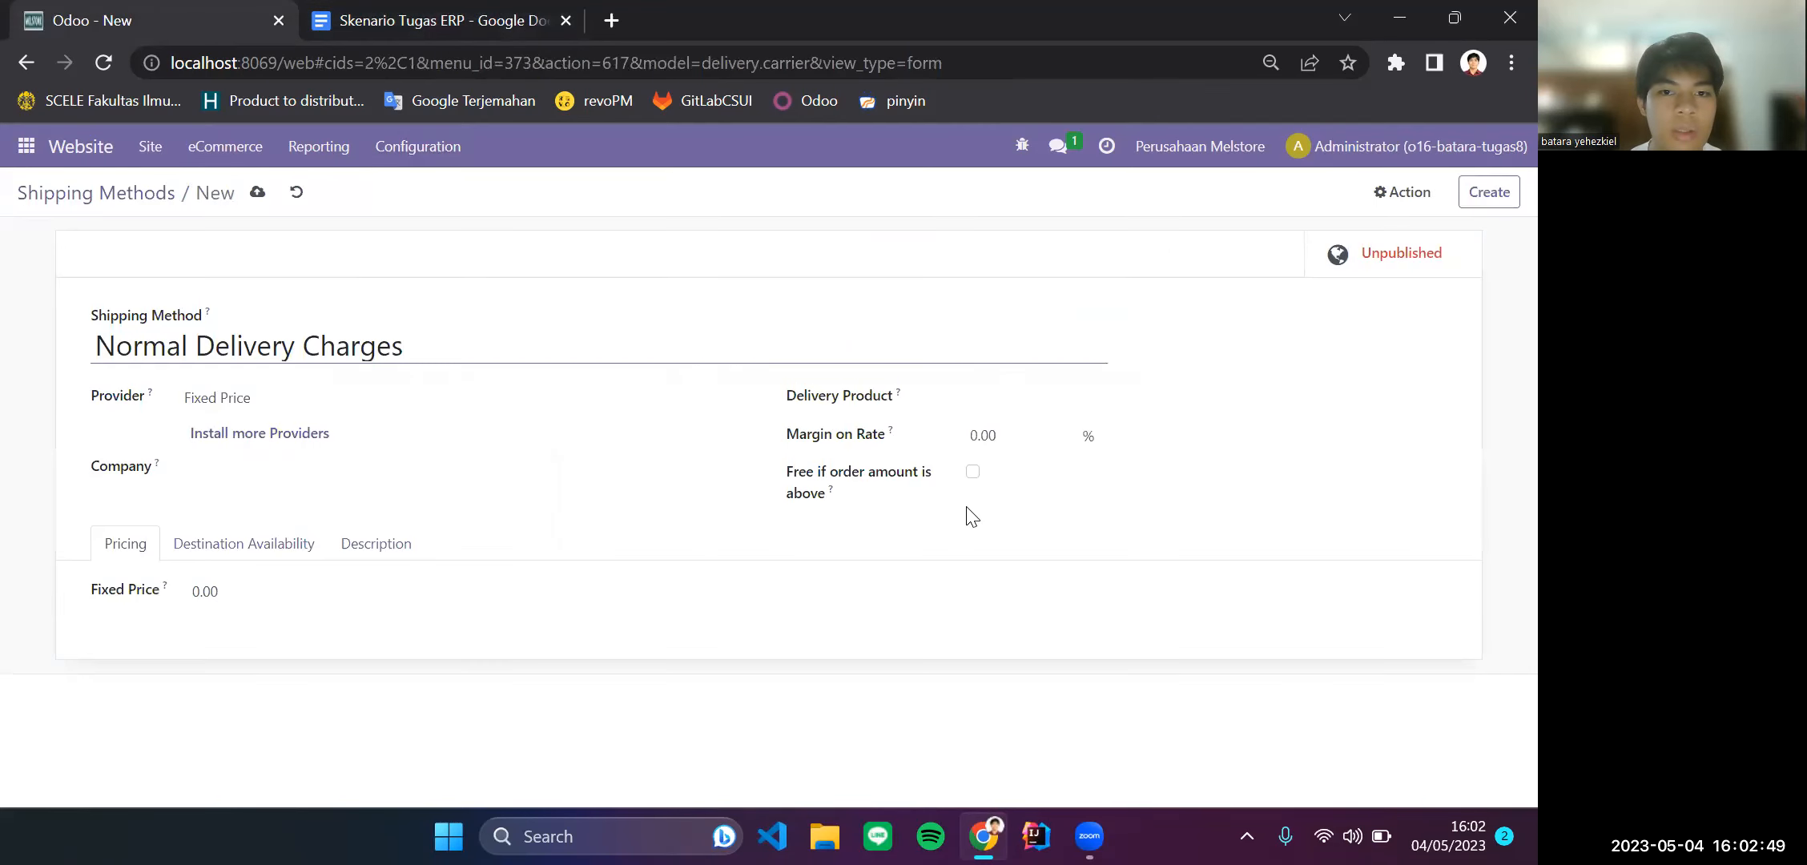
click(282, 472)
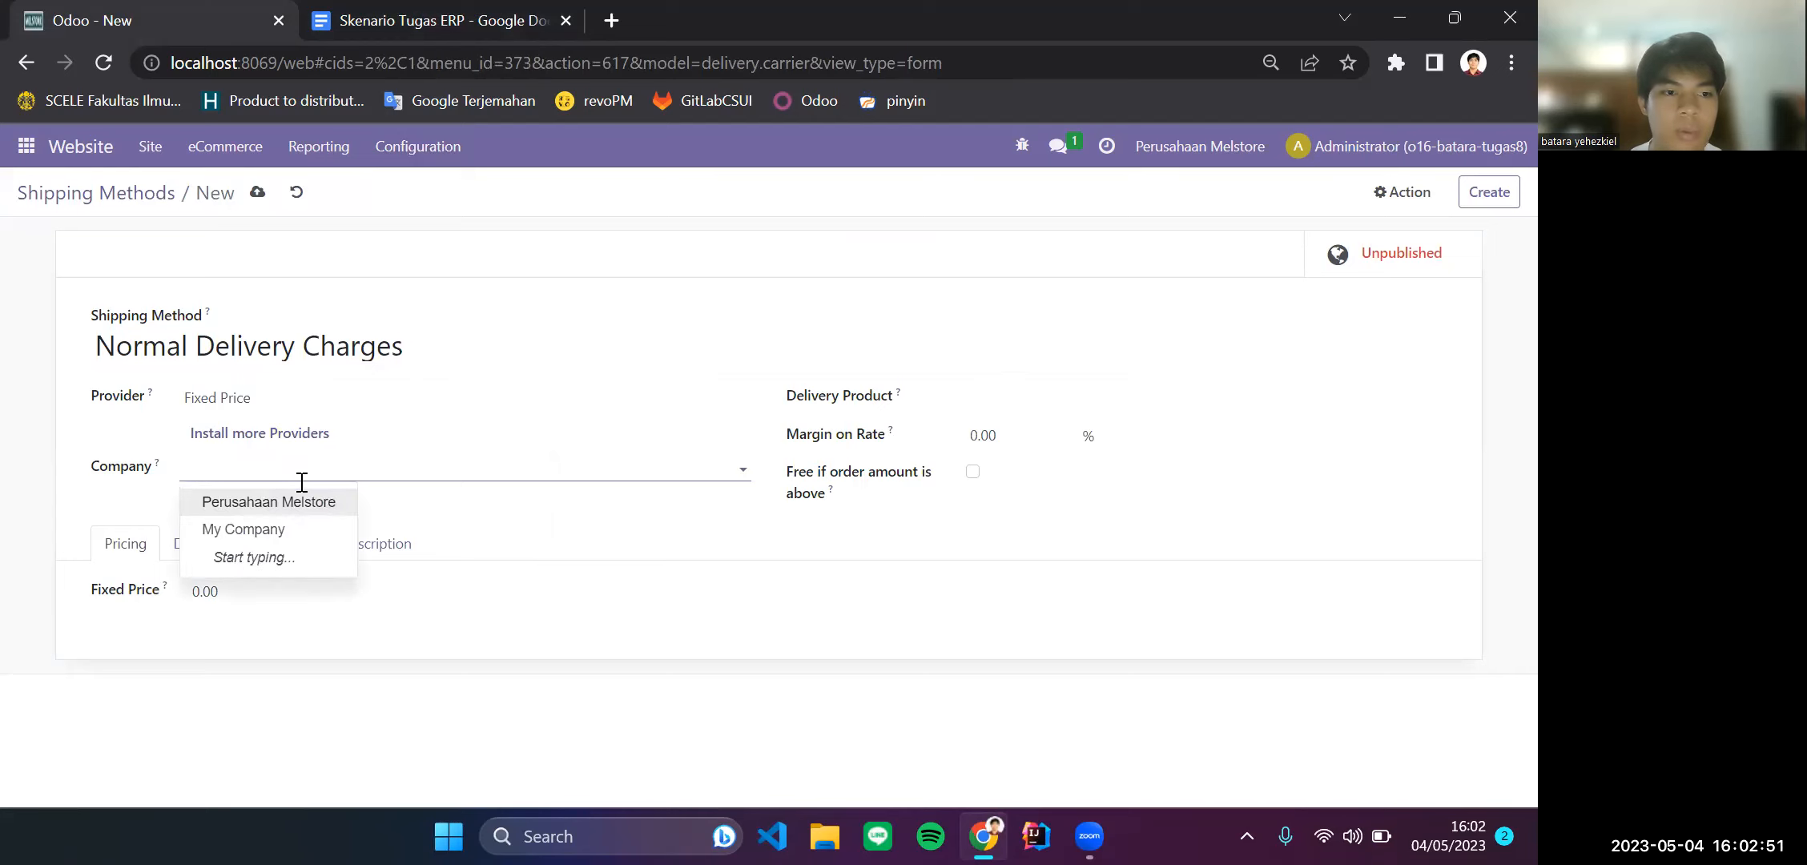
click(322, 501)
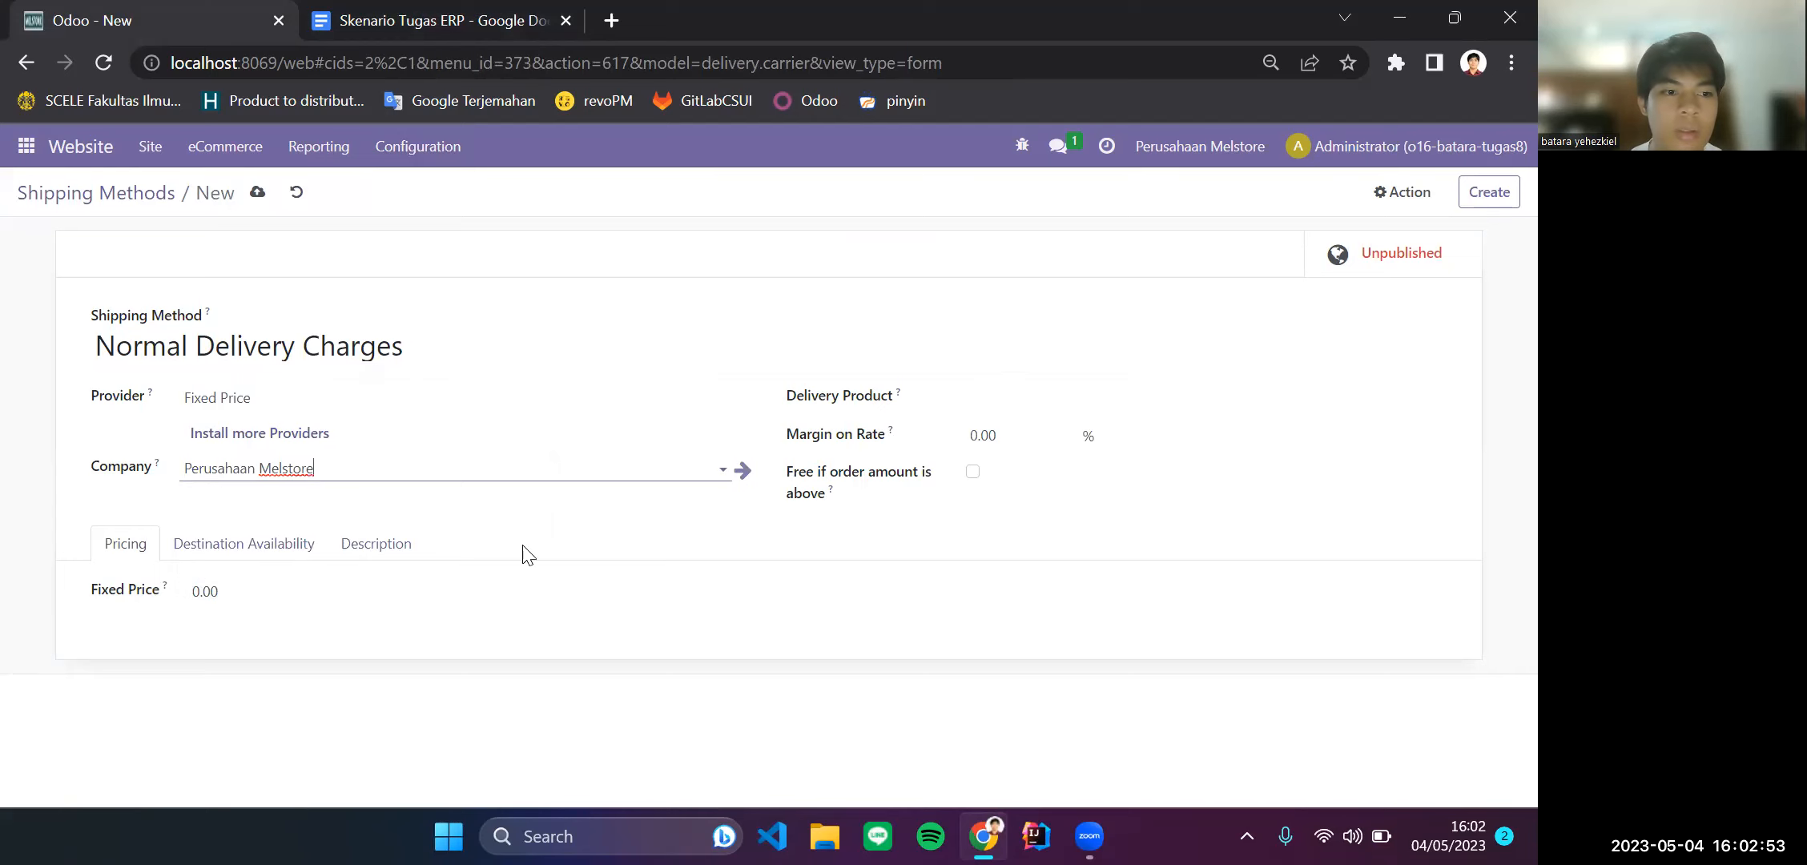
click(485, 6)
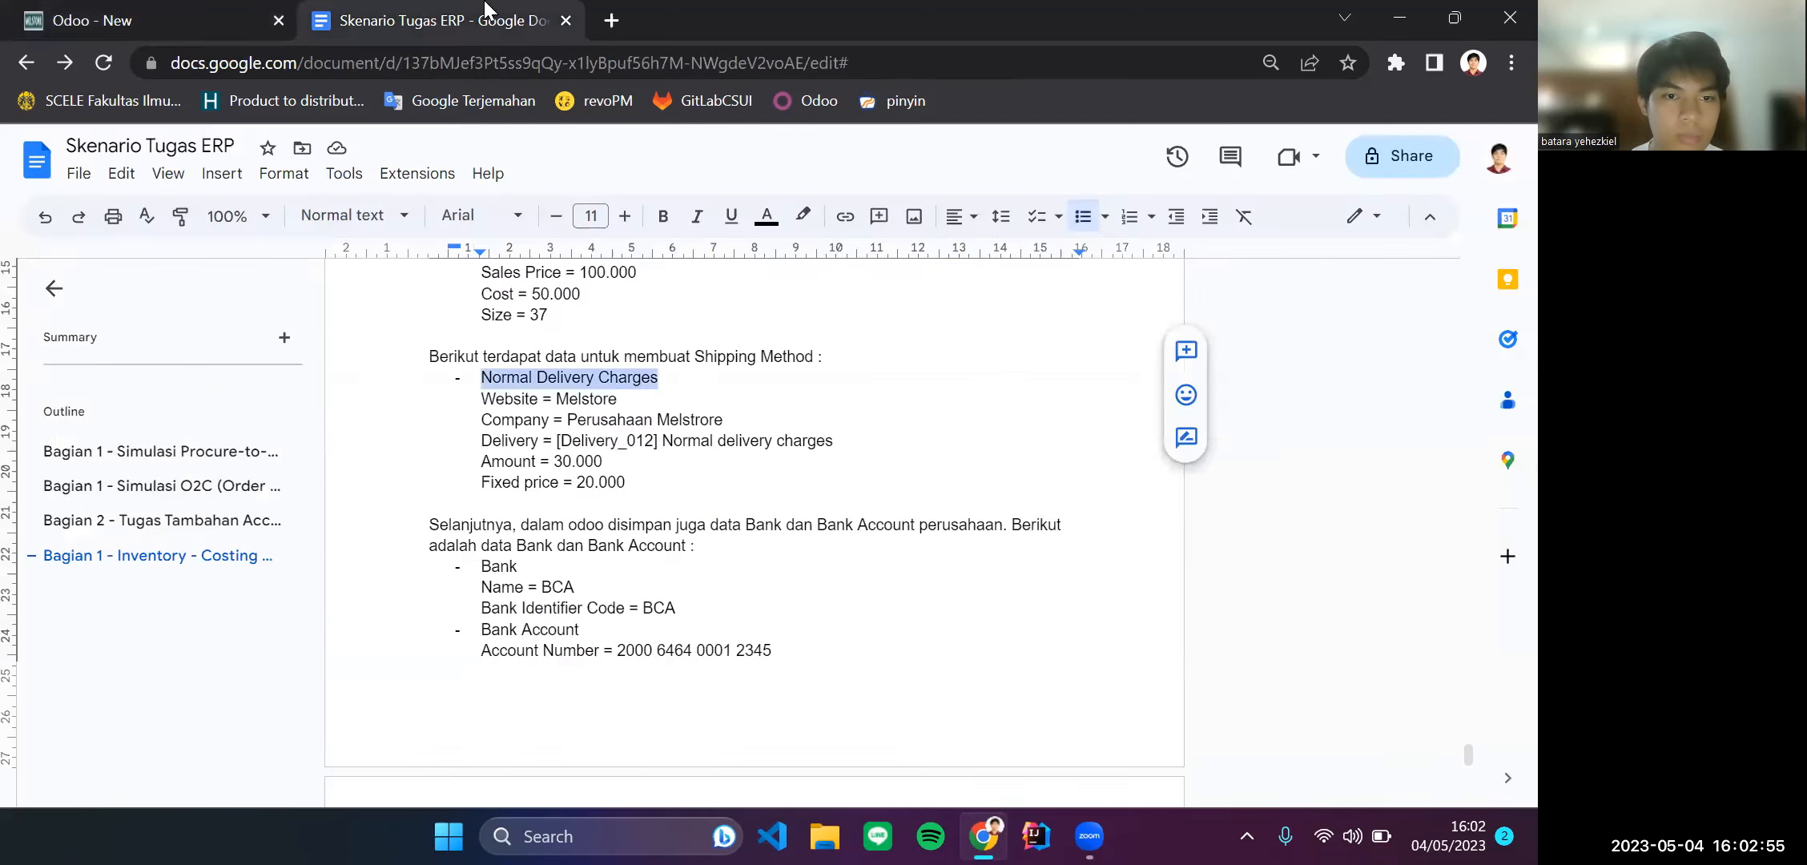
click(120, 18)
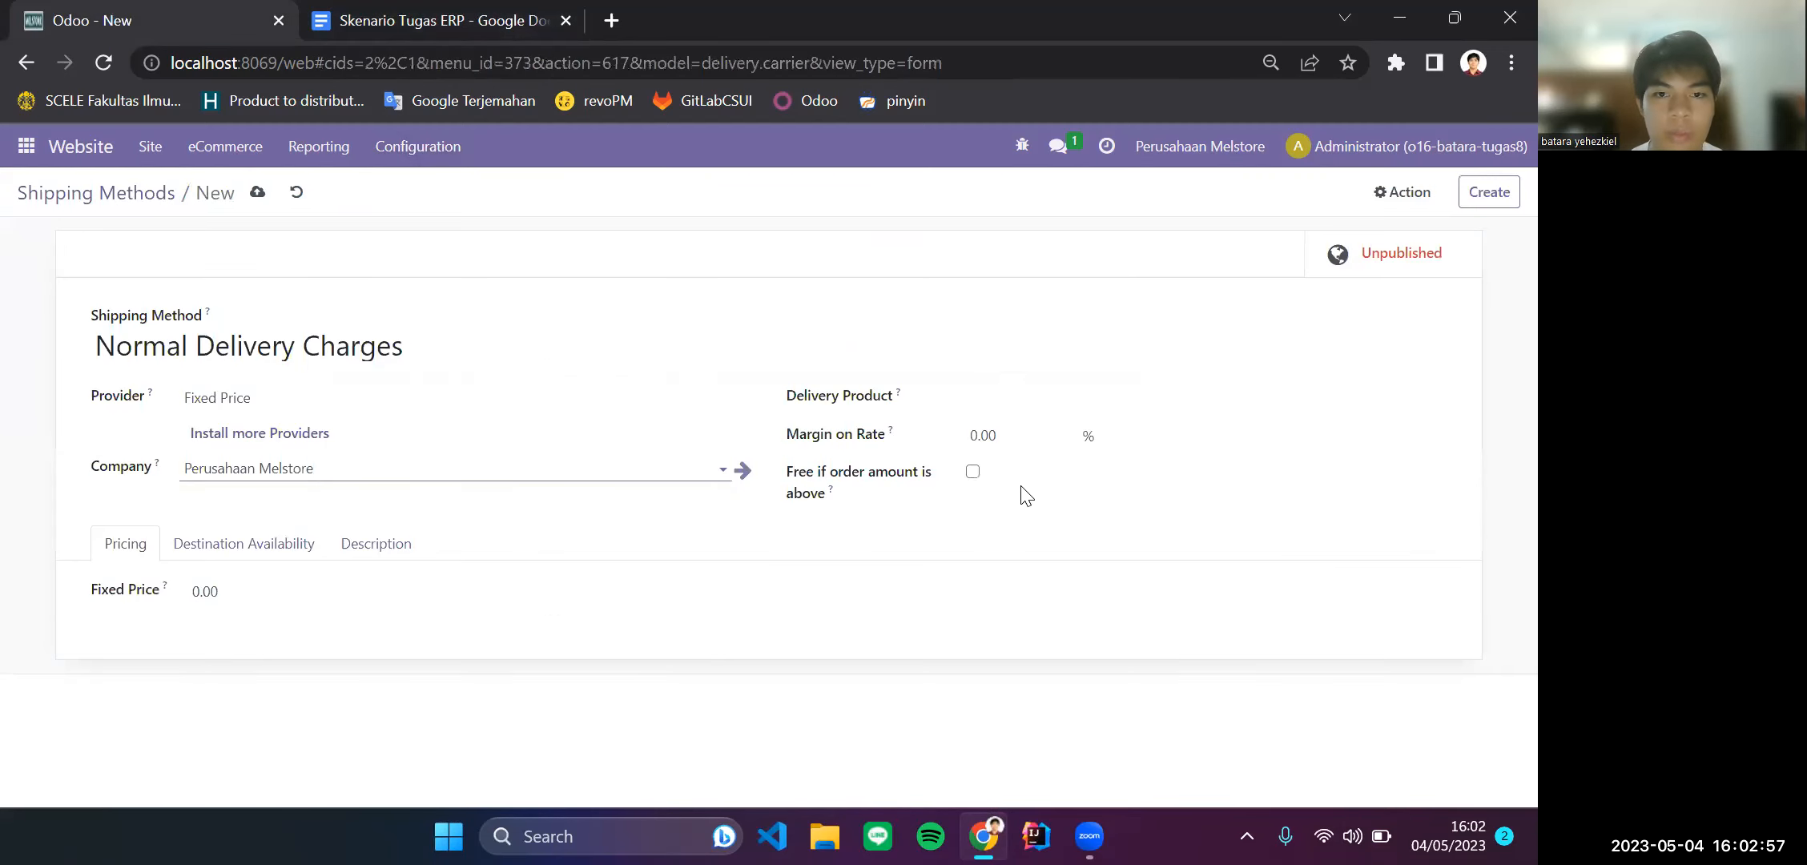
Step: Look through the new shipping method's destination availability, description and pricing settings
click(247, 550)
click(374, 544)
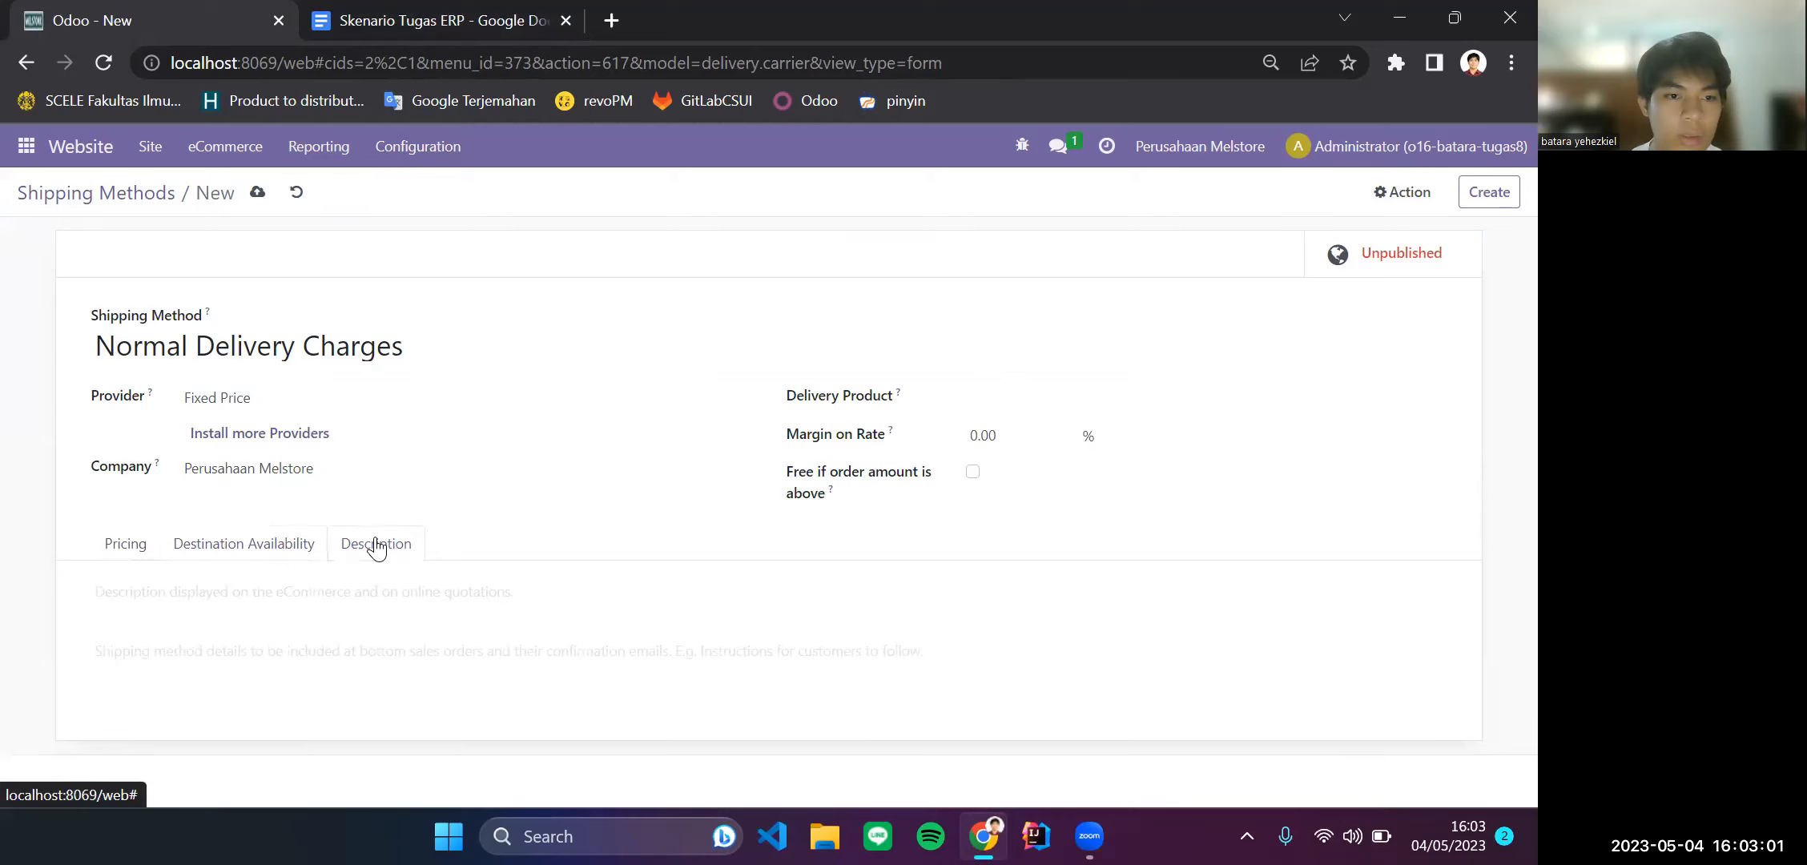
click(97, 549)
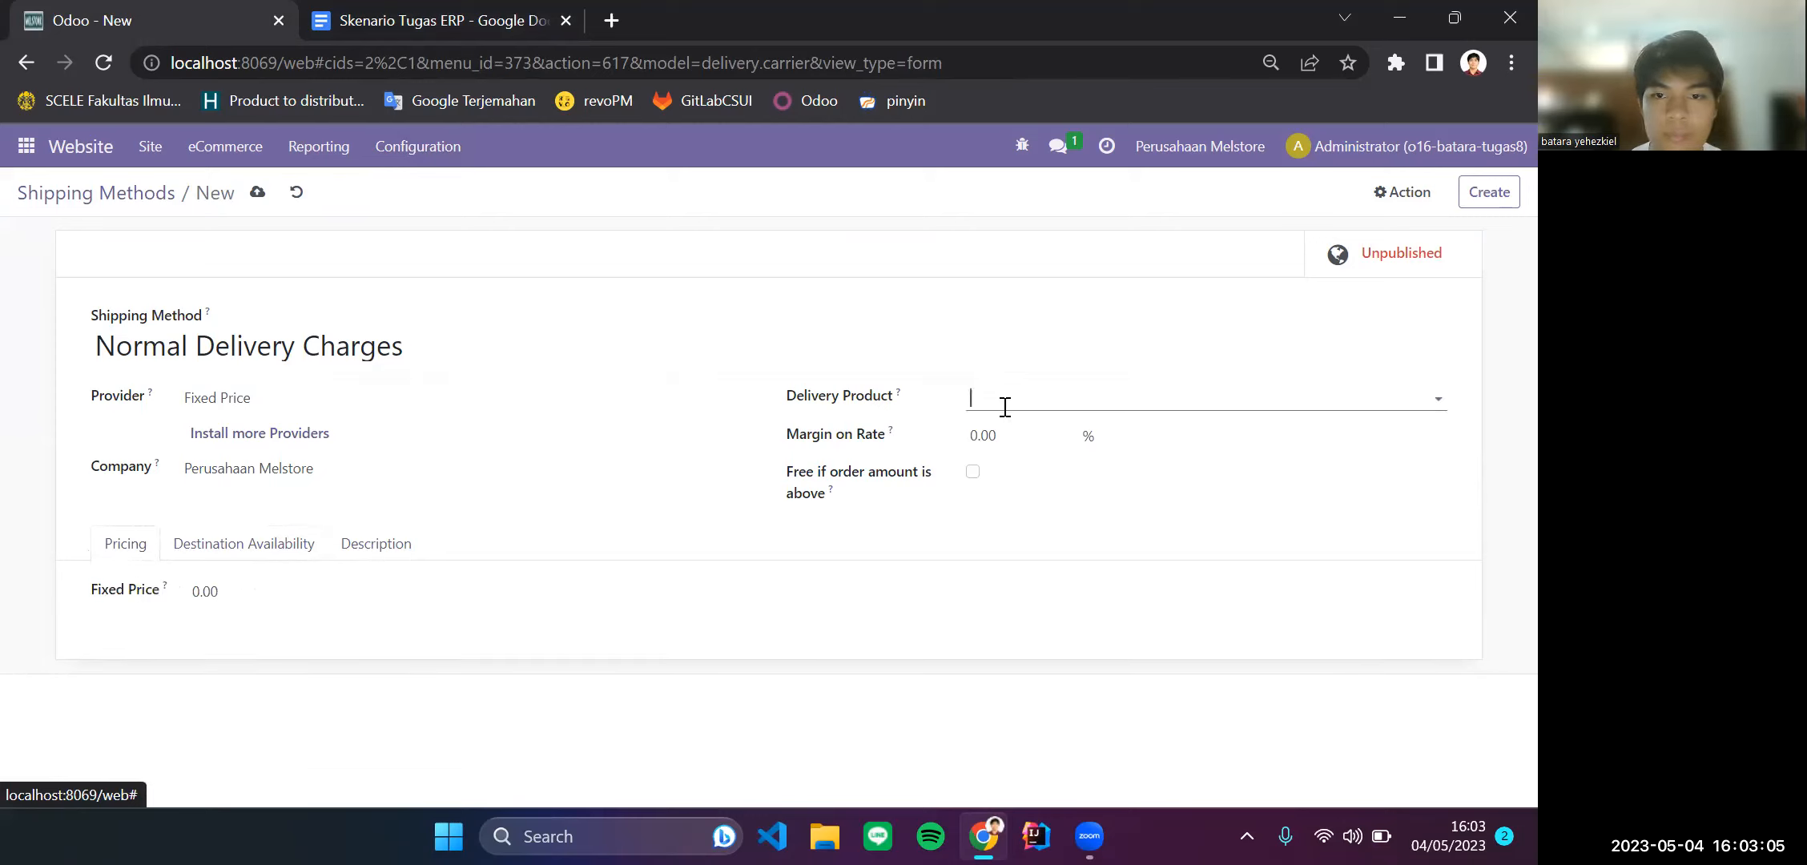
click(898, 612)
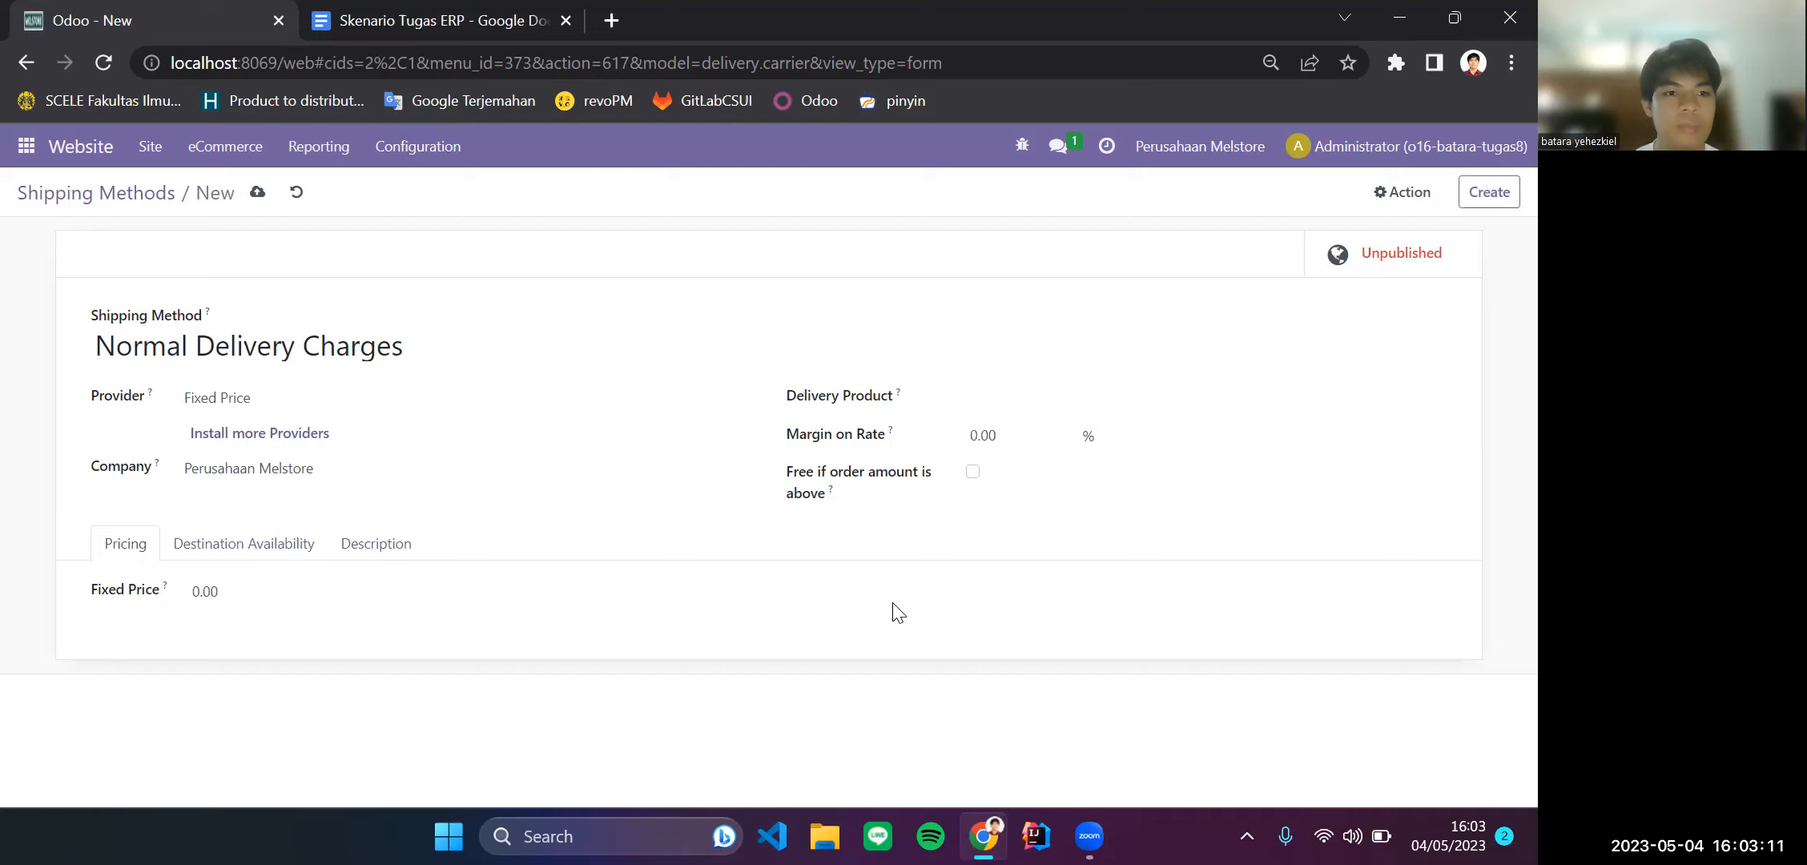
click(1133, 166)
click(1133, 165)
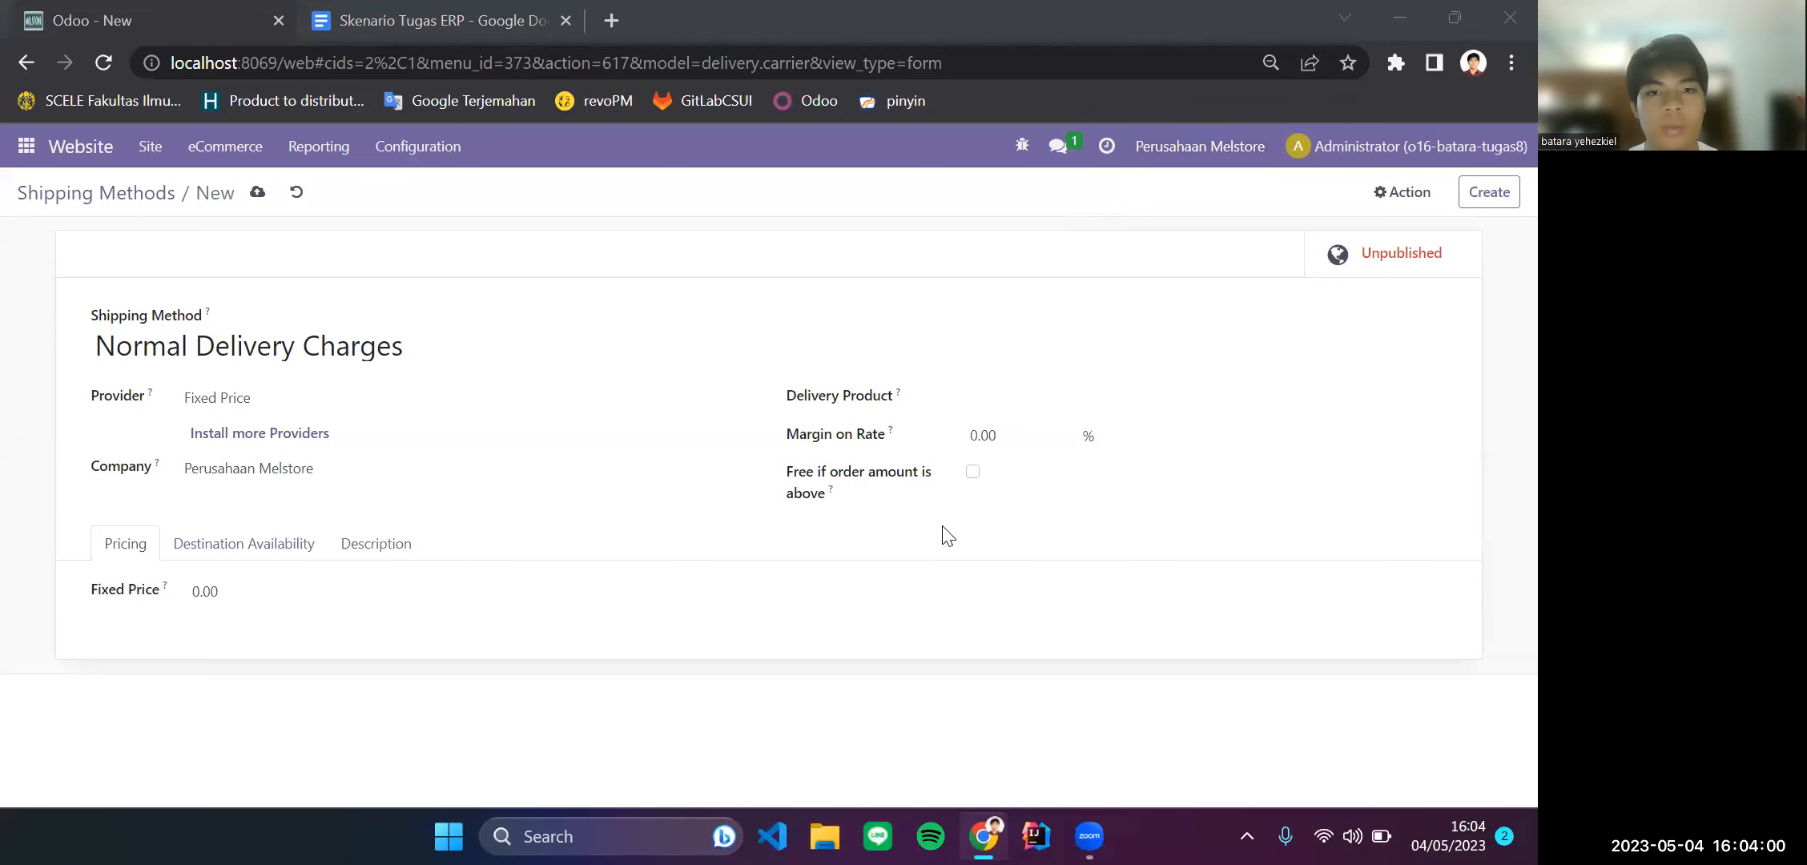
Step: Start creating a new delivery product for the Normal Delivery Charges shipping method
click(998, 400)
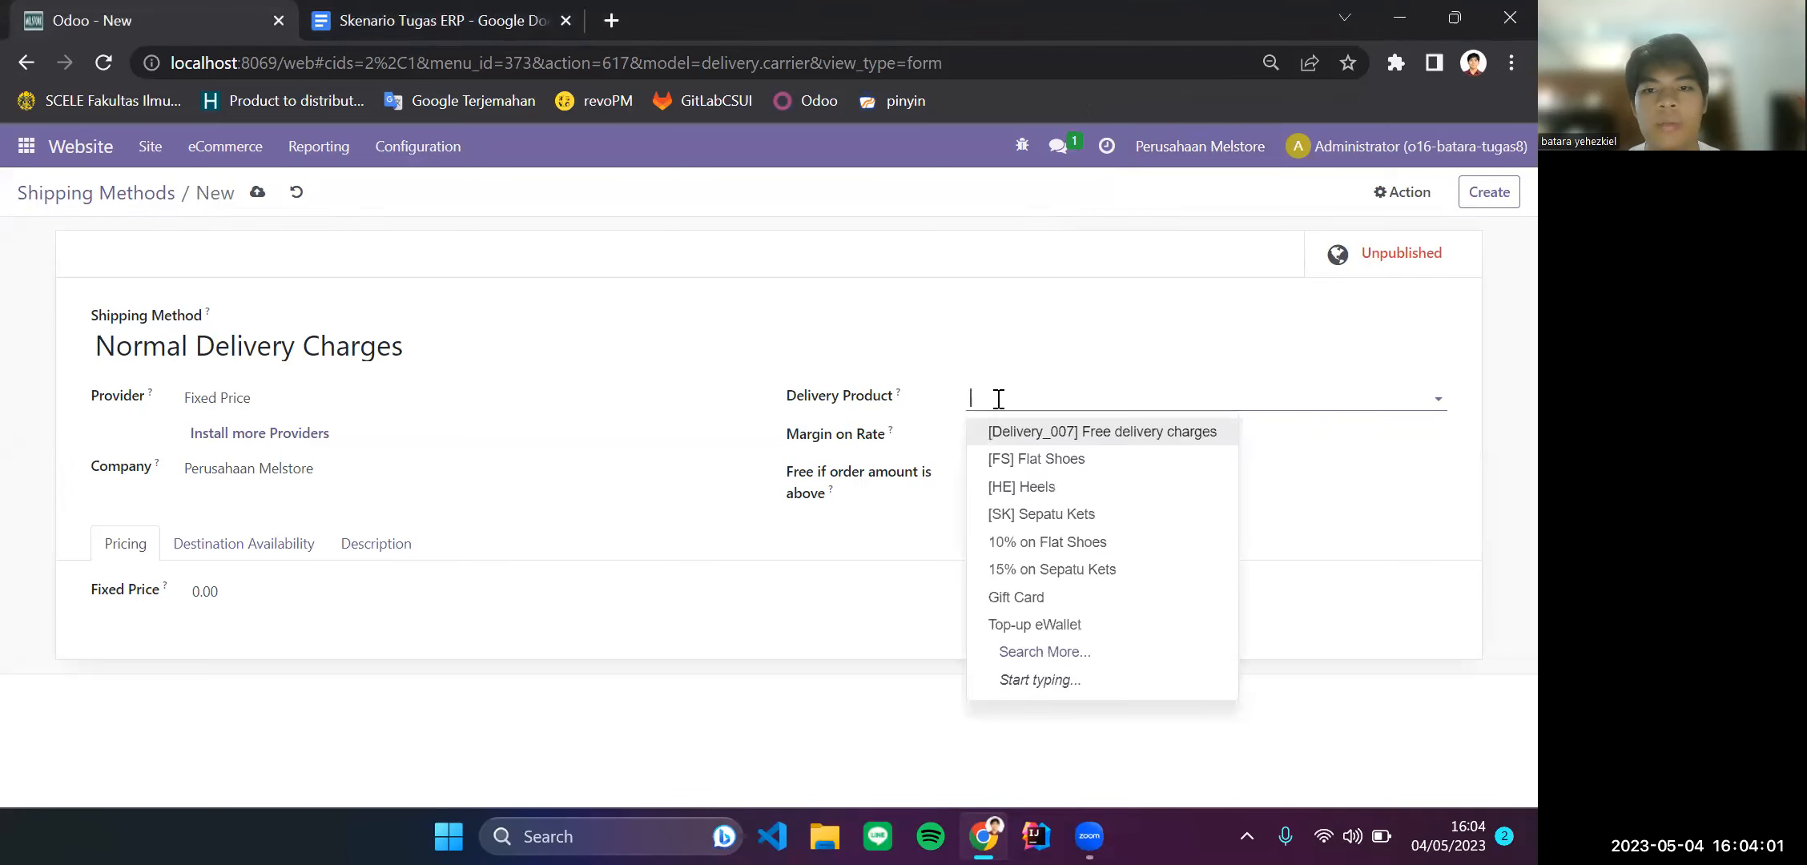
click(1036, 654)
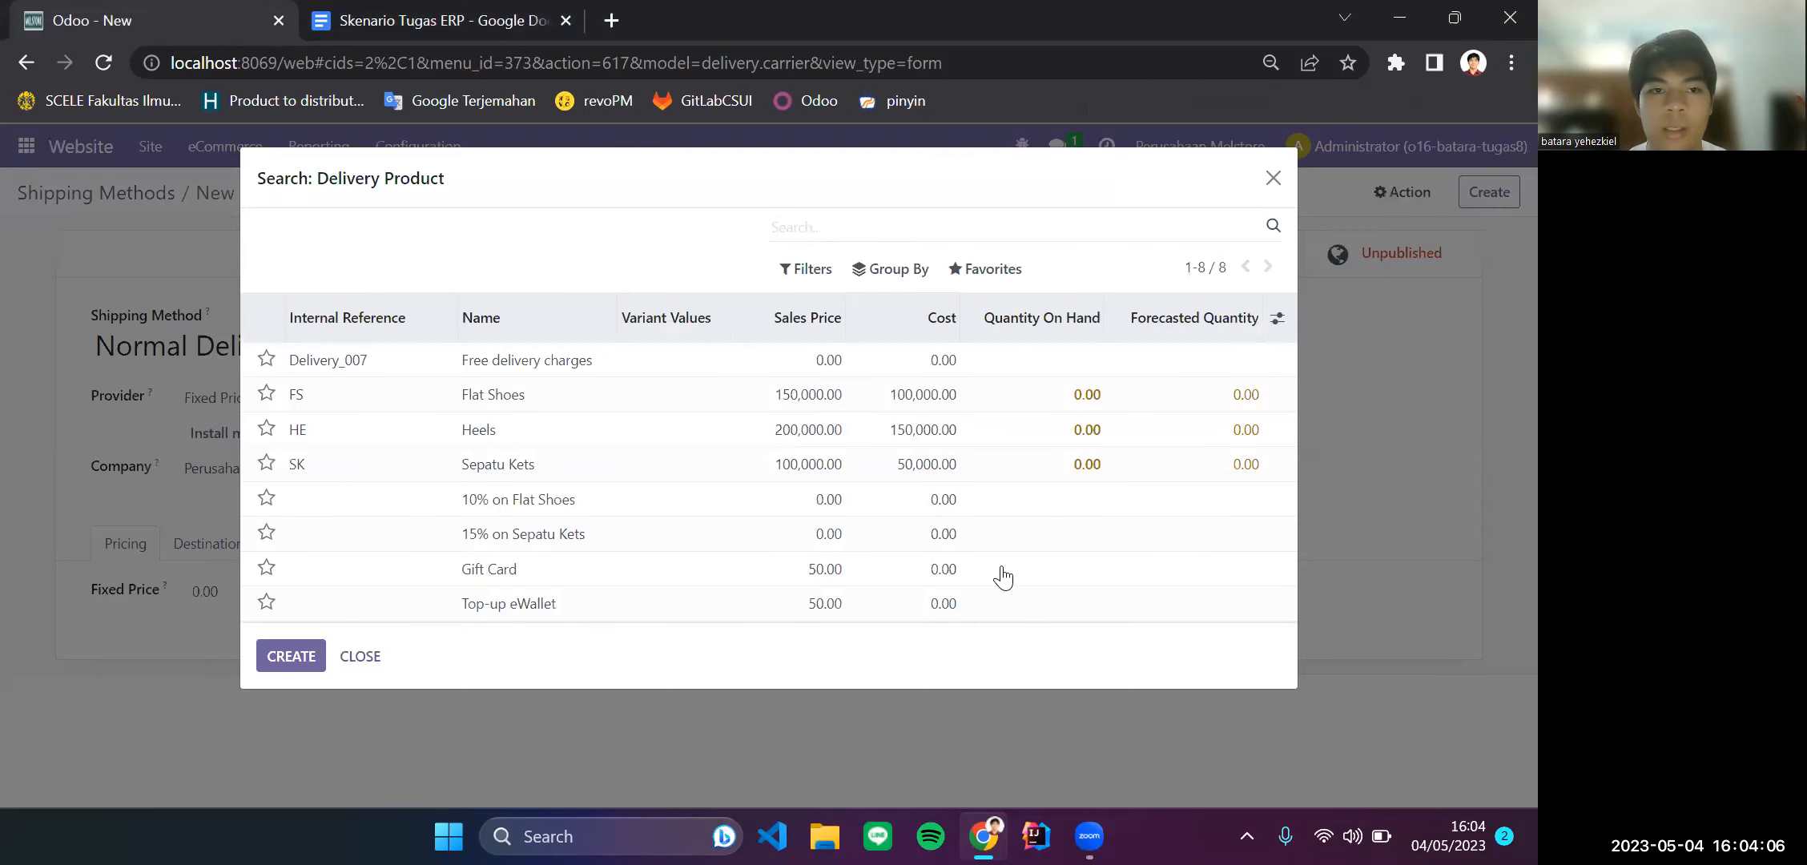
click(278, 664)
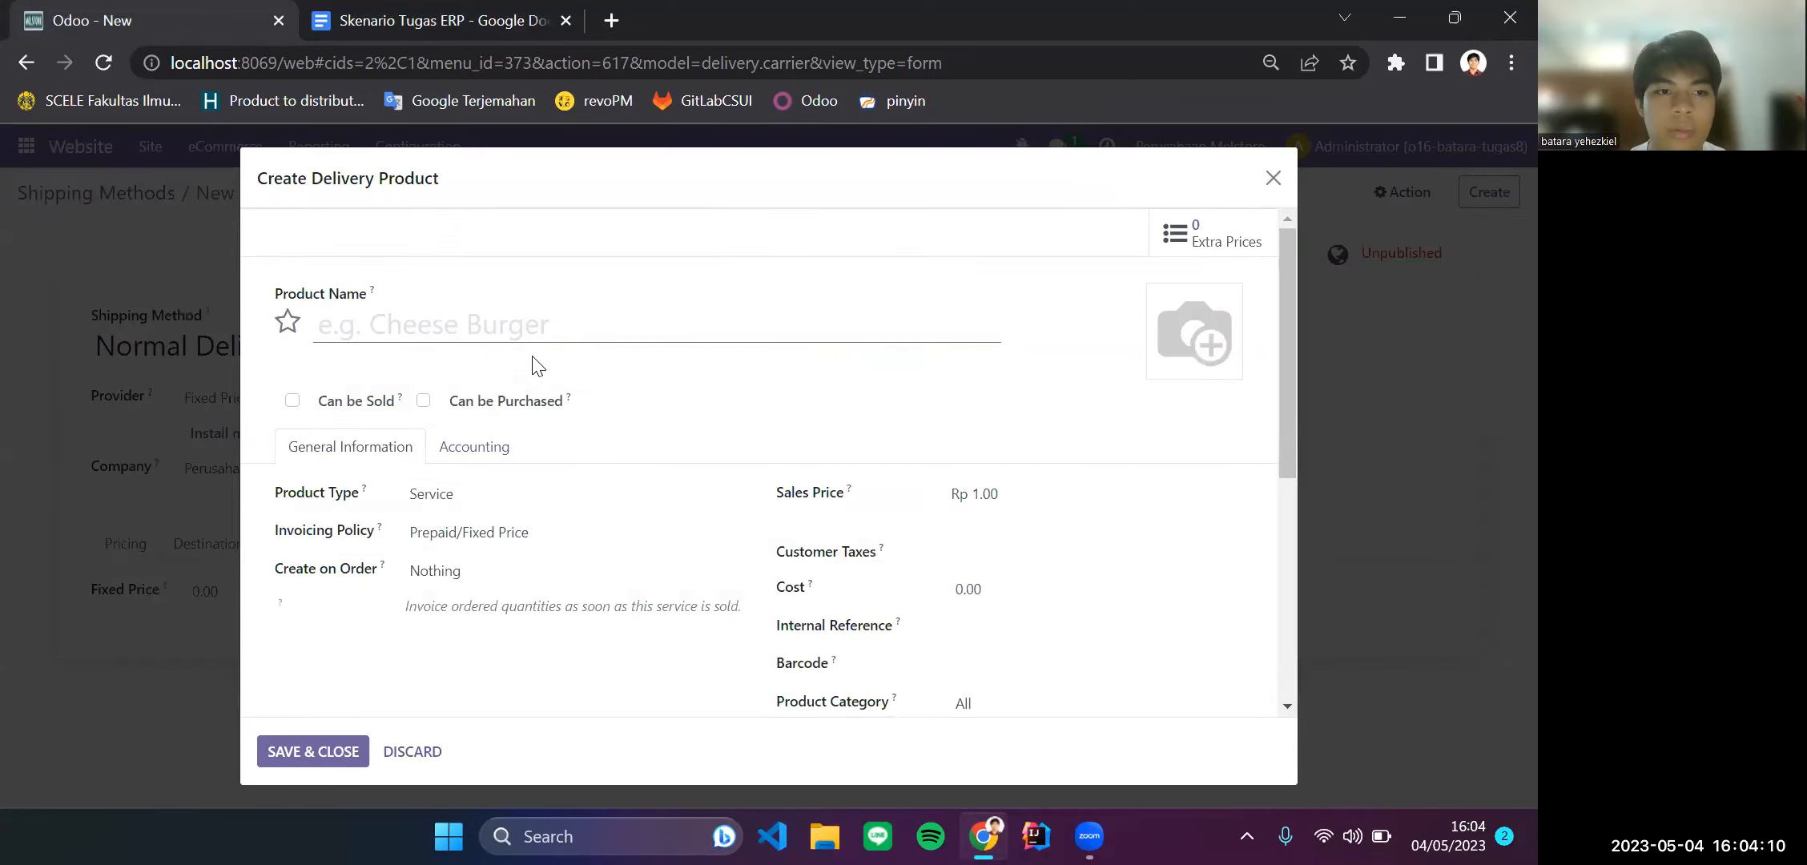
text(Delivery_0)
click(426, 8)
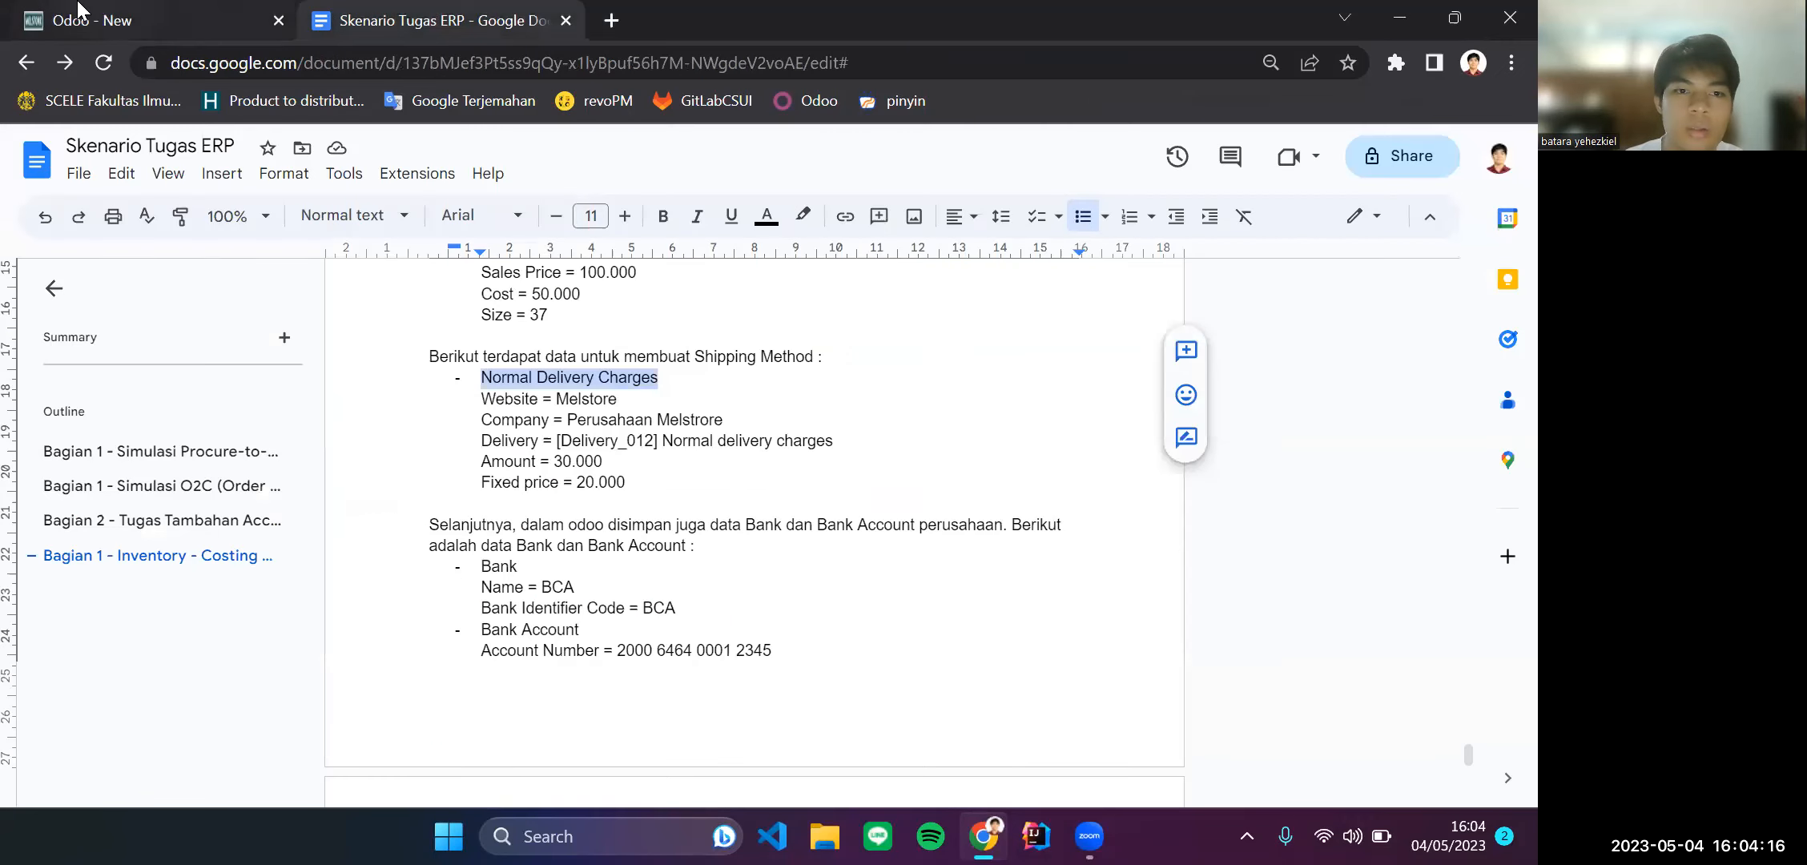
click(78, 9)
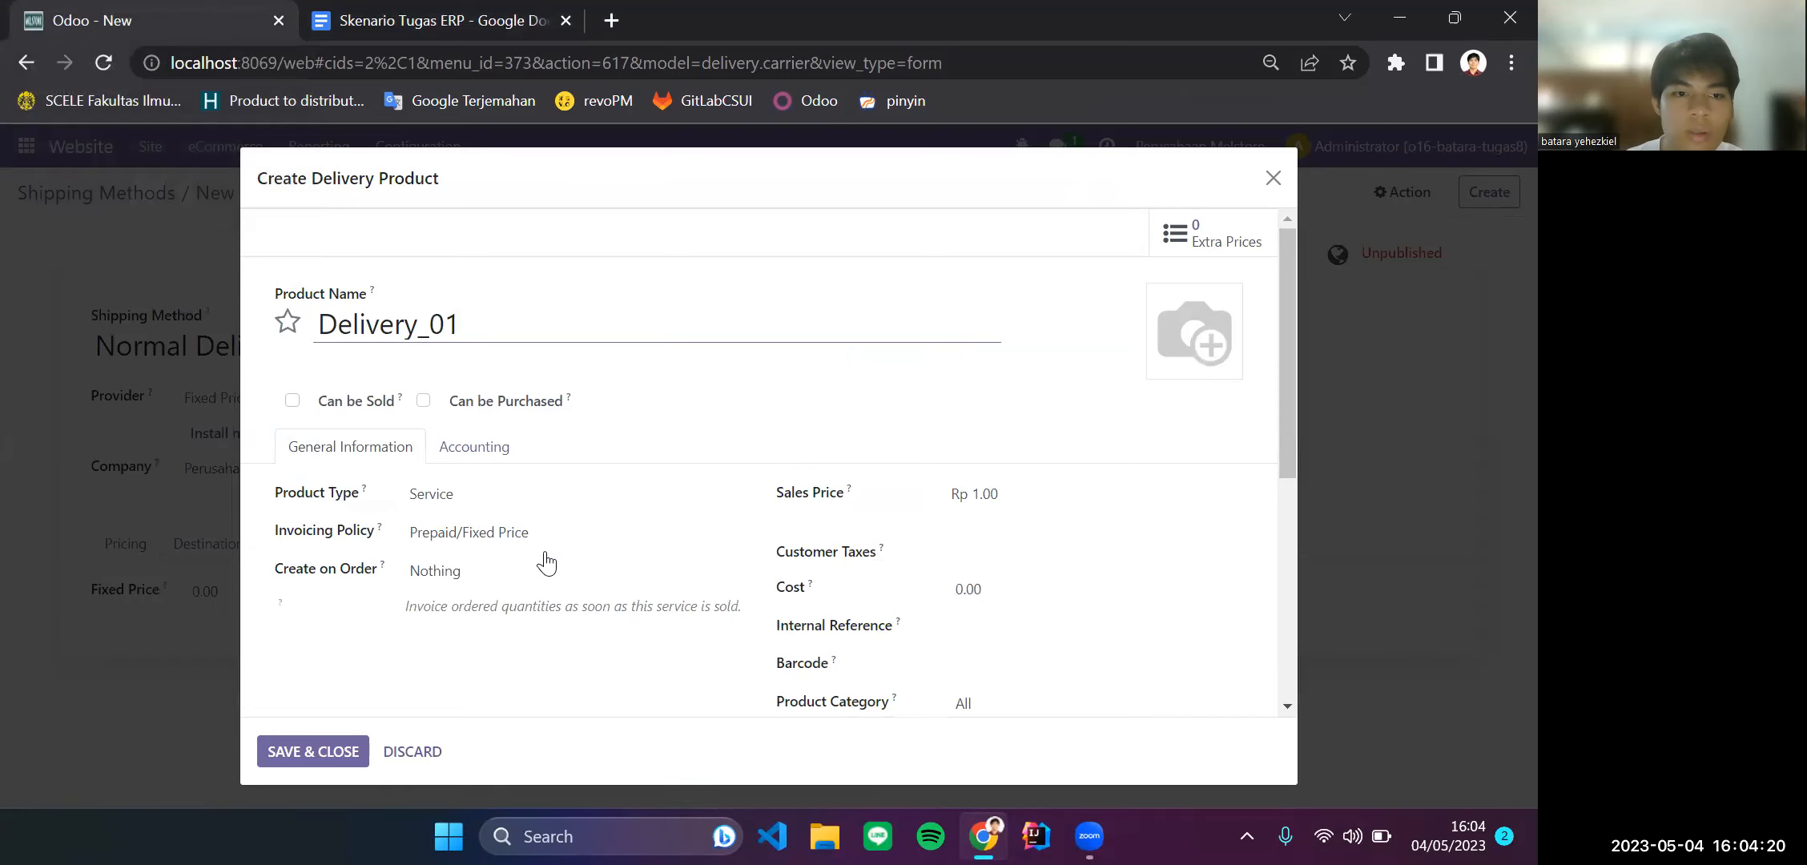
scroll(638, 627, down, 1)
scroll(632, 480, up, 1)
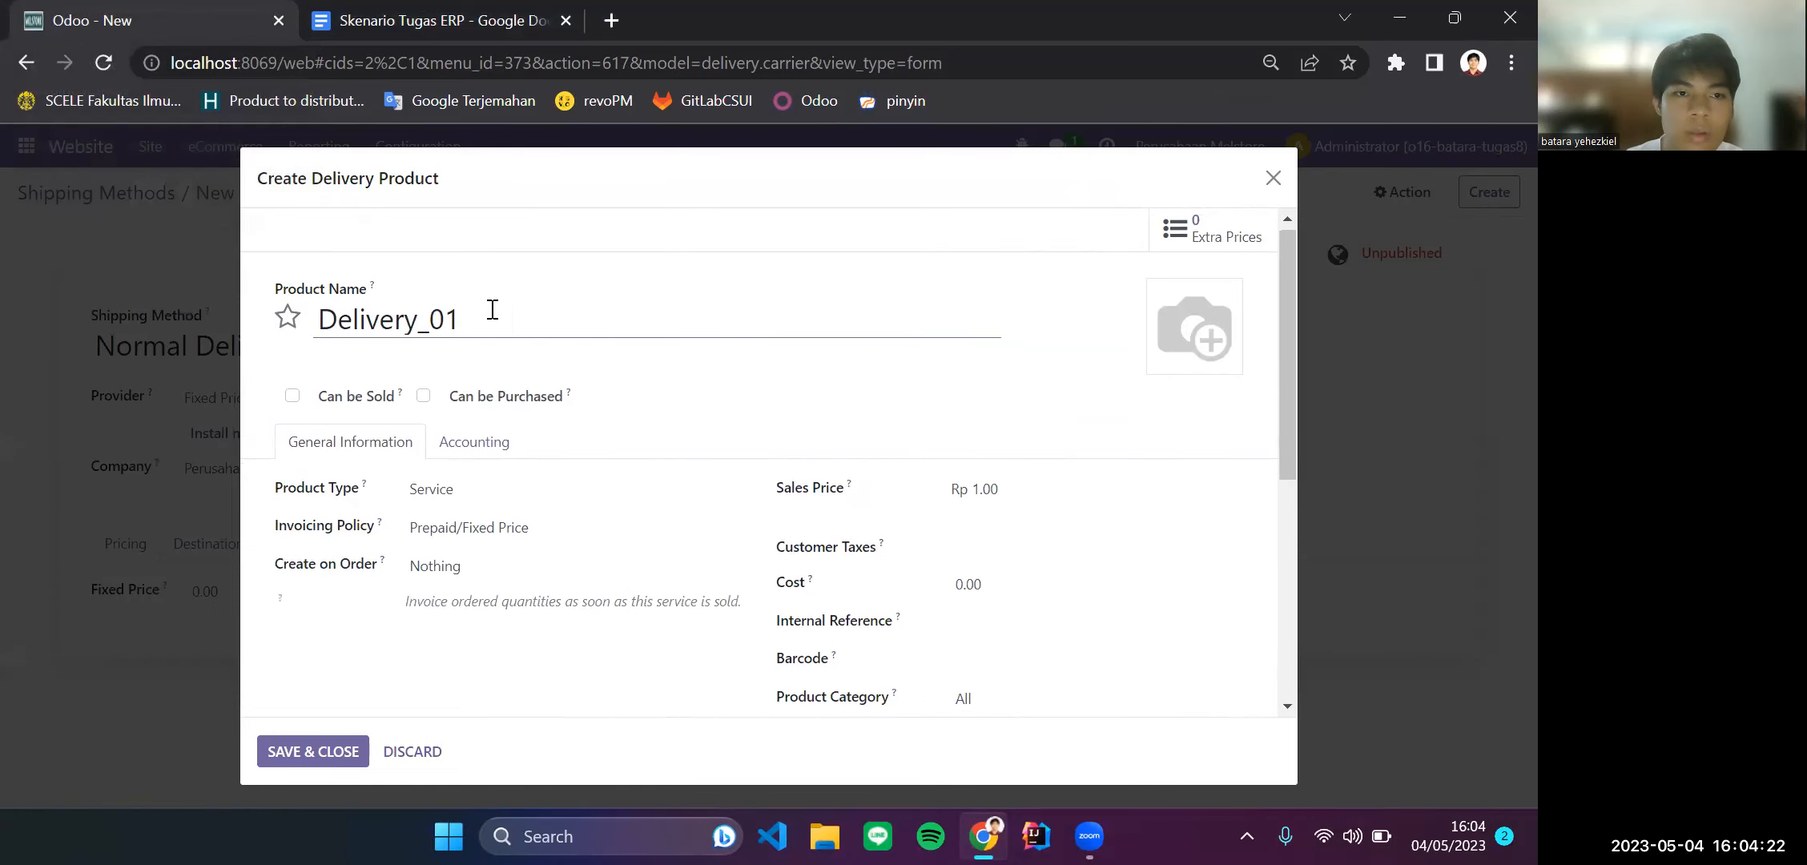
Step: Name the new delivery product Normal delivery charges, copying the name from the shipping data in the scenario document
drag(492, 314, 250, 331)
click(444, 13)
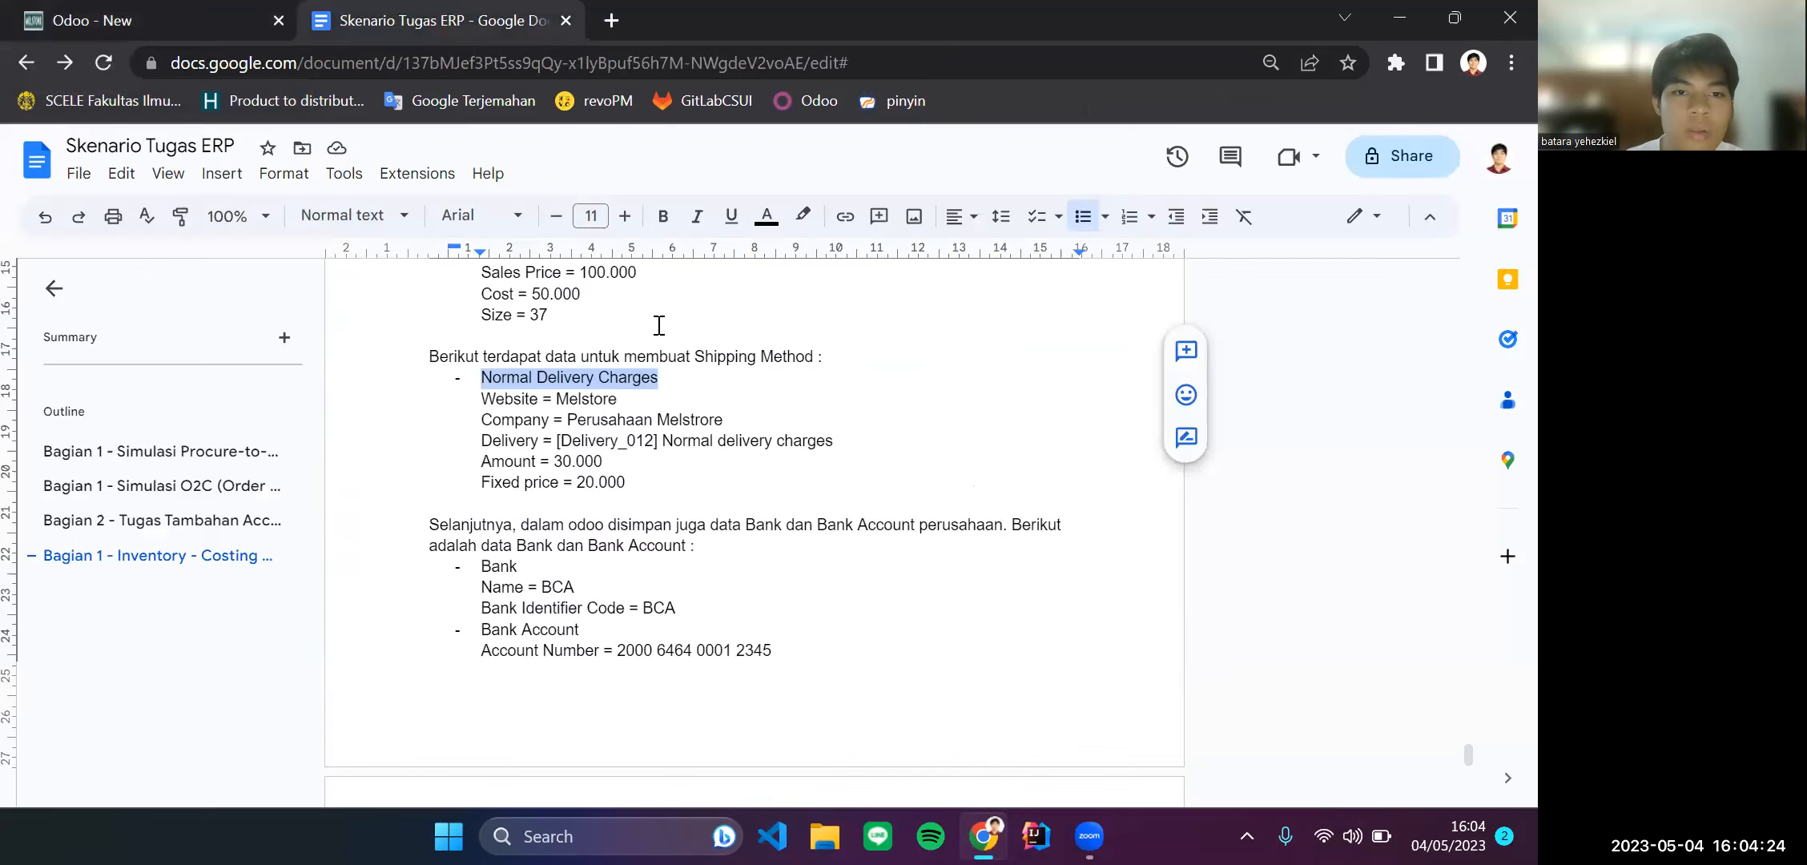
click(841, 439)
shift+click(663, 442)
key(ctrl+c)
key(ctrl+shift+Tab)
key(ctrl+v)
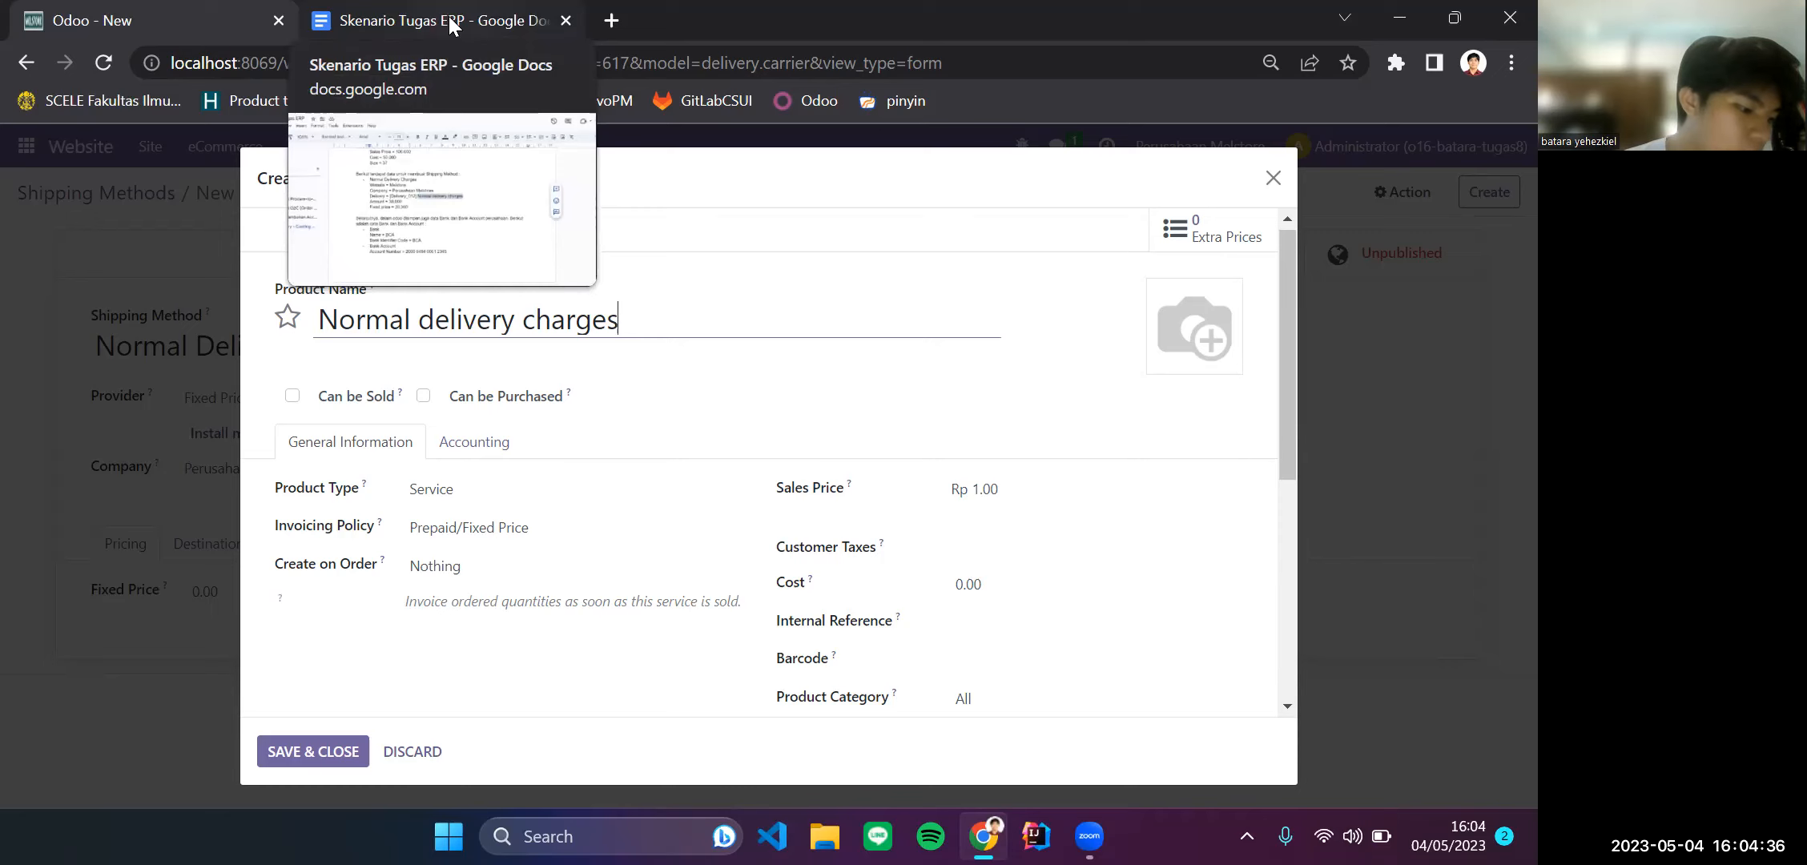
Step: Set both the sales price and the cost of the delivery product to 20000
scroll(726, 479, down, 2)
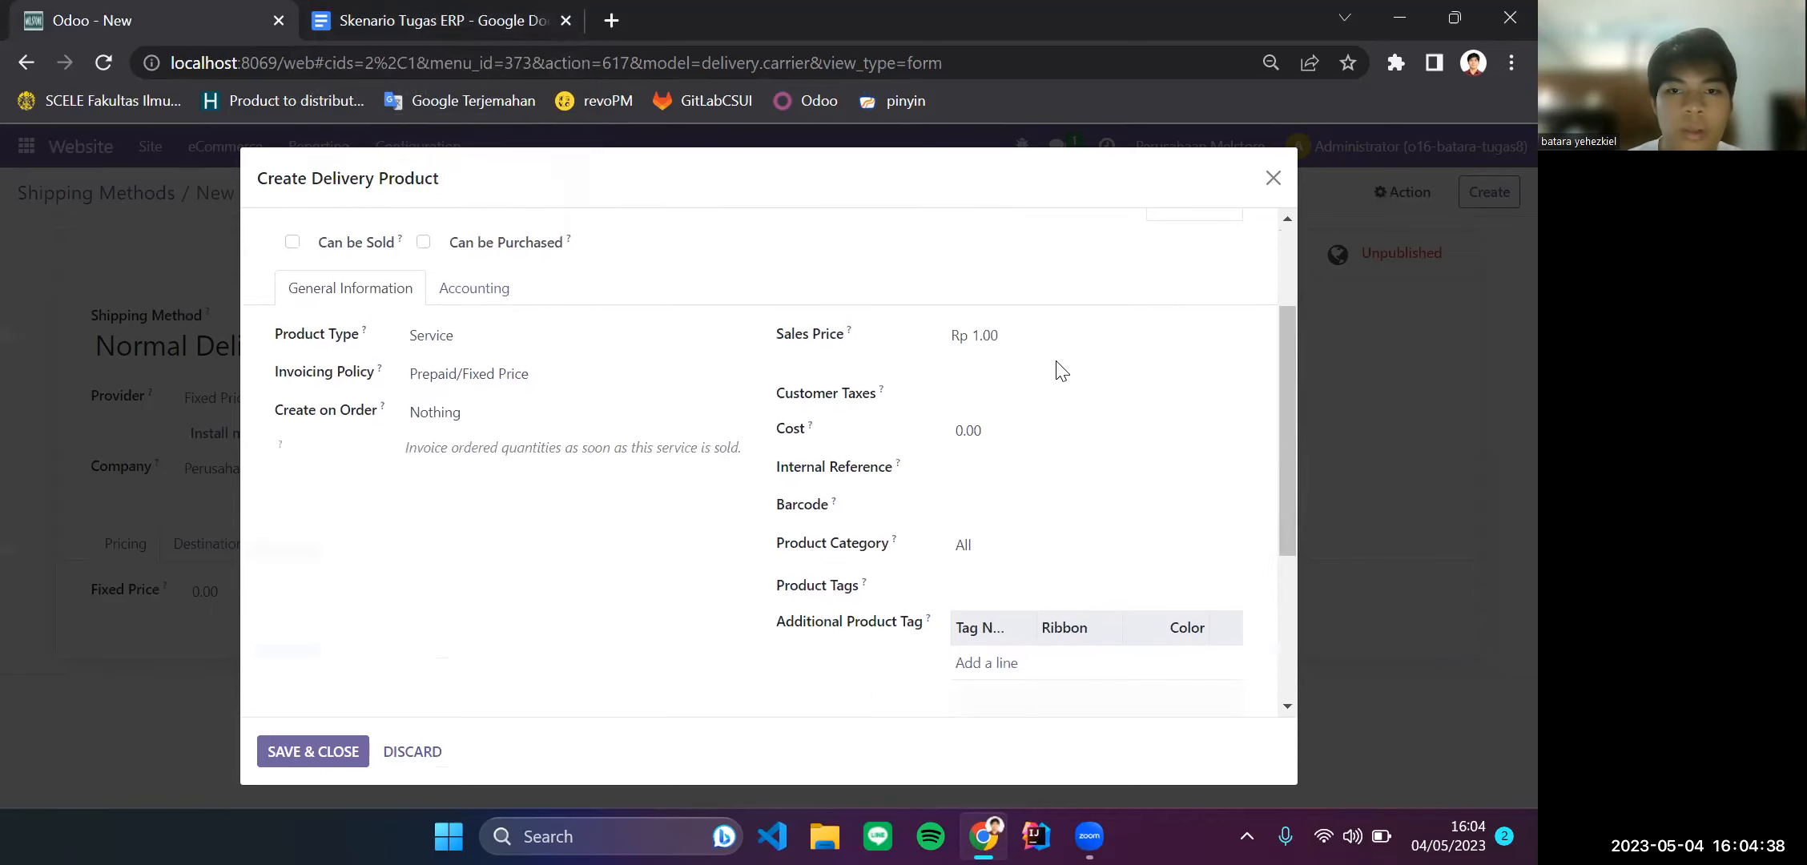
drag(1005, 335, 921, 326)
text(20000)
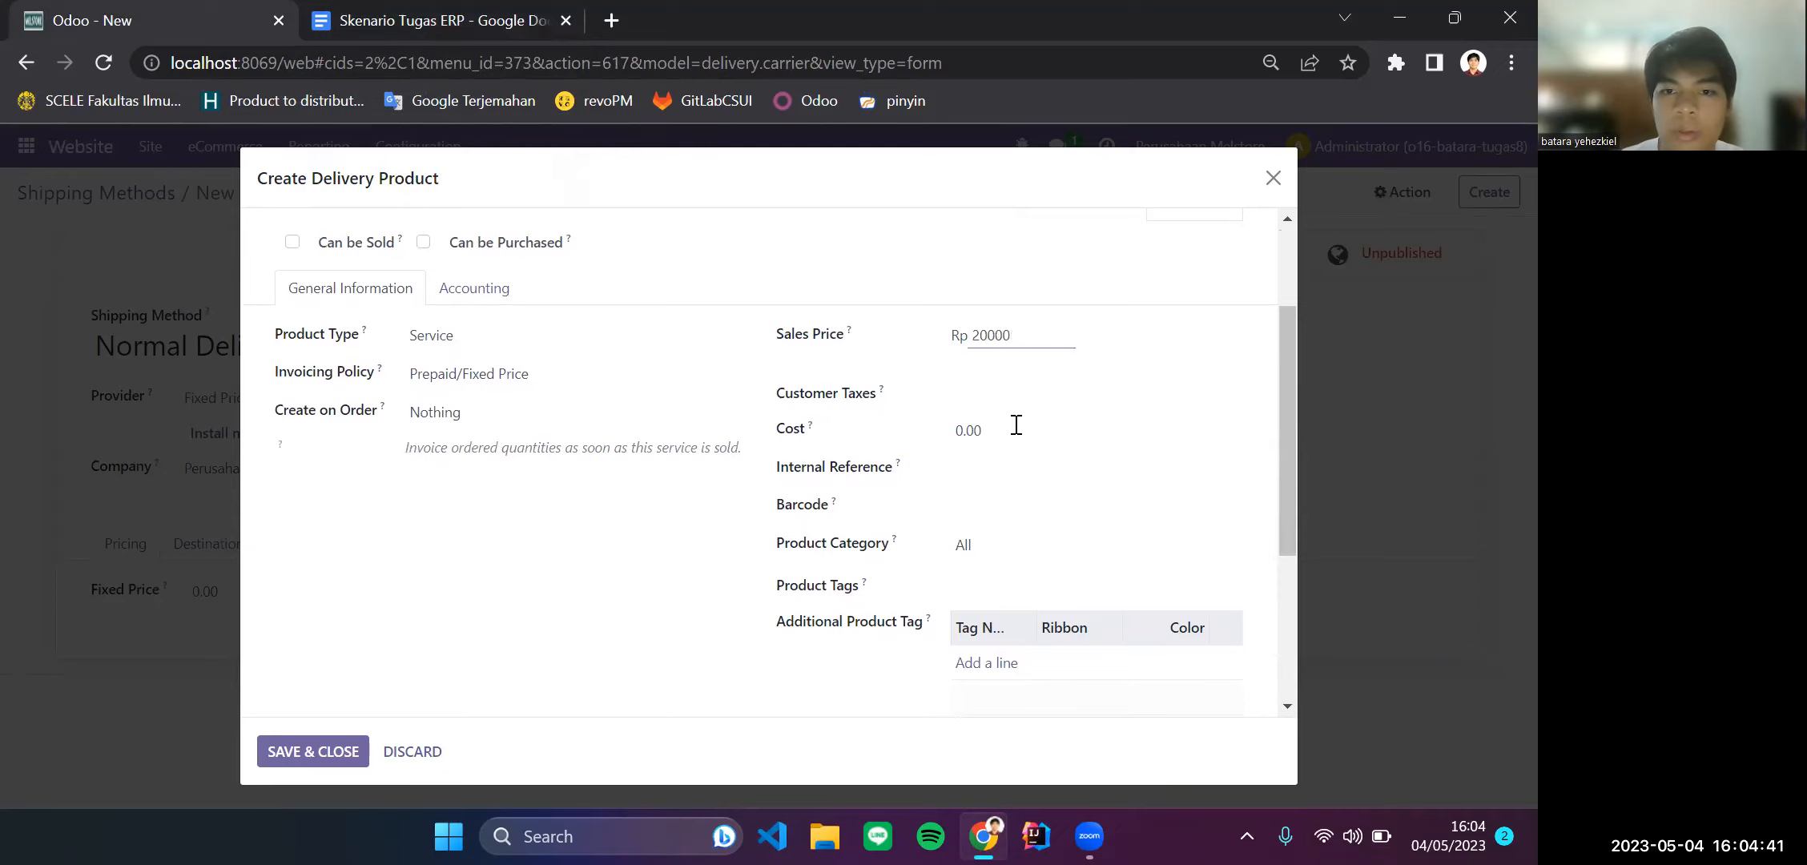
click(1015, 425)
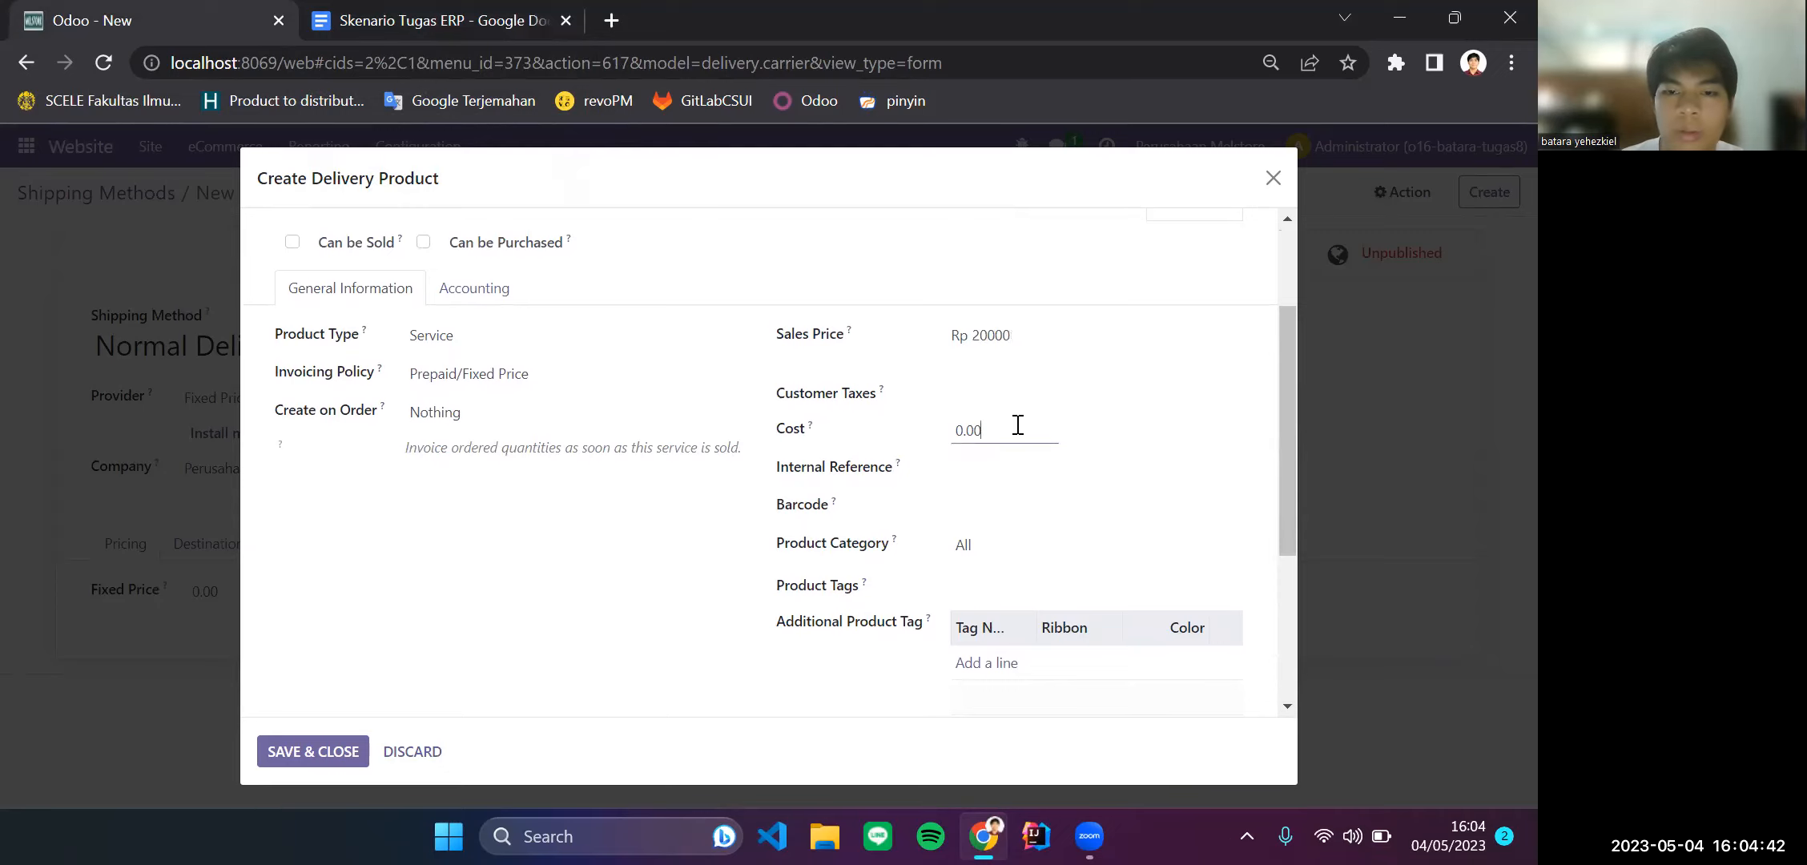
text(200)
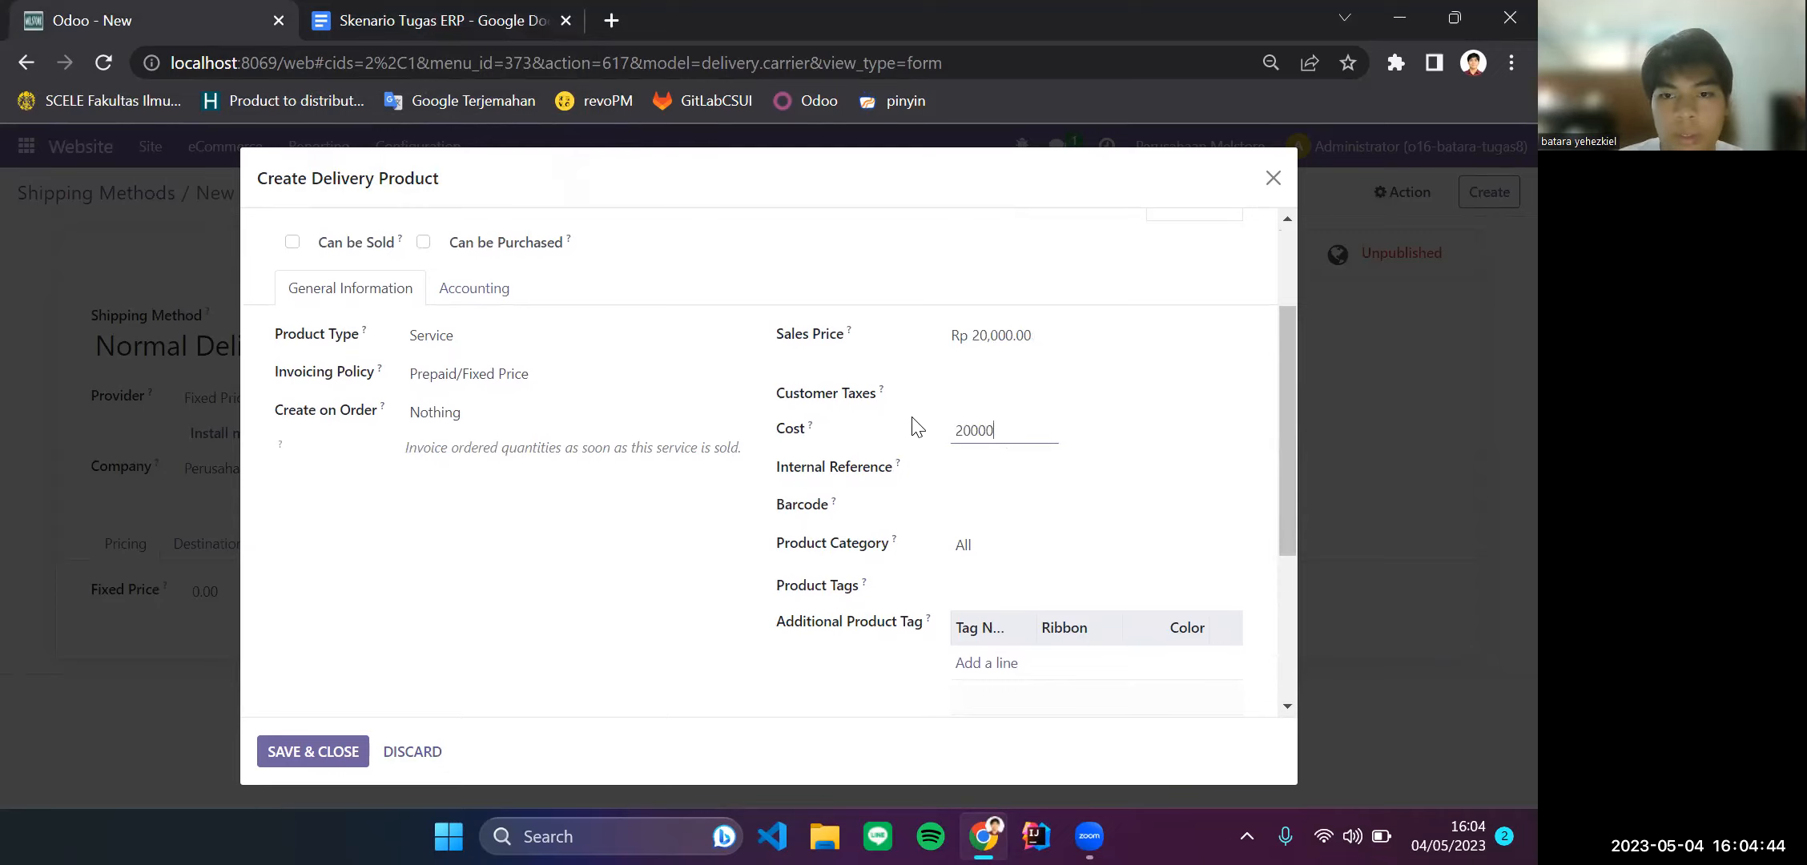
Step: Set the delivery product's internal reference to Delivery_012 and save the product
click(997, 478)
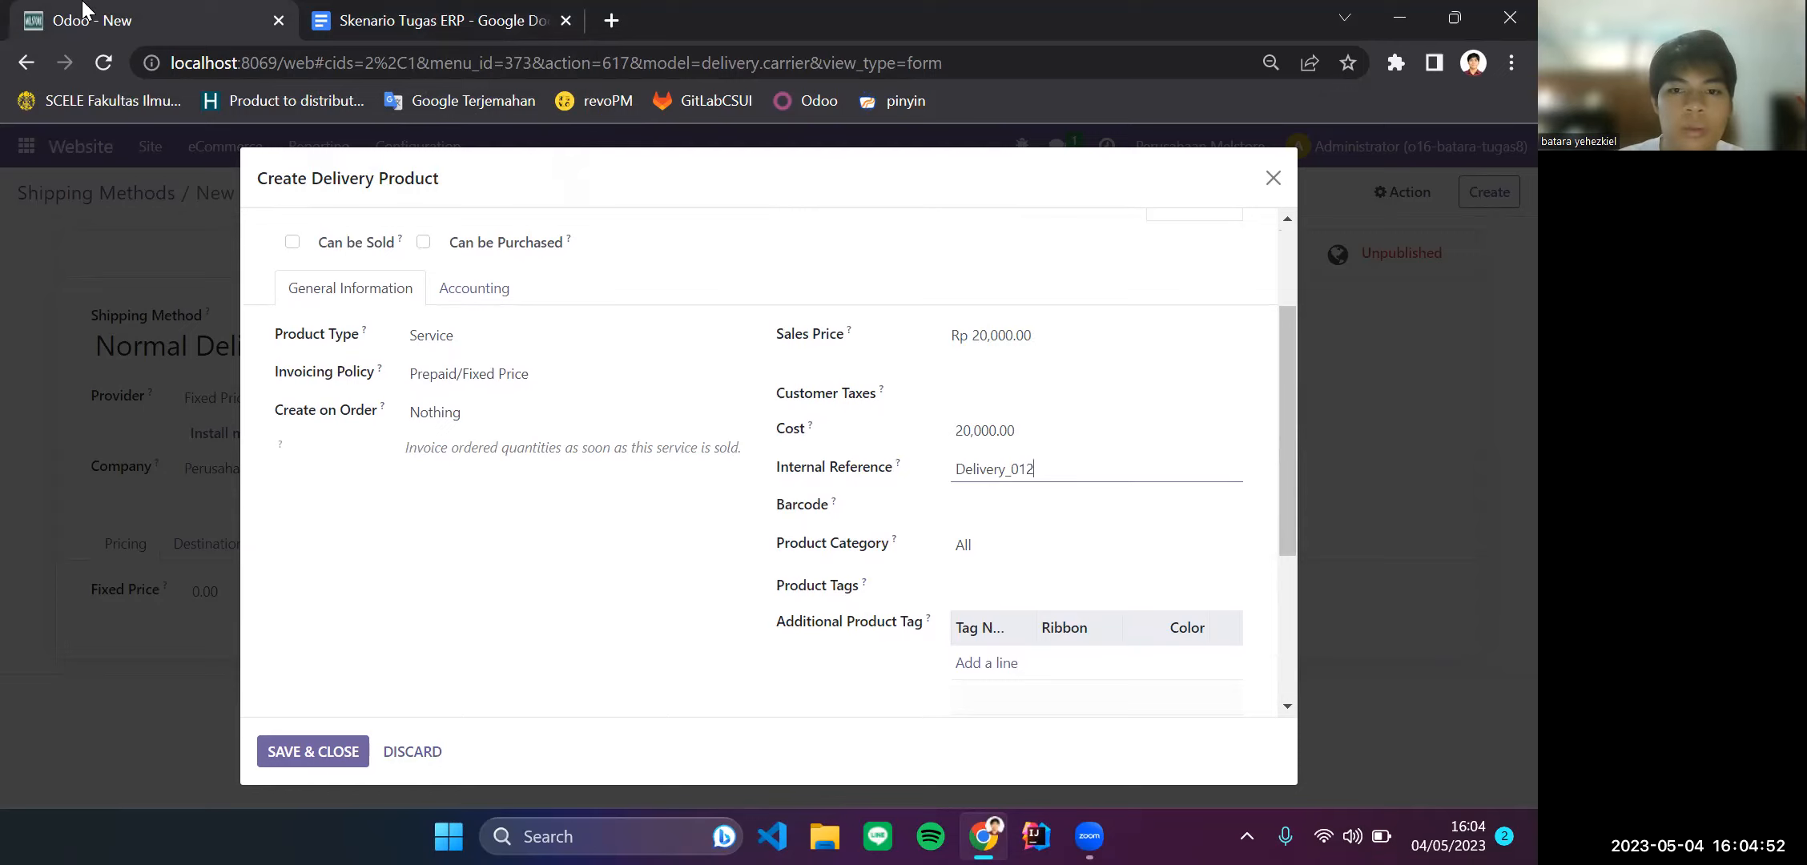
scroll(626, 665, down, 2)
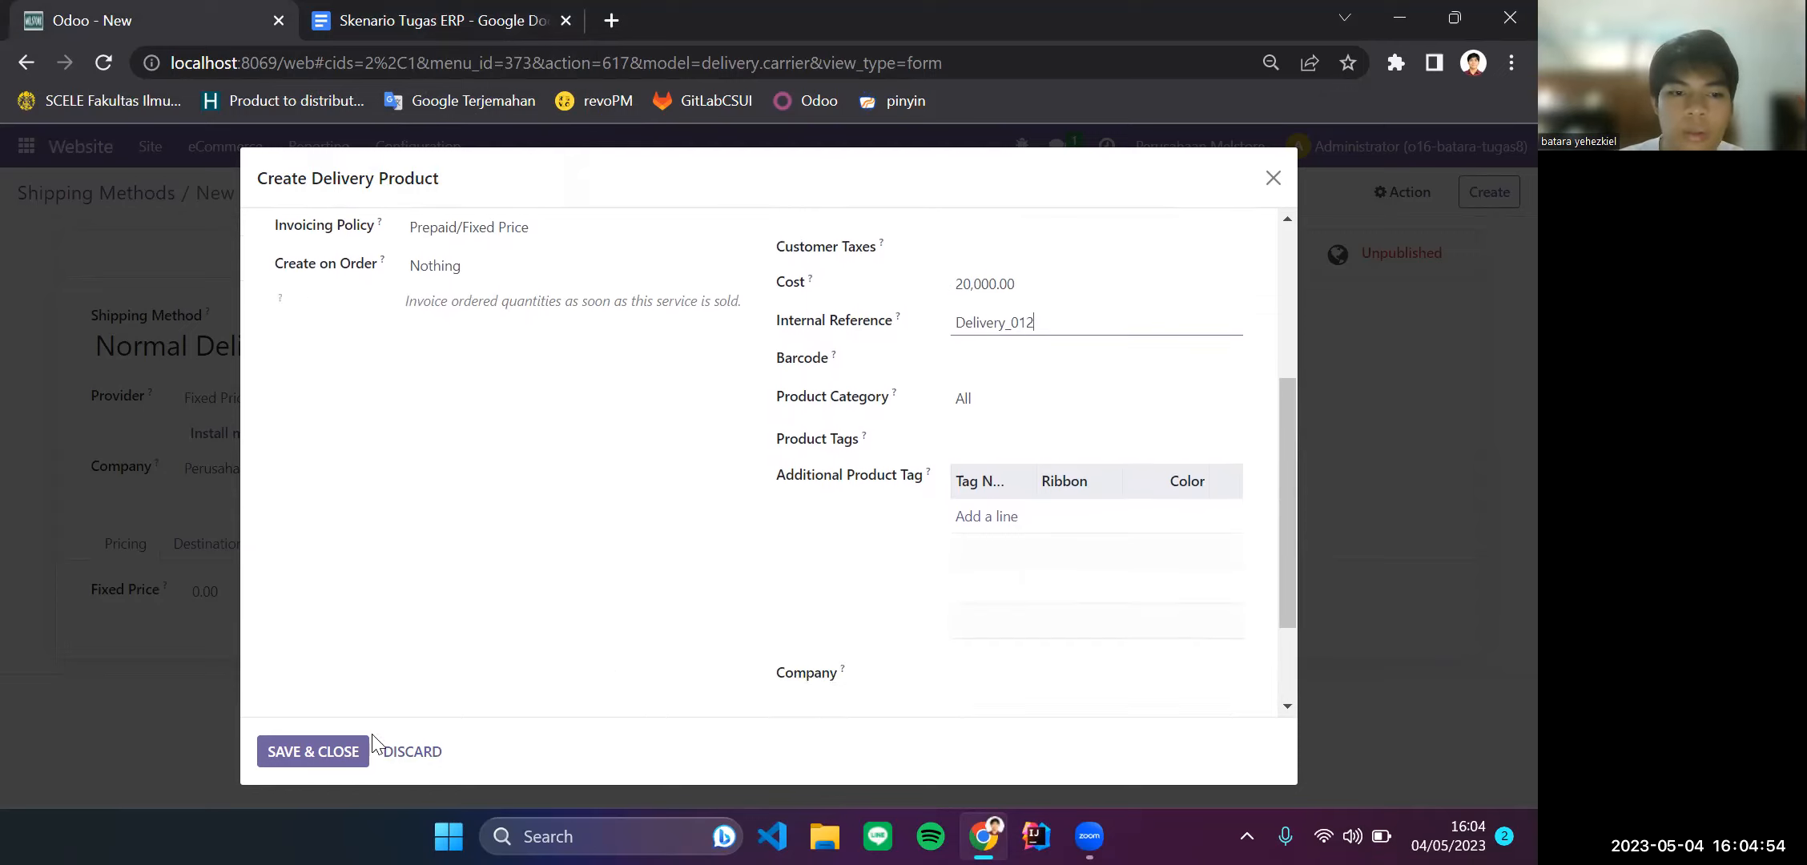
click(305, 750)
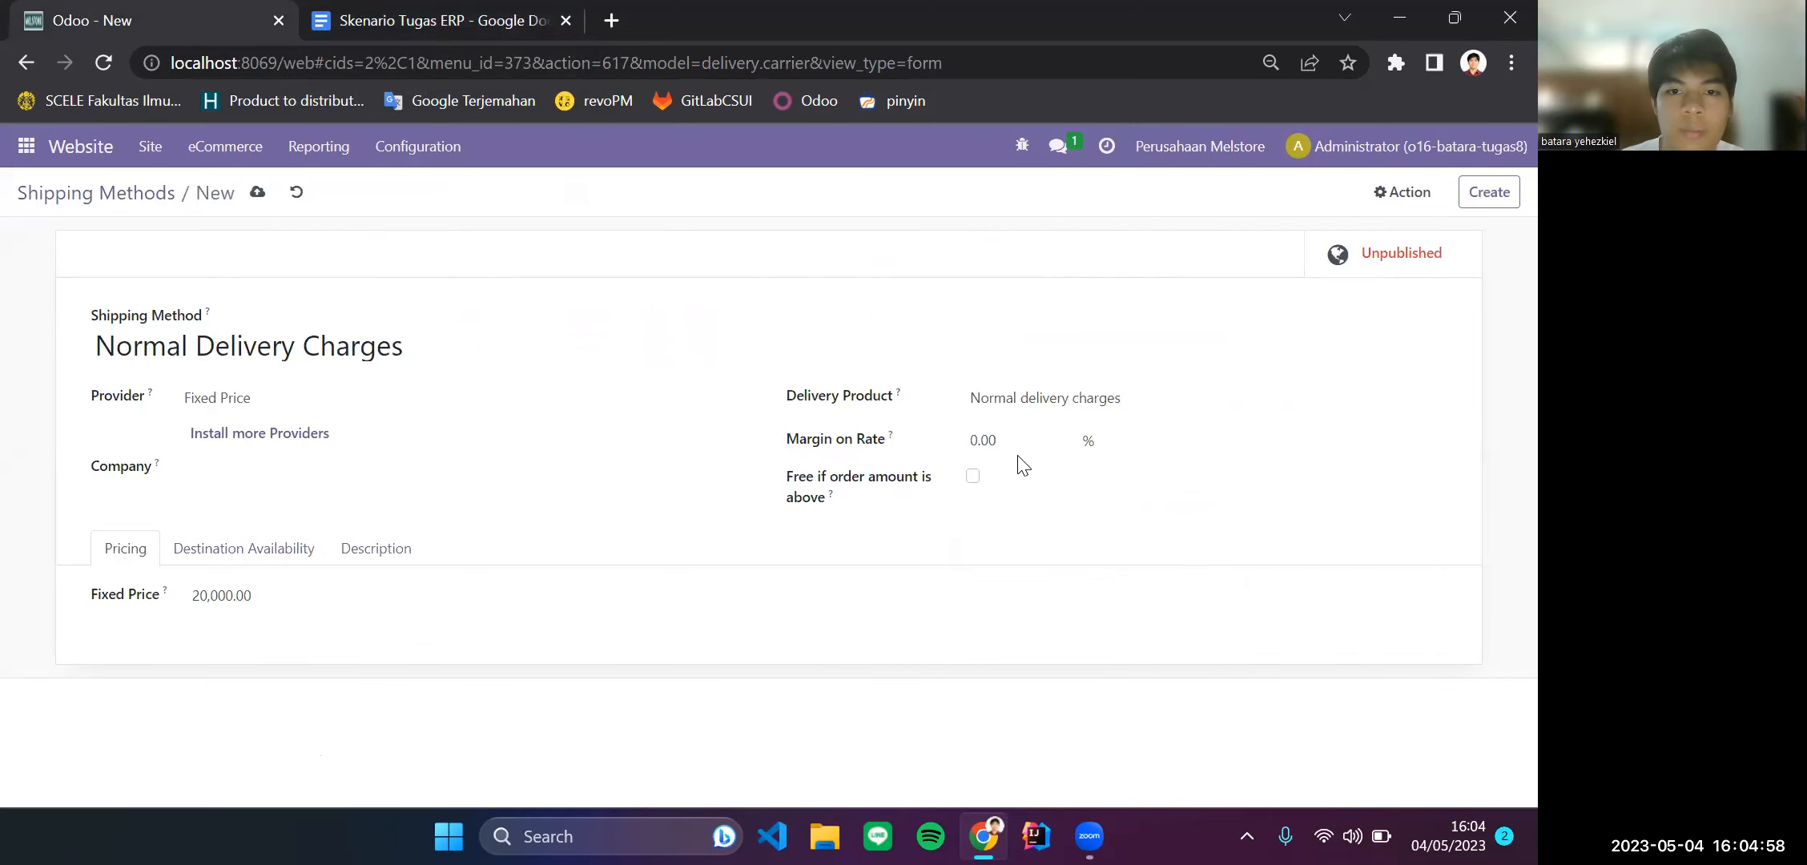
Step: Make the shipping method free above an order amount of 30000, consulting the scenario document for the amount
click(974, 477)
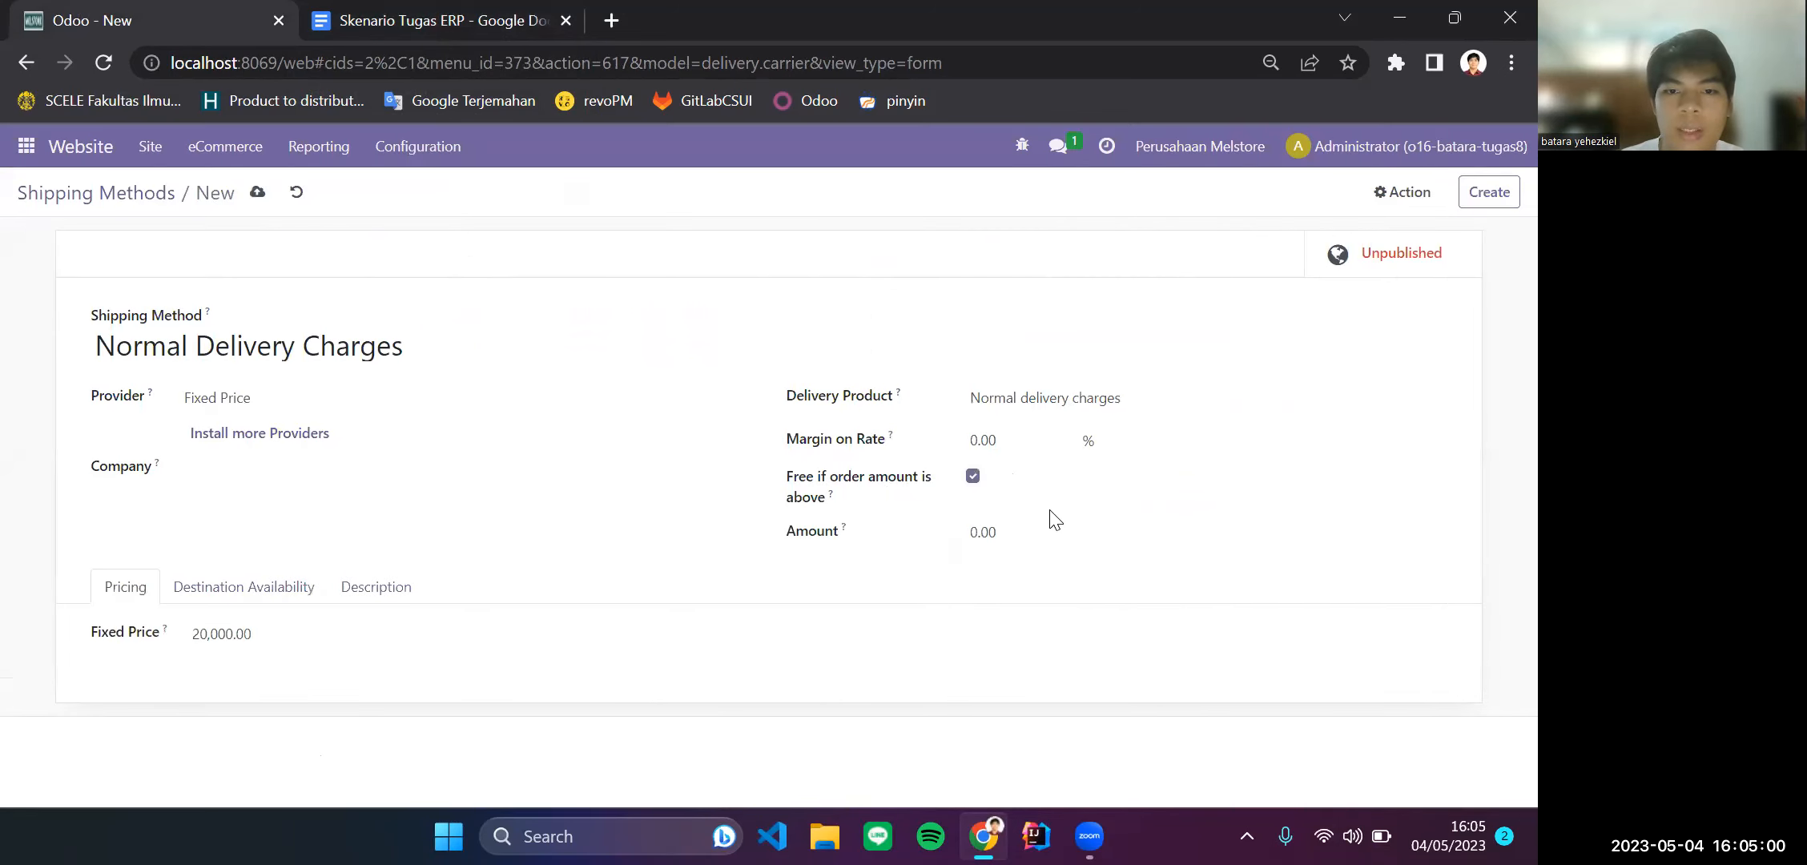
click(1090, 535)
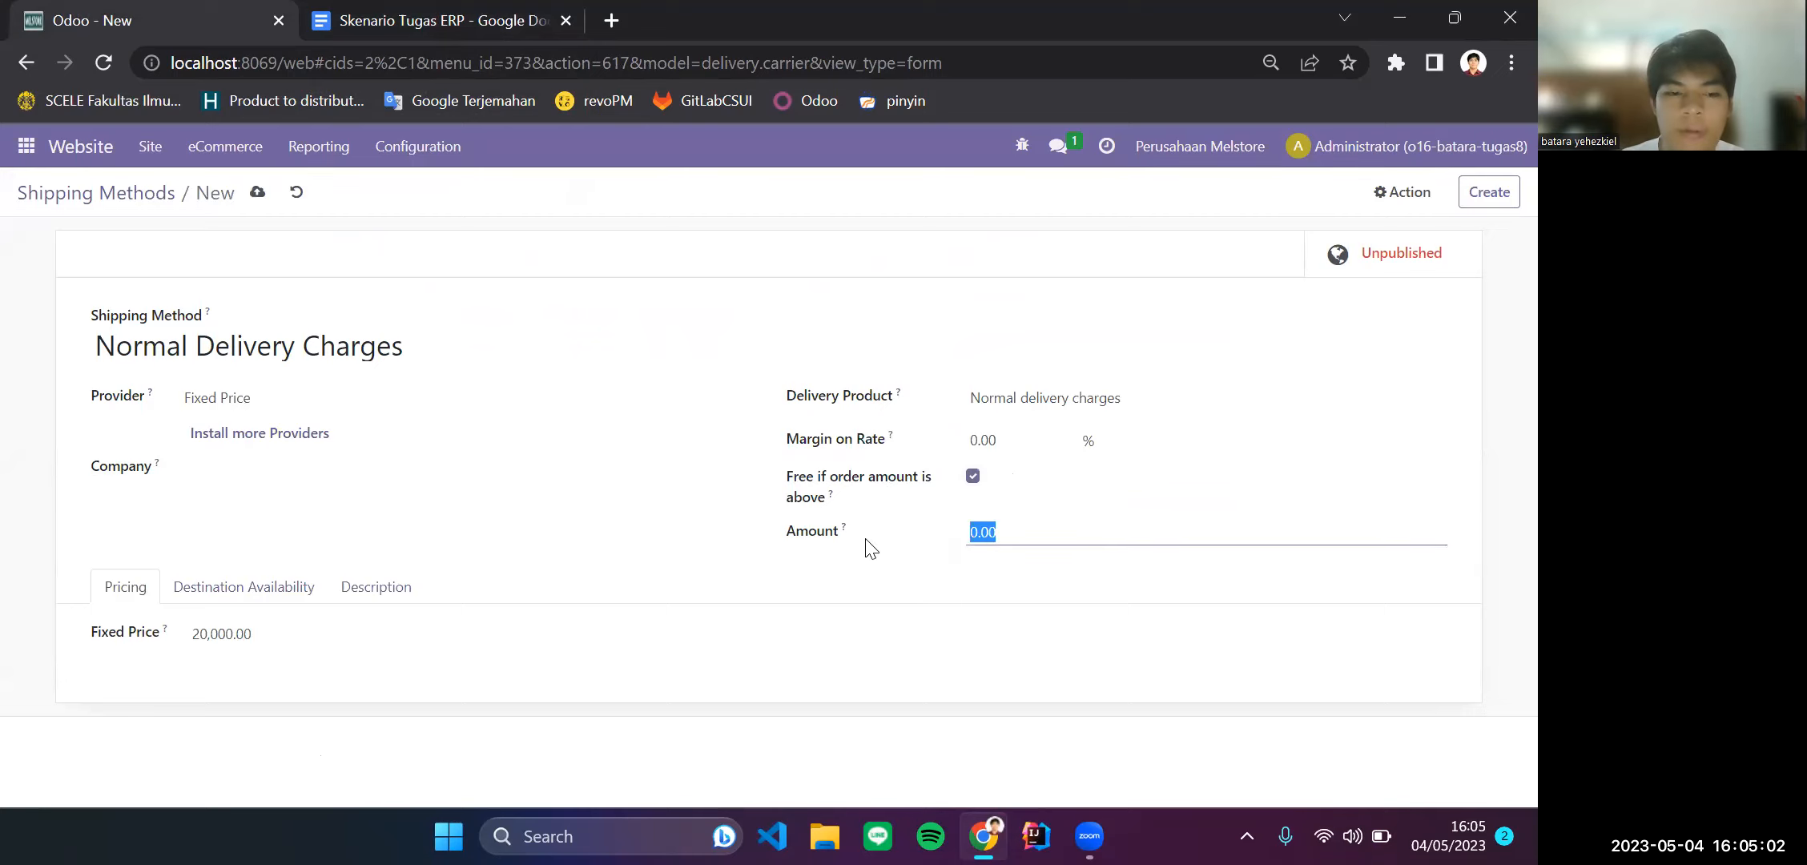
click(452, 11)
click(4, 10)
text(30000)
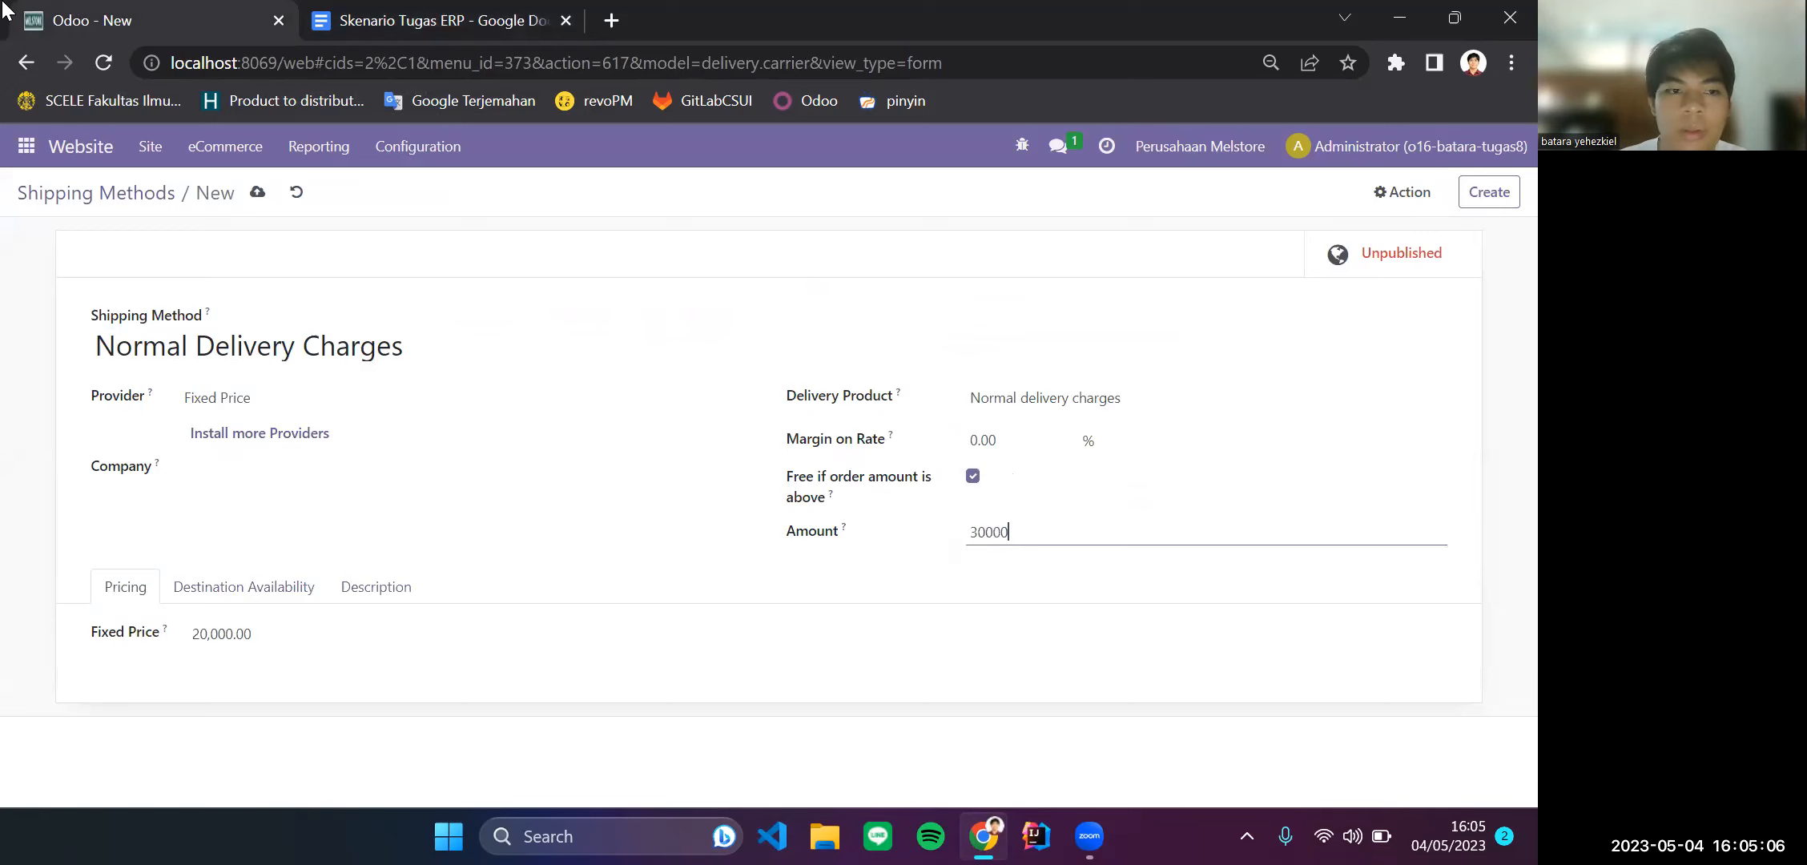
Step: Check the entries against the scenario document, and save and publish the Normal Delivery Charges shipping method
click(502, 13)
click(146, 13)
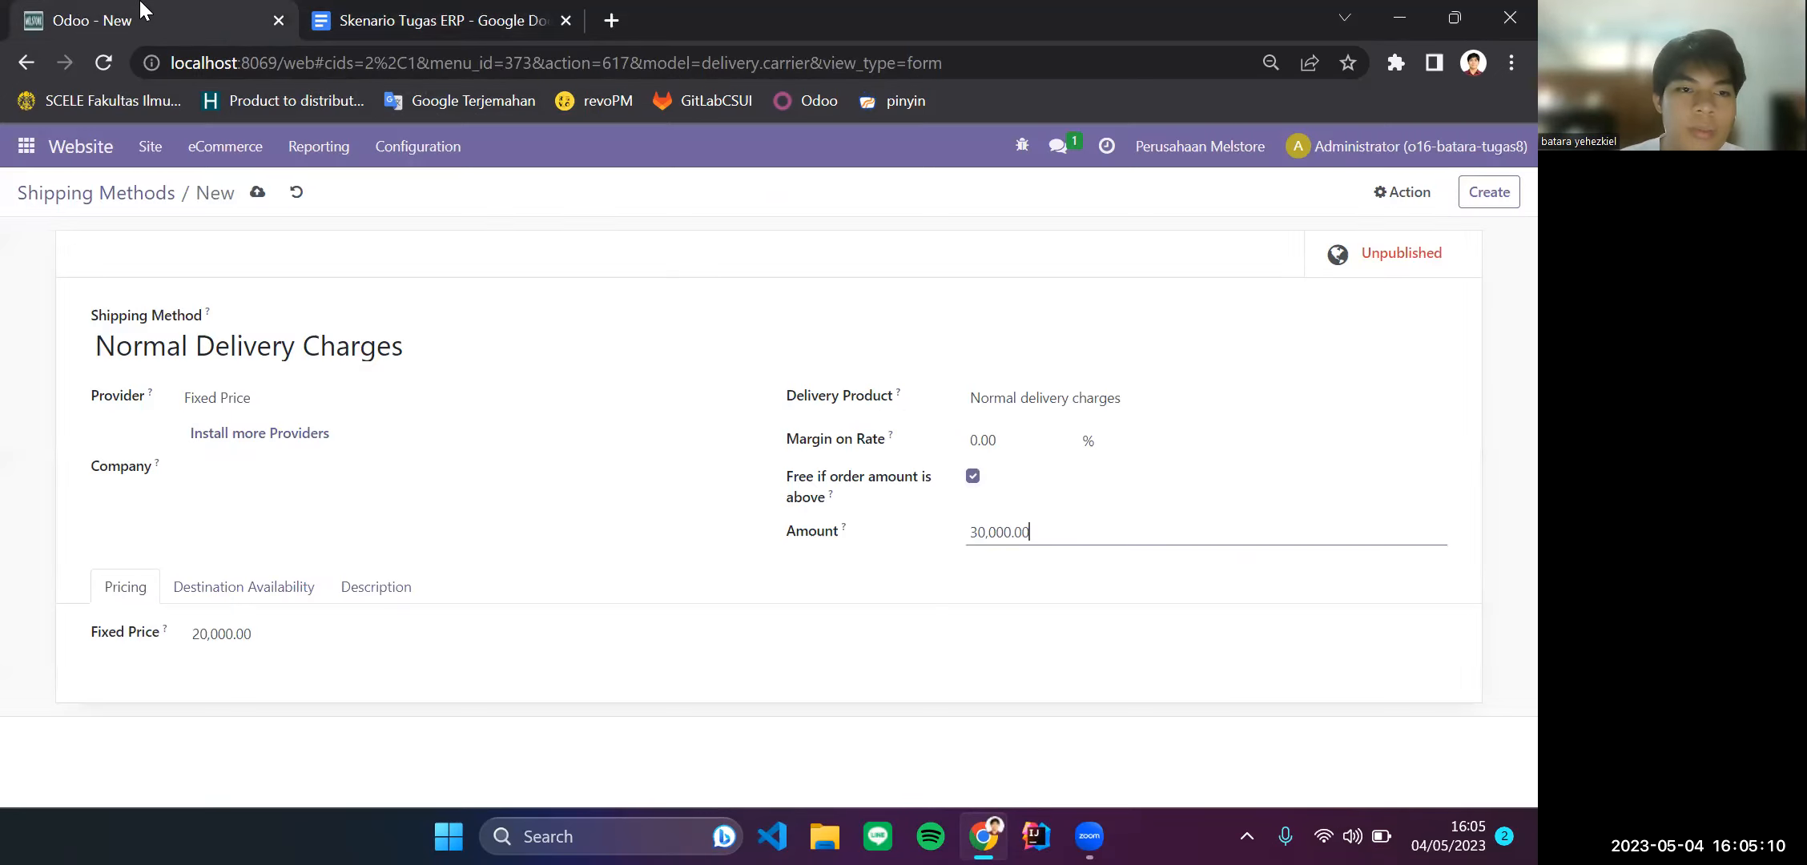
click(372, 528)
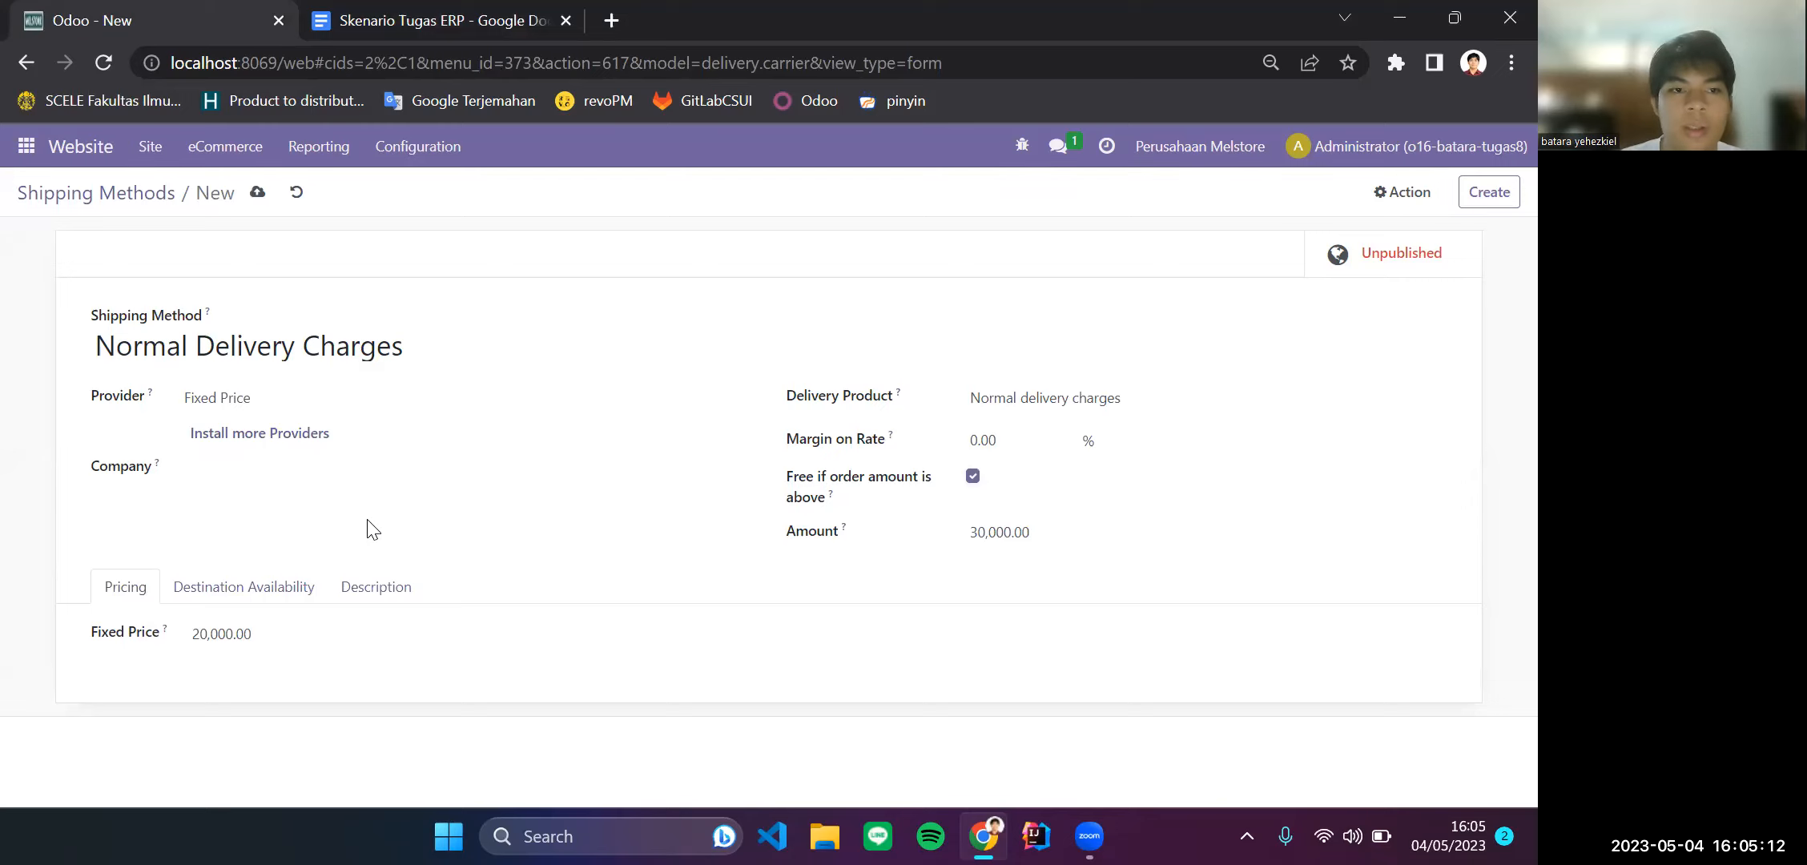
click(256, 194)
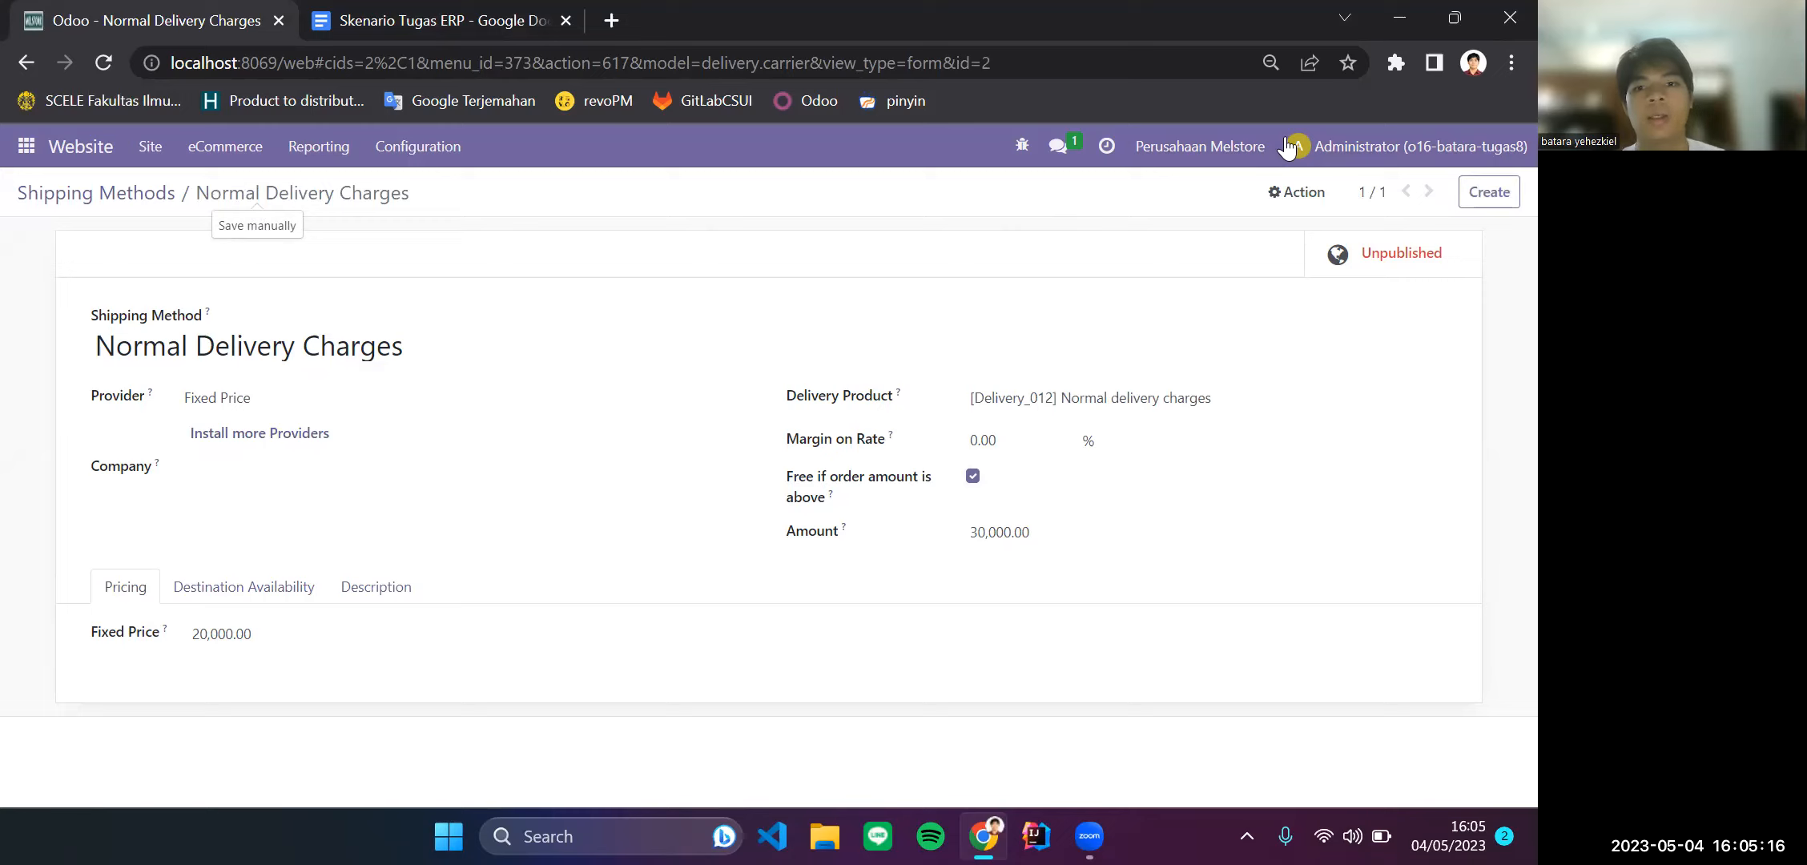
click(1378, 276)
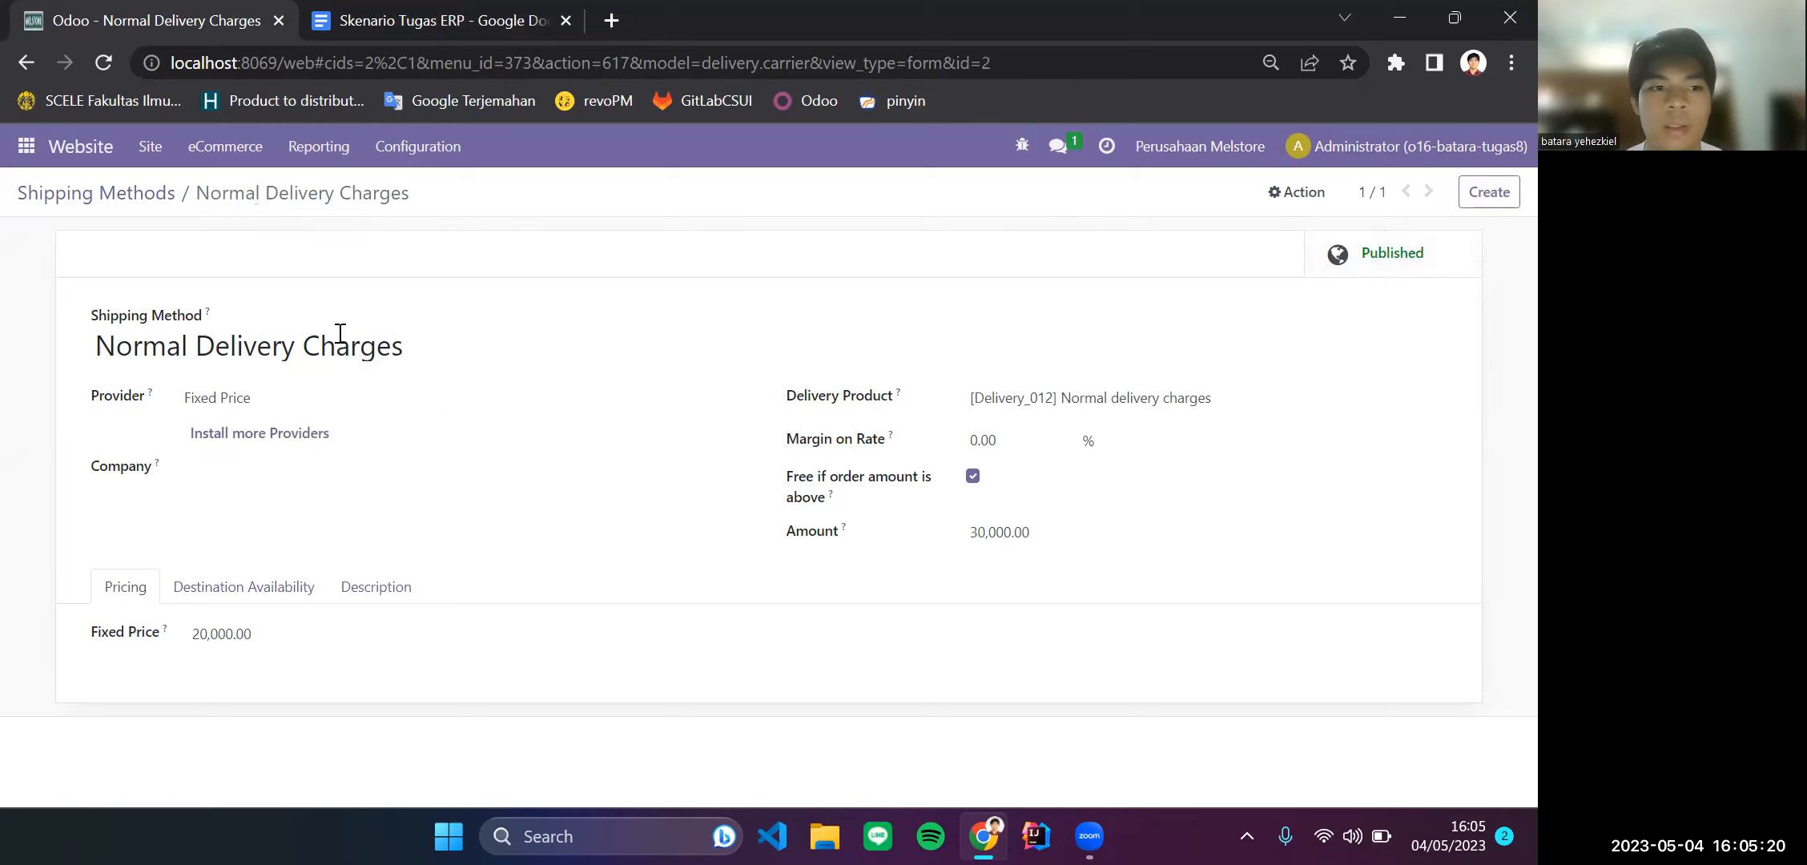
Step: Unpublish the Free delivery charges shipping method and return to the list of shipping methods
click(132, 207)
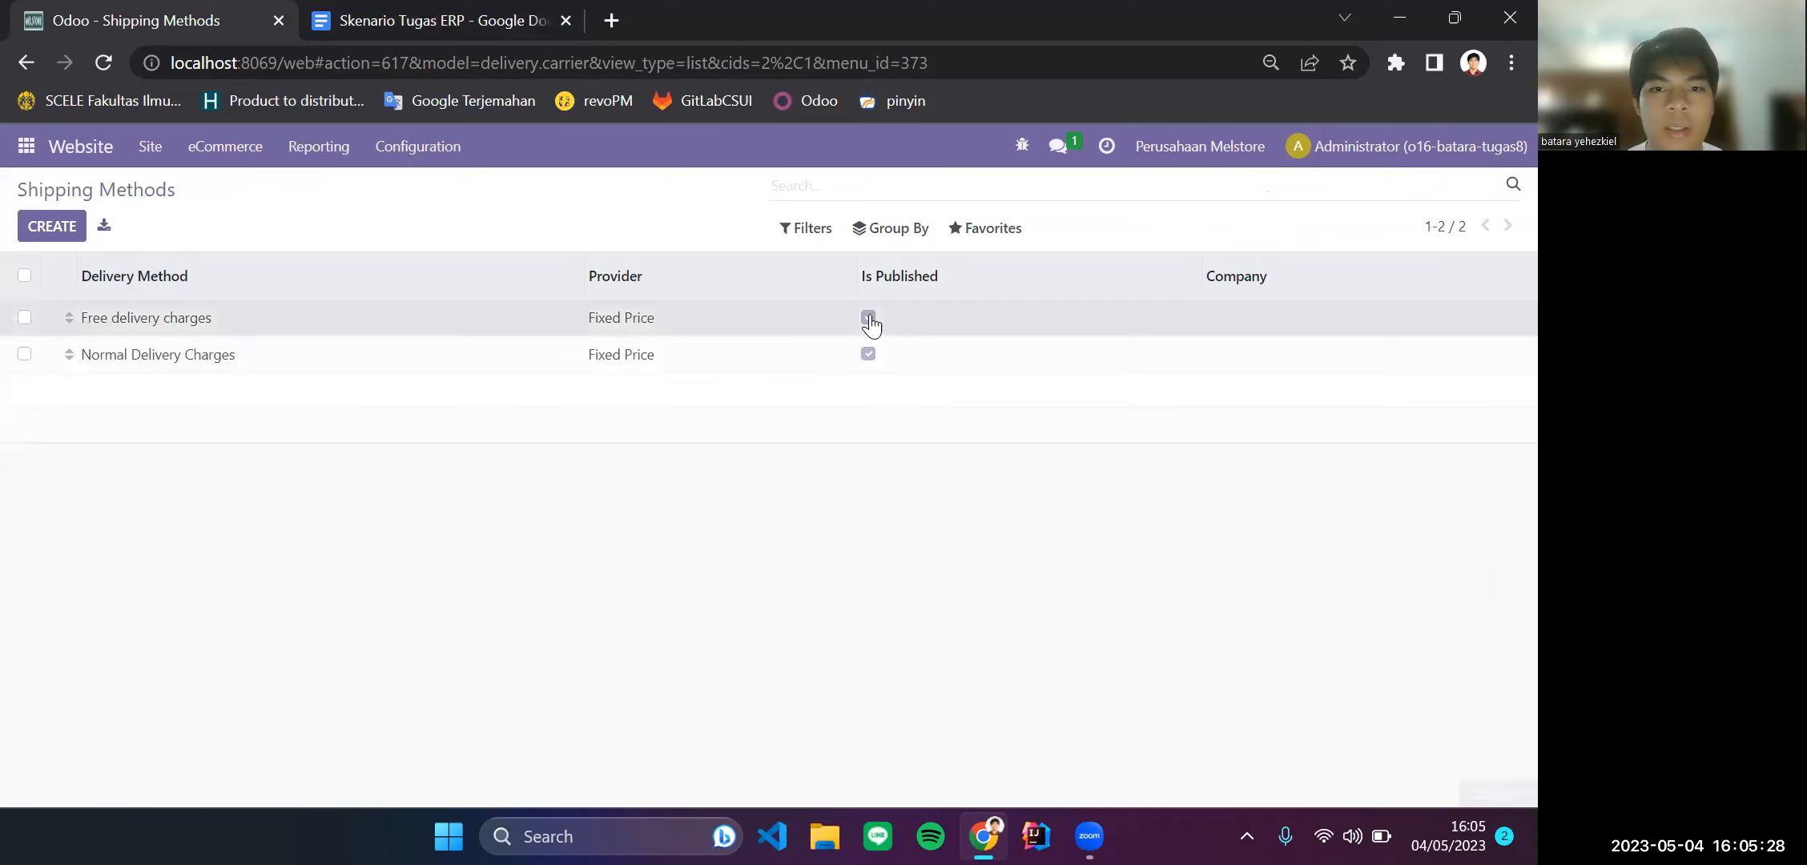
click(807, 322)
click(1394, 250)
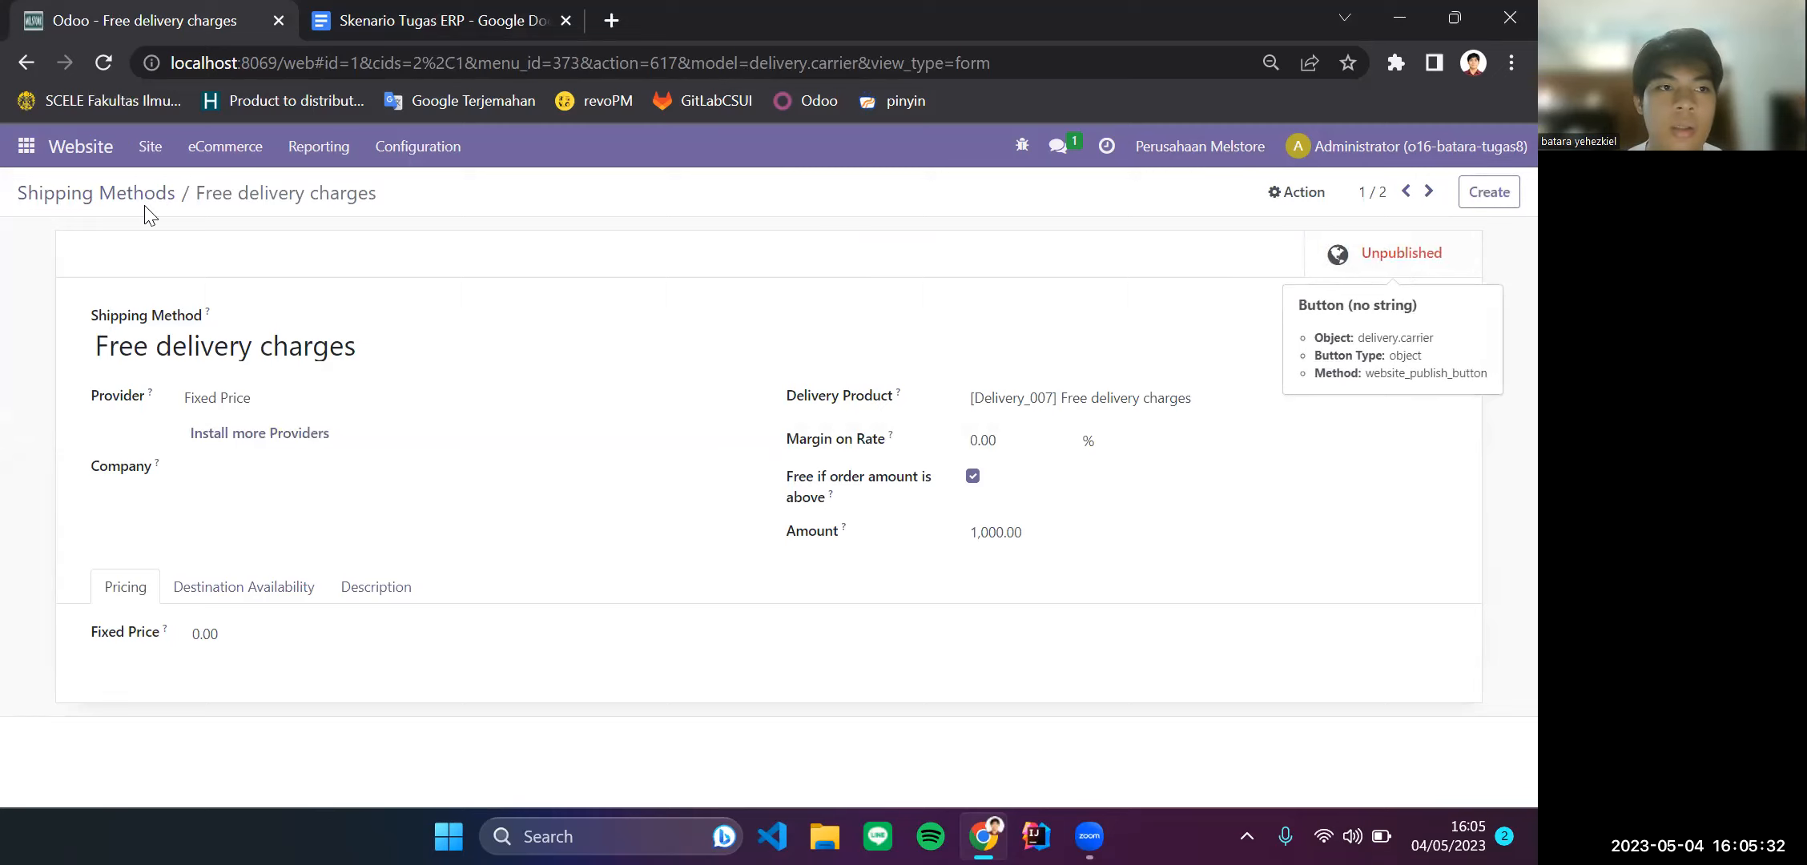
click(120, 192)
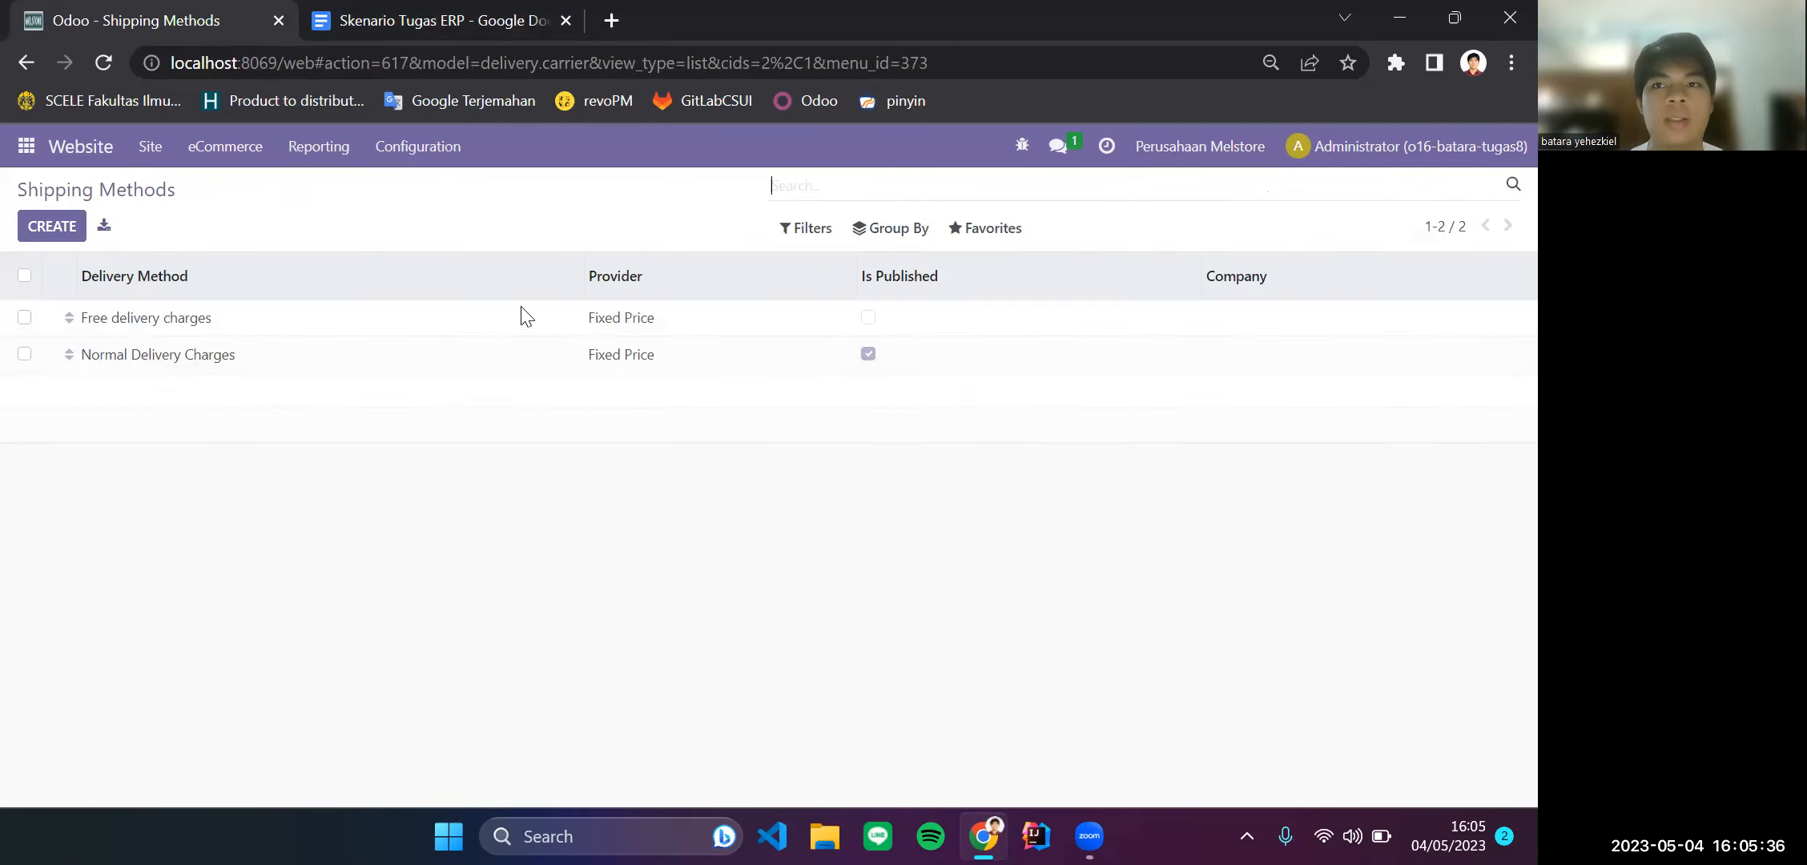
Step: Read the bank and bank account data below the shipping method section in the scenario document
key(alt+Tab)
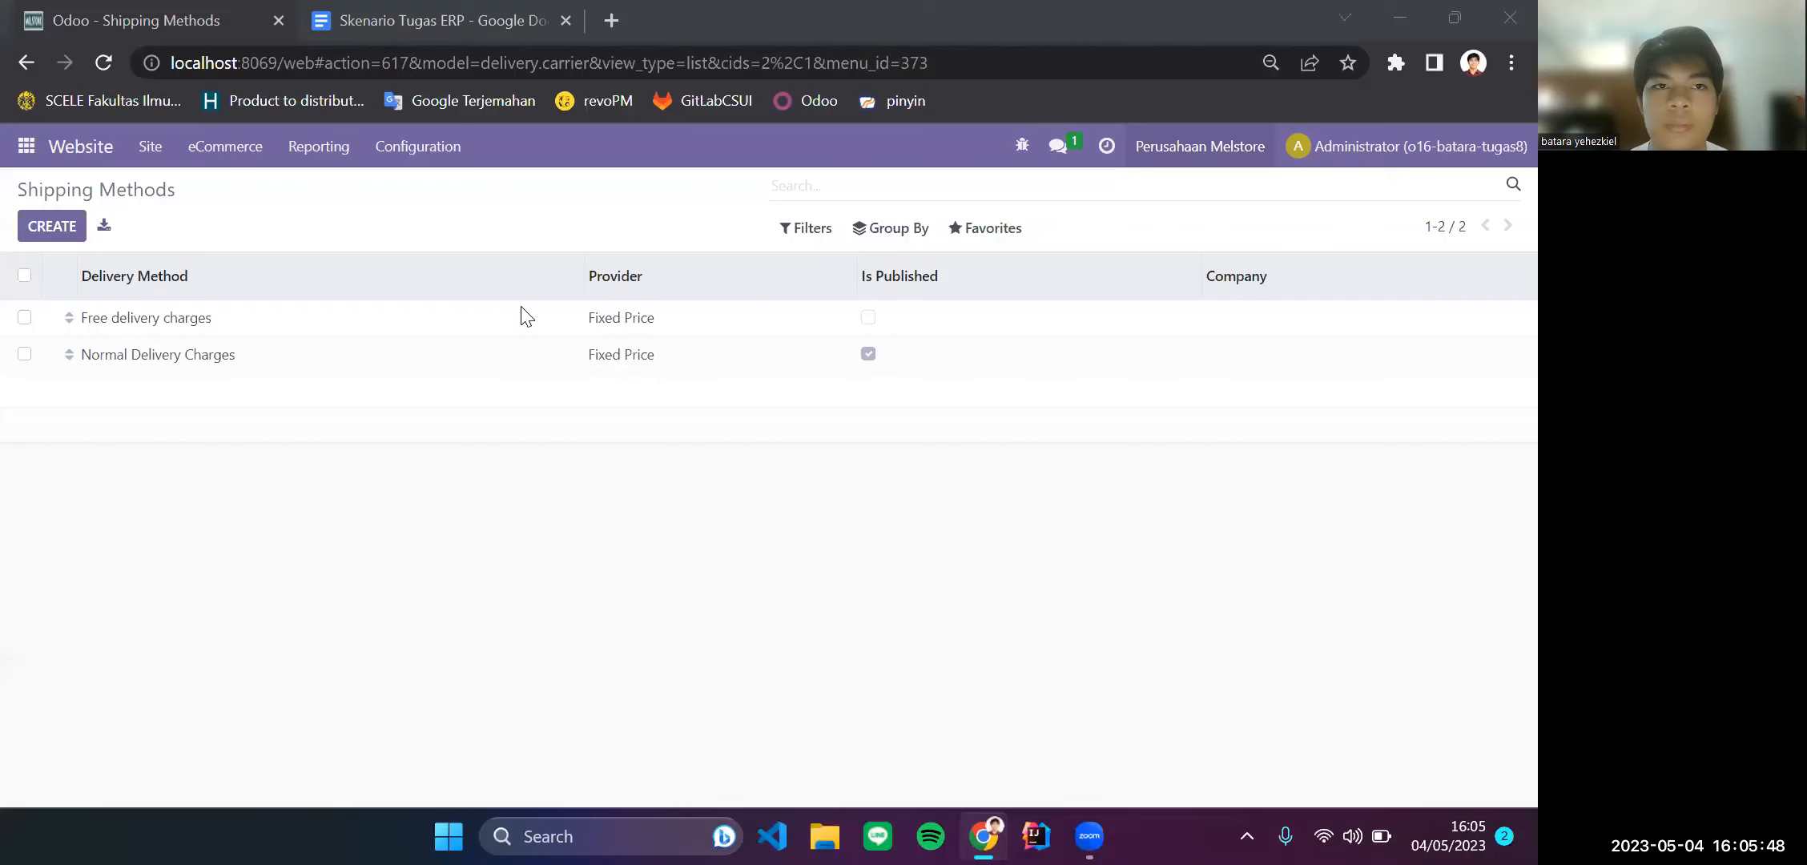
click(398, 16)
scroll(732, 569, down, 2)
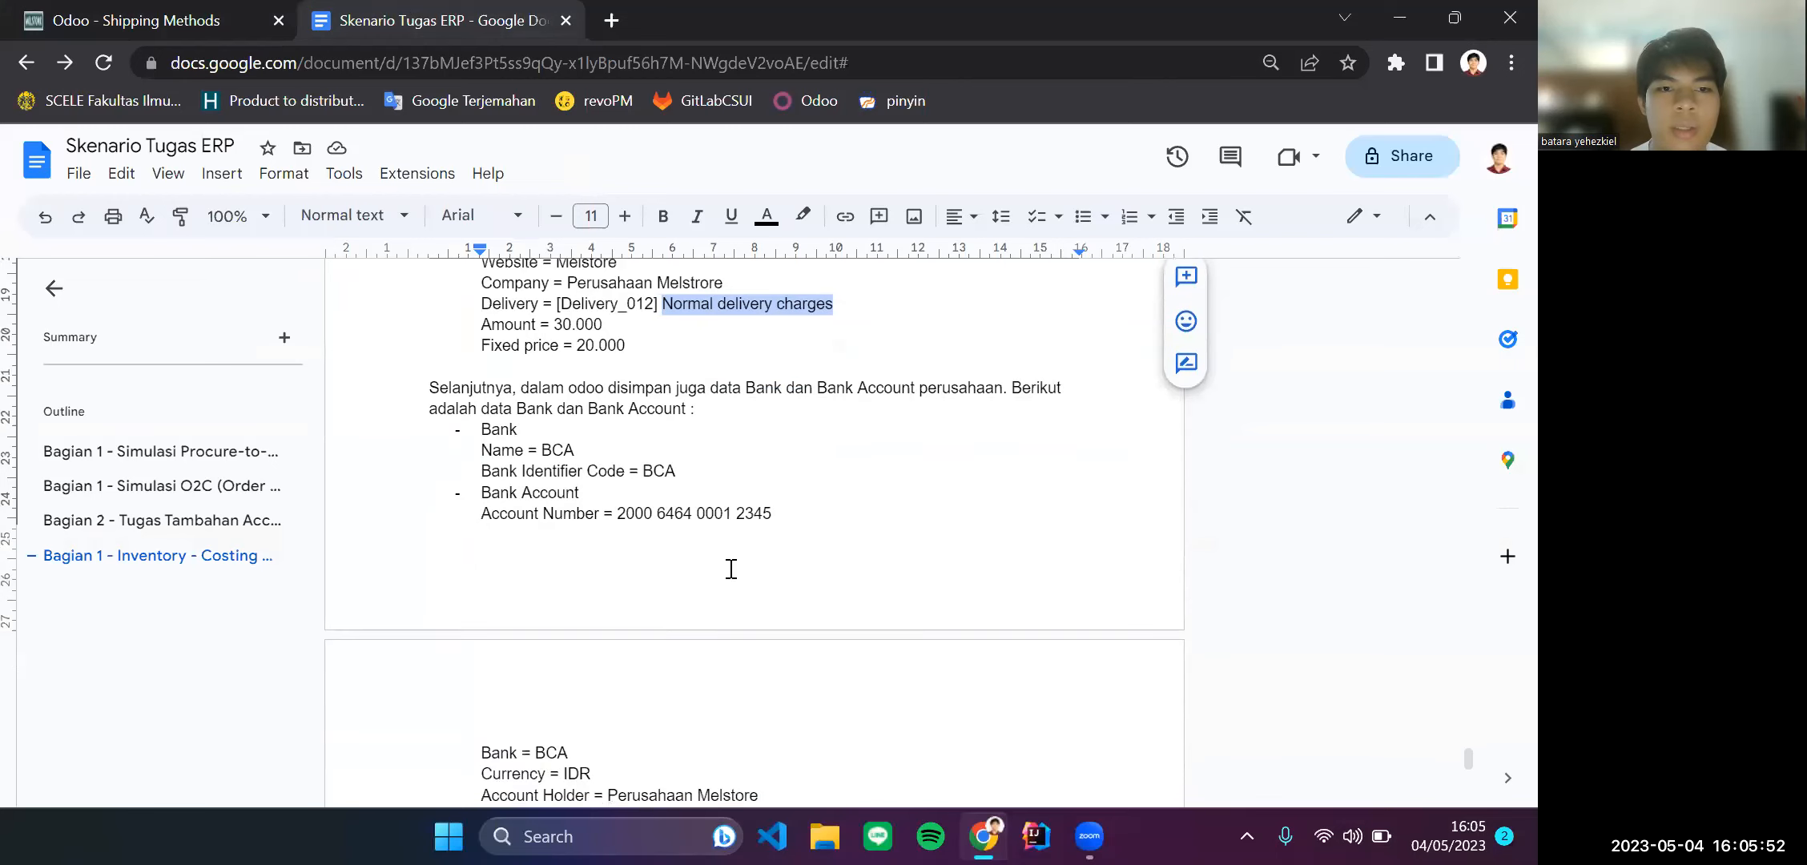
click(644, 330)
click(760, 424)
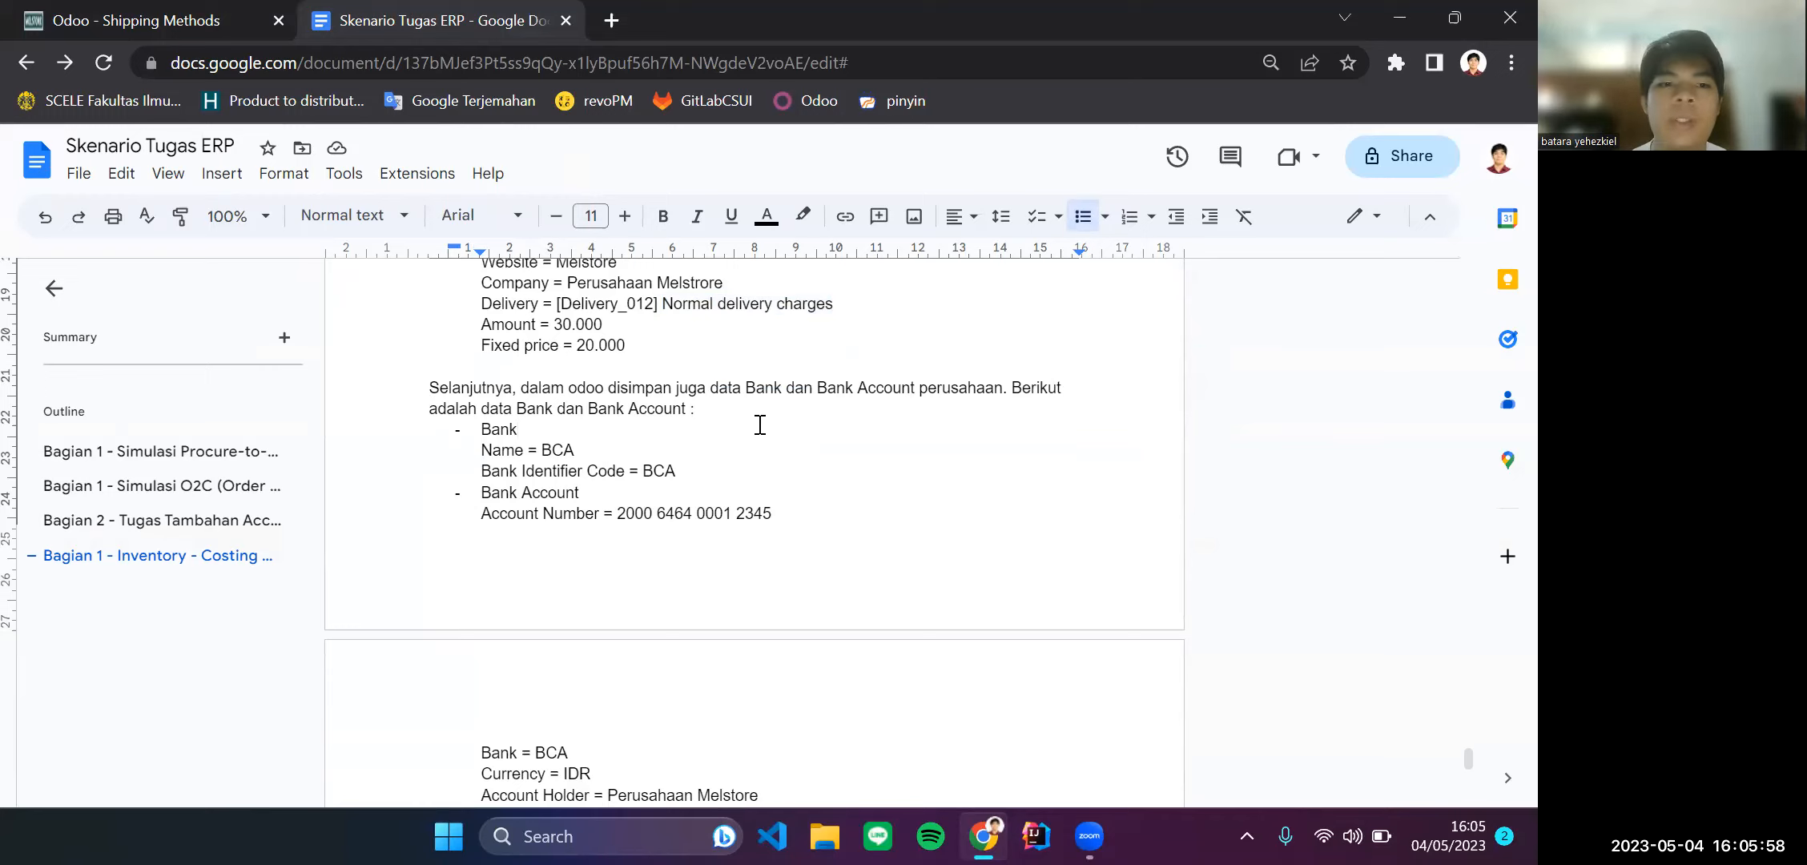
scroll(760, 424, down, 1)
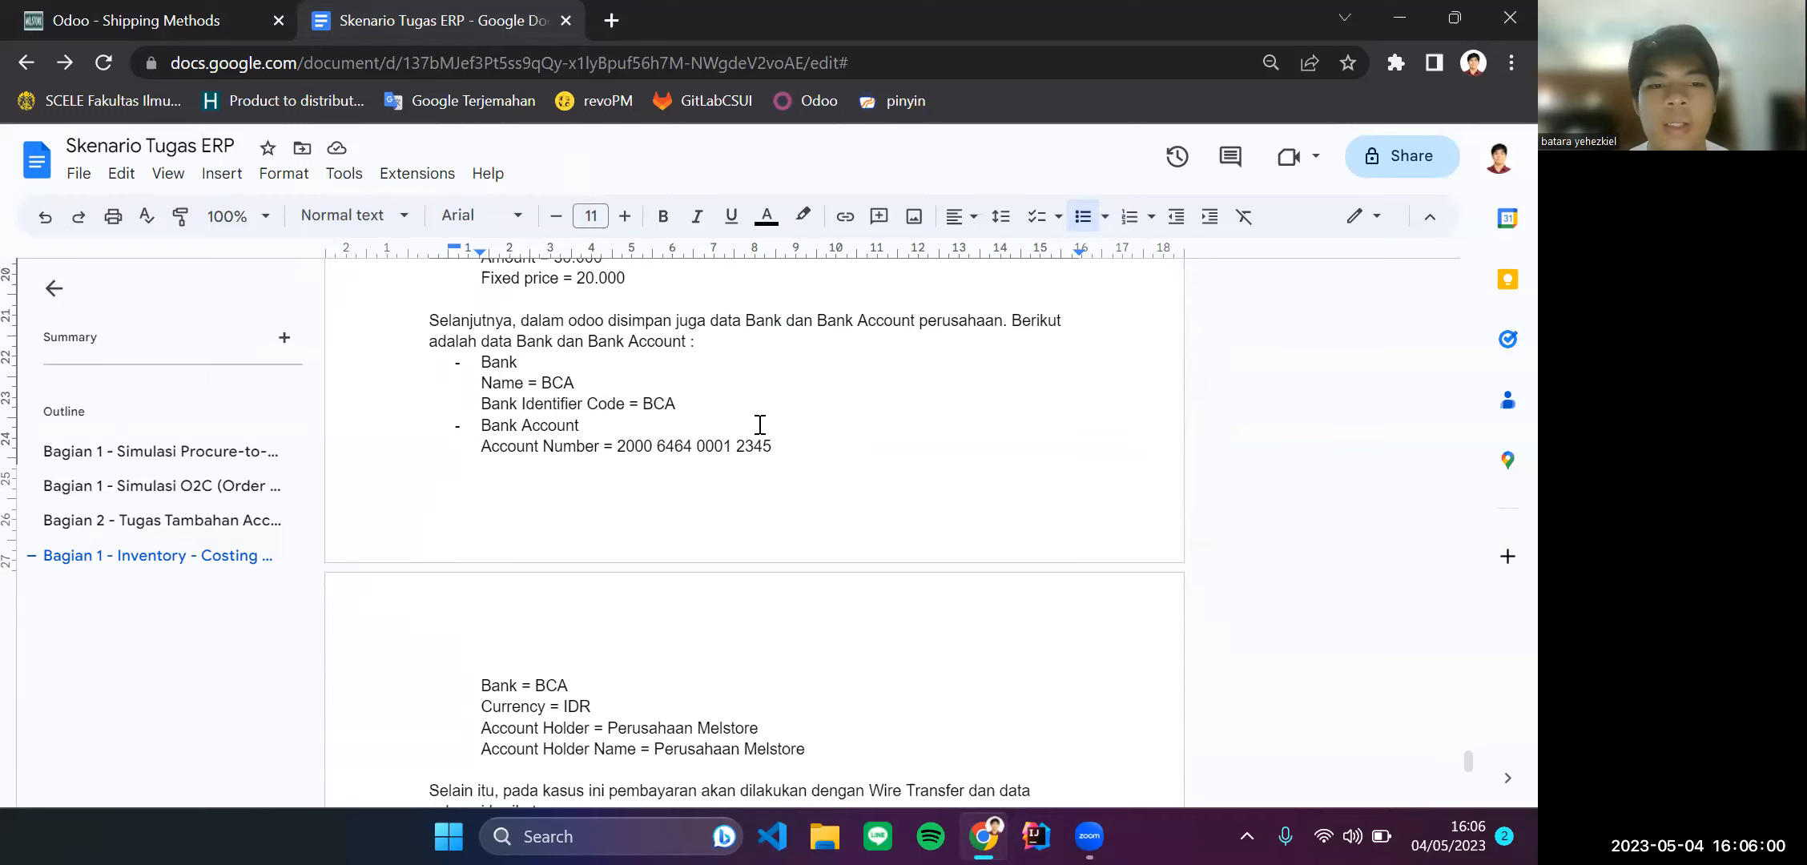
scroll(759, 420, down, 1)
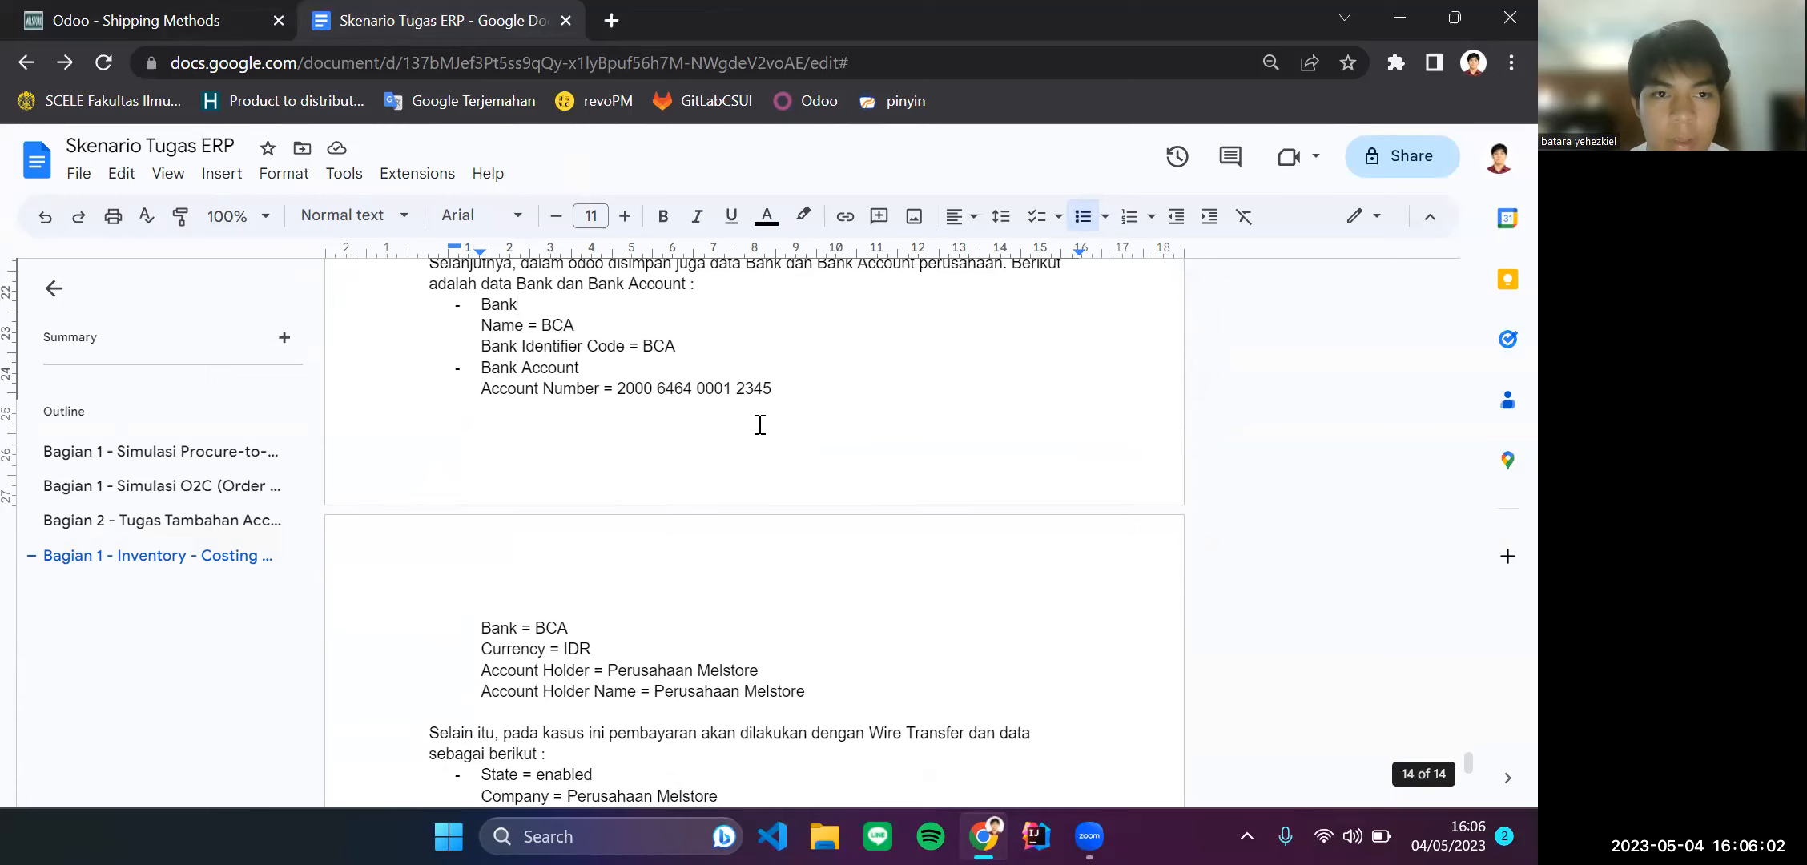
click(681, 338)
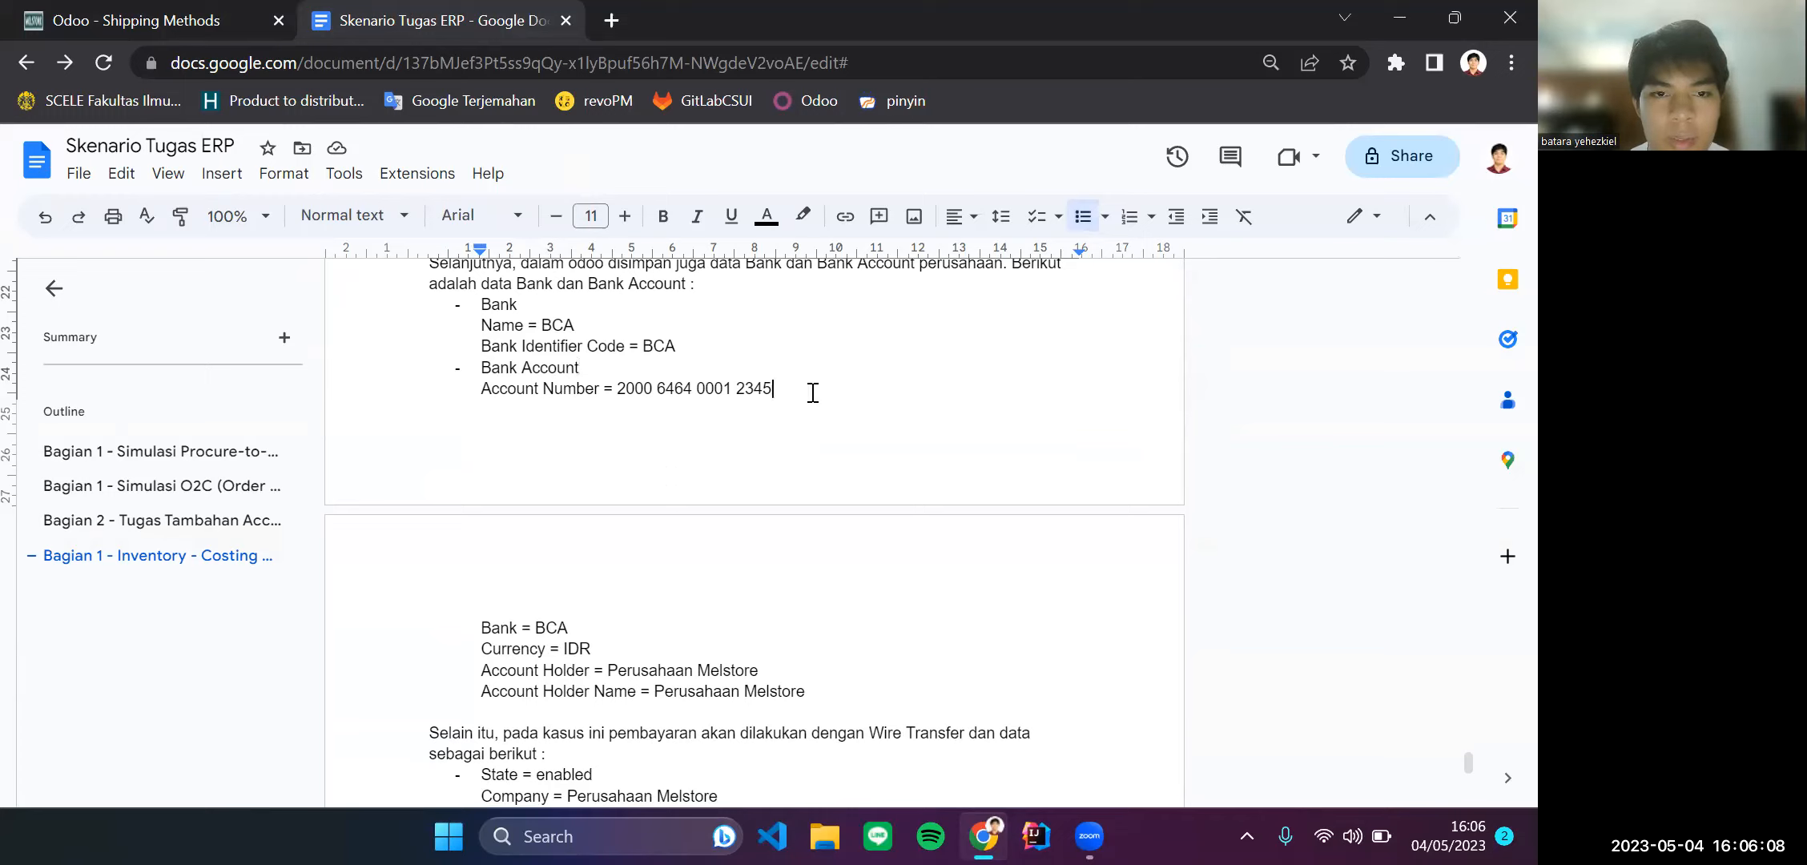
click(812, 677)
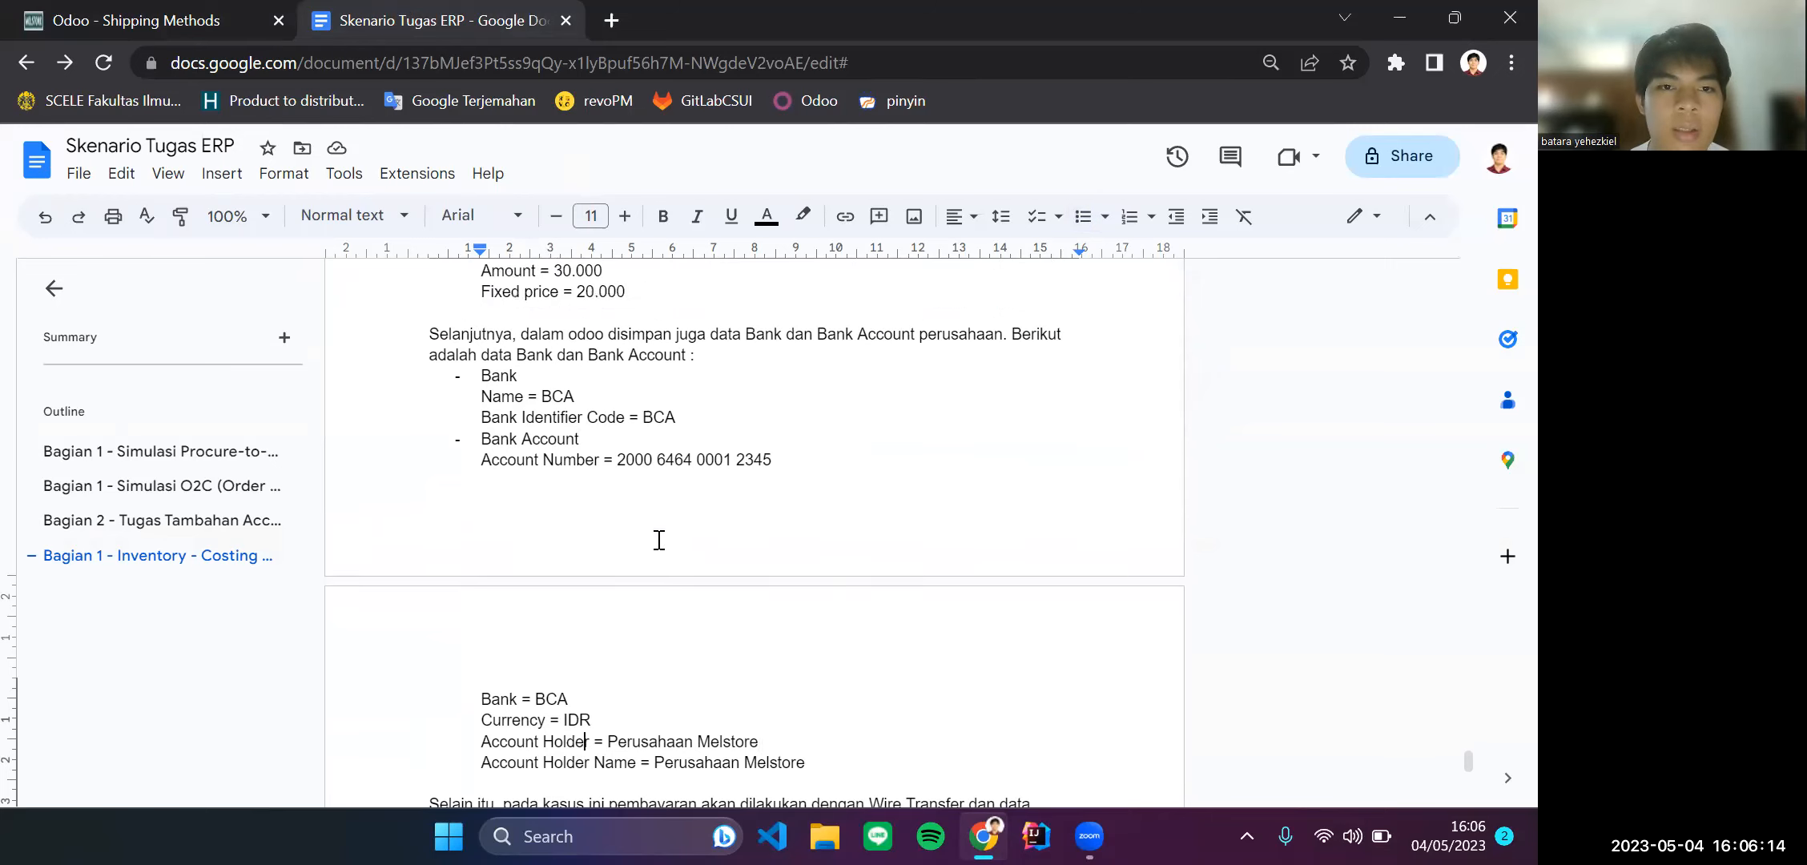
Step: Return to Odoo and open the Contacts app
click(122, 8)
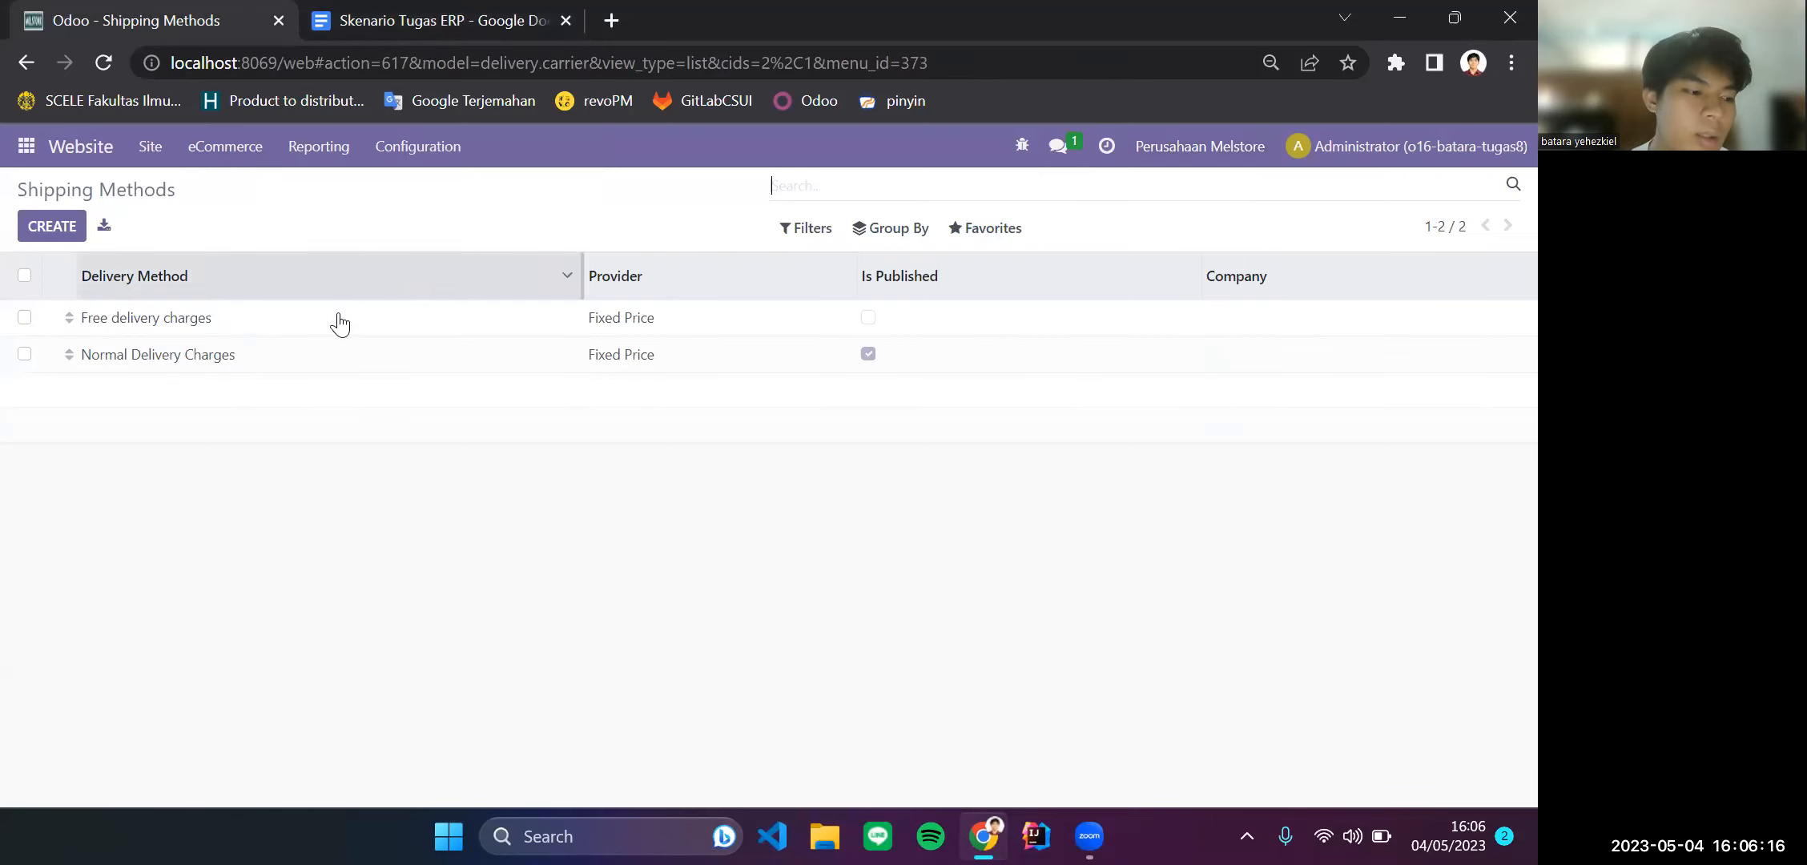
click(32, 146)
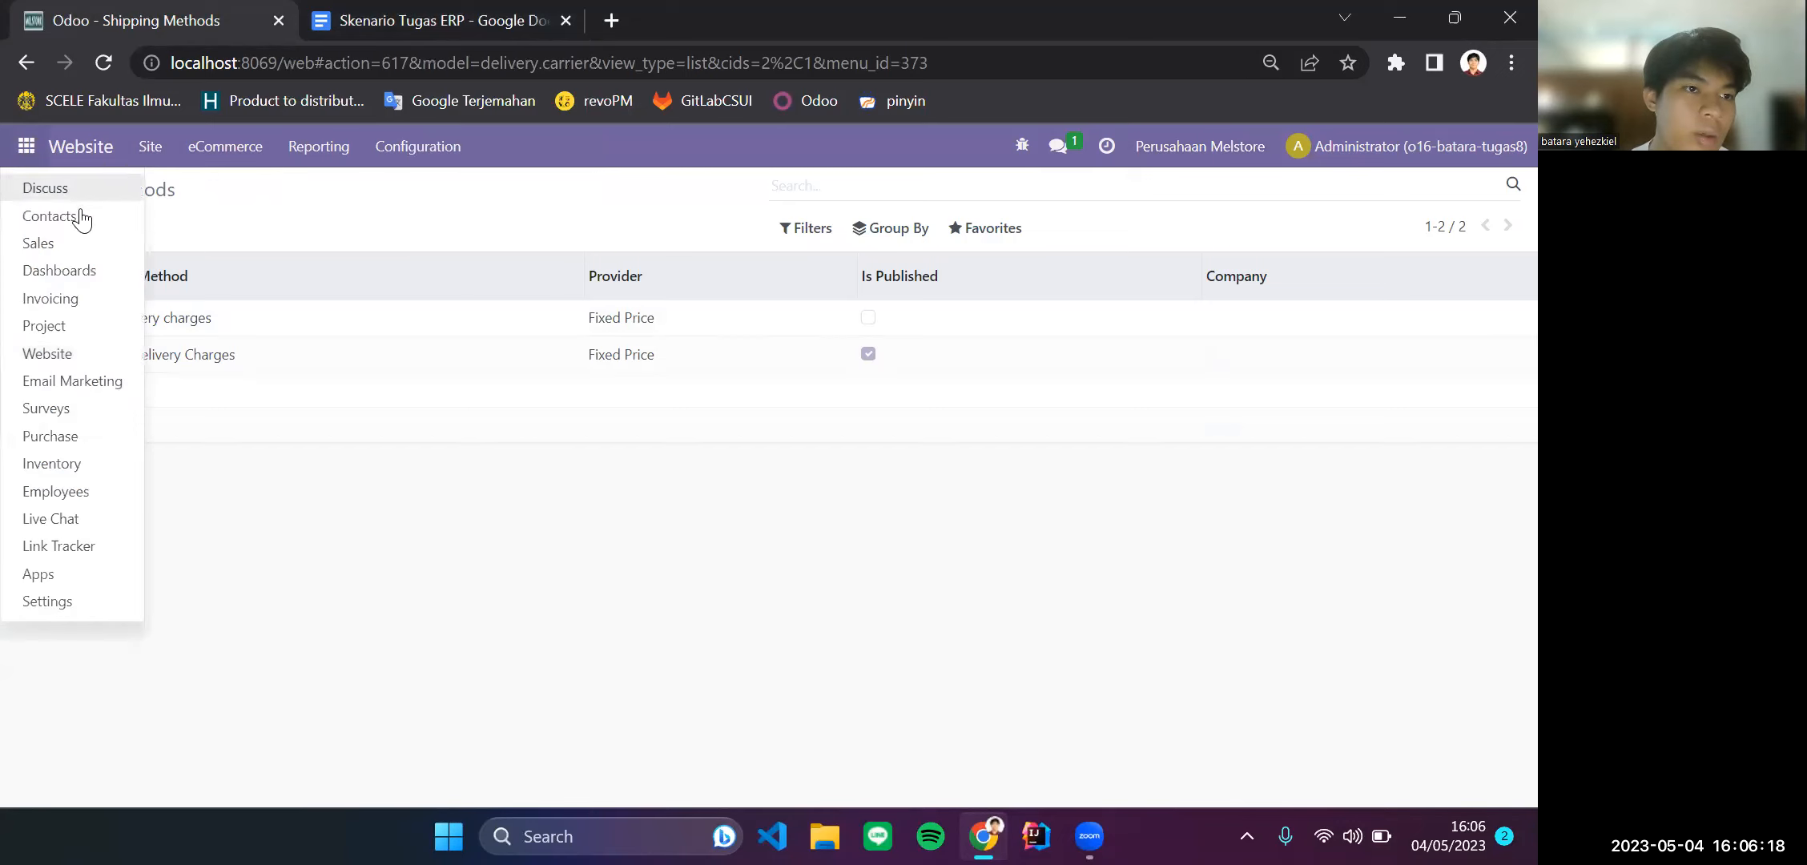
click(97, 214)
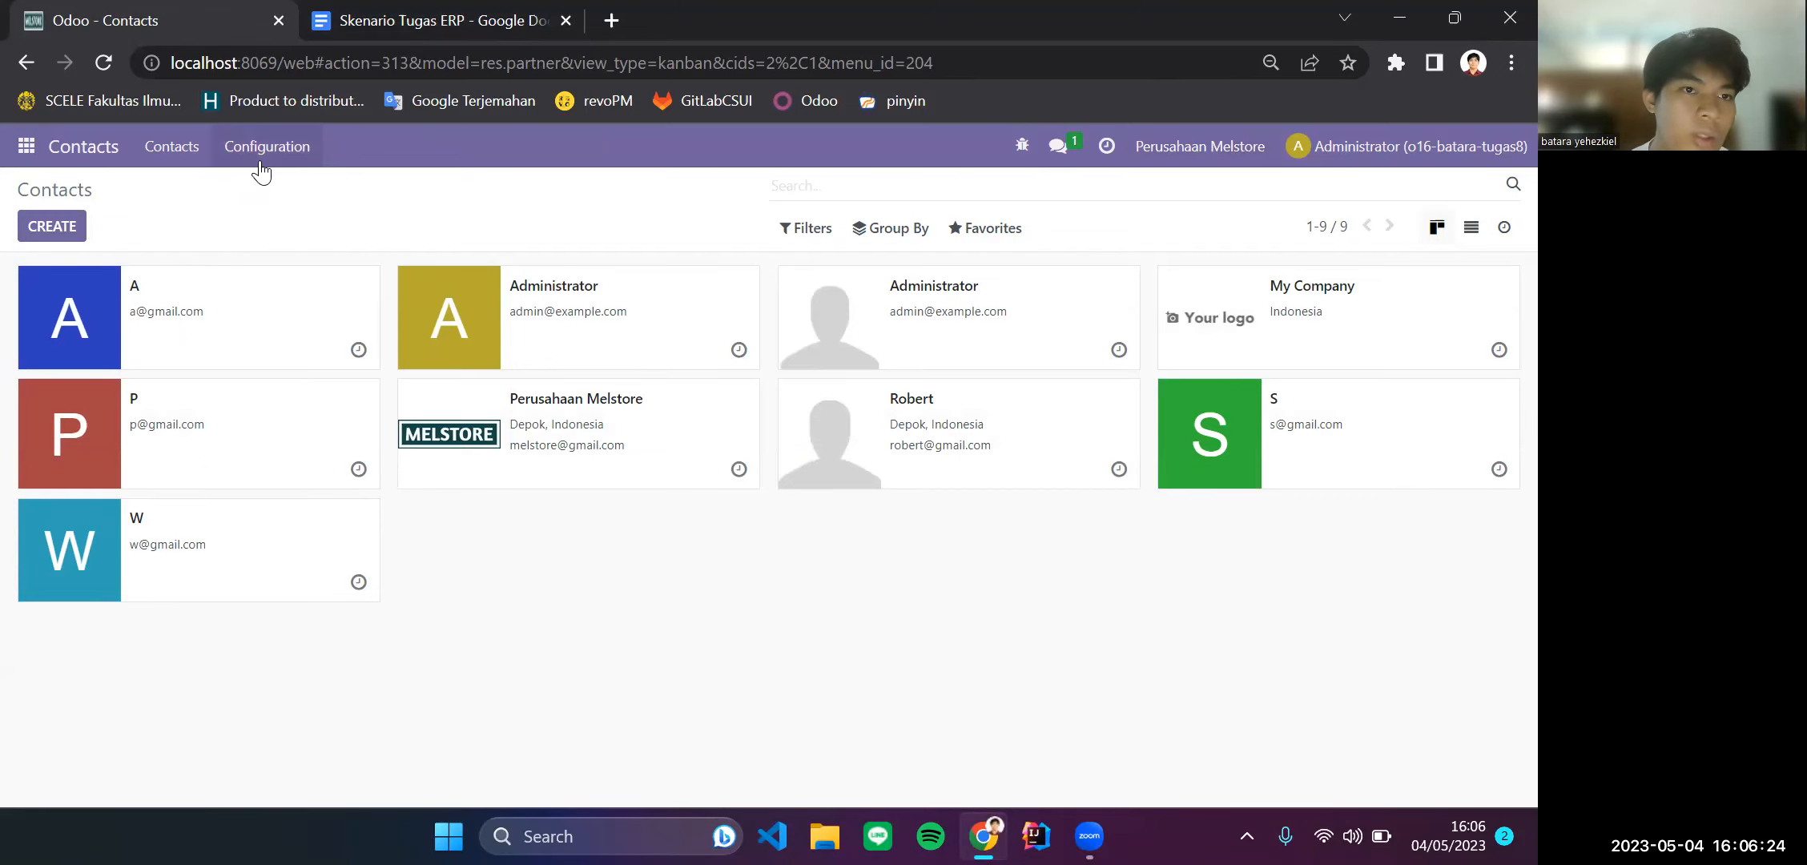
Step: Create a new bank record in the contacts configuration and name it BCA
click(260, 146)
click(255, 423)
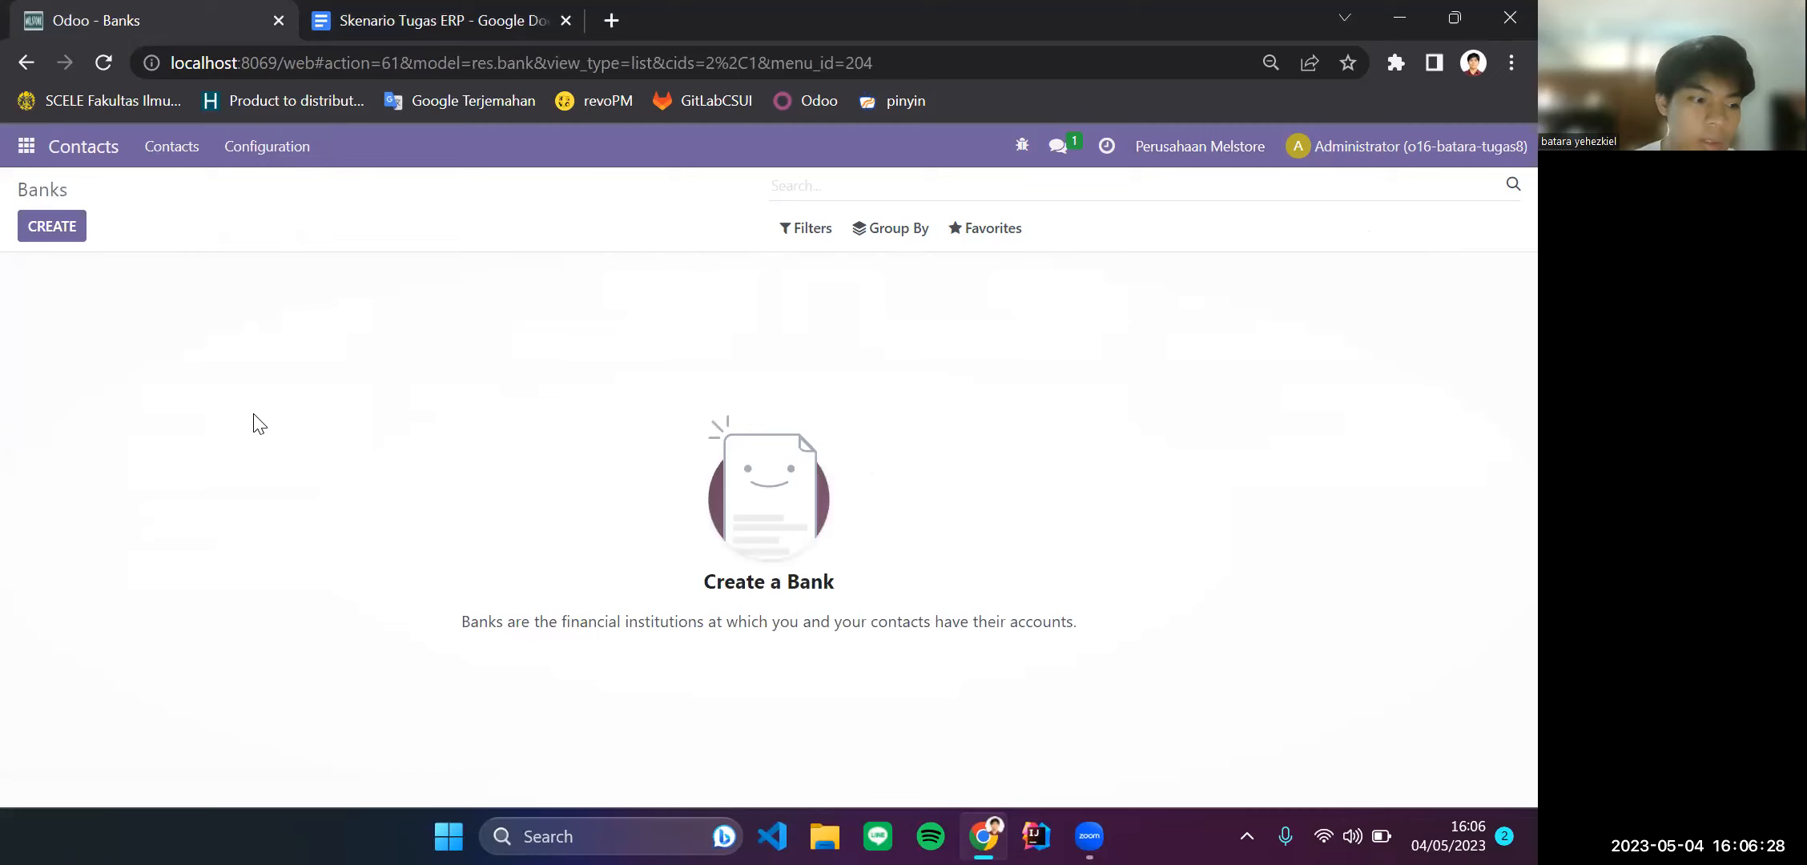
click(51, 232)
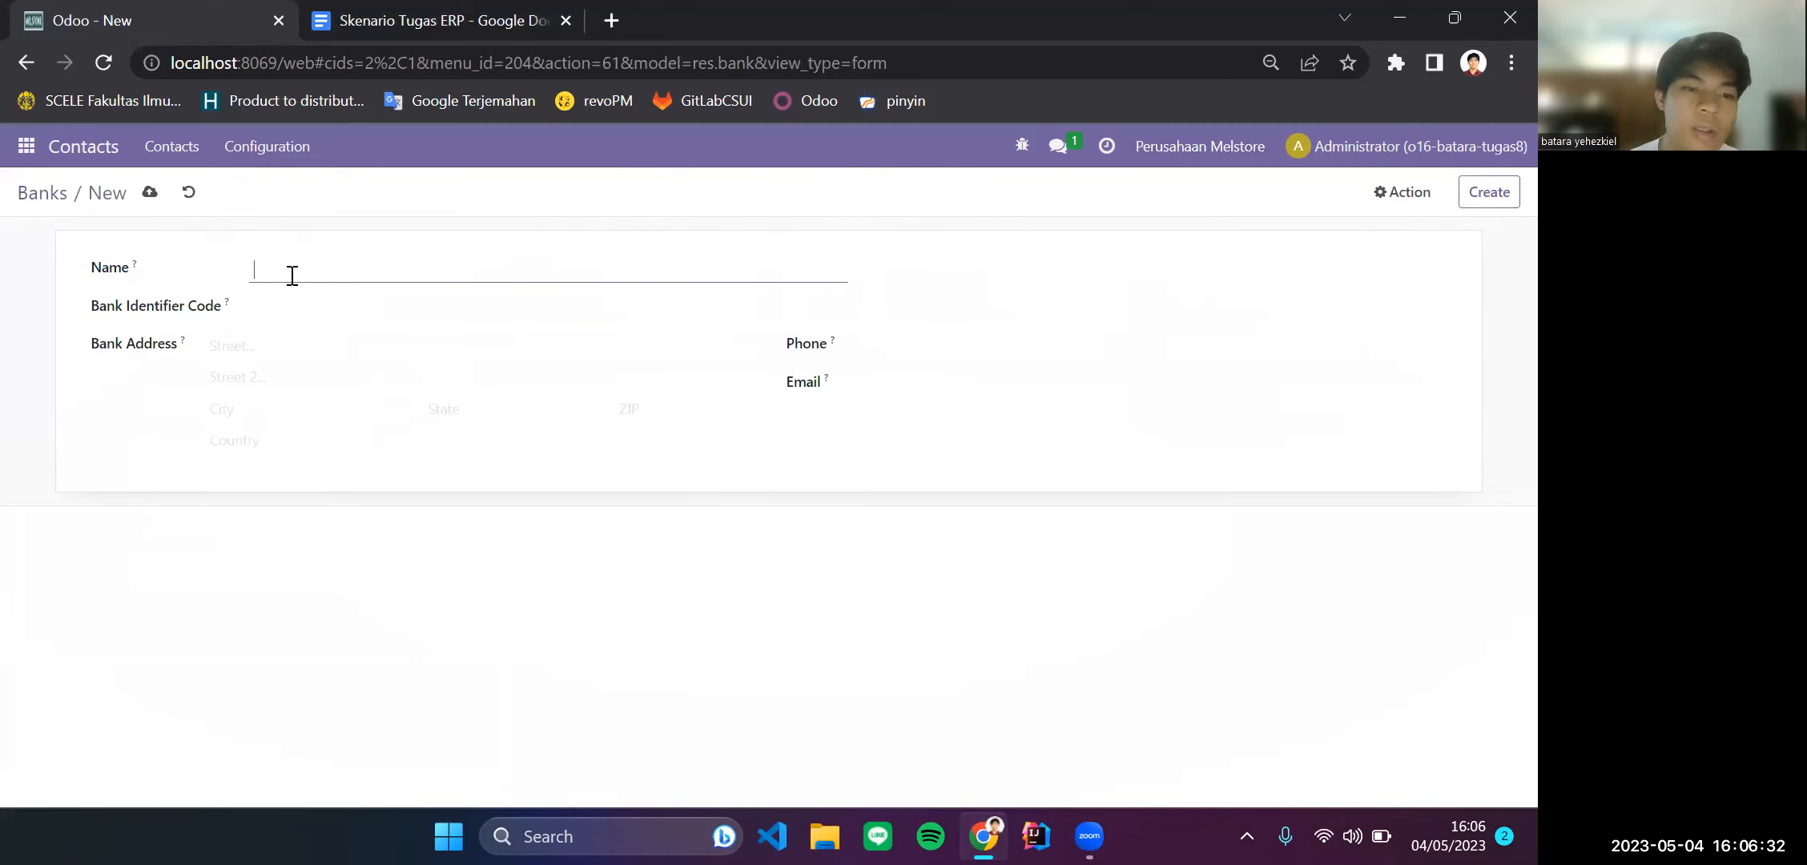
click(417, 20)
click(95, 20)
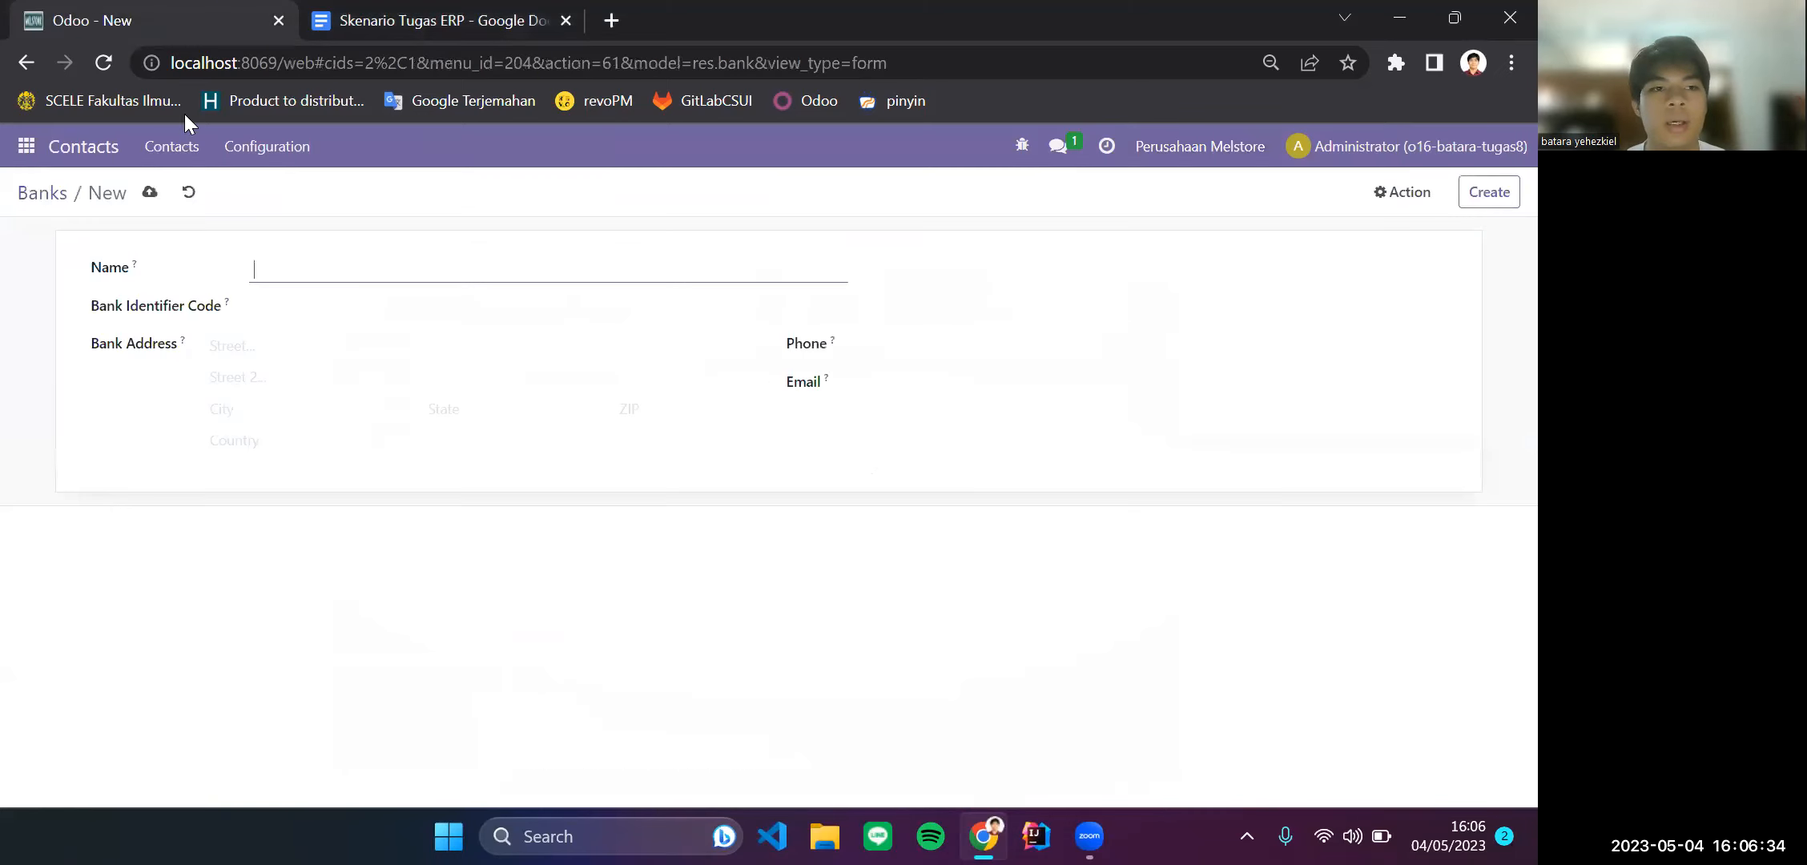
key(Caps_Lock)
text(BCA)
Step: Set the bank identifier code to BCA, check the scenario document, and save the bank record
click(268, 307)
key(Caps_Lock)
text(bca)
key(BackSpace)
key(BackSpace)
key(BackSpace)
key(Caps_Lock)
text(BC)
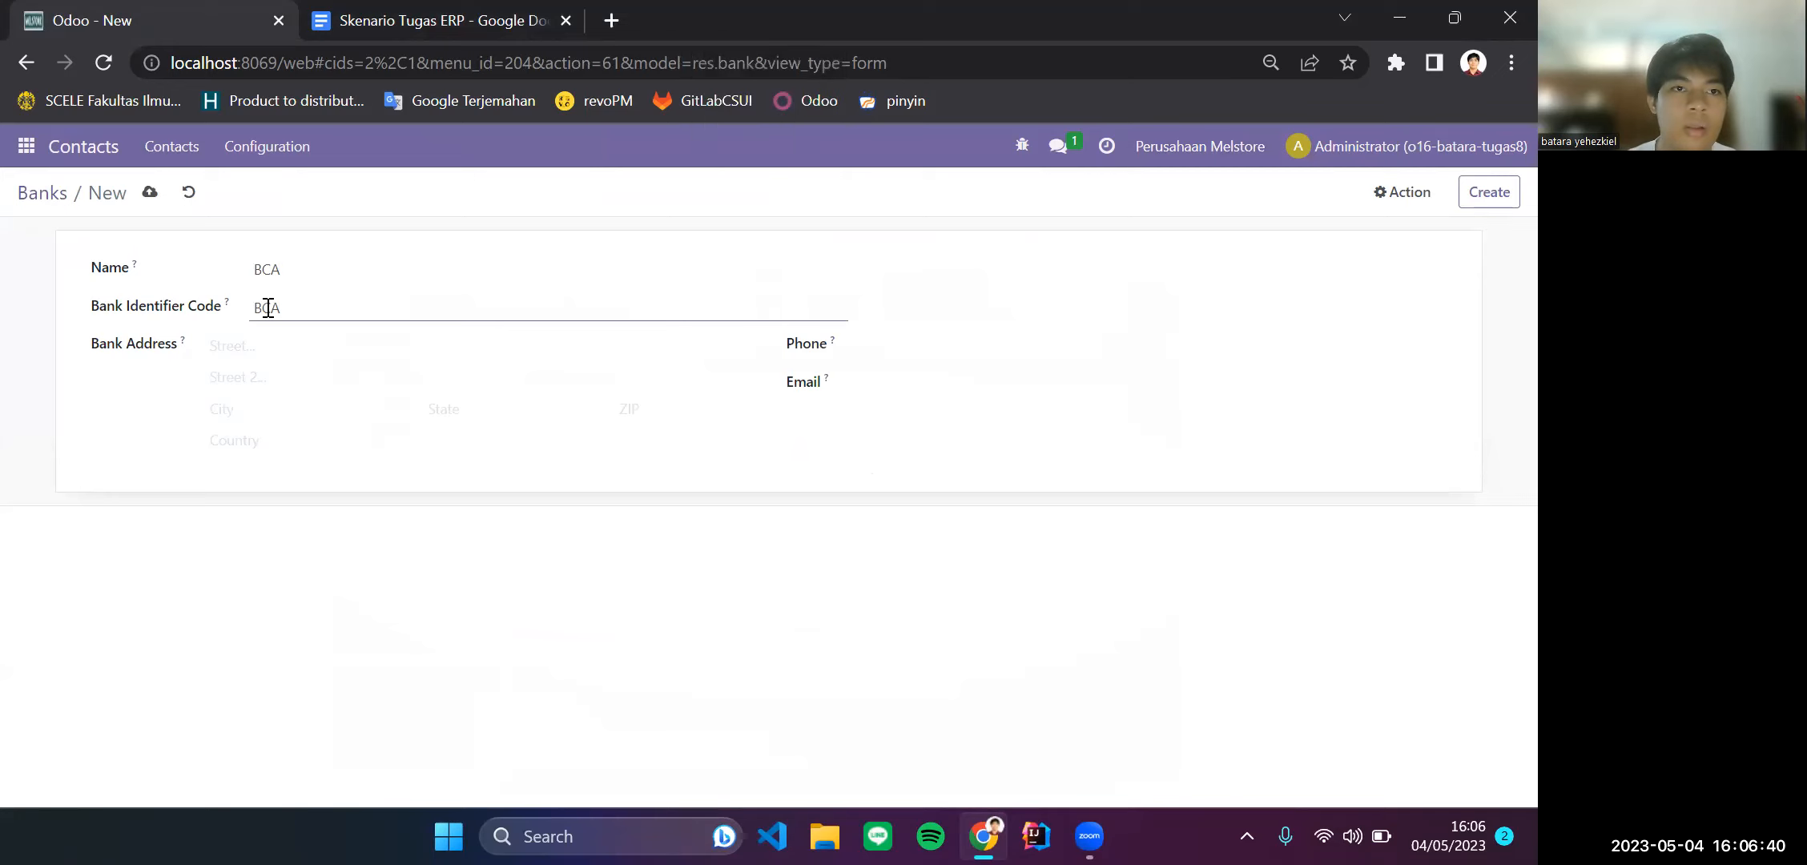
click(481, 11)
click(80, 16)
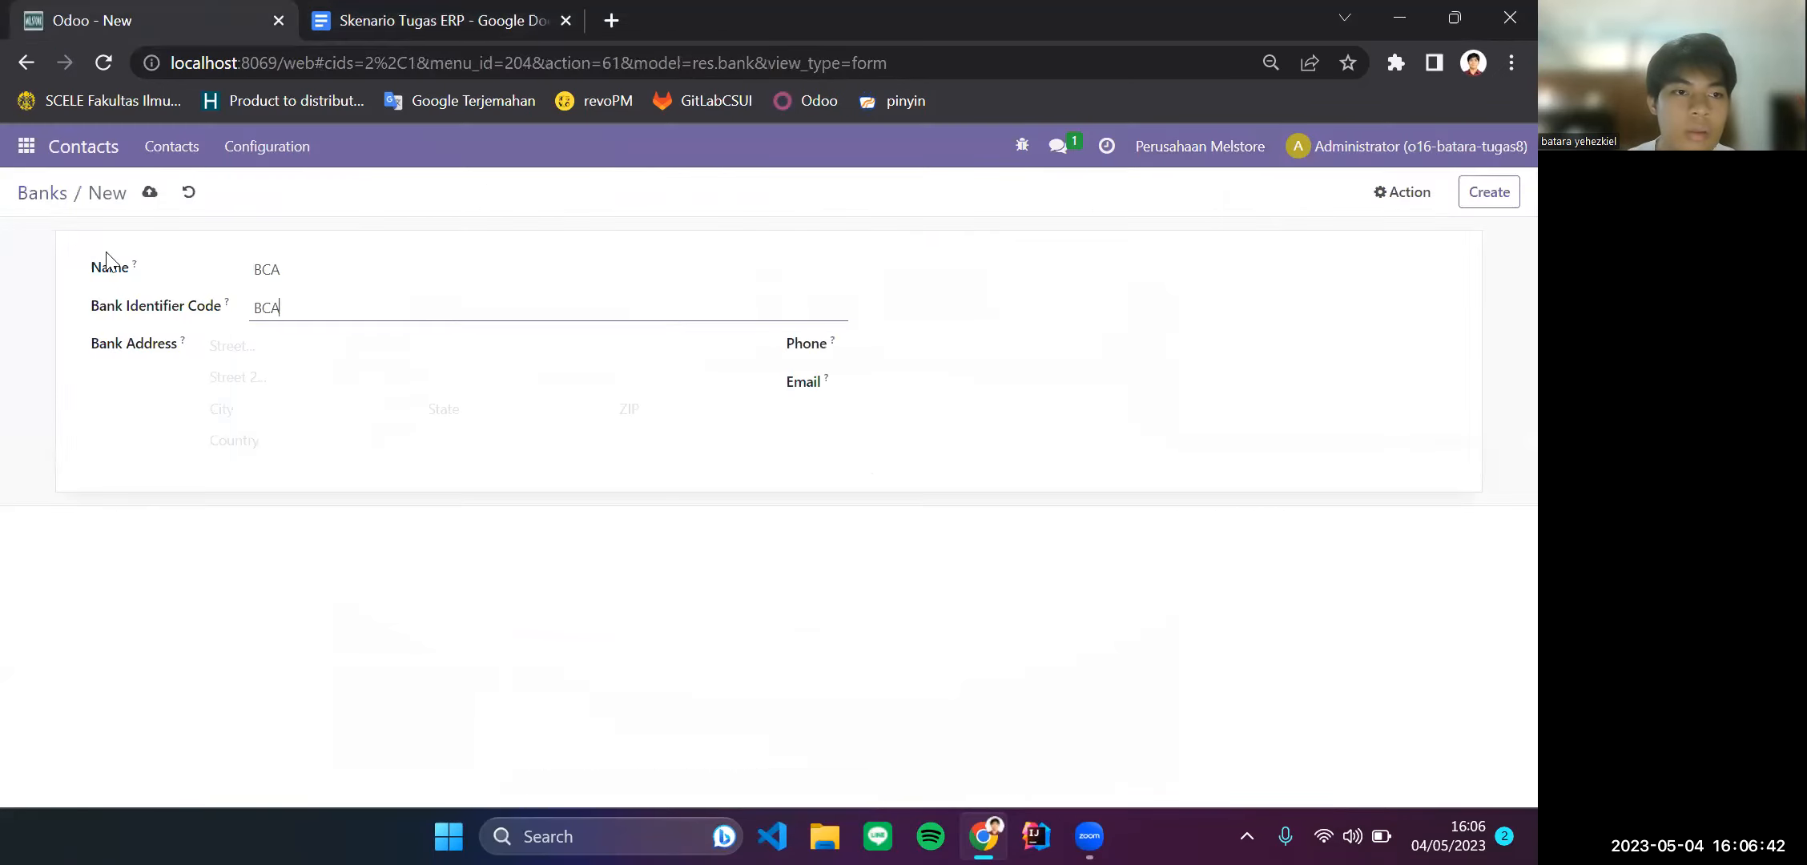
click(149, 195)
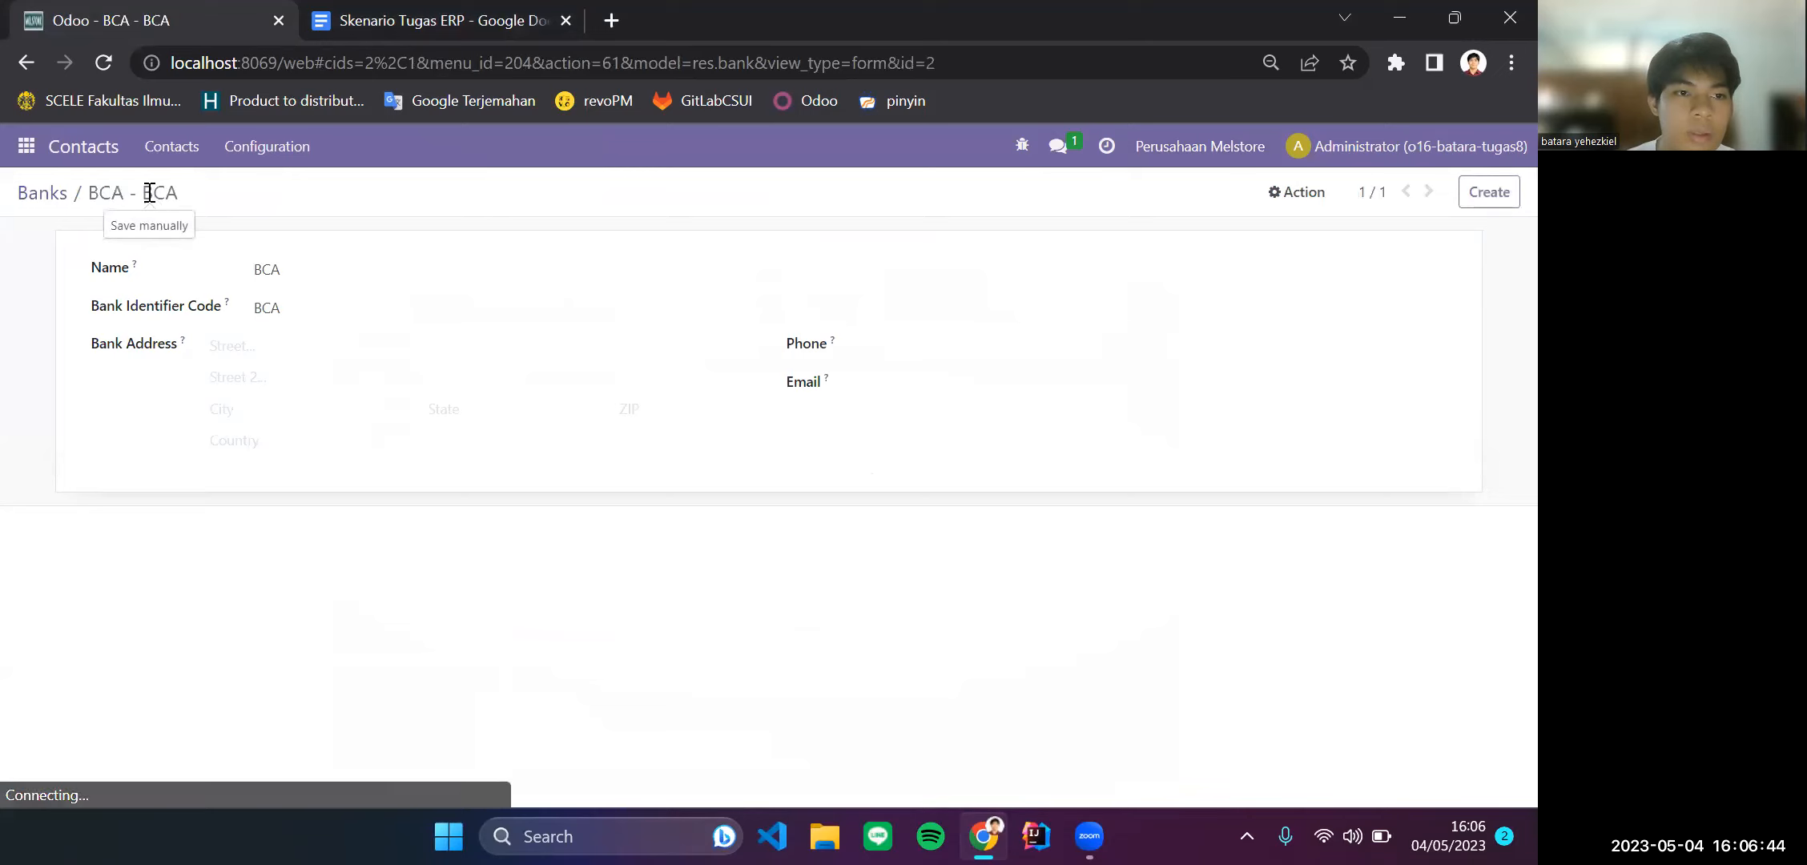
Step: Create a new bank account record and paste in the account number copied from the scenario document
click(258, 159)
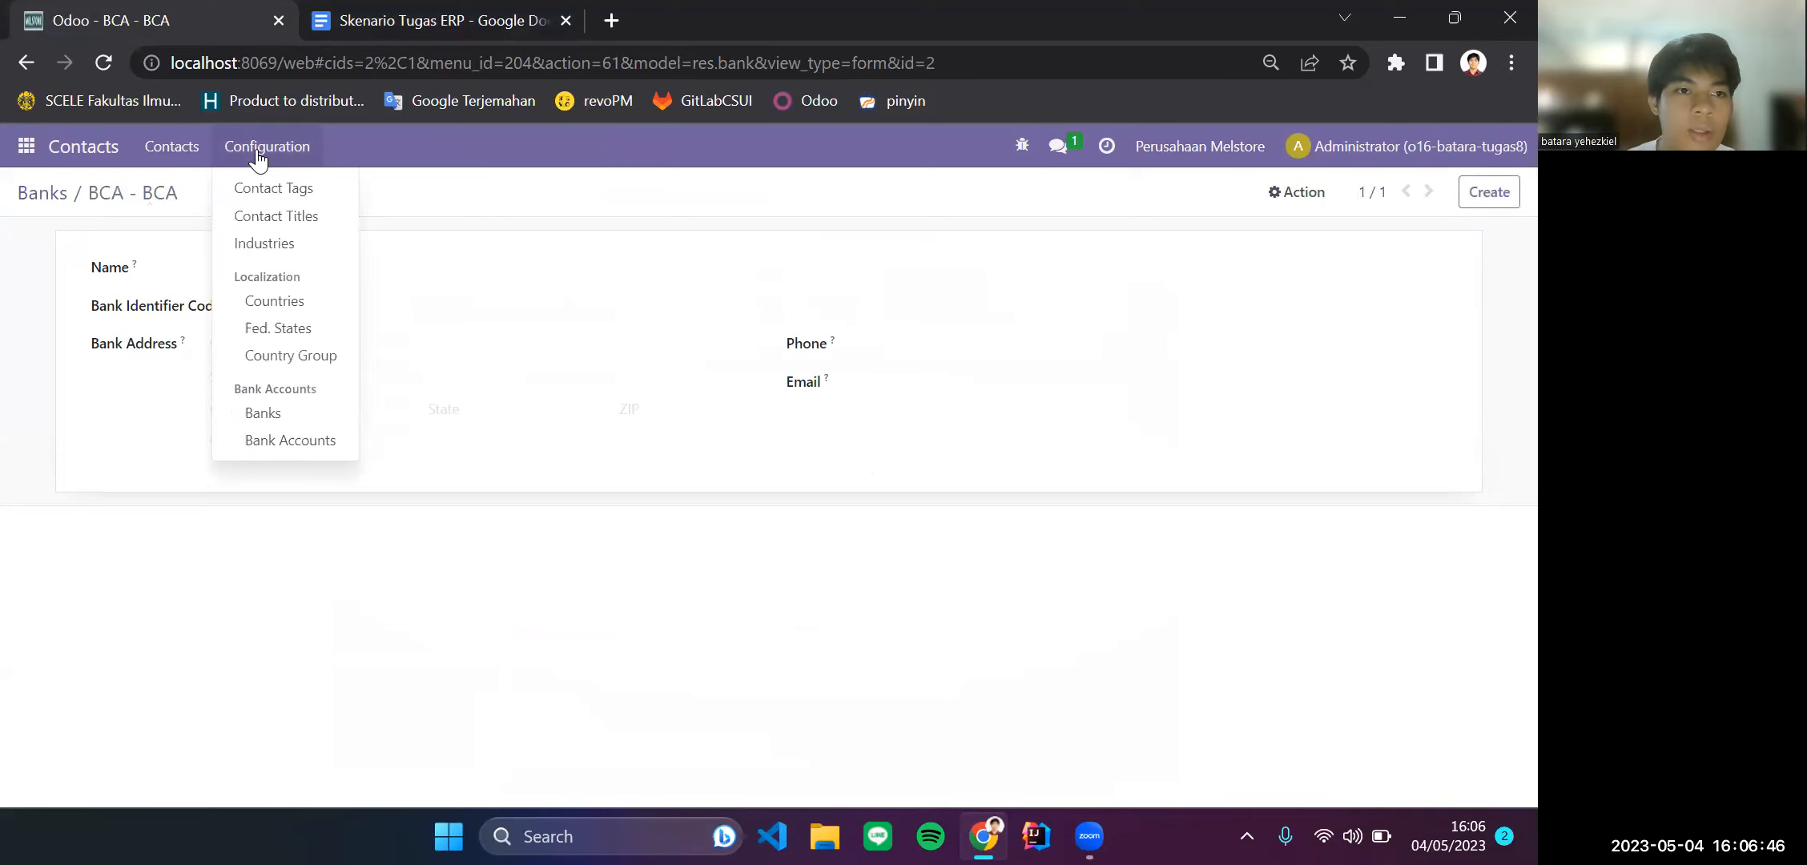
click(323, 448)
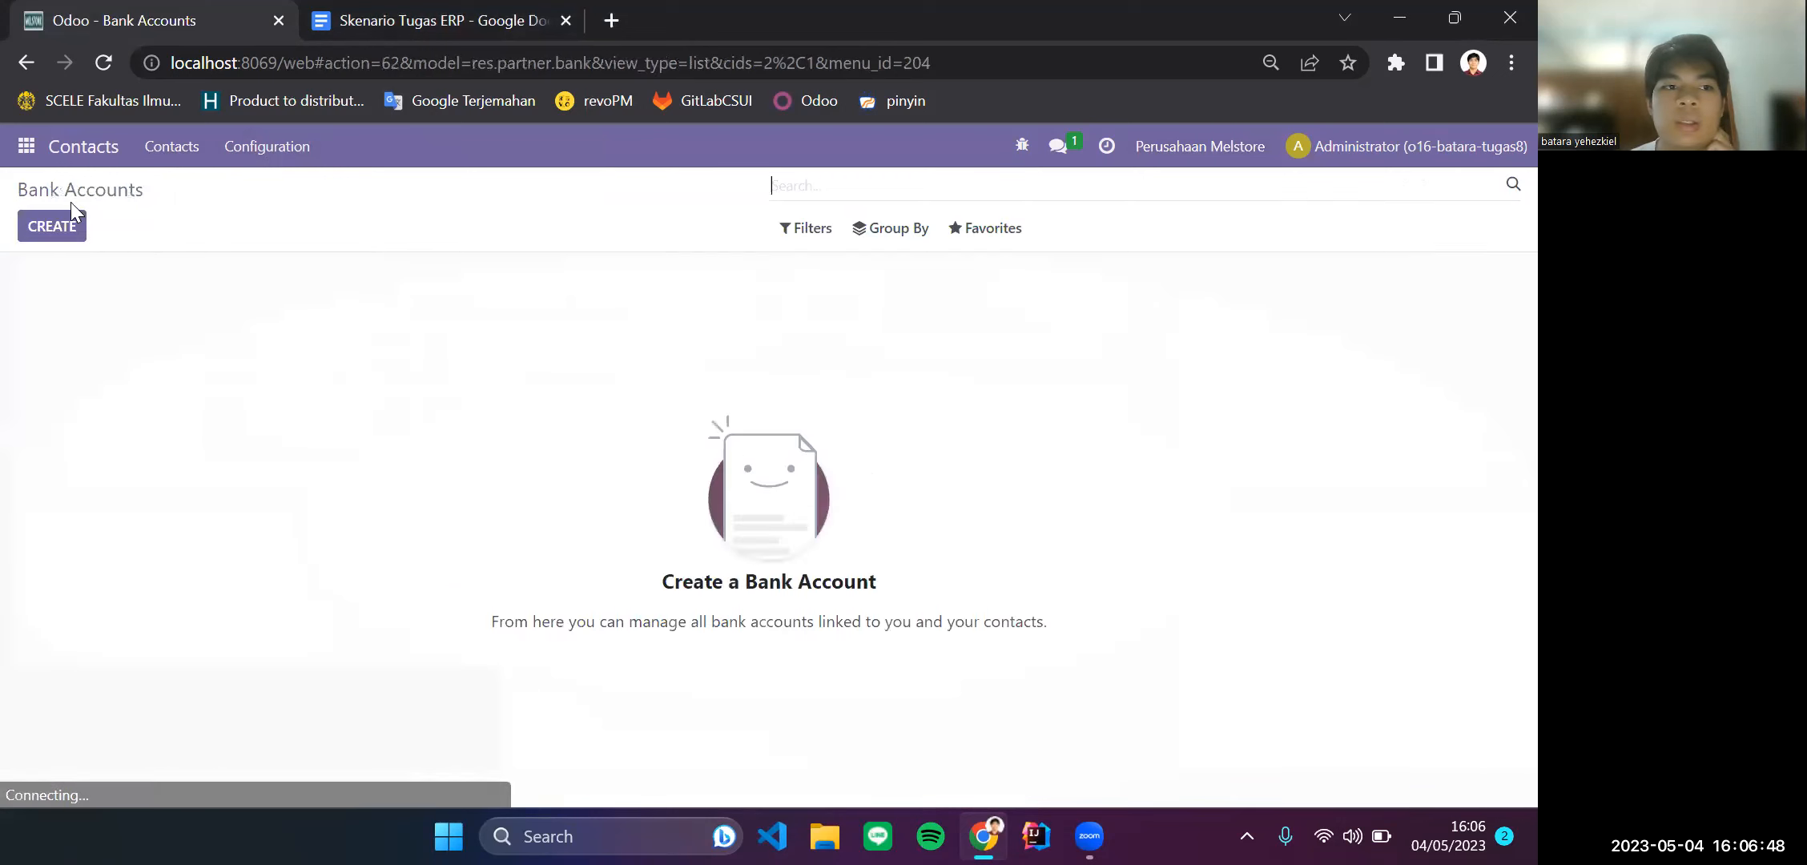
click(69, 228)
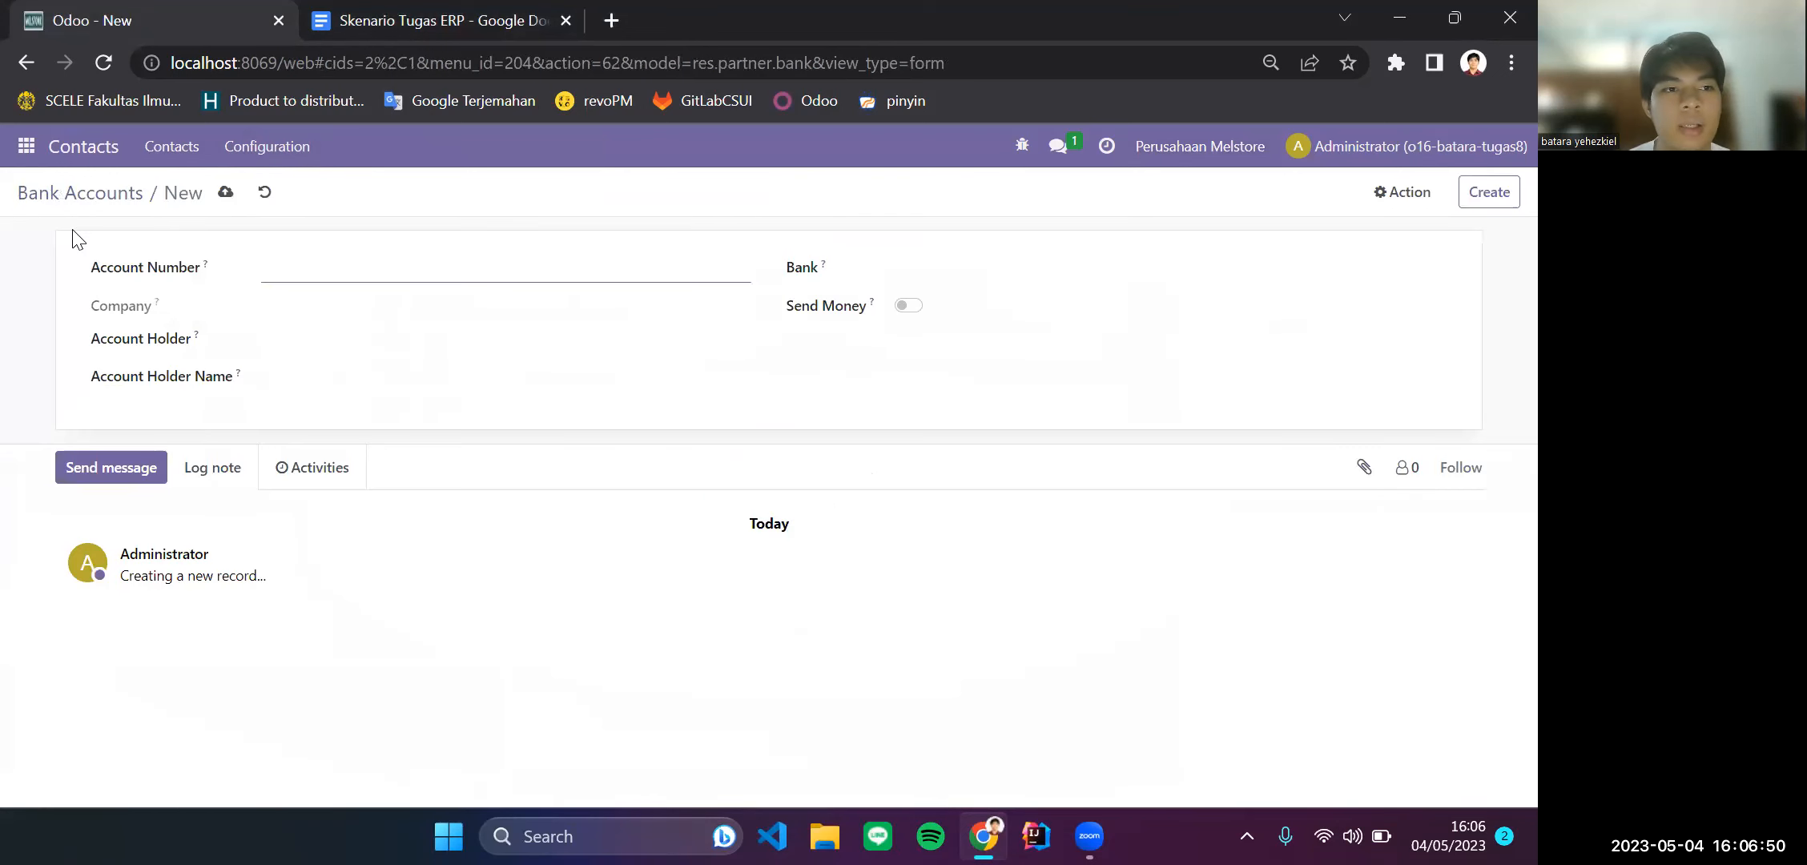
click(397, 5)
drag(776, 463, 615, 468)
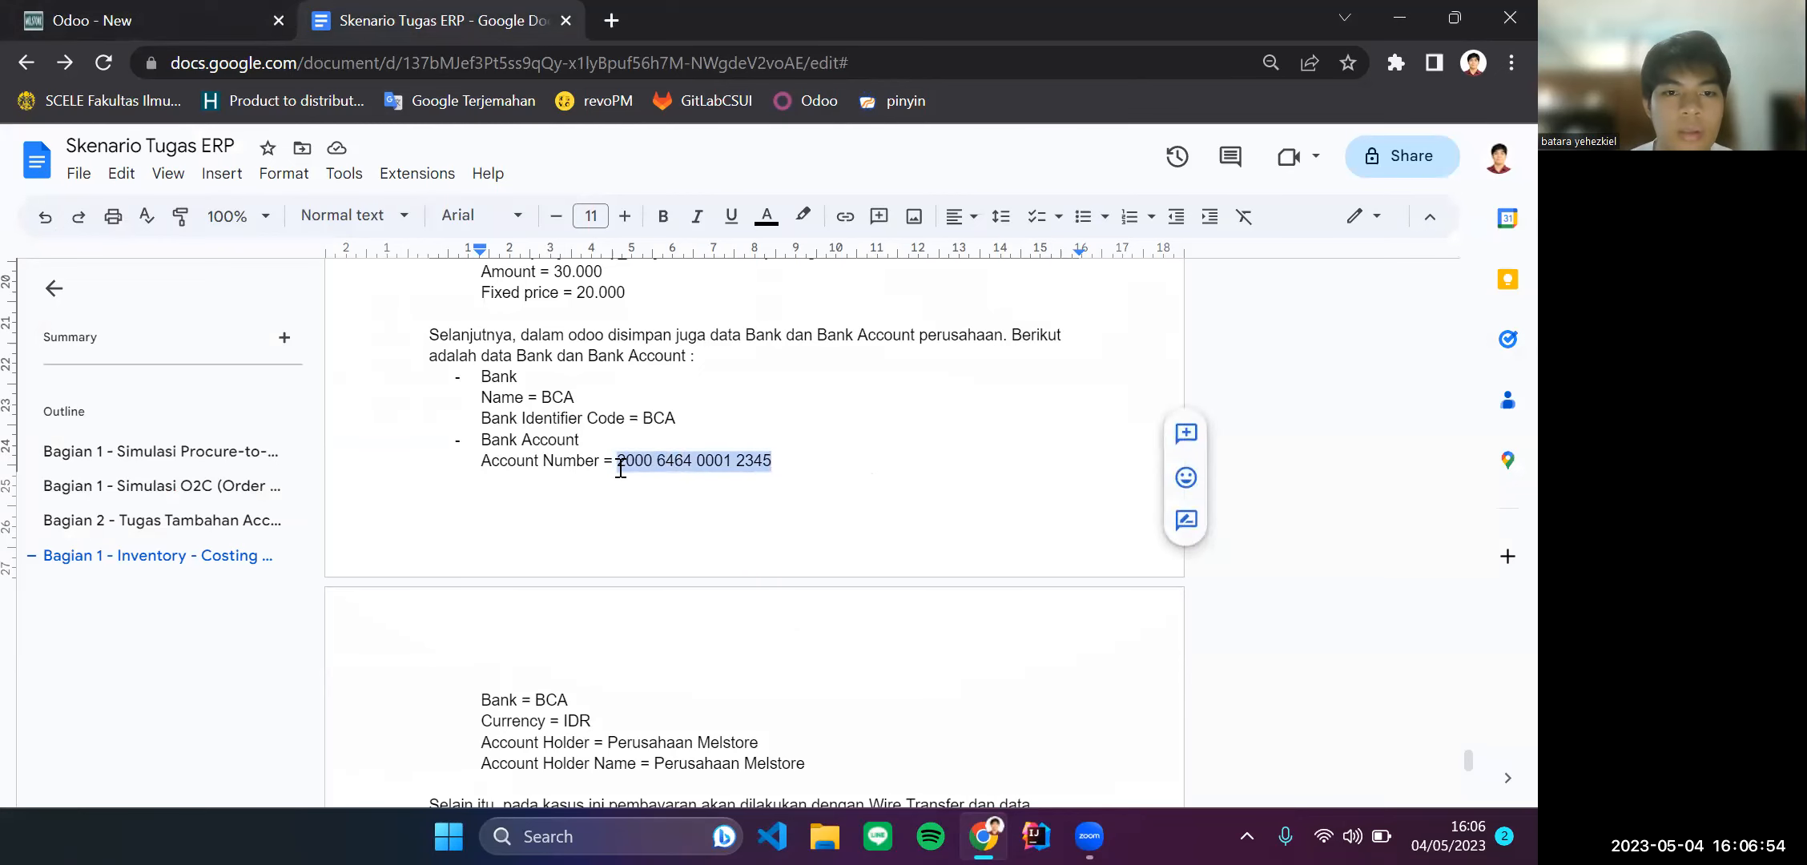
key(ctrl+c)
click(66, 11)
key(ctrl+v)
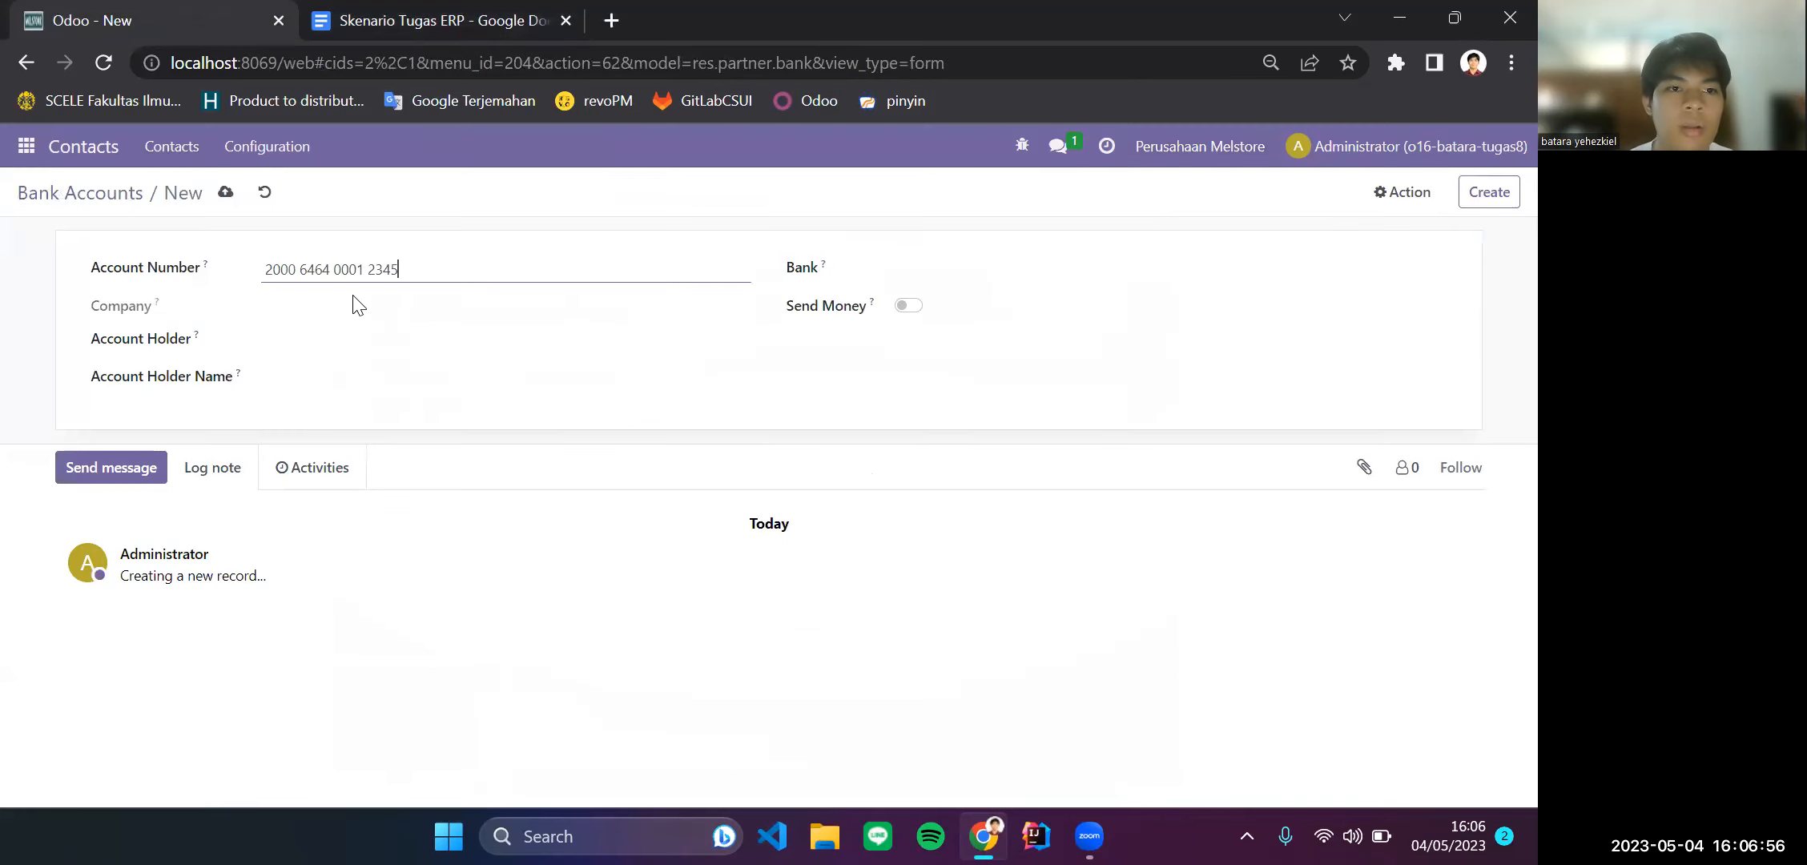
Step: Set the bank account's bank to BCA and its account holder to Perusahaan Melstore
click(997, 262)
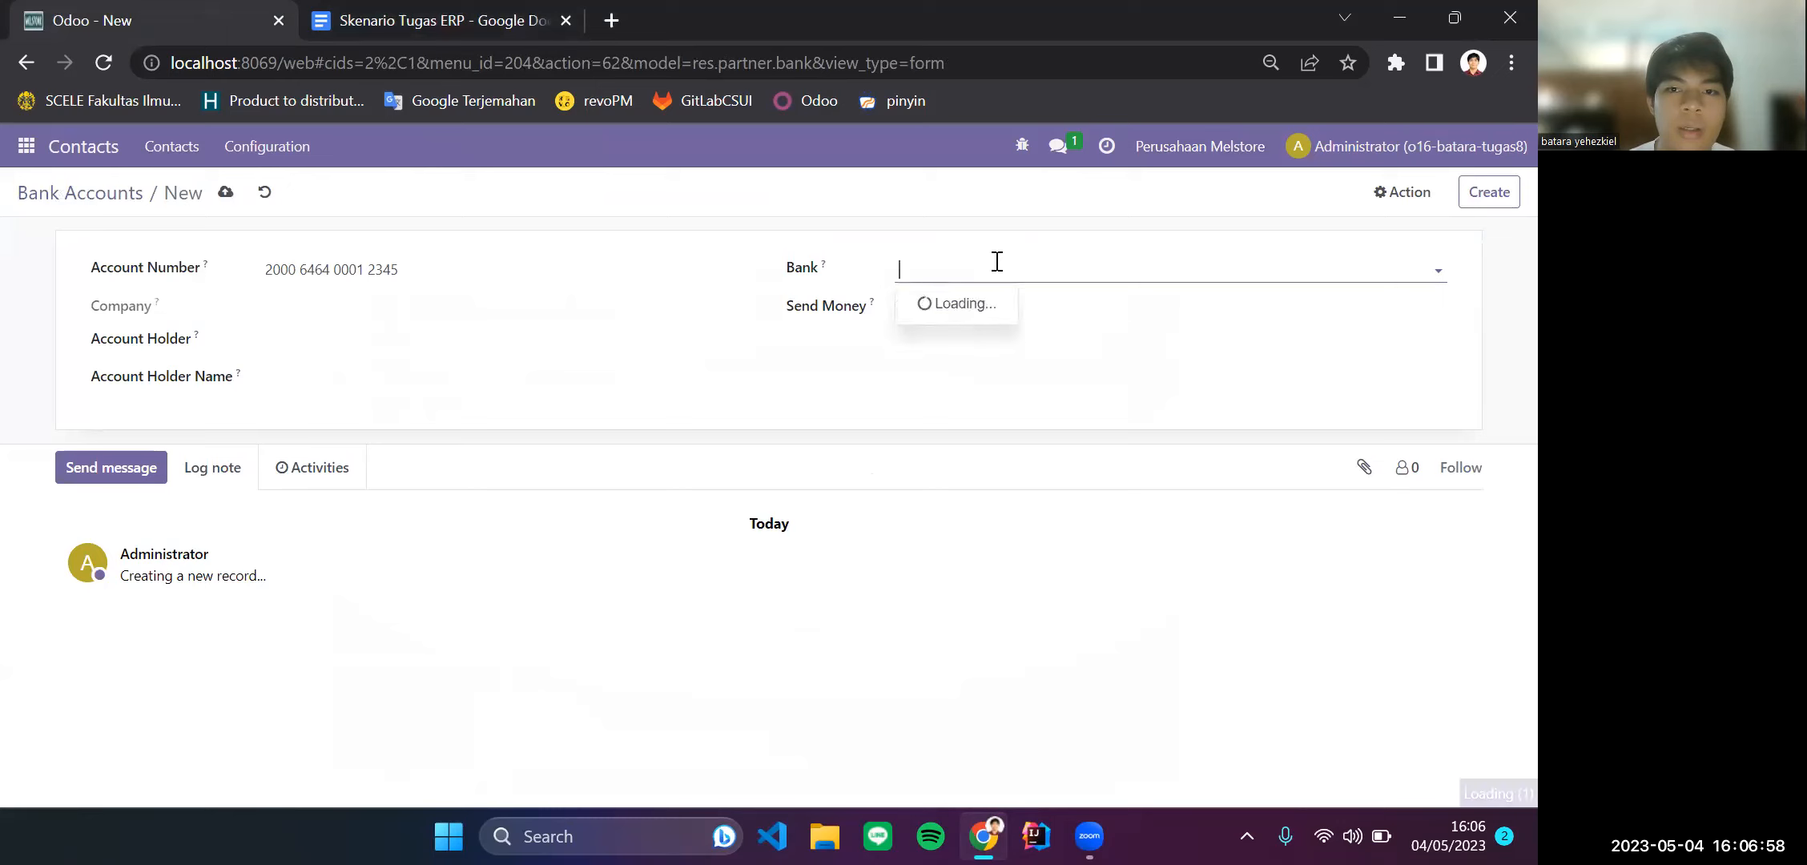
click(995, 306)
click(281, 334)
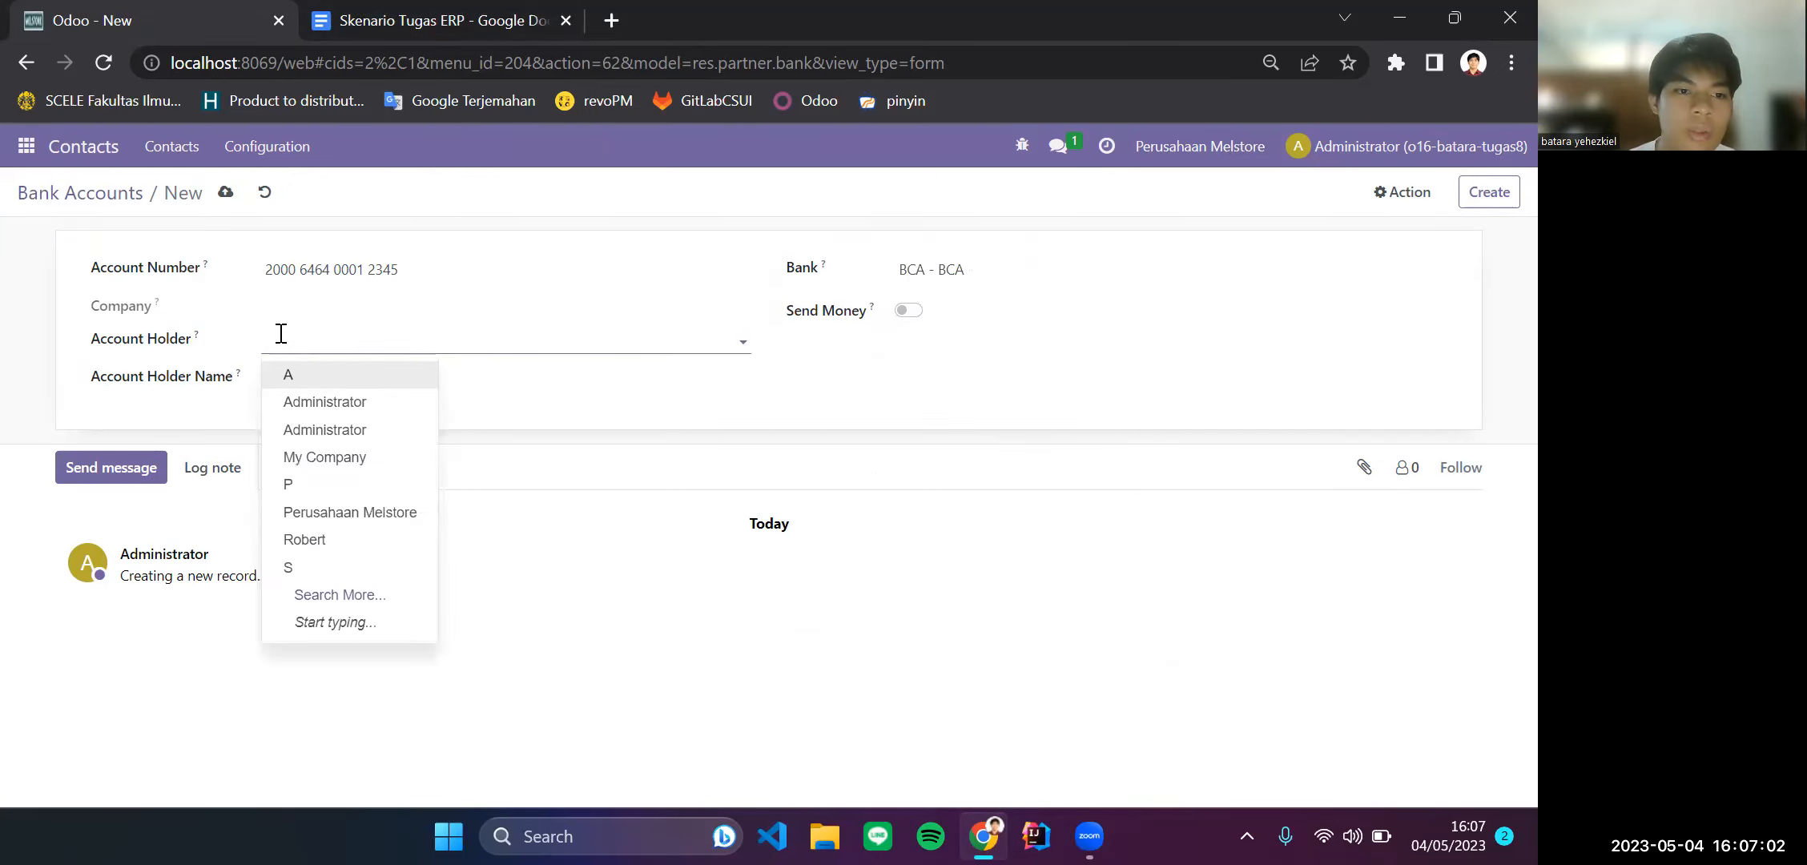
click(393, 514)
Step: Enter Perusahaan Melstore as the account holder name, check the scenario document, save the bank account, and return to the list
click(287, 383)
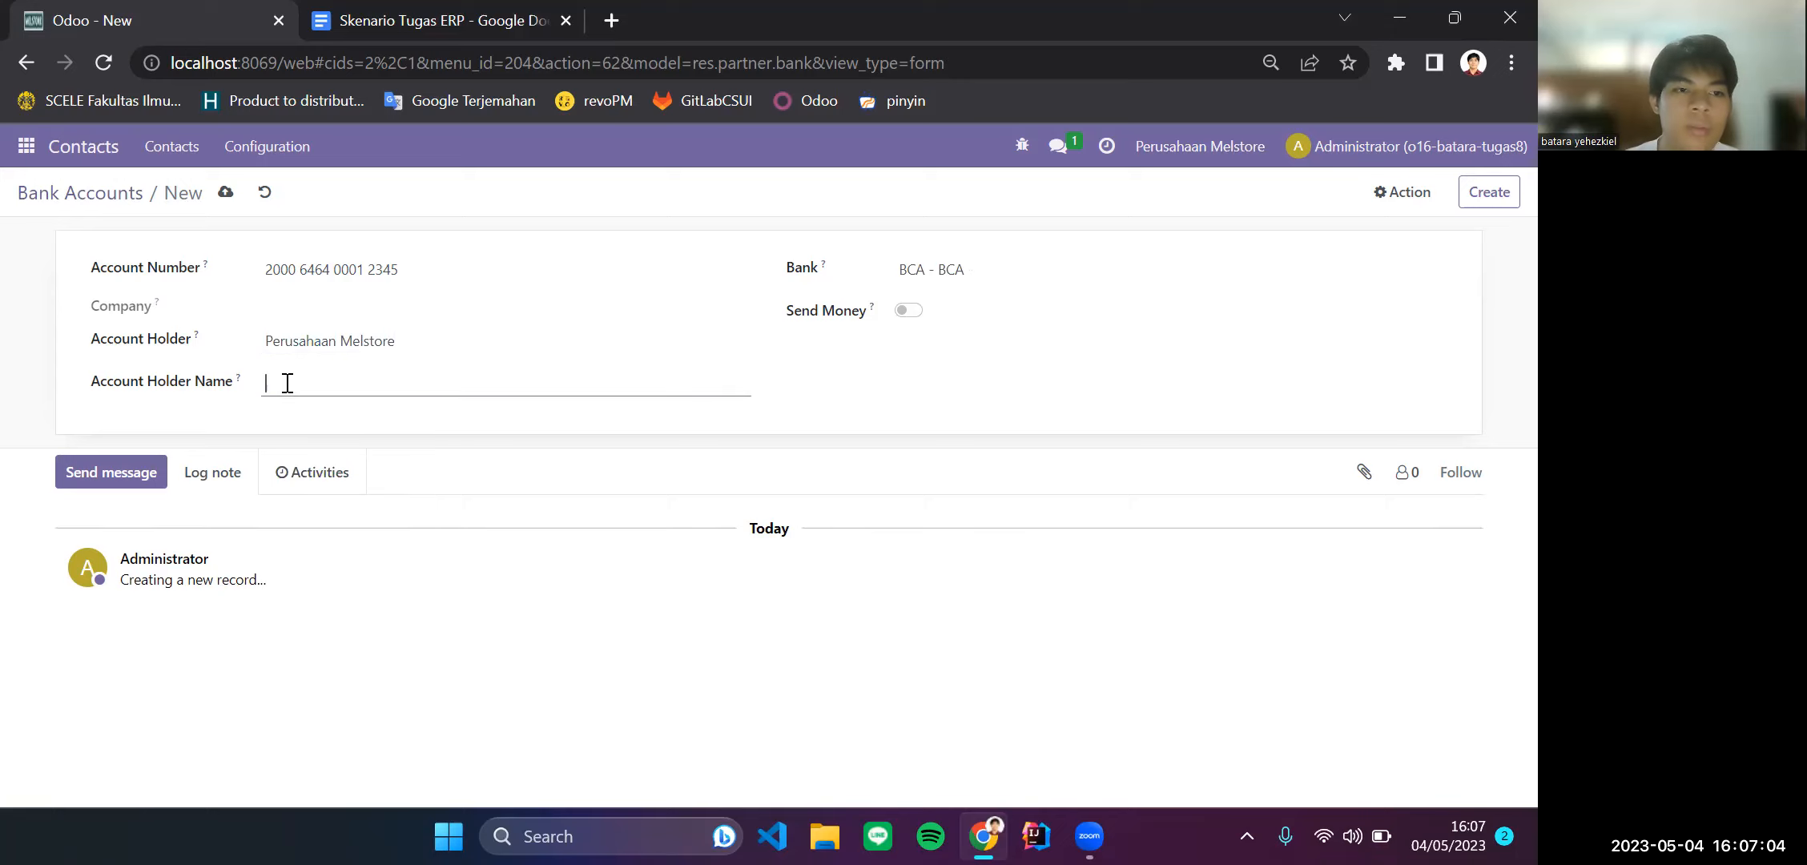
text(P)
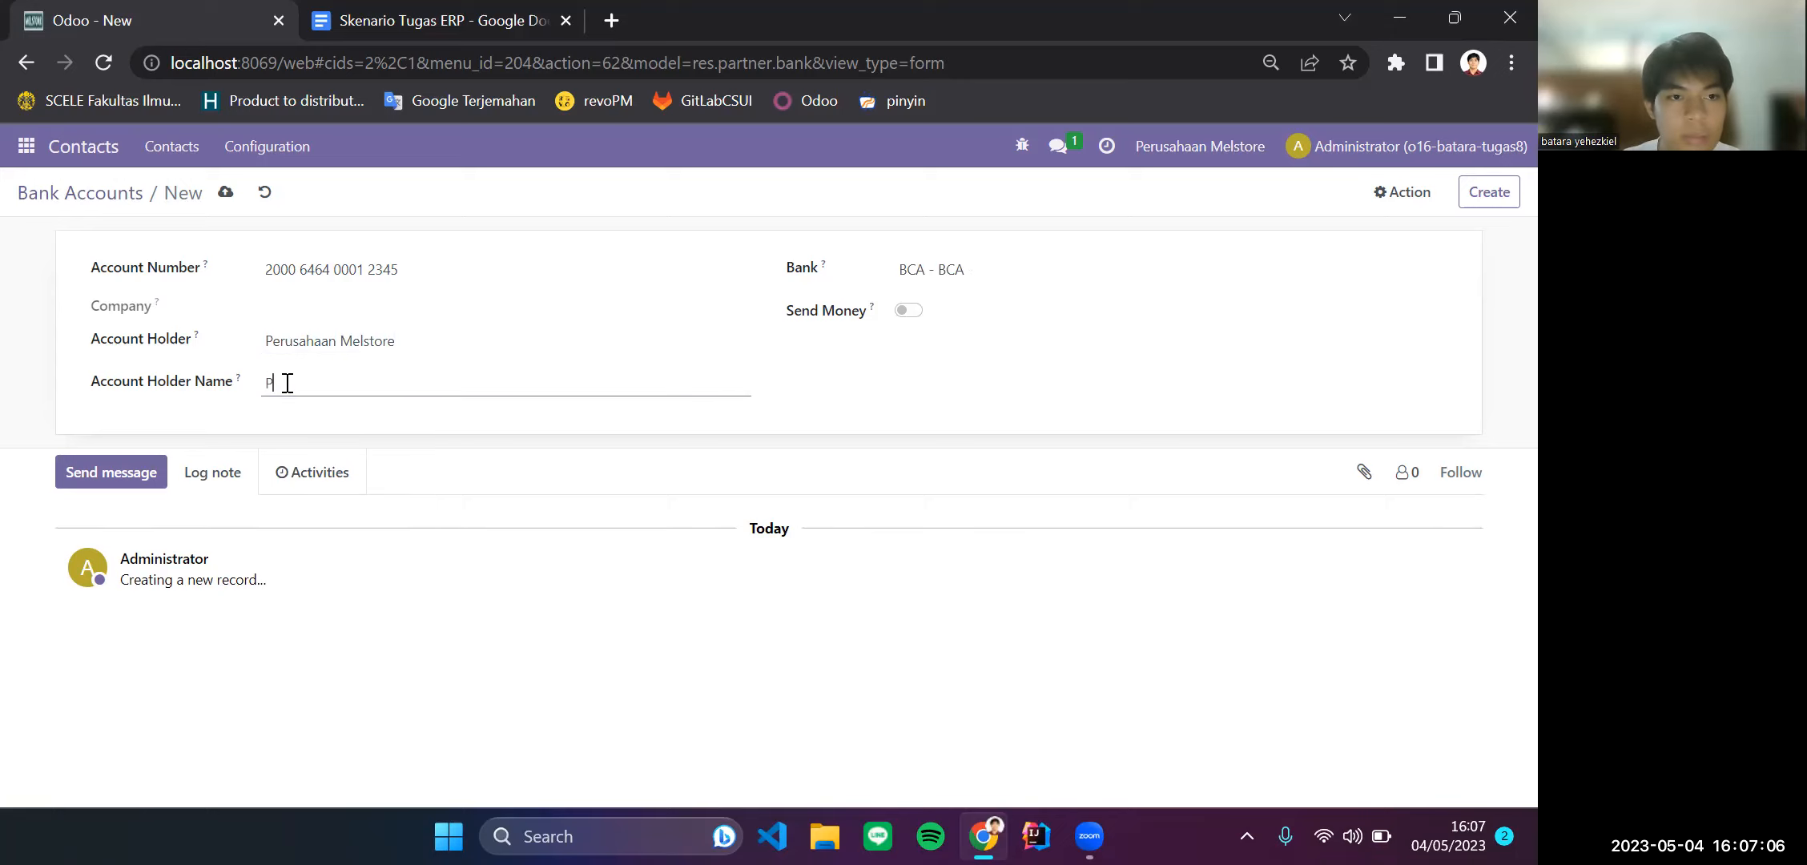
key(Caps_Lock)
text(erusahaan M)
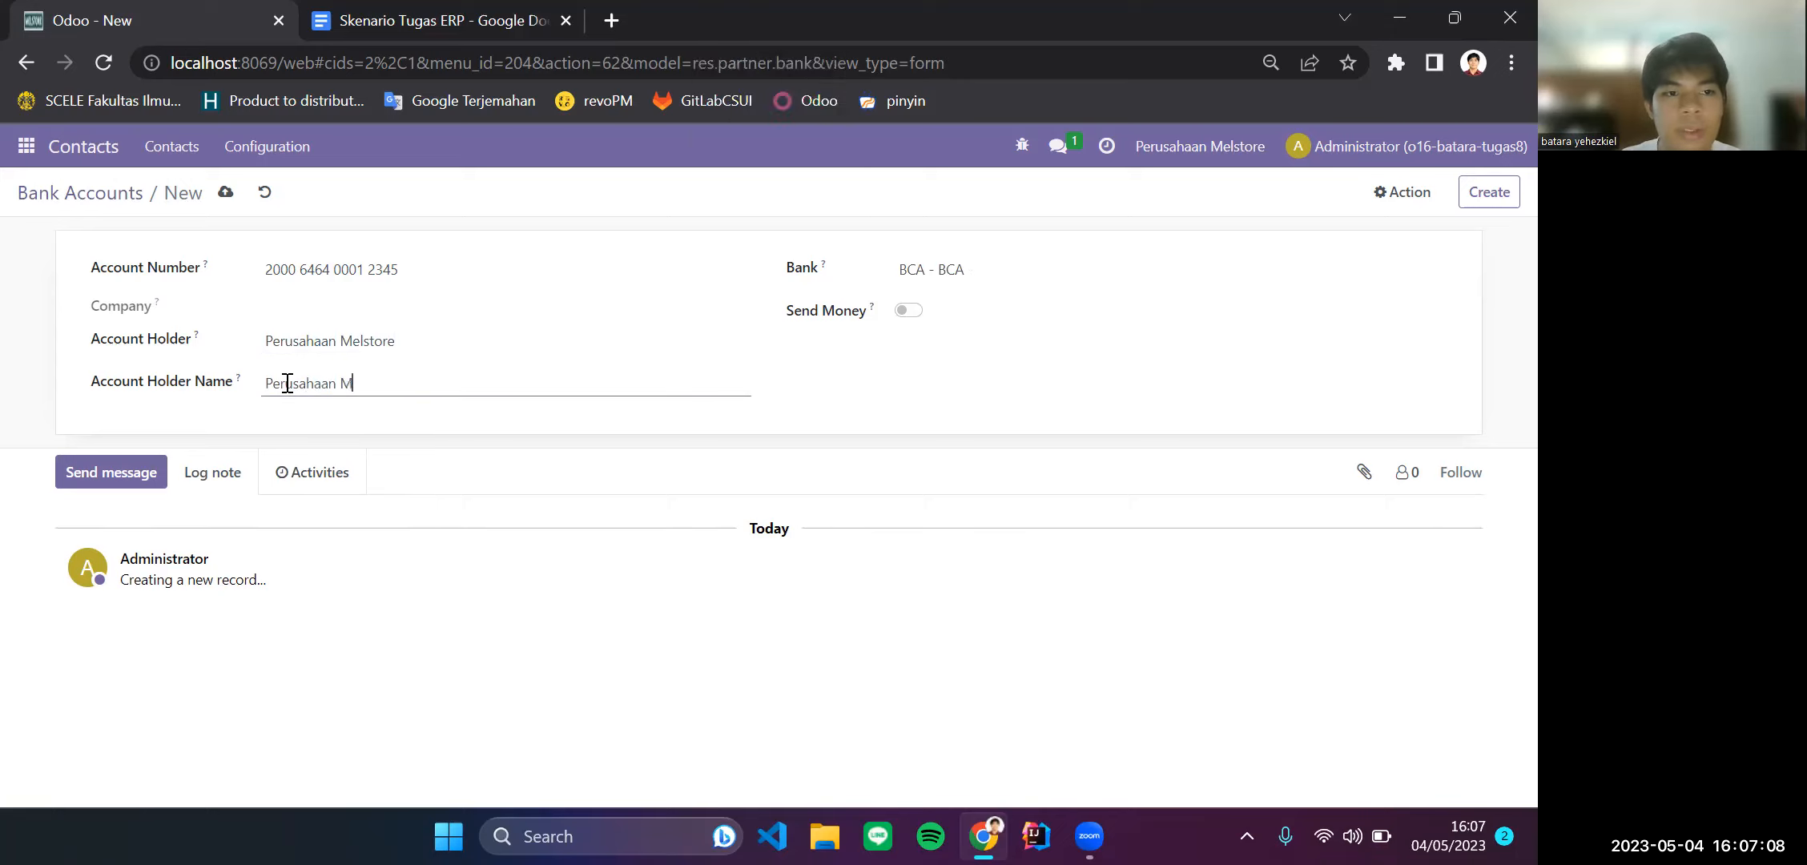
text(elstore)
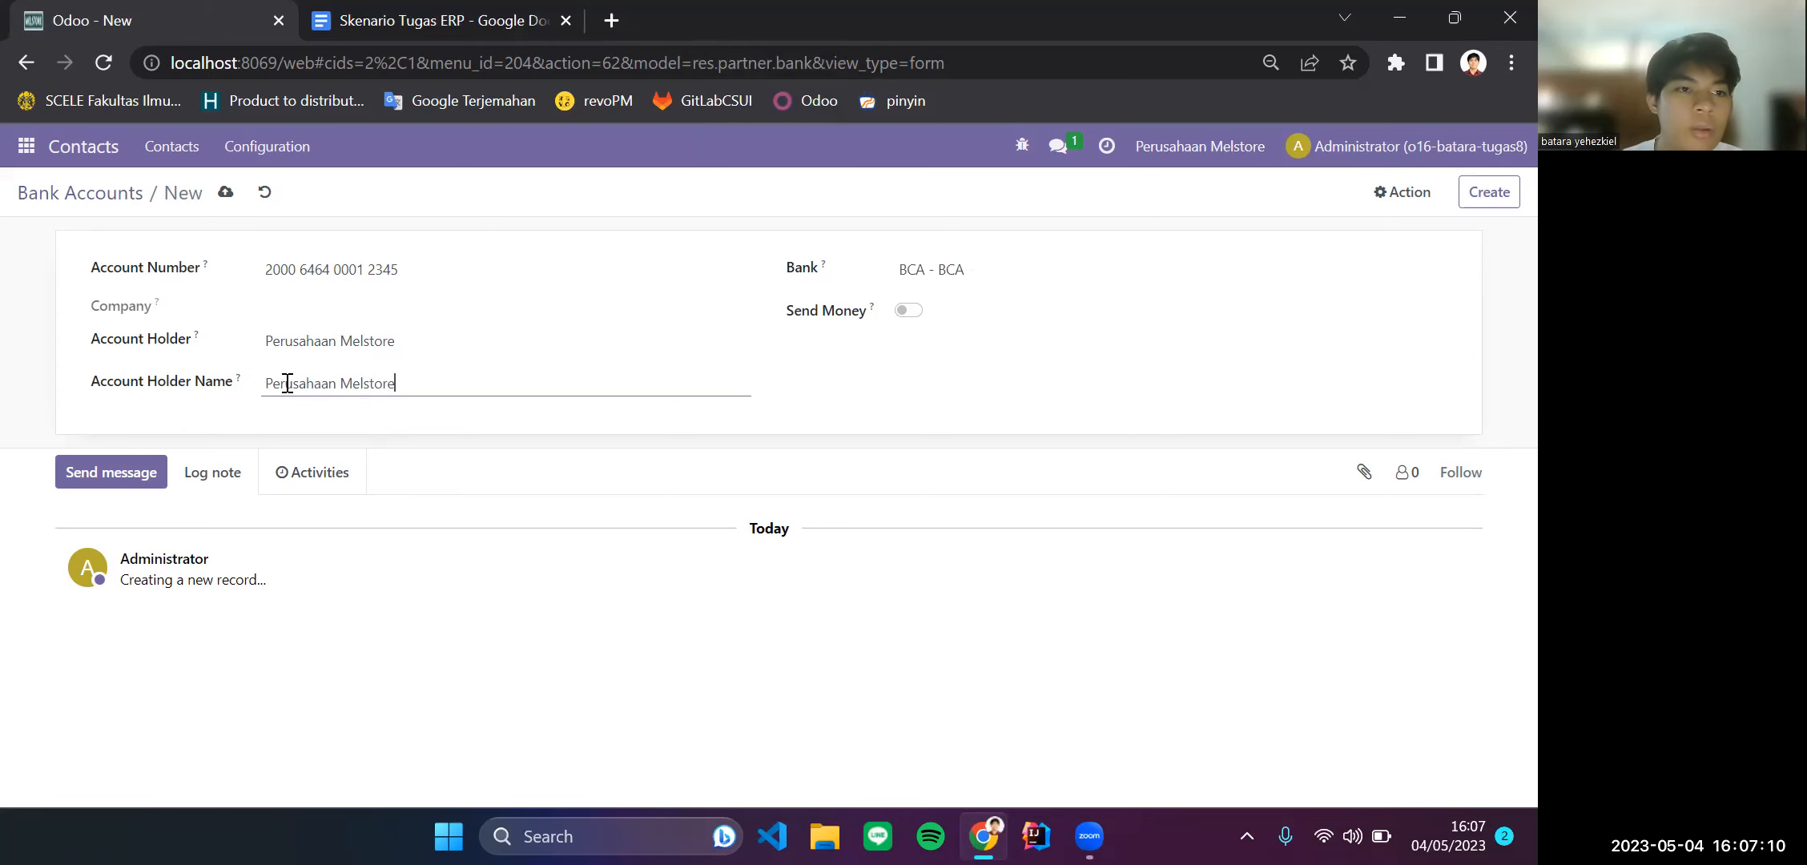
click(426, 10)
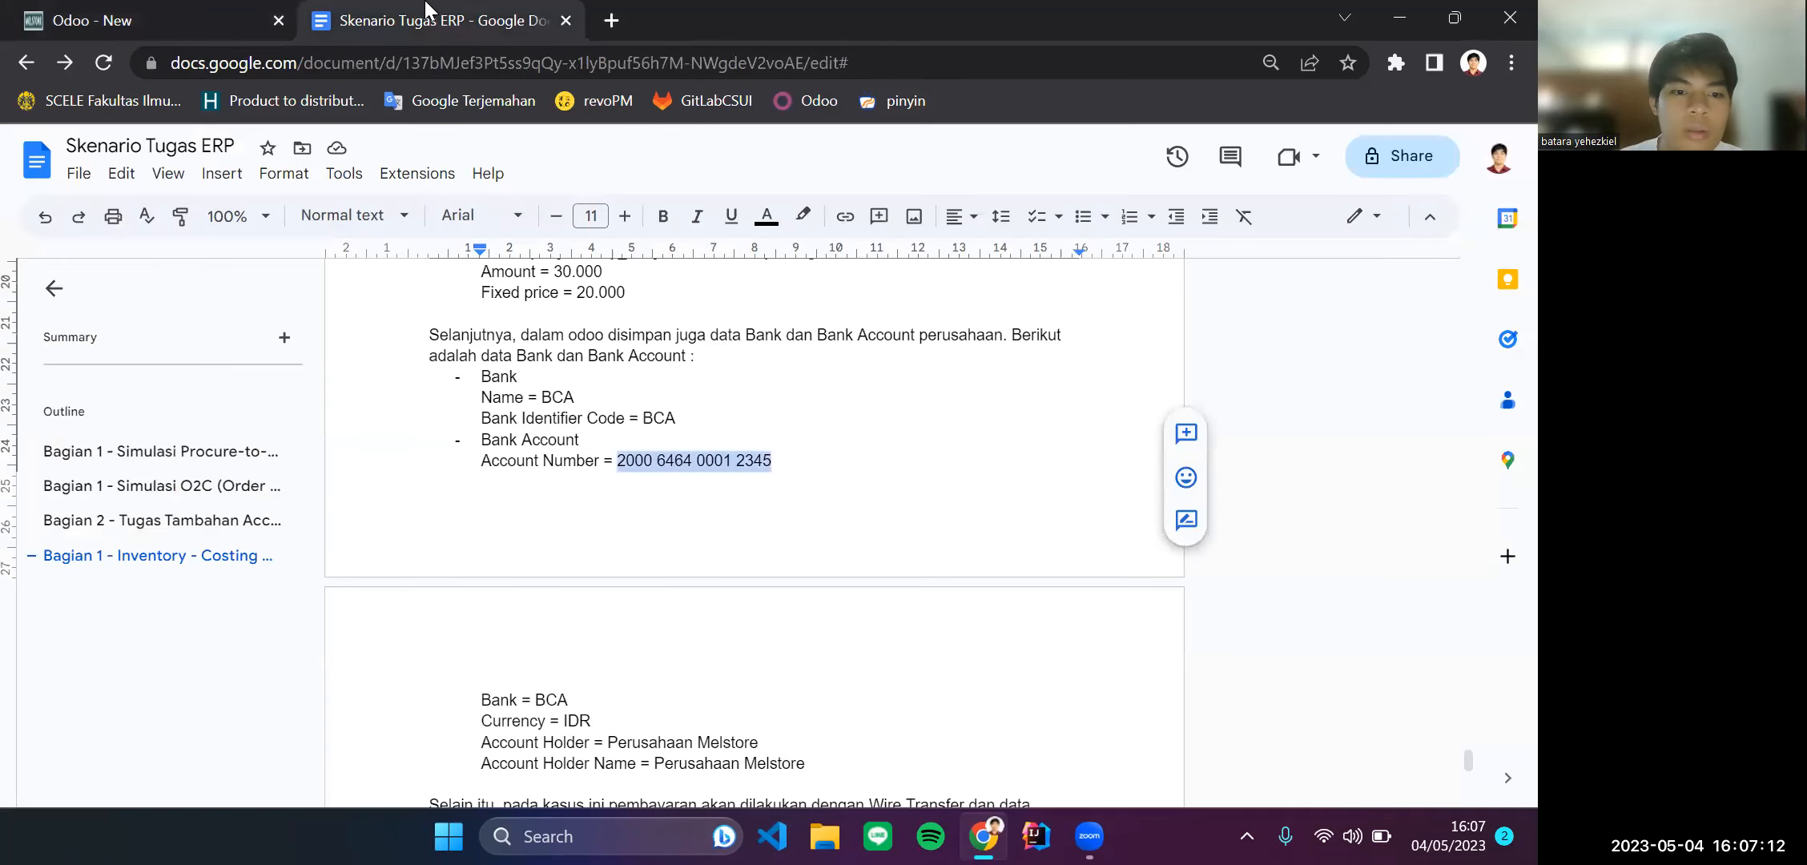
click(161, 10)
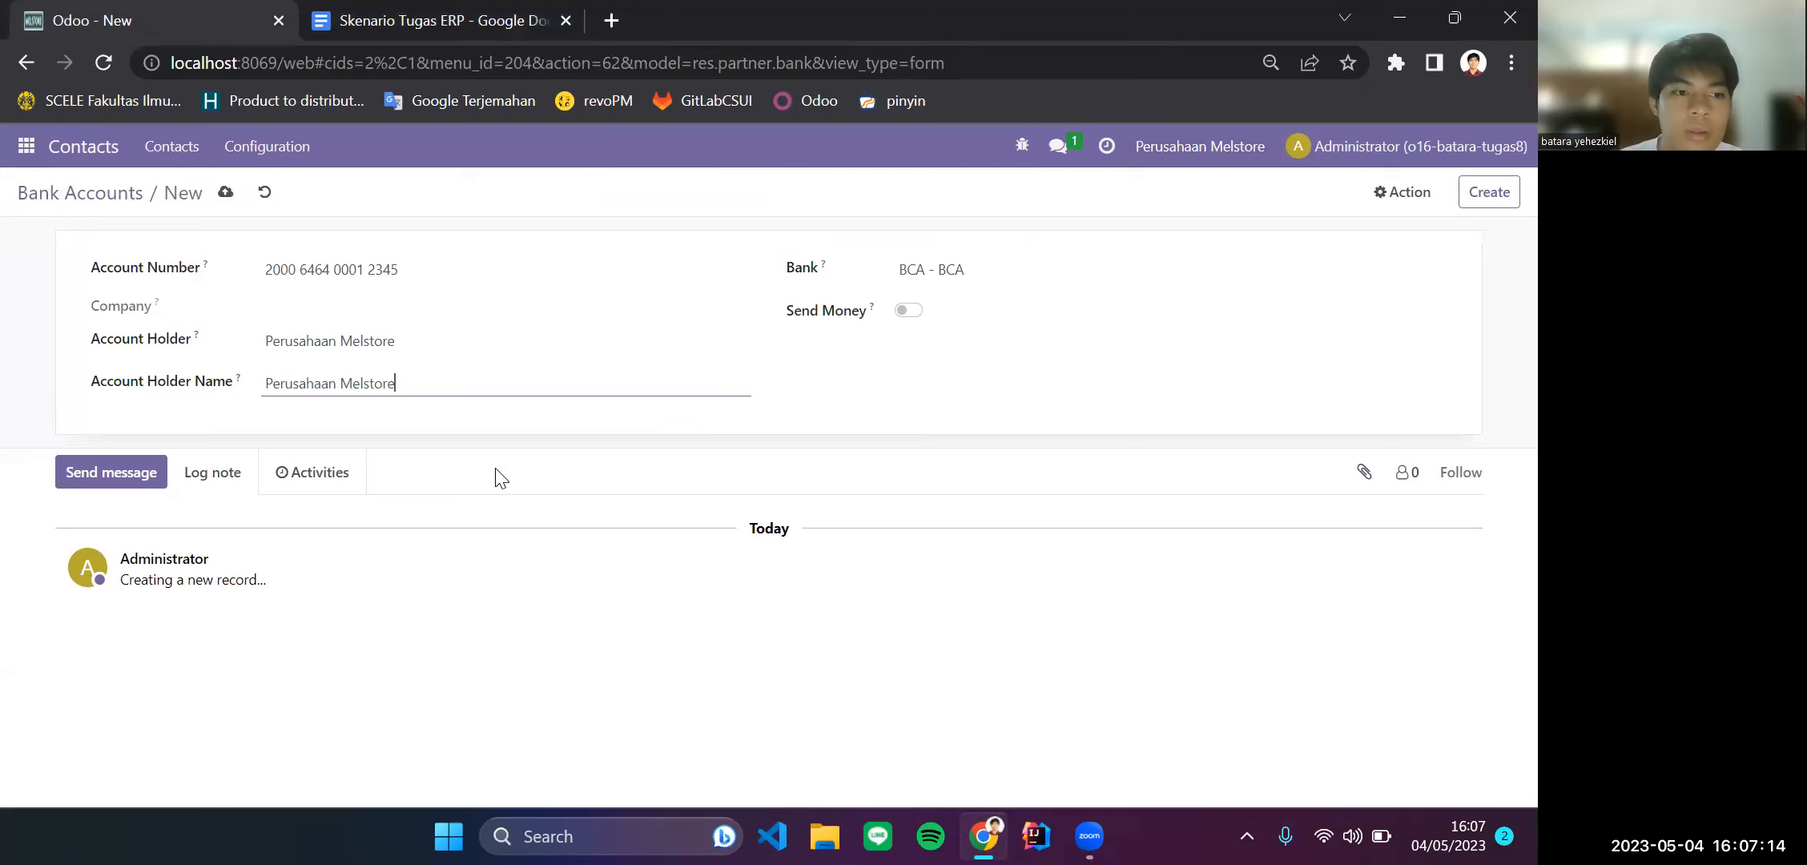
click(225, 192)
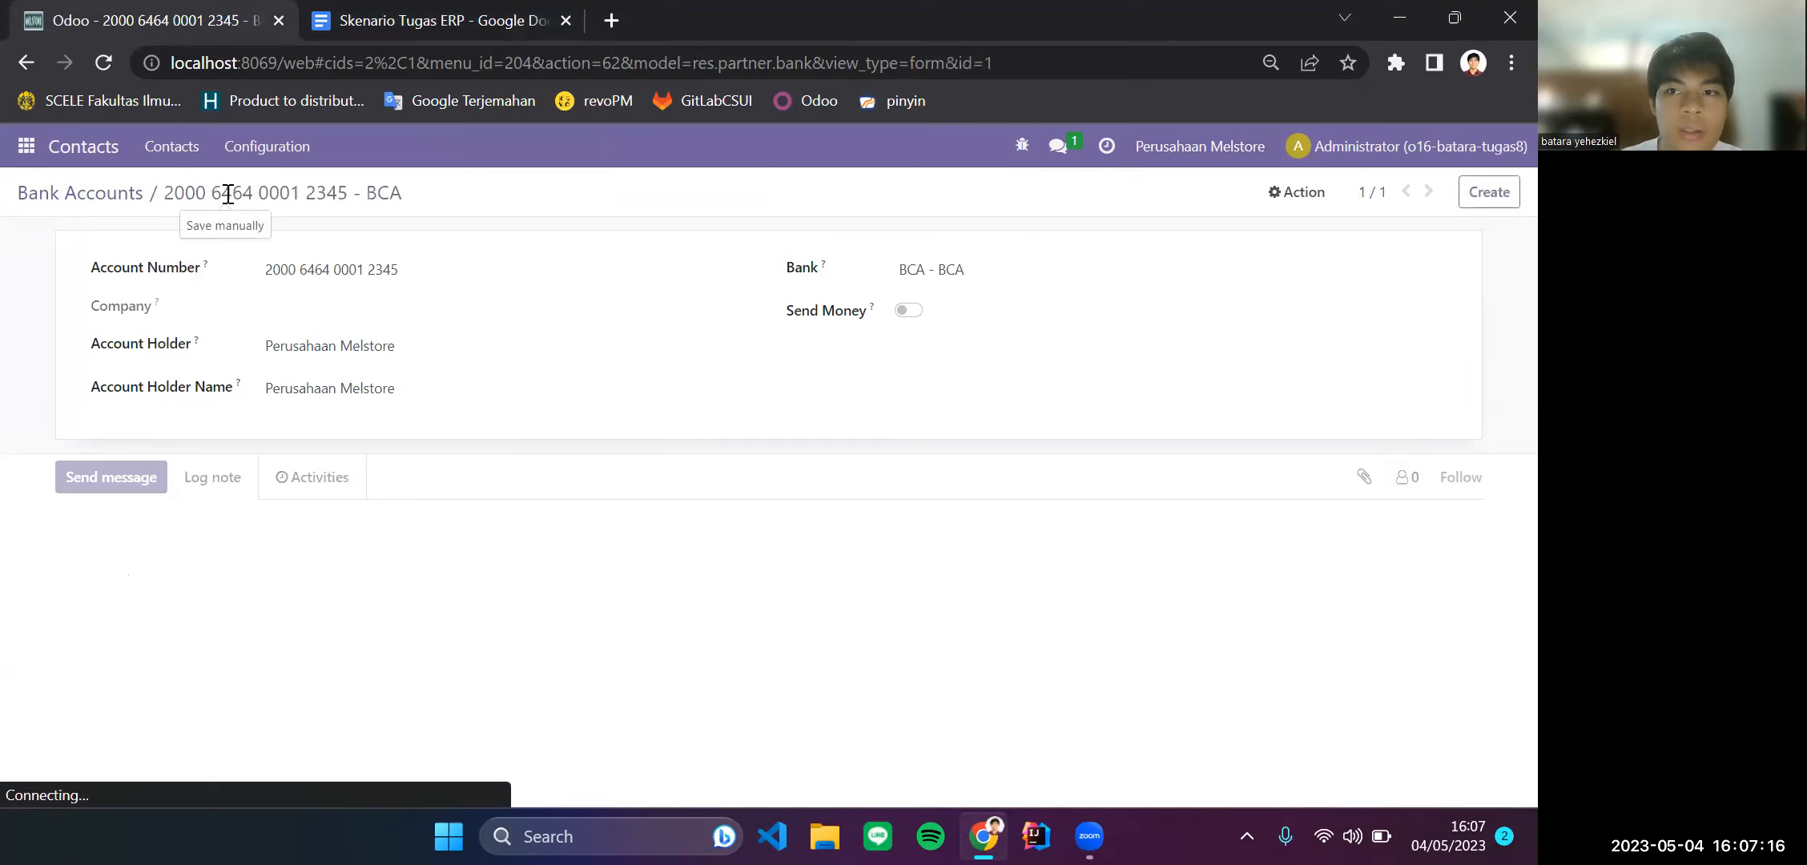
click(94, 194)
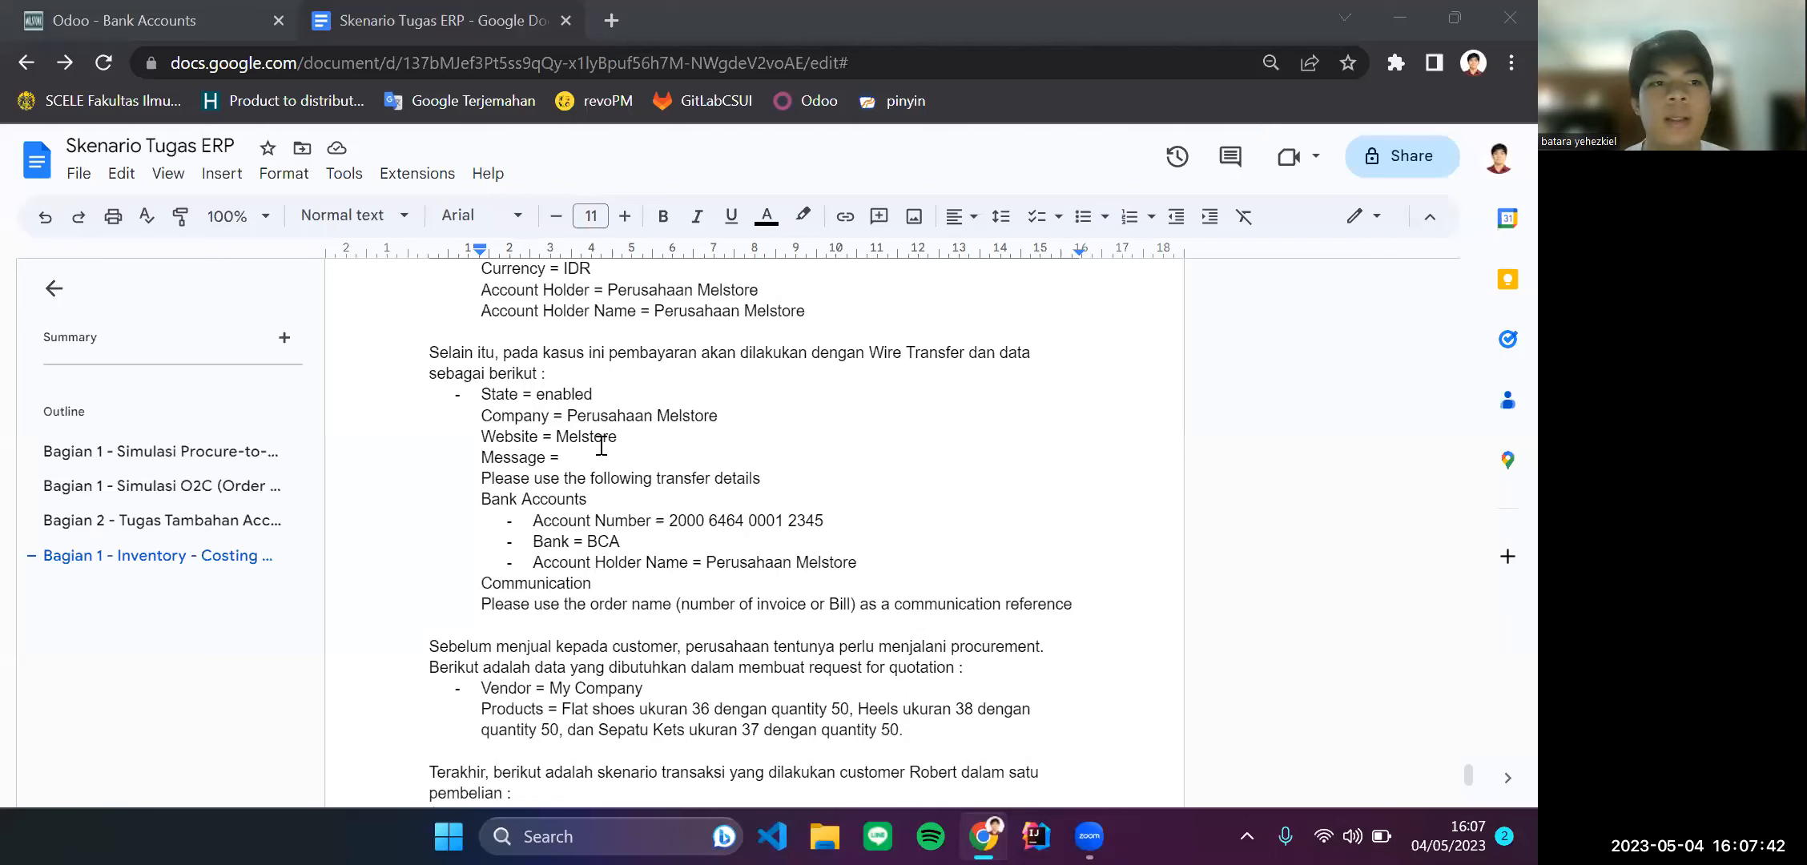
Step: Read the Wire Transfer payment data, including its state, company, website and message, in the scenario document
click(580, 383)
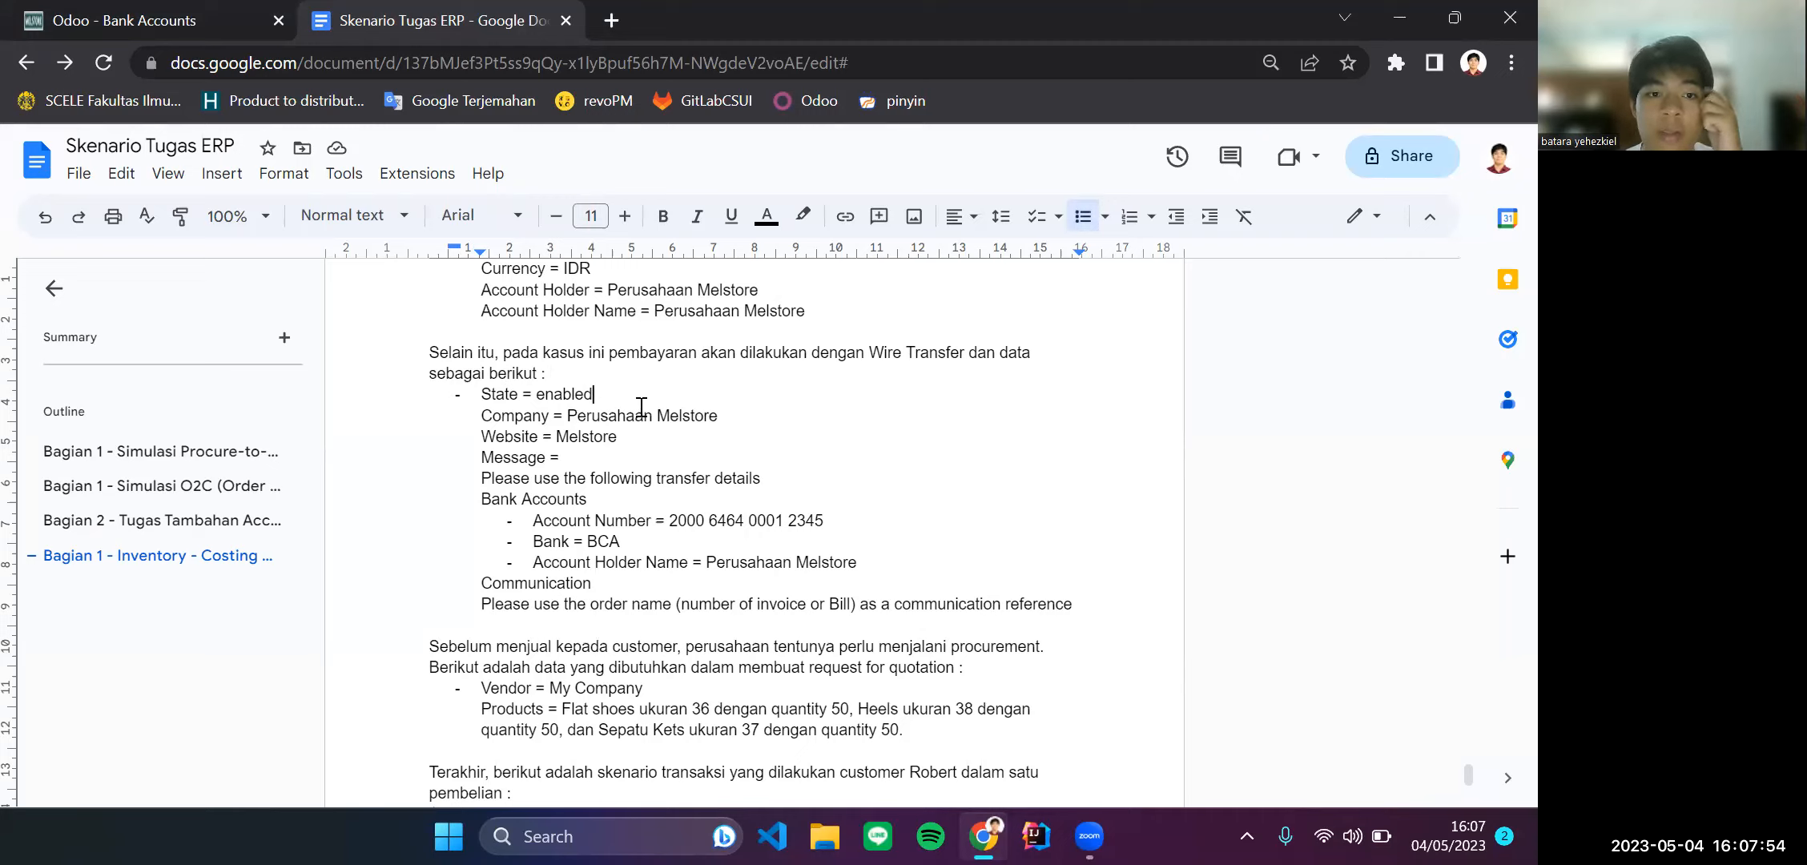
click(591, 384)
click(594, 391)
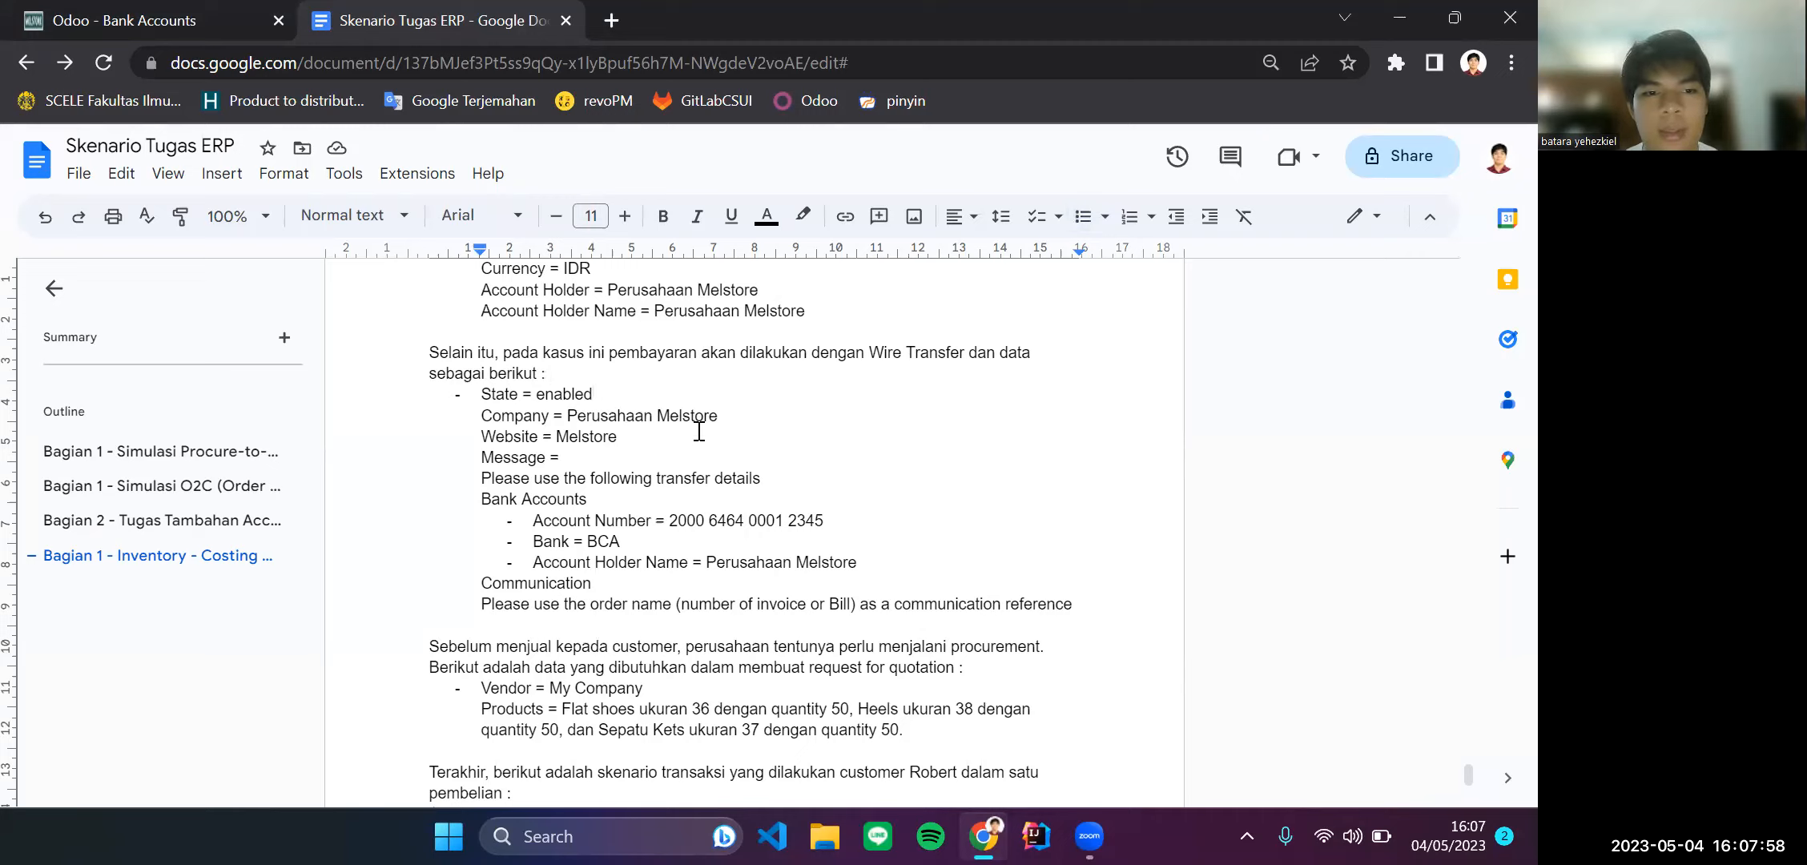
drag(482, 476, 1078, 605)
click(1076, 605)
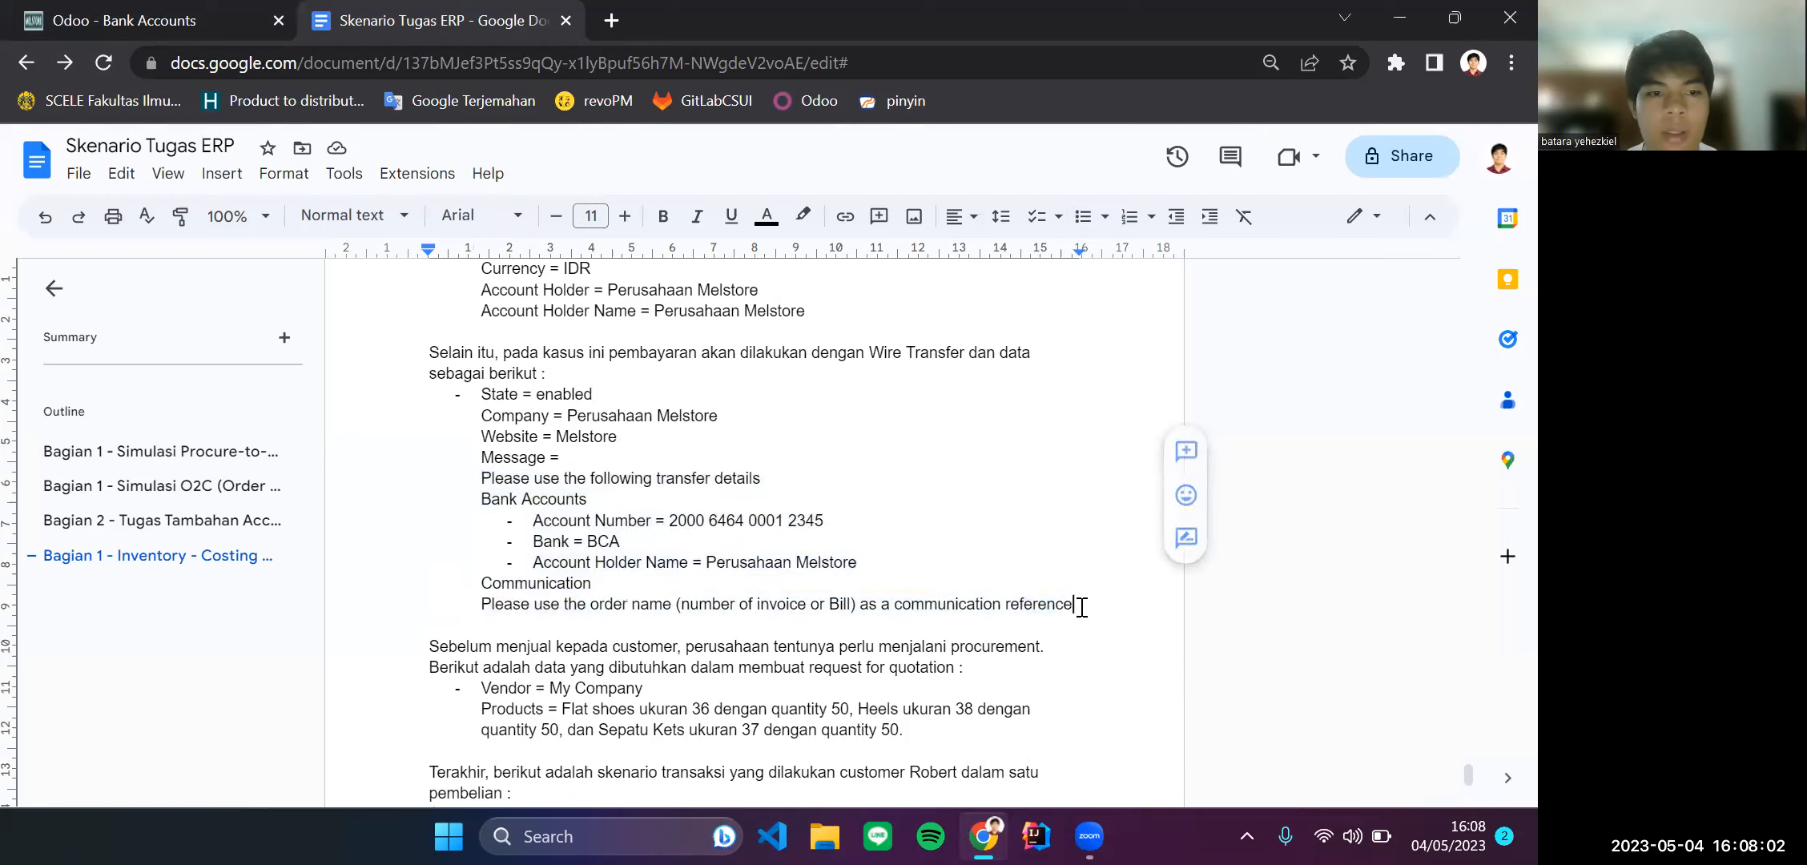
Step: Return to Odoo, open the Website app's payment providers, and install Wire Transfer
click(136, 10)
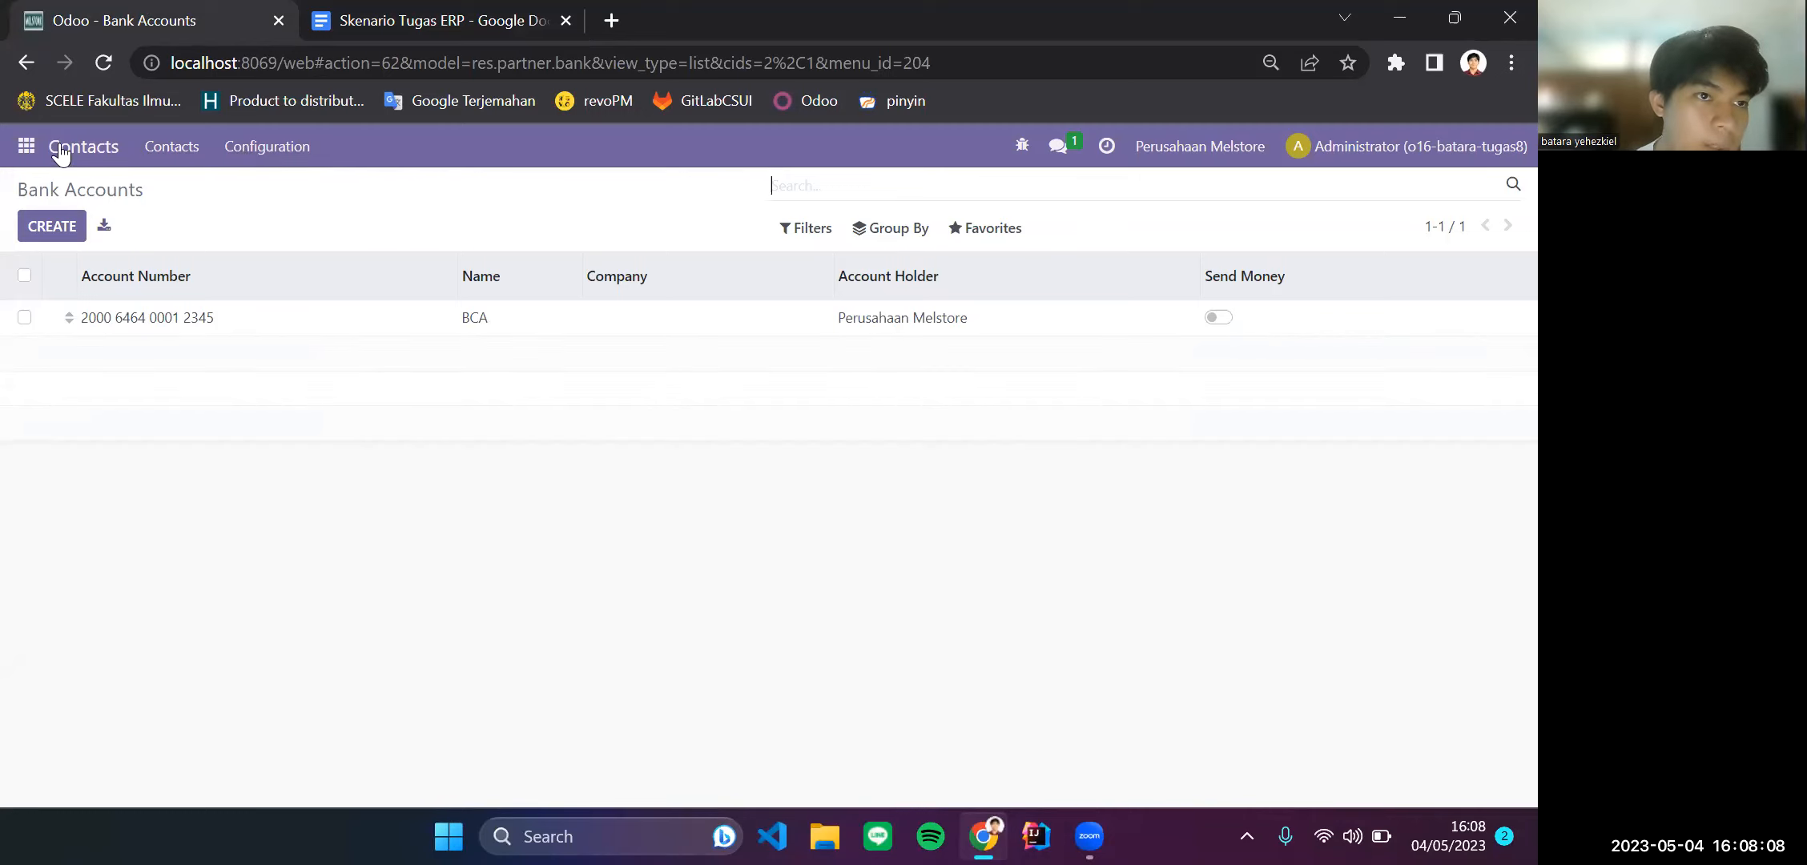
click(24, 146)
click(52, 357)
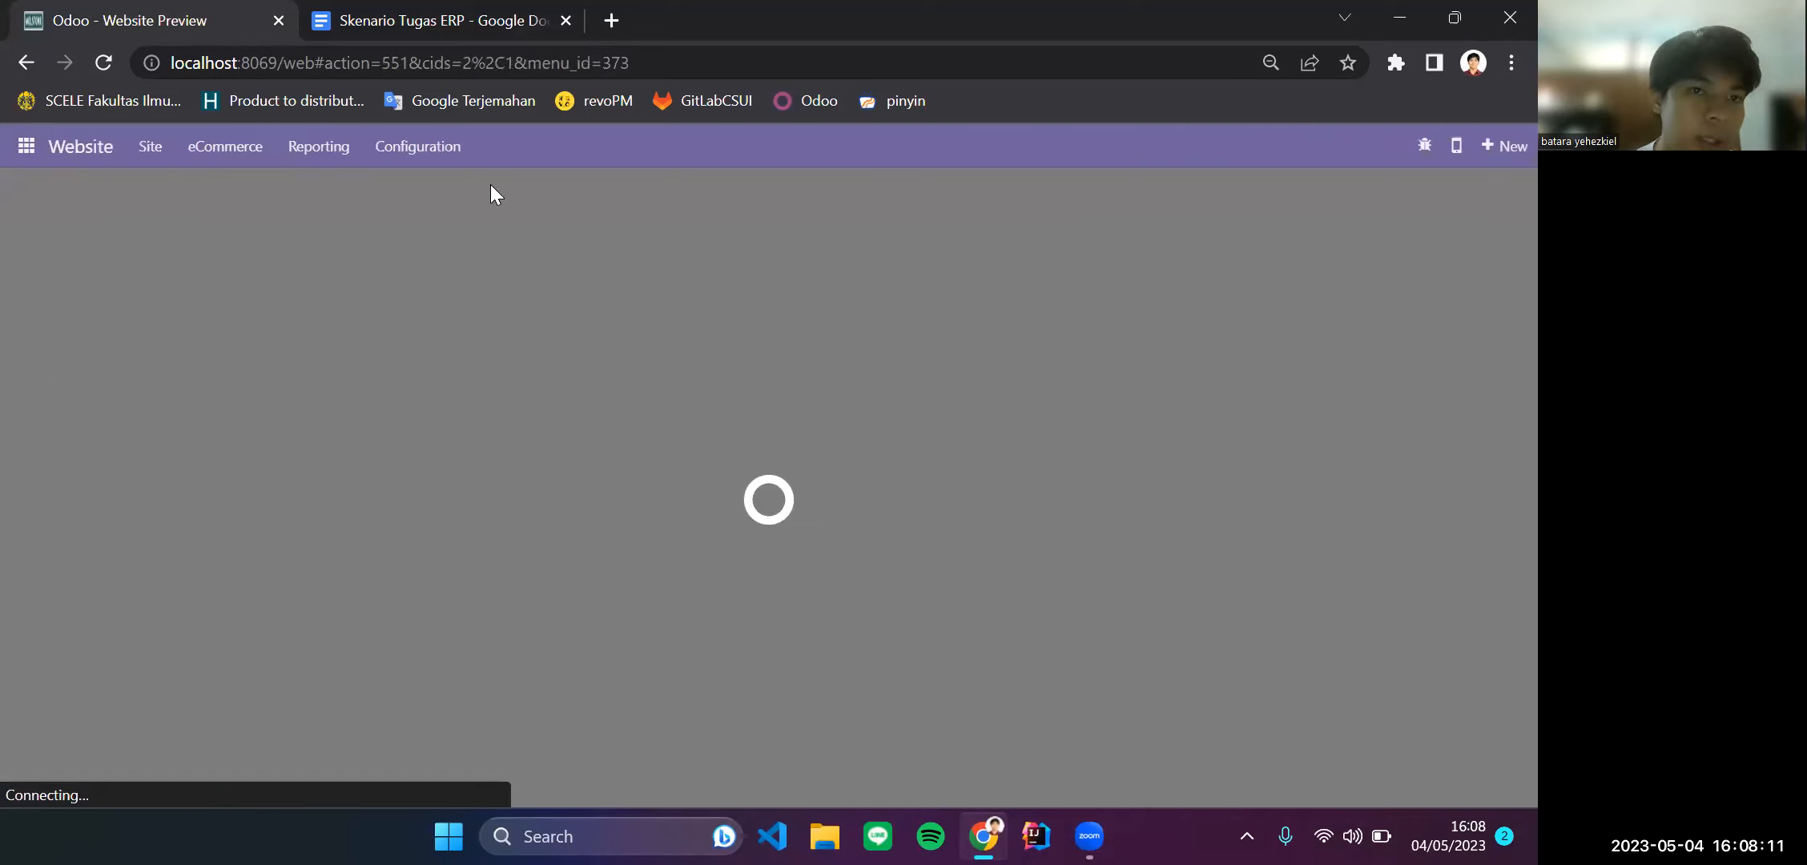
click(441, 148)
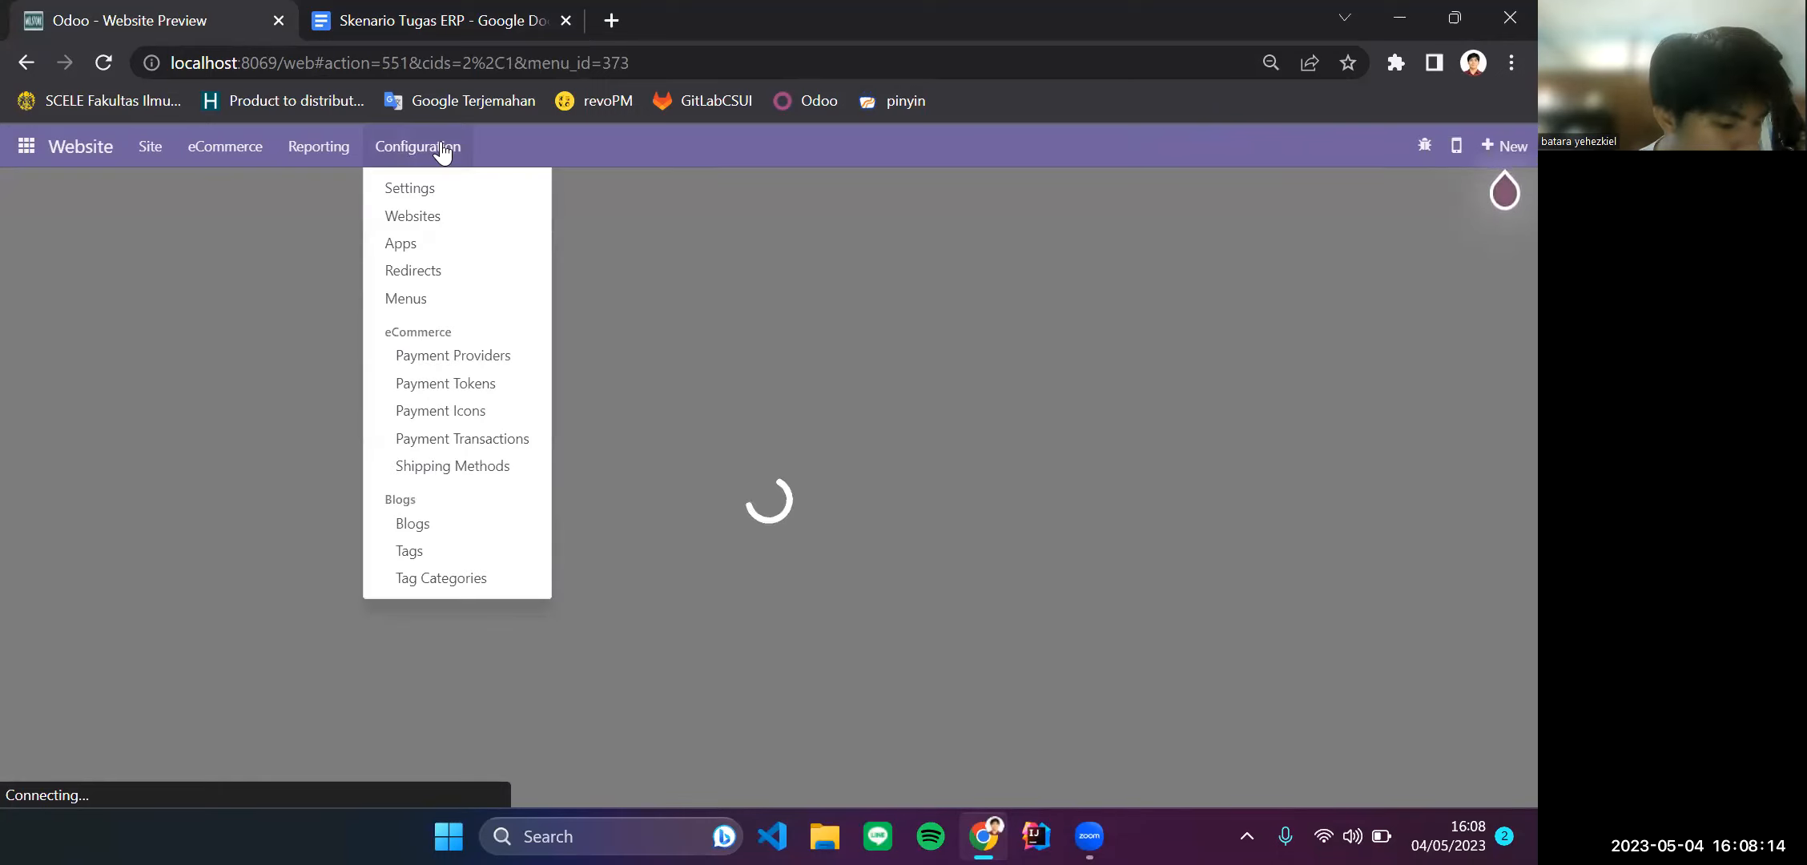
click(471, 349)
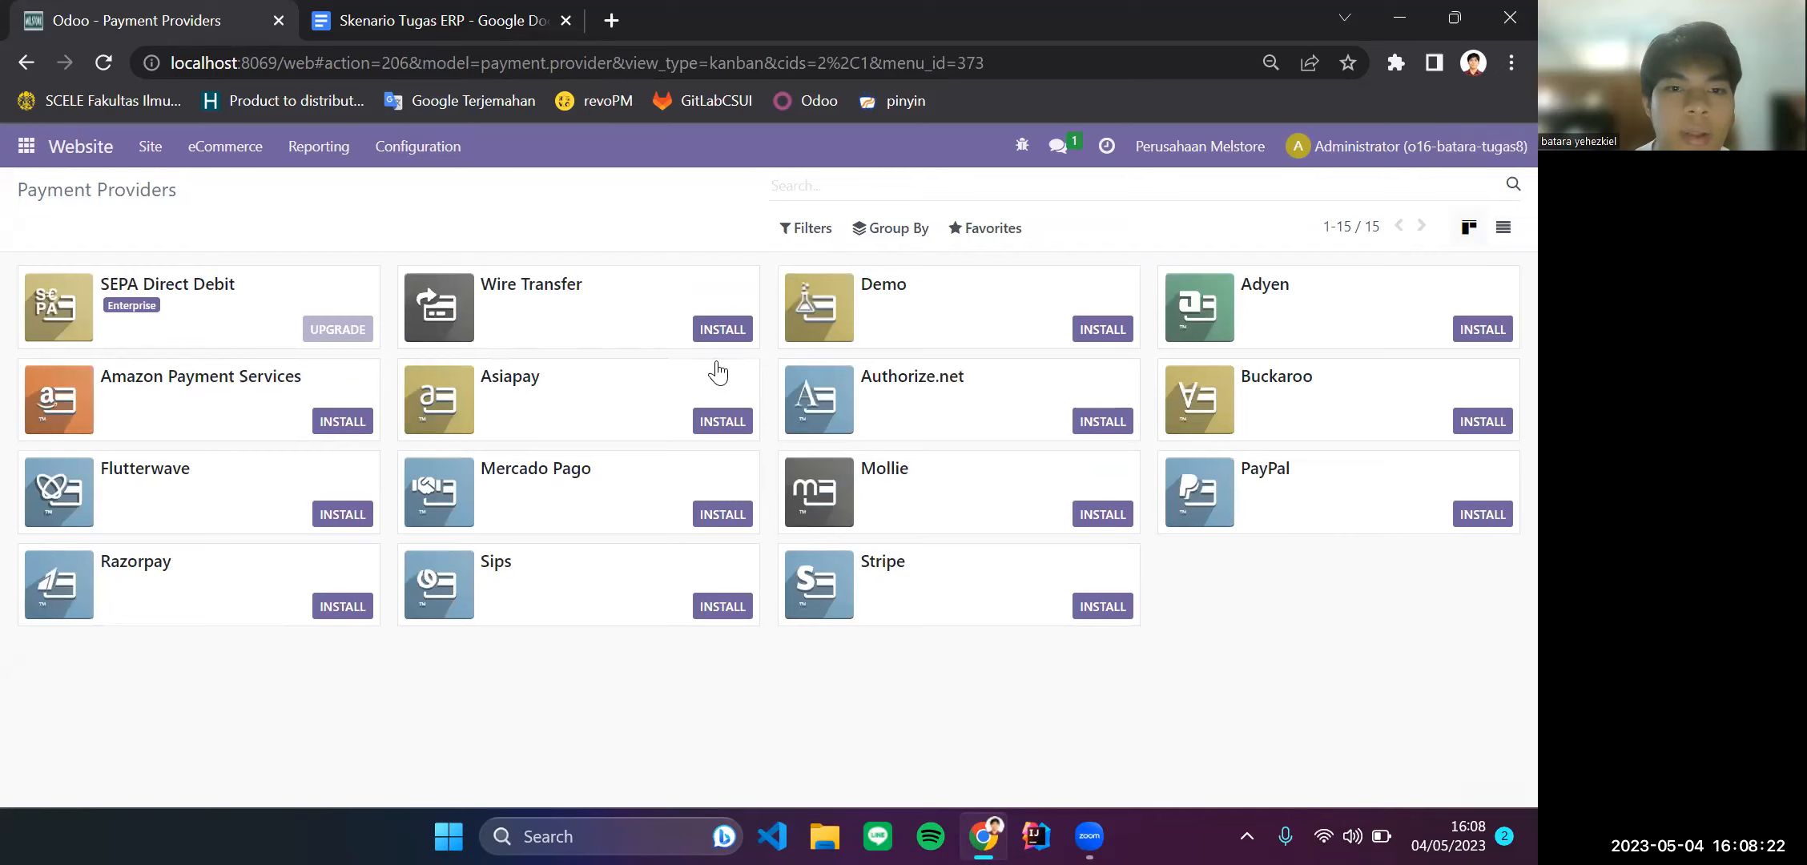
click(708, 335)
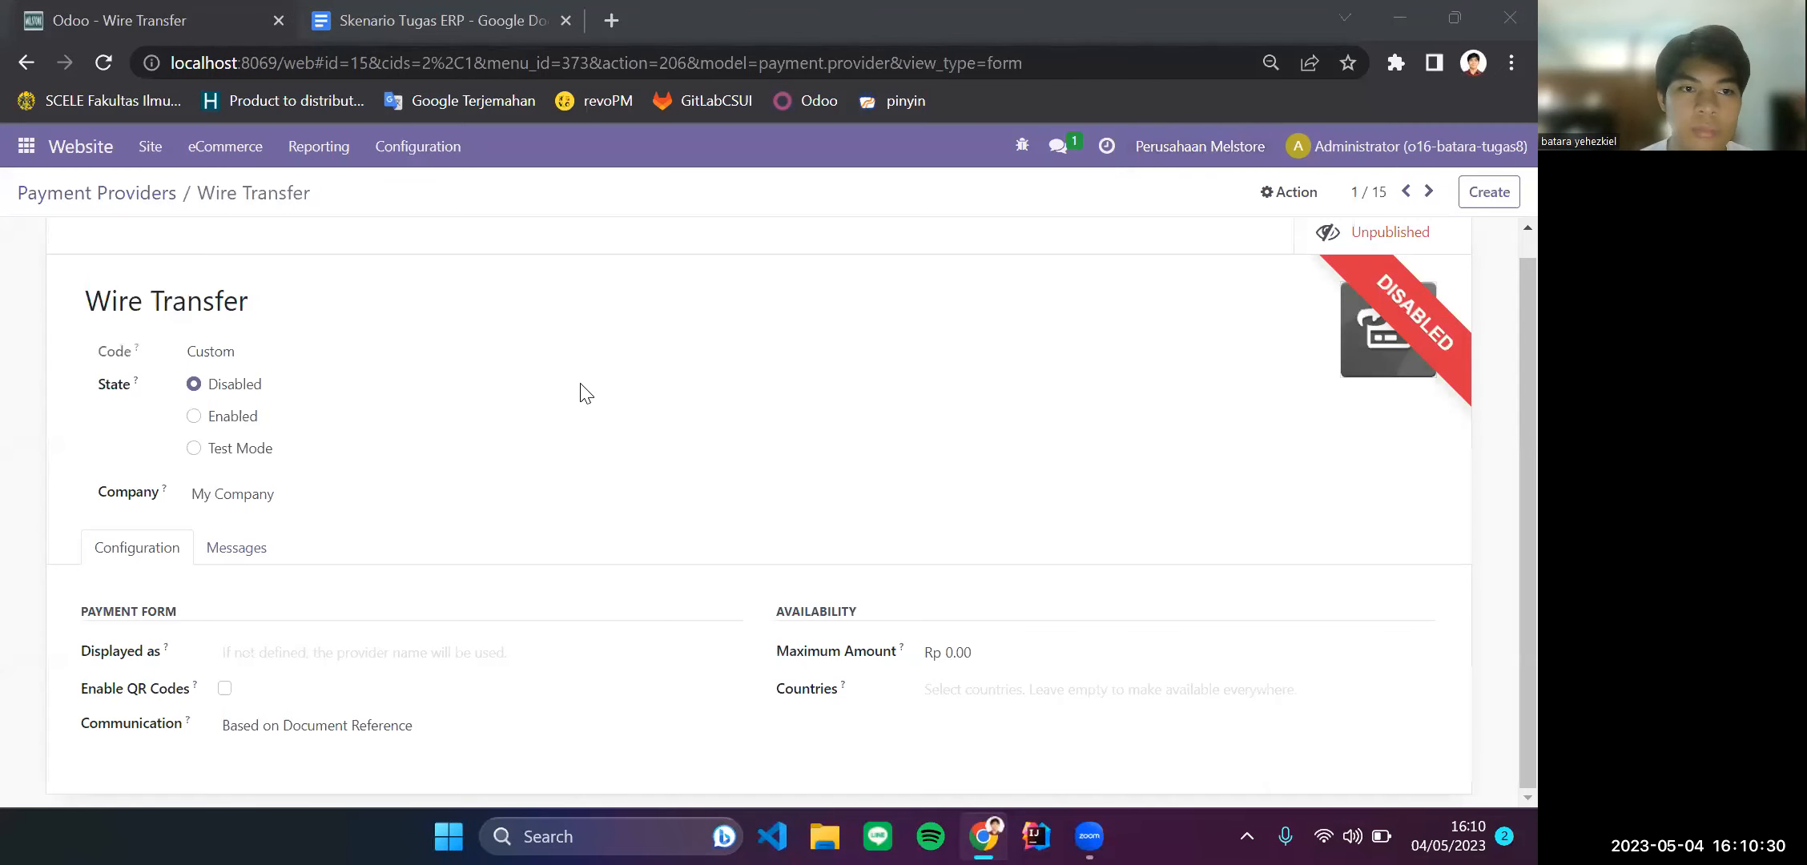
Step: Set the Wire Transfer provider's state to Enabled and its company to Perusahaan Melstore
scroll(418, 418, up, 1)
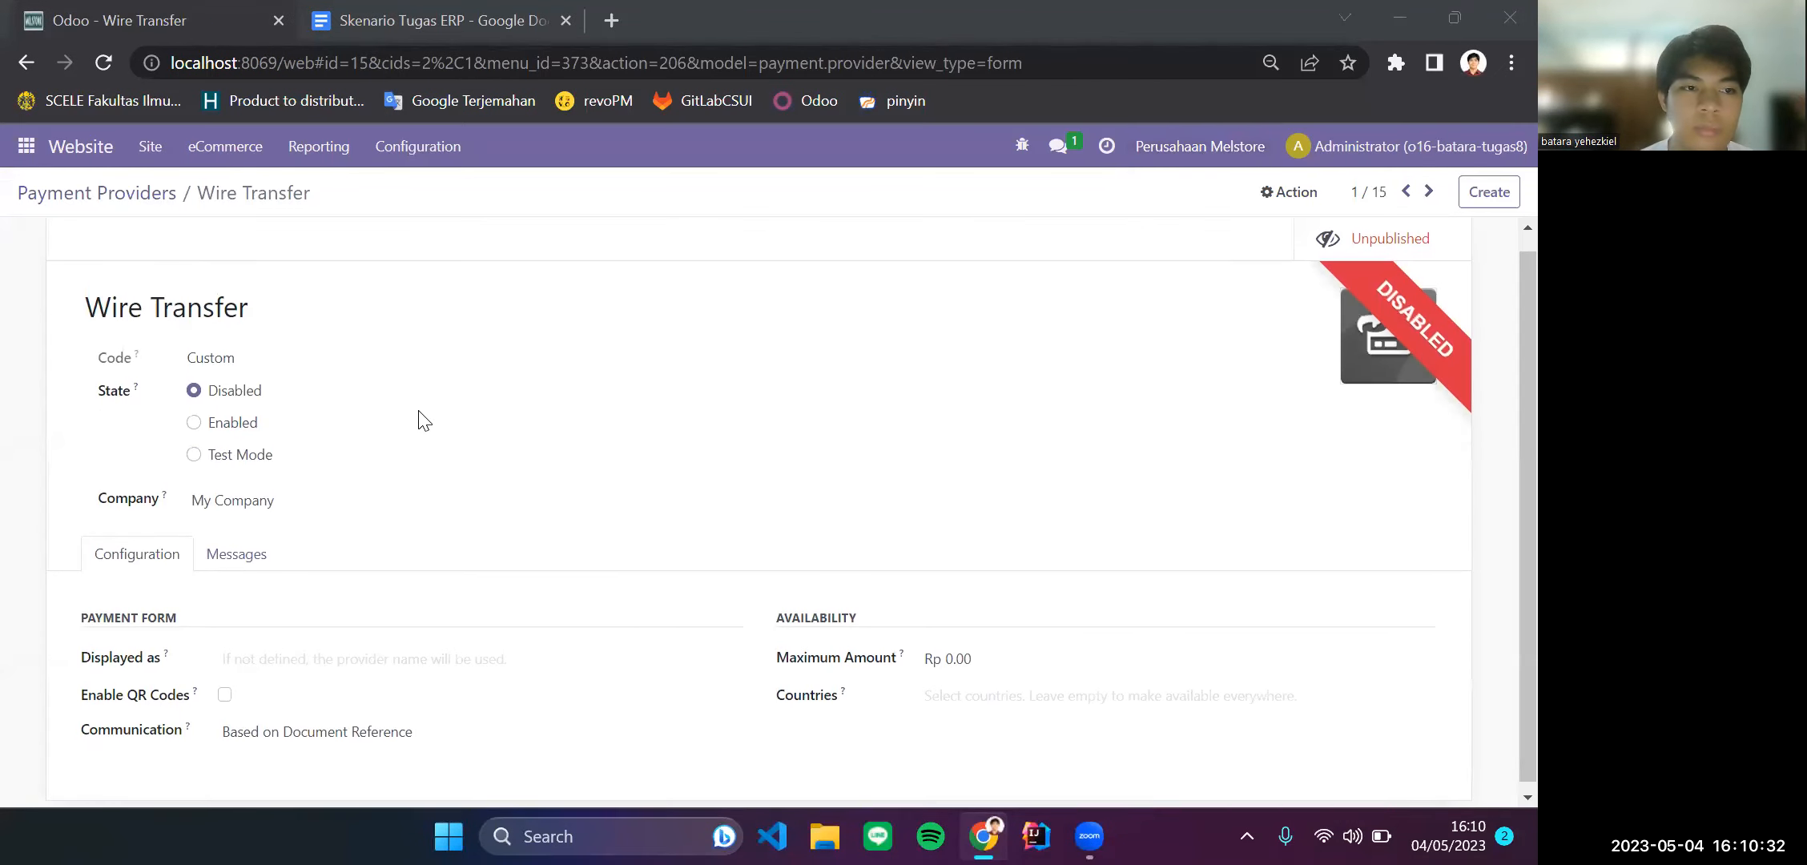
scroll(256, 380, up, 1)
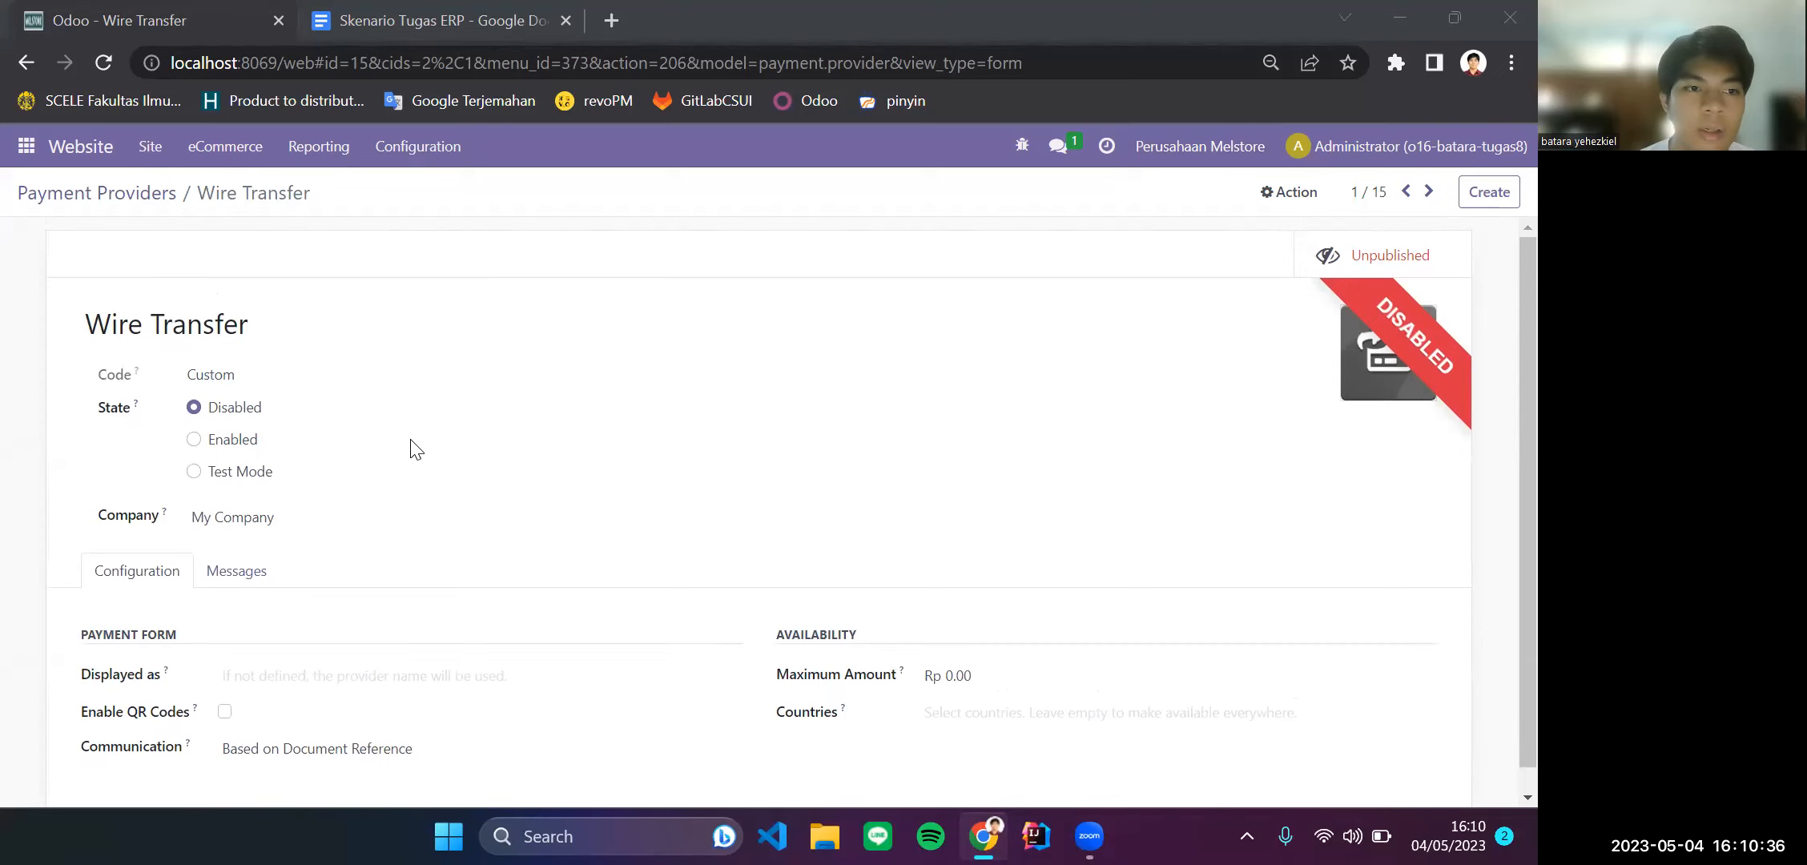
scroll(415, 448, down, 1)
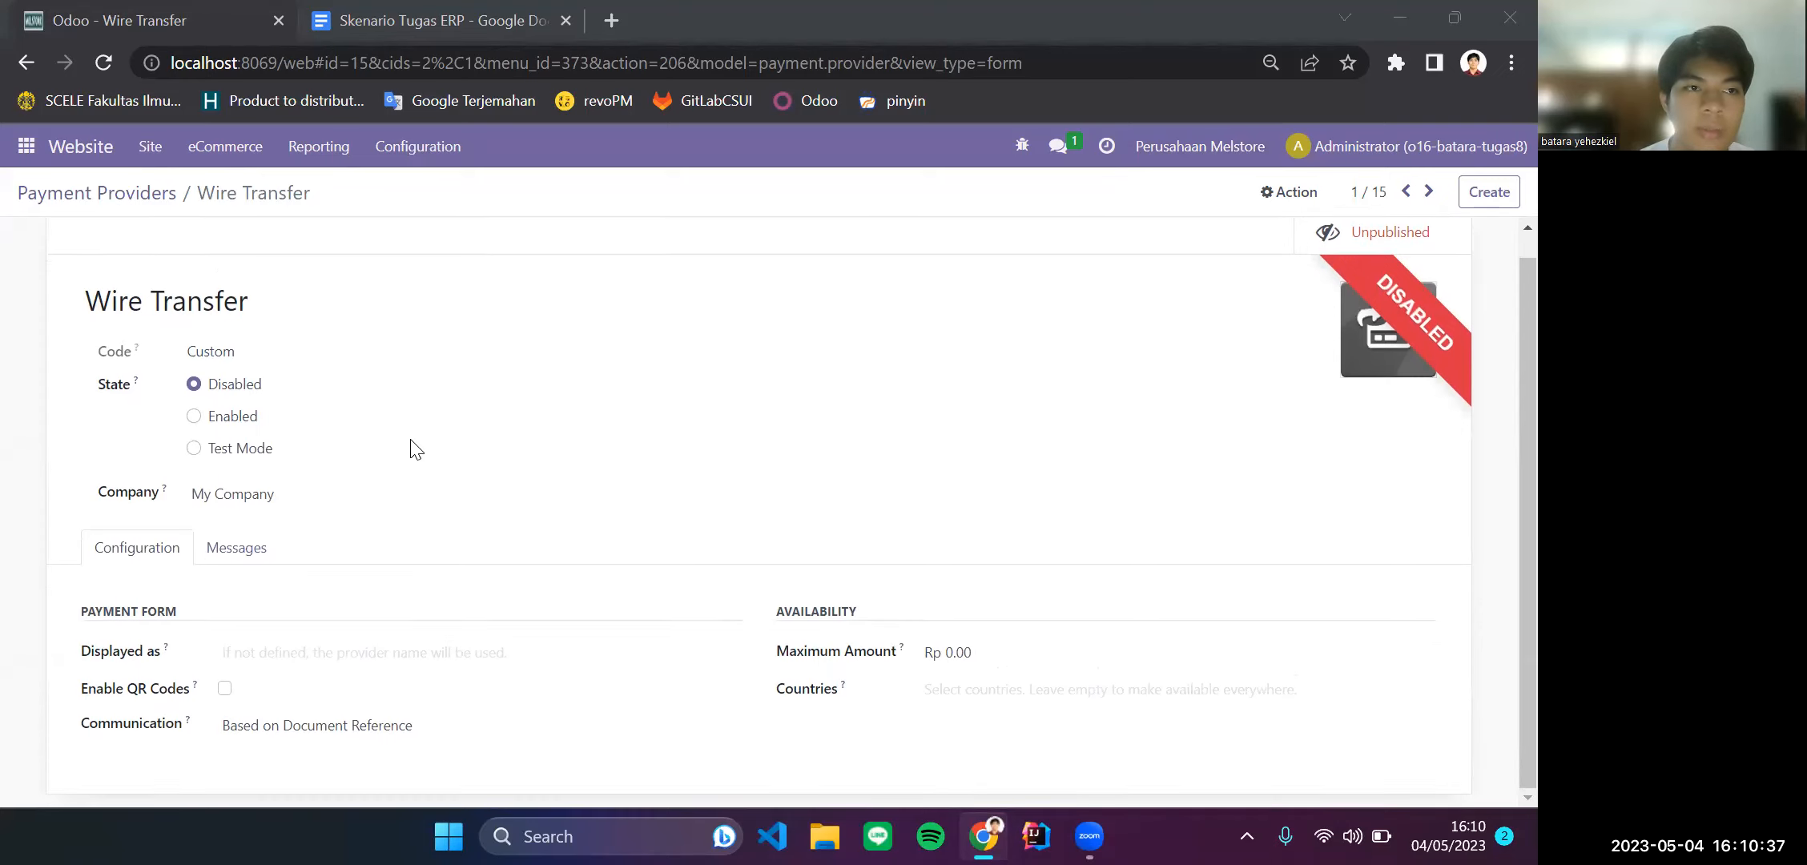
click(440, 18)
click(80, 12)
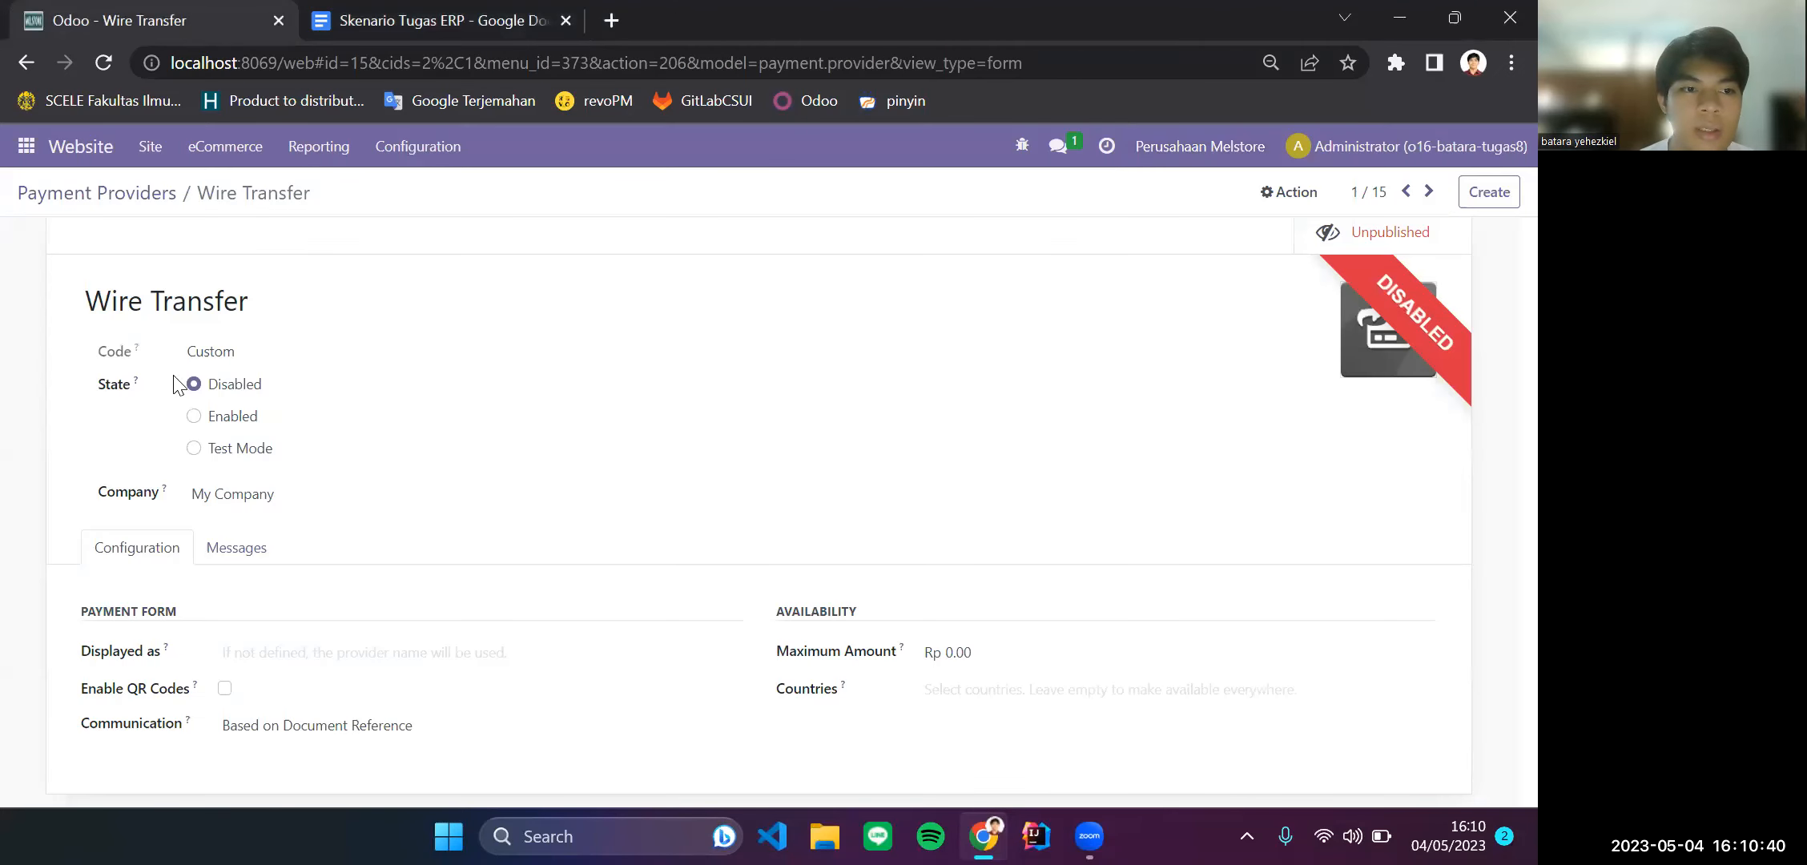
click(195, 415)
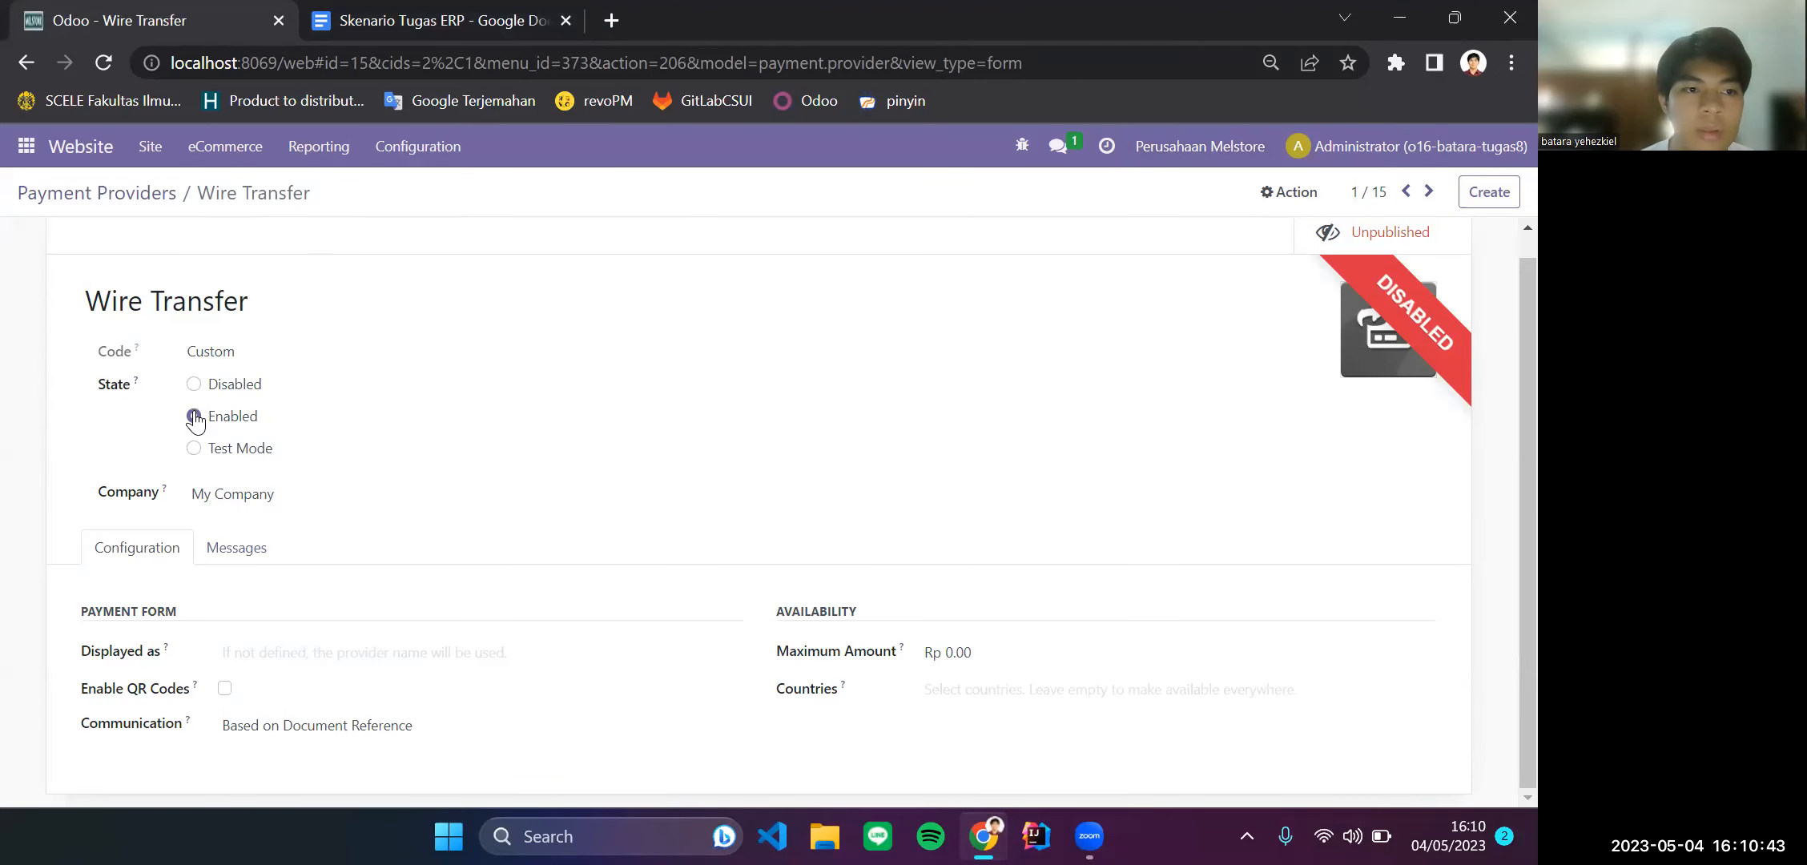
click(295, 493)
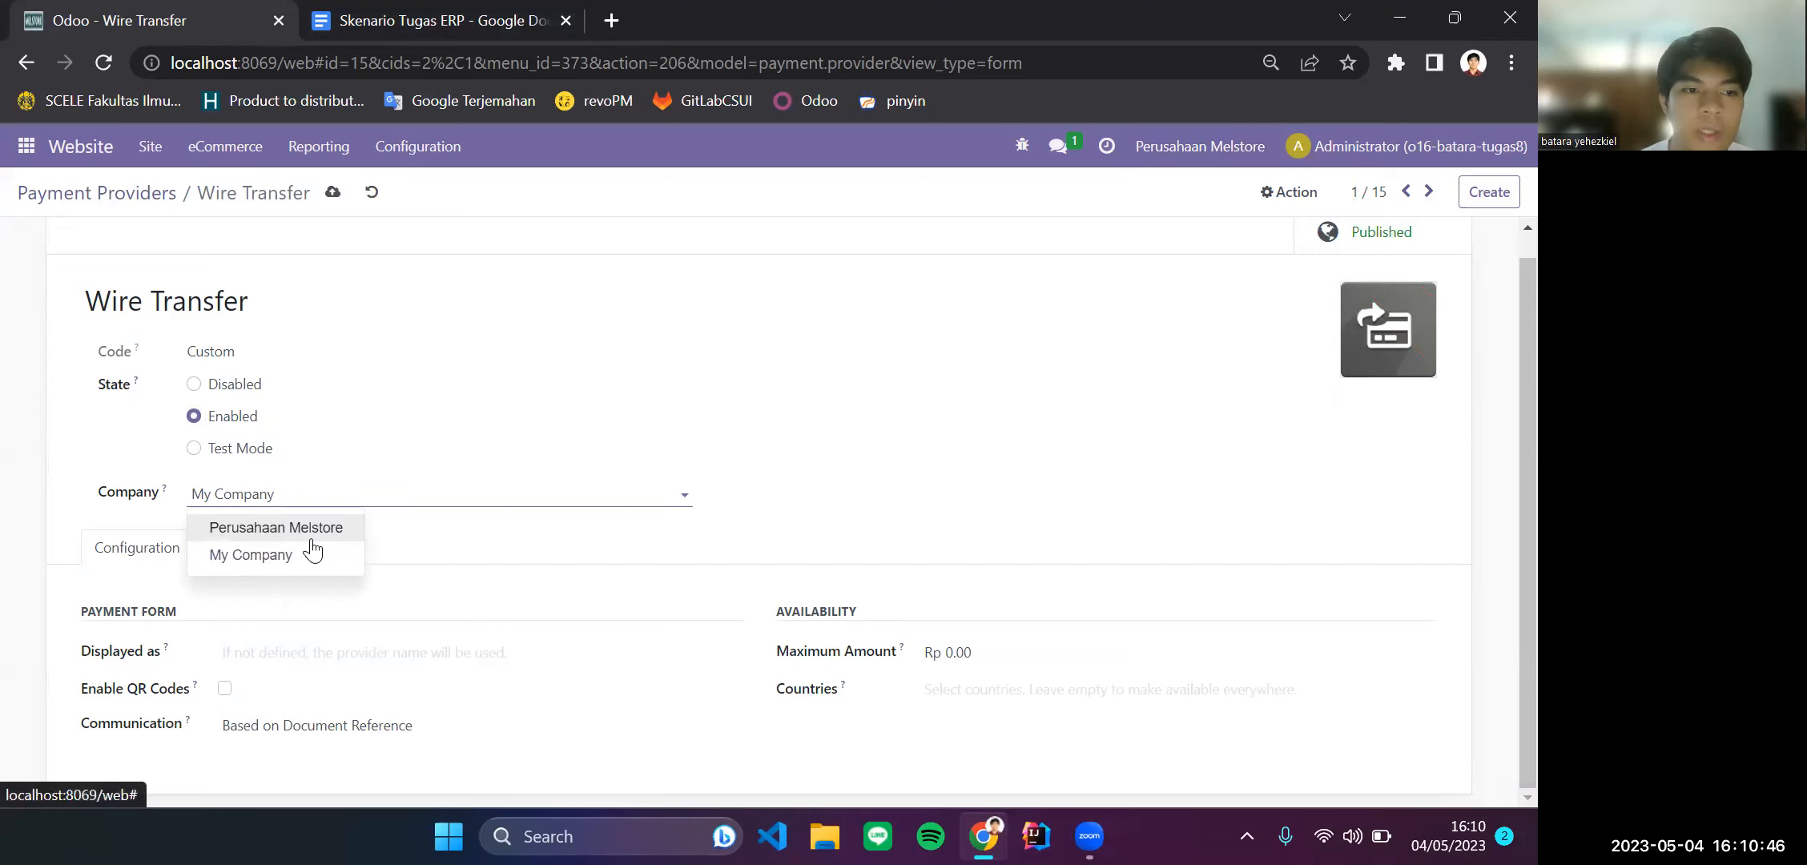
click(302, 531)
Step: Check the Wire Transfer data in the scenario document and open the provider's pending message for editing
click(444, 12)
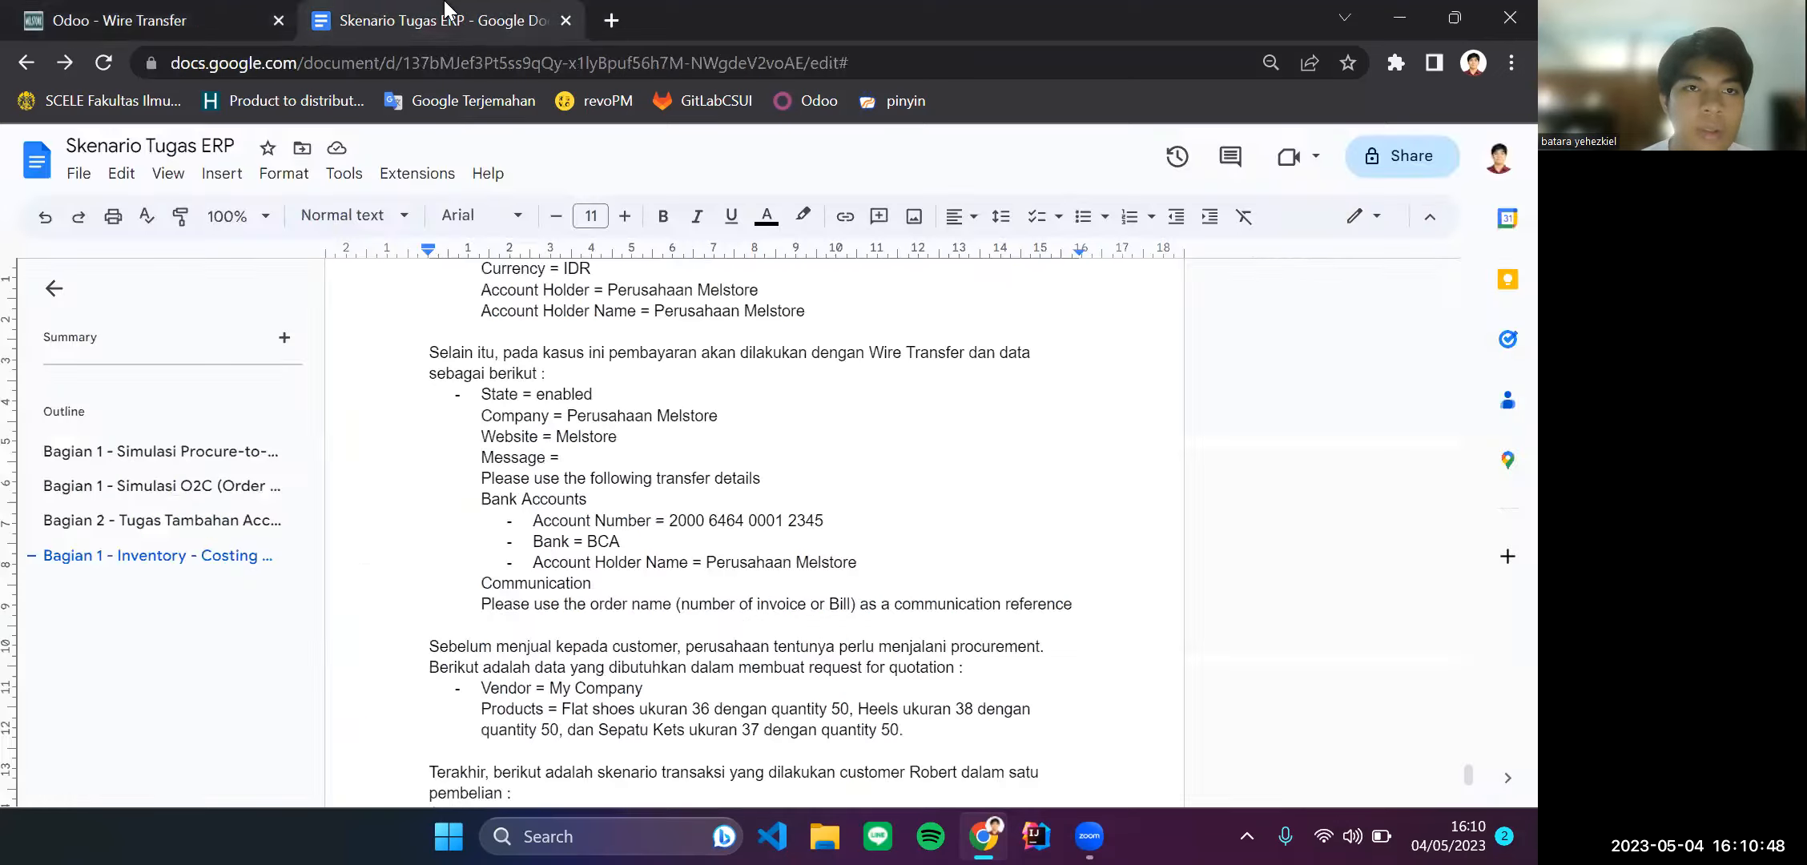
click(170, 13)
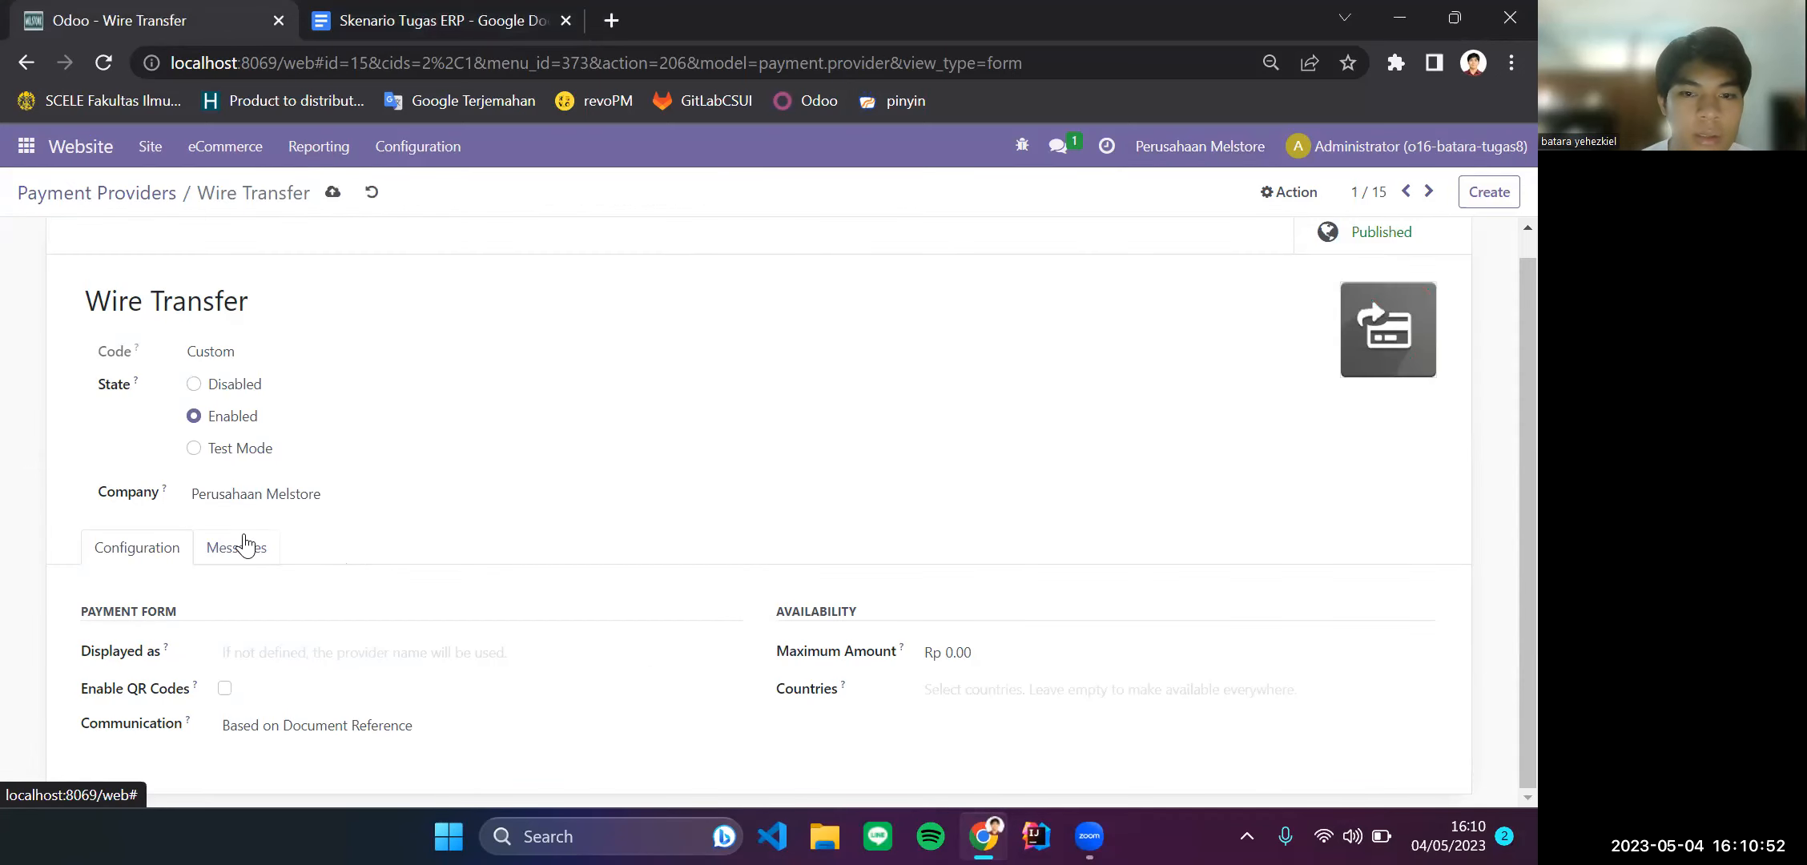
click(271, 557)
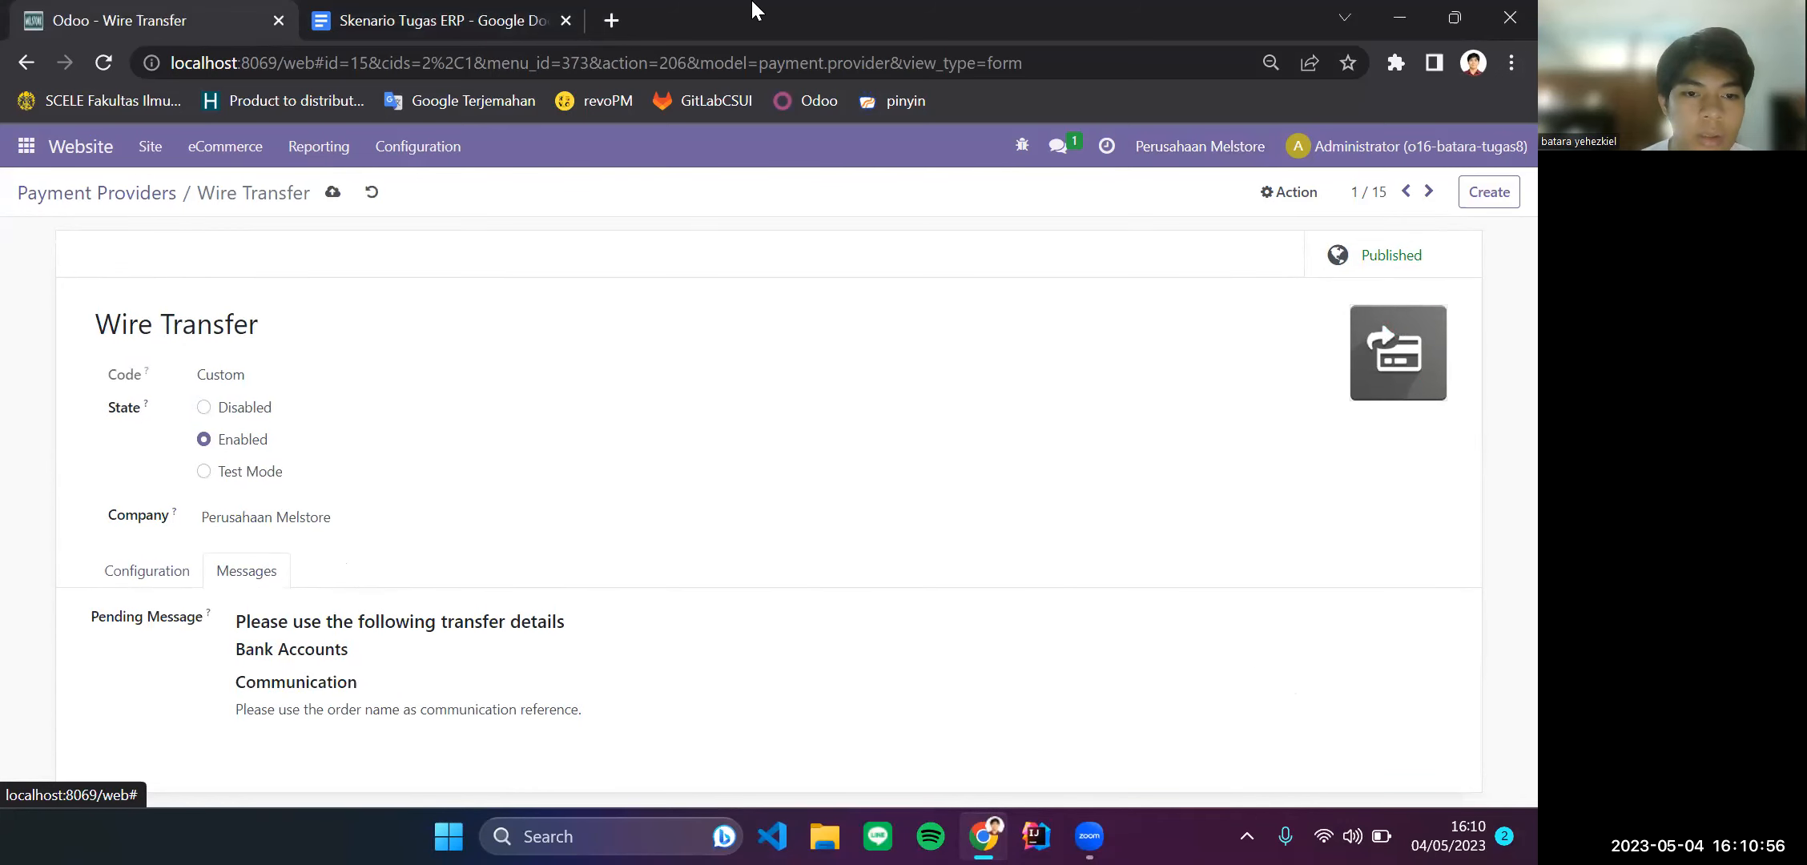
click(463, 15)
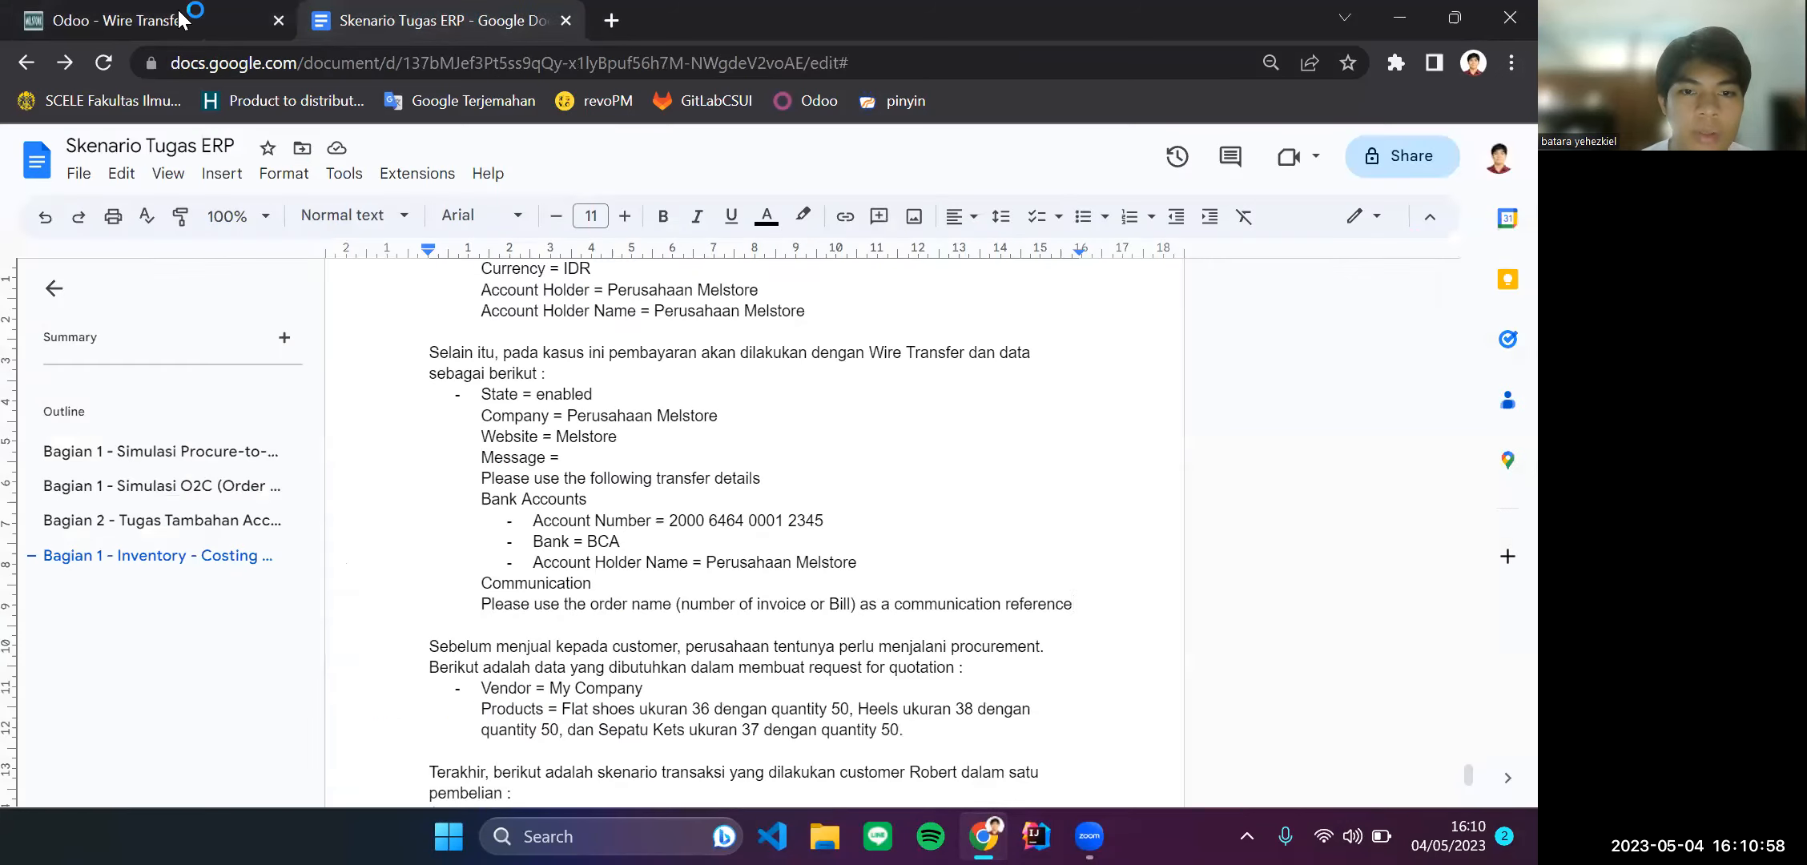
click(80, 10)
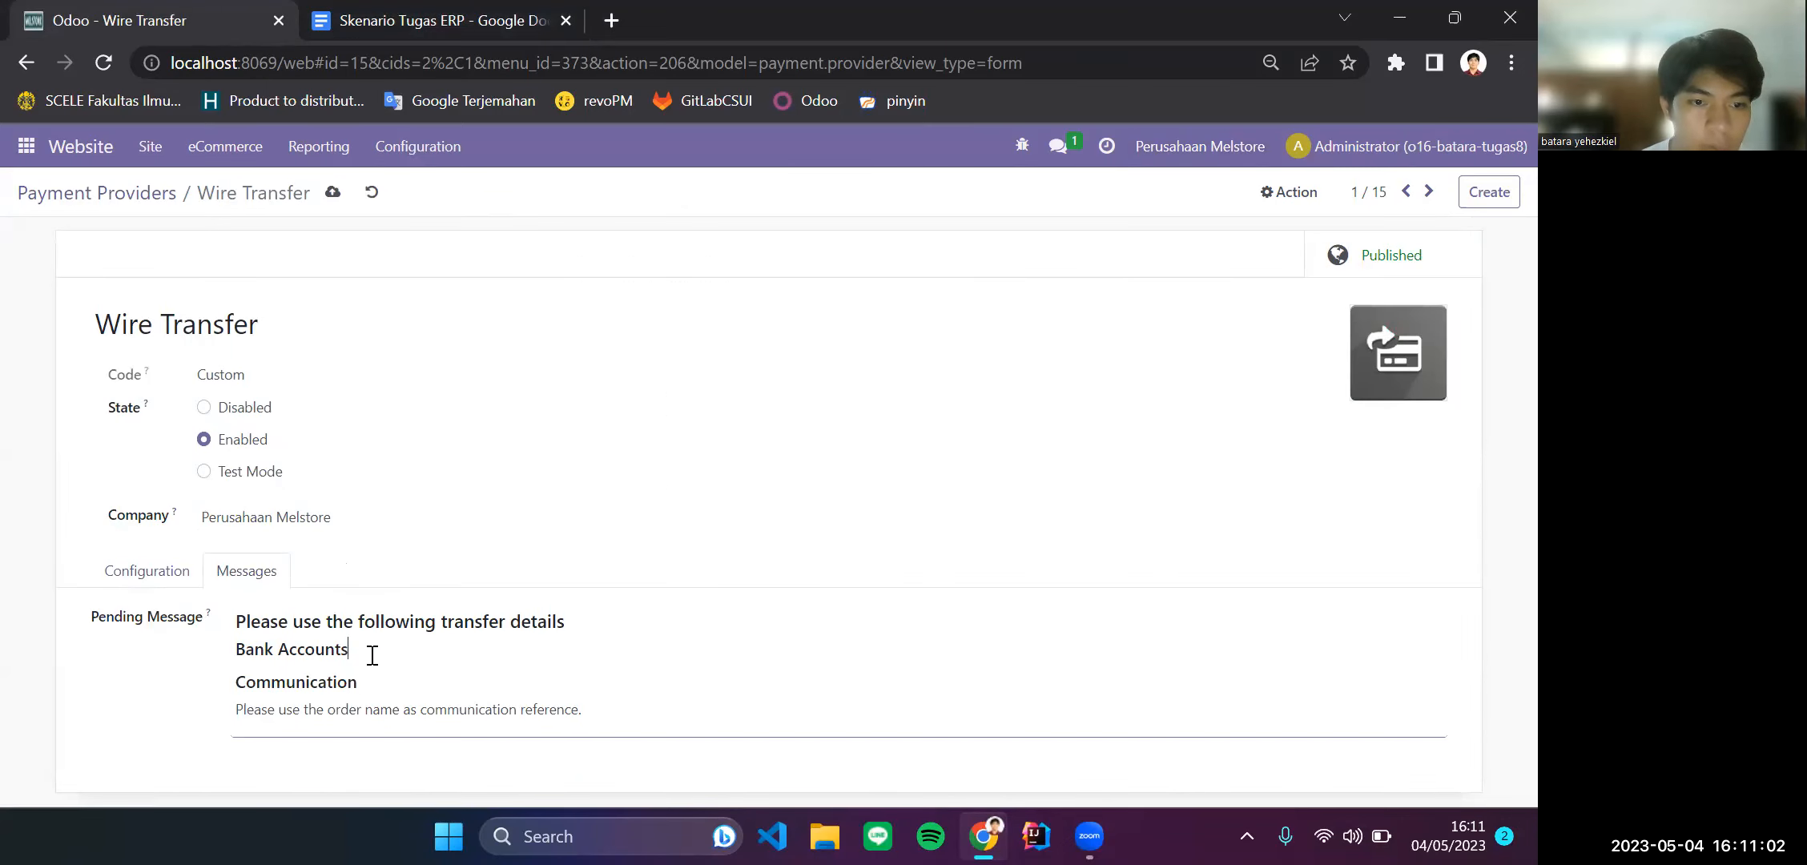
Step: Copy the account number, bank and account holder name lines from the scenario document into the pending message under Bank Accounts
key(Return)
click(444, 15)
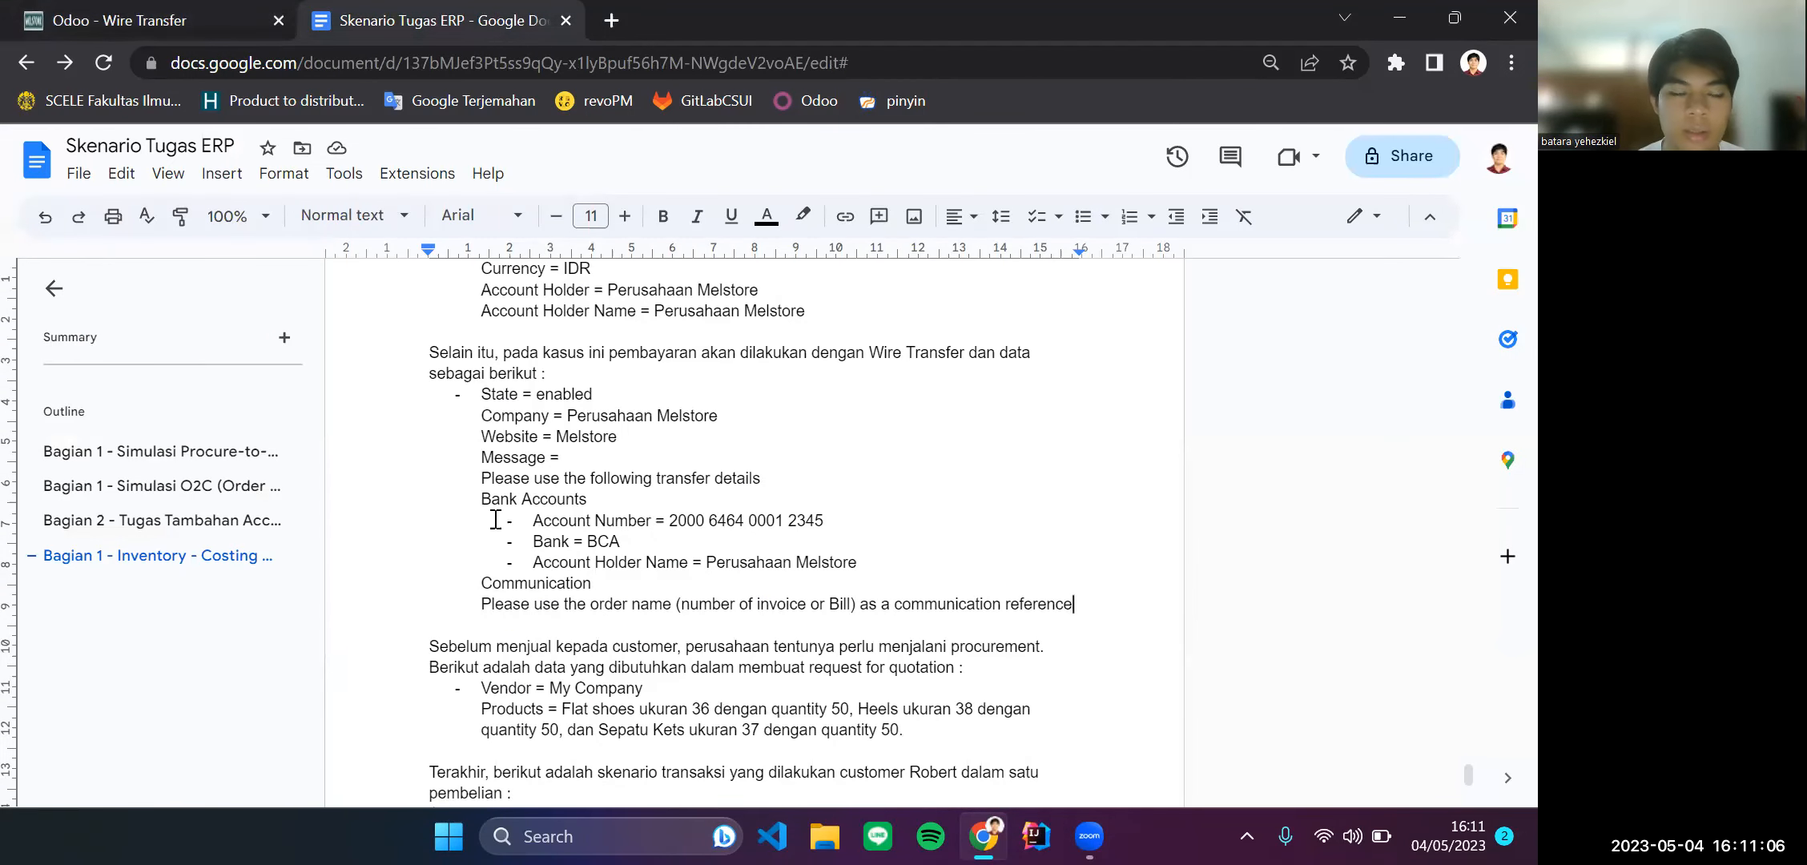
drag(523, 518, 881, 563)
key(ctrl+c)
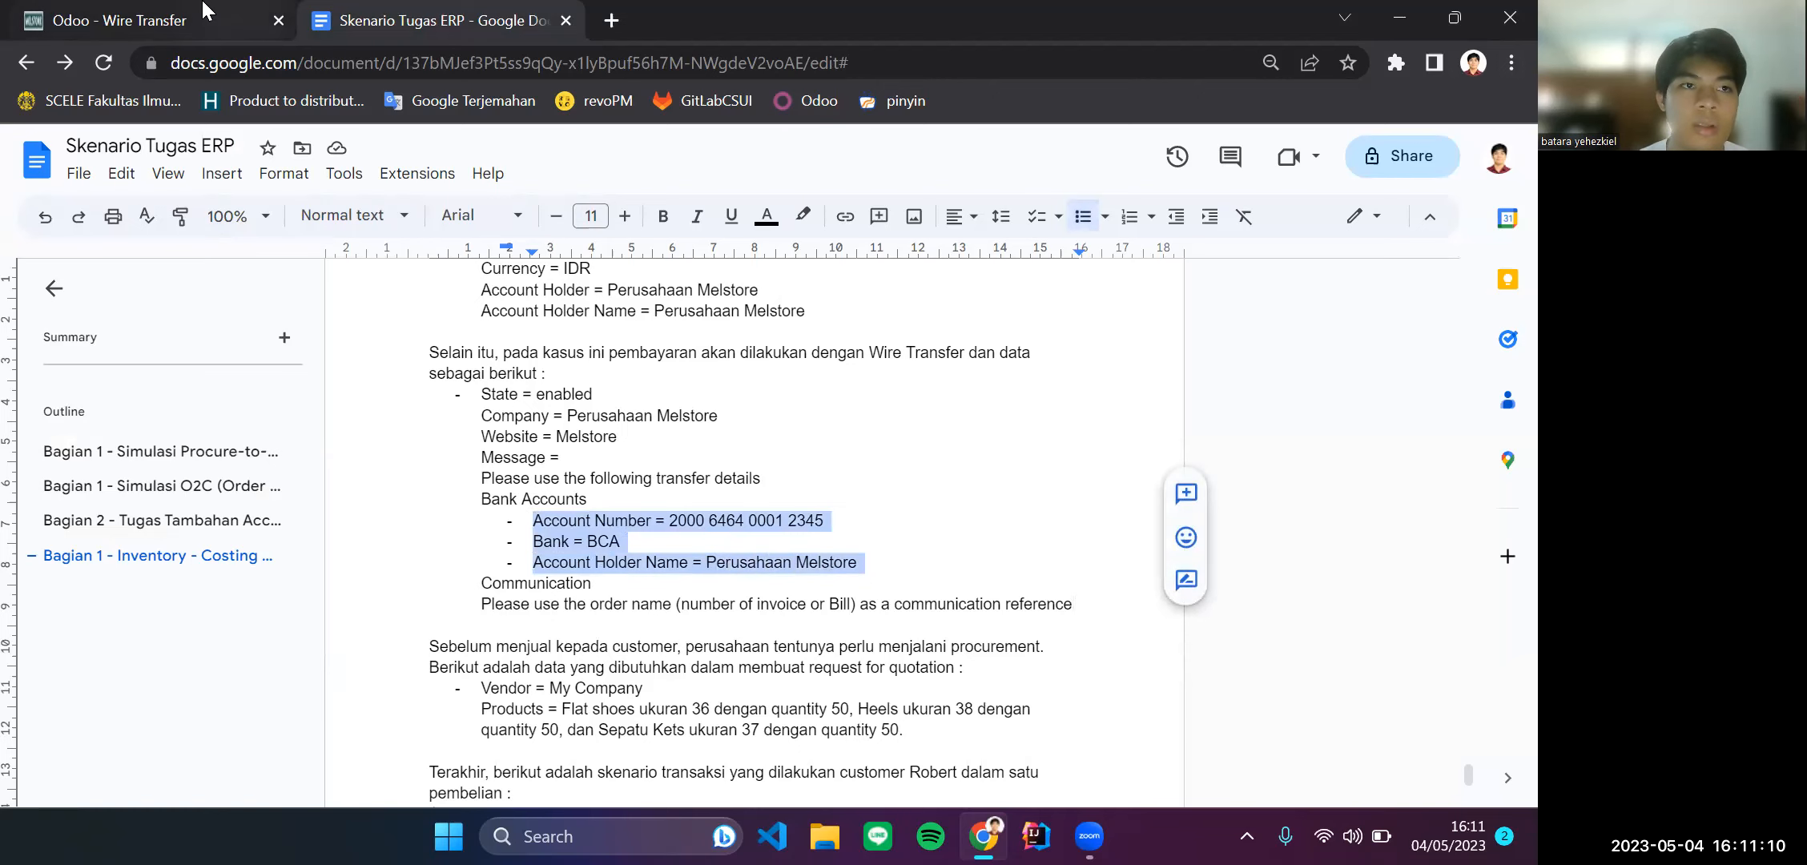
click(200, 20)
key(ctrl+v)
scroll(425, 714, down, 1)
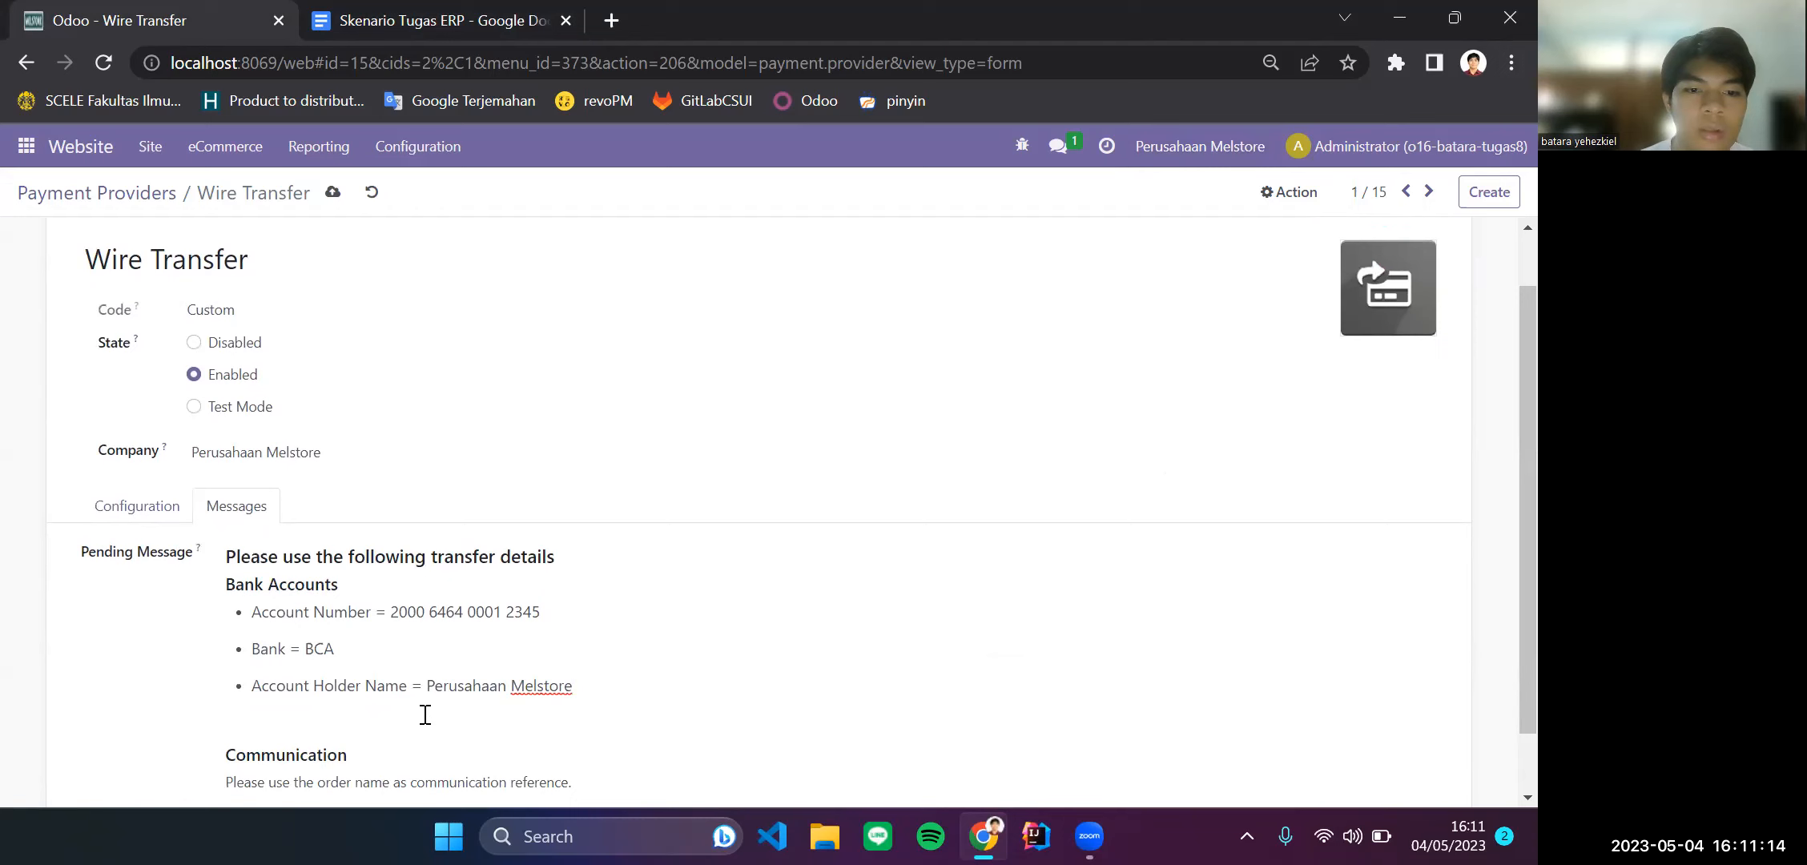
Step: Replace the pending message's Communication text with "Please use the order name (number of invoice or Bill) as a communication reference" from the scenario document
click(519, 12)
click(4, 9)
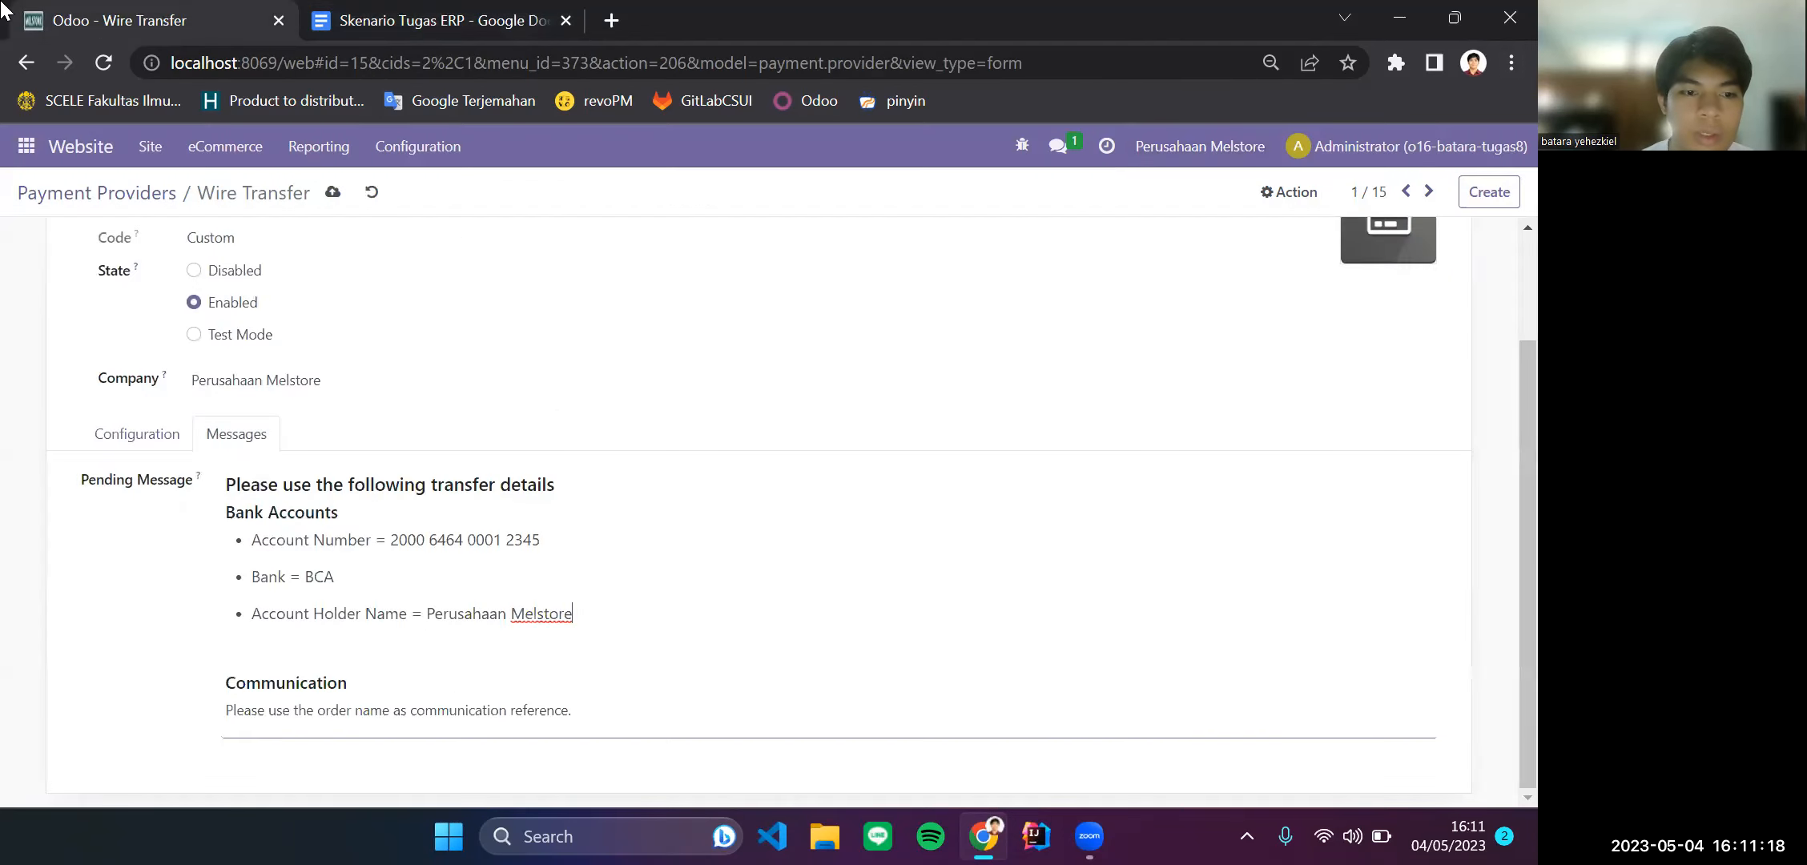
click(418, 11)
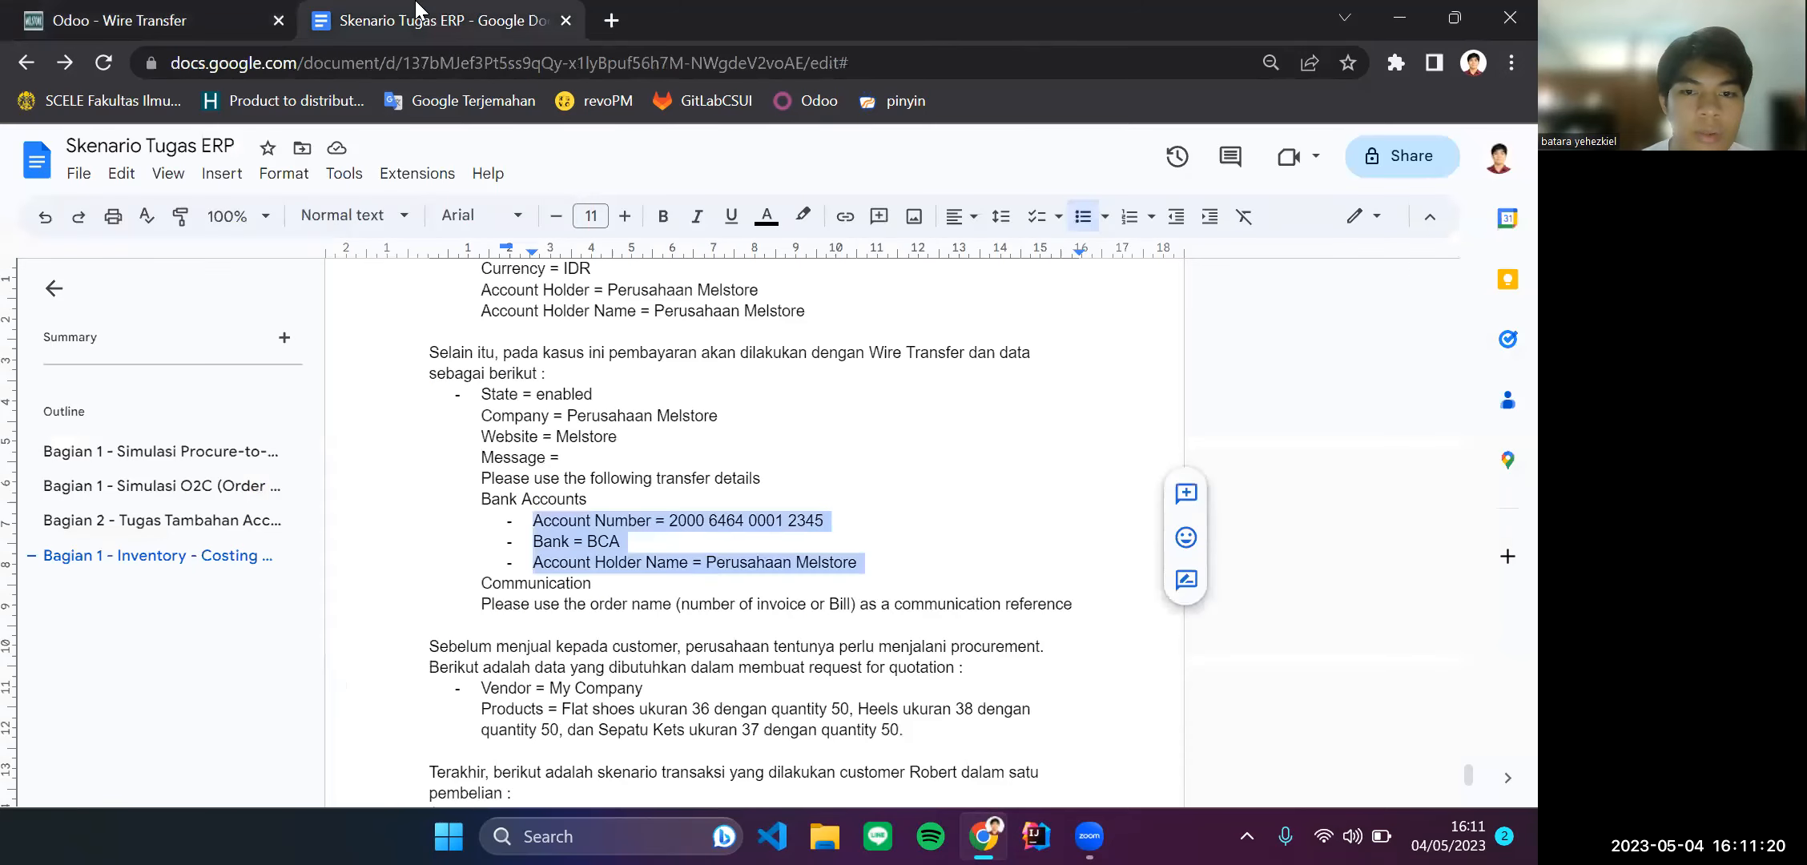
drag(1092, 599, 489, 597)
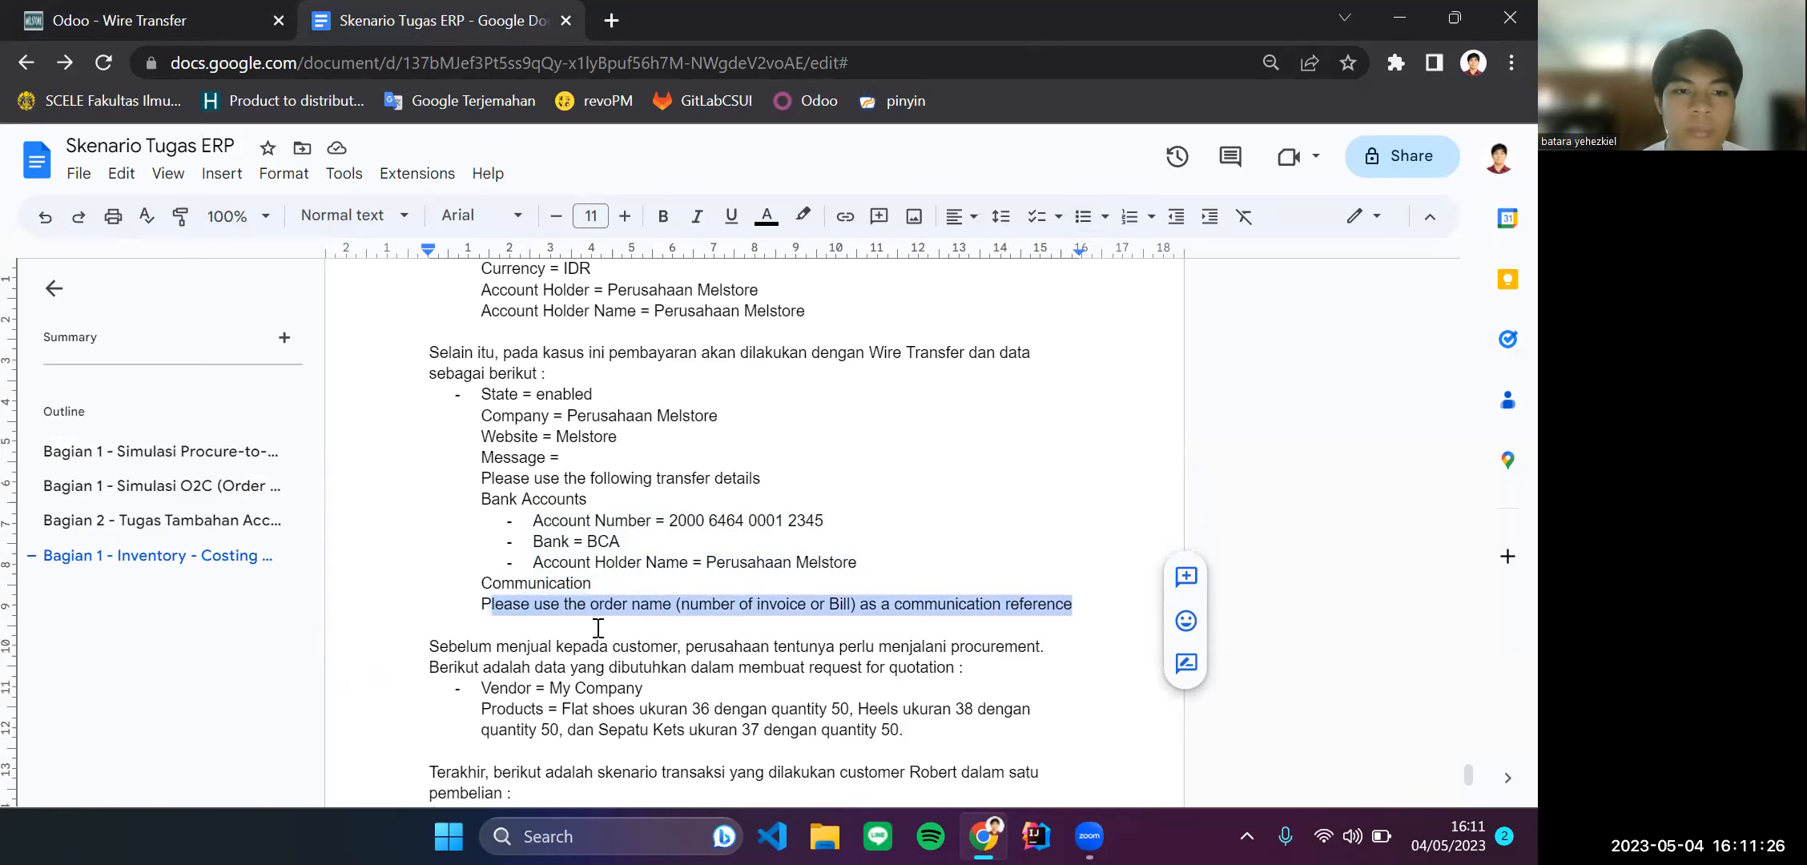
key(ctrl+shift+Tab)
drag(604, 701, 234, 711)
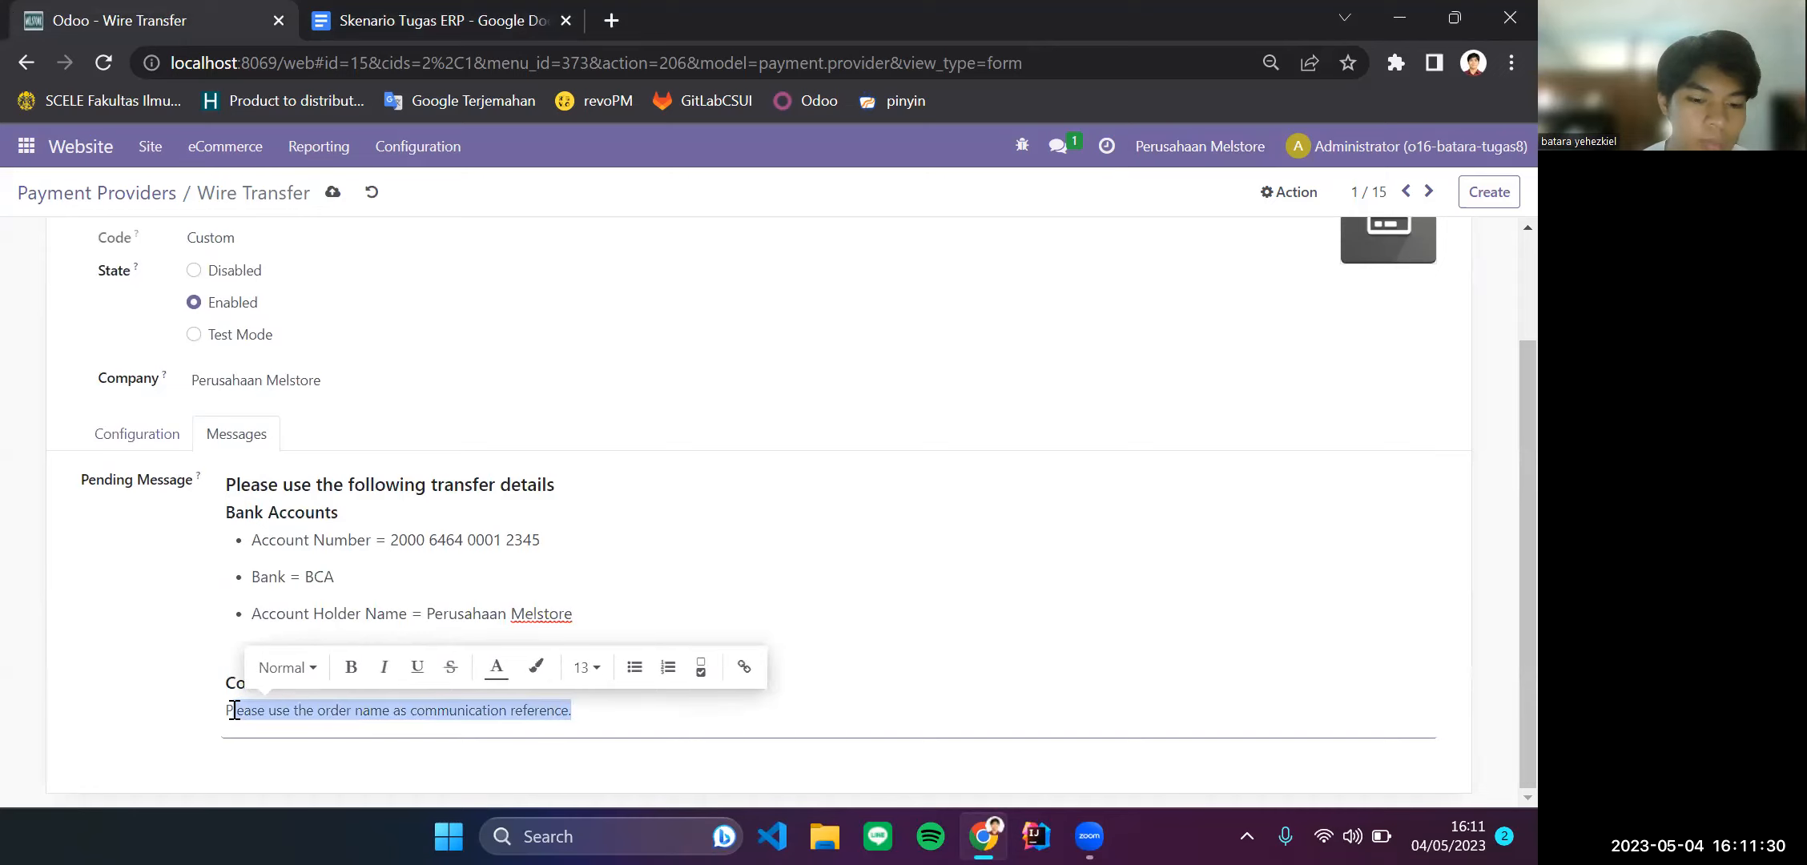
key(ctrl+v)
click(241, 712)
key(BackSpace)
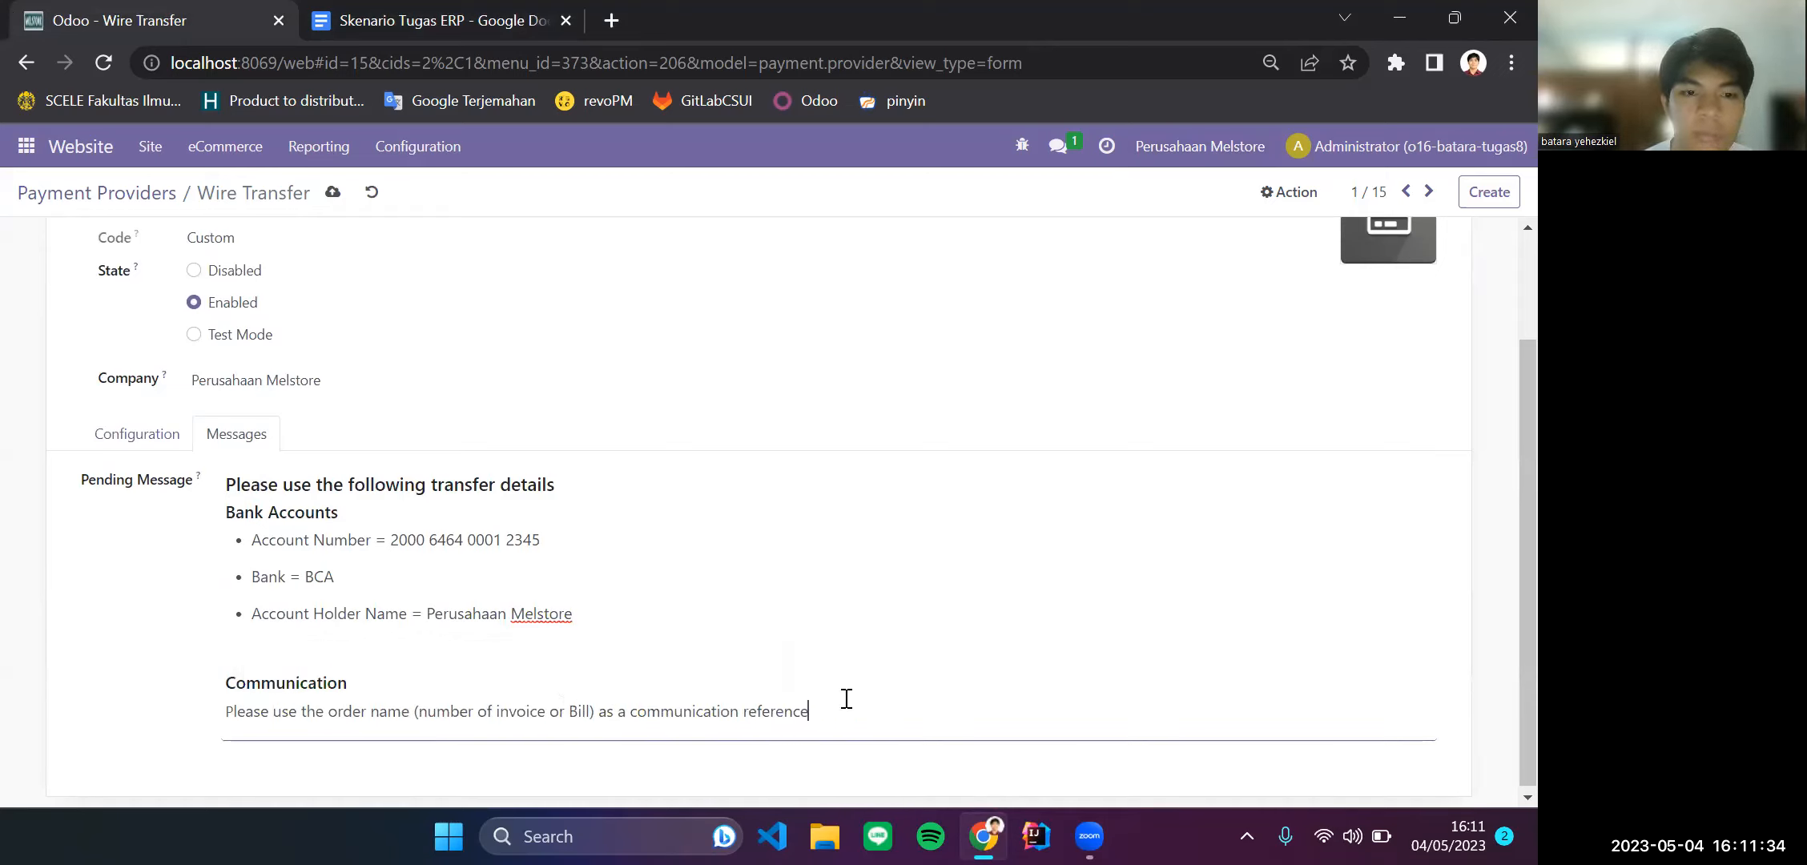
Step: Save the Wire Transfer provider and review its pending message
scroll(530, 582, up, 2)
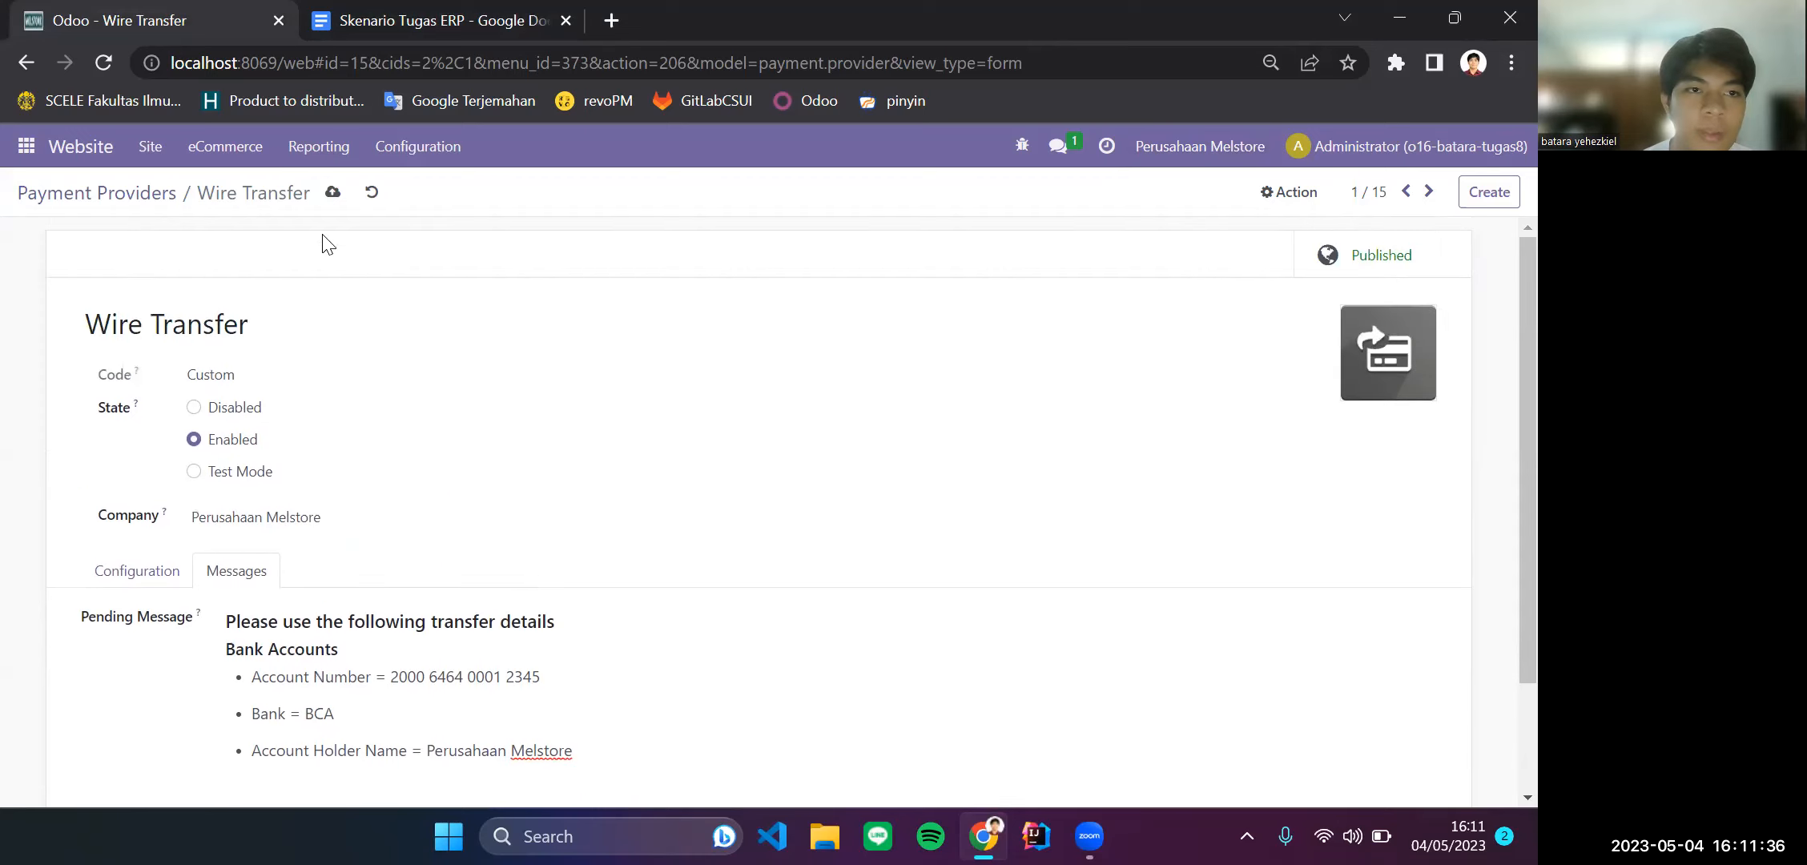
click(333, 192)
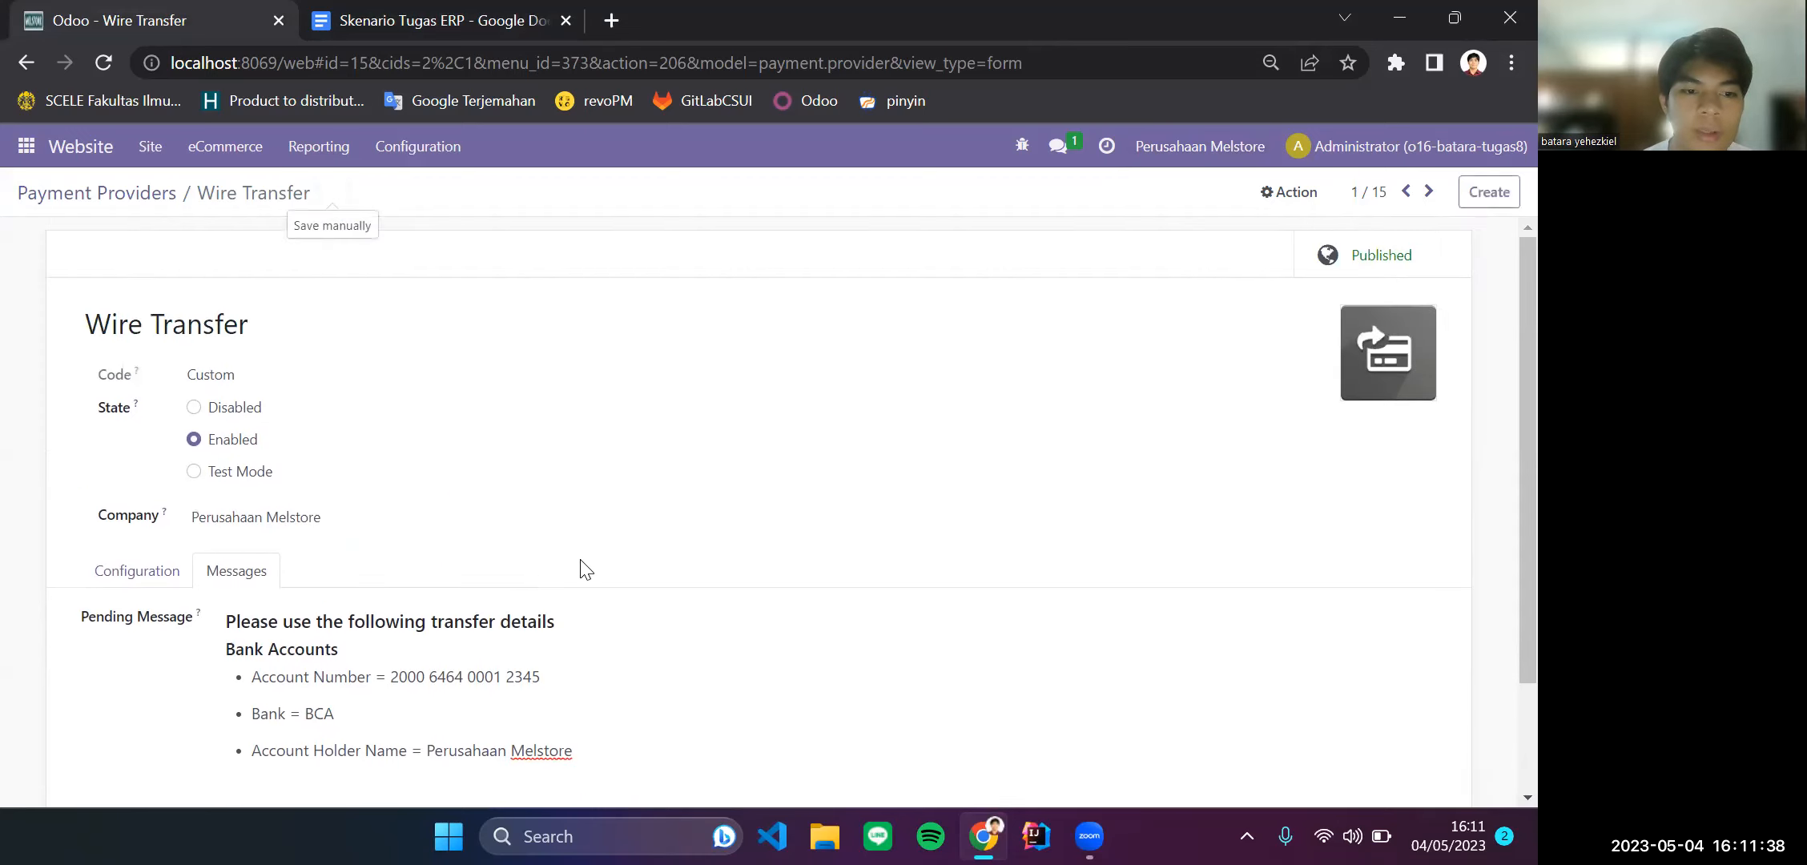
scroll(585, 569, down, 2)
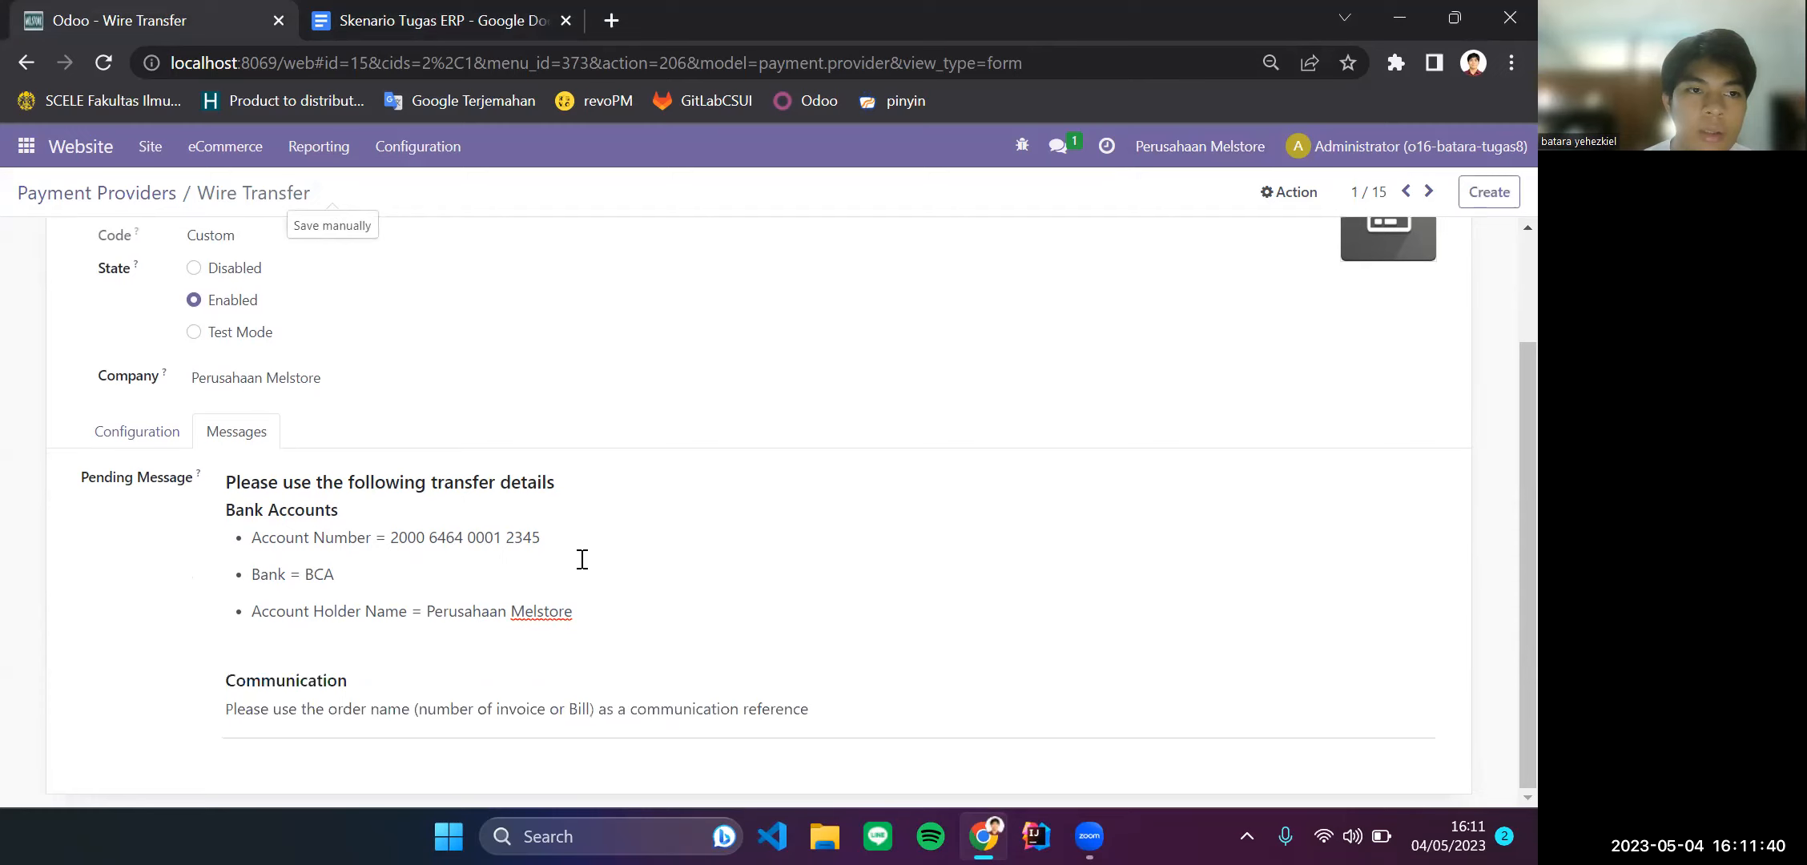
scroll(585, 565, up, 2)
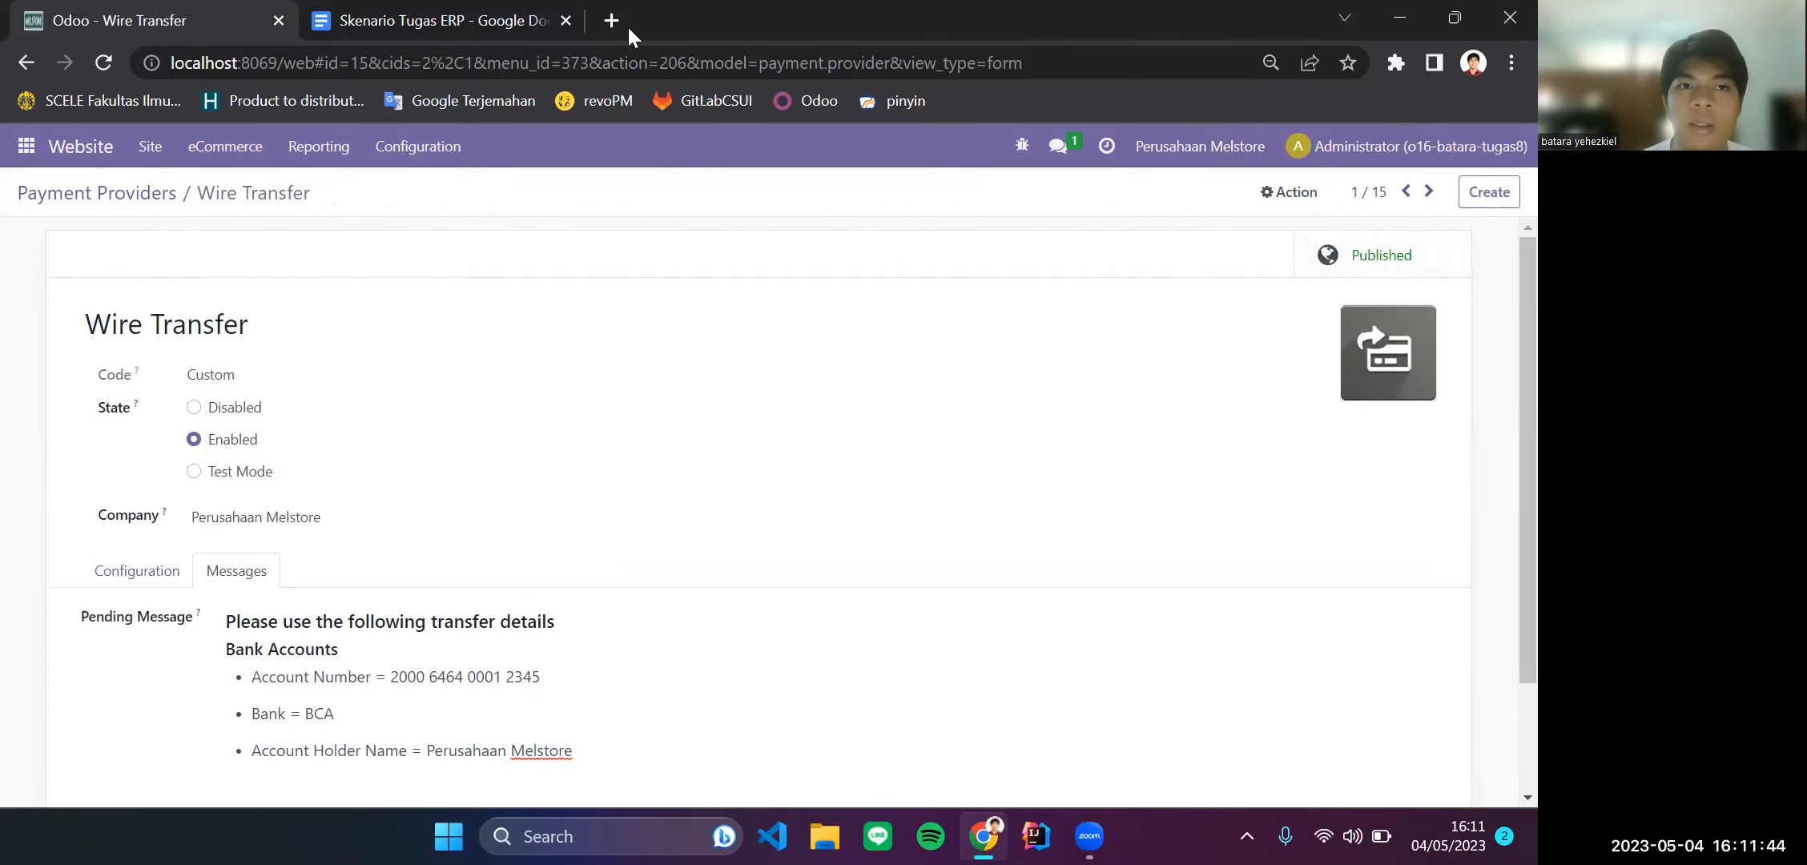
Step: Read the scenario document's Wire Transfer, request for quotation and customer purchase sections
click(436, 20)
scroll(603, 676, down, 1)
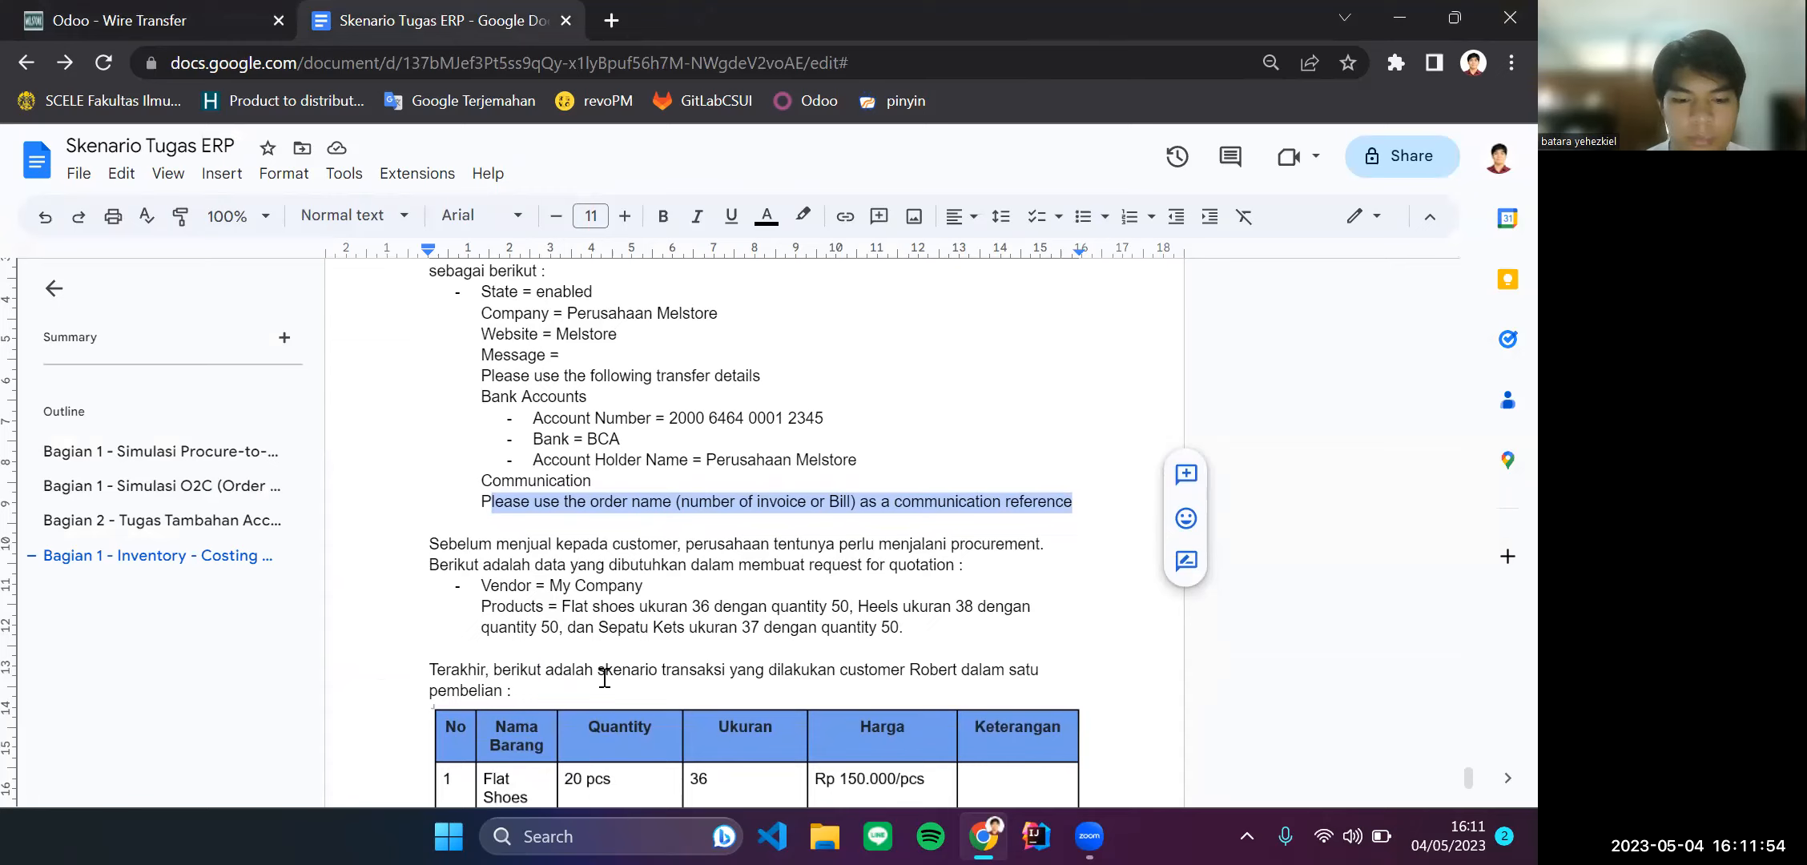
scroll(608, 515, up, 1)
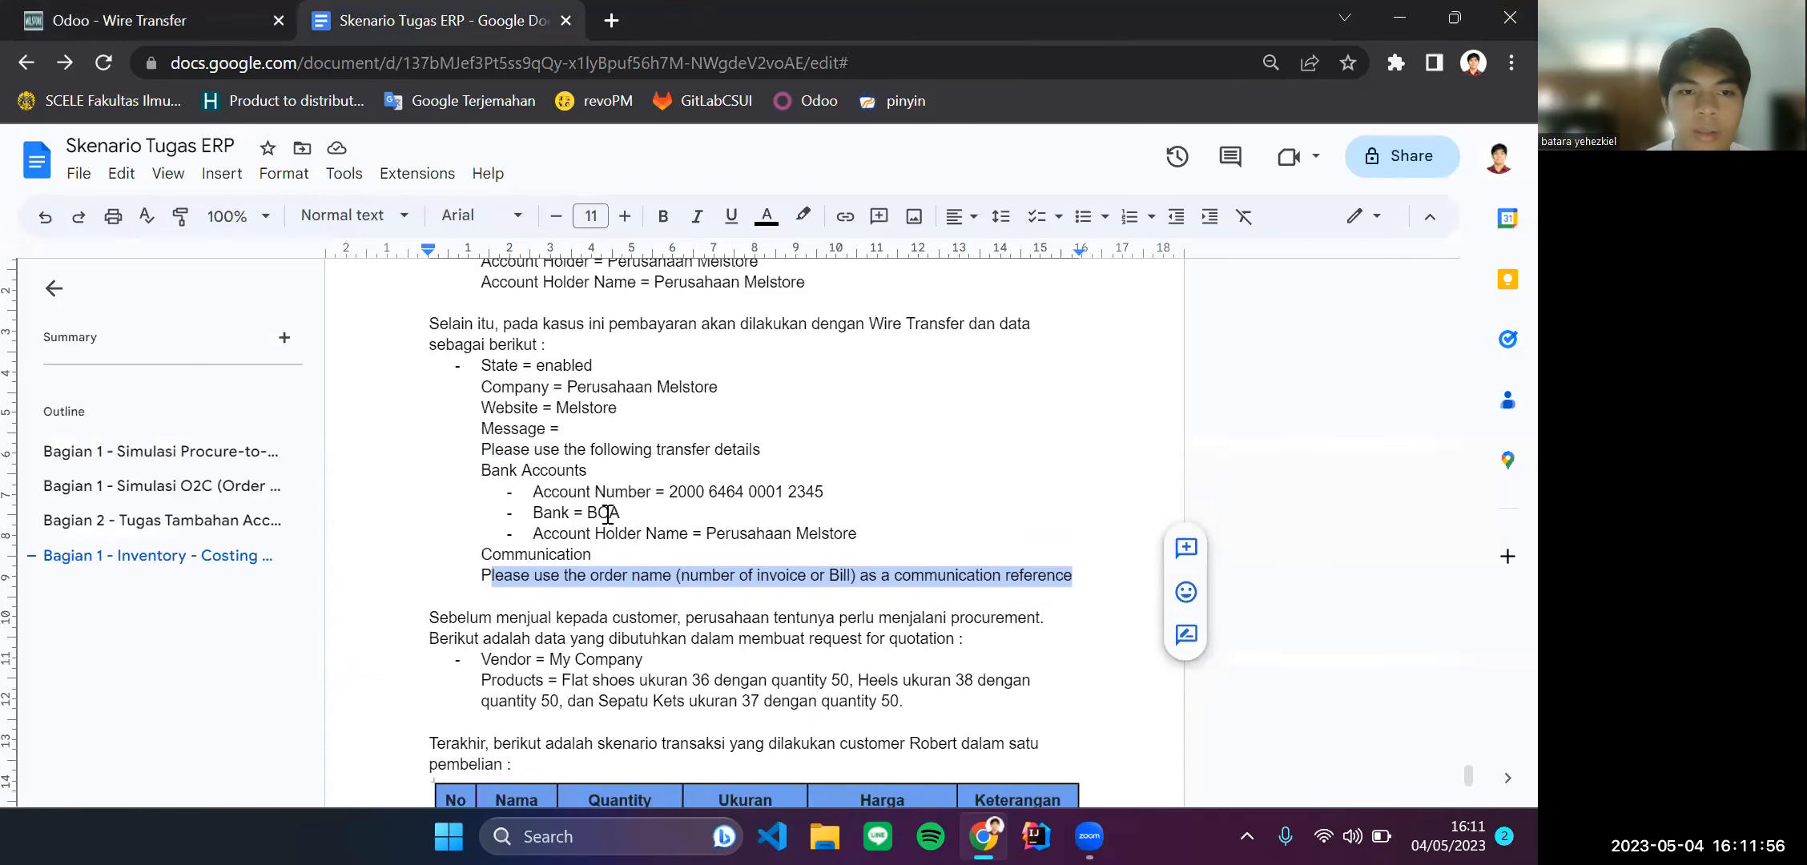
click(737, 529)
scroll(865, 453, down, 3)
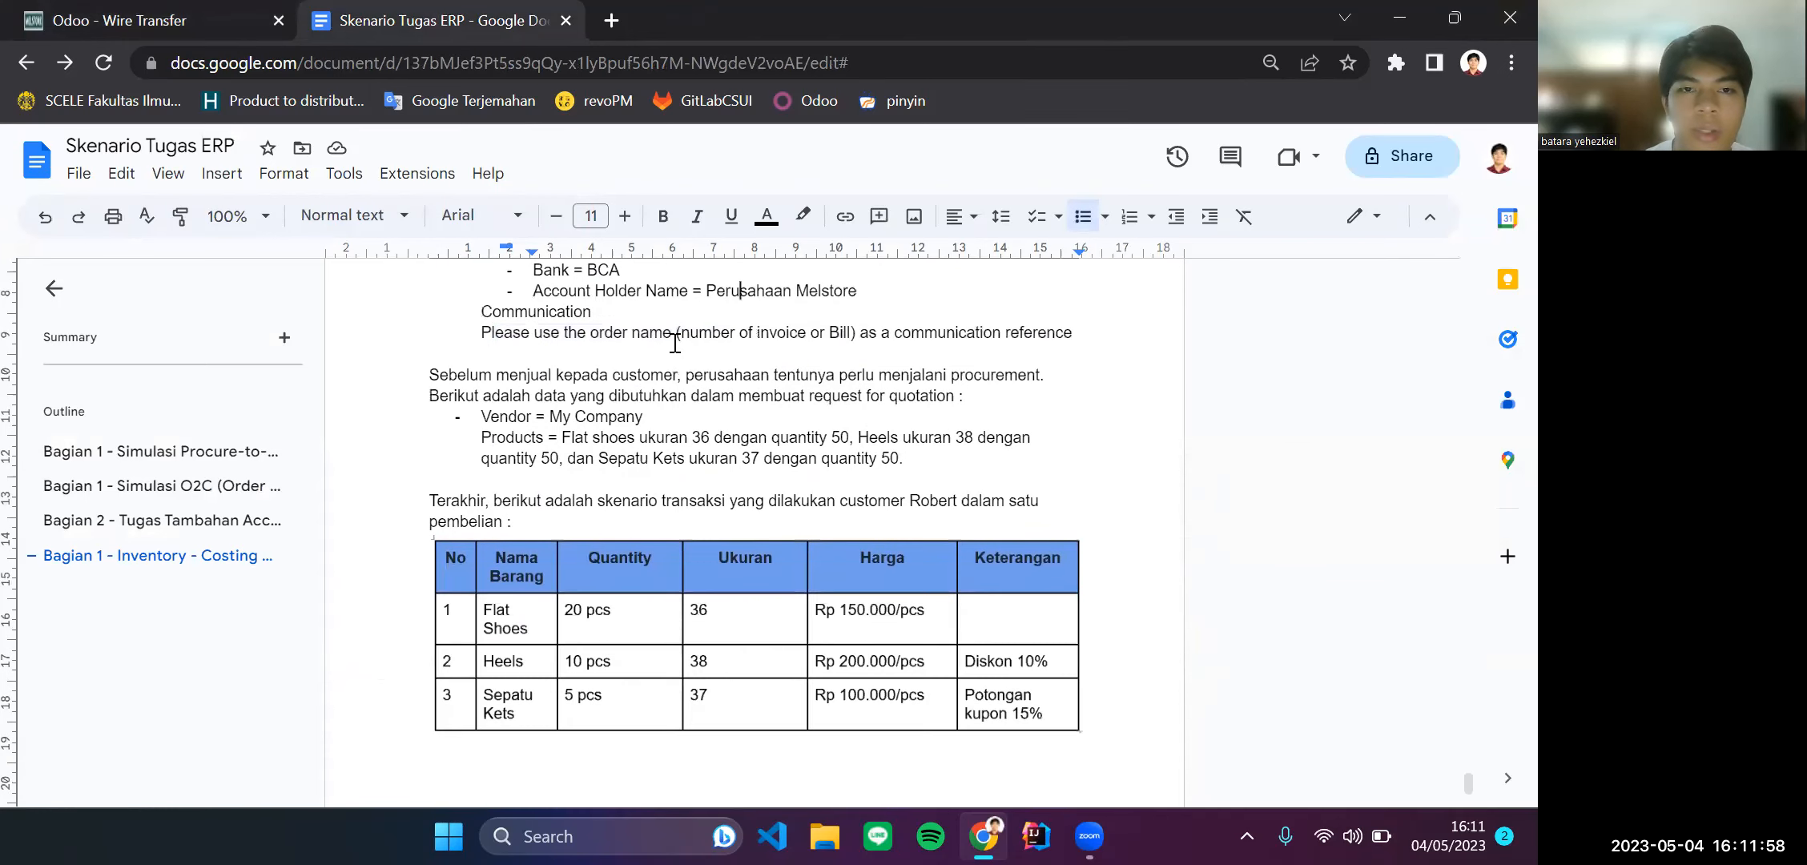
scroll(684, 344, up, 3)
click(1070, 557)
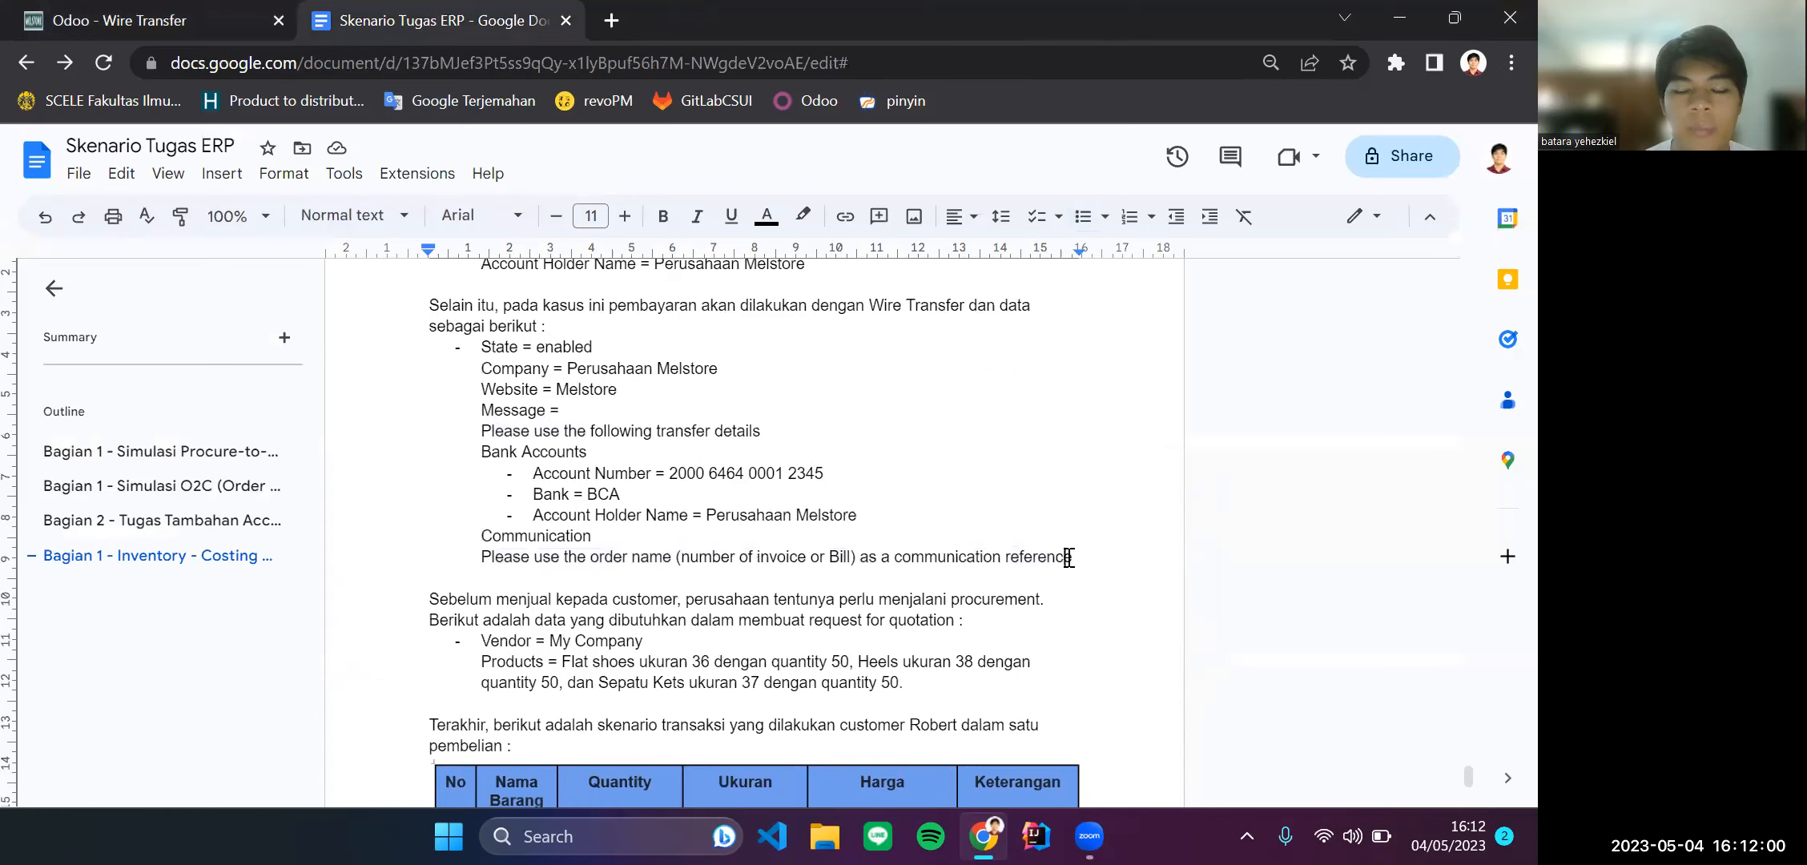
Step: Review the scenario document's internal accounts, Wire Transfer details and request for quotation data against the saved Wire Transfer provider
scroll(1080, 557, up, 15)
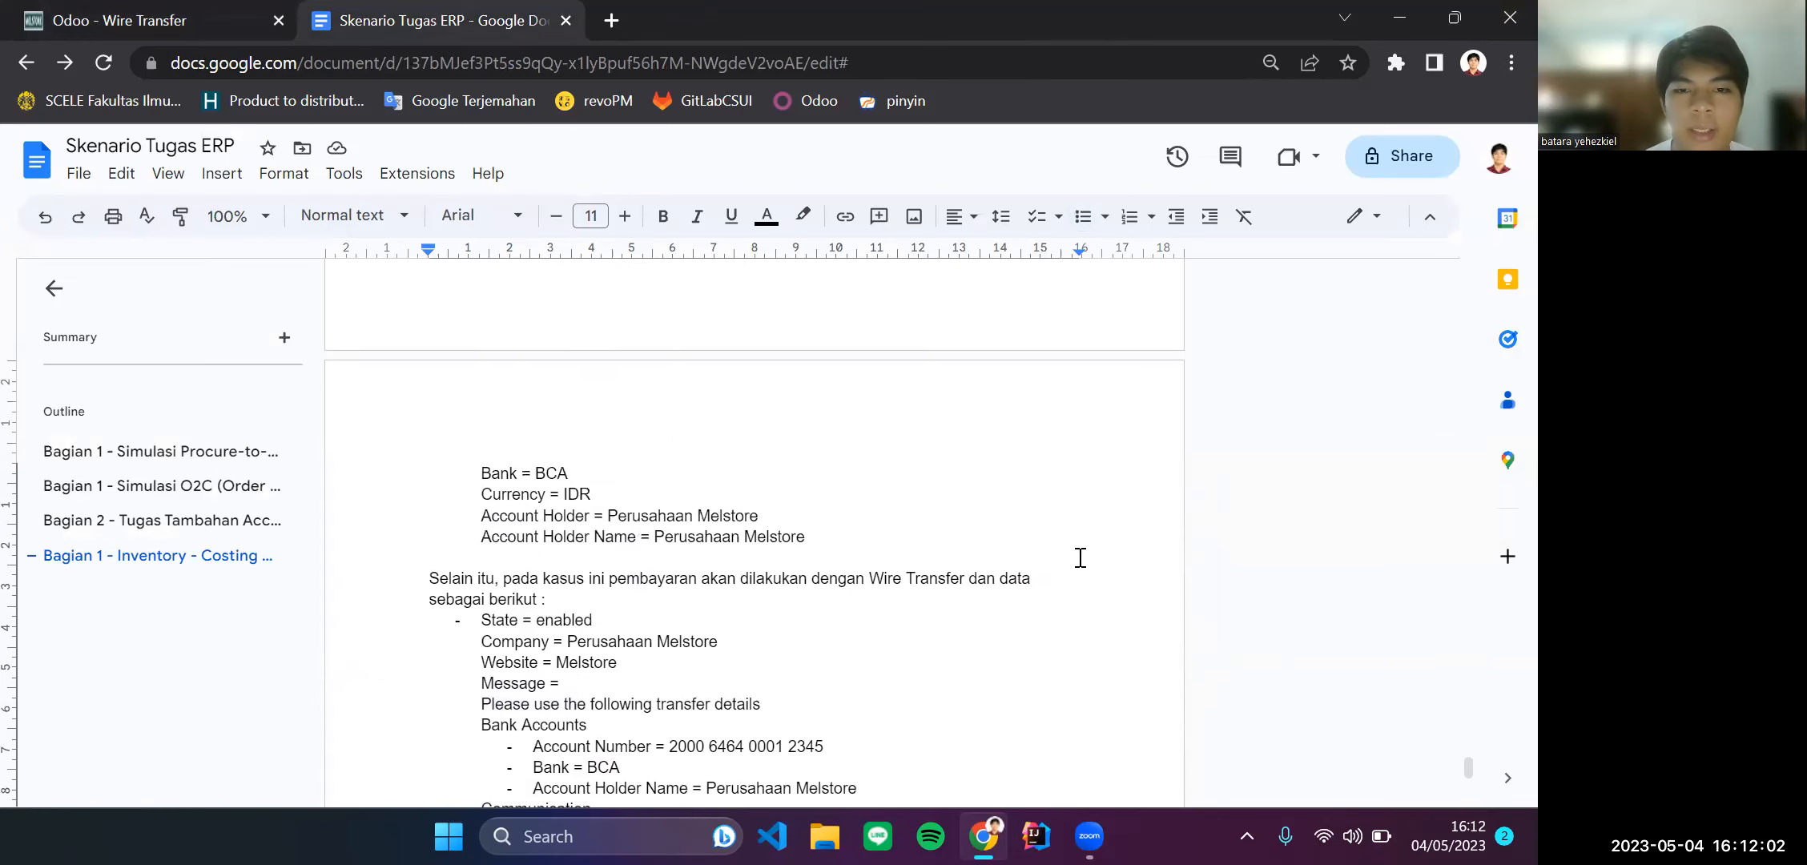
scroll(1080, 557, down, 5)
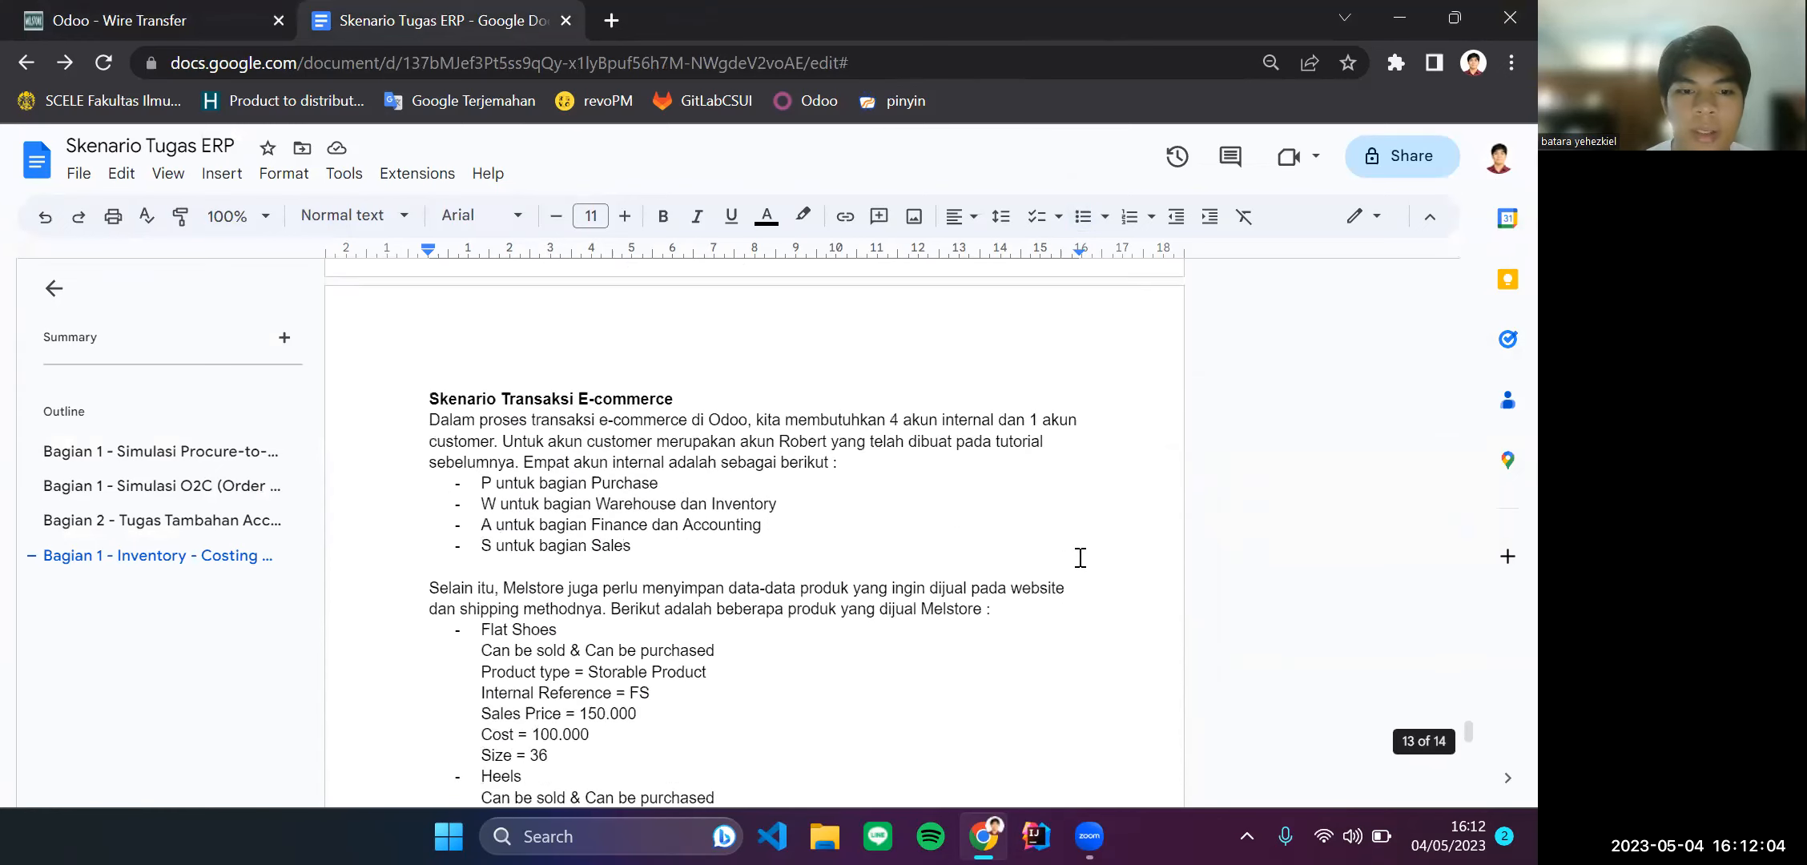
click(703, 486)
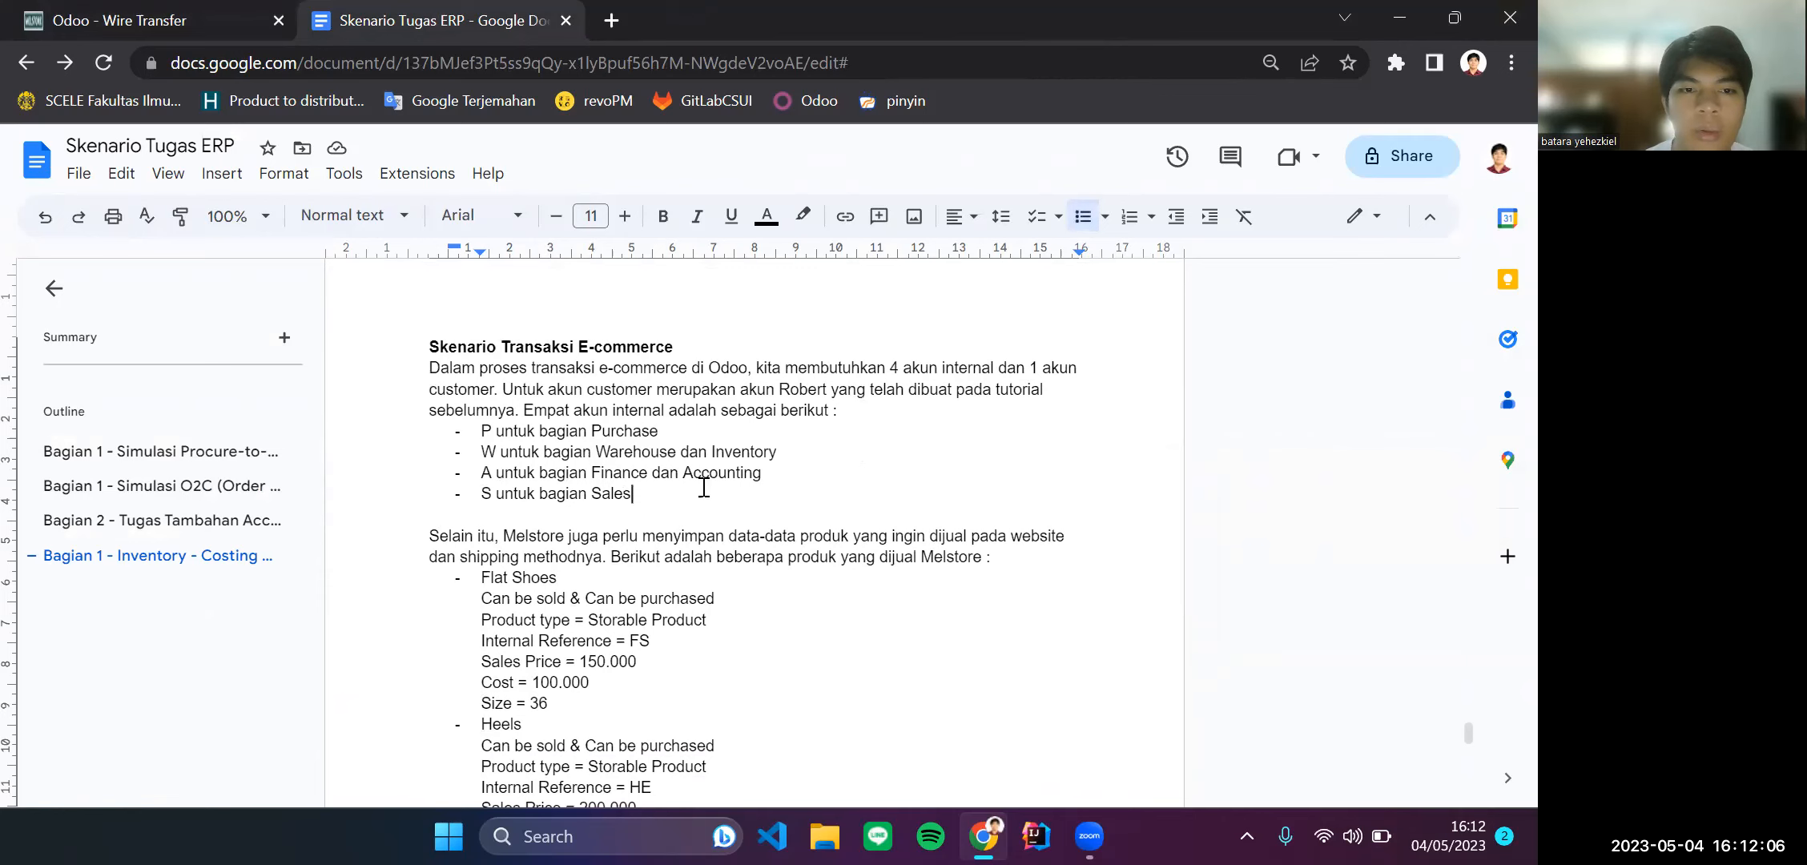
scroll(703, 487, down, 15)
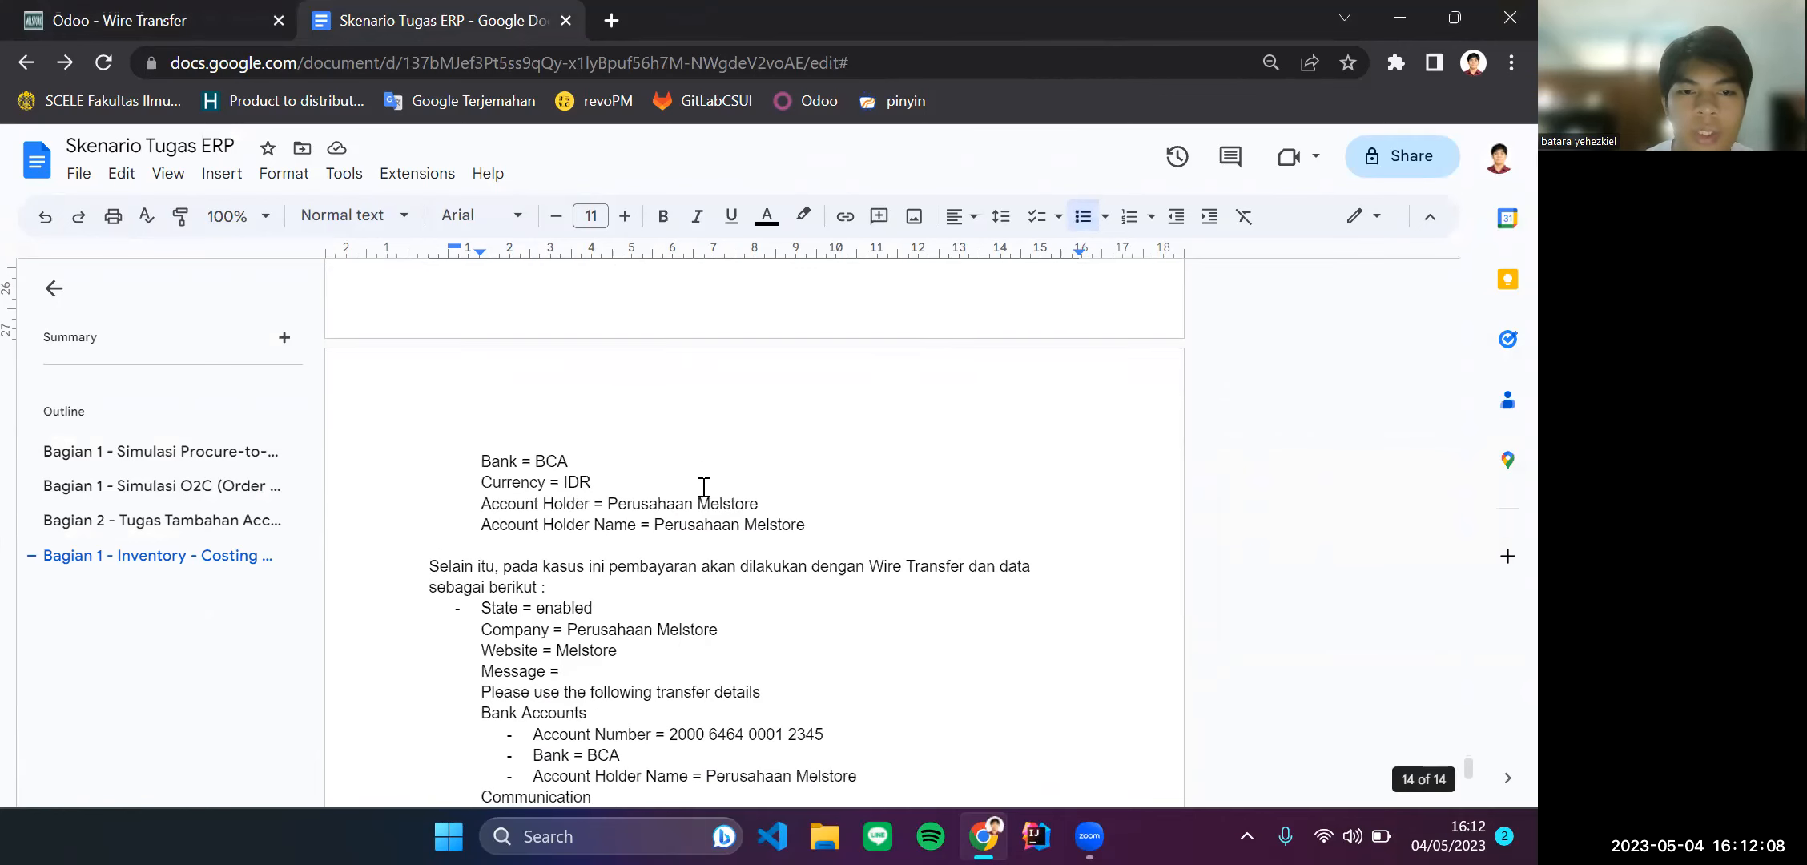
scroll(703, 487, down, 3)
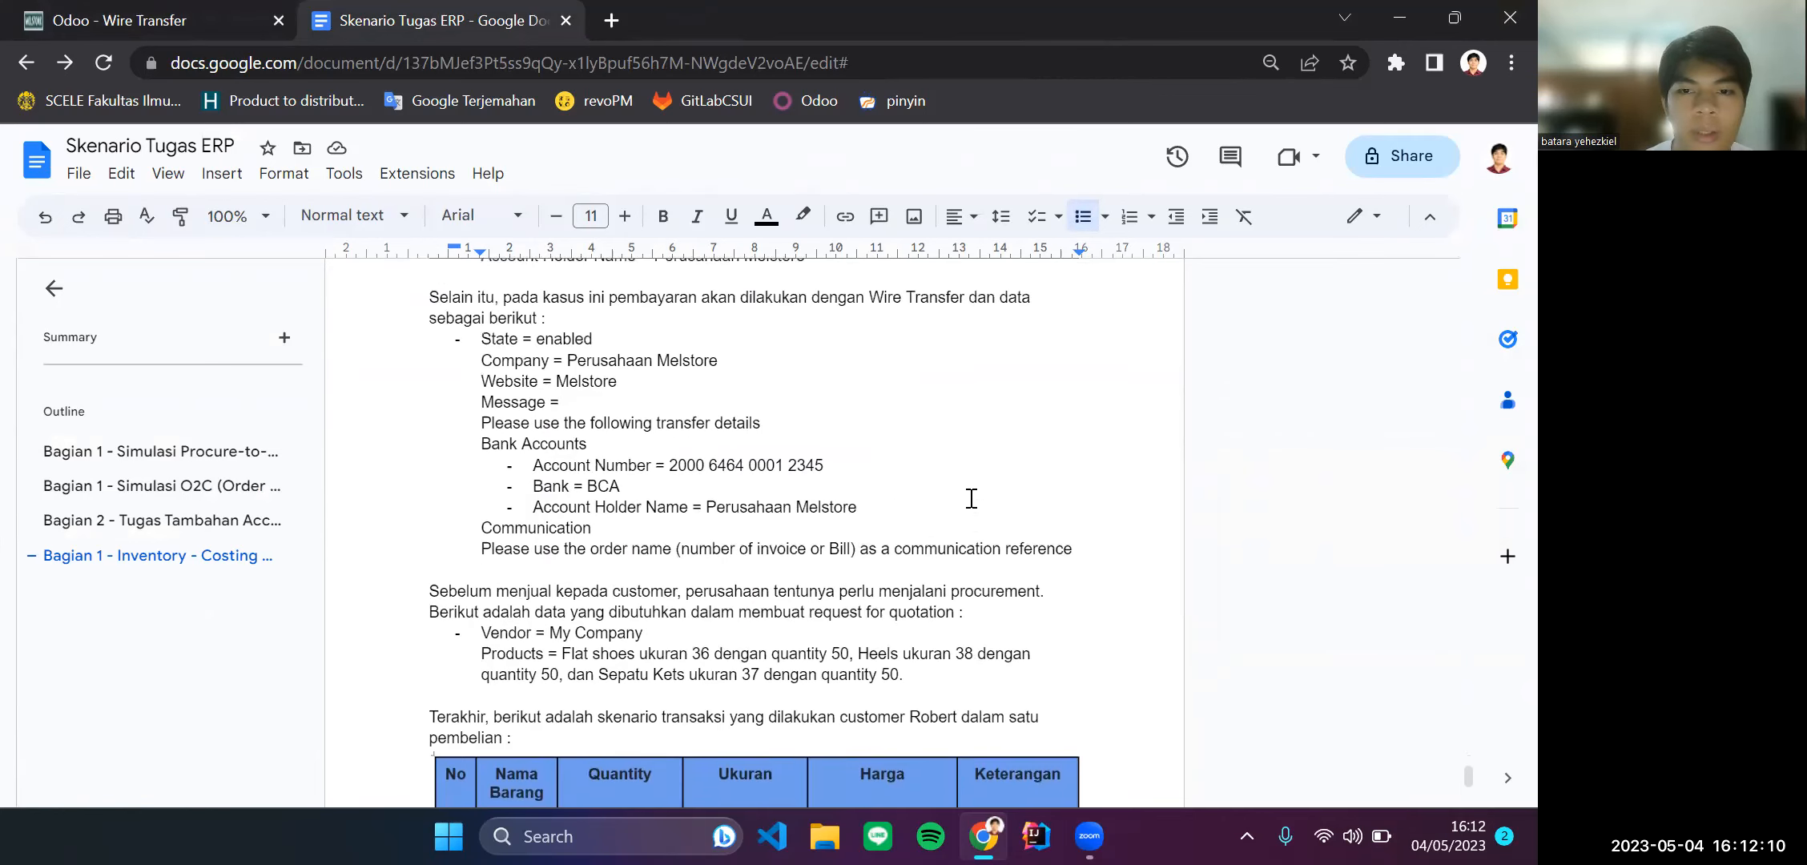
scroll(981, 508, up, 1)
click(1097, 626)
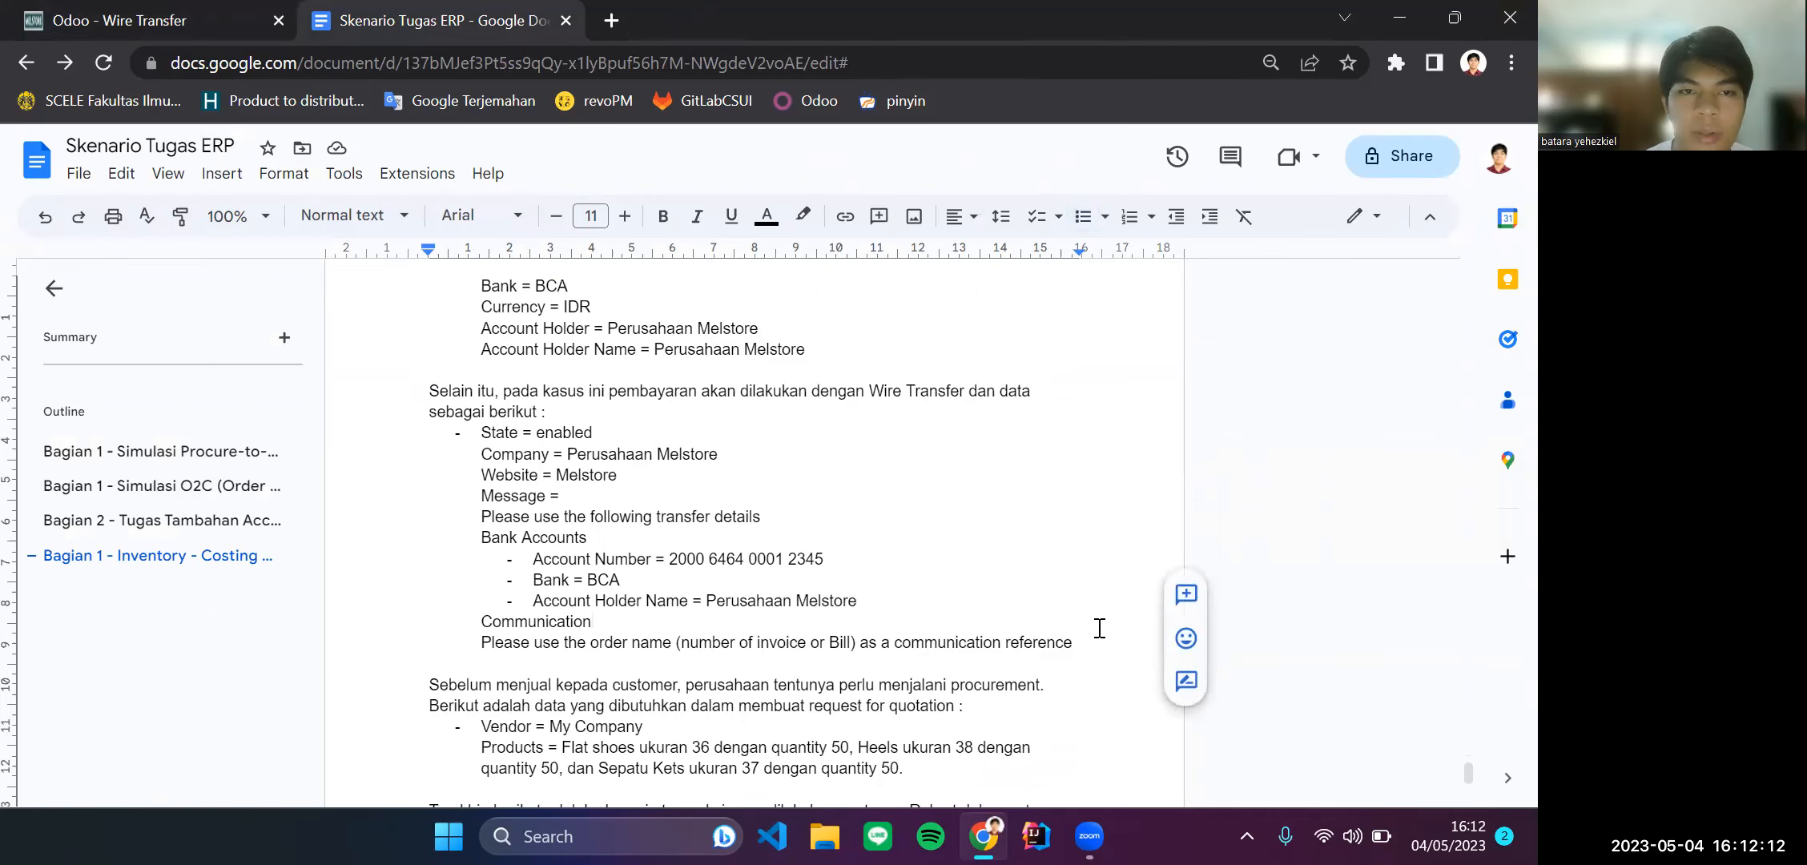
click(104, 18)
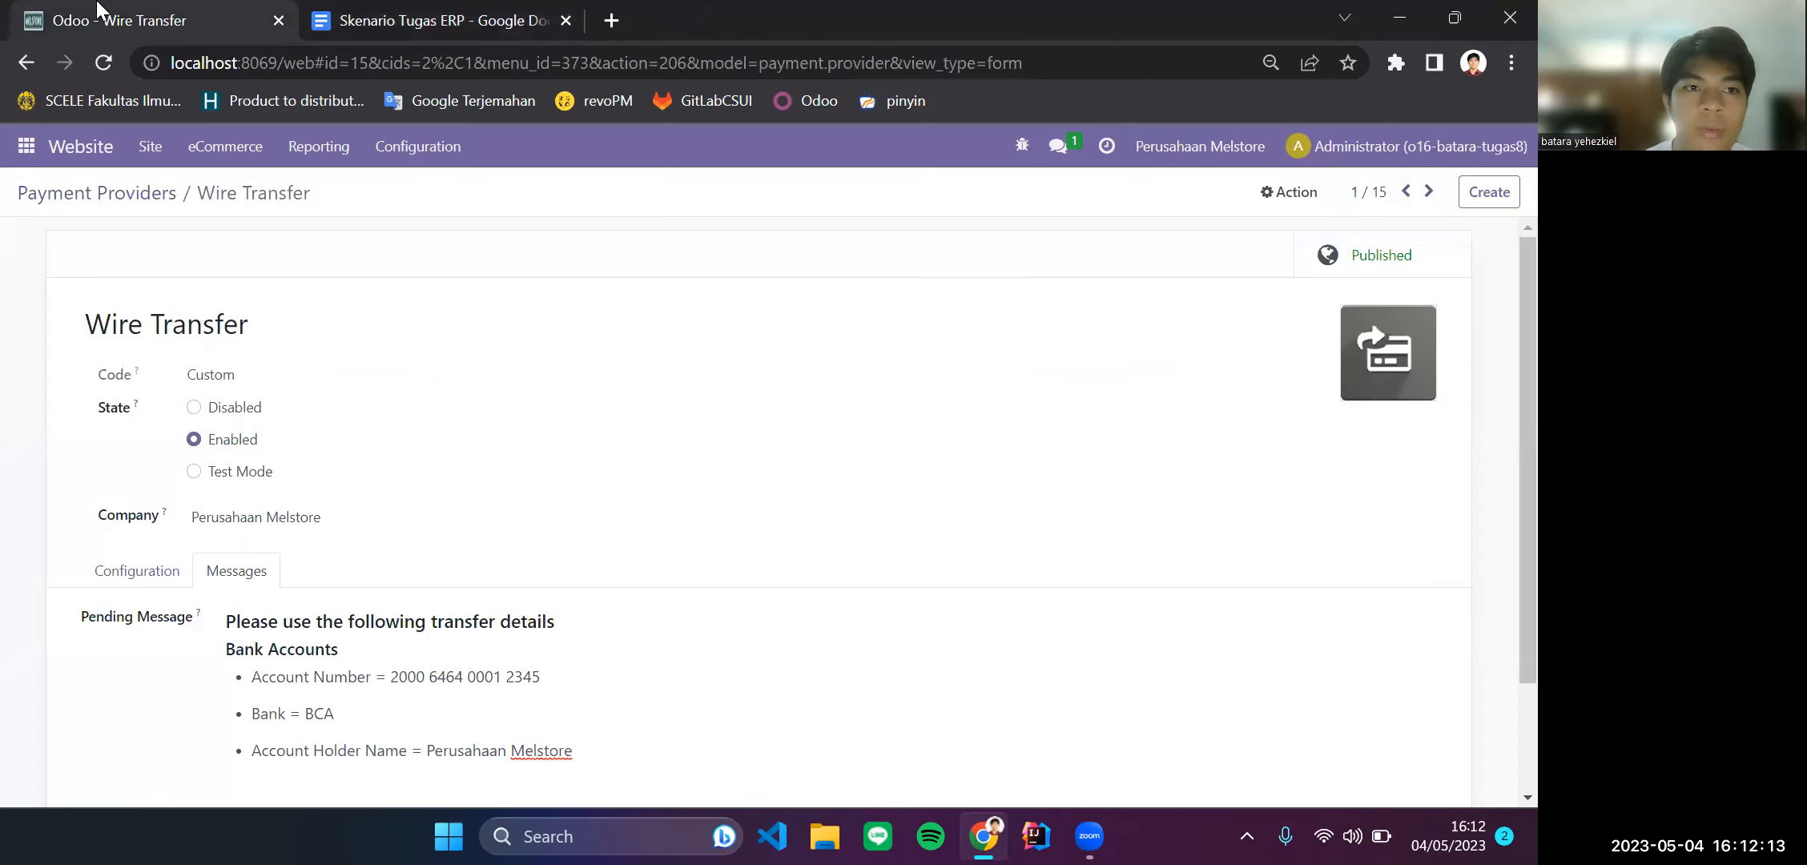
click(398, 10)
scroll(645, 697, down, 3)
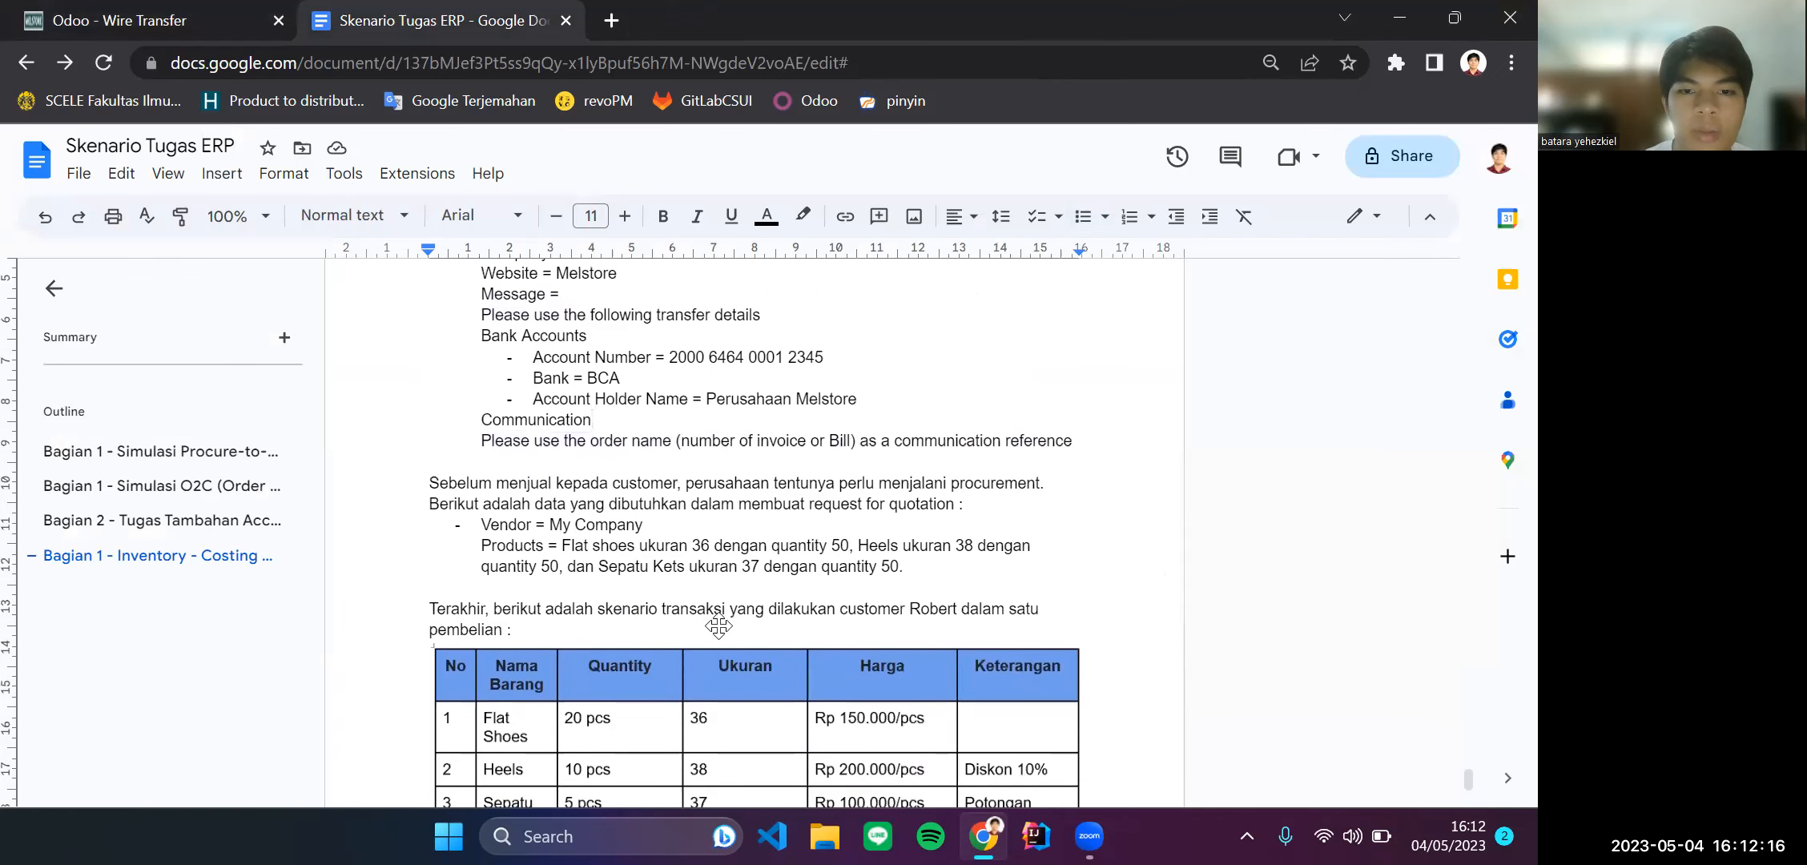
scroll(660, 494, down, 1)
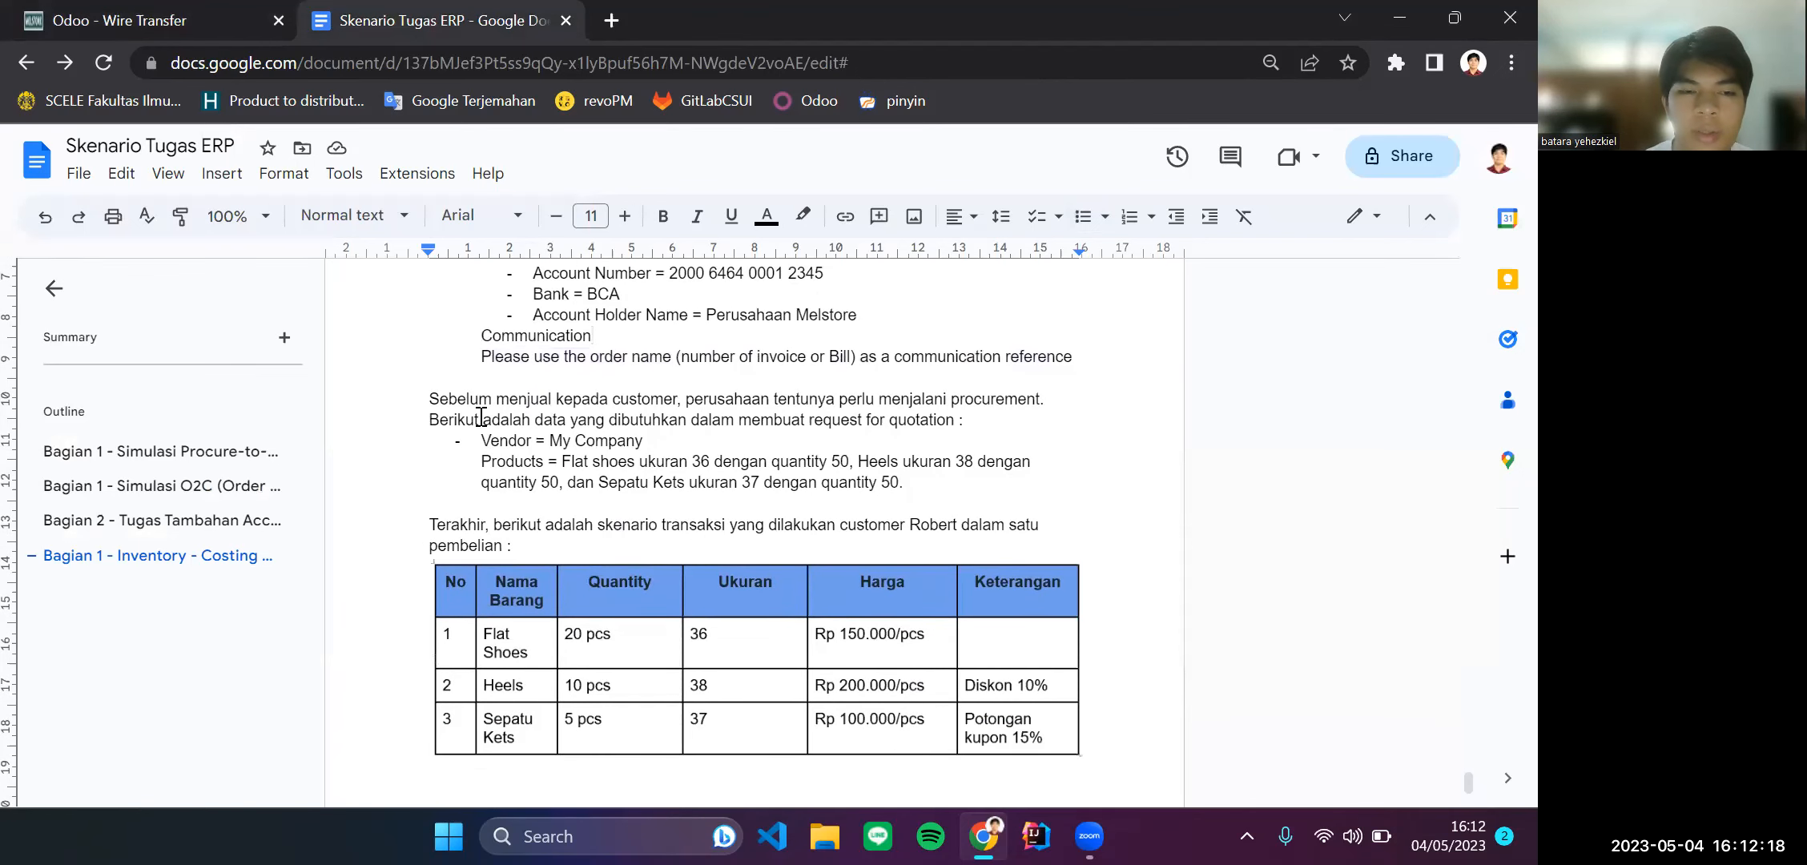
click(479, 418)
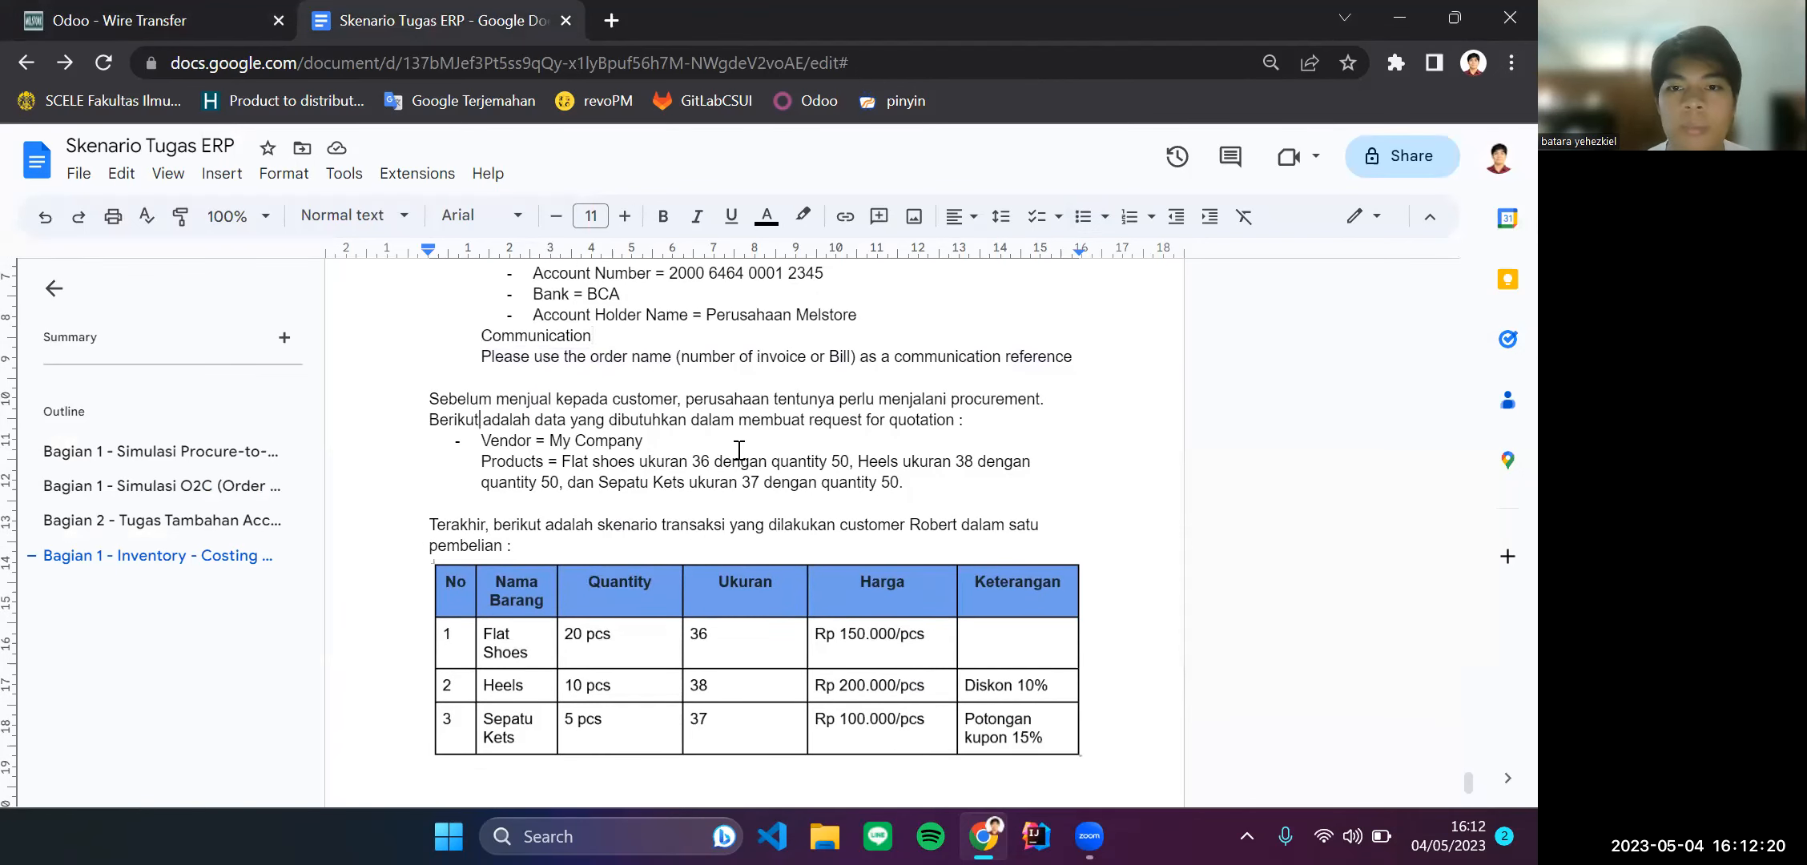
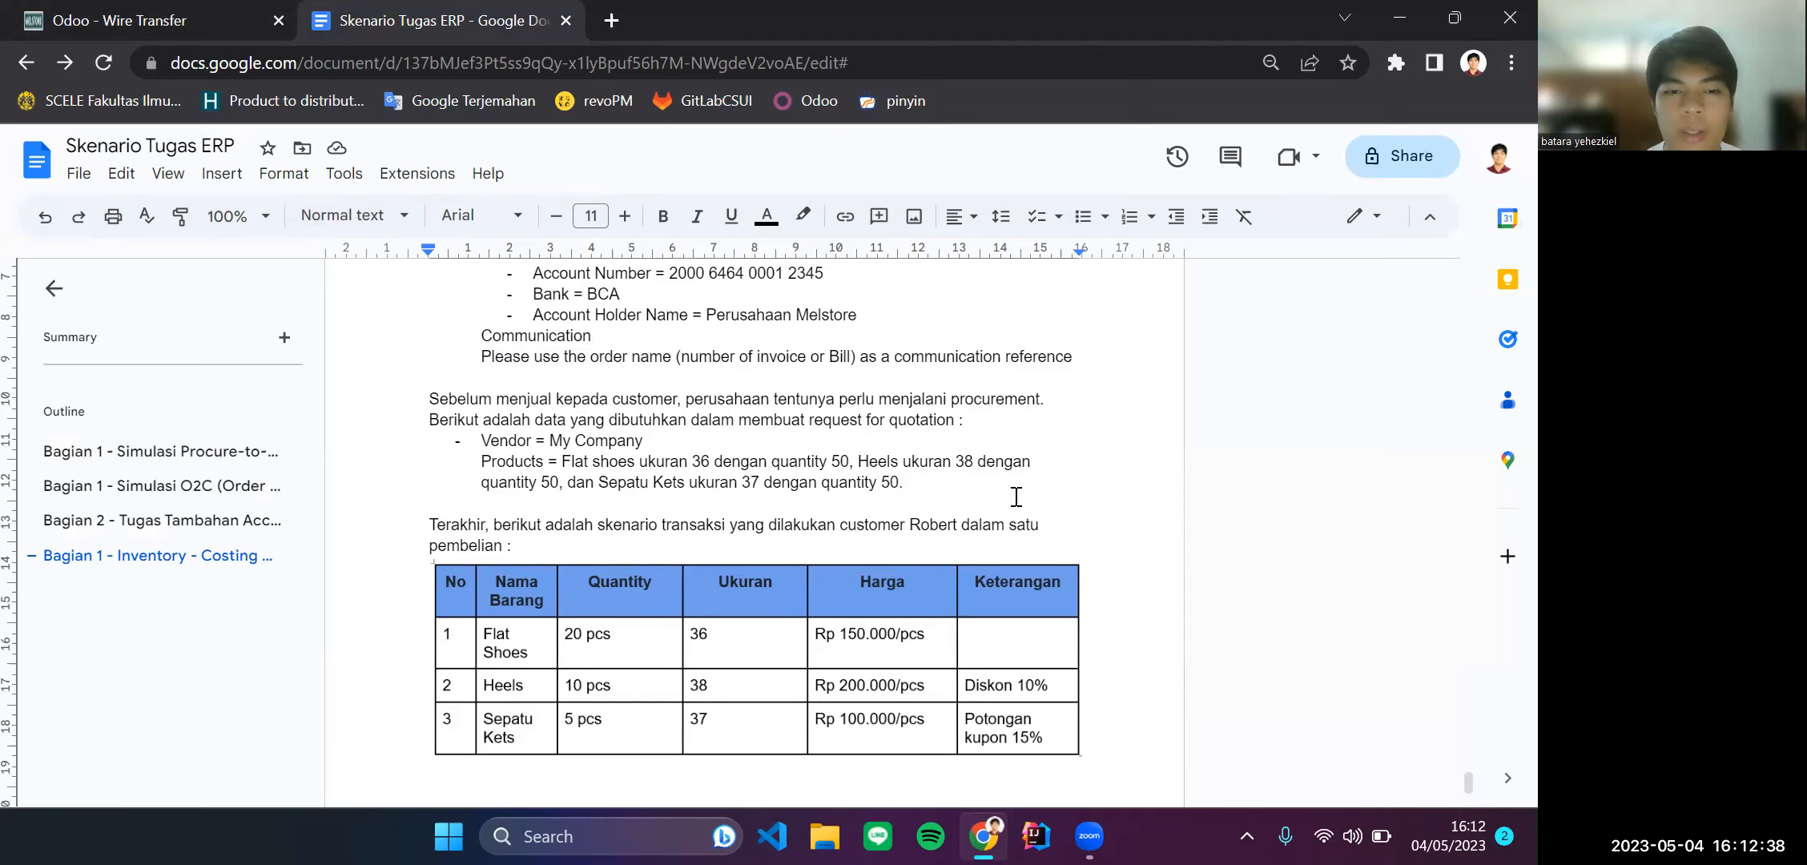
Step: Examine the list of four internal accounts and their departments in the document's e-commerce transaction scenario
scroll(707, 468, up, 15)
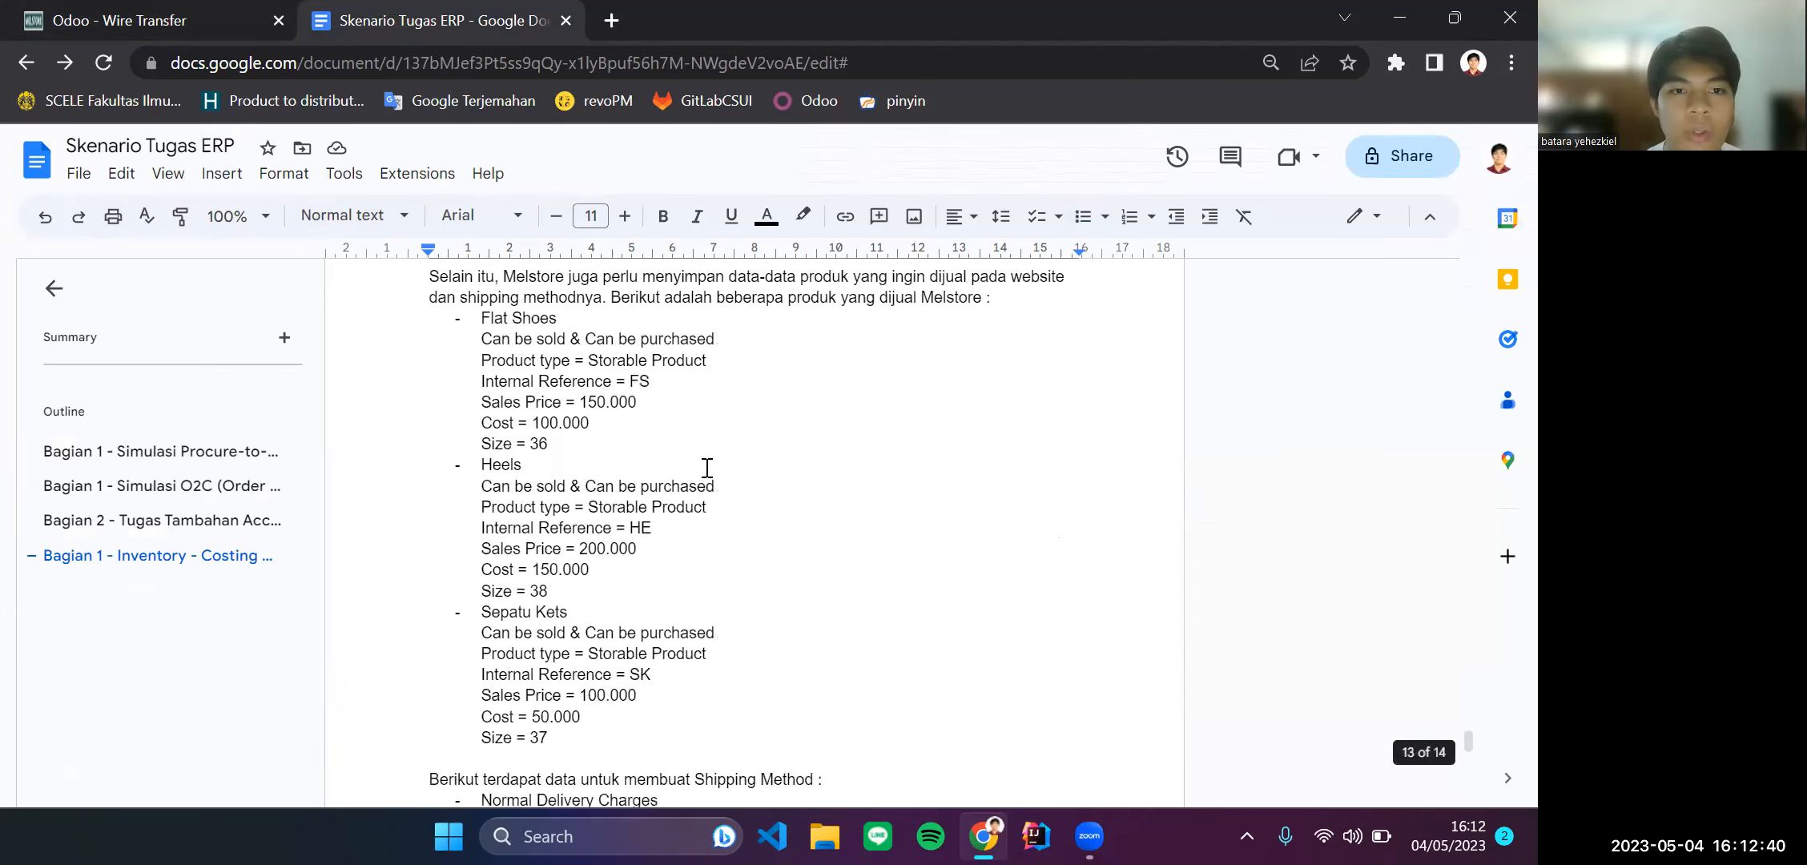
scroll(651, 611, down, 1)
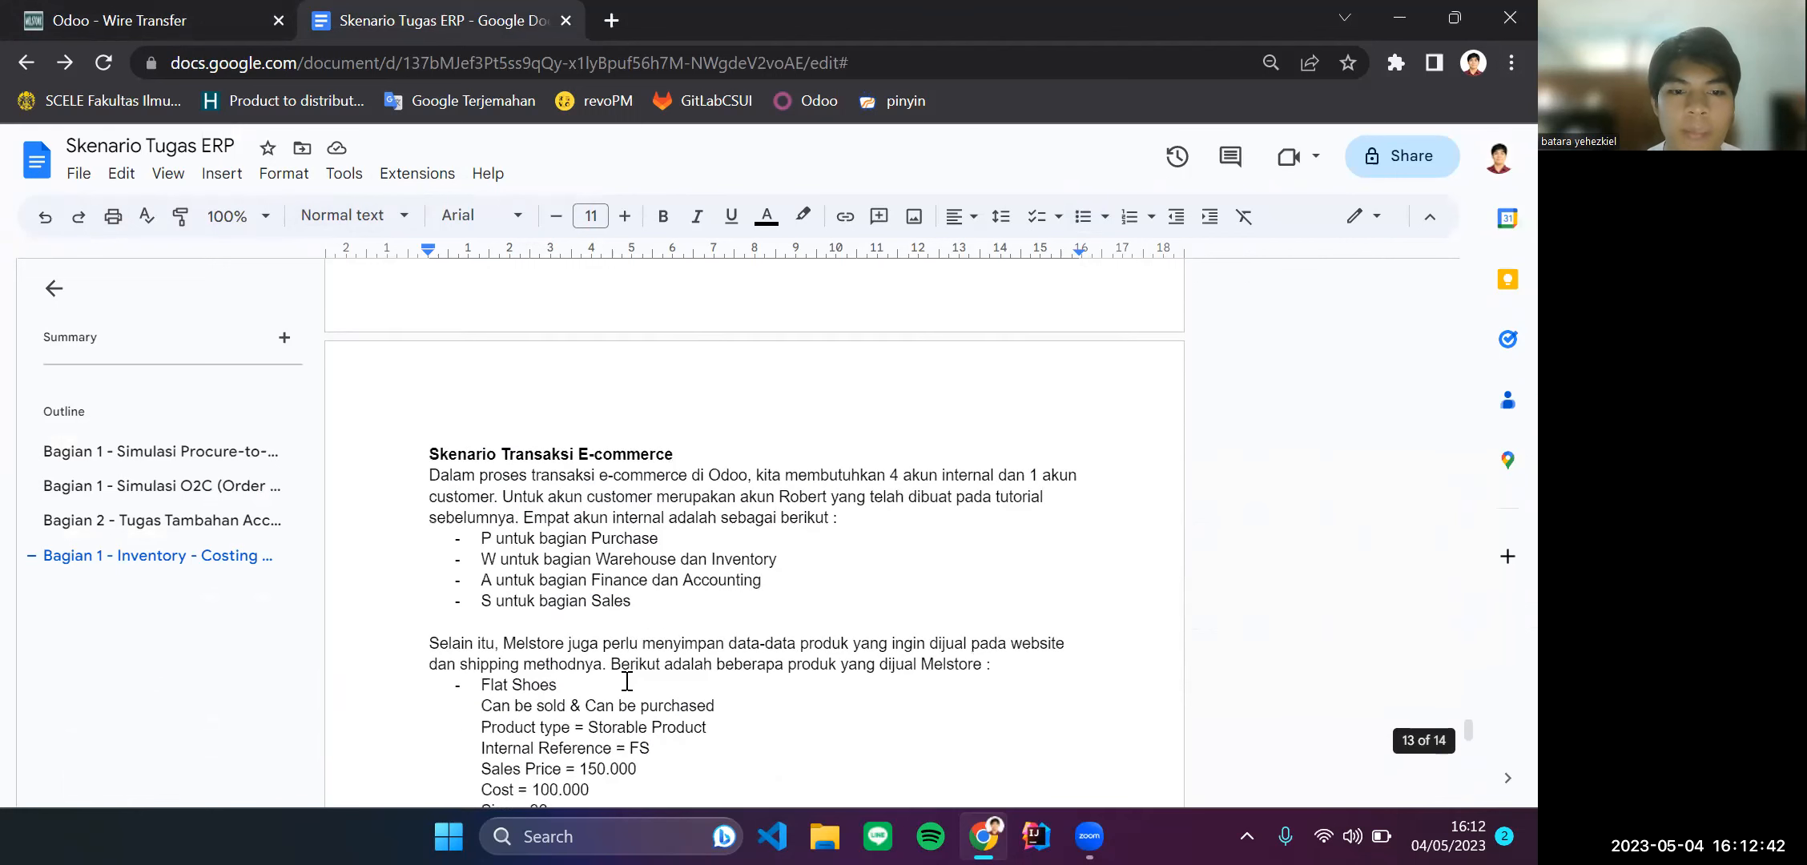
drag(638, 601, 442, 533)
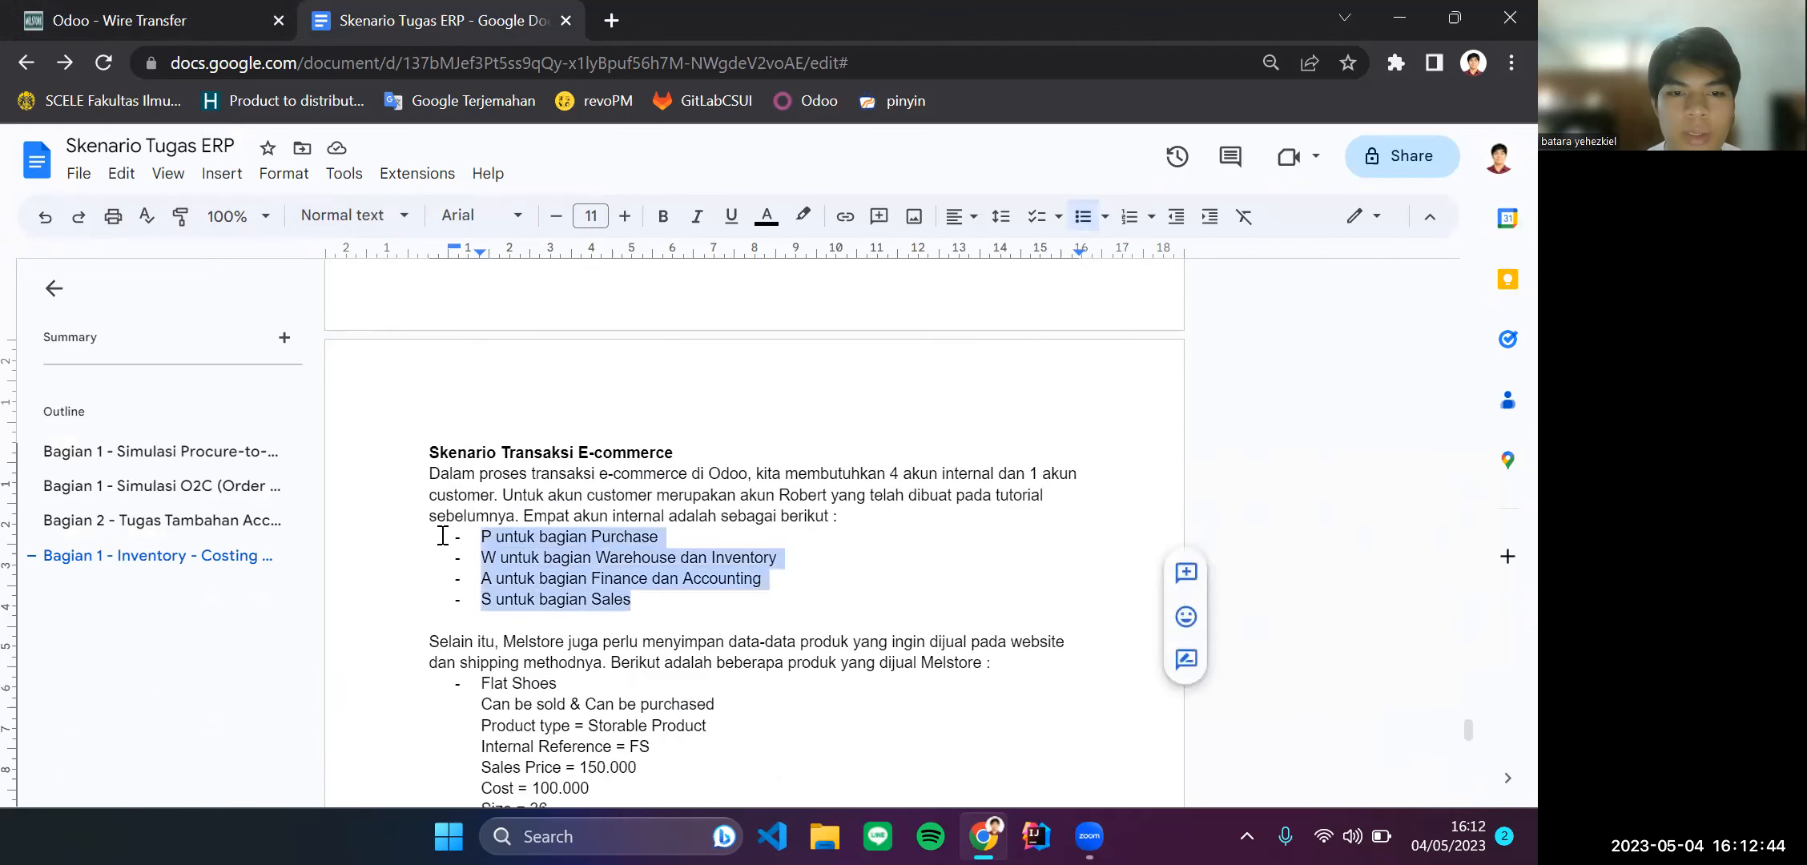
click(673, 605)
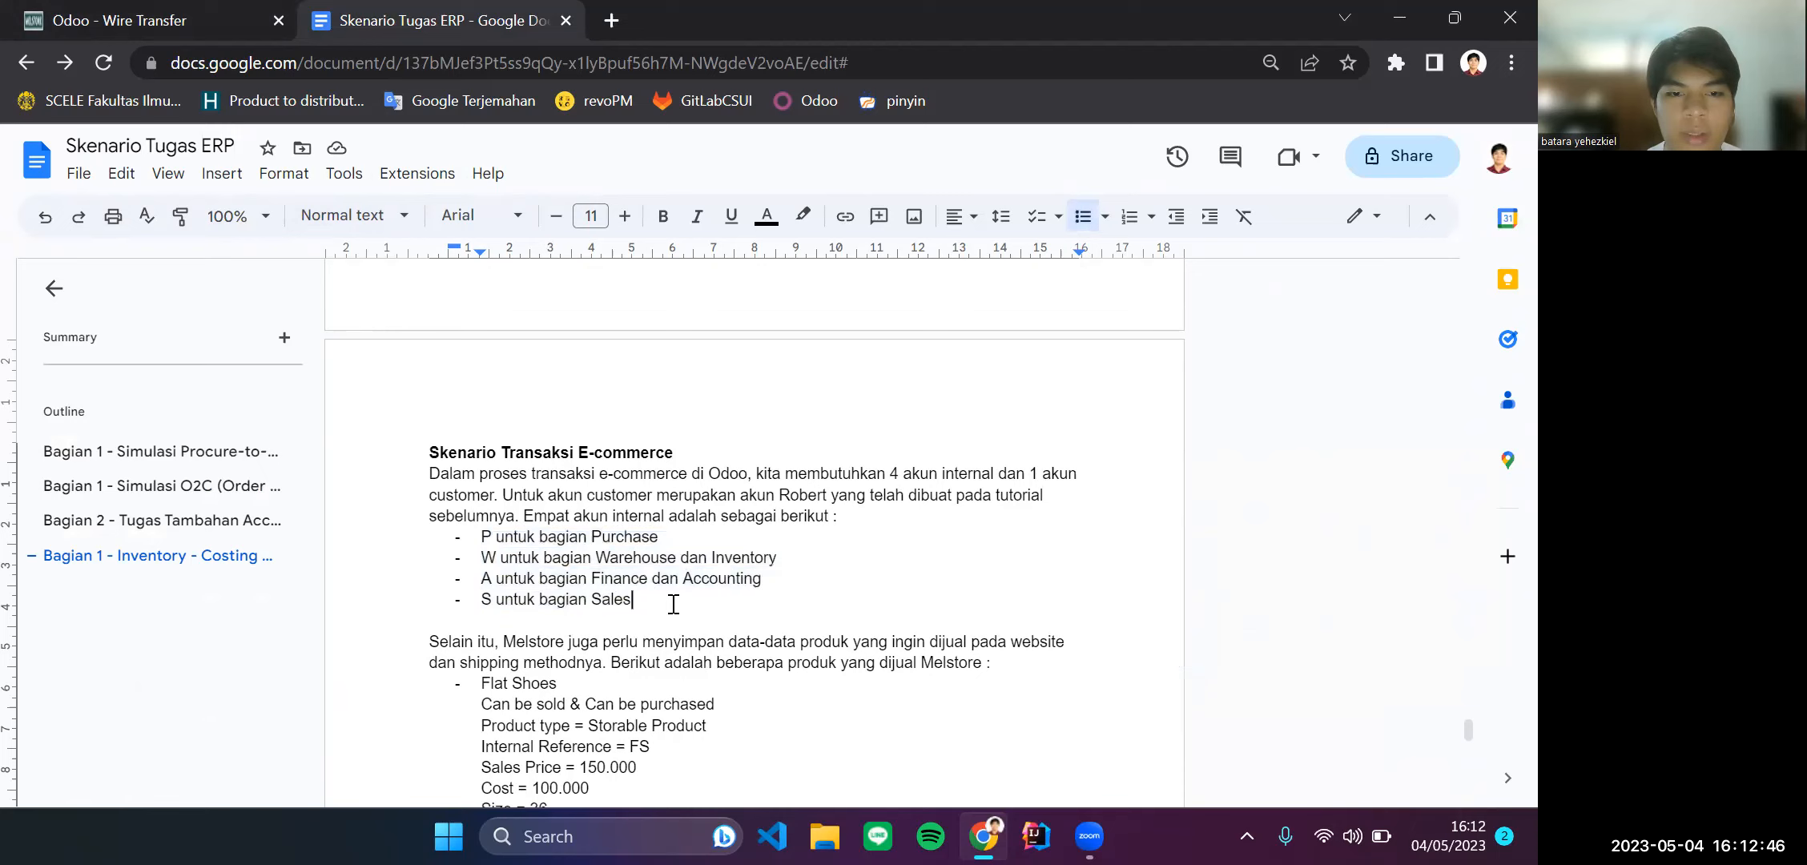
scroll(673, 605, down, 5)
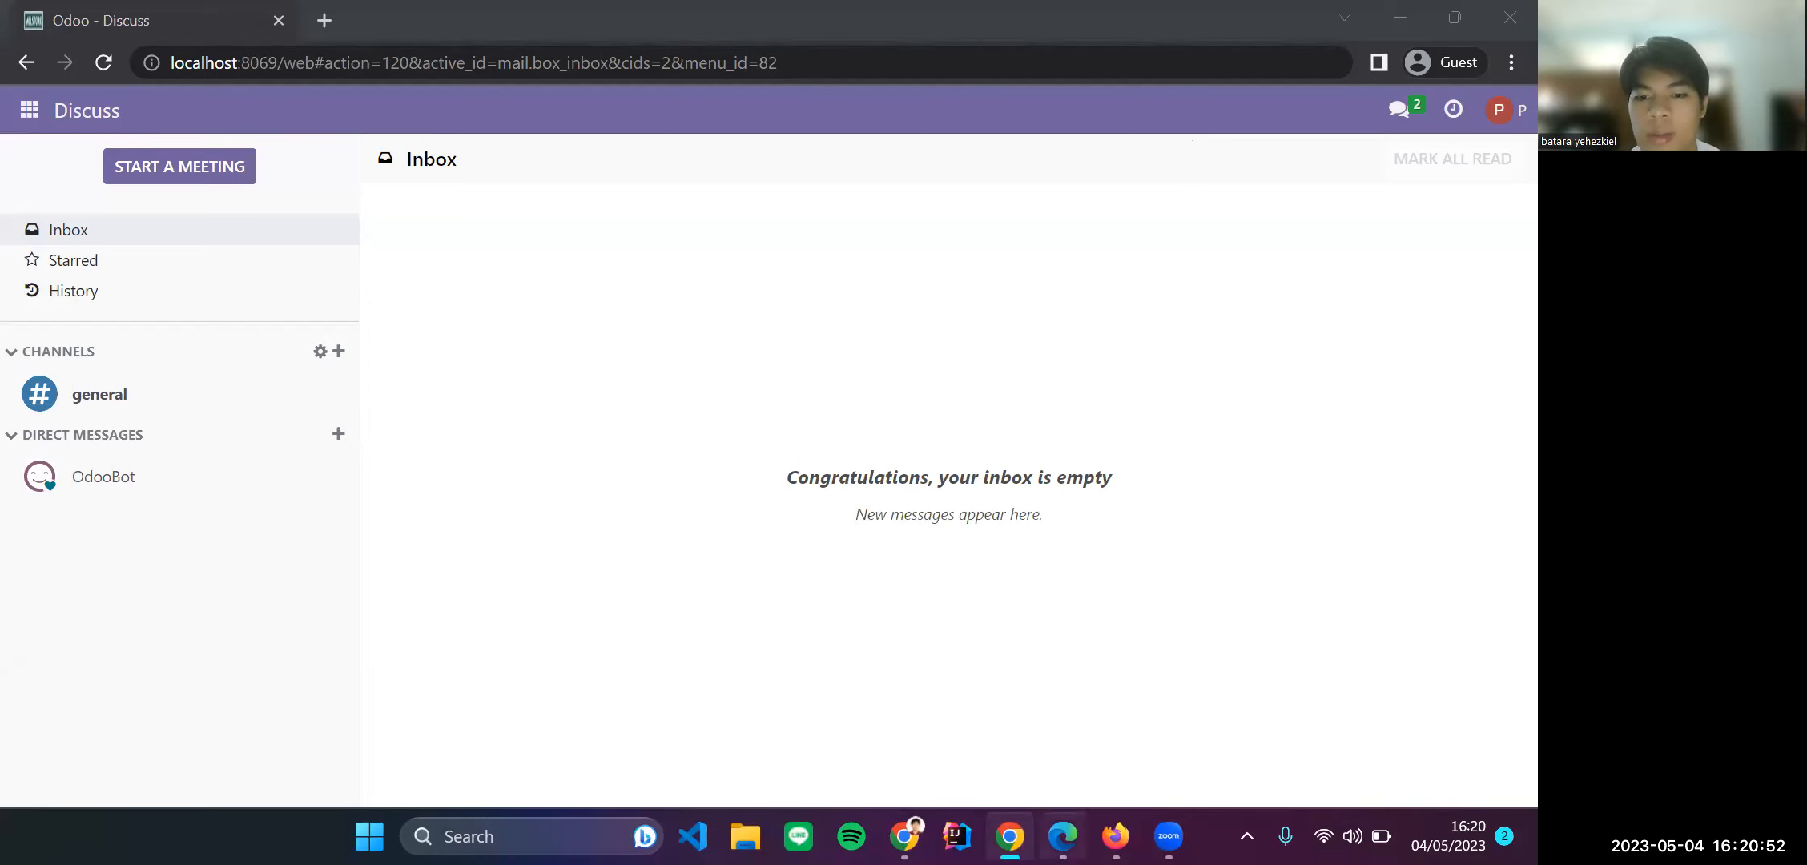
Step: Check the Odoo sessions of the S, W, P and A accounts in their separate browser windows
mouse_move(1116, 837)
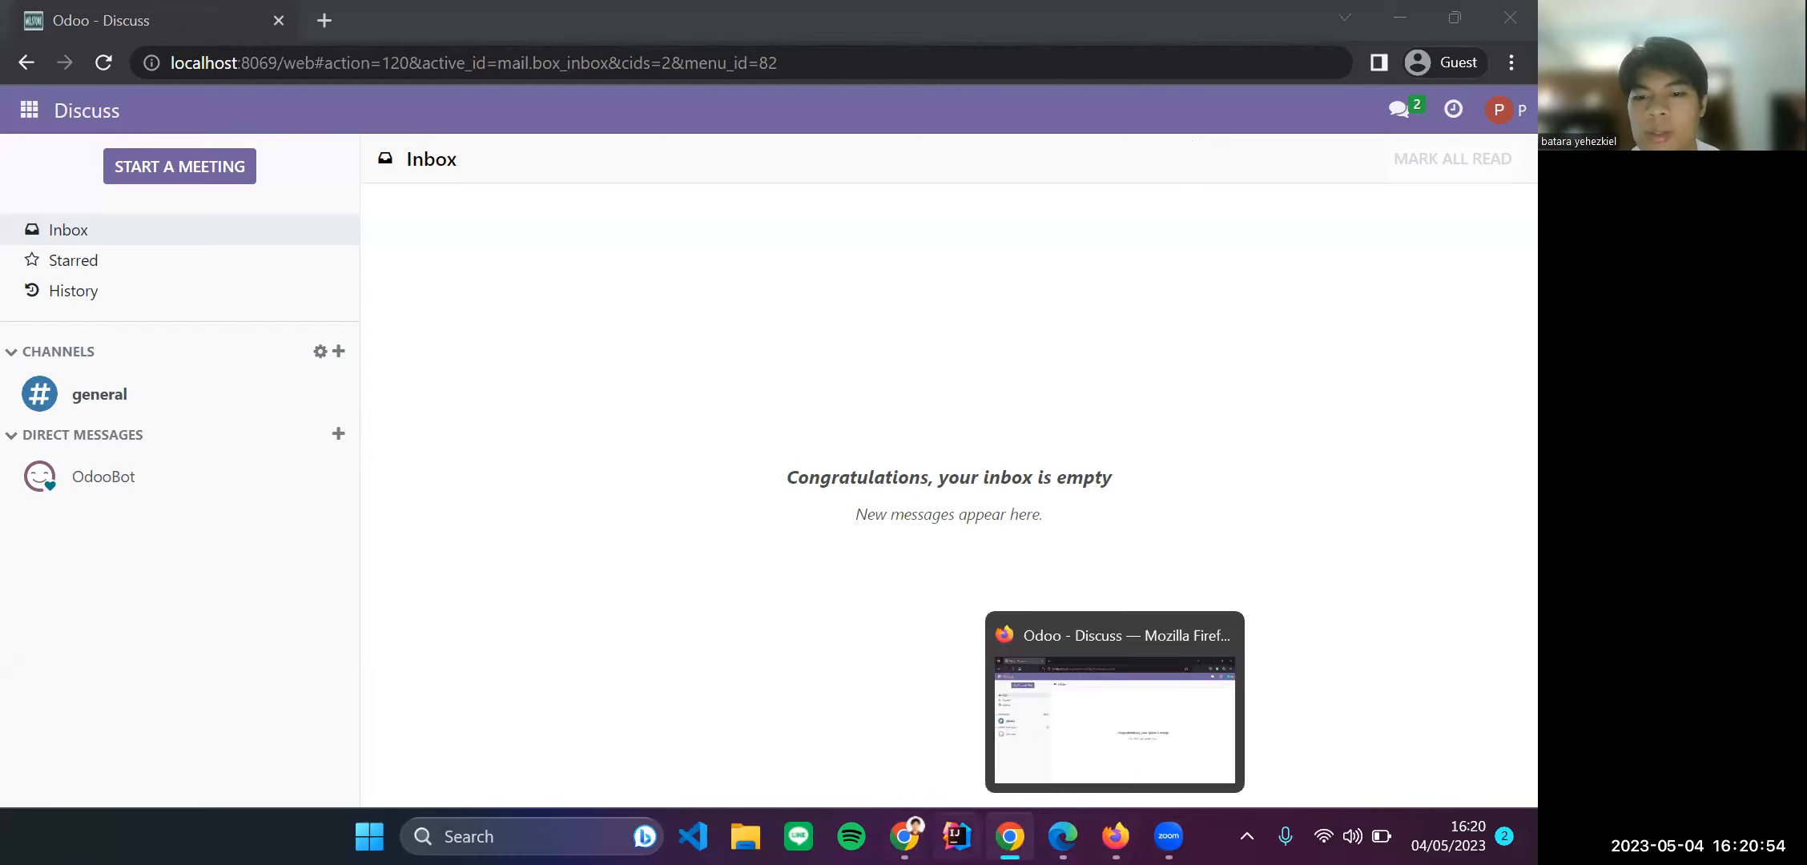
click(1063, 836)
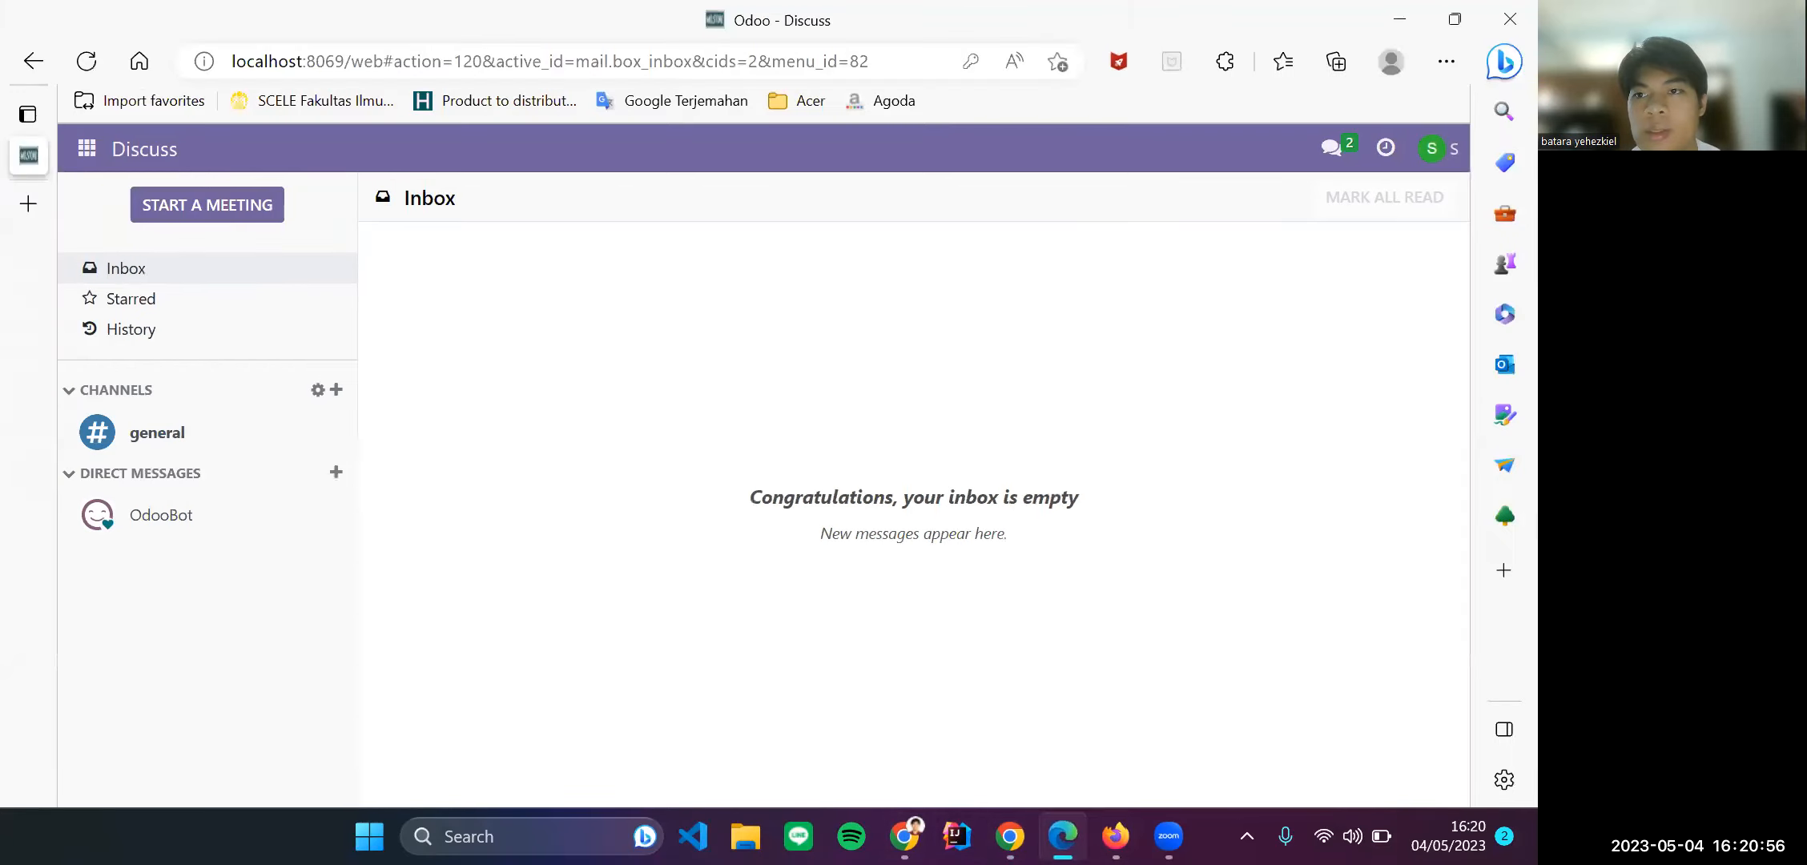
click(1116, 836)
click(905, 836)
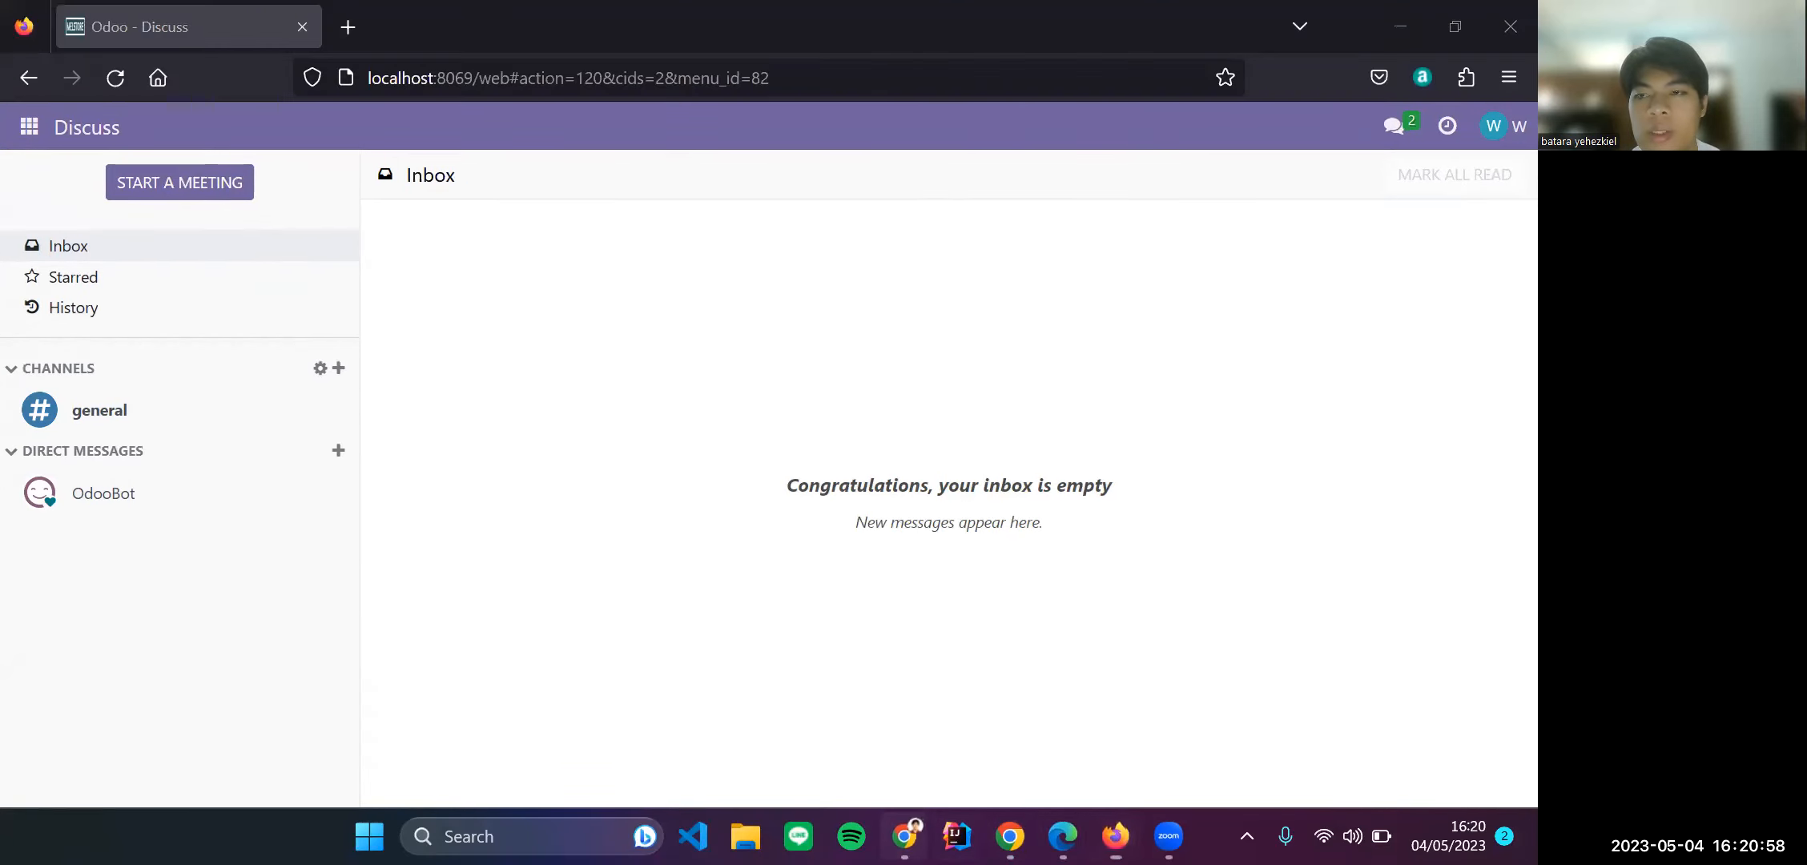
click(1010, 836)
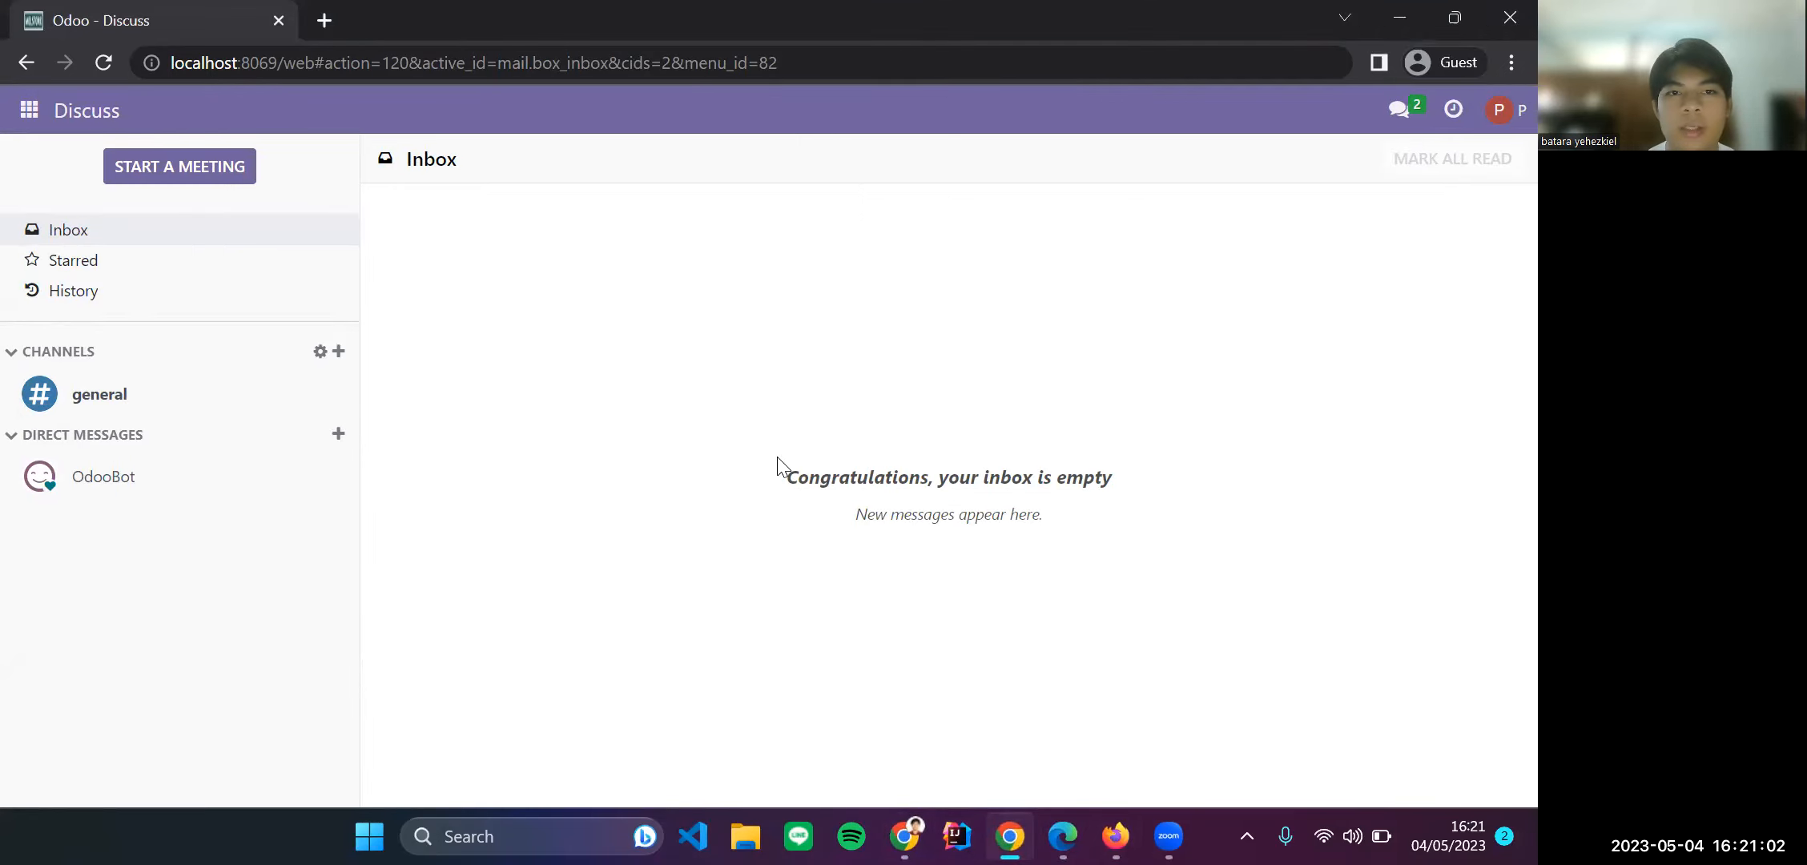
click(903, 696)
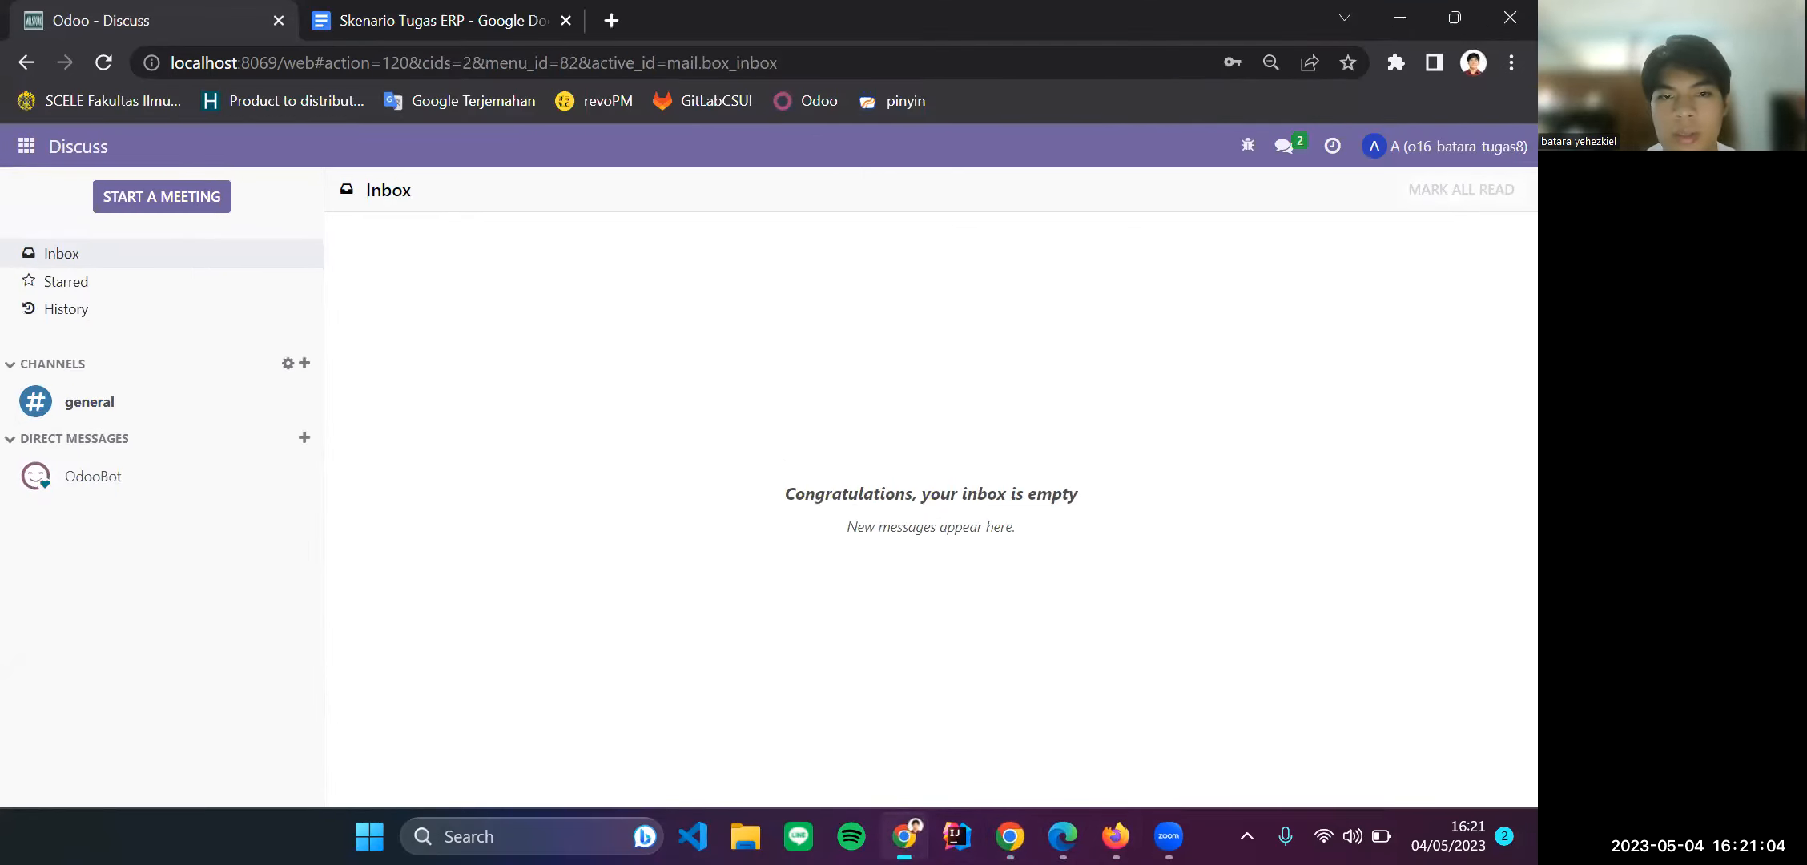
Step: Check the procurement data in the scenario document, switch to the P account's Chrome guest window and open the Purchase app
click(385, 9)
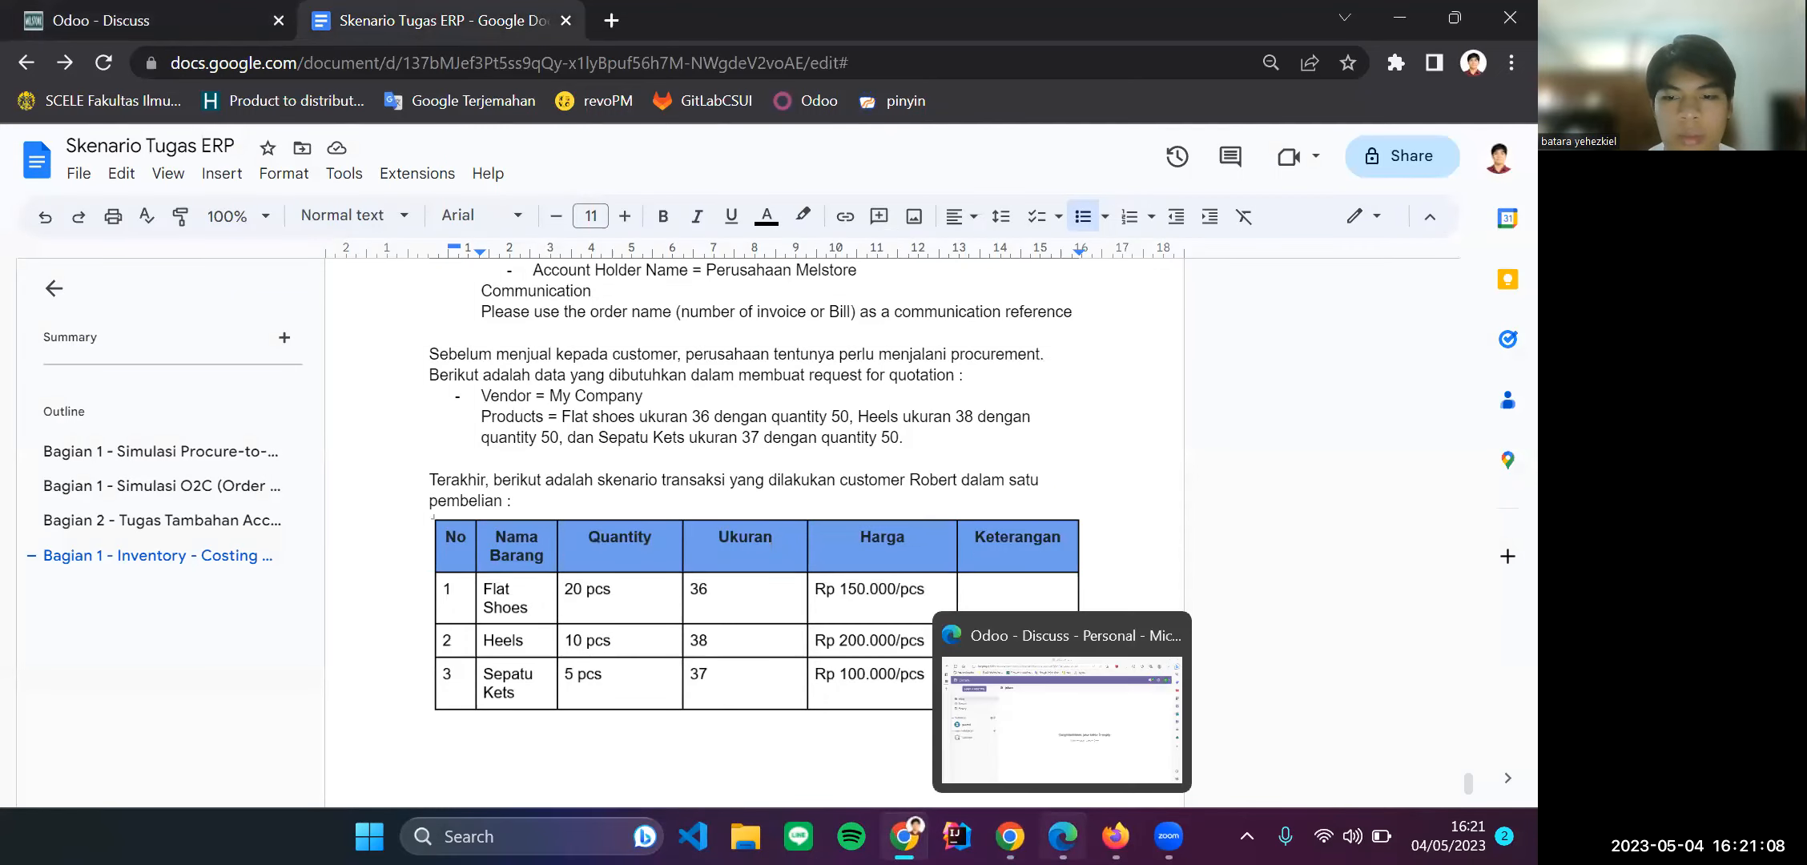
mouse_move(1009, 836)
click(1009, 704)
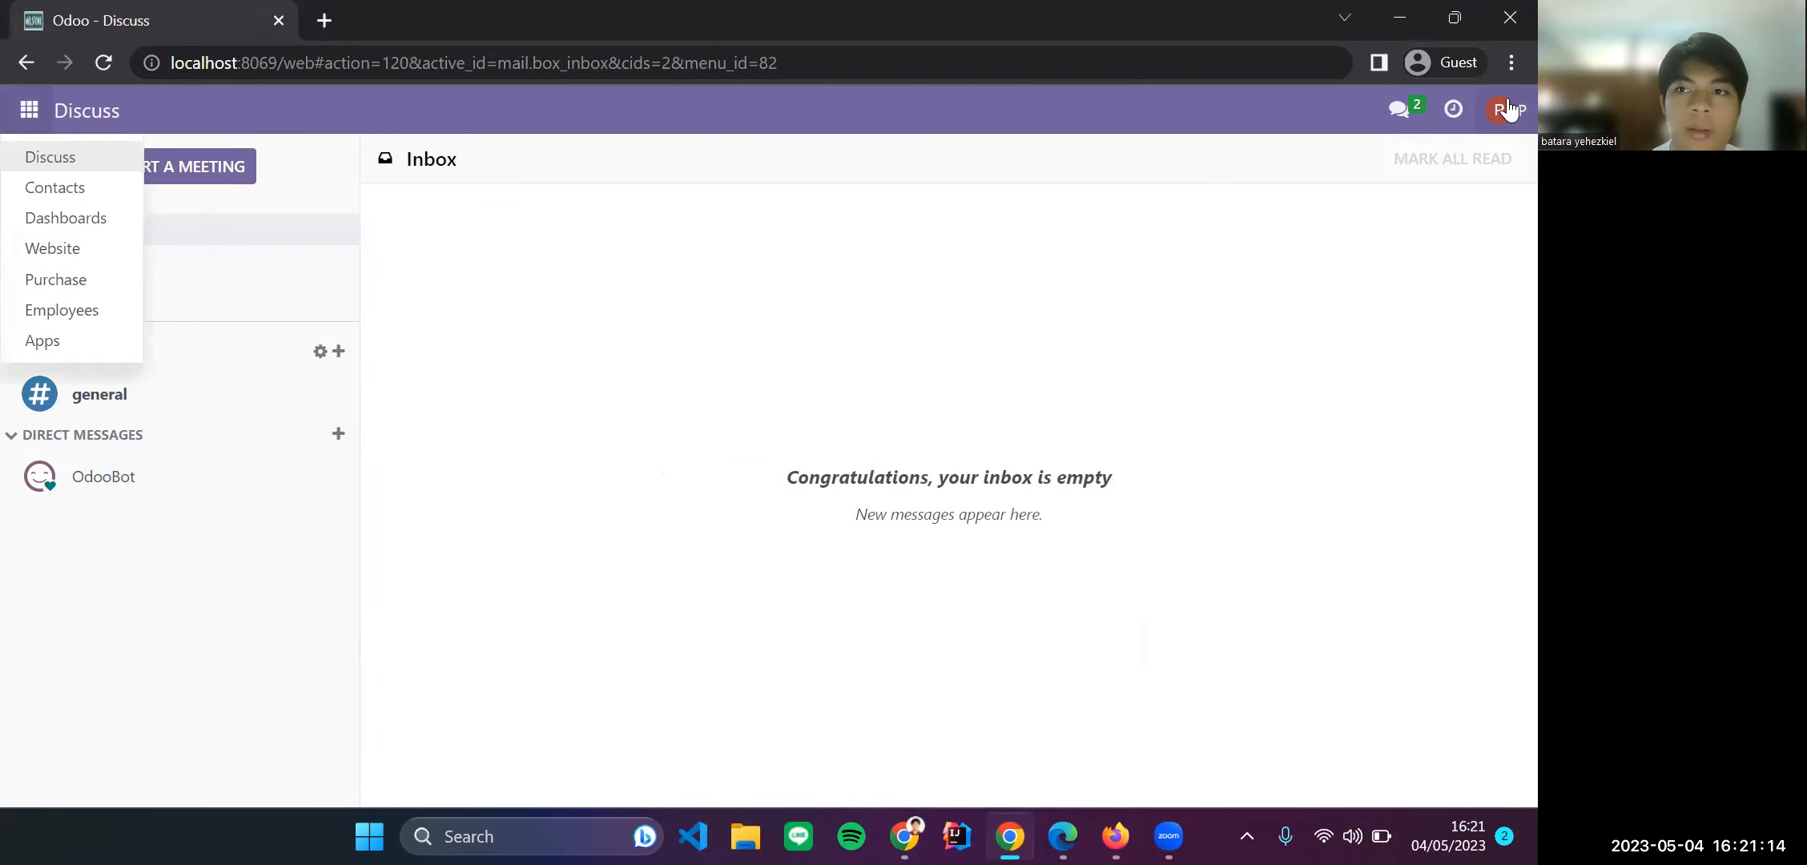
click(99, 282)
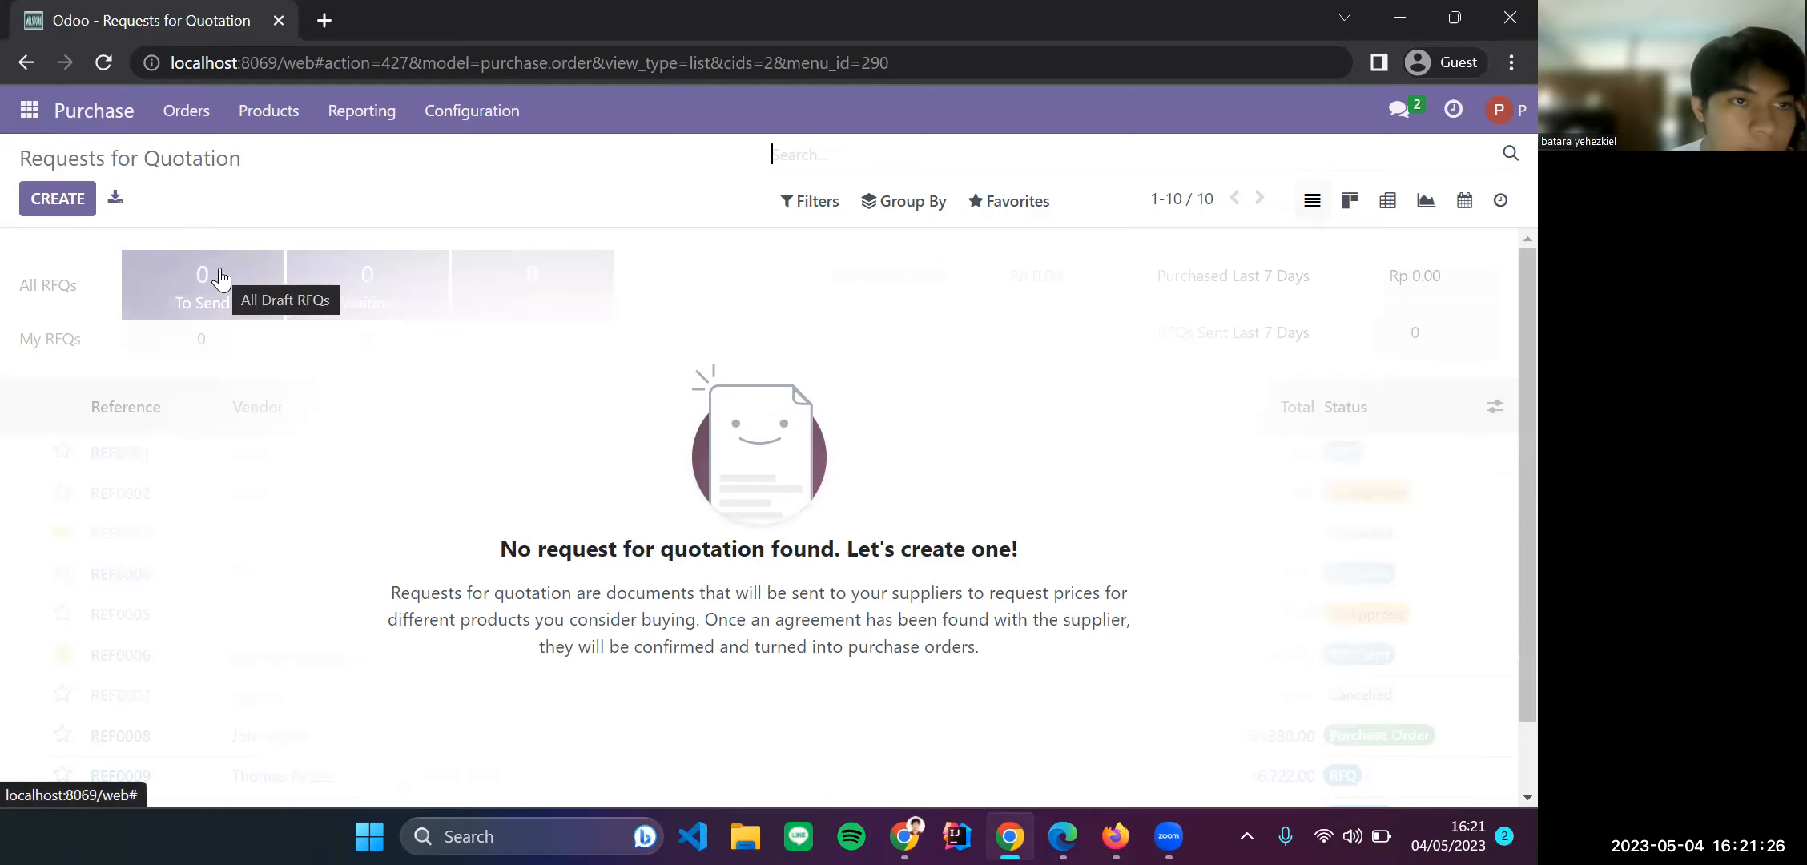
Step: Create a new request for quotation with My Company as the vendor
click(72, 217)
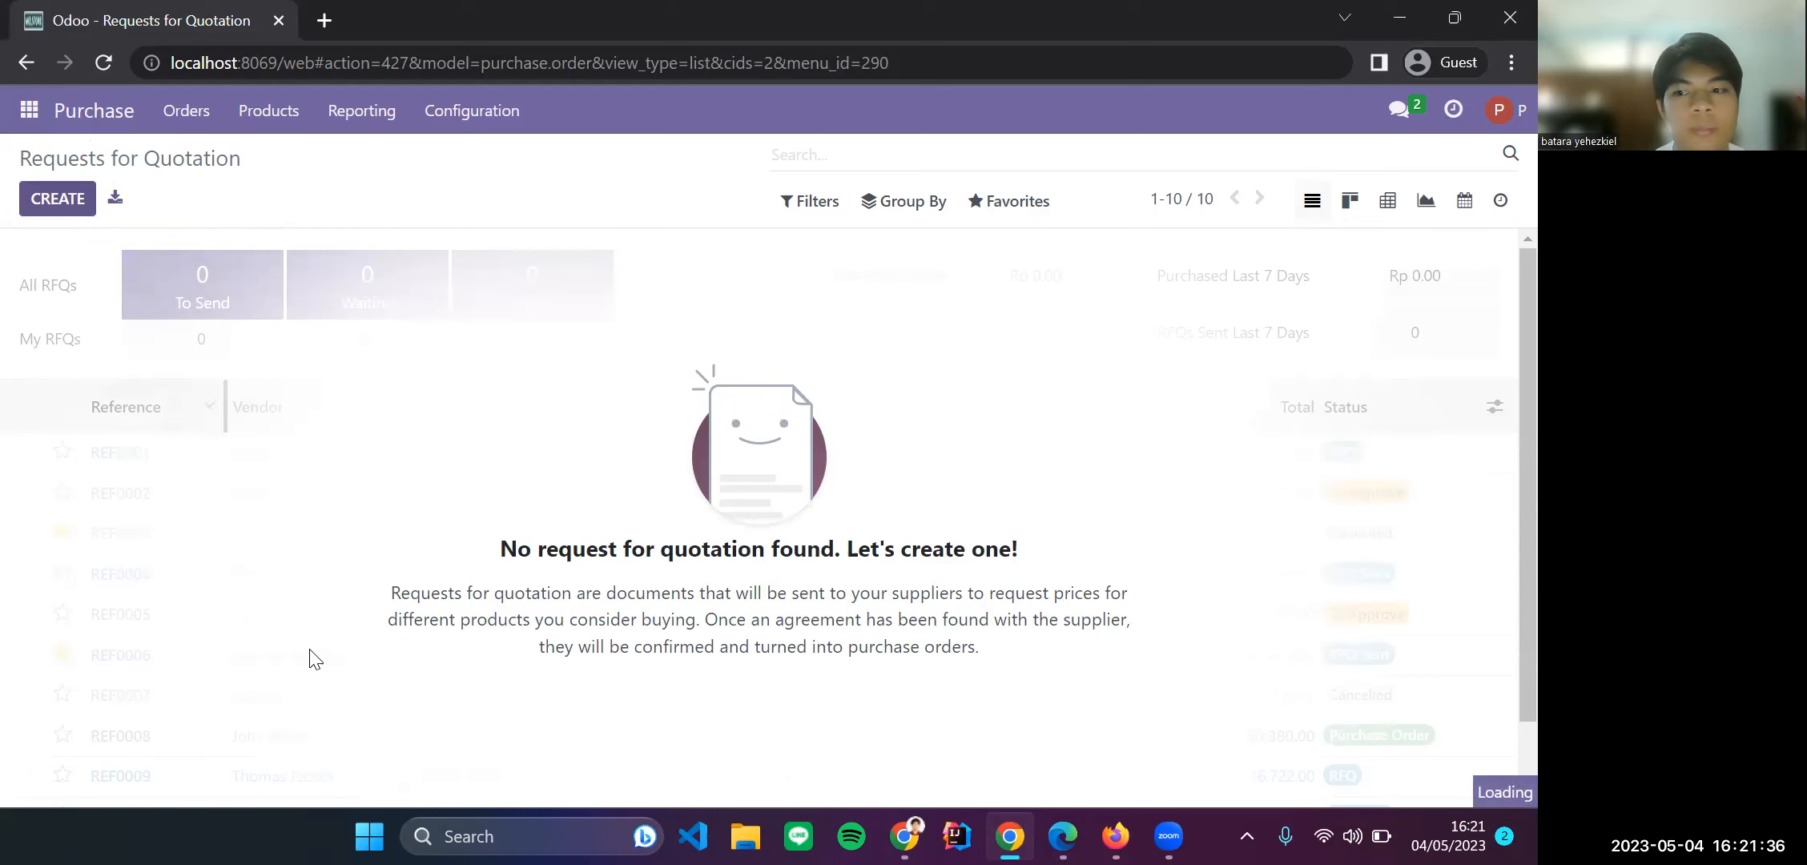
scroll(313, 661, down, 1)
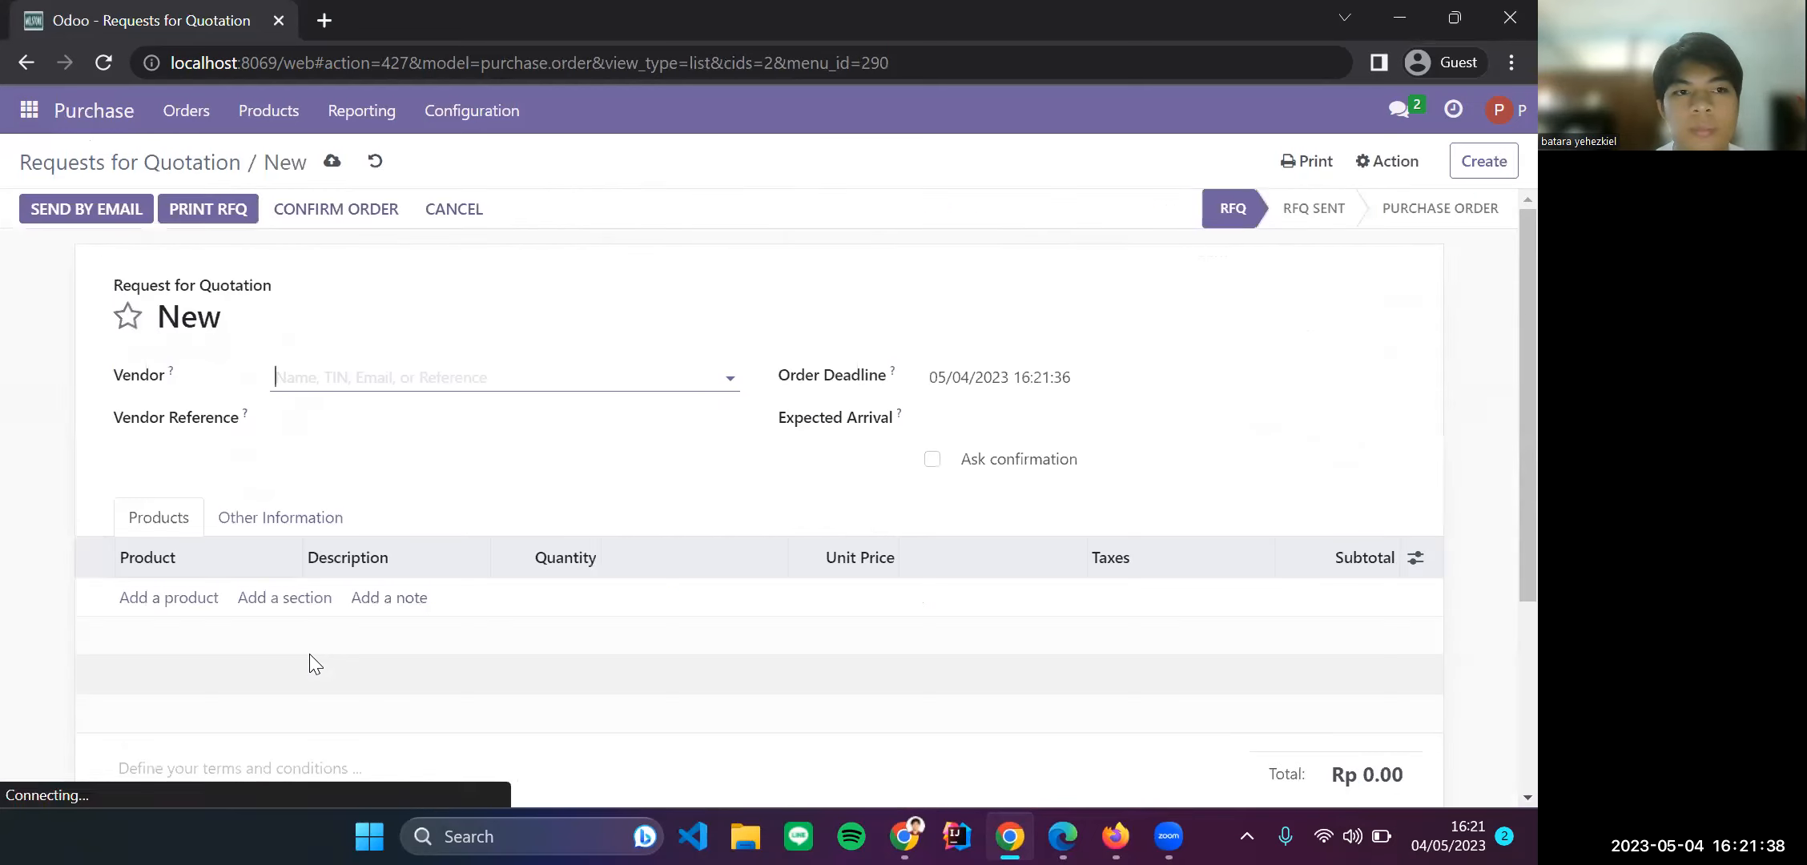
click(337, 387)
text(my)
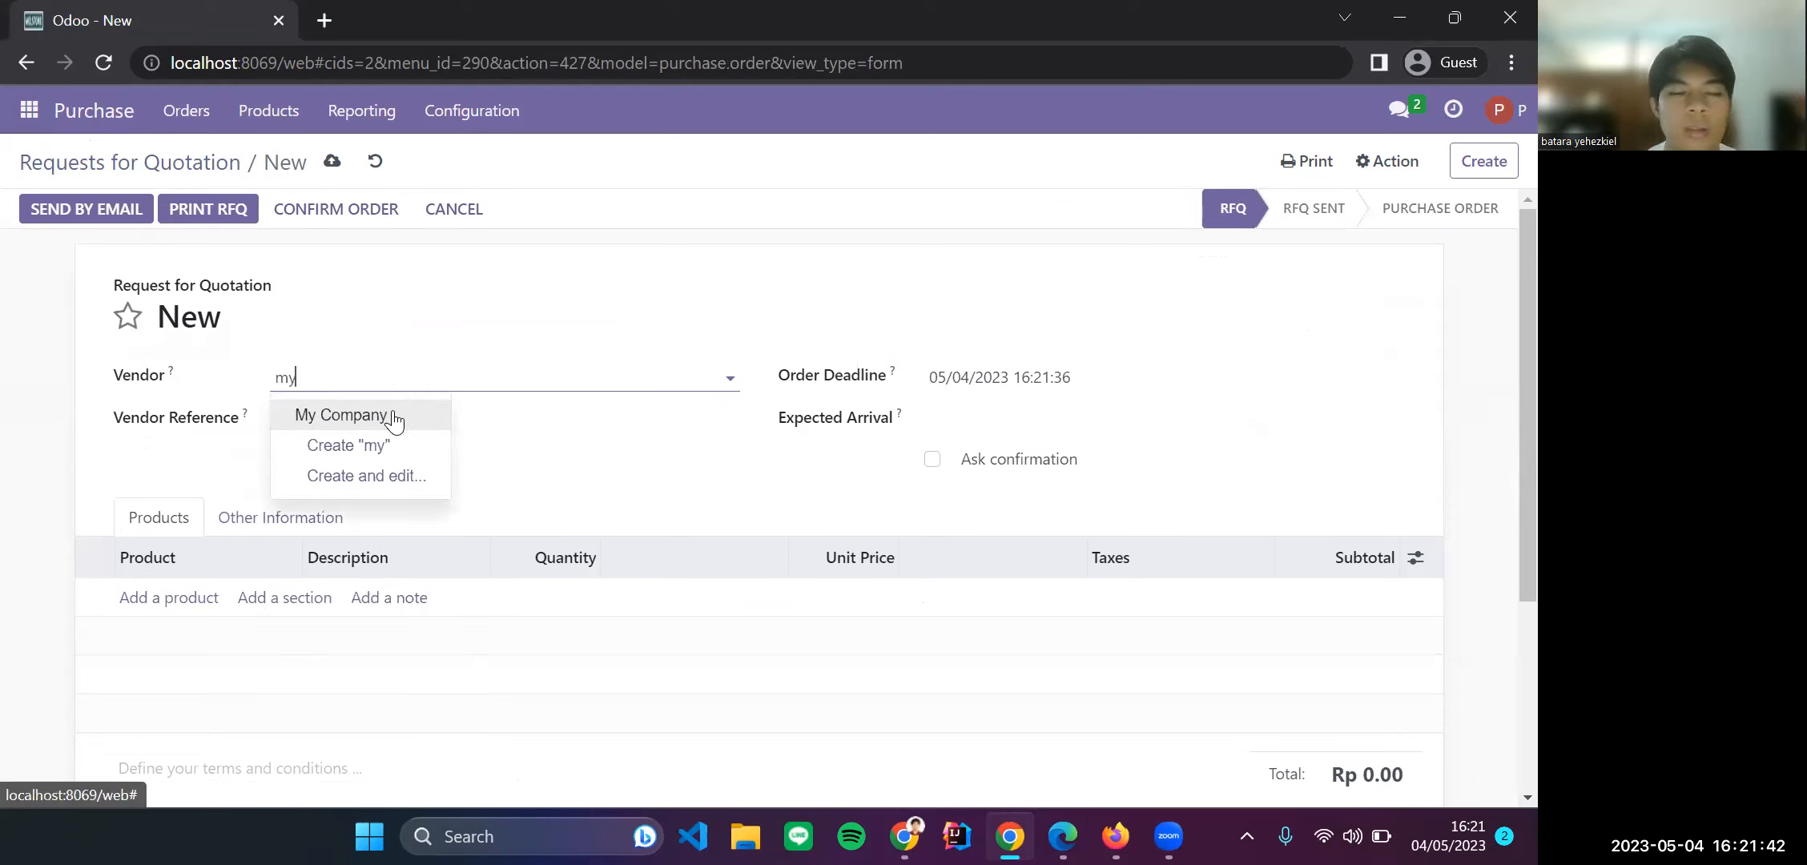
click(394, 416)
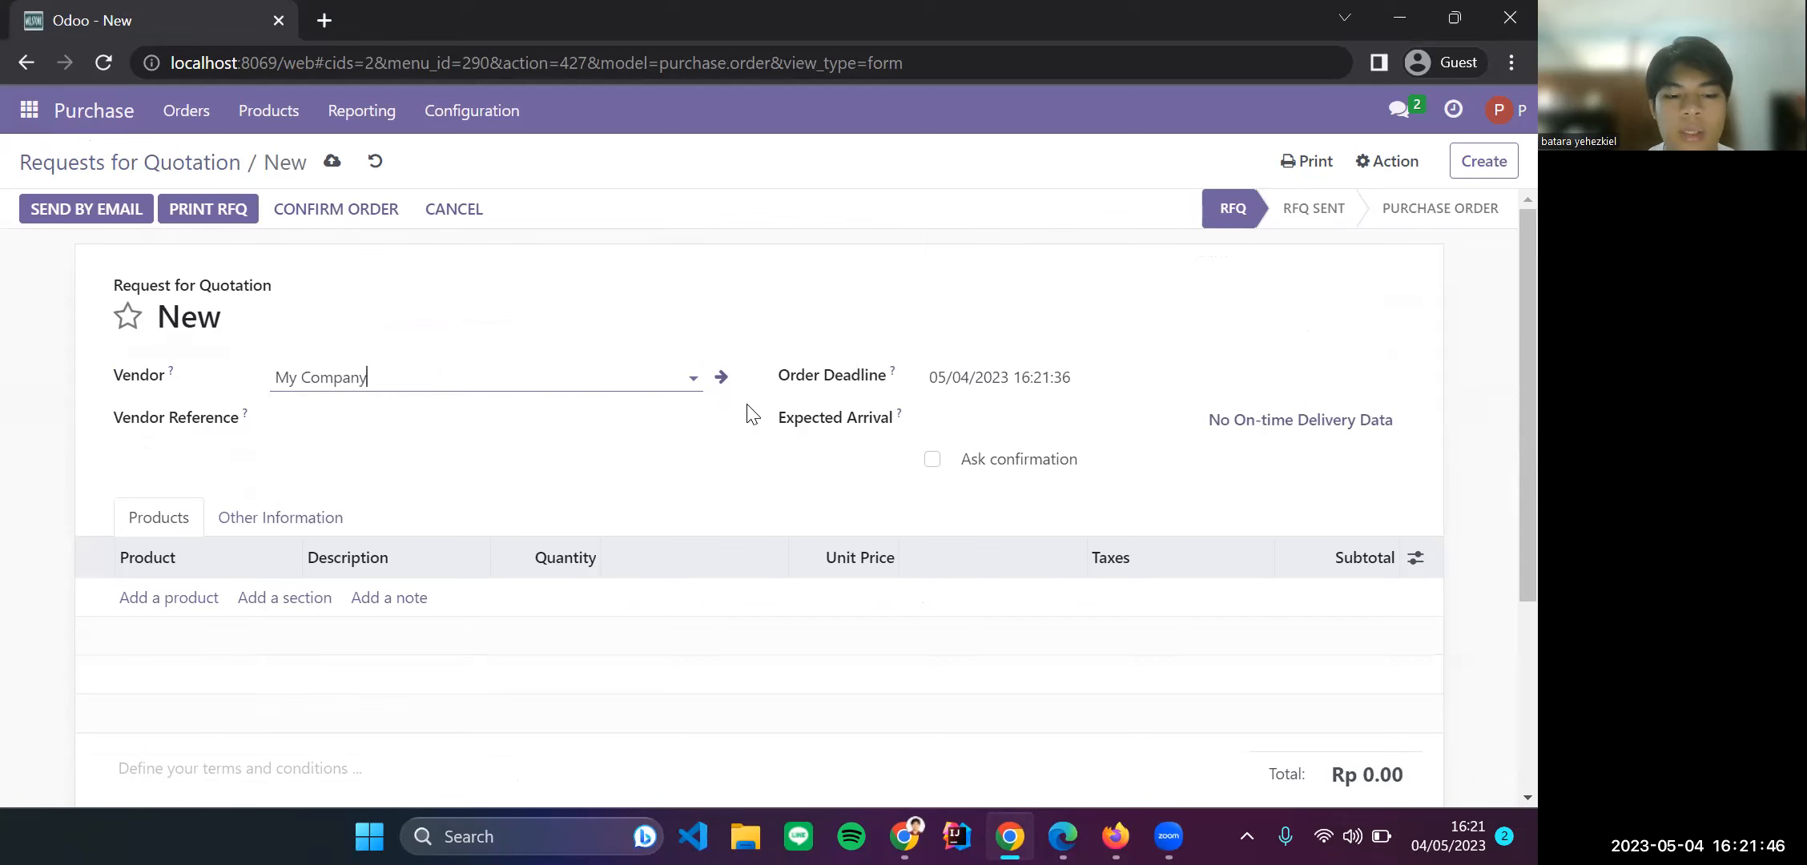
Step: Arrange the scenario document and the new request for quotation side by side, with the product lines in view
key(super+Right)
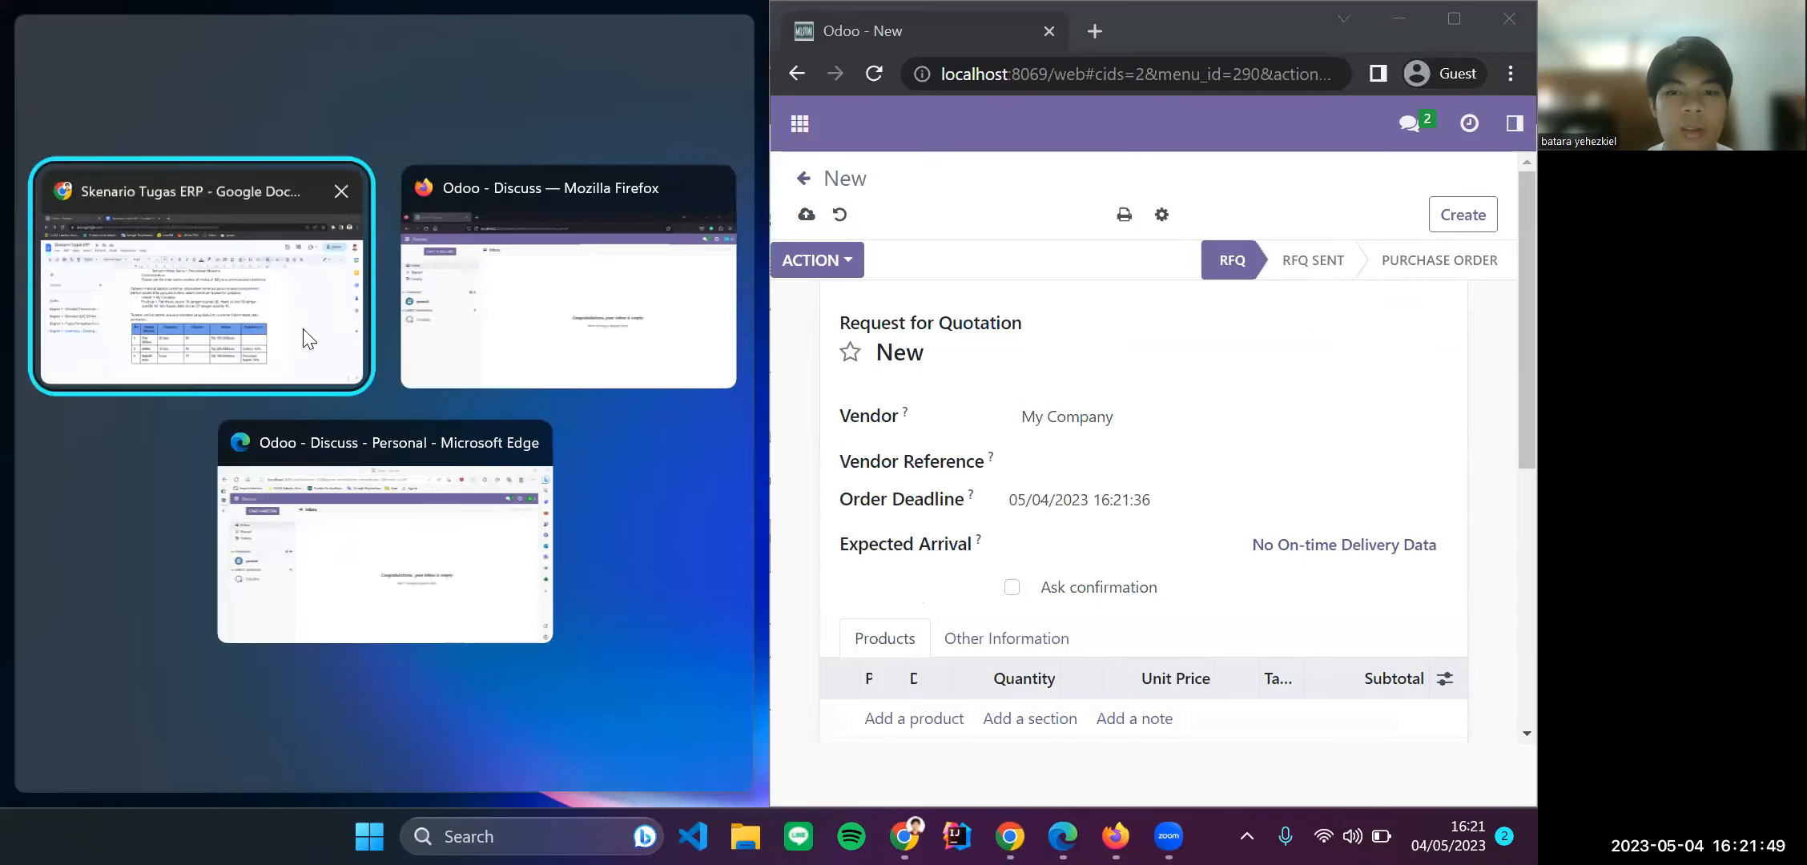
click(309, 333)
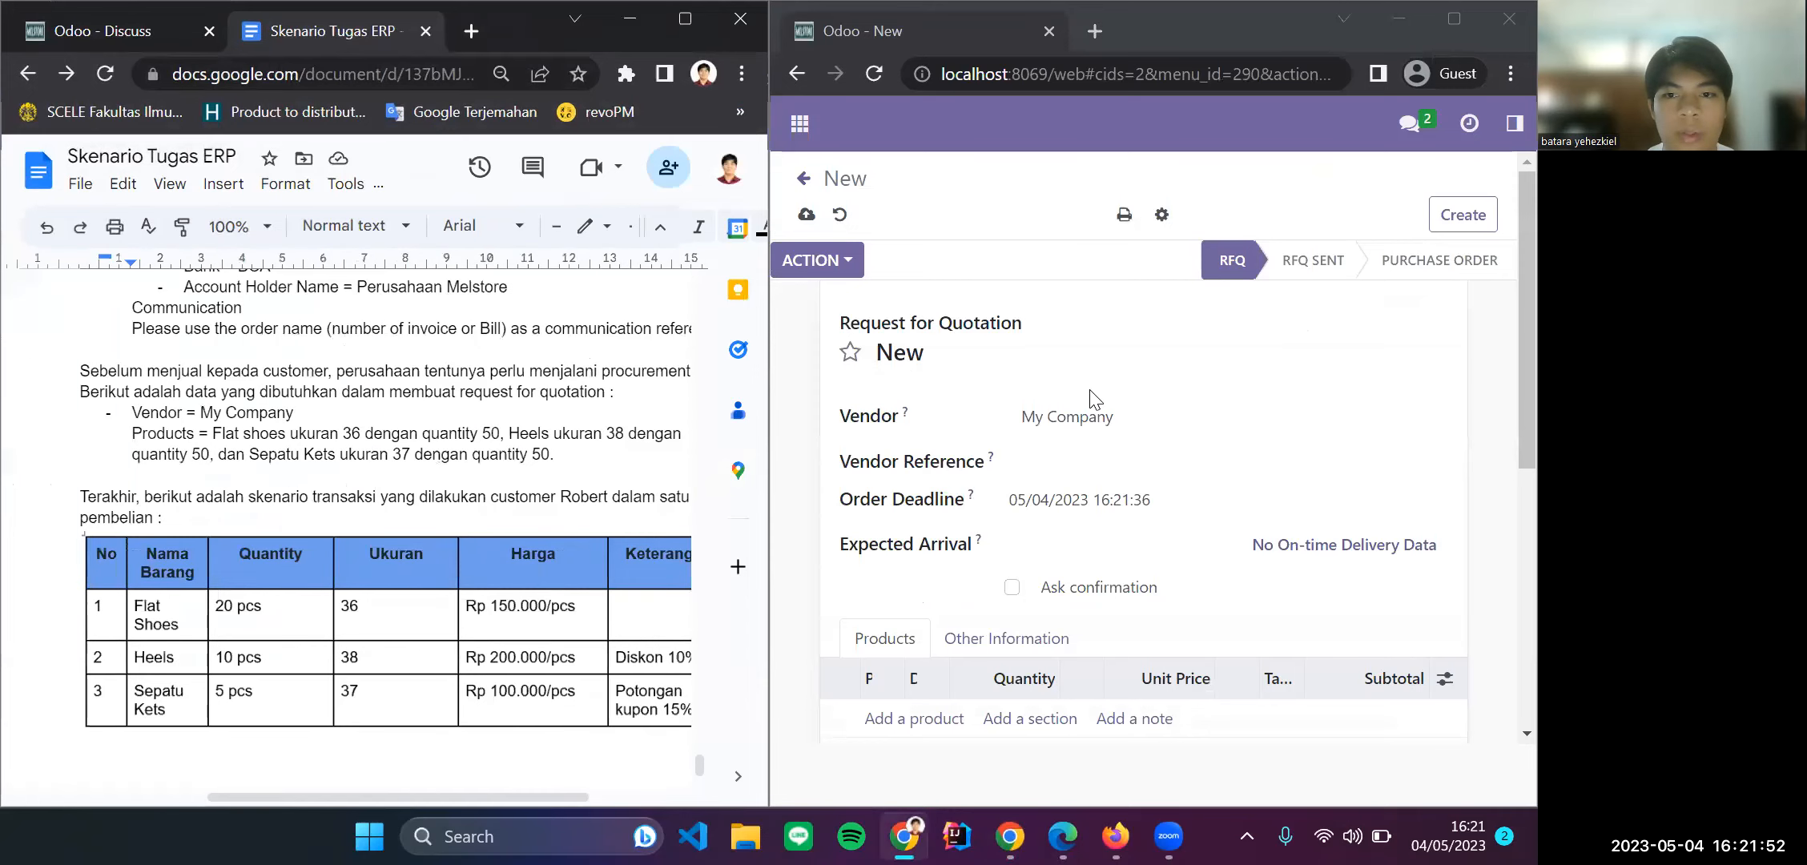
scroll(1096, 398, down, 3)
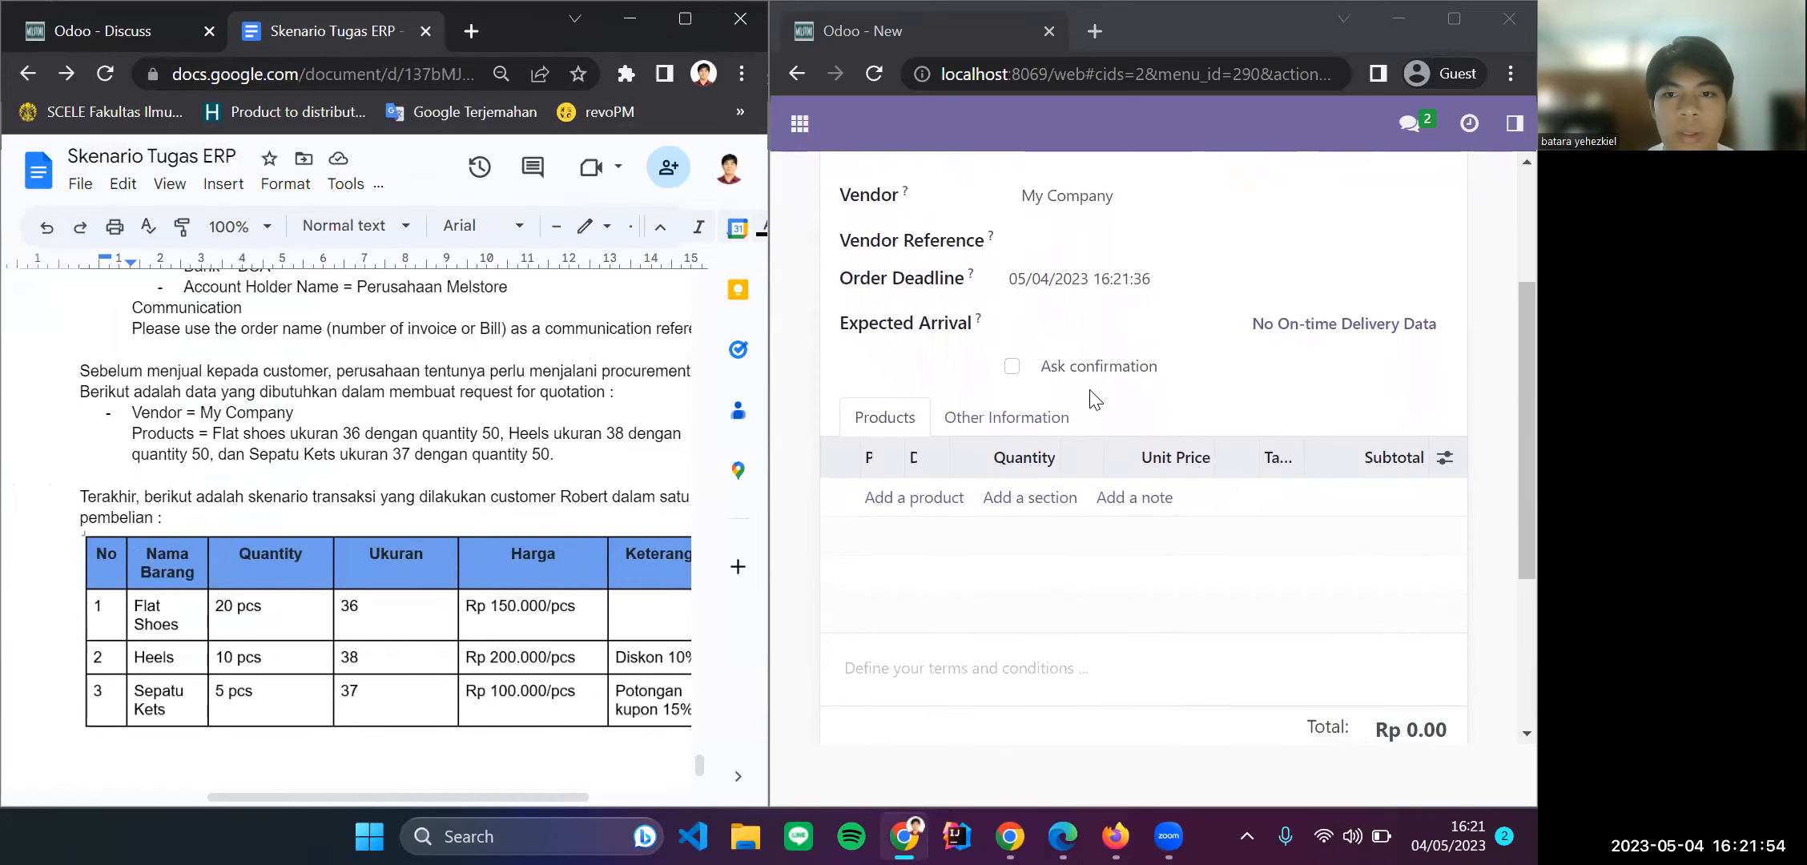
scroll(1096, 400, down, 1)
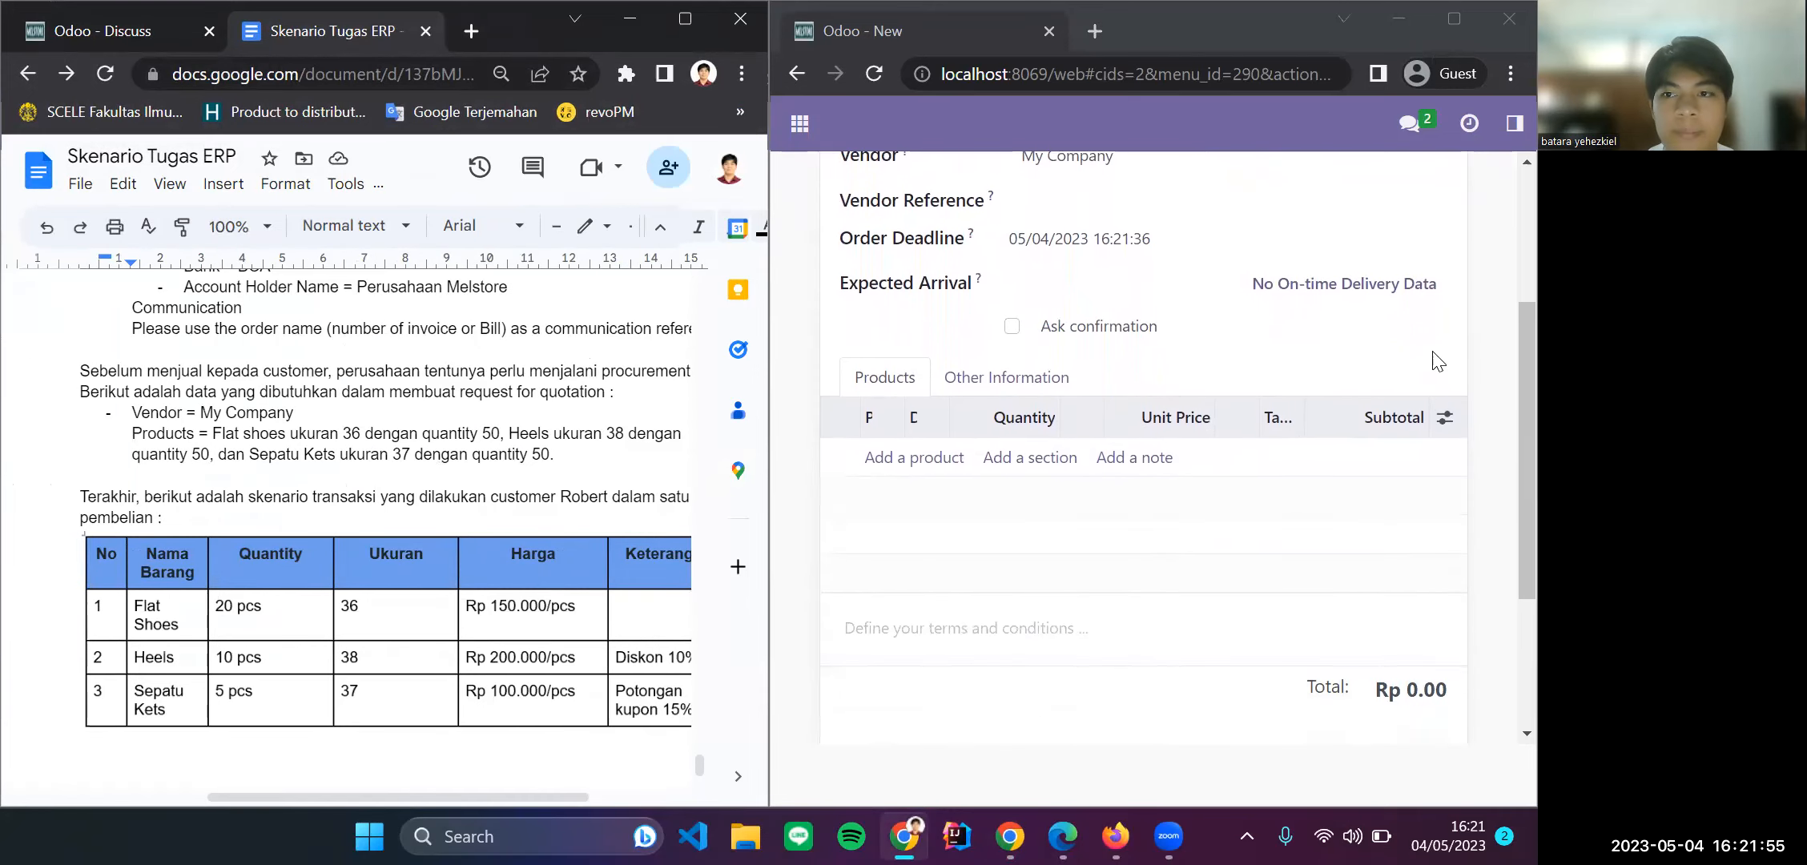
Step: Add Flat Shoes as the first product line of the request for quotation with a quantity of 50
click(910, 463)
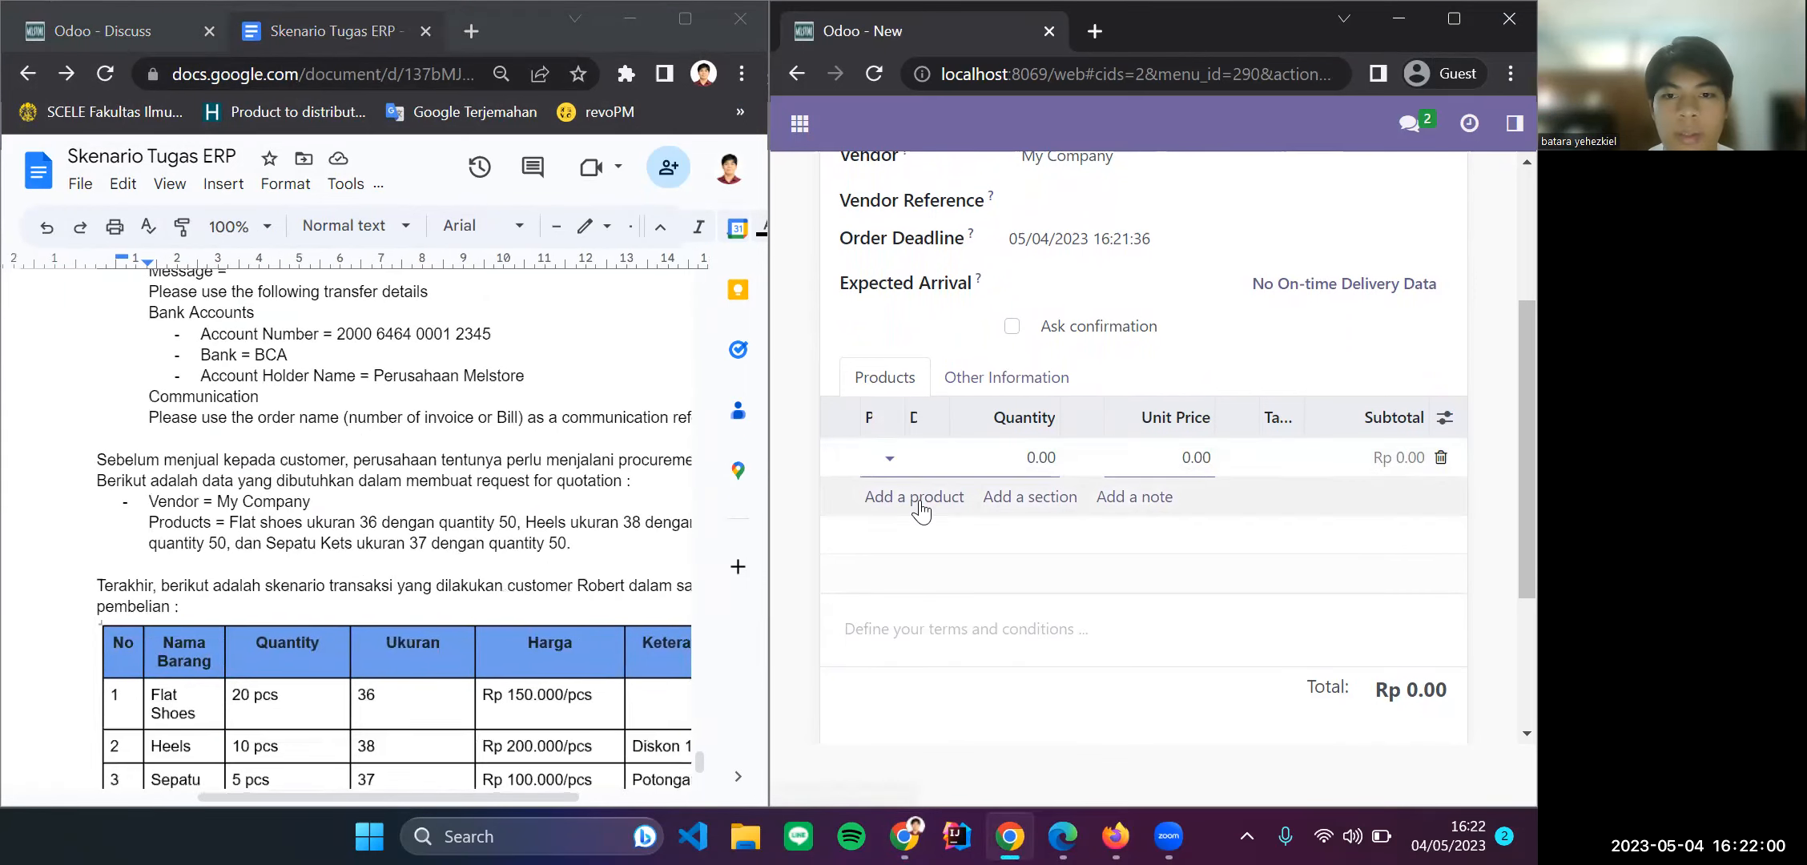
click(925, 456)
text(fla)
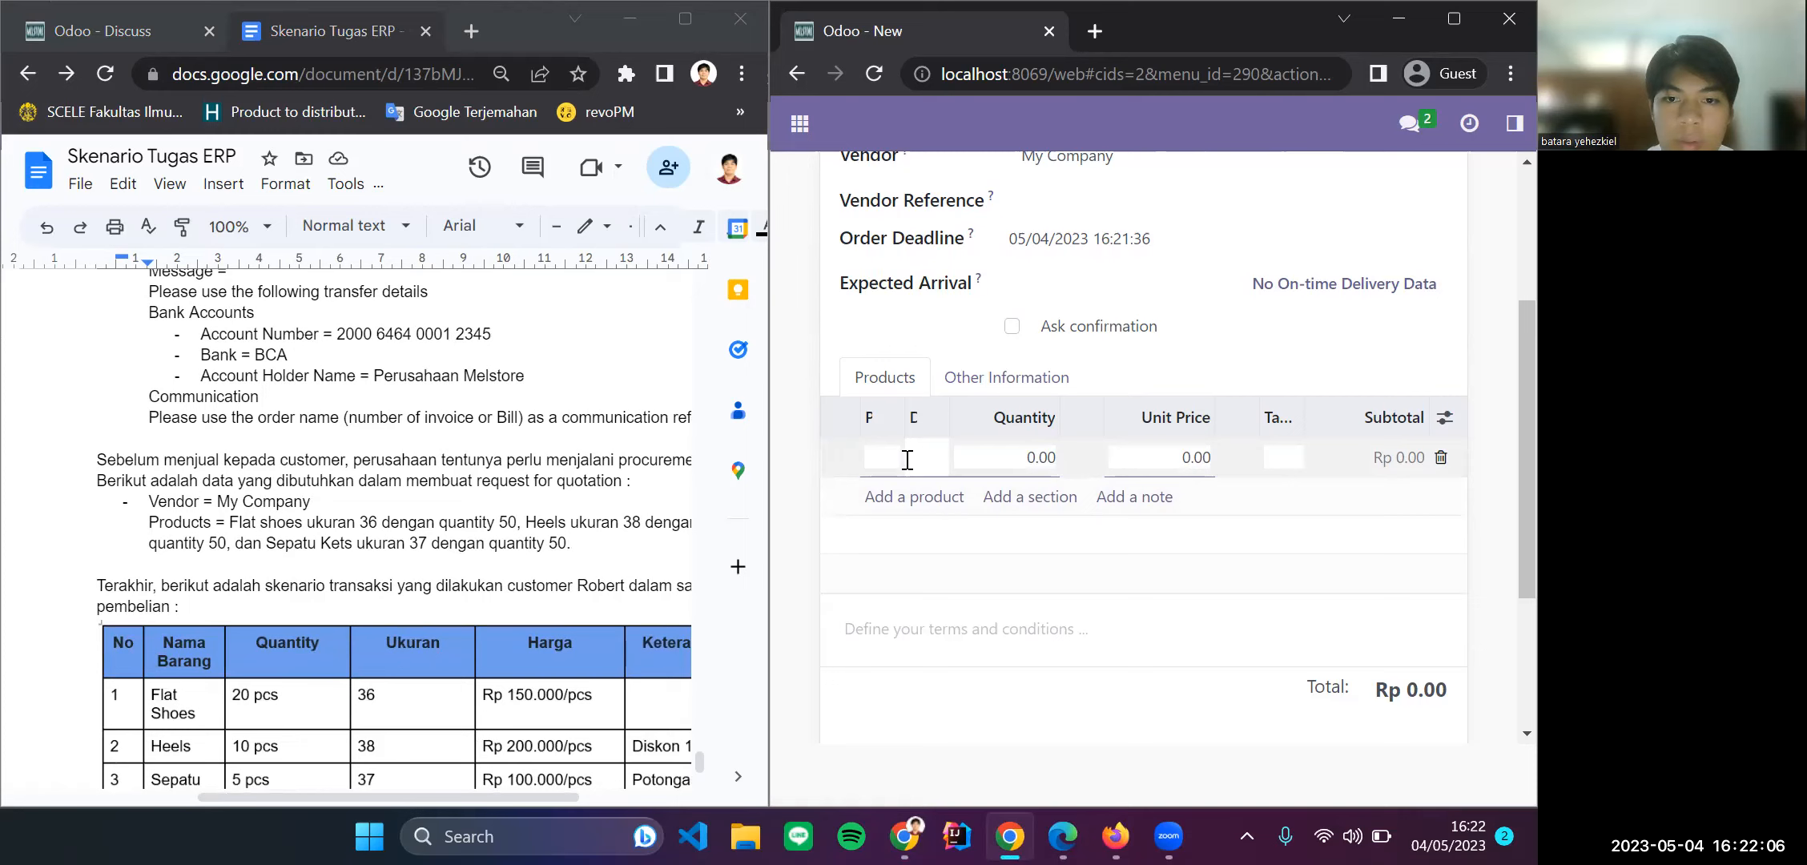
click(869, 469)
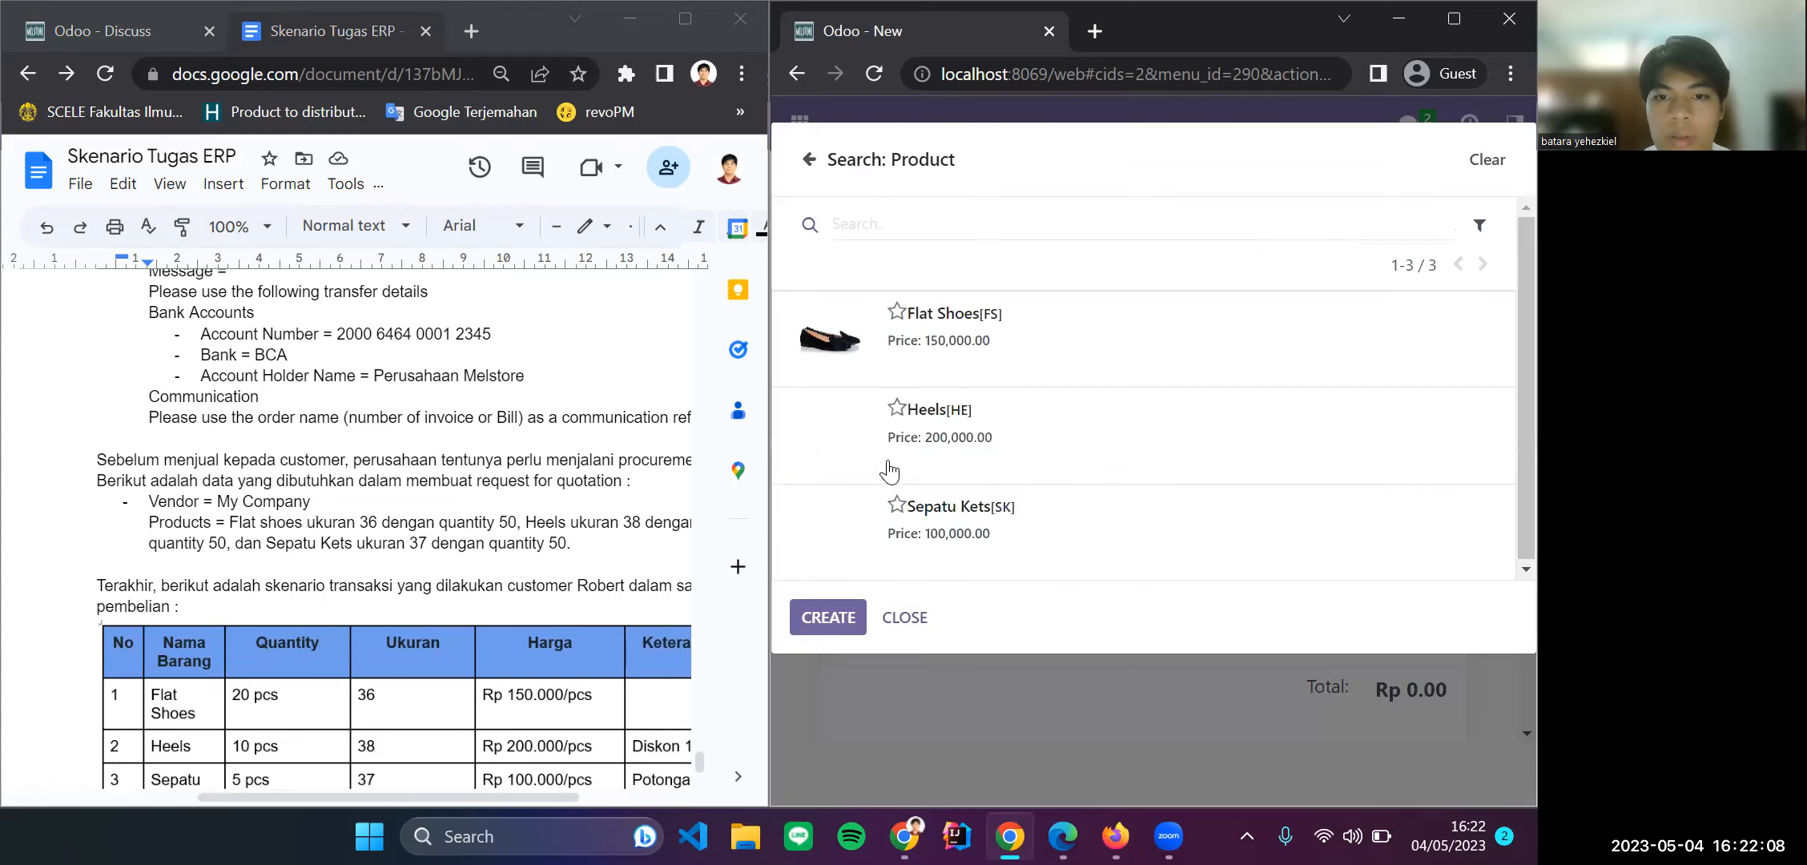
click(961, 345)
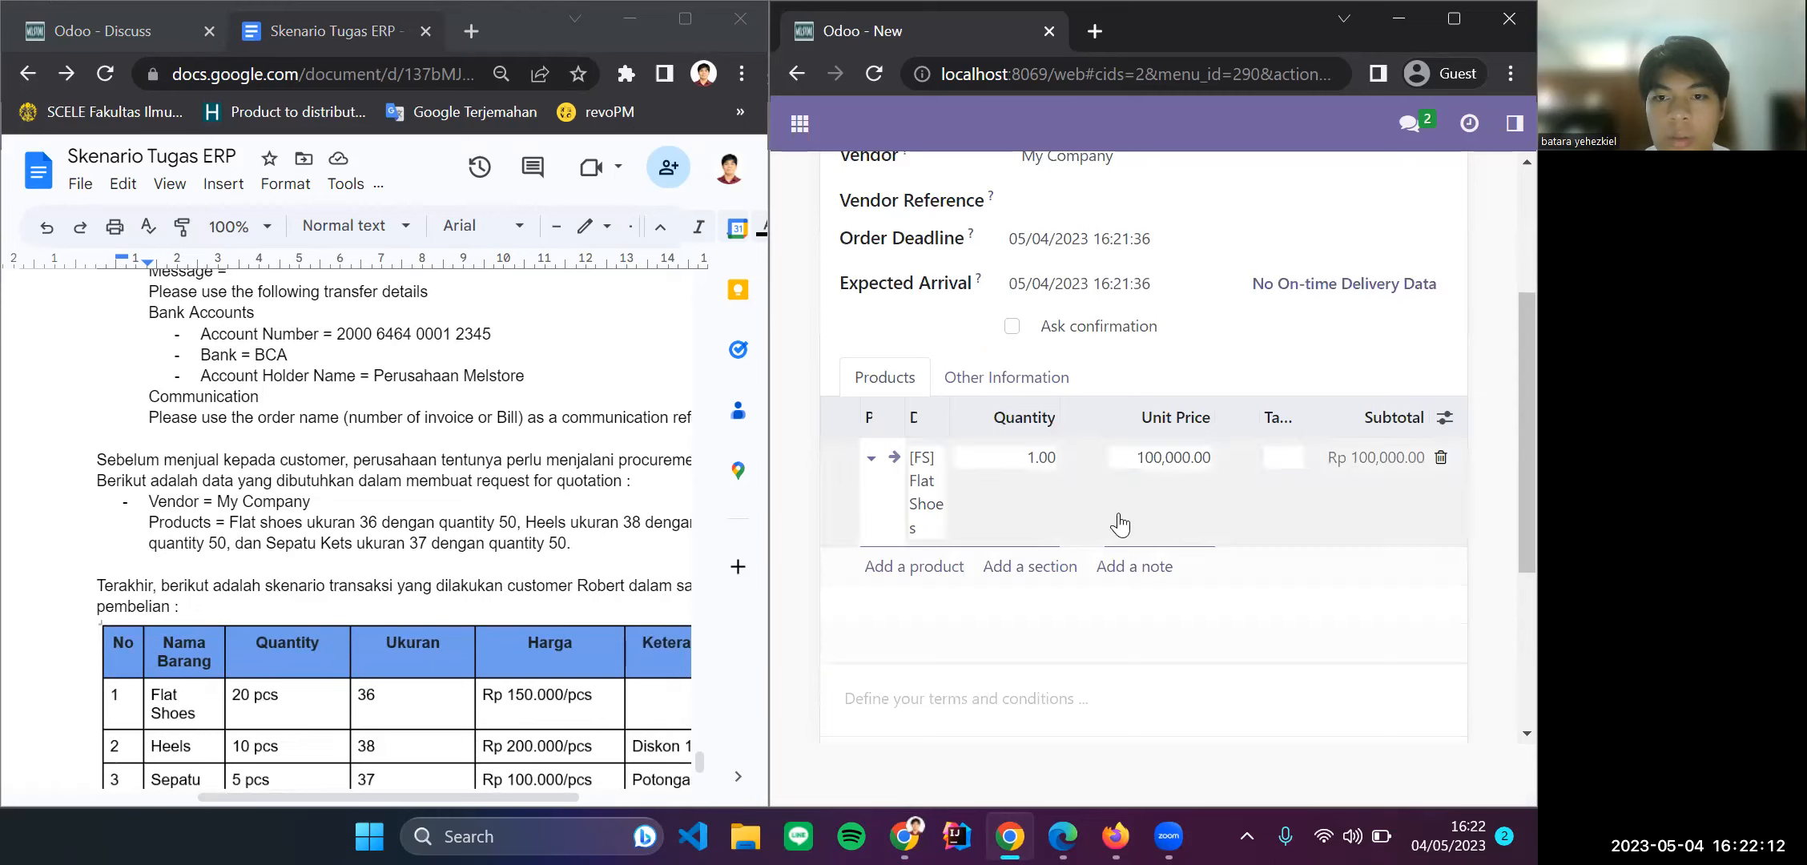
click(1038, 455)
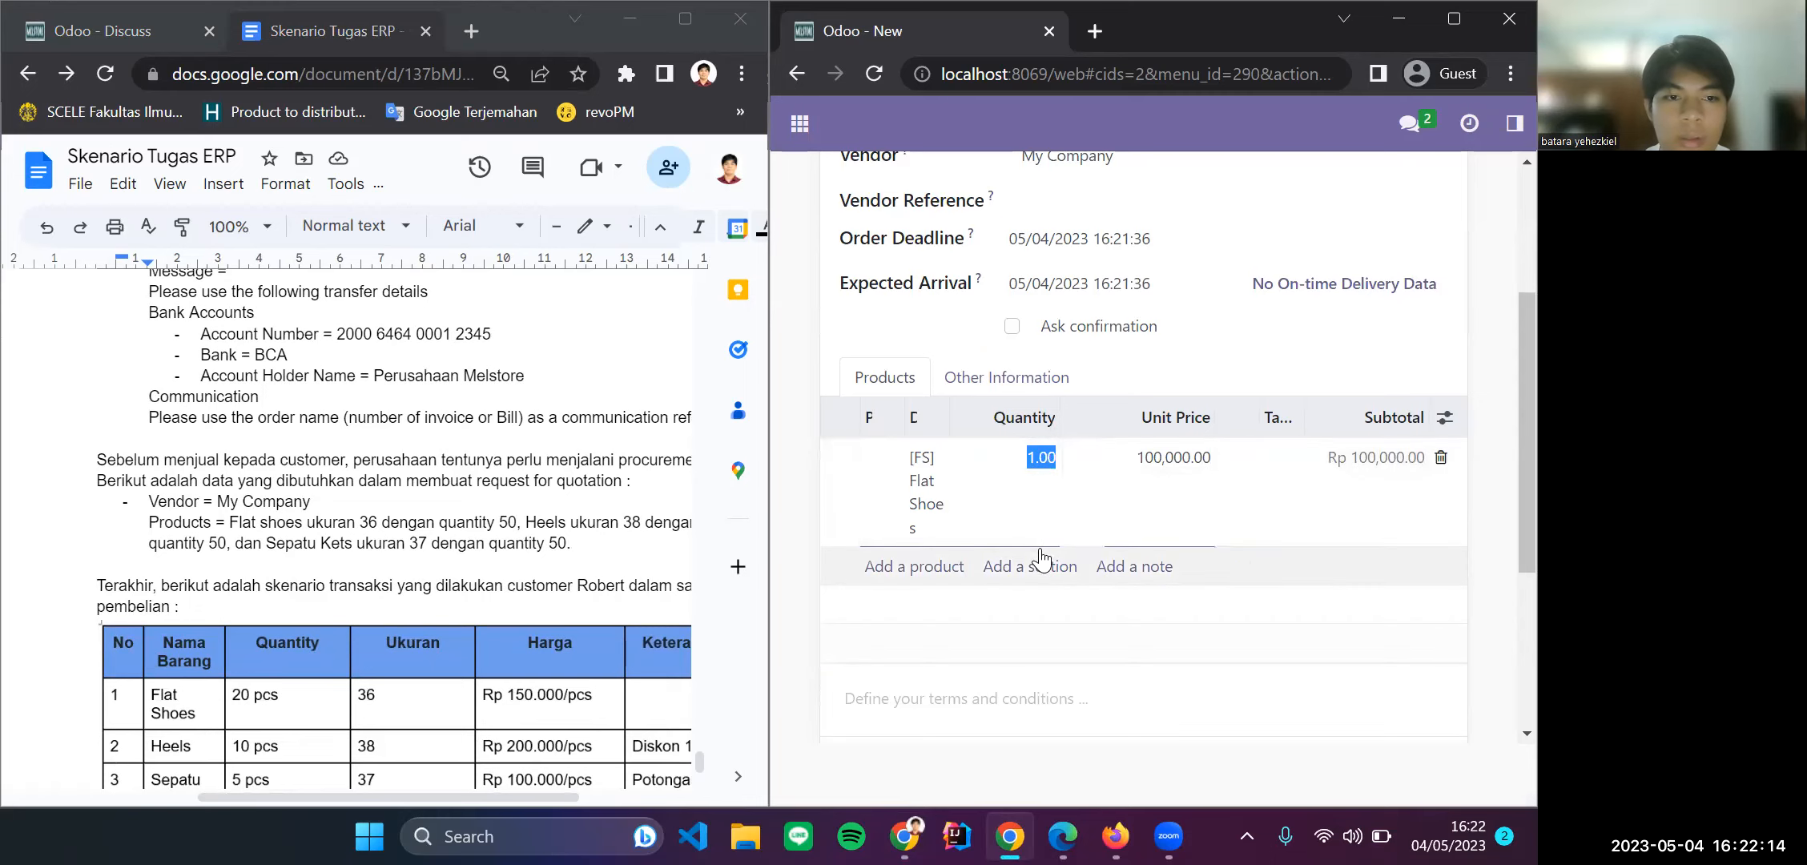
text(50)
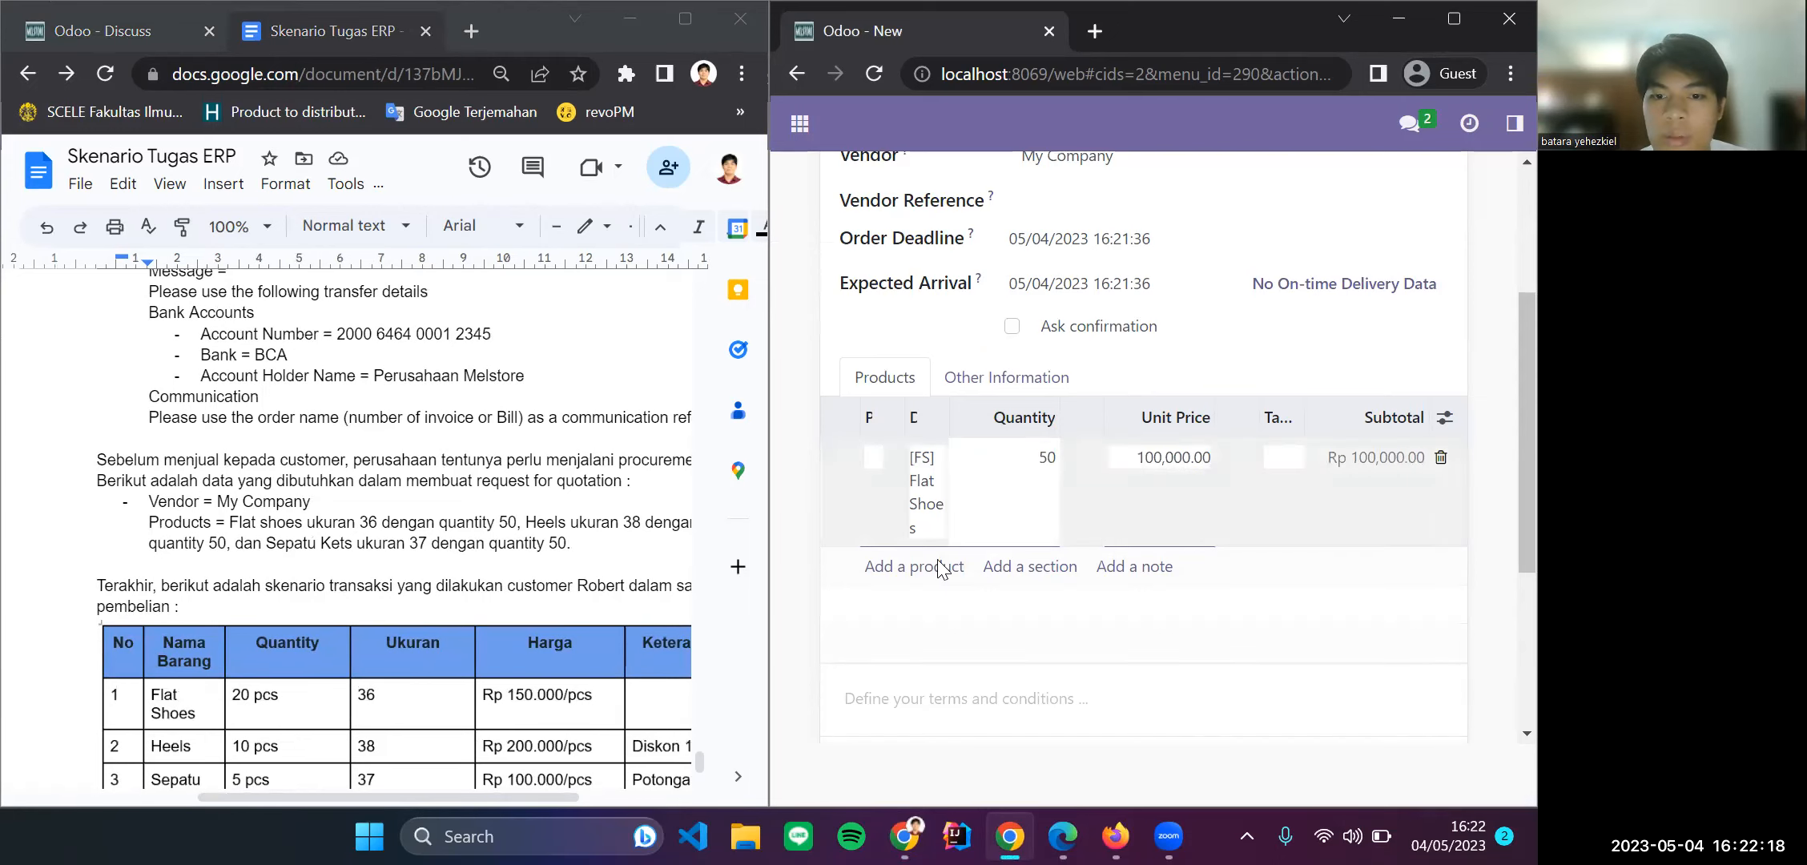
Step: Add a second product line for Heels with a quantity of 50
click(895, 575)
click(922, 568)
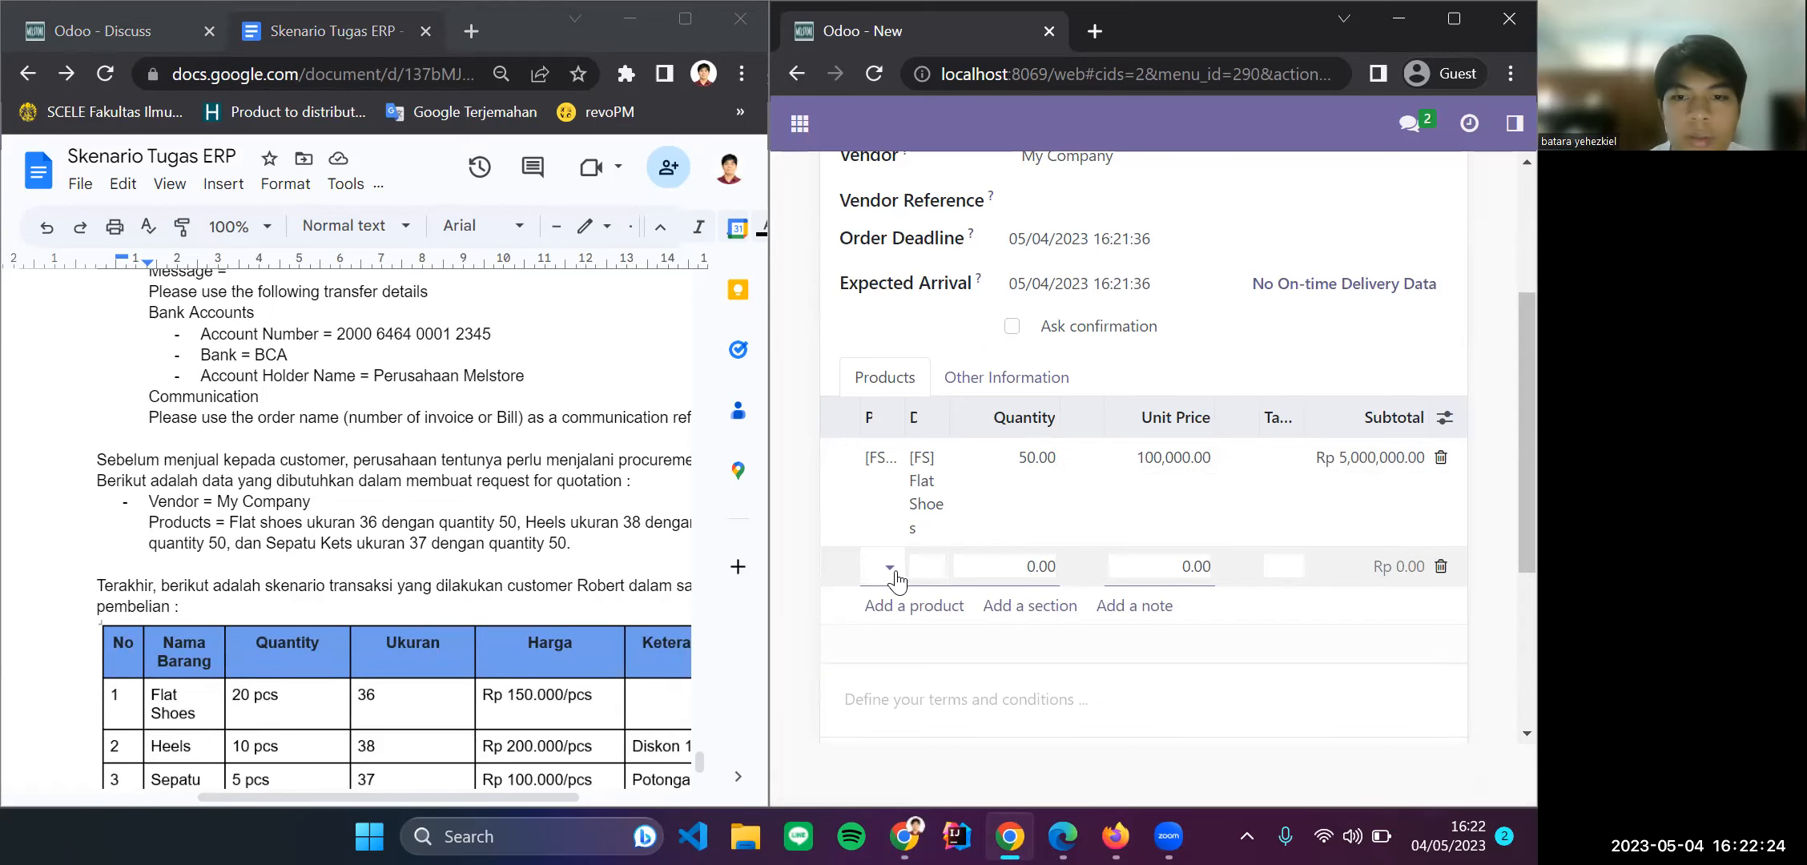
click(887, 571)
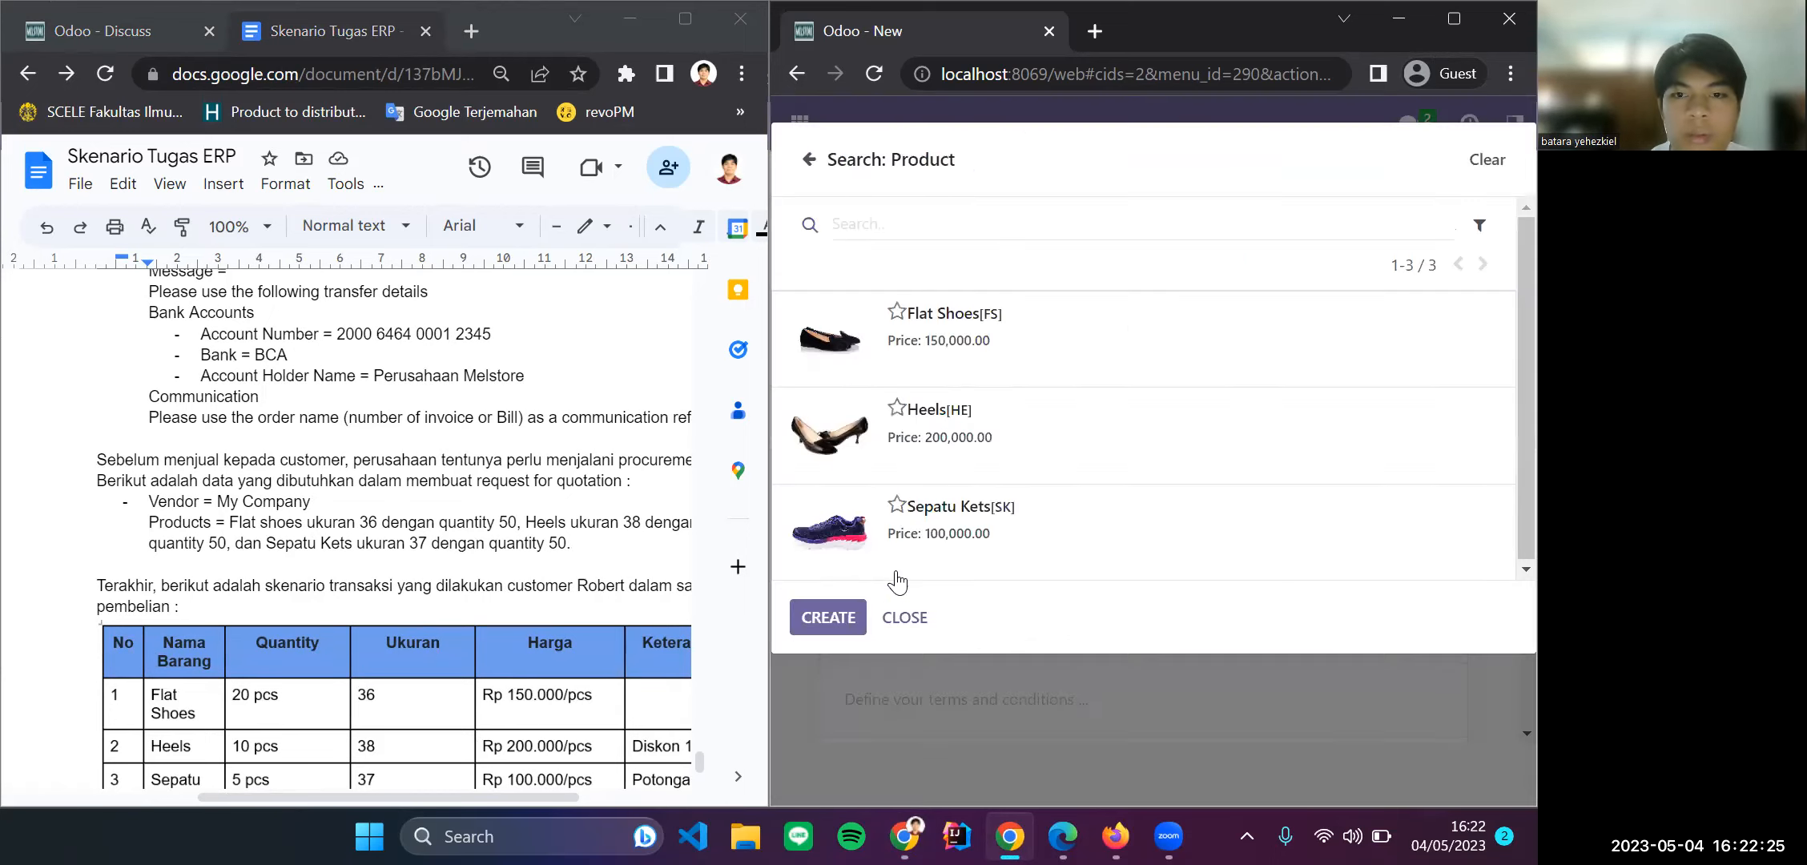
click(970, 436)
click(1049, 570)
text(50)
Step: Add a third product line for Sepatu Kets with a quantity of 50
click(889, 652)
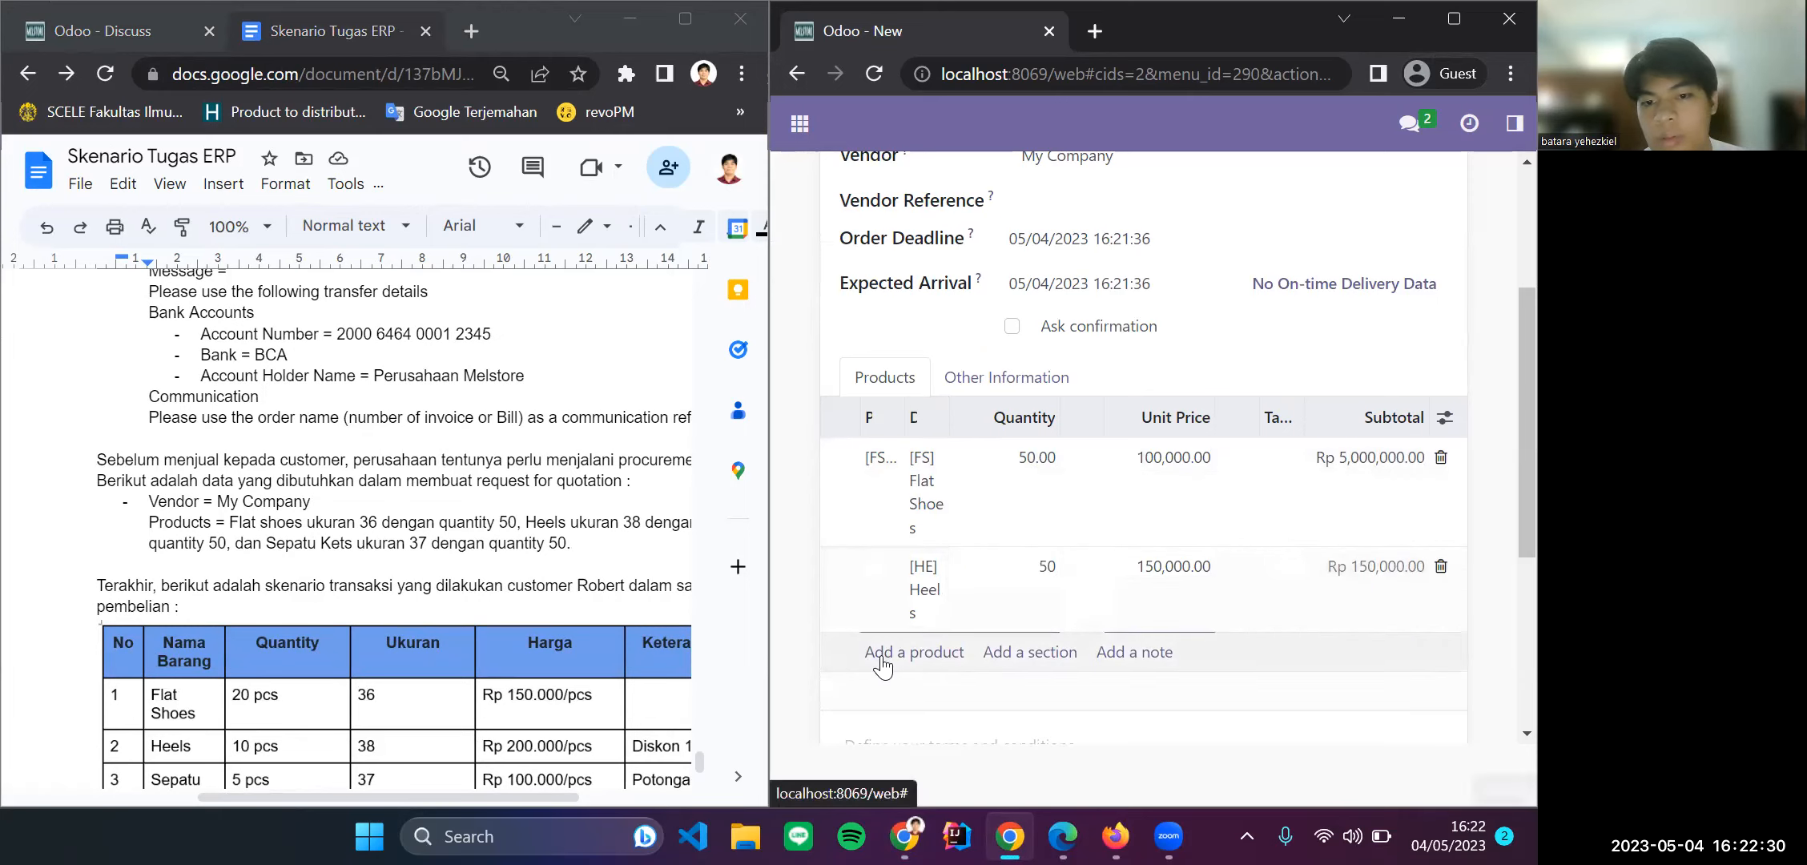
click(892, 661)
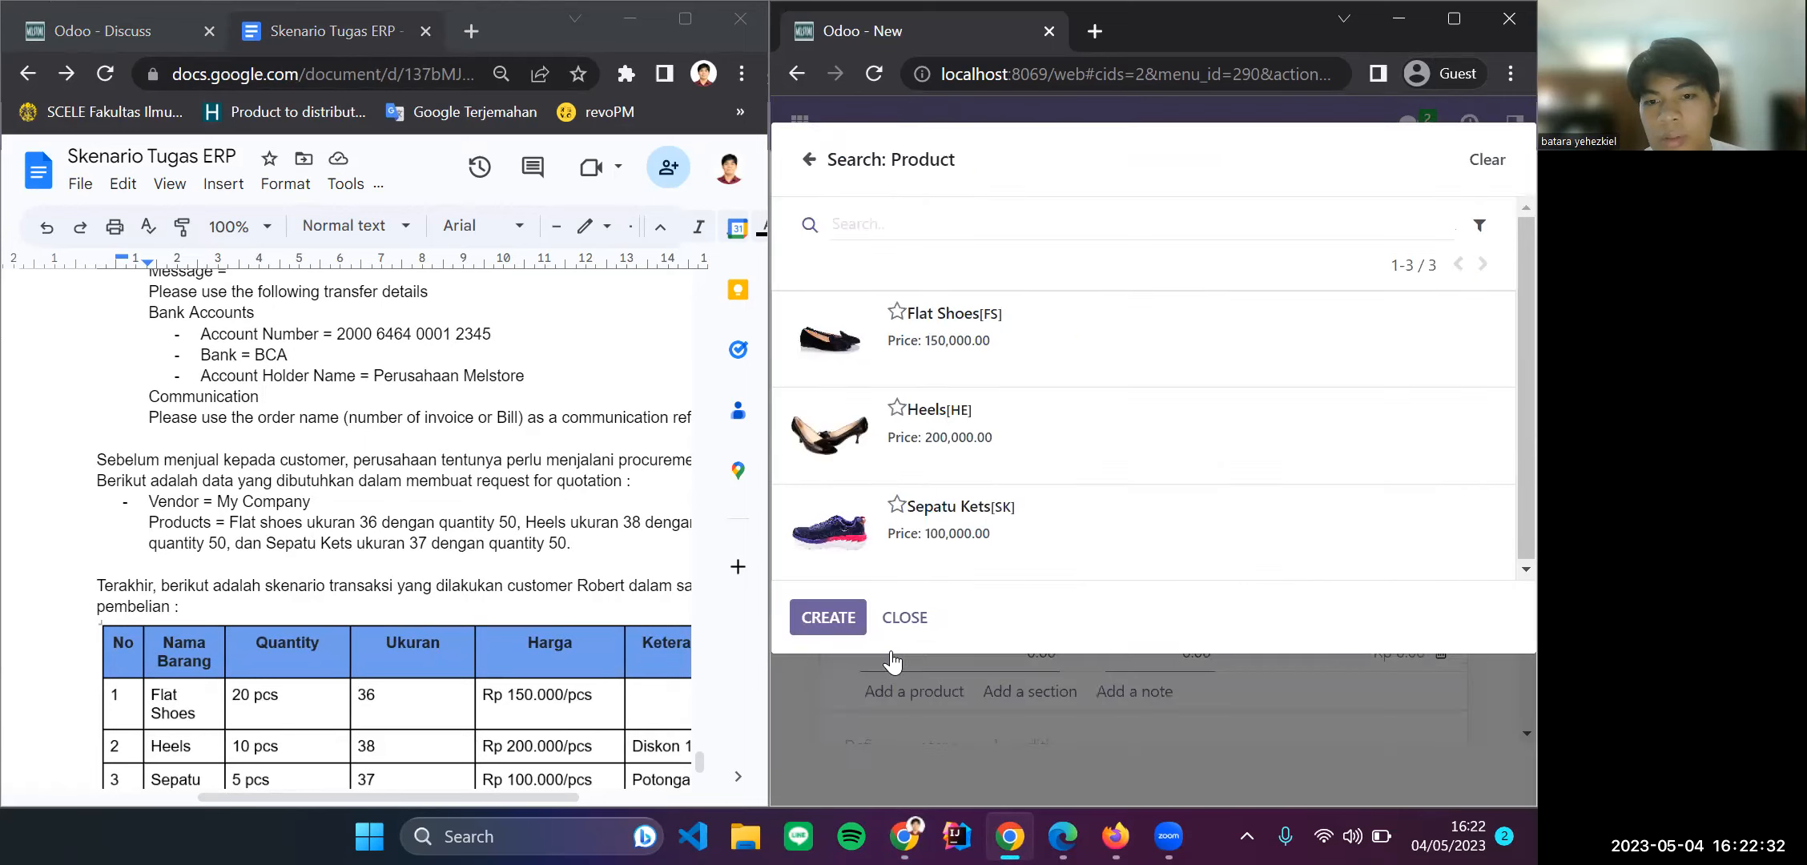
click(932, 515)
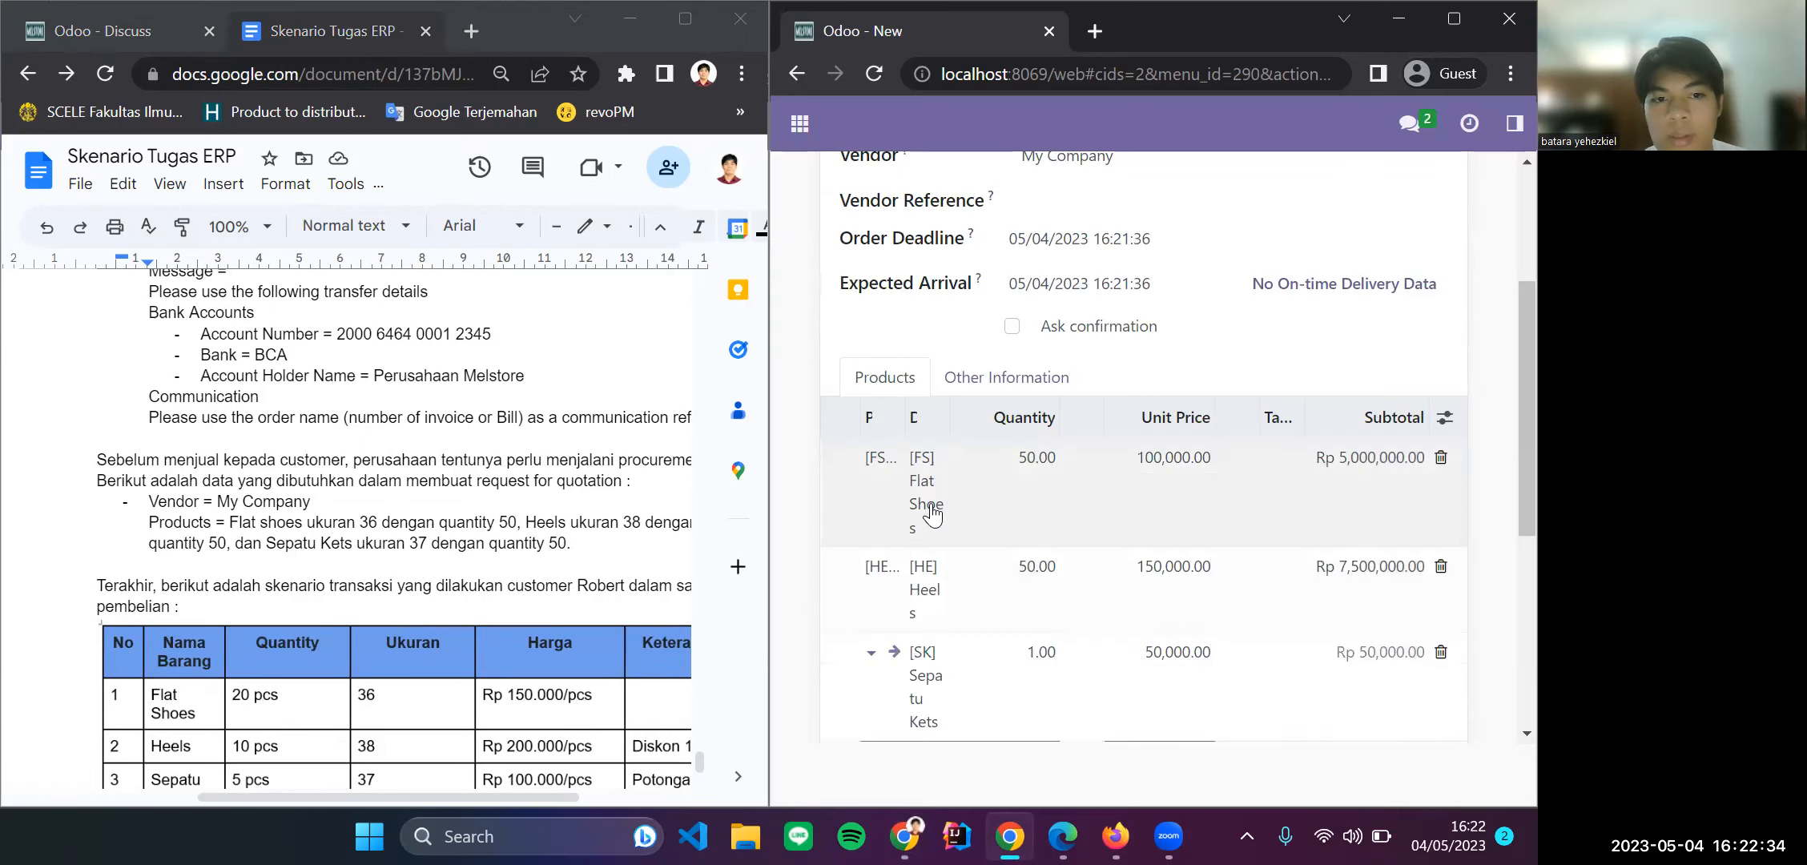
click(1037, 649)
text(5)
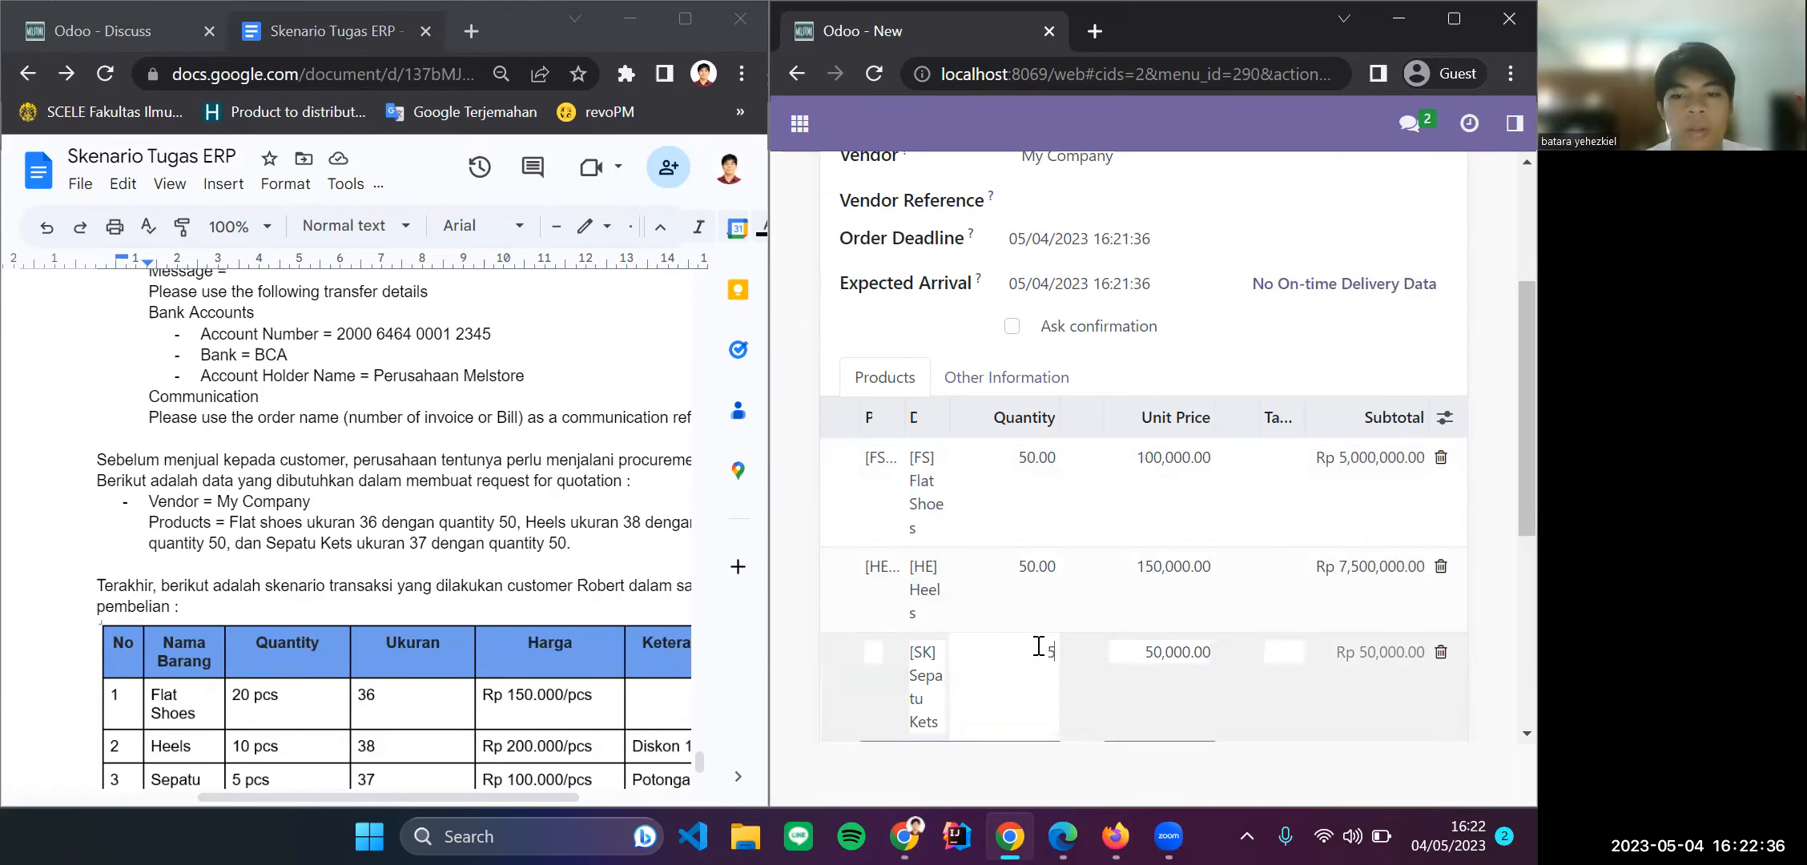
scroll(1038, 646, down, 2)
click(925, 720)
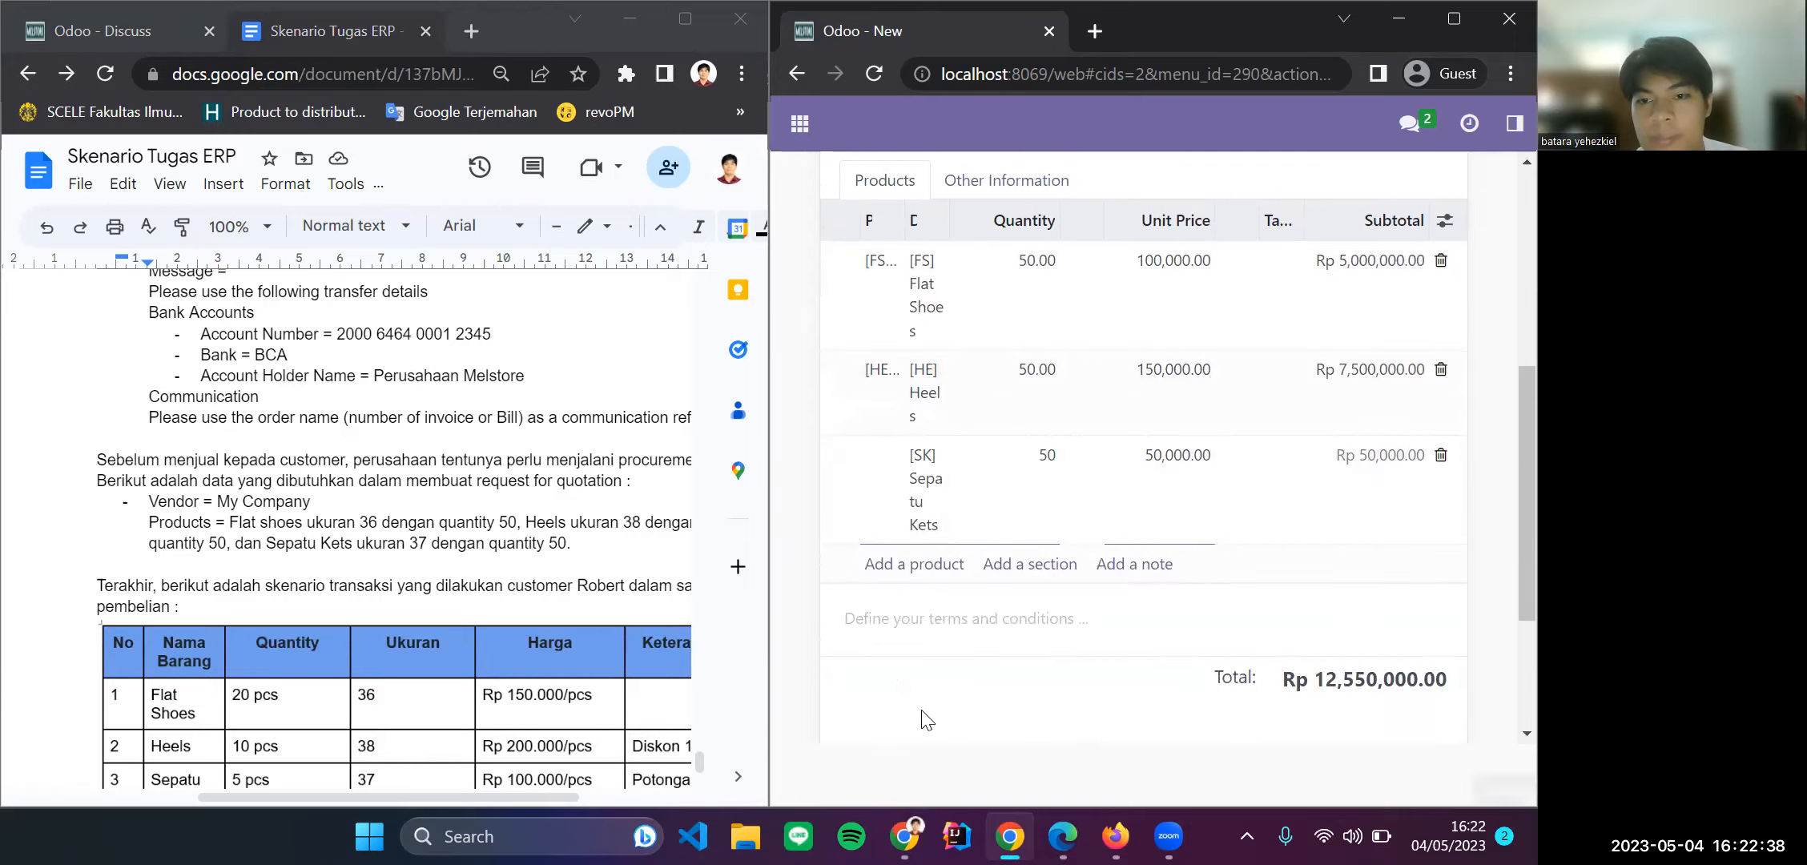
Step: Save the request for quotation, maximize its browser window and confirm the order
scroll(927, 721, up, 2)
scroll(925, 716, up, 3)
scroll(921, 710, down, 3)
scroll(921, 710, up, 3)
click(806, 214)
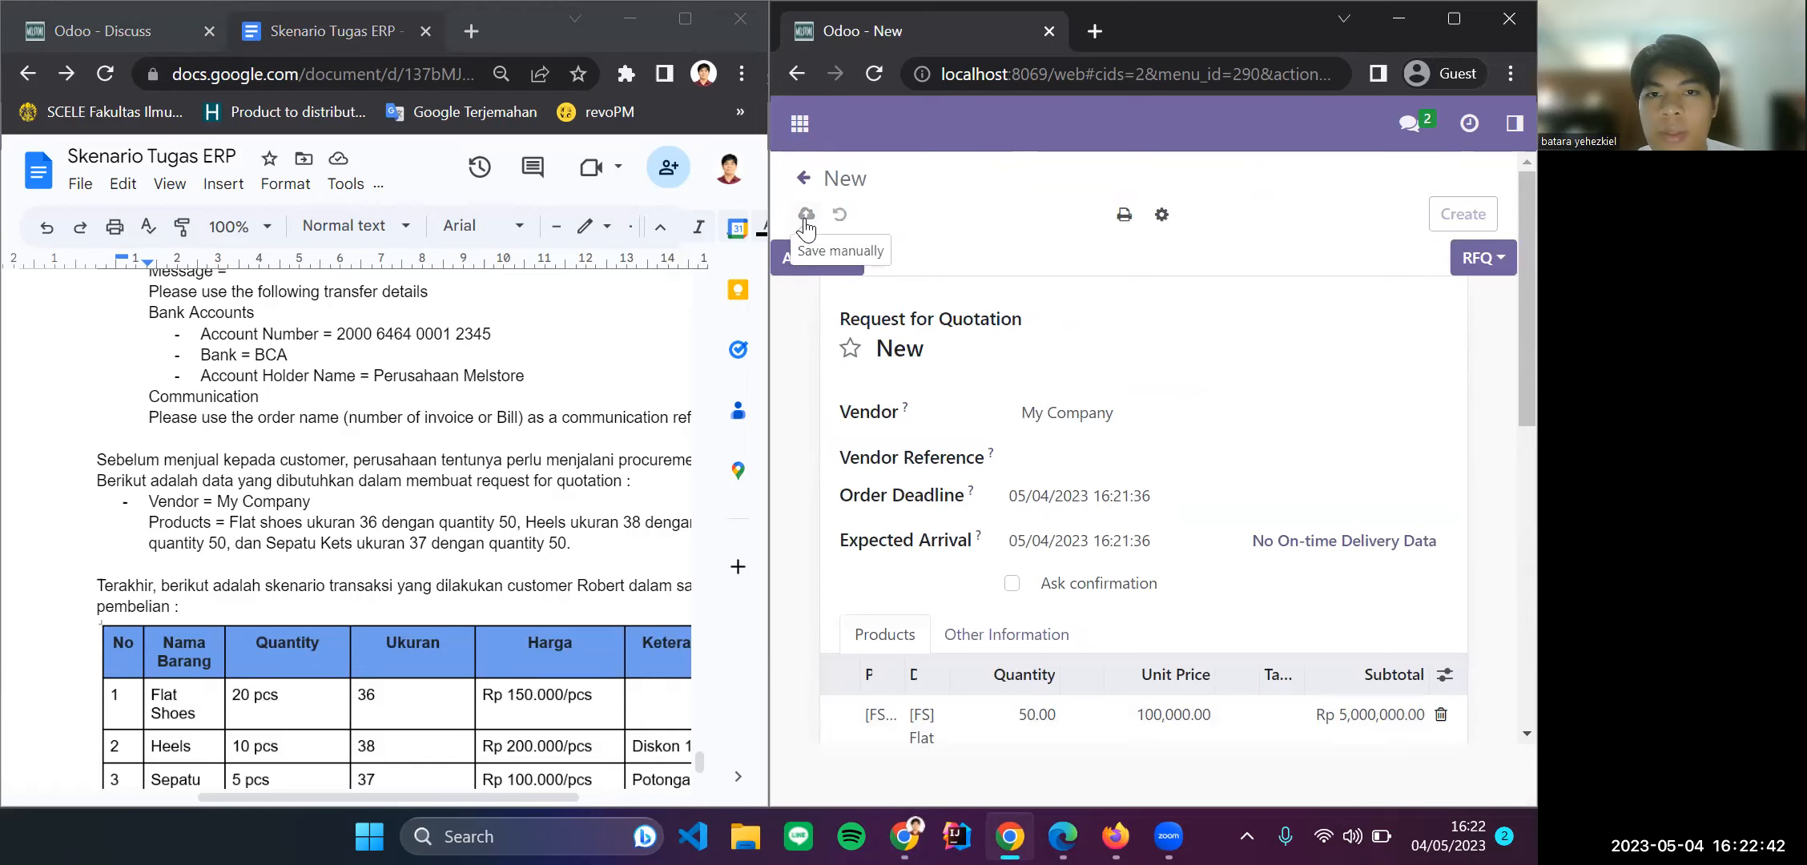
click(1465, 20)
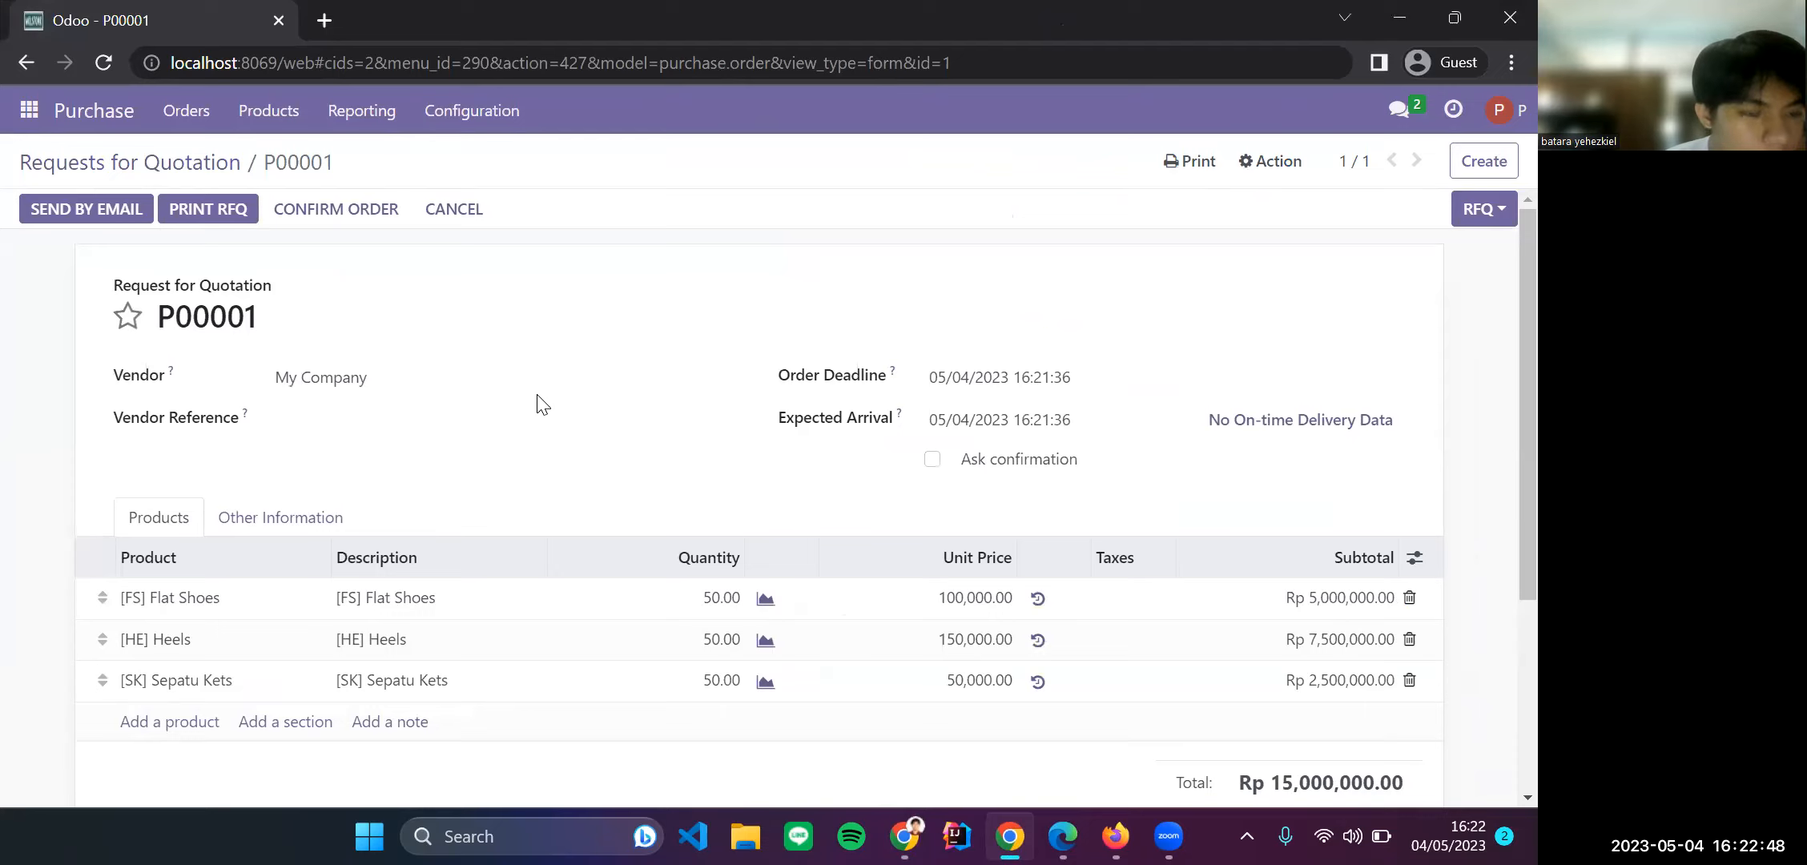
click(380, 215)
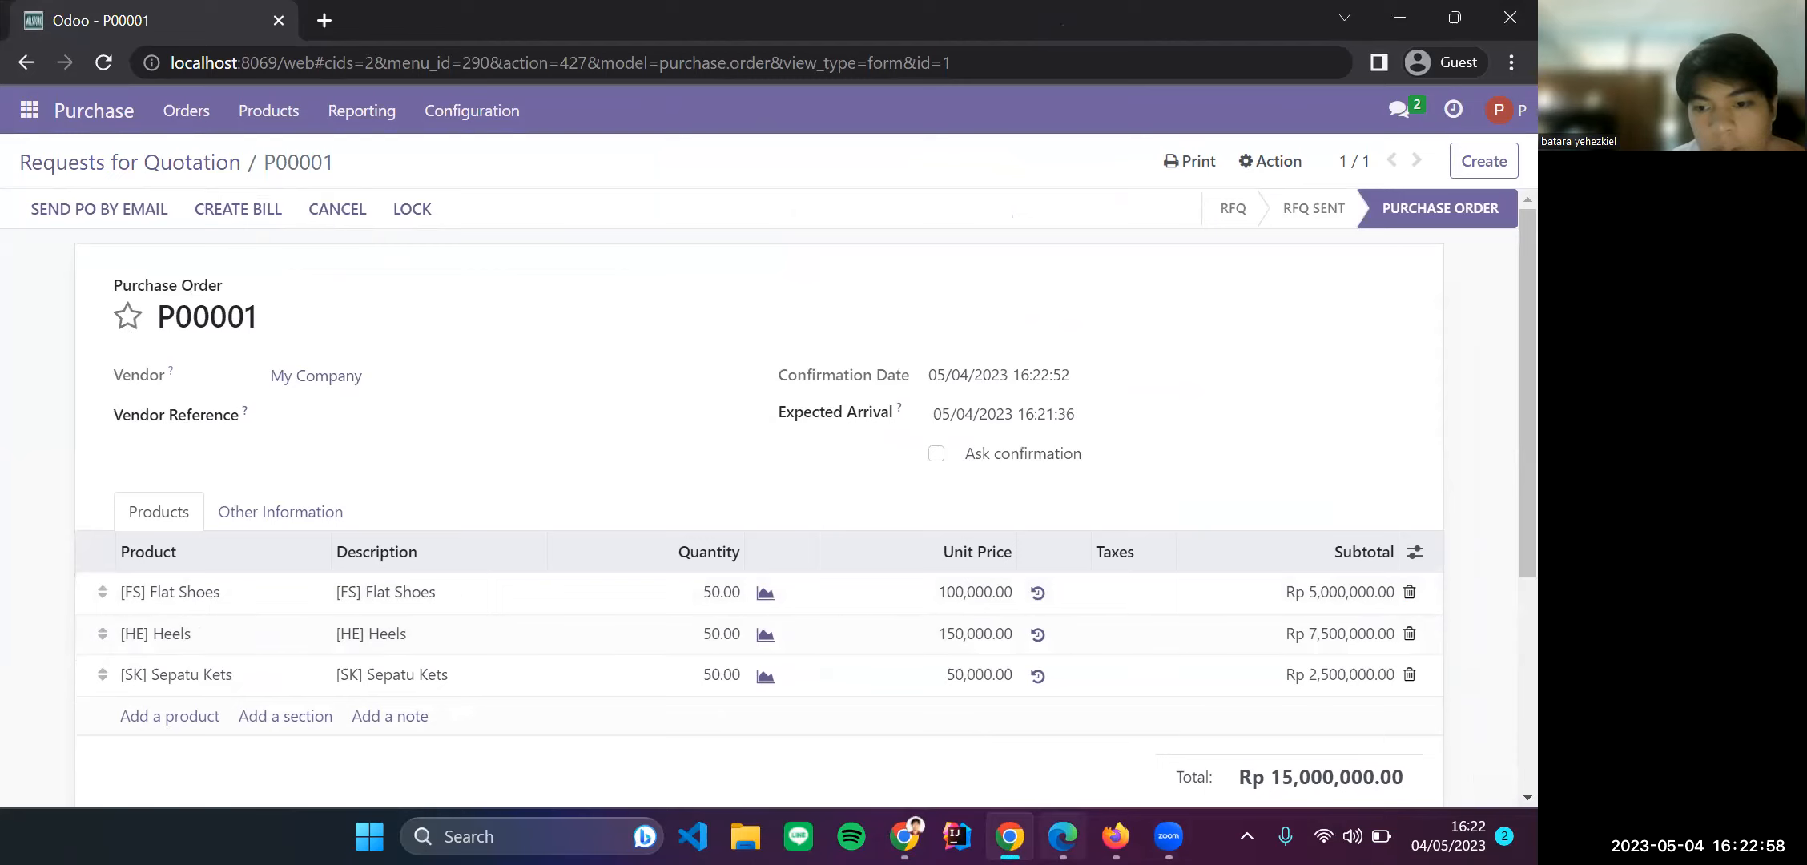
Step: Switch to the W account's Firefox window and open the Inventory receipt for purchase order P00001
mouse_move(1065, 833)
click(1065, 705)
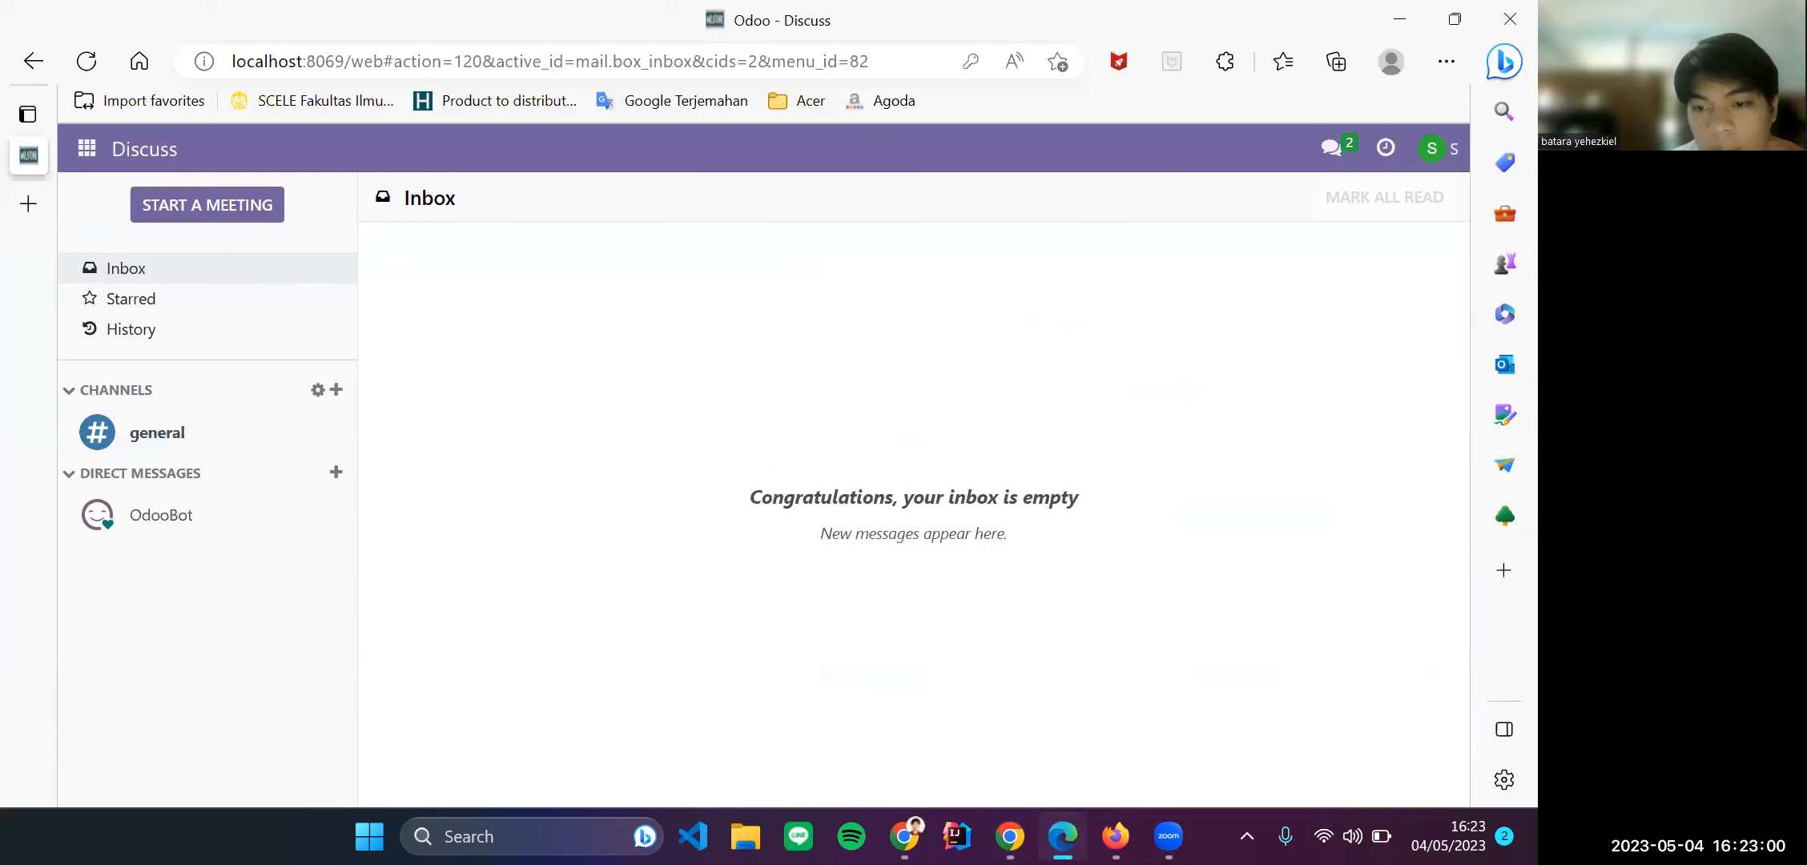
click(1115, 835)
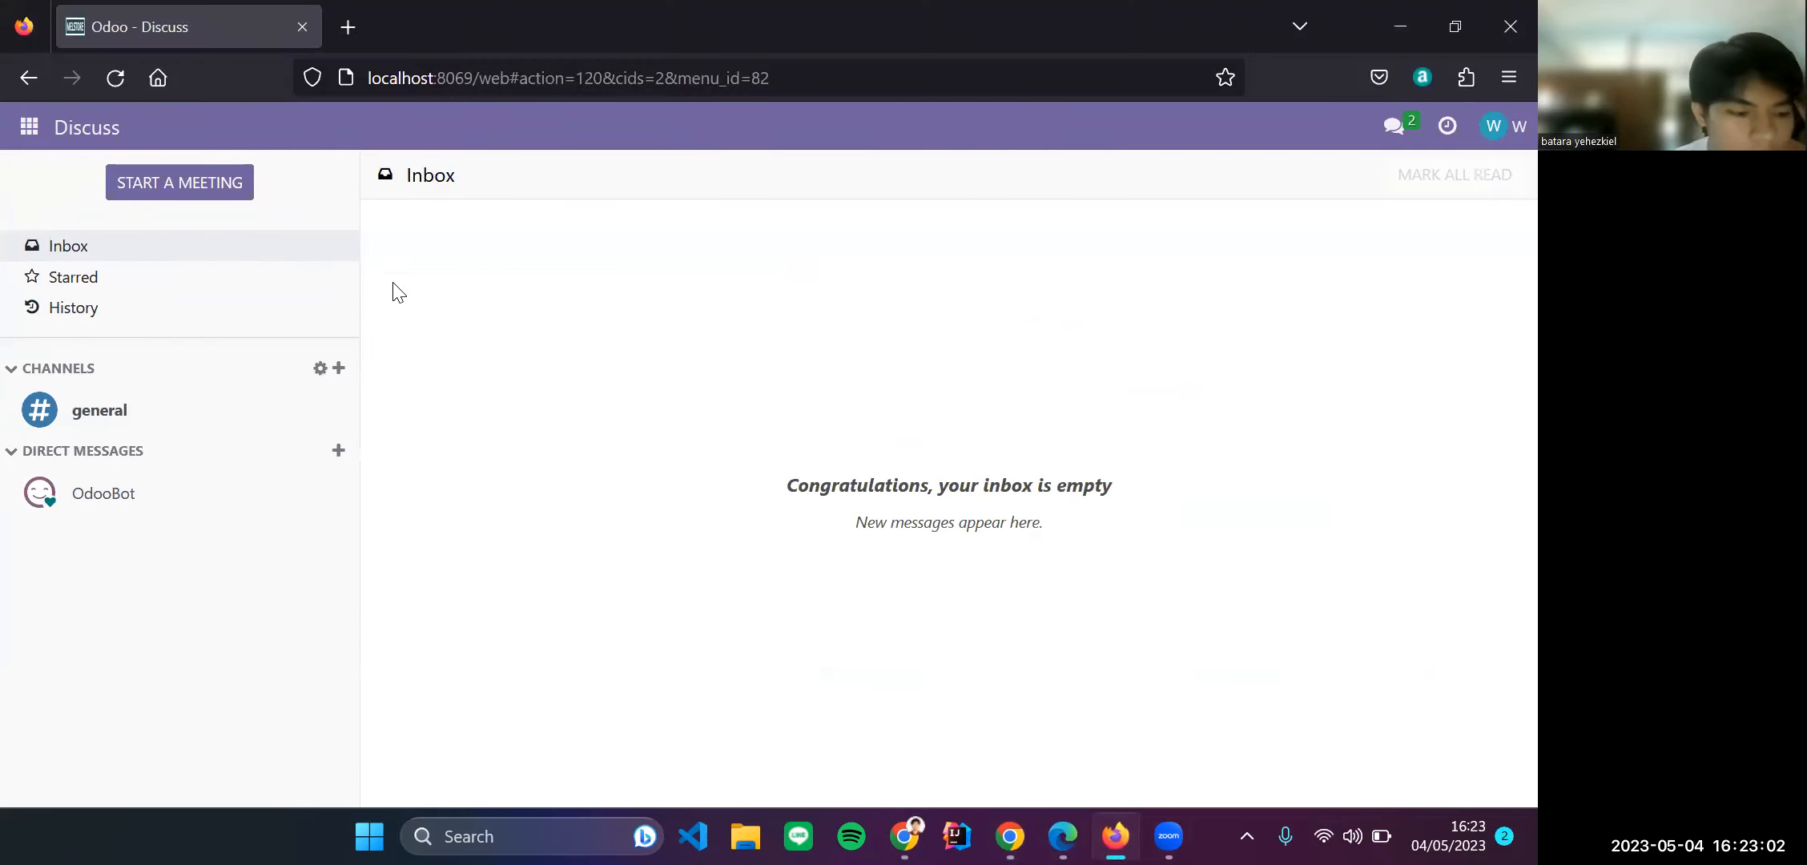
click(28, 128)
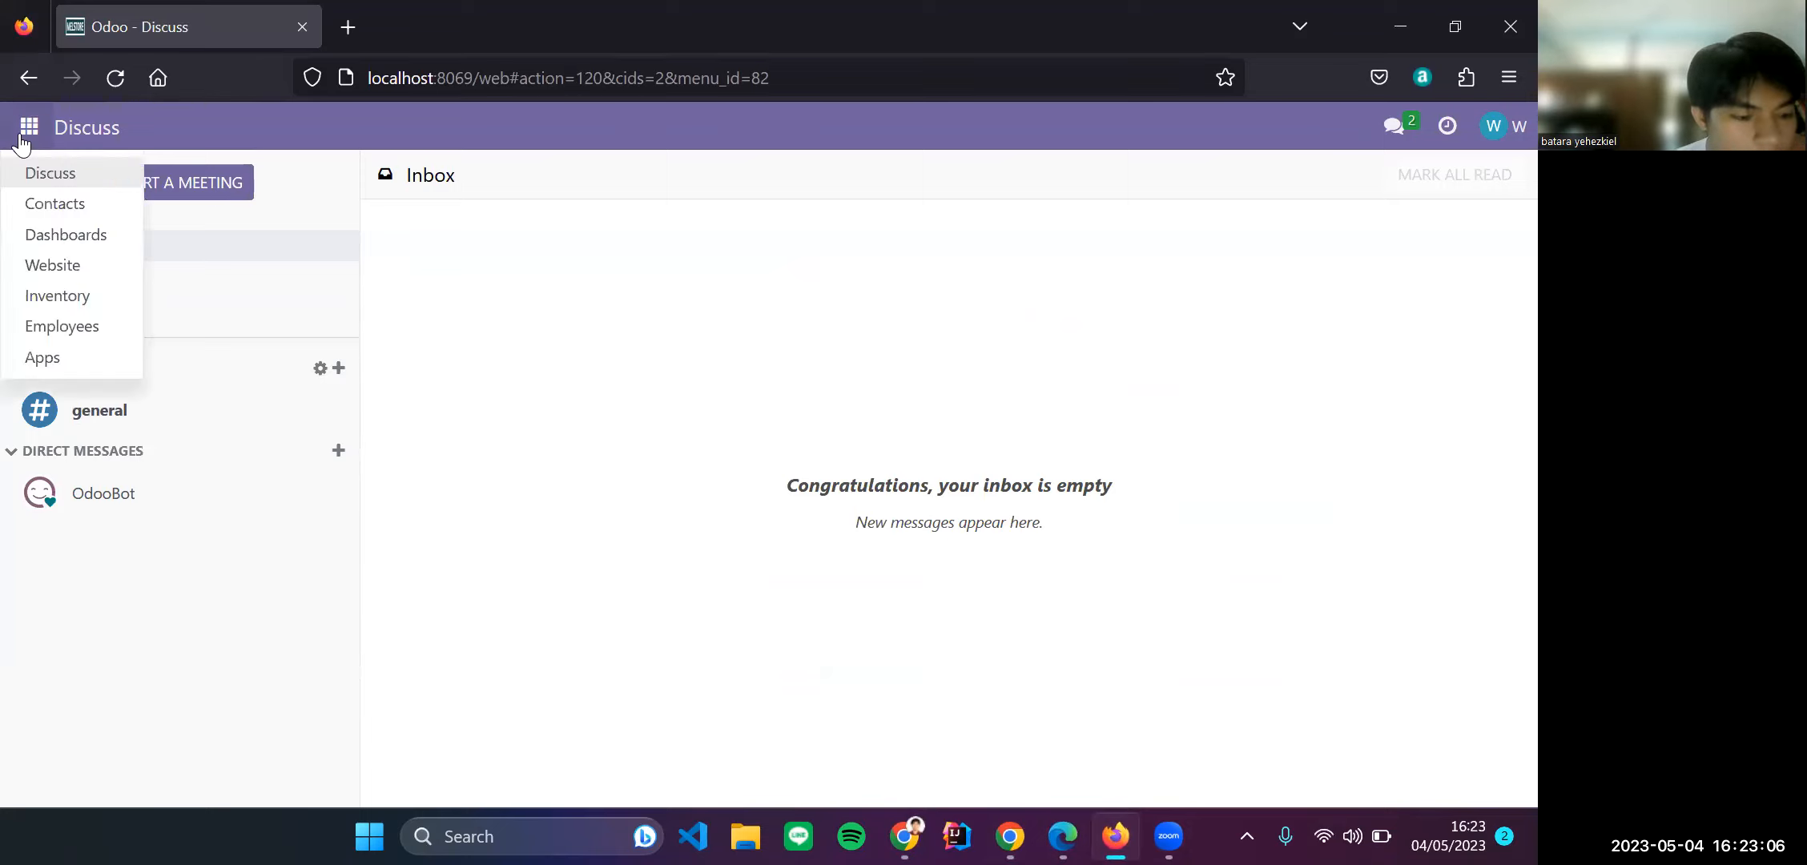
click(96, 297)
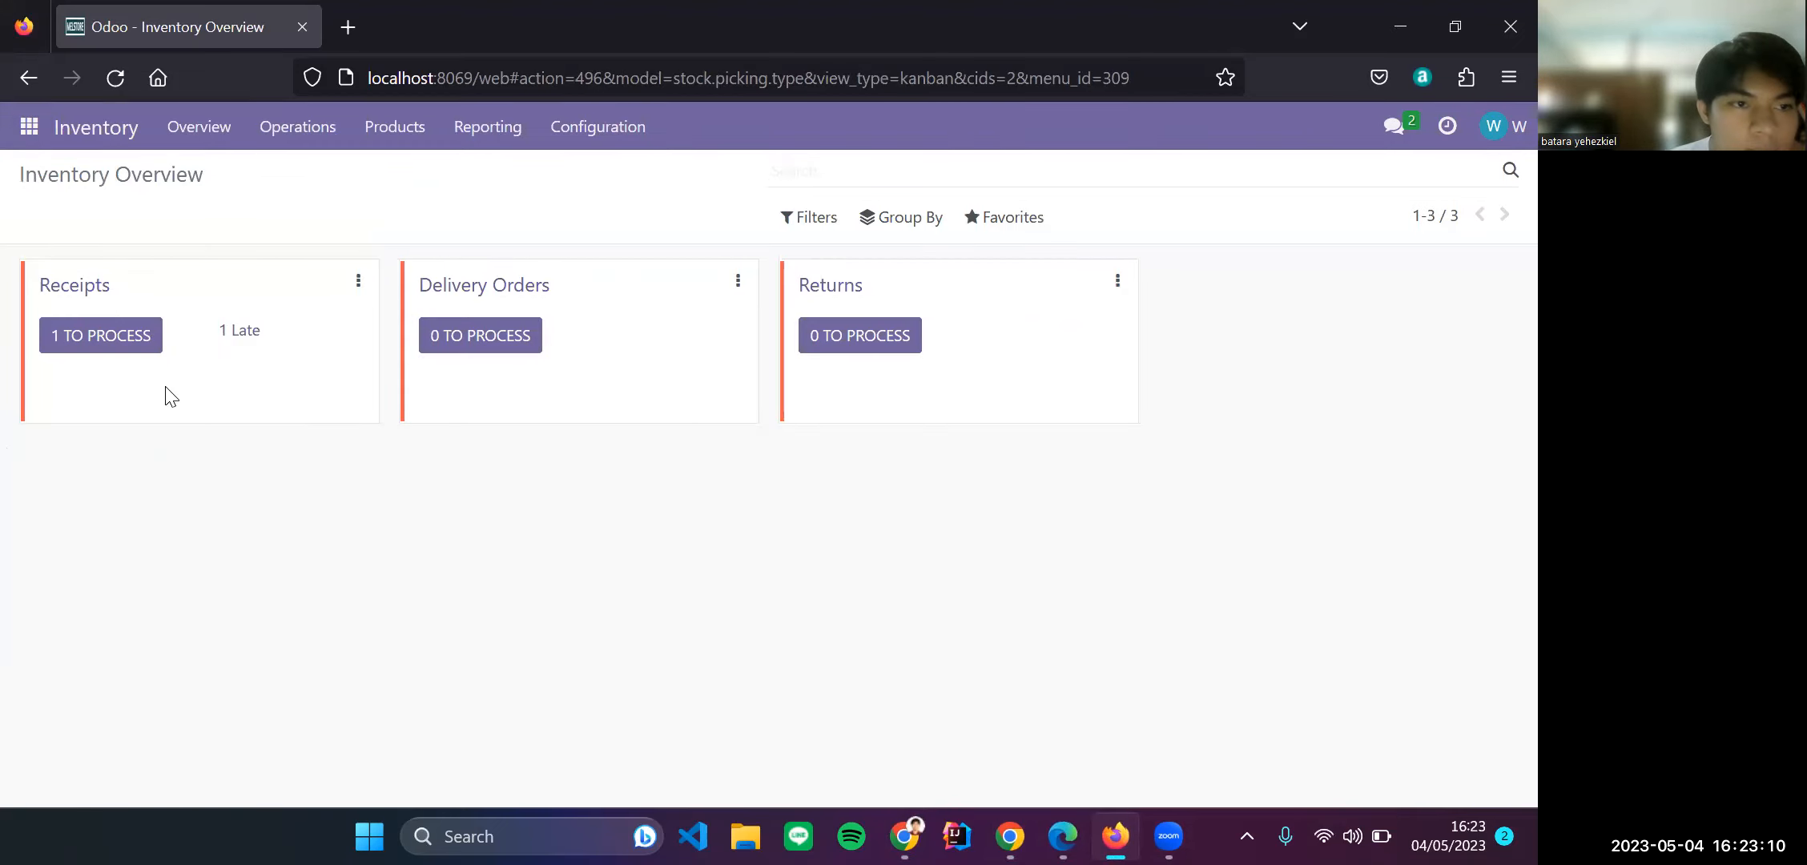
click(86, 295)
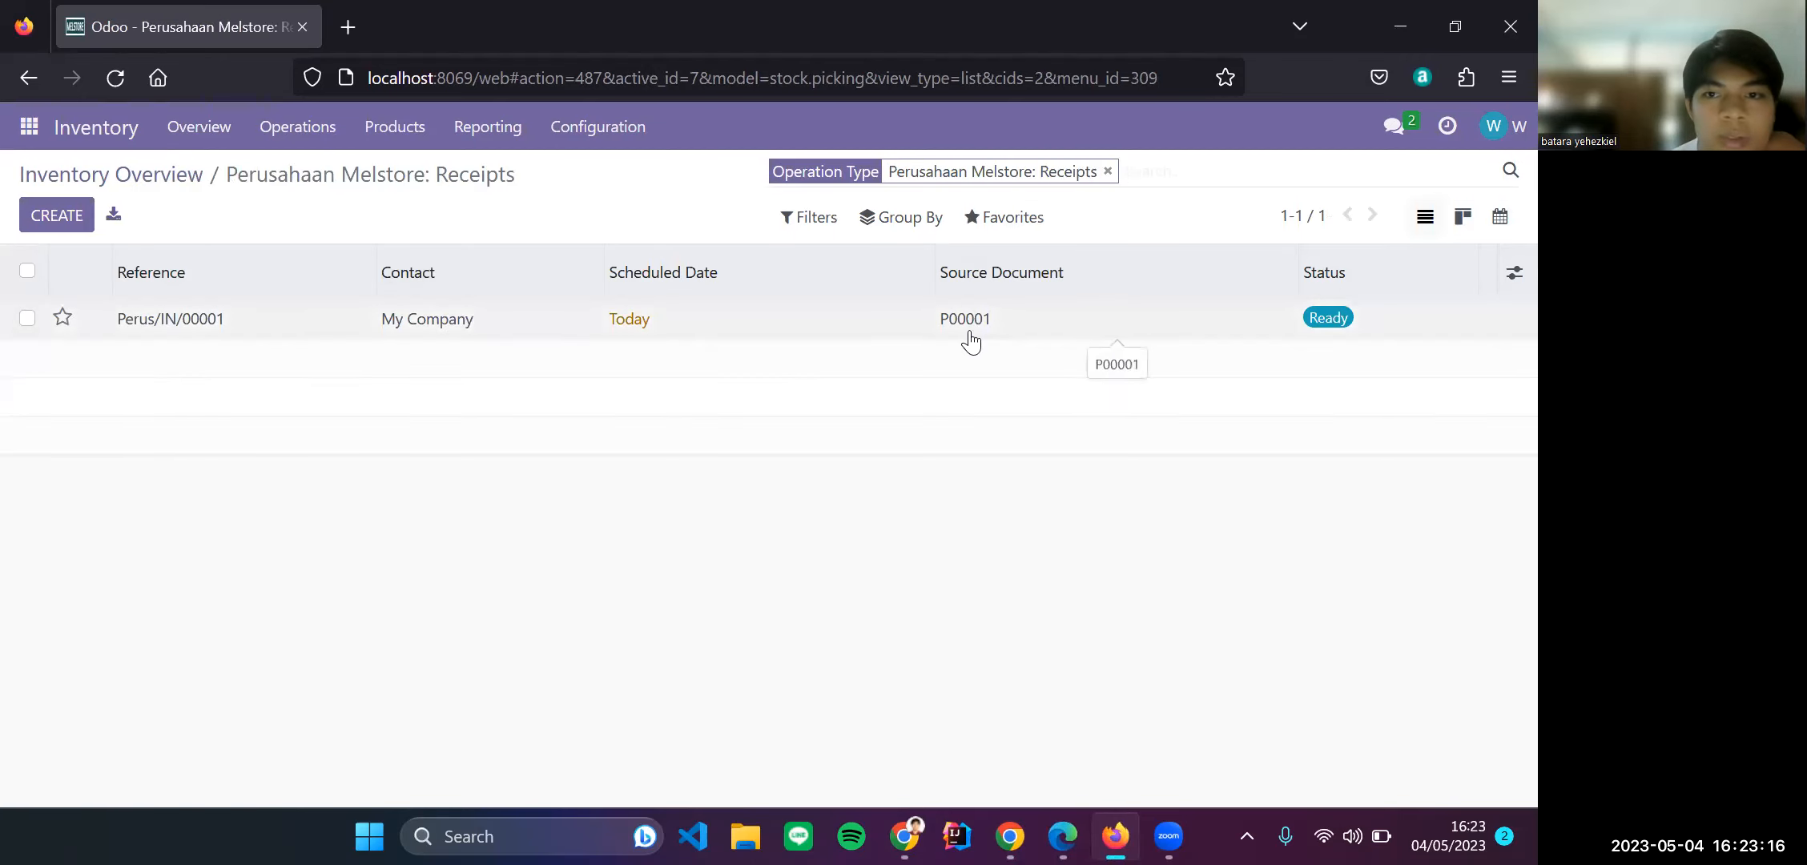
click(199, 343)
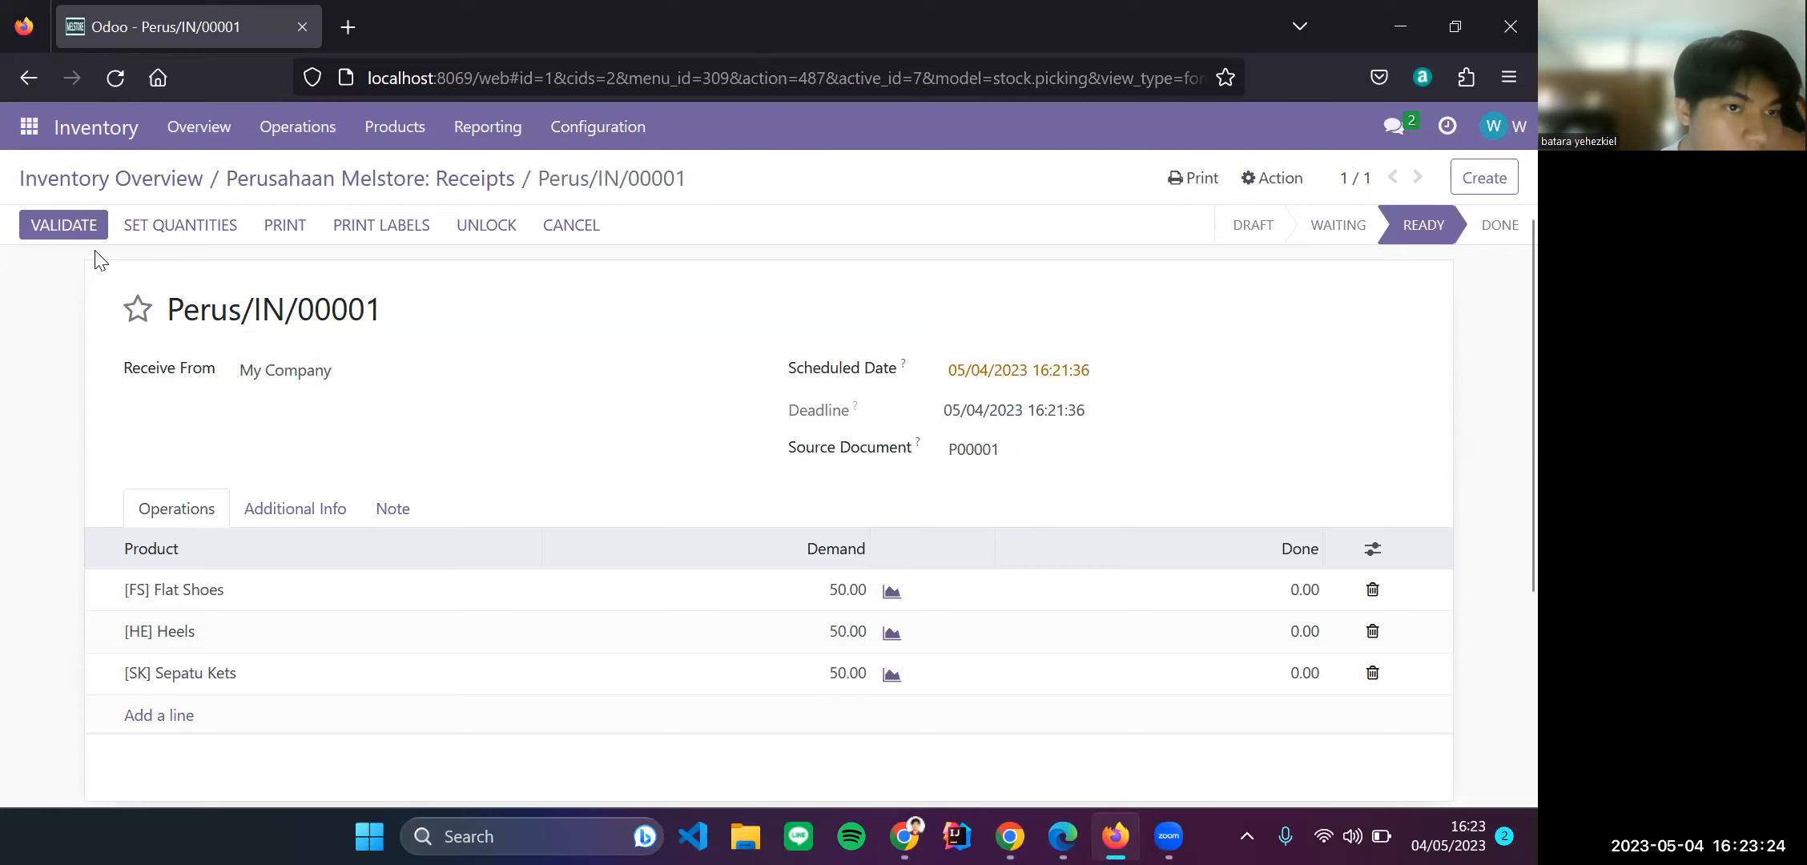
Step: Validate the receipt from My Company as an immediate transfer of all quantities and review the completed lines
click(76, 226)
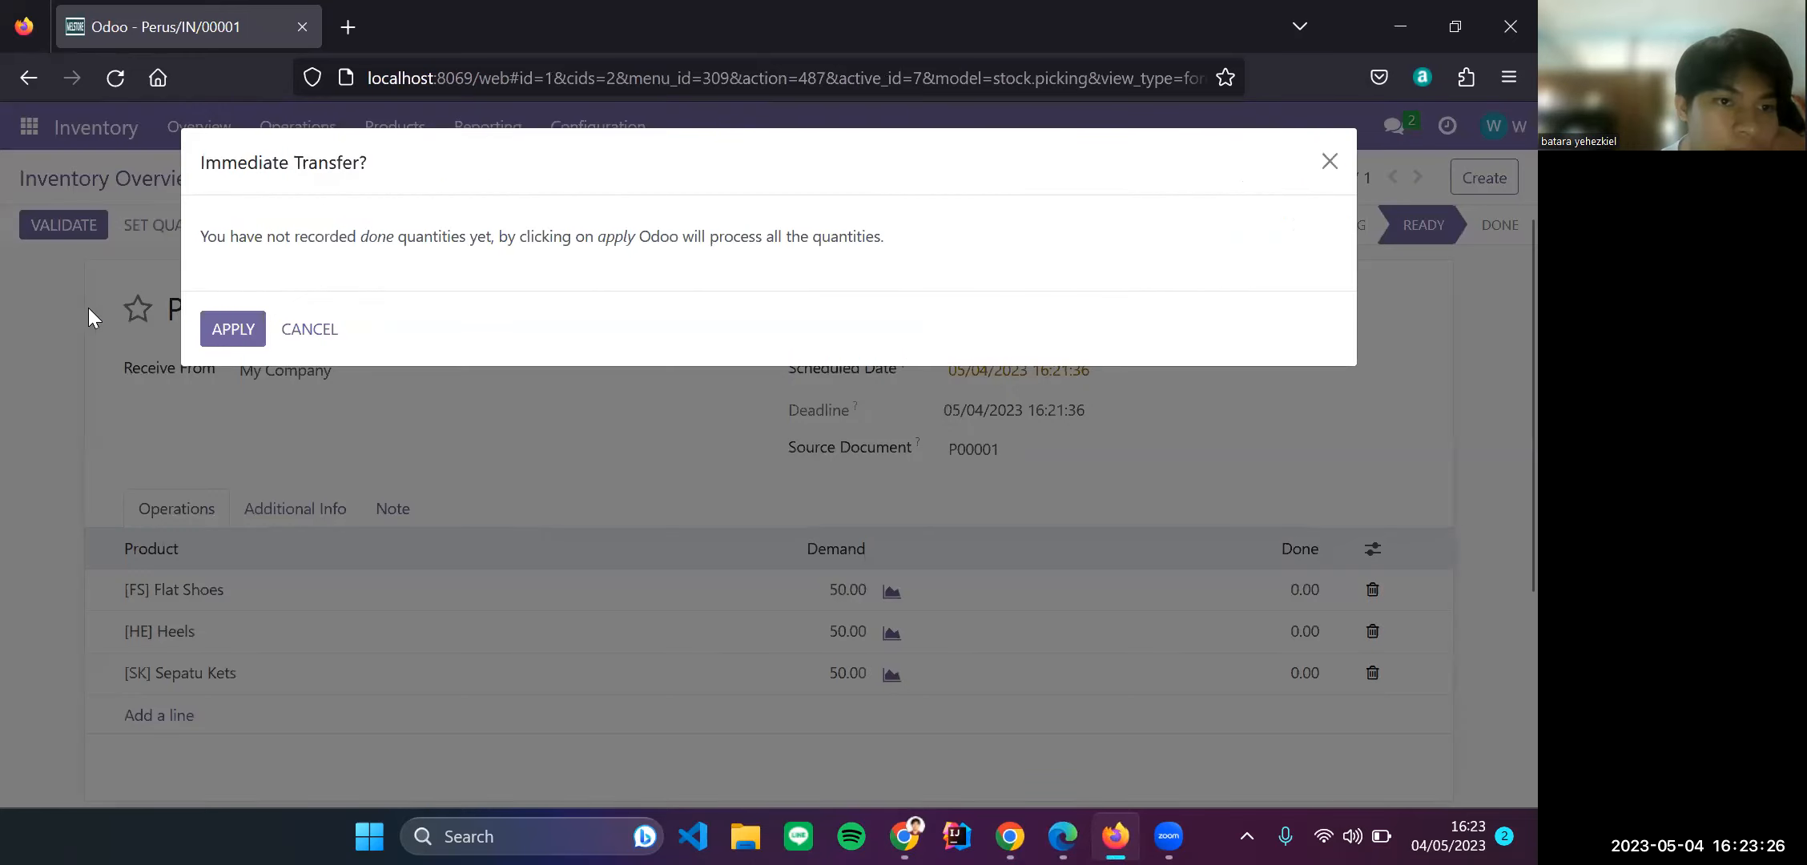
click(227, 330)
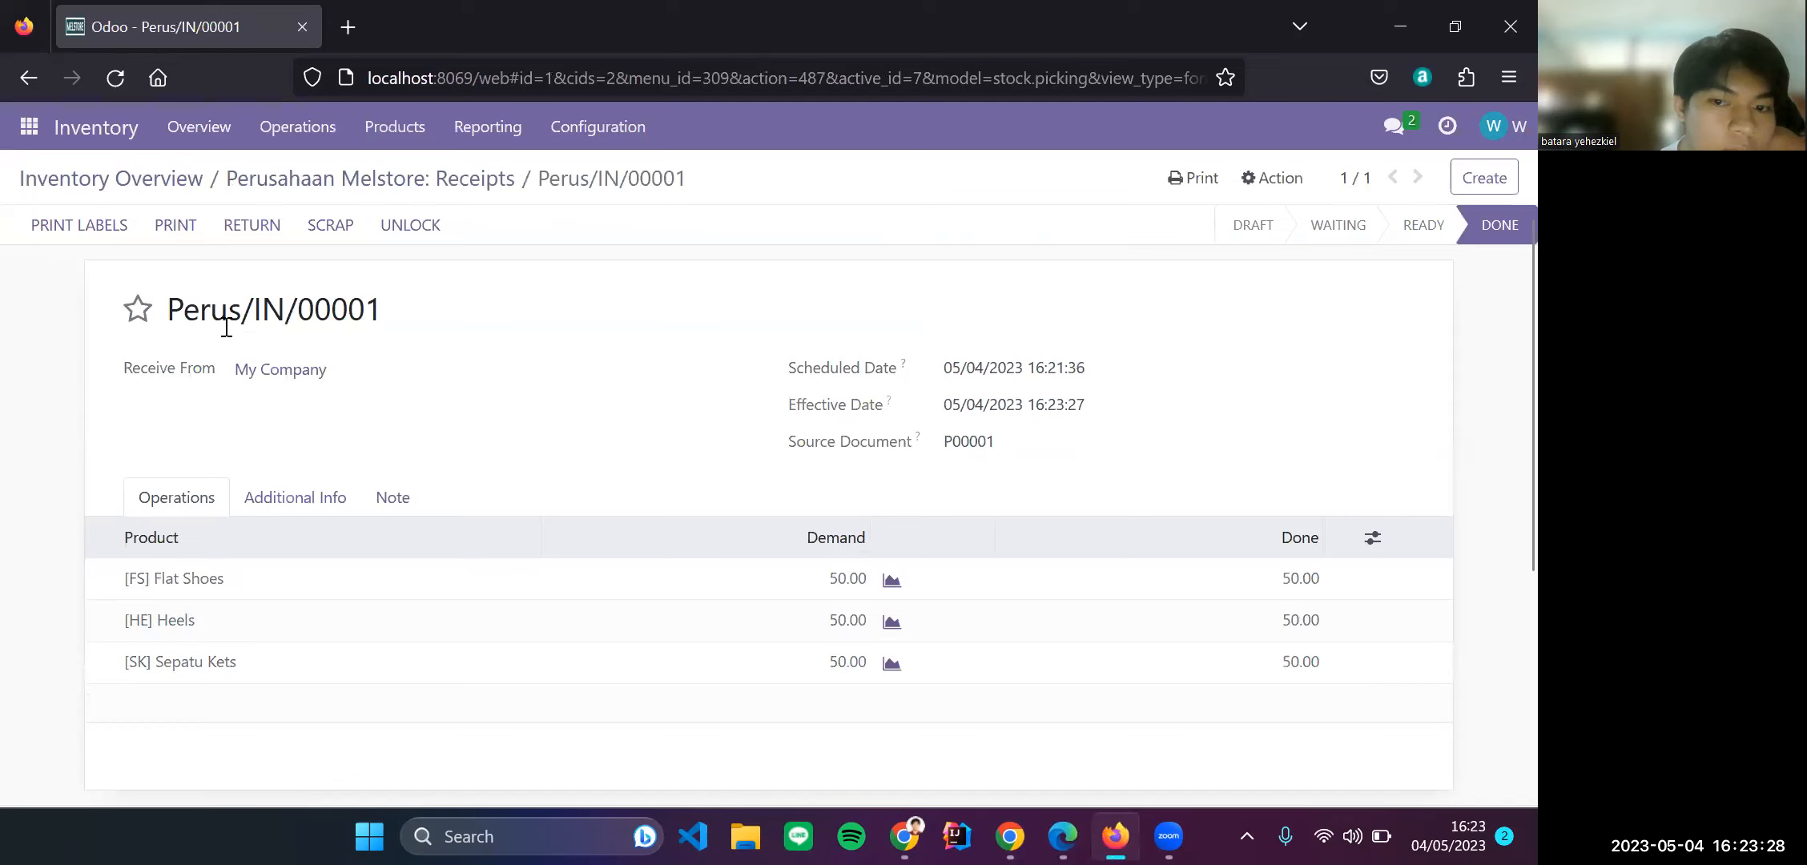
scroll(639, 585, down, 2)
scroll(639, 585, down, 3)
scroll(1021, 529, up, 2)
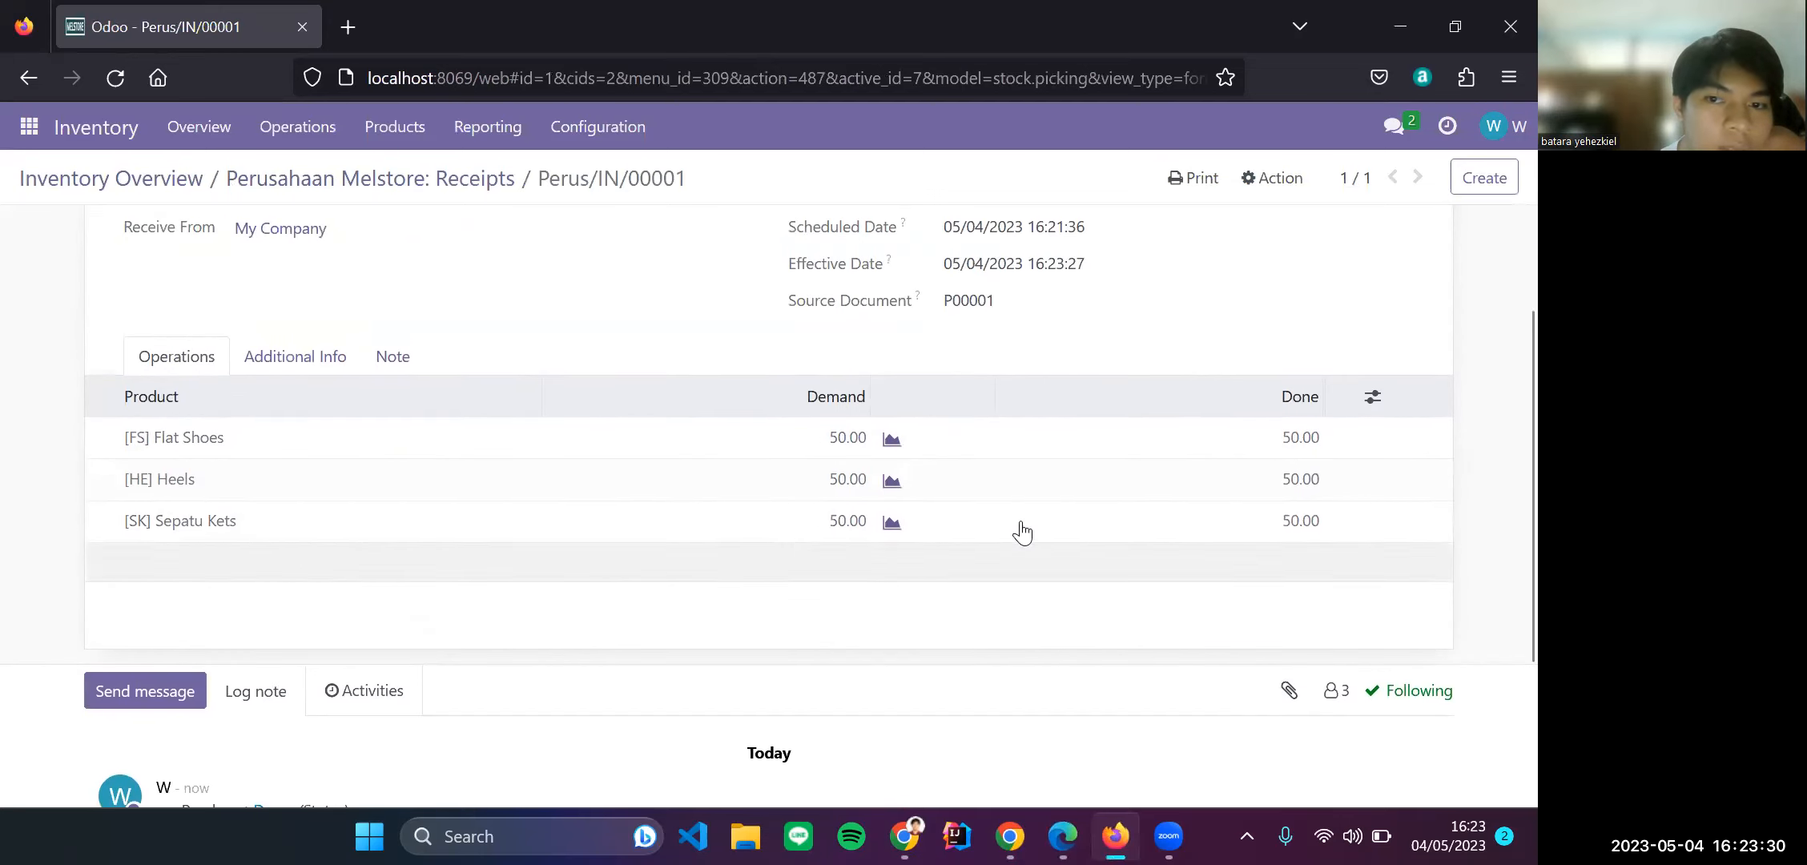
scroll(1297, 446, up, 3)
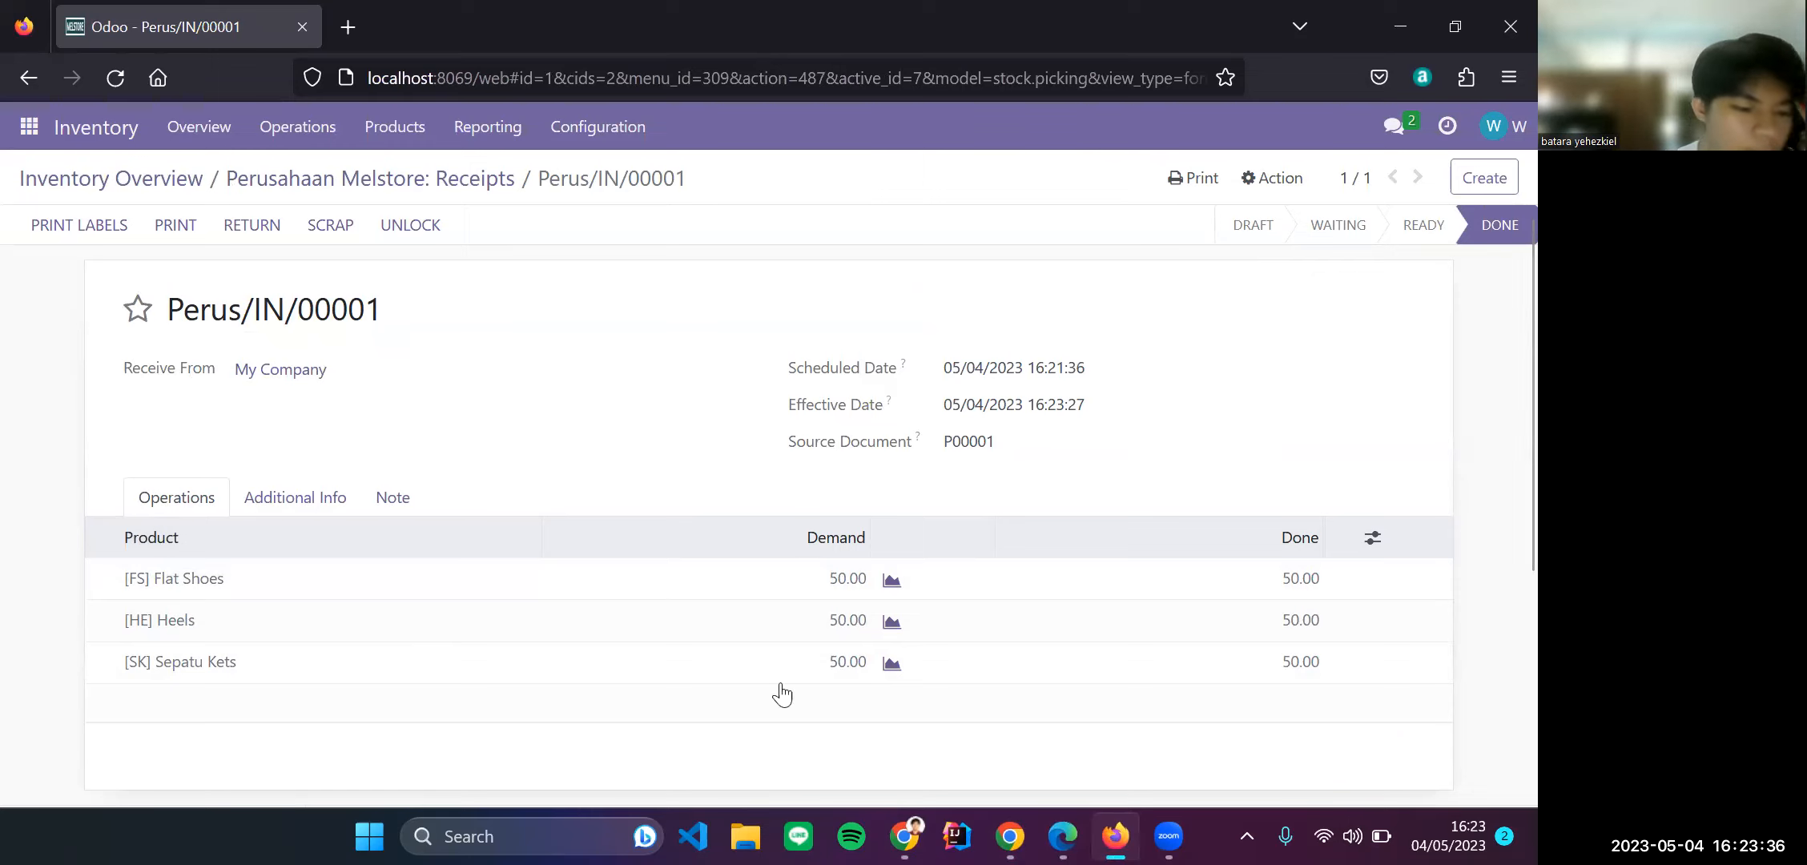
Step: Return to the P account's Chrome window, reload purchase order P00001 and try to create its vendor bill
mouse_move(1010, 836)
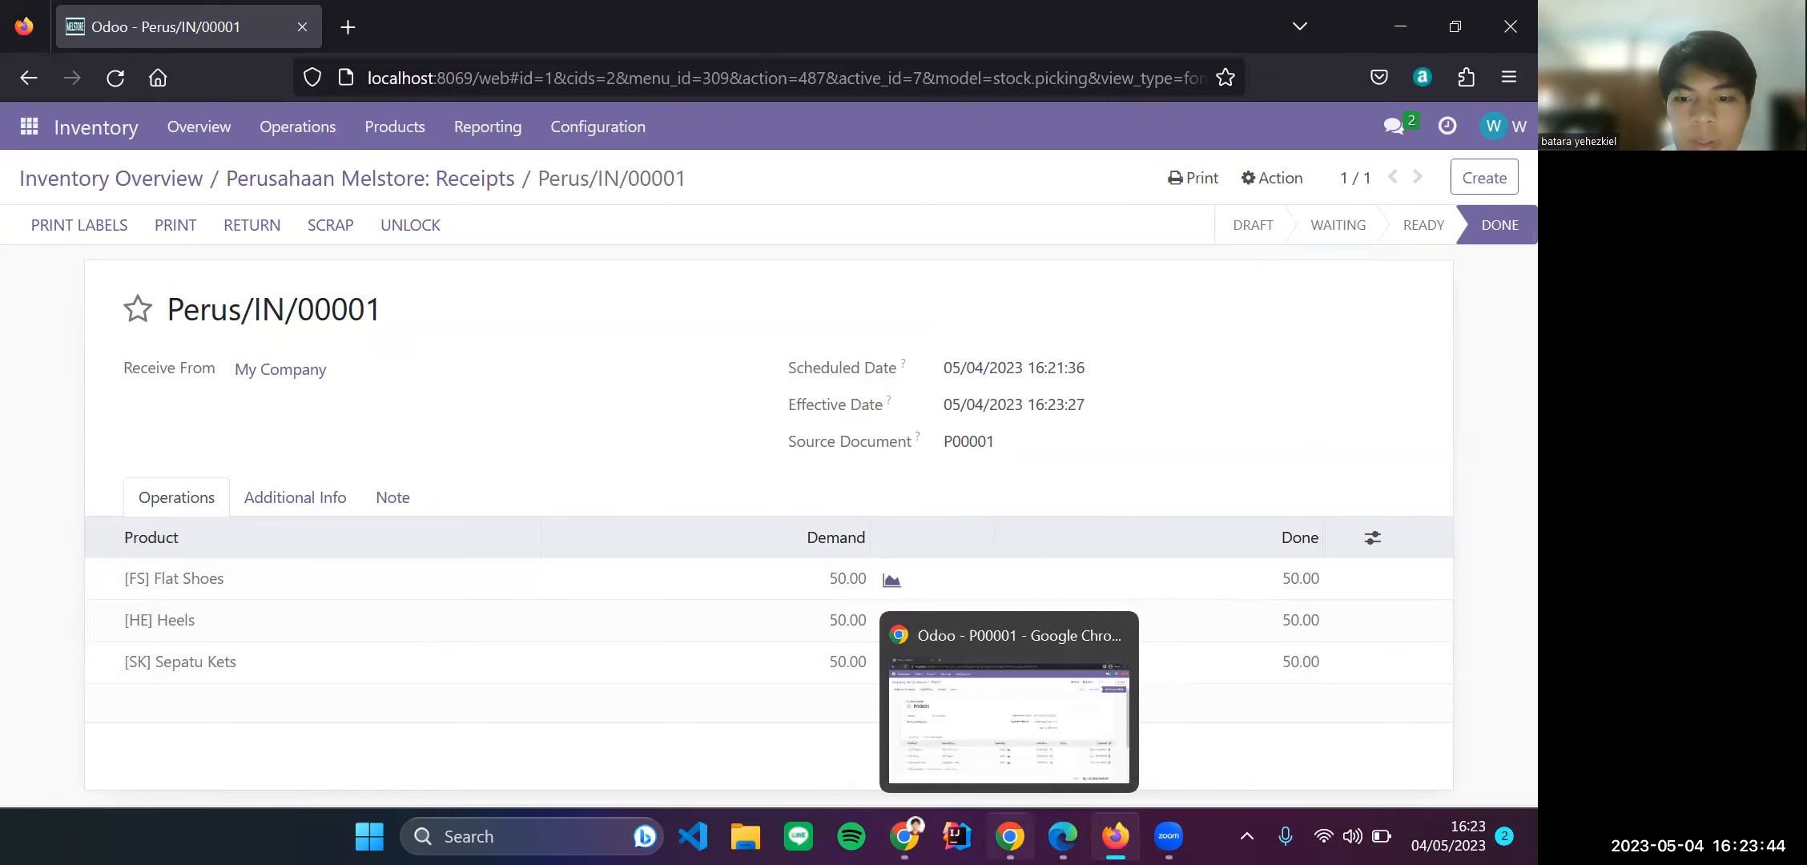
click(1010, 836)
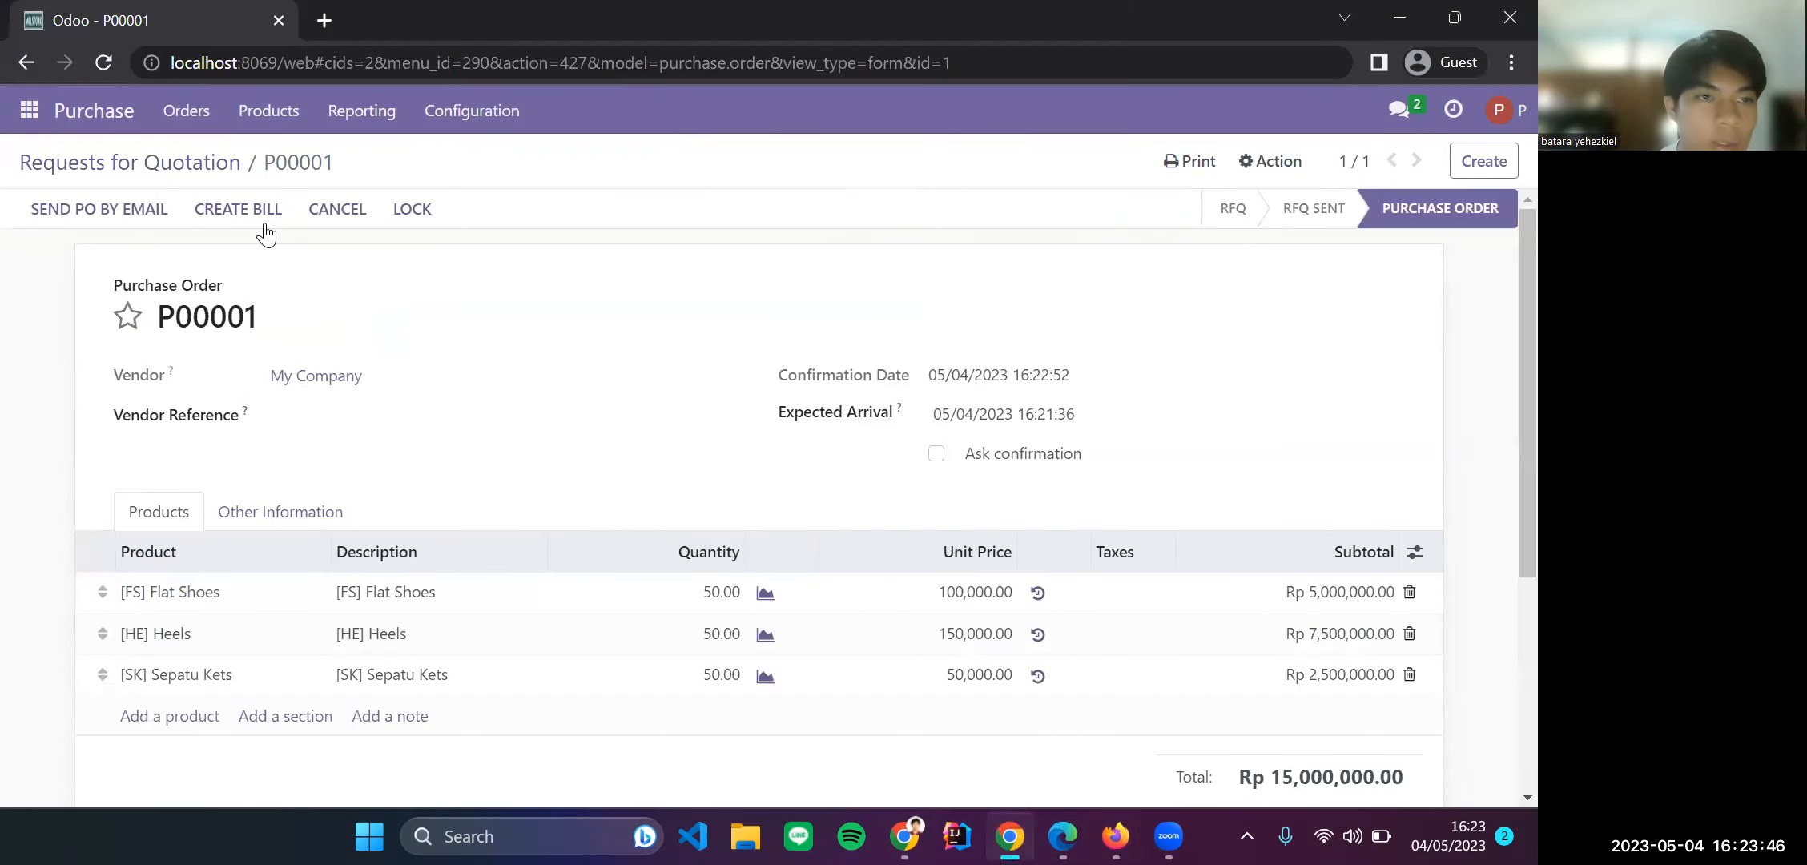
click(110, 56)
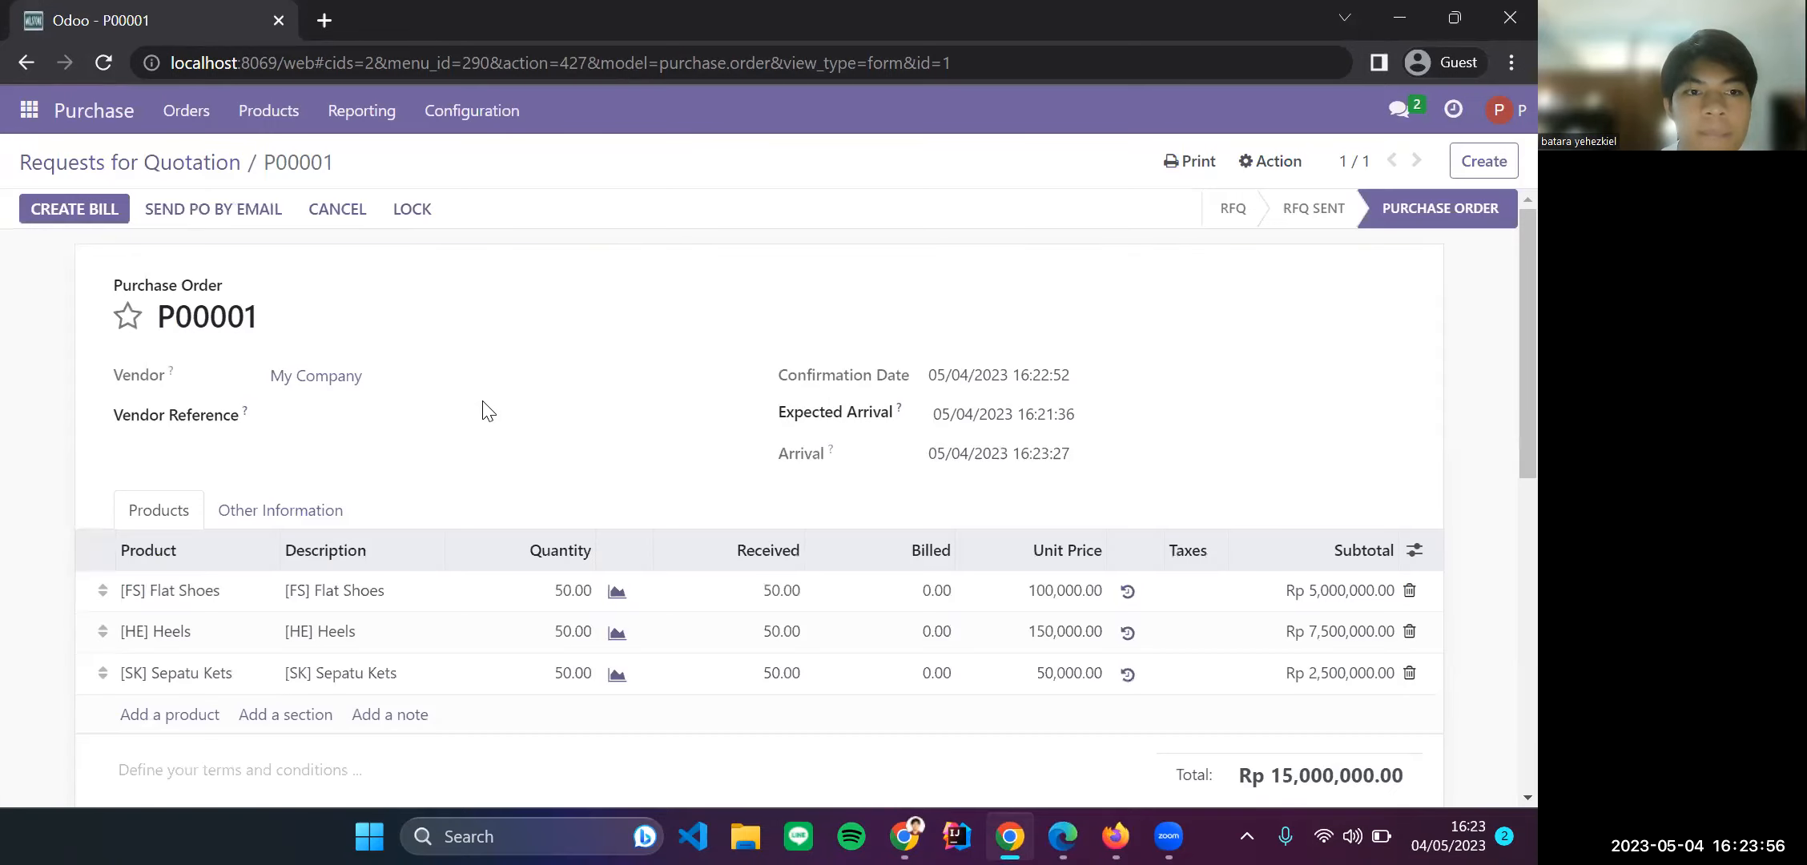
scroll(484, 399, down, 2)
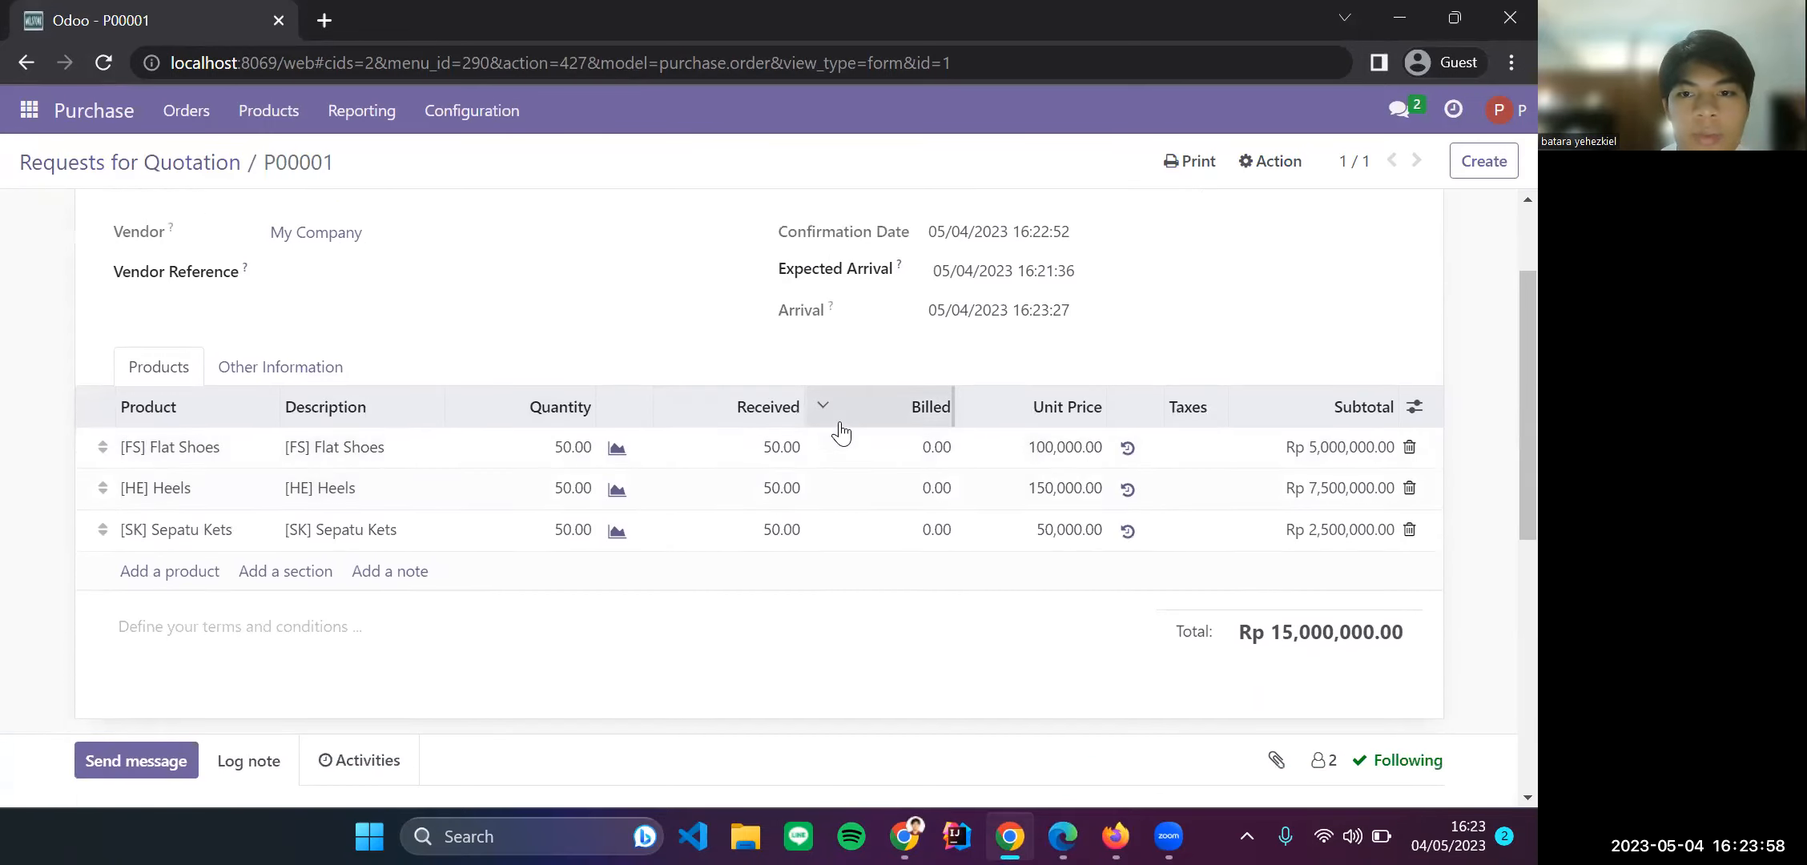
scroll(839, 481, up, 2)
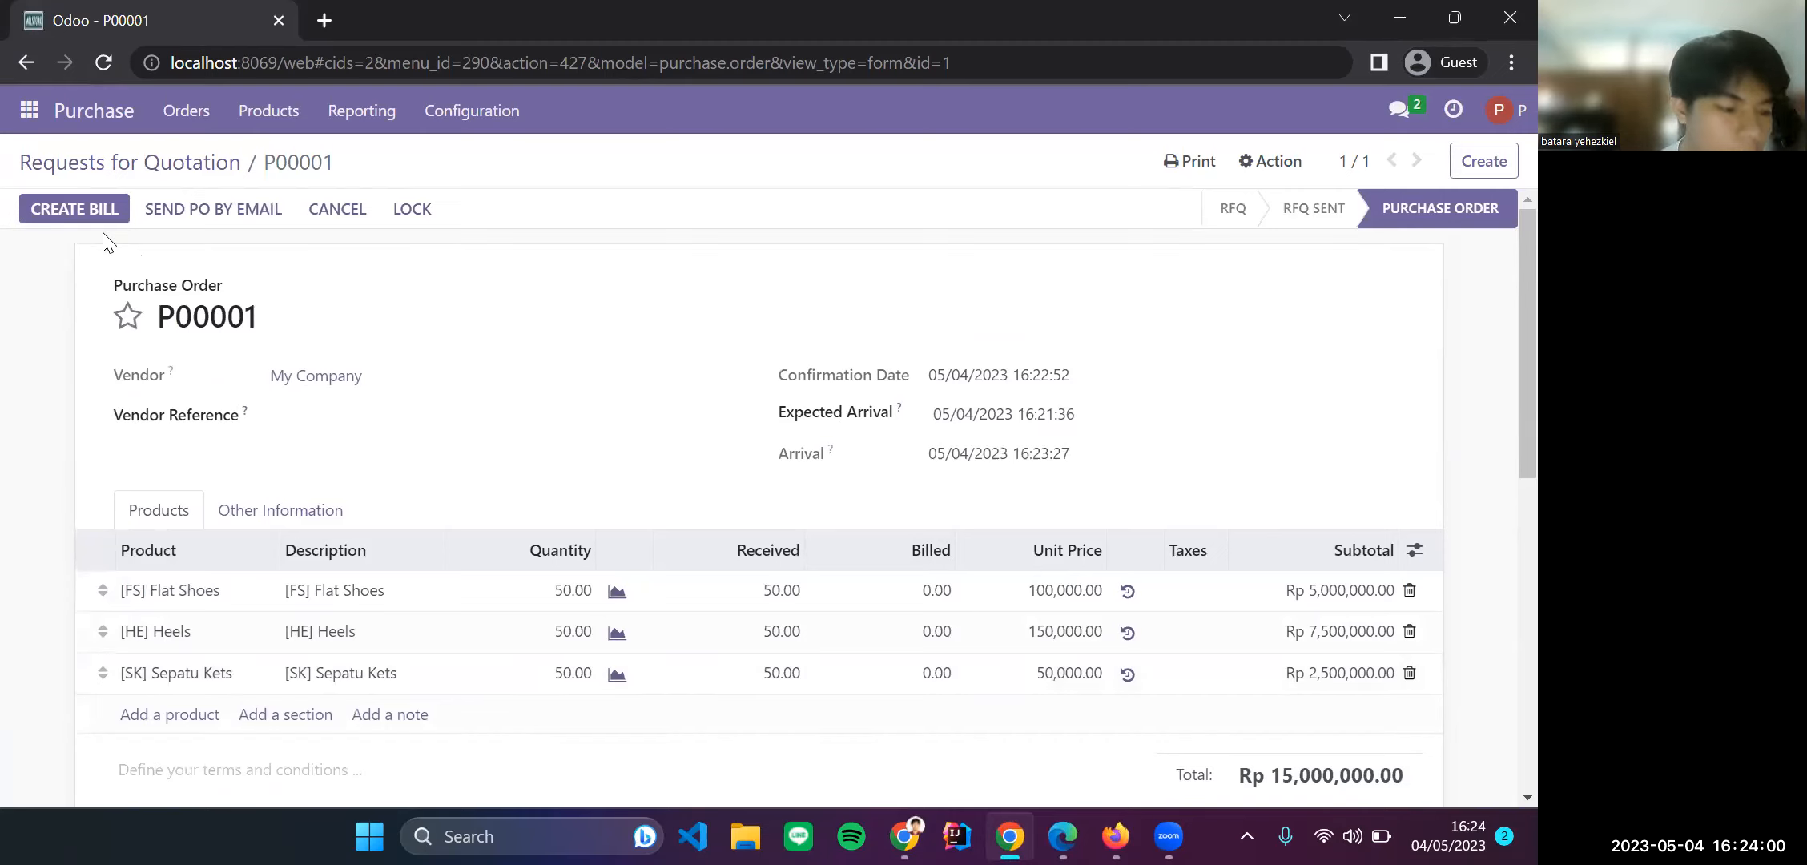
click(61, 215)
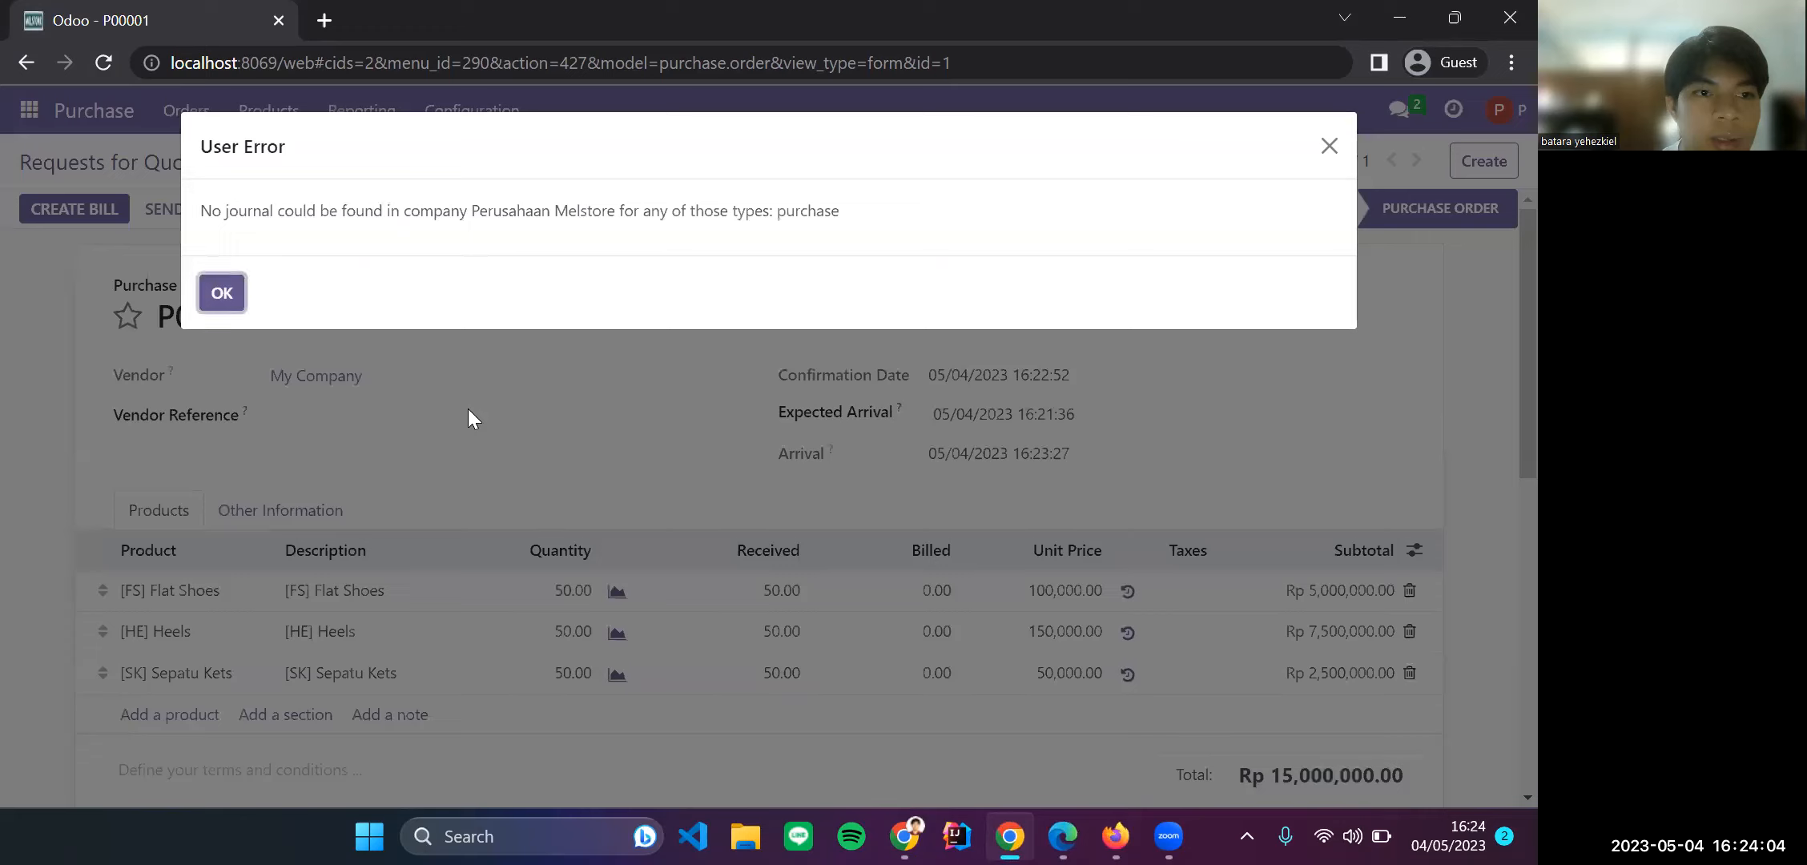